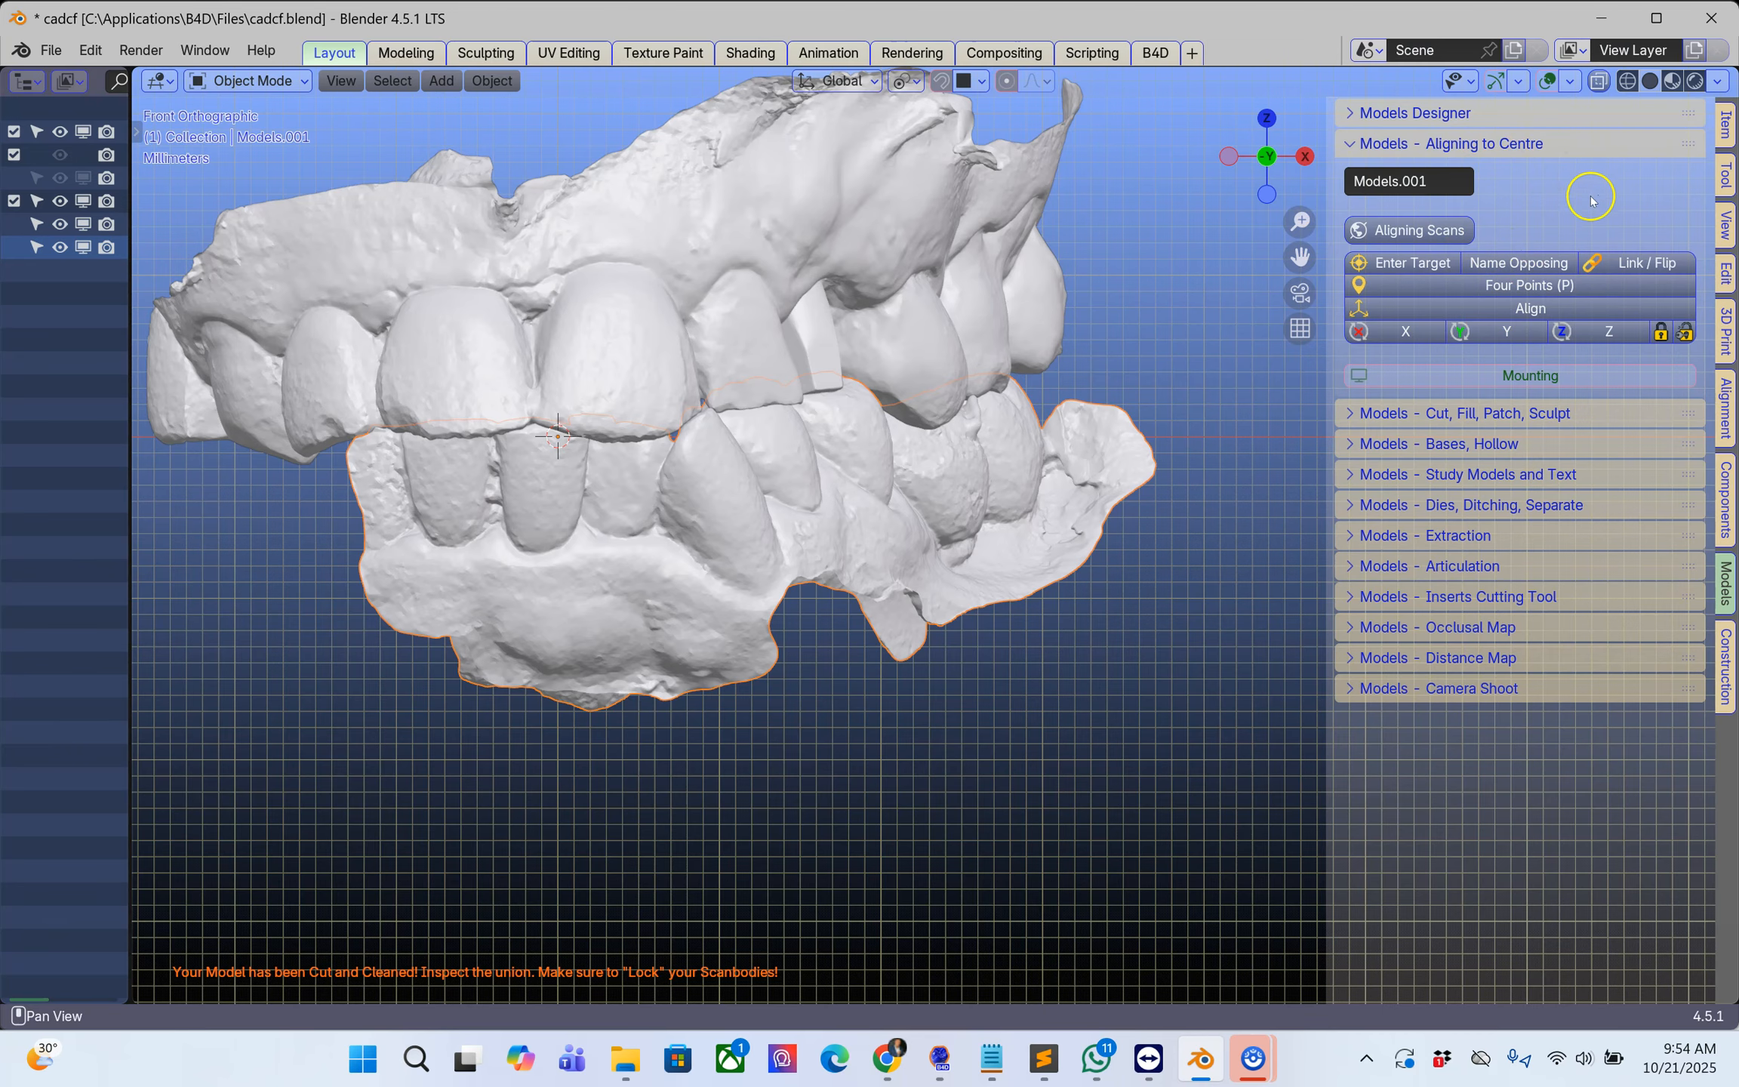
# Step: Widen the outliner, disable the lower scan Models.001 in viewports and select the upper scan Models
pyautogui.moveTo(943, 469); pyautogui.dragTo(737, 532, button='middle')
pyautogui.scroll(2, 793, 516)
pyautogui.moveTo(127, 388); pyautogui.dragTo(455, 409)
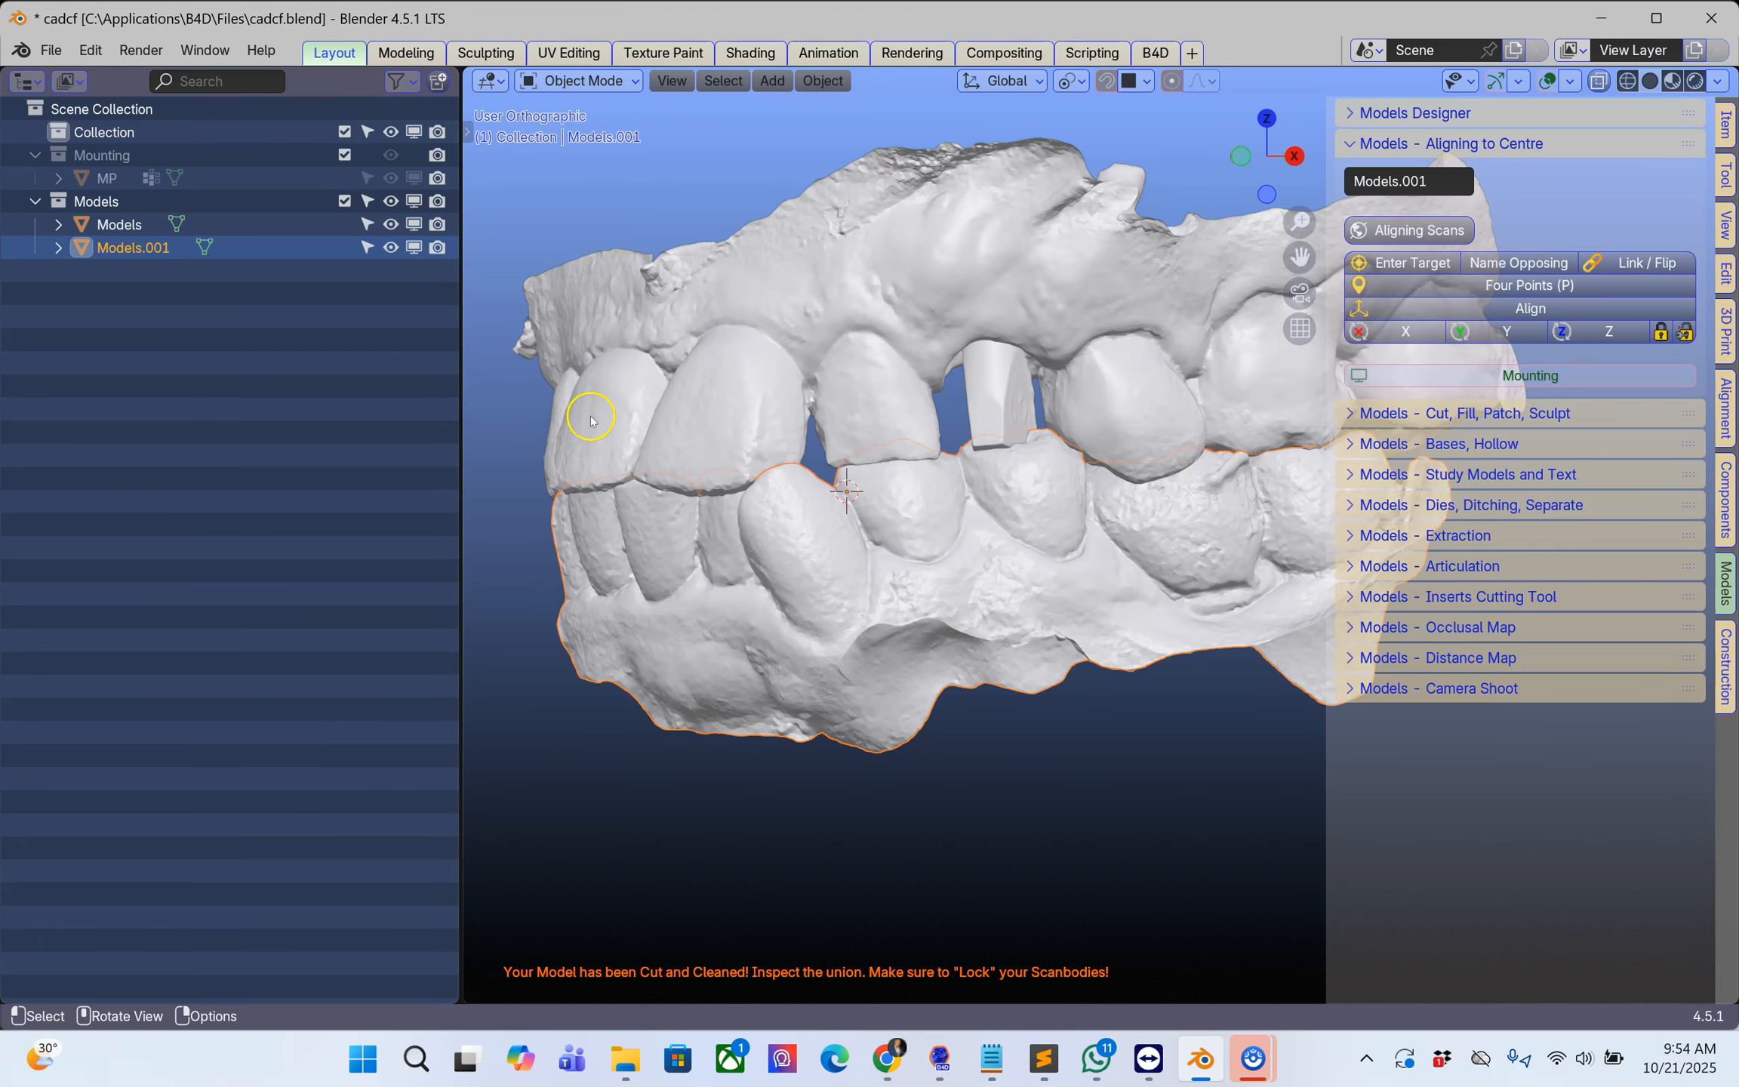
pyautogui.moveTo(869, 565); pyautogui.dragTo(870, 565, button='middle')
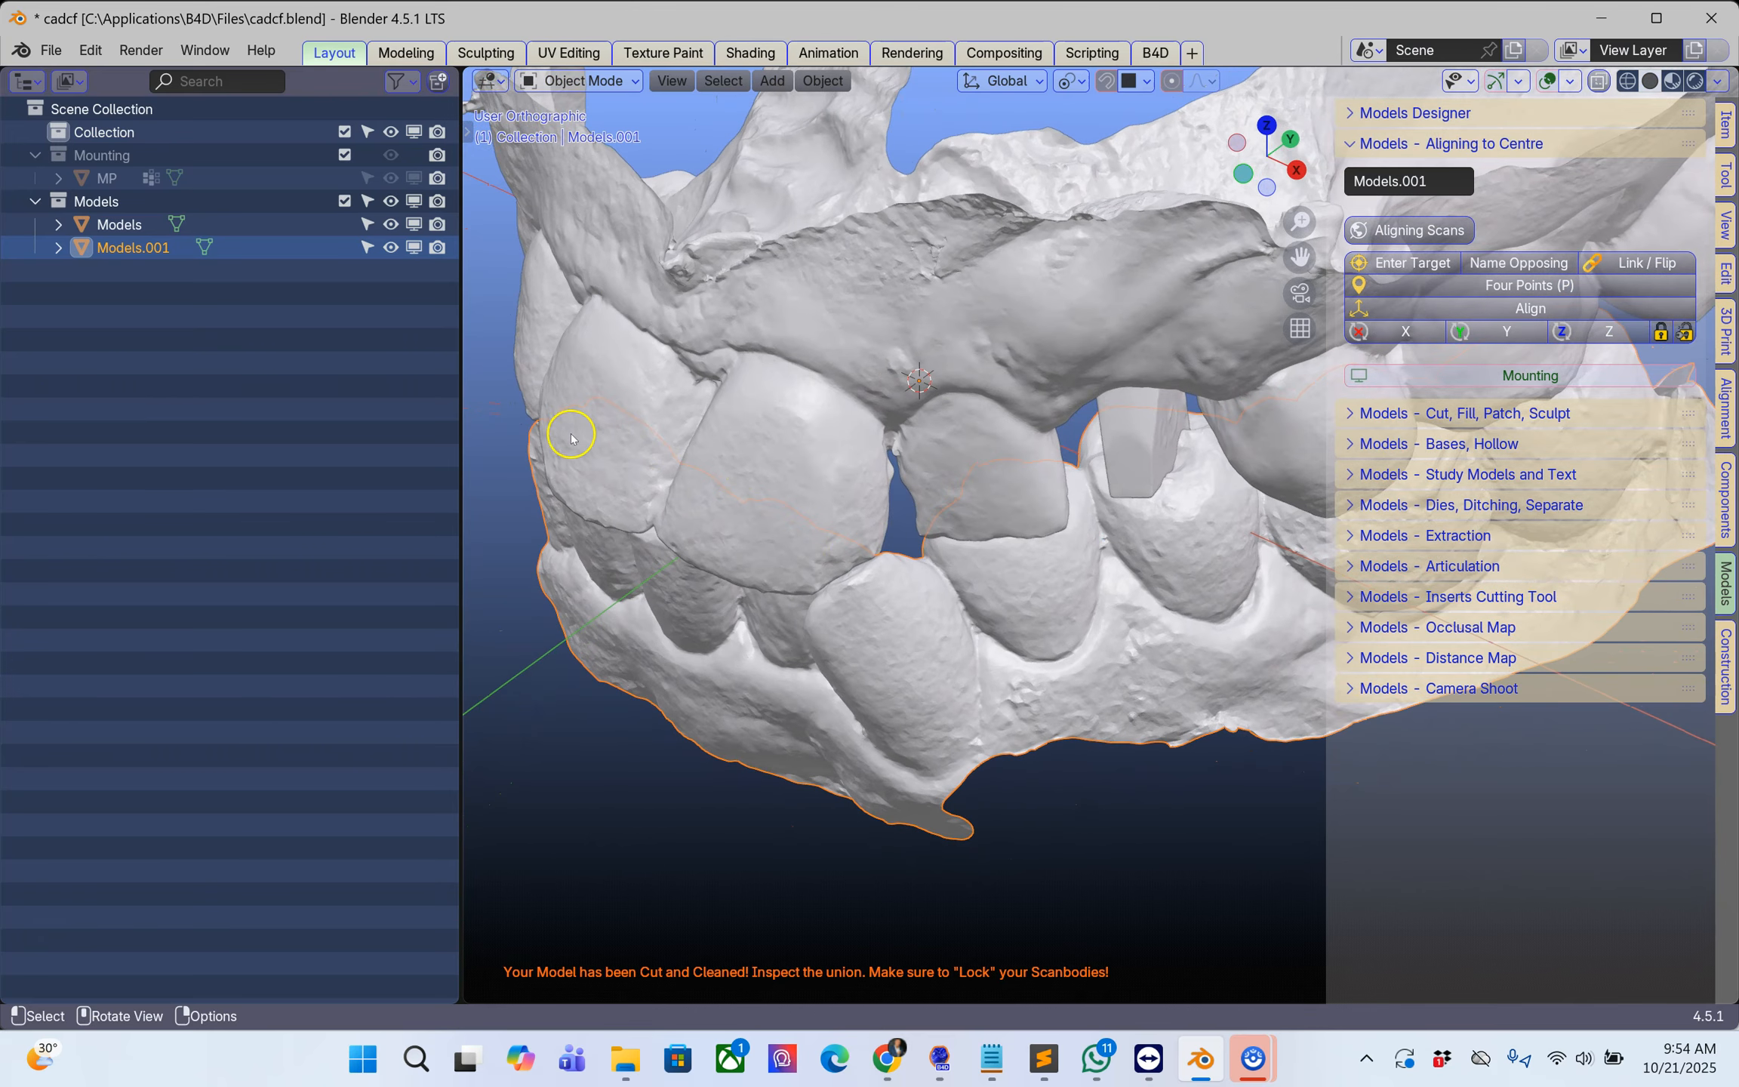
pyautogui.click(400, 81)
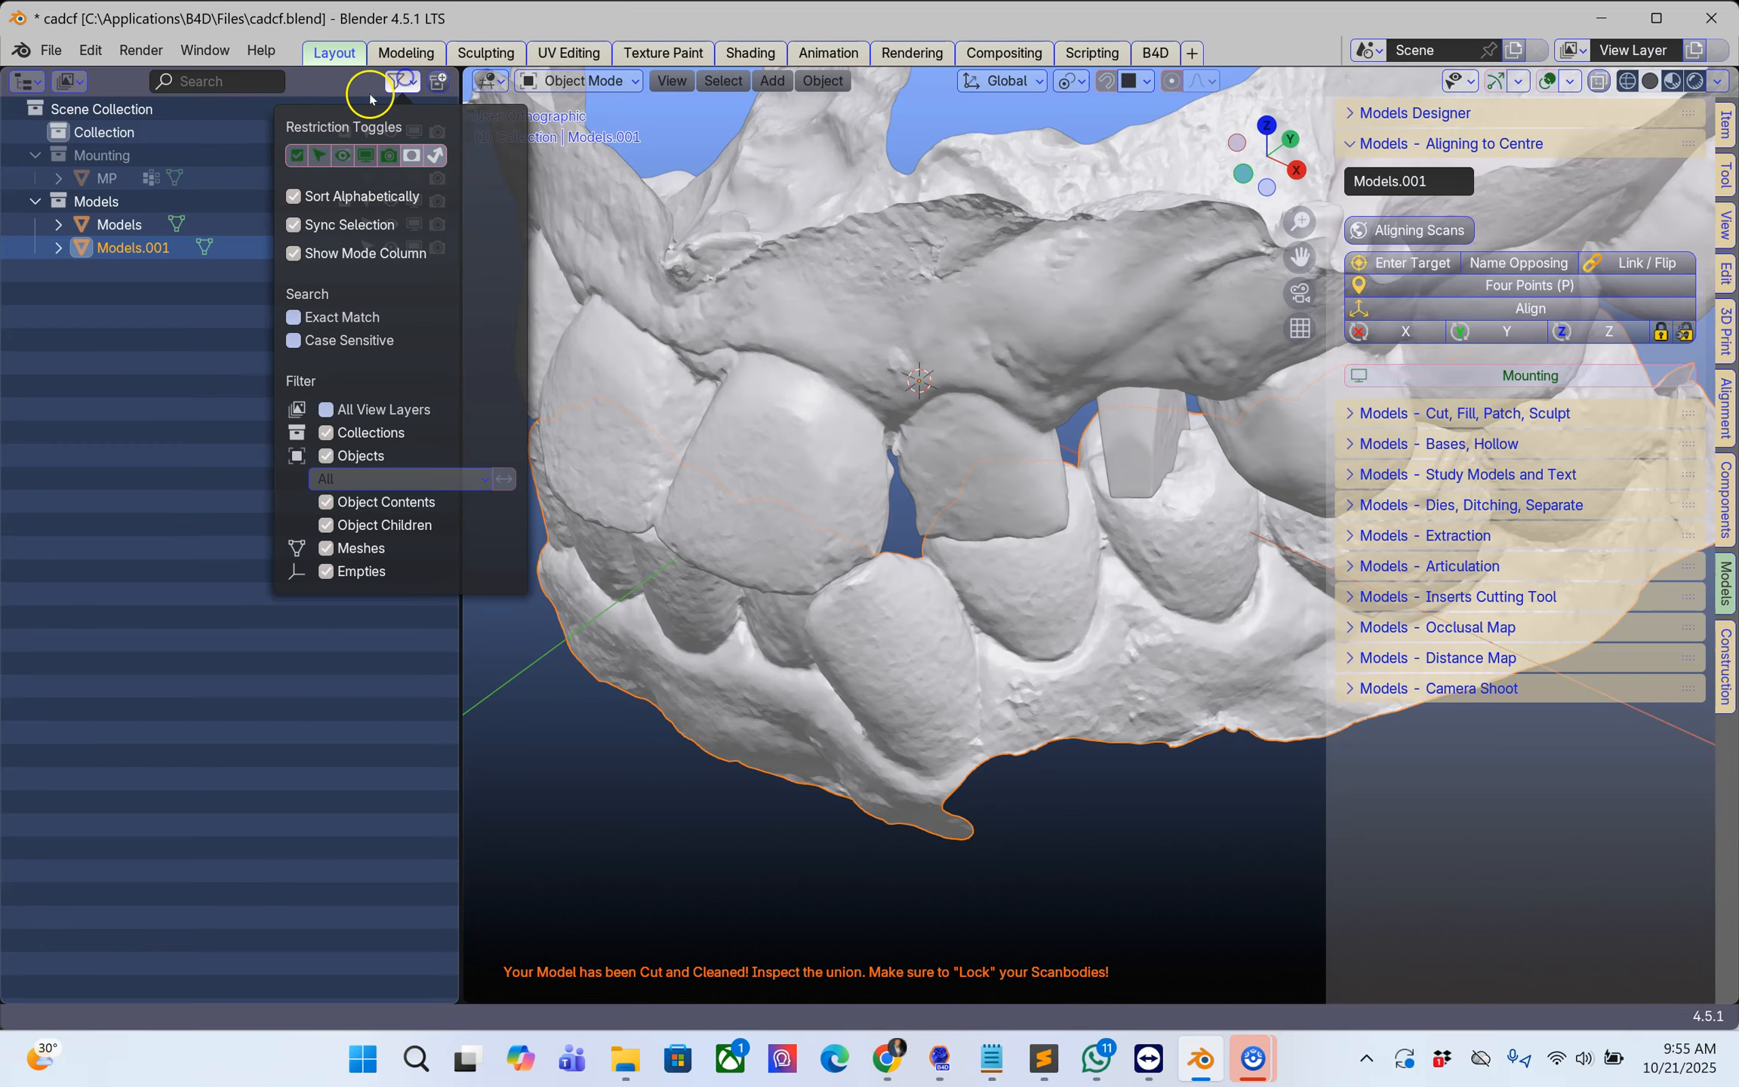
pyautogui.click(365, 154)
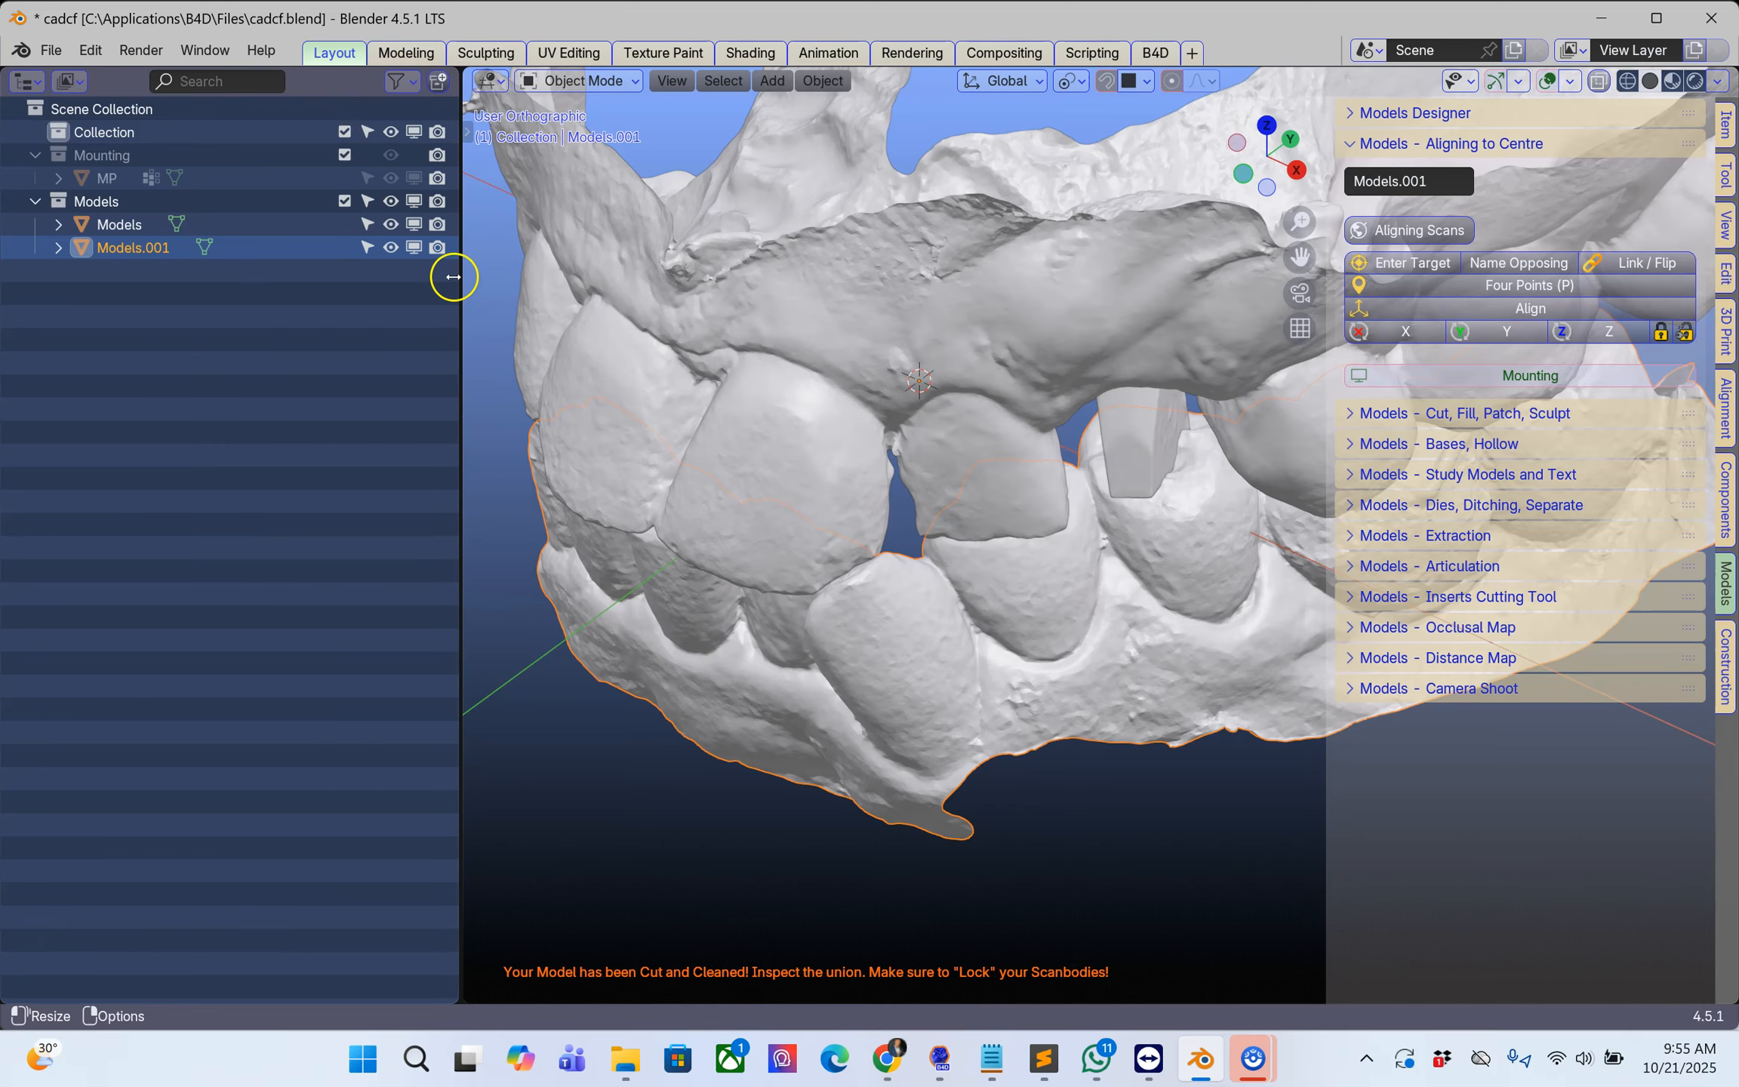
pyautogui.click(408, 249)
pyautogui.moveTo(978, 438); pyautogui.dragTo(950, 335, button='middle')
pyautogui.click(914, 470)
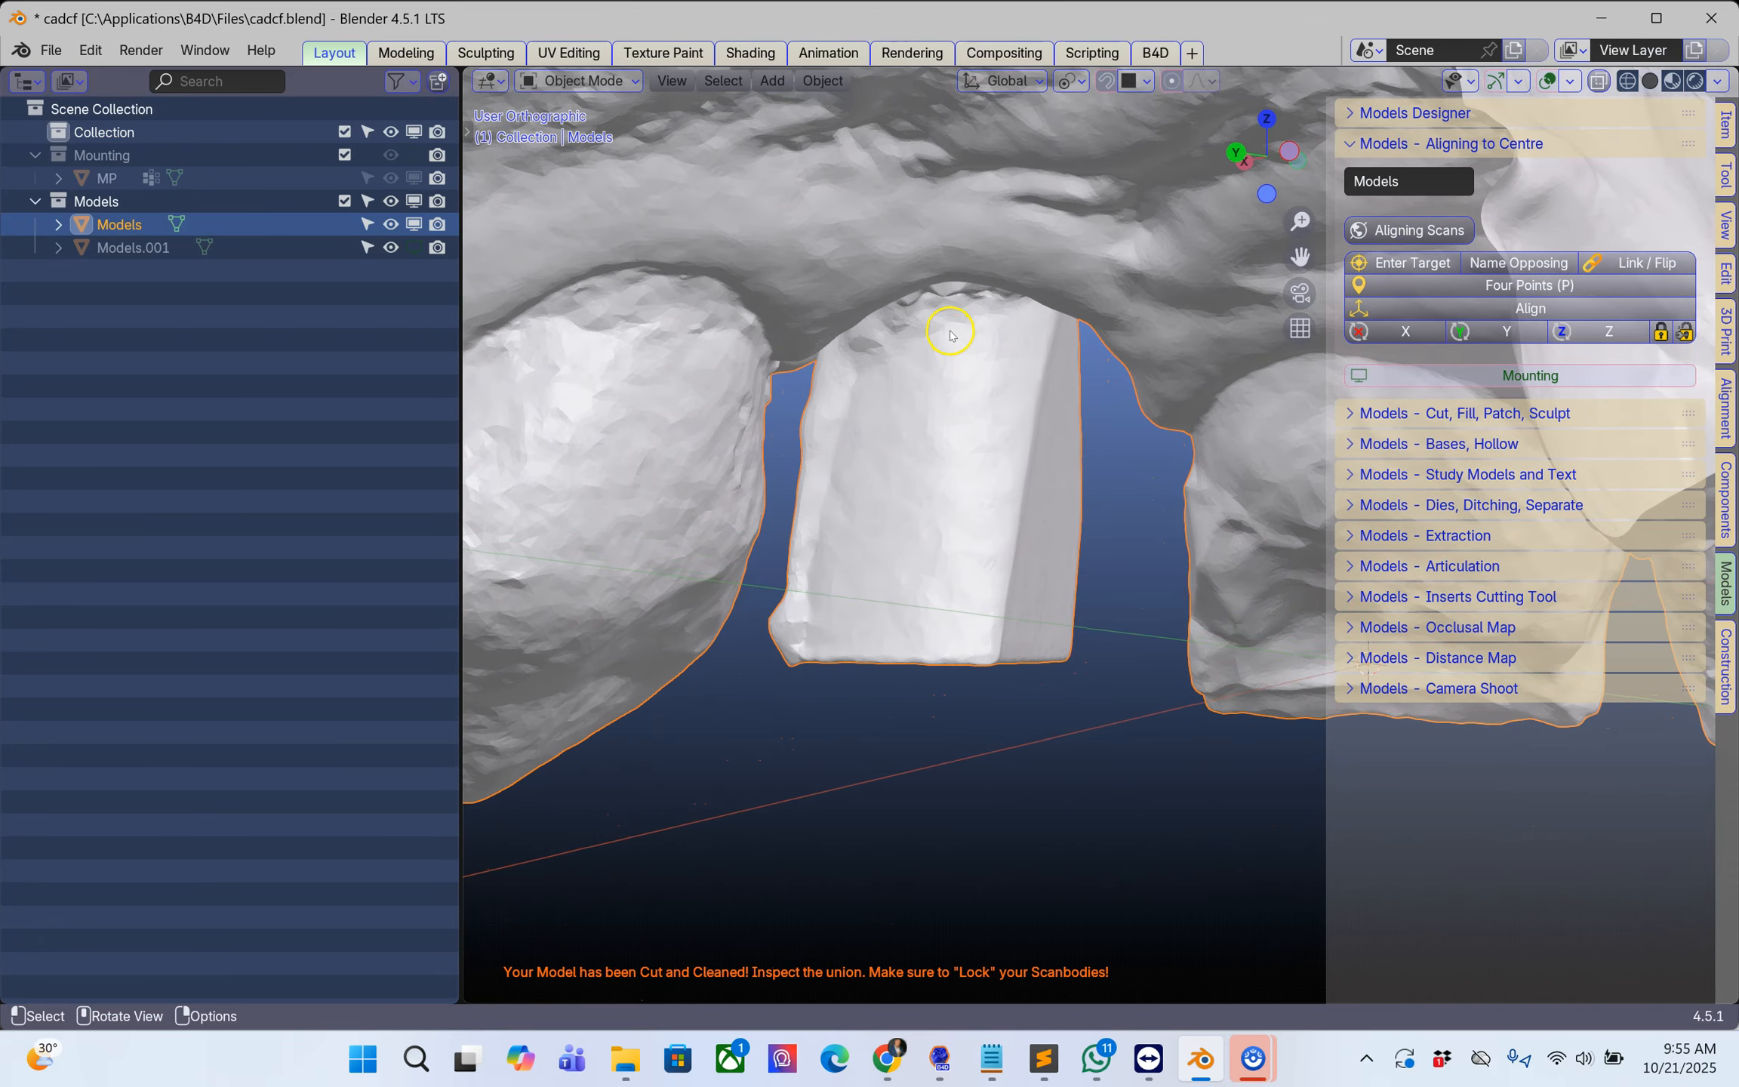
# Step: Expand the Cut, Fill, Patch, Sculpt tools and start Smooth/Clean Up sculpting on the upper scan
pyautogui.scroll(-2, 933, 377)
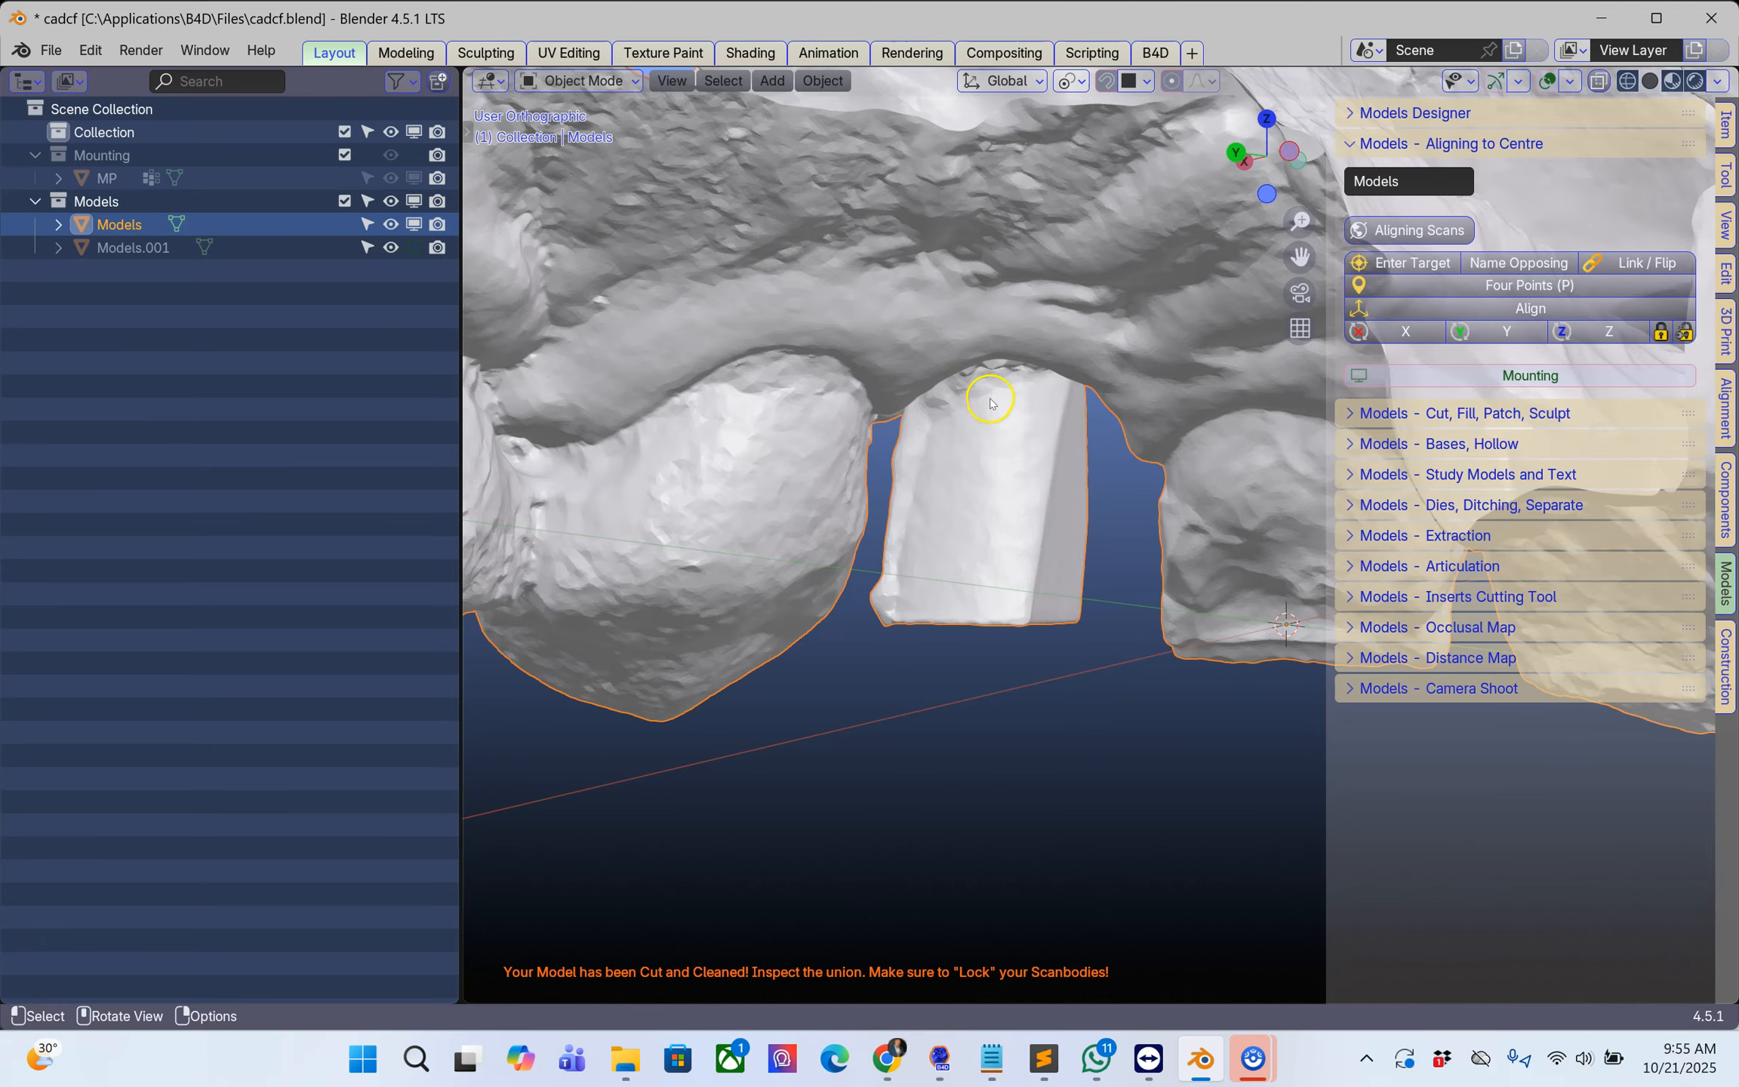
pyautogui.press('shift')
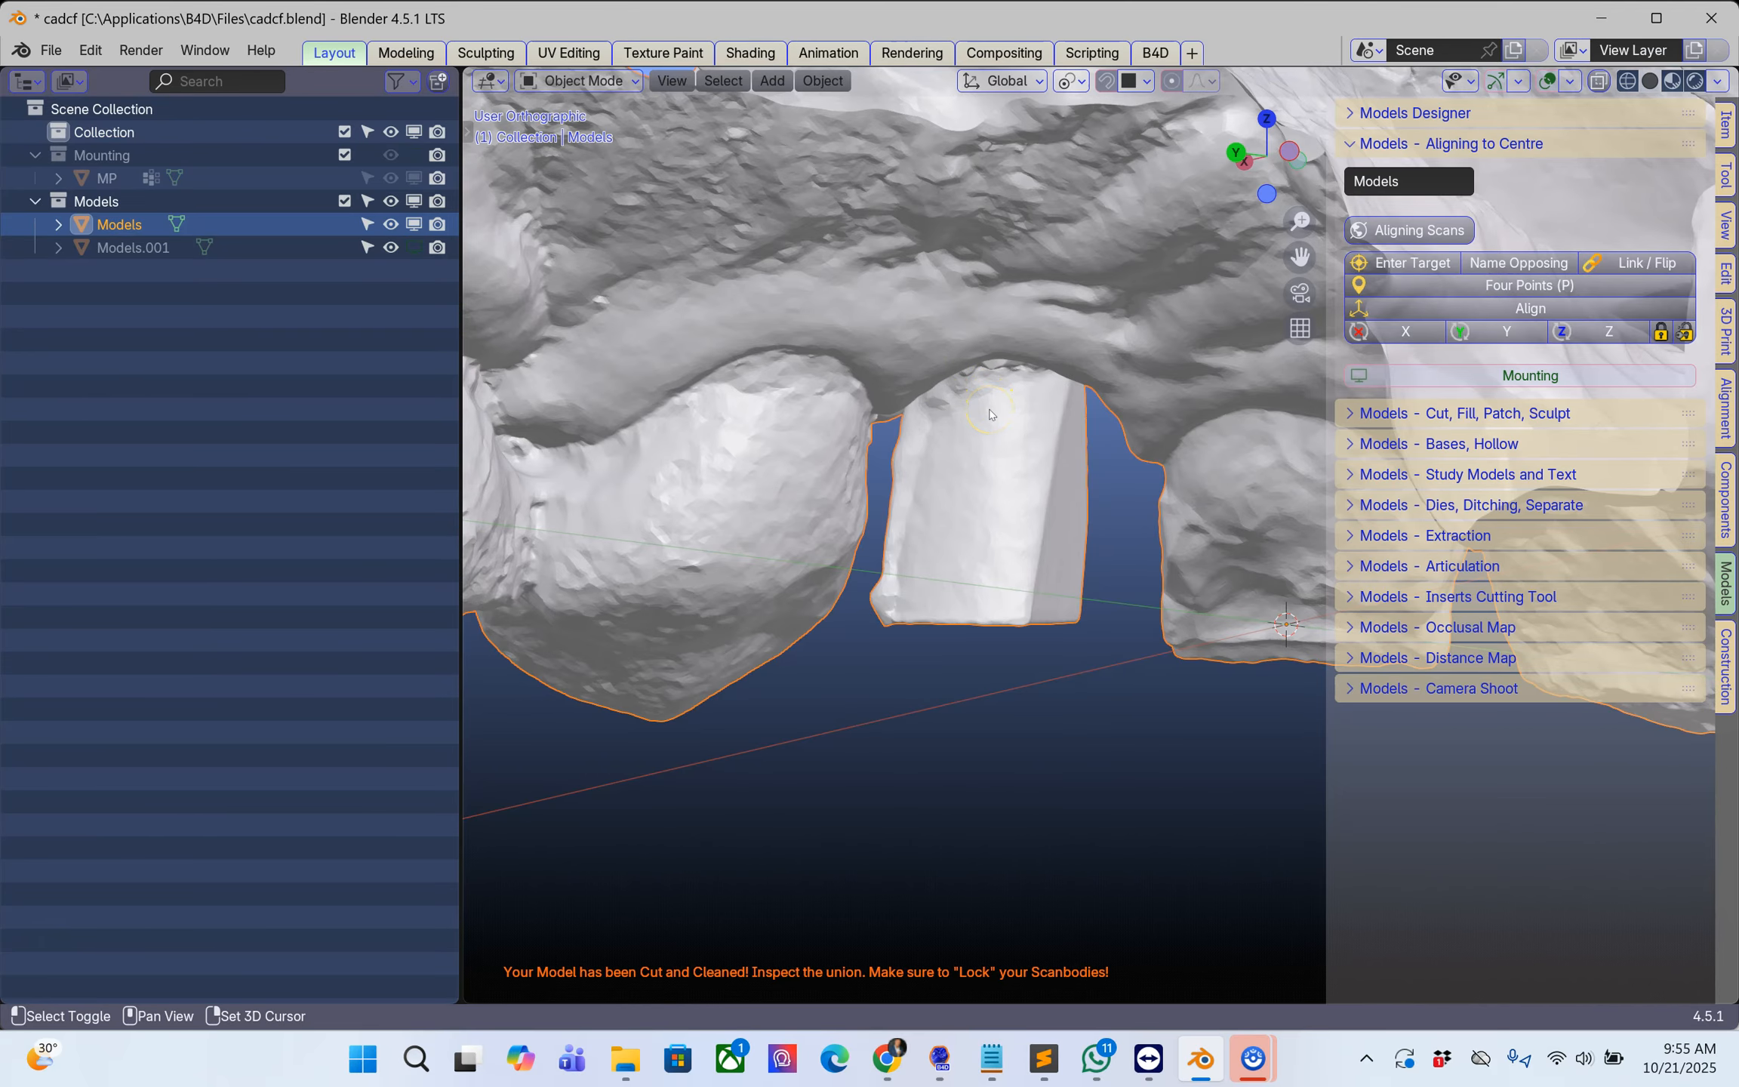
pyautogui.scroll(-5, 990, 395)
pyautogui.moveTo(1016, 527); pyautogui.dragTo(1035, 994, button='middle')
pyautogui.moveTo(1024, 698); pyautogui.dragTo(958, 575, button='middle')
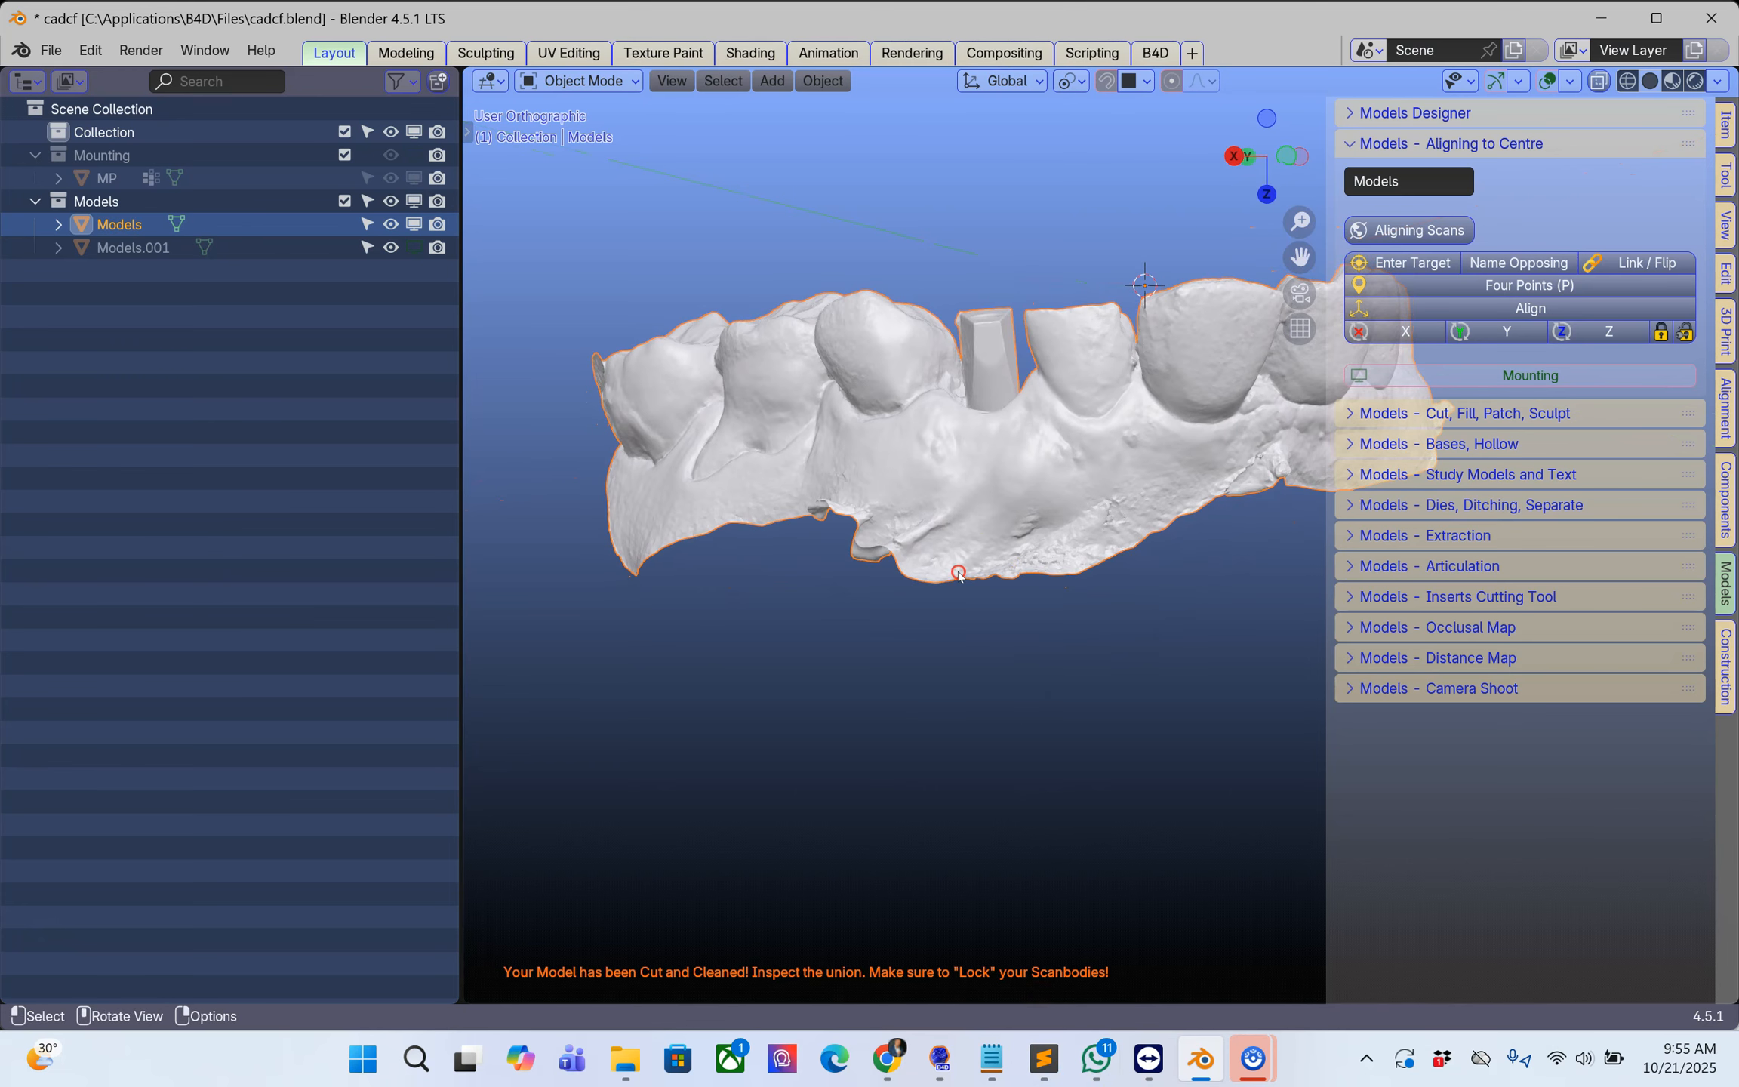
pyautogui.keyDown('shift'); pyautogui.moveTo(983, 496); pyautogui.dragTo(803, 633, button='middle'); pyautogui.keyUp('shift')
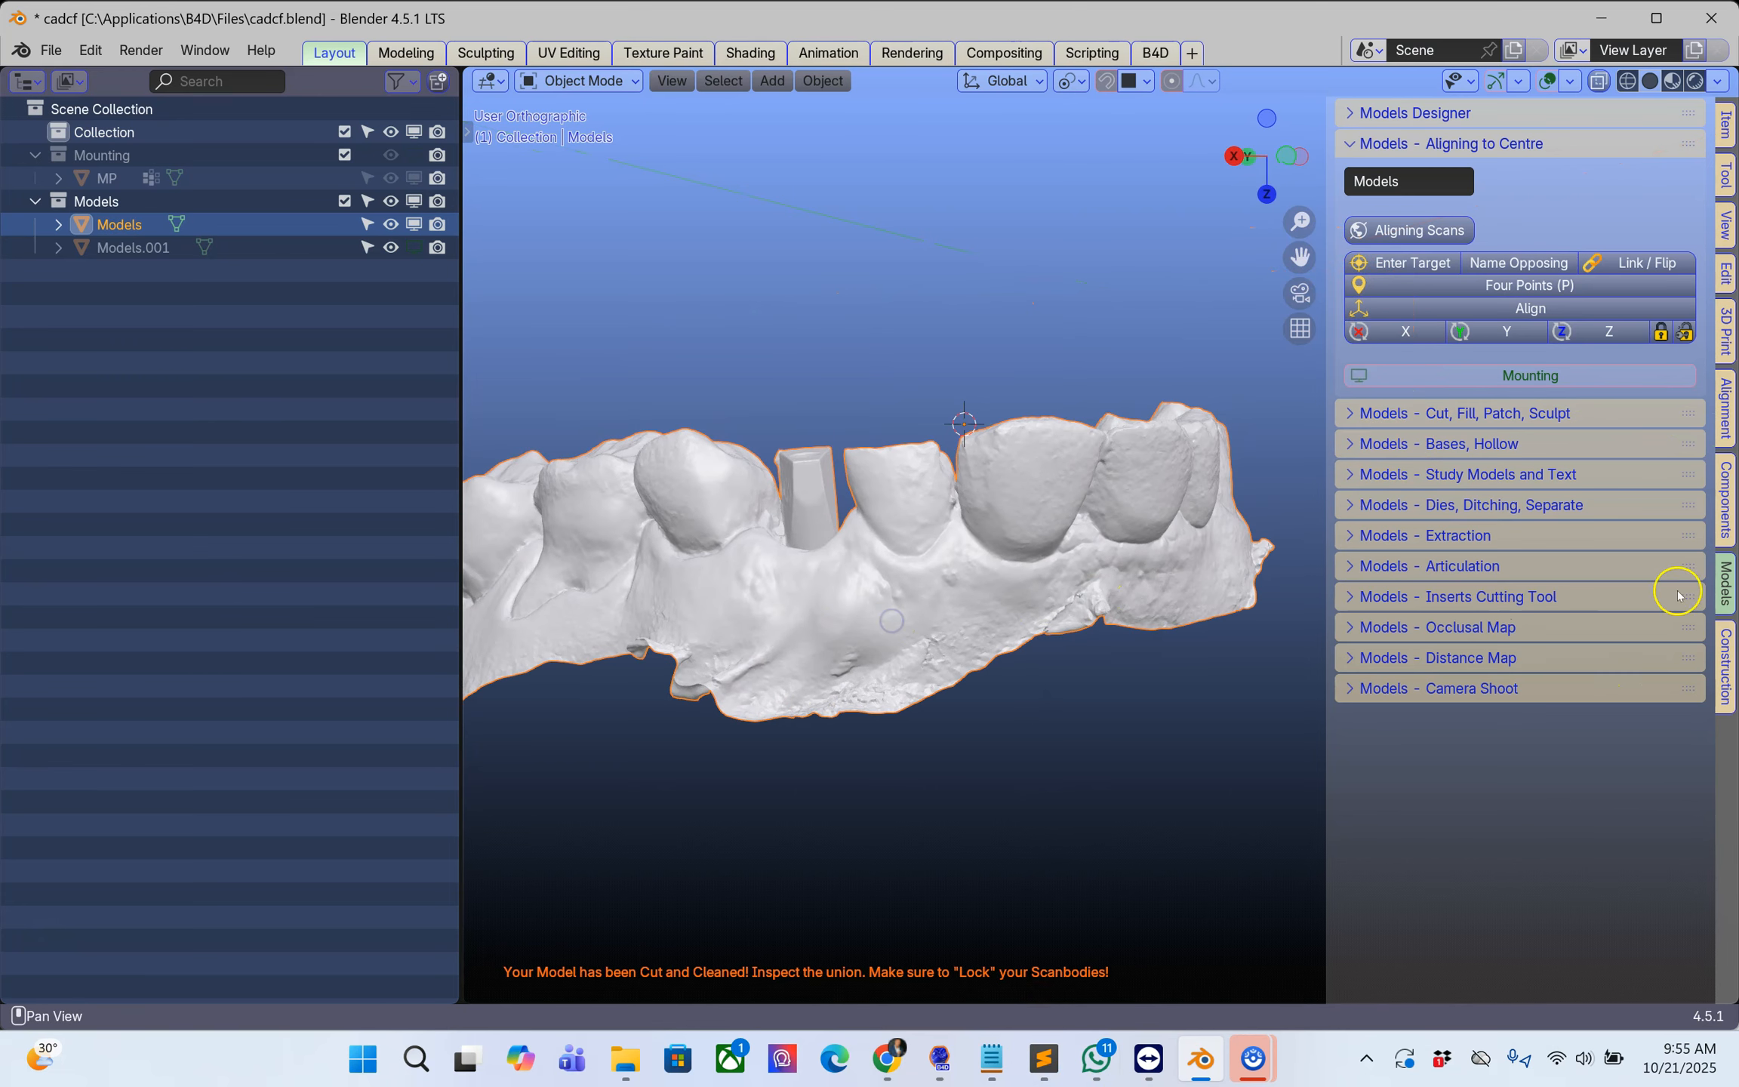
pyautogui.click(1370, 414)
pyautogui.click(1417, 676)
pyautogui.scroll(-5, 1417, 676)
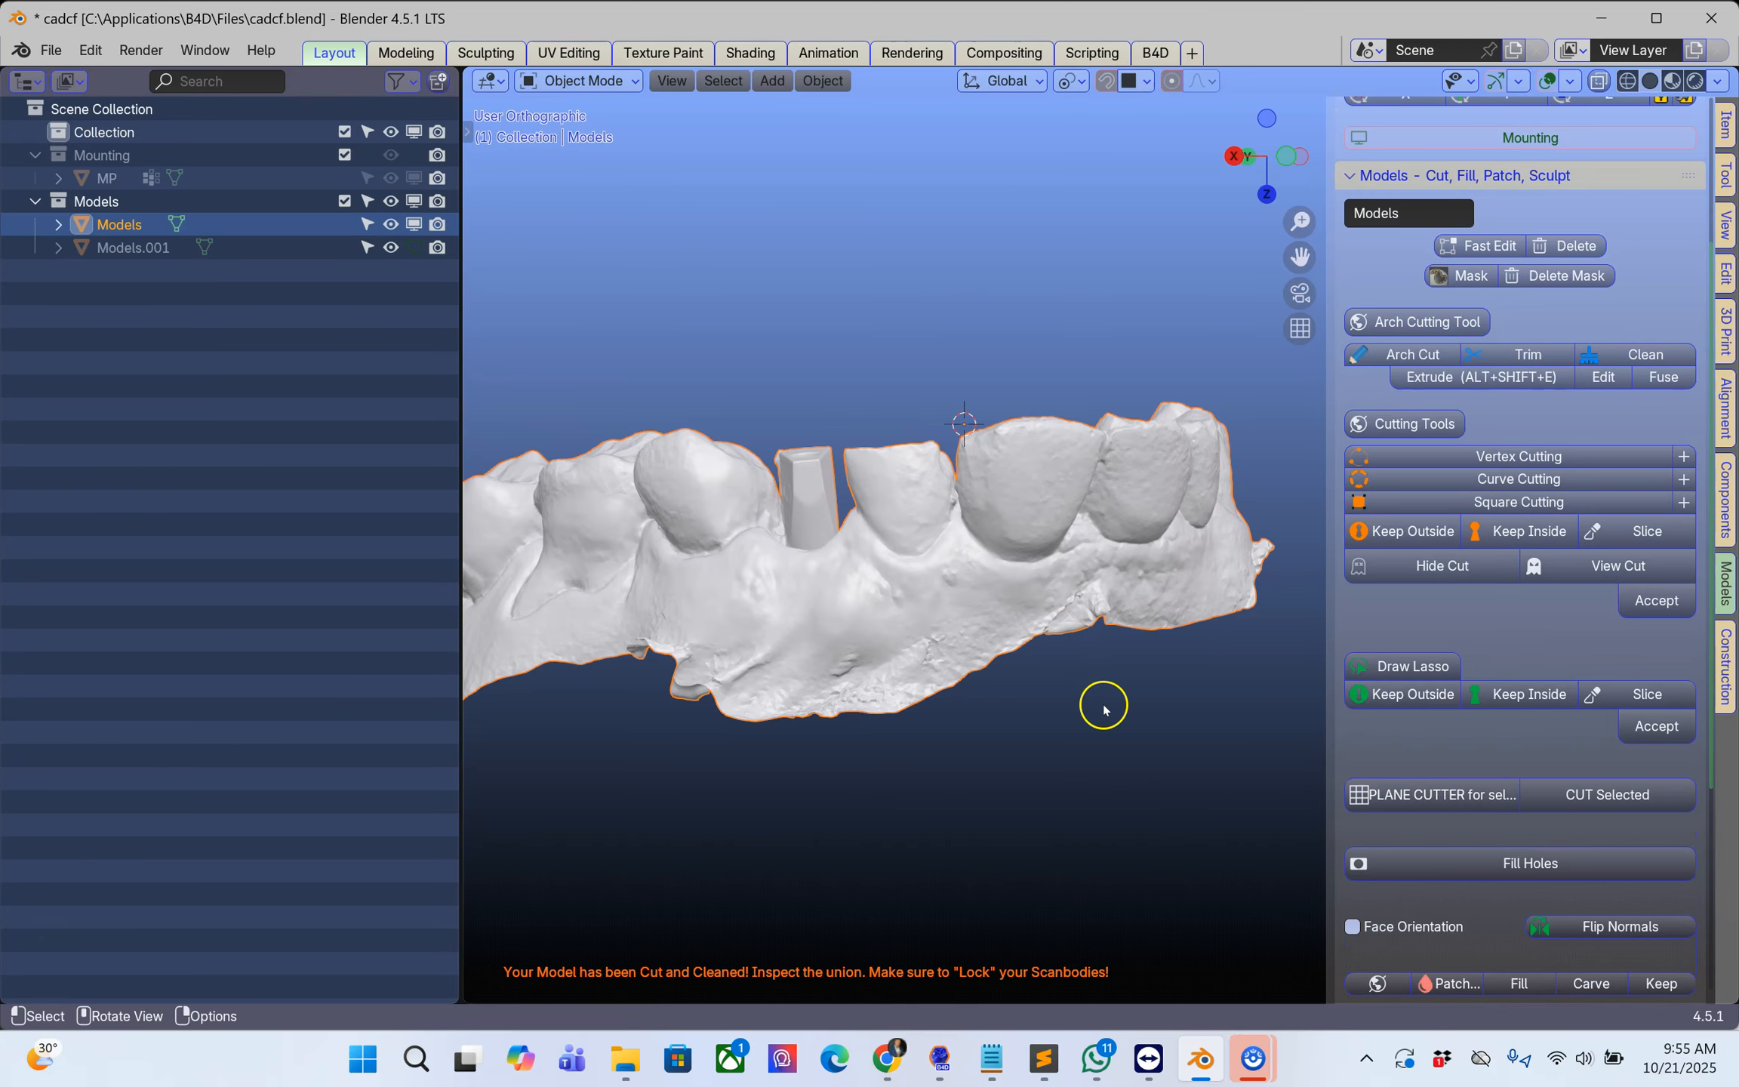
pyautogui.scroll(-2, 1166, 735)
pyautogui.scroll(-4, 1358, 830)
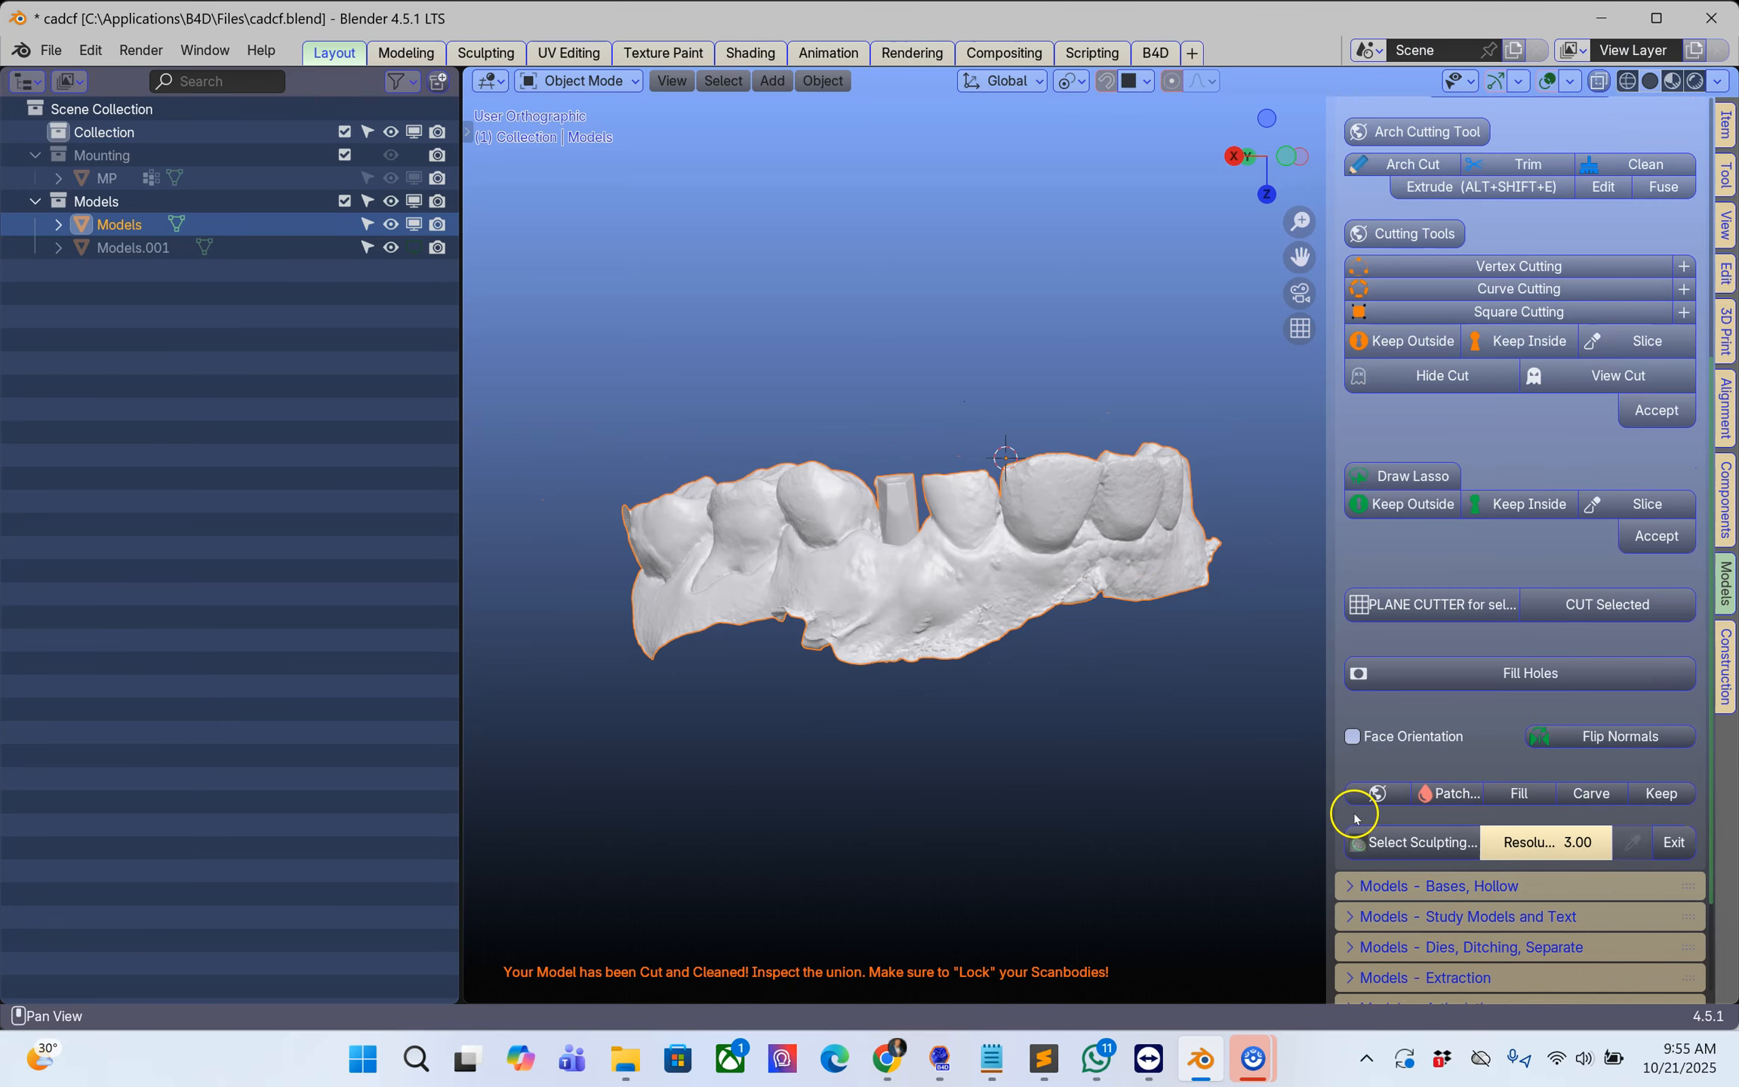
pyautogui.click(1385, 843)
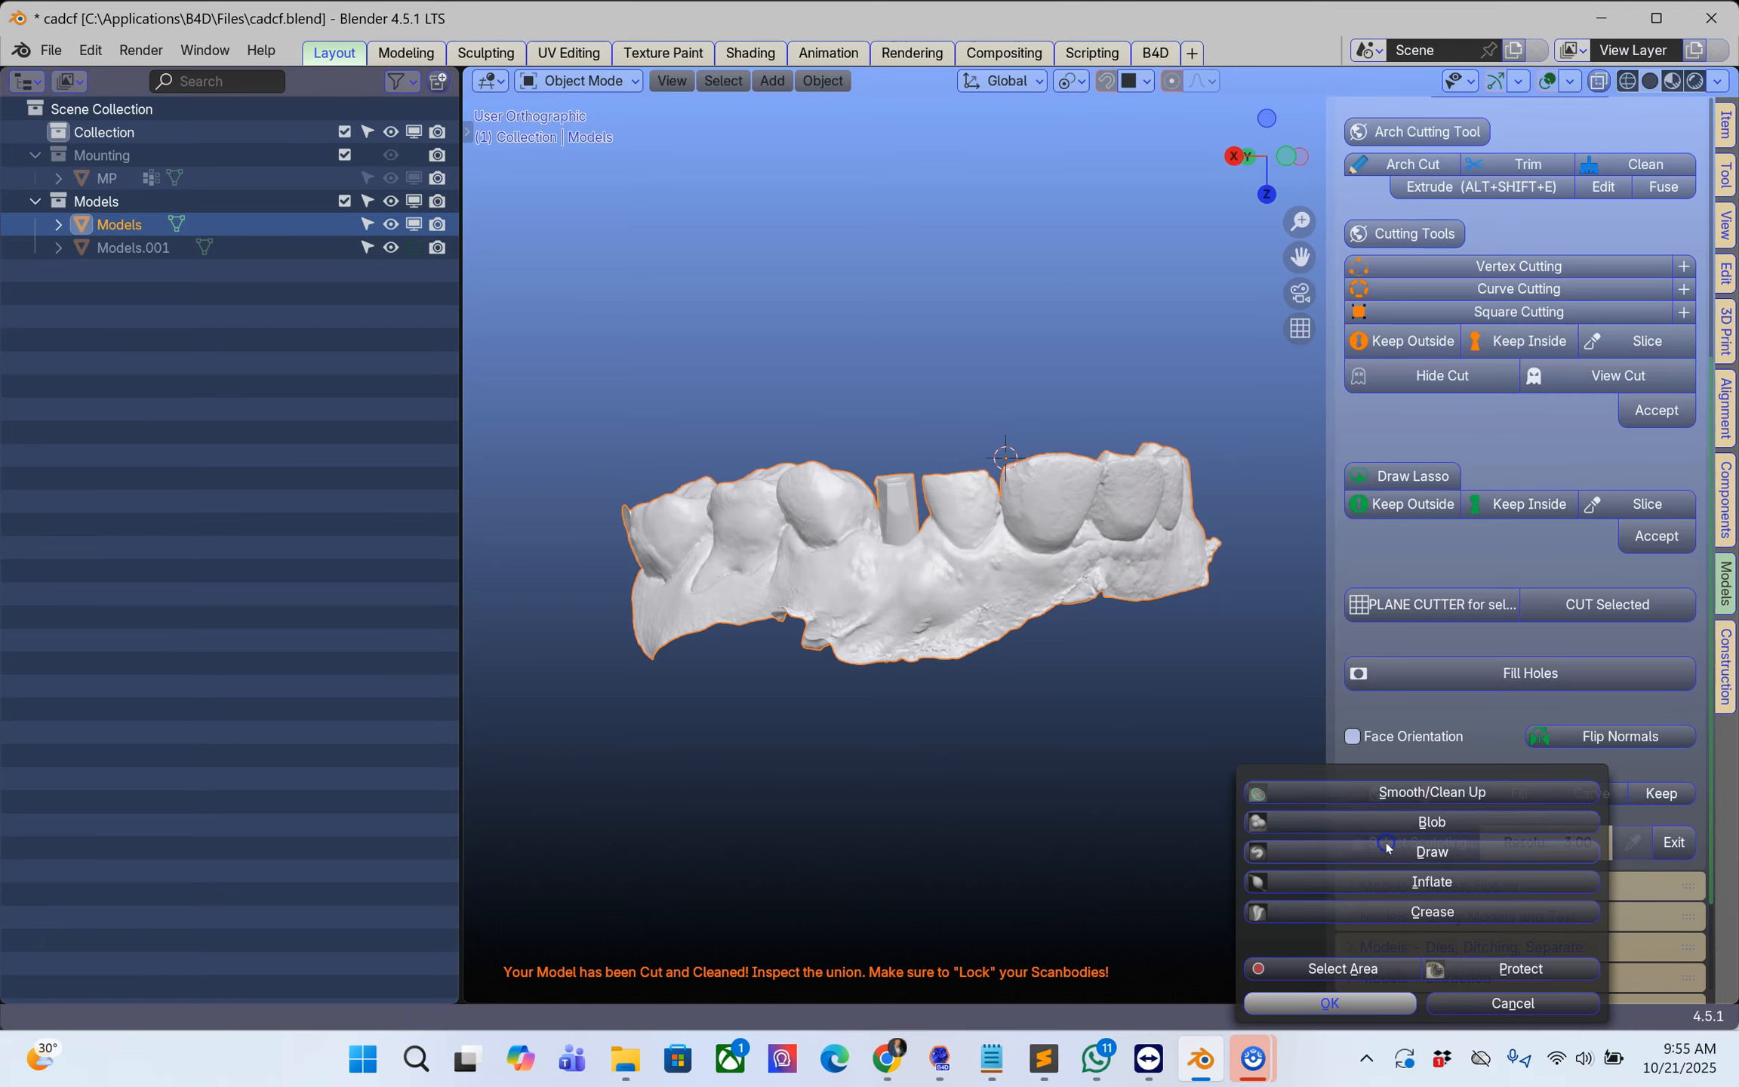
pyautogui.click(1362, 792)
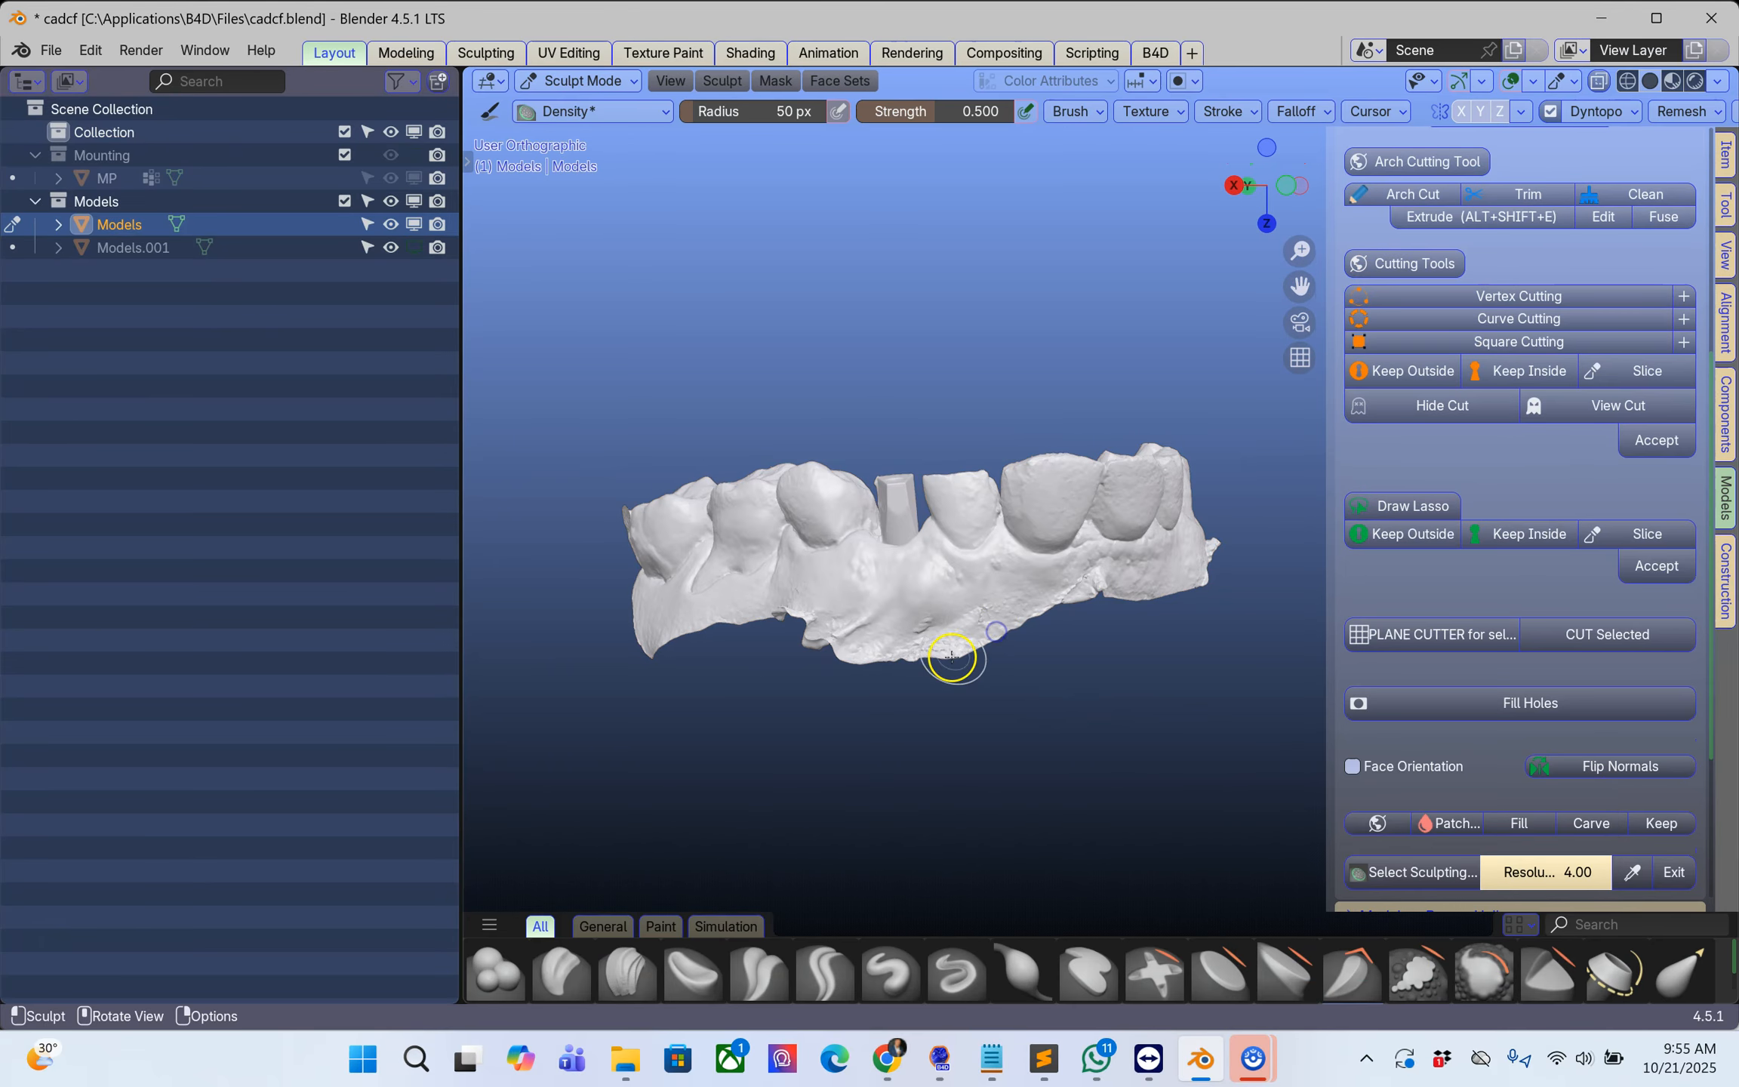
# Step: Set the sculpt brush radius to 112 px and smooth the outer gum along the front teeth of the upper scan
pyautogui.scroll(3, 944, 670)
pyautogui.rightClick(772, 664)
pyautogui.moveTo(758, 667); pyautogui.dragTo(830, 668)
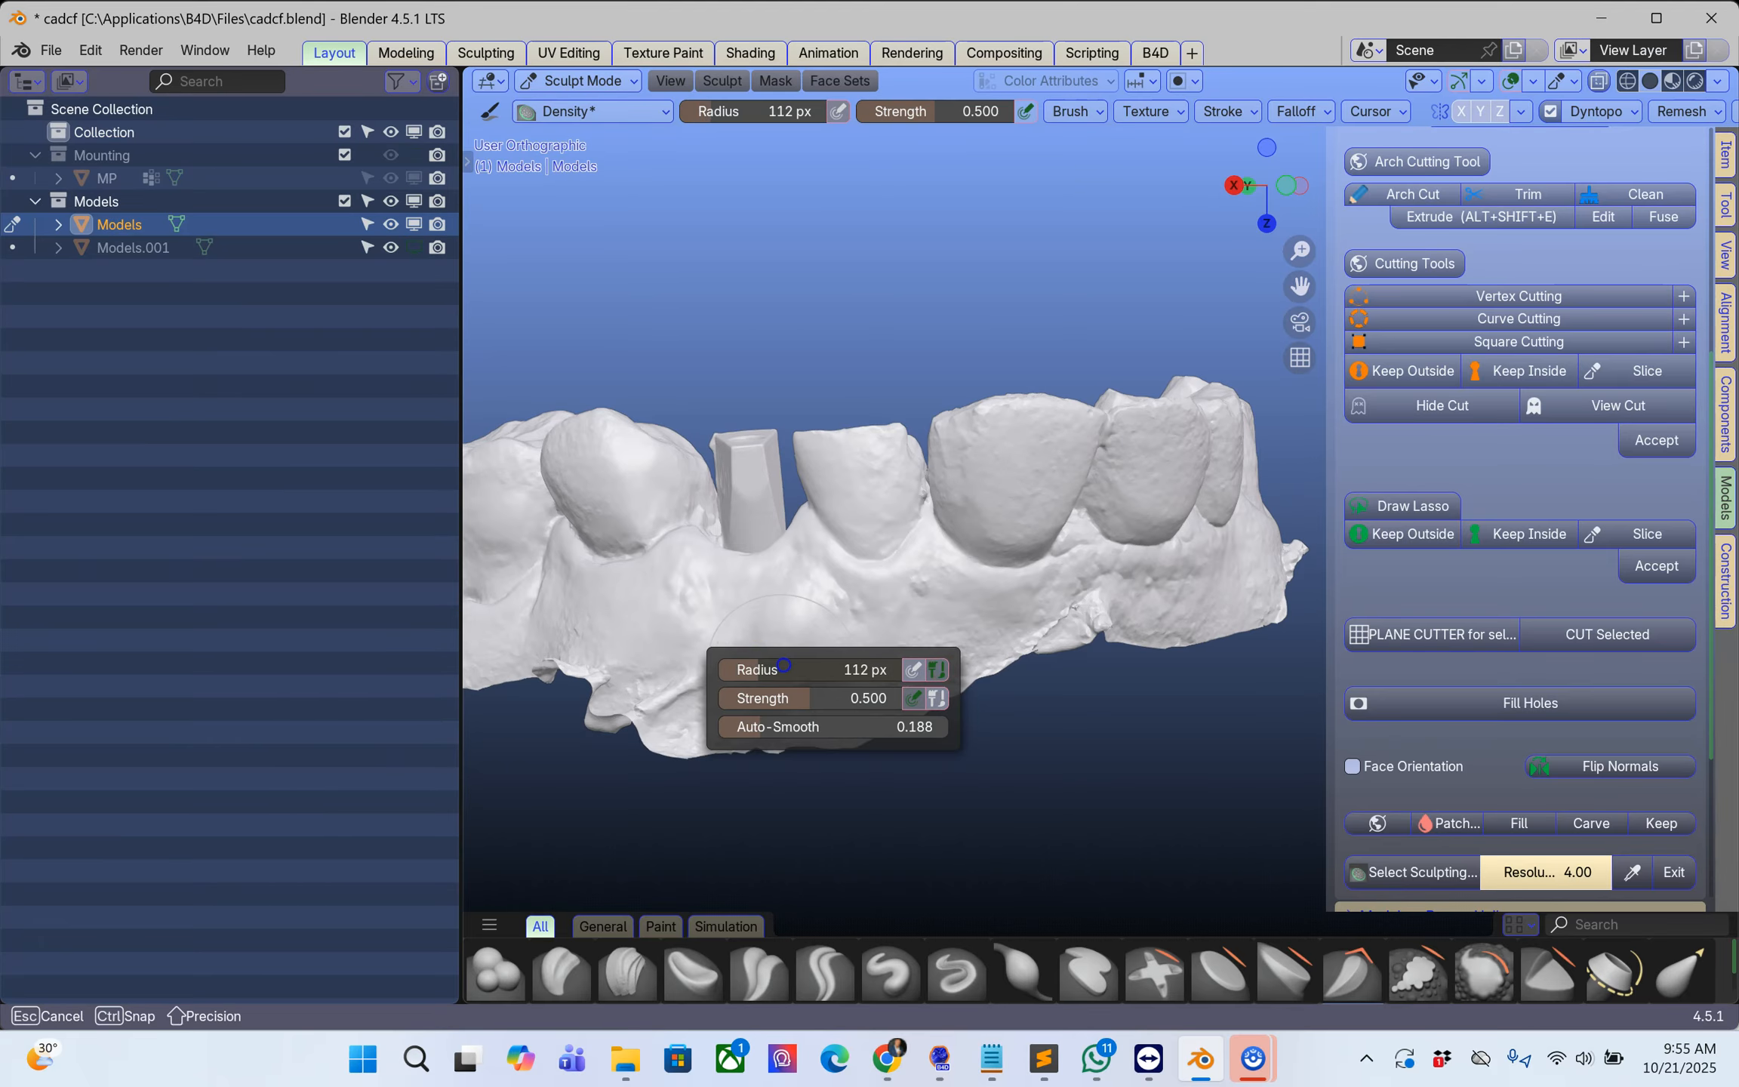
pyautogui.scroll(3, 1077, 658)
pyautogui.moveTo(1051, 612)
pyautogui.mouseDown()
pyautogui.moveTo(853, 745)
pyautogui.moveTo(749, 760)
pyautogui.moveTo(668, 826)
pyautogui.moveTo(800, 737)
pyautogui.mouseUp()
pyautogui.moveTo(655, 825); pyautogui.dragTo(1067, 632)
pyautogui.moveTo(1067, 632)
pyautogui.mouseDown(button='middle')
pyautogui.moveTo(974, 717)
pyautogui.moveTo(734, 753)
pyautogui.mouseUp(button='middle')
pyautogui.moveTo(734, 753); pyautogui.dragTo(726, 753)
pyautogui.moveTo(981, 669); pyautogui.dragTo(986, 659)
pyautogui.moveTo(986, 659)
pyautogui.mouseDown(button='middle')
pyautogui.moveTo(1006, 687)
pyautogui.moveTo(1045, 681)
pyautogui.mouseUp(button='middle')
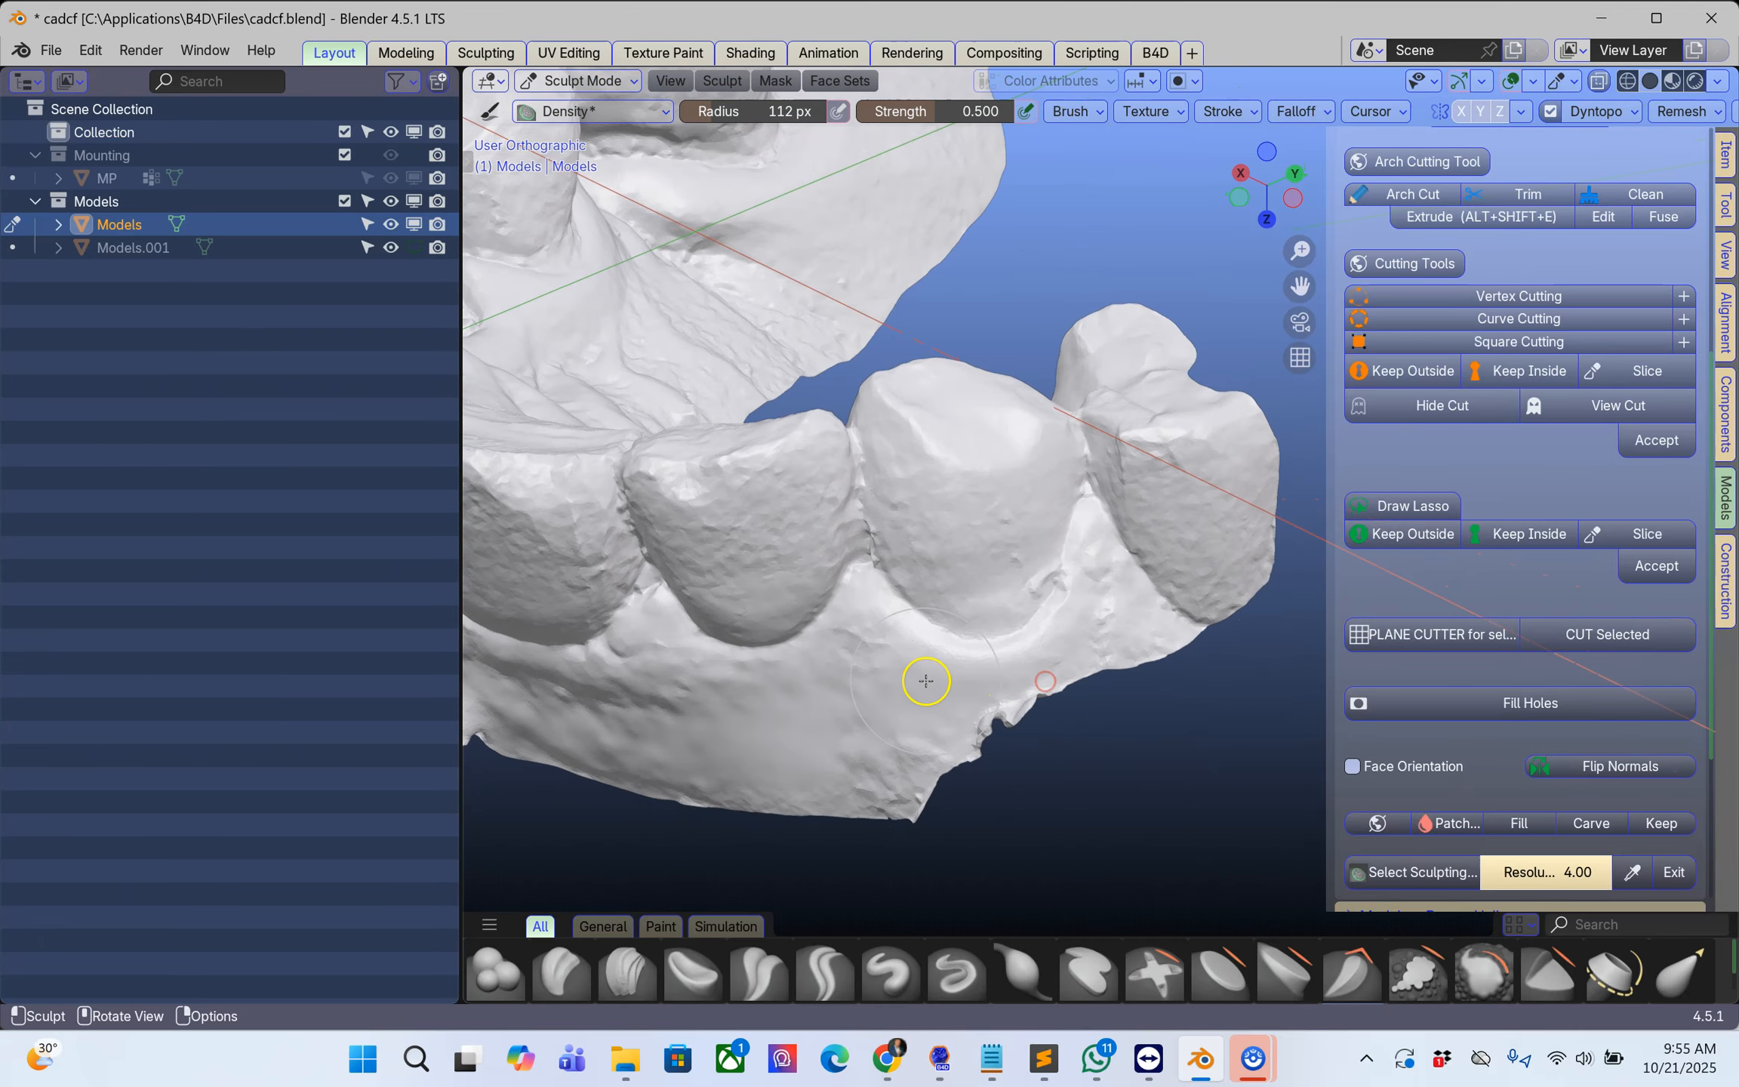
# Step: Smooth the gum around the last tooth at the arch end opposite the implant post and the adjacent palate surface
pyautogui.moveTo(1087, 483); pyautogui.dragTo(1121, 424)
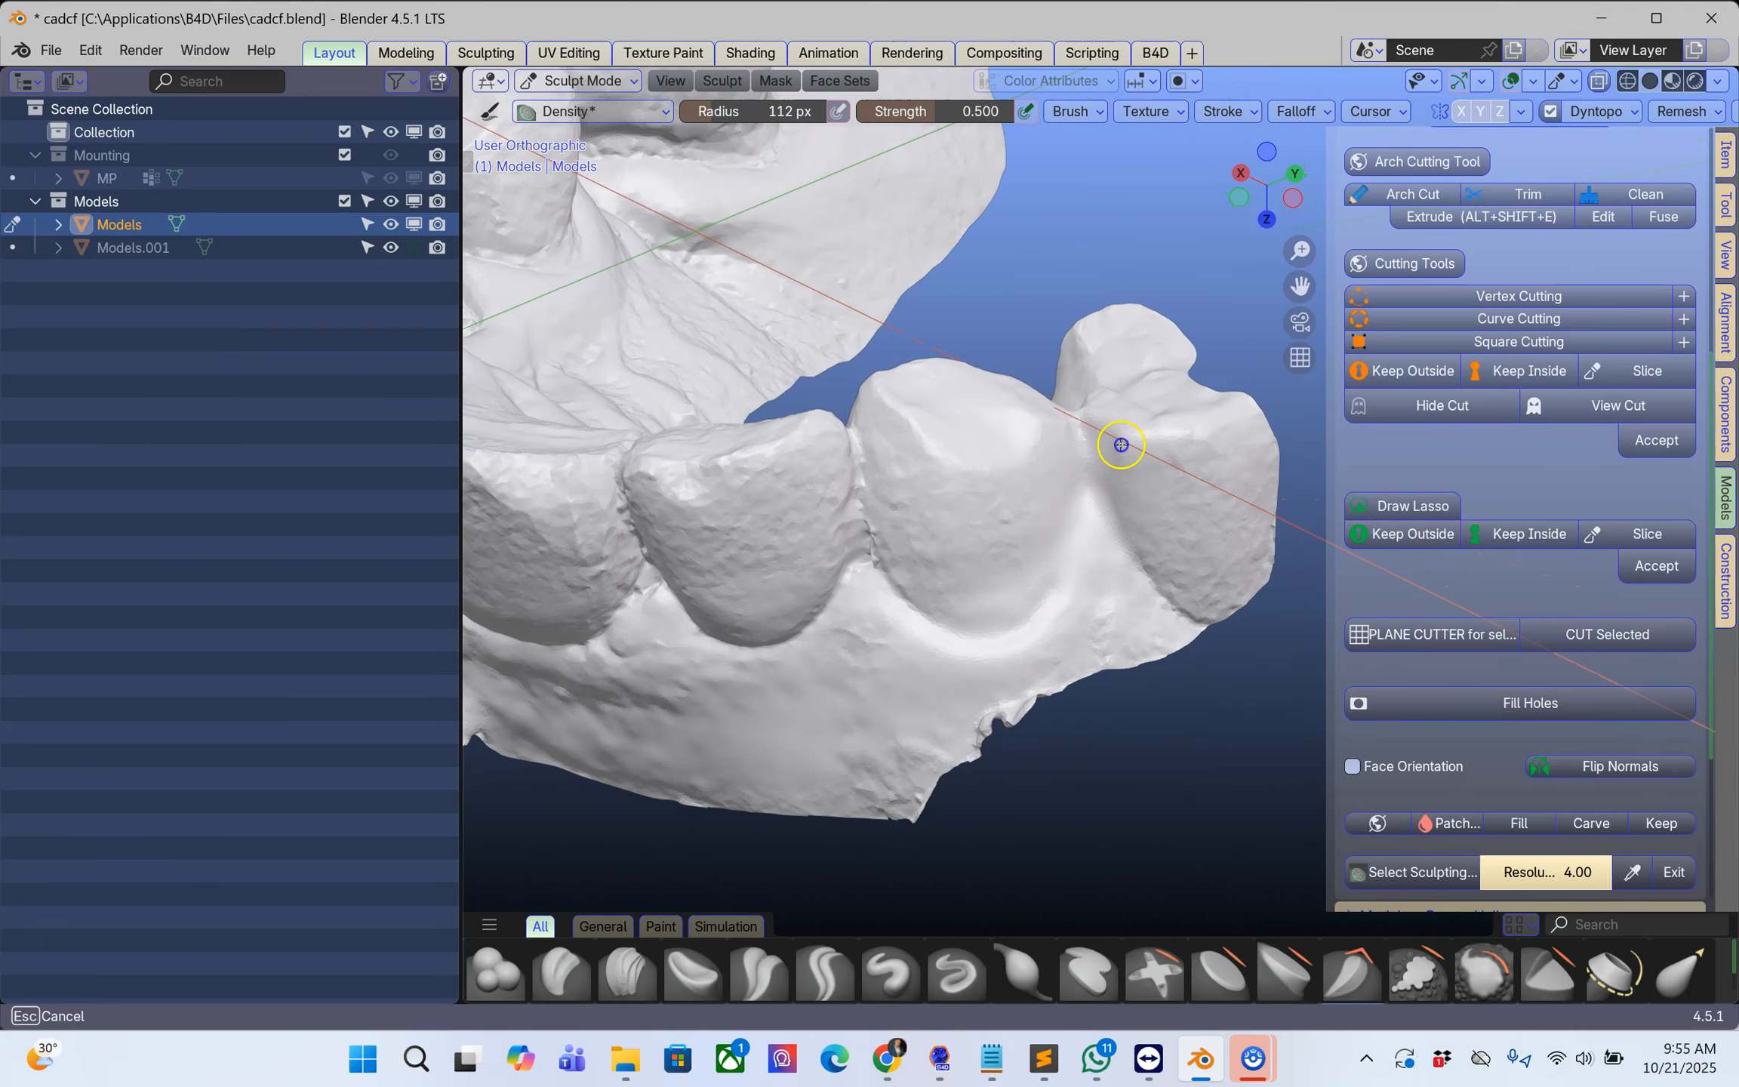
pyautogui.moveTo(1108, 576); pyautogui.dragTo(1103, 590)
pyautogui.moveTo(970, 609); pyautogui.dragTo(1362, 601, button='middle')
pyautogui.moveTo(1025, 589); pyautogui.dragTo(1034, 597)
pyautogui.moveTo(1029, 609)
pyautogui.mouseDown(button='middle')
pyautogui.moveTo(978, 516)
pyautogui.moveTo(796, 554)
pyautogui.moveTo(950, 575)
pyautogui.mouseUp(button='middle')
pyautogui.moveTo(938, 577)
pyautogui.mouseDown()
pyautogui.moveTo(1019, 625)
pyautogui.moveTo(1071, 627)
pyautogui.mouseUp()
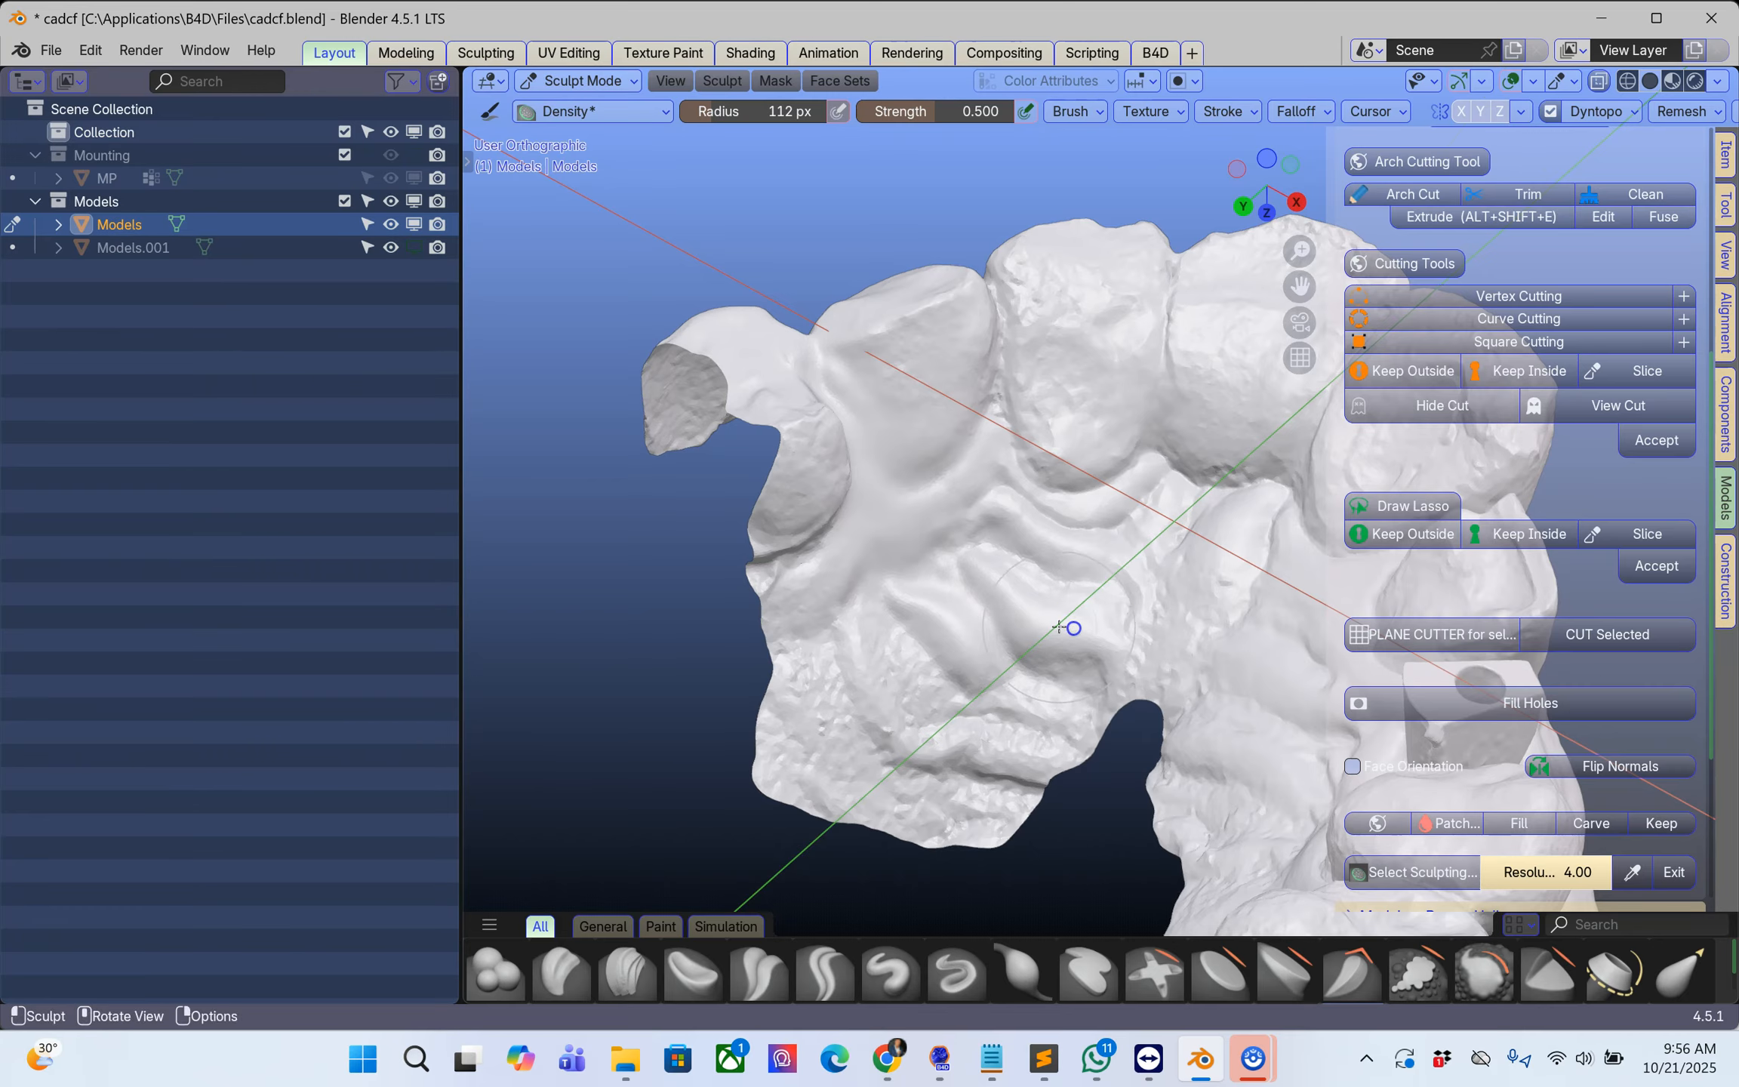
pyautogui.moveTo(1072, 627); pyautogui.dragTo(1138, 652, button='middle')
pyautogui.moveTo(1003, 576)
pyautogui.mouseDown()
pyautogui.moveTo(1304, 562)
pyautogui.moveTo(1119, 558)
pyautogui.mouseUp()
pyautogui.moveTo(1119, 559)
pyautogui.mouseDown(button='middle')
pyautogui.moveTo(749, 563)
pyautogui.moveTo(956, 567)
pyautogui.mouseUp(button='middle')
# Step: Smooth the inner and outer gum along the molars on the implant post's side and exit sculpting
pyautogui.moveTo(673, 485)
pyautogui.mouseDown()
pyautogui.moveTo(1141, 405)
pyautogui.moveTo(1110, 416)
pyautogui.mouseUp()
pyautogui.moveTo(1103, 423)
pyautogui.keyDown('shift'); pyautogui.mouseDown(button='middle')
pyautogui.moveTo(875, 538)
pyautogui.moveTo(795, 555)
pyautogui.mouseUp(button='middle'); pyautogui.keyUp('shift')
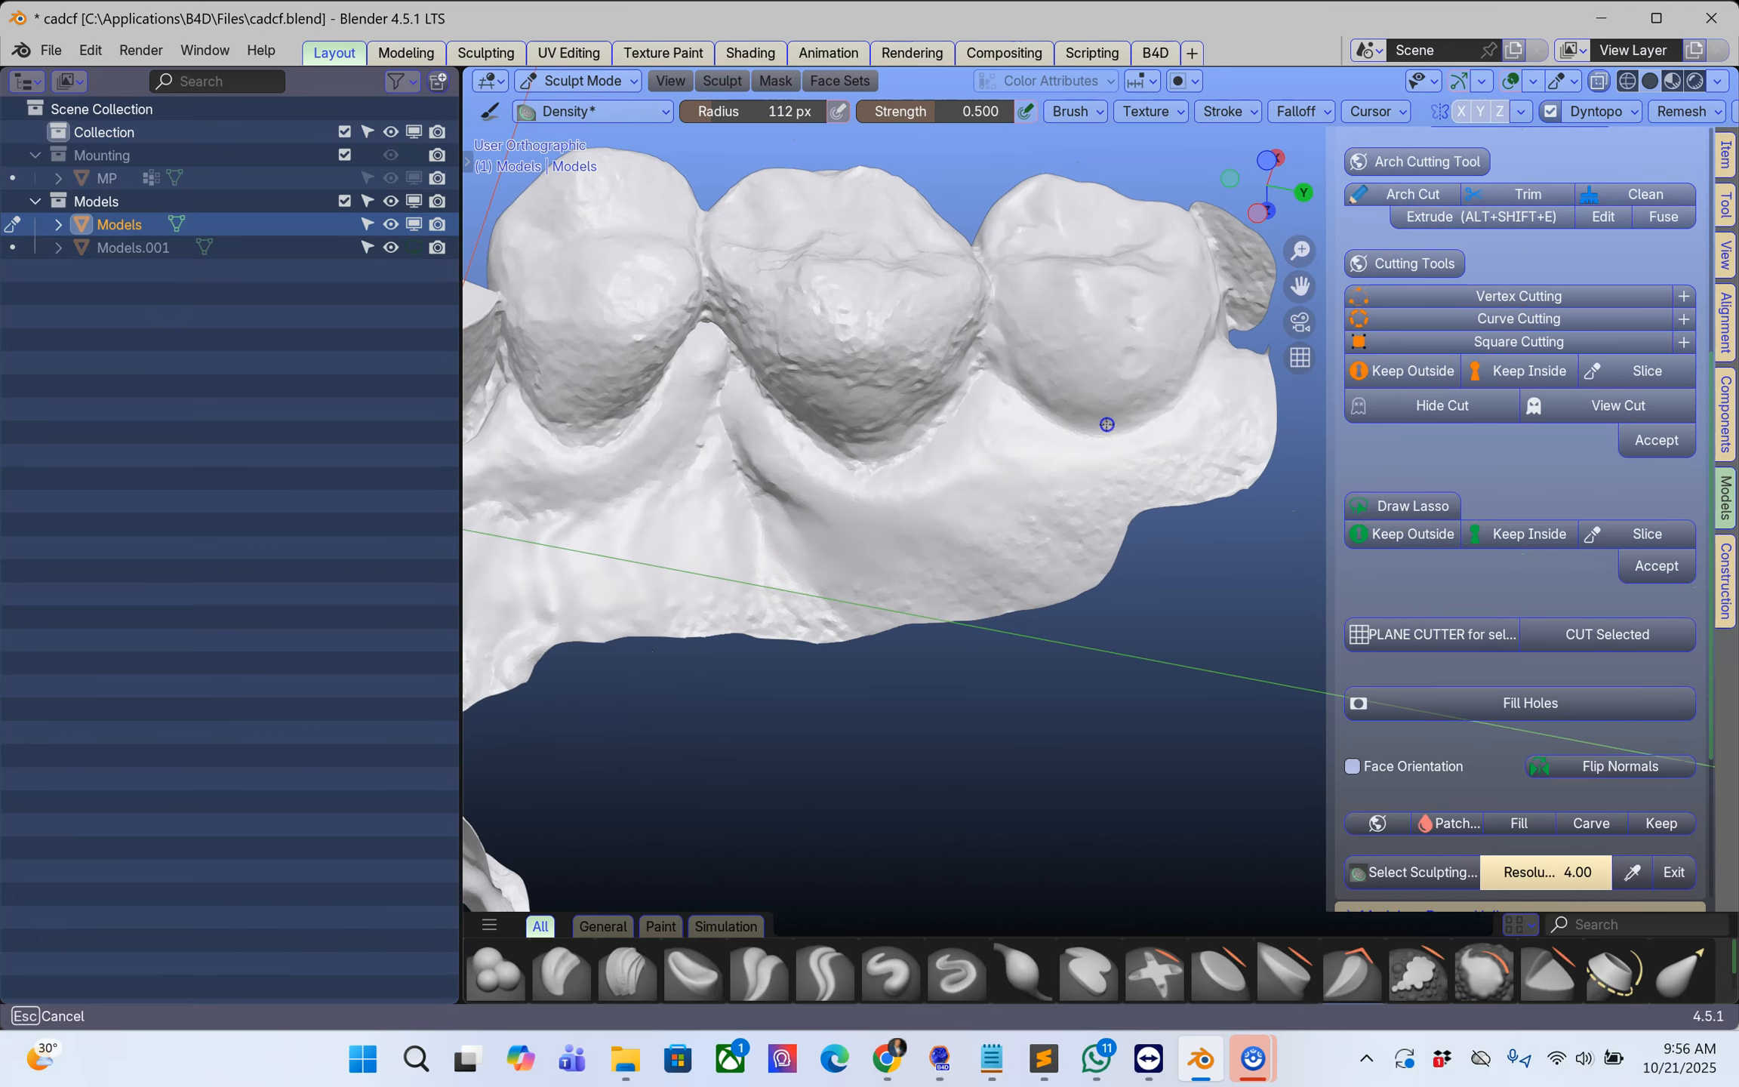
pyautogui.moveTo(1217, 253); pyautogui.dragTo(962, 497, button='middle')
pyautogui.moveTo(1136, 601)
pyautogui.mouseDown(button='middle')
pyautogui.moveTo(1175, 570)
pyautogui.moveTo(1149, 659)
pyautogui.moveTo(805, 439)
pyautogui.mouseUp(button='middle')
pyautogui.moveTo(805, 441); pyautogui.dragTo(933, 615)
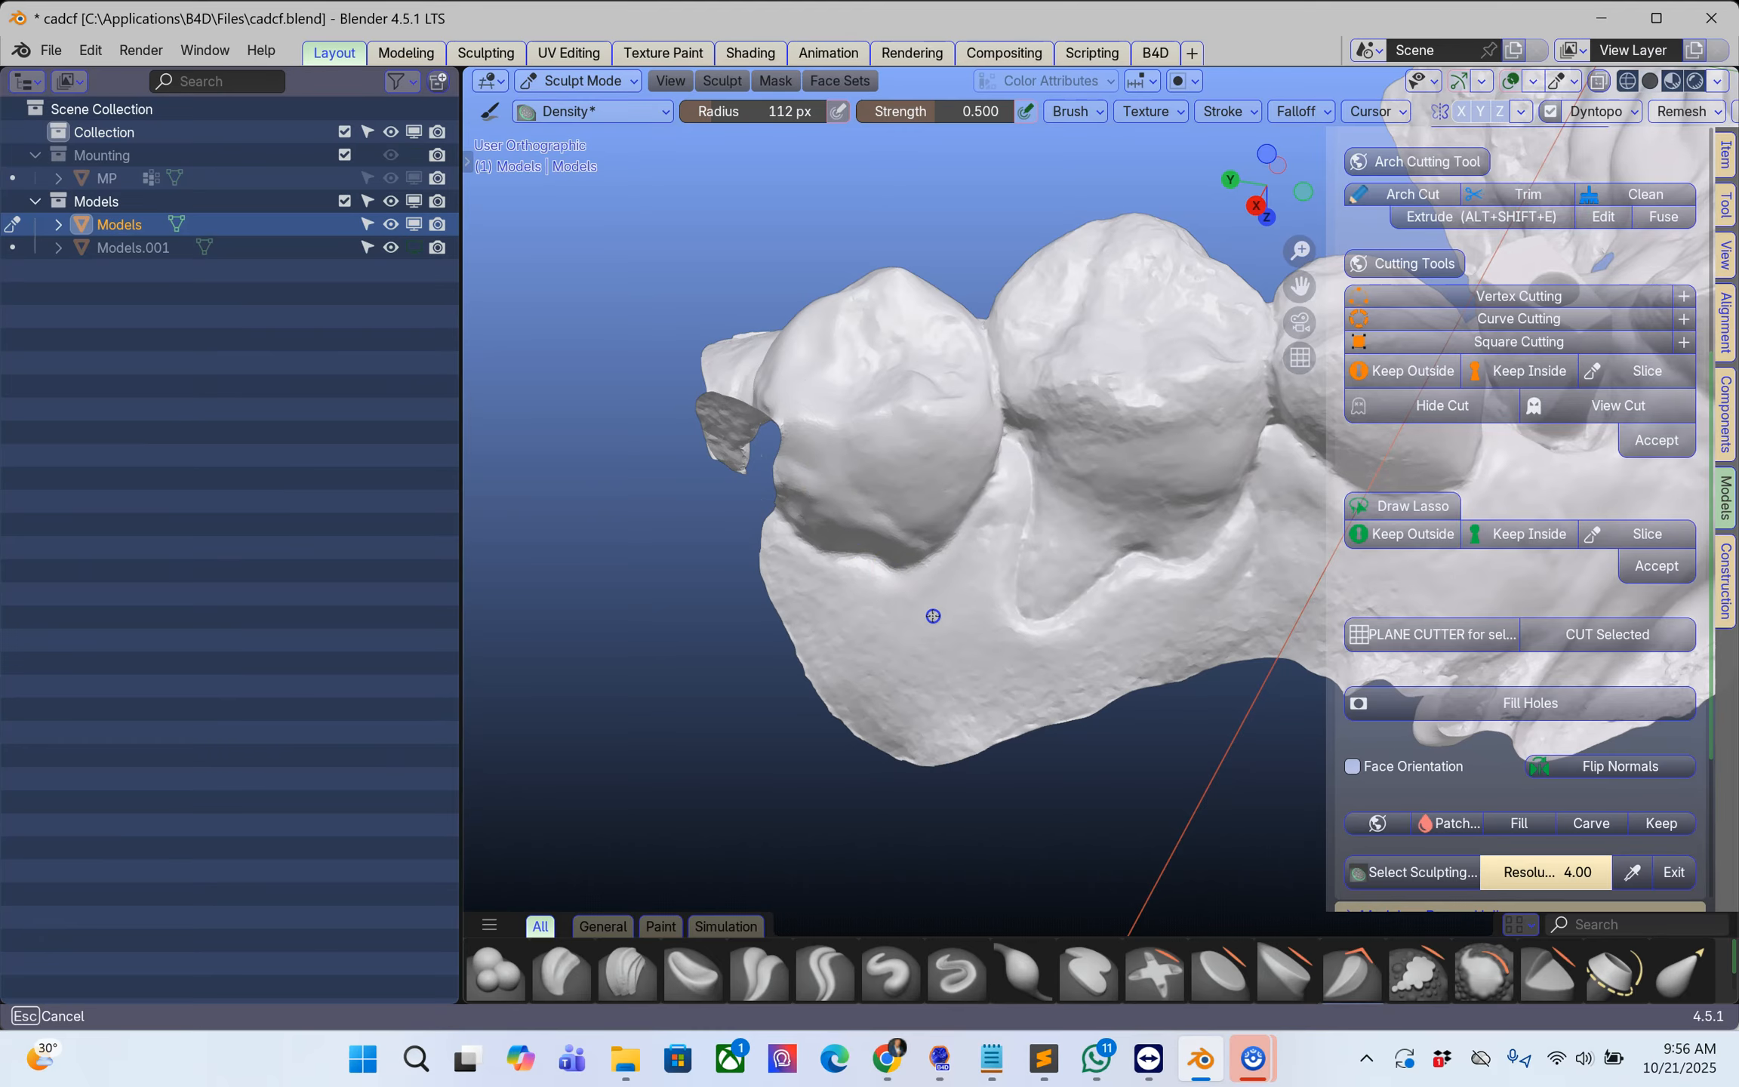
pyautogui.moveTo(883, 555); pyautogui.dragTo(913, 584)
pyautogui.moveTo(947, 621); pyautogui.dragTo(970, 524, button='middle')
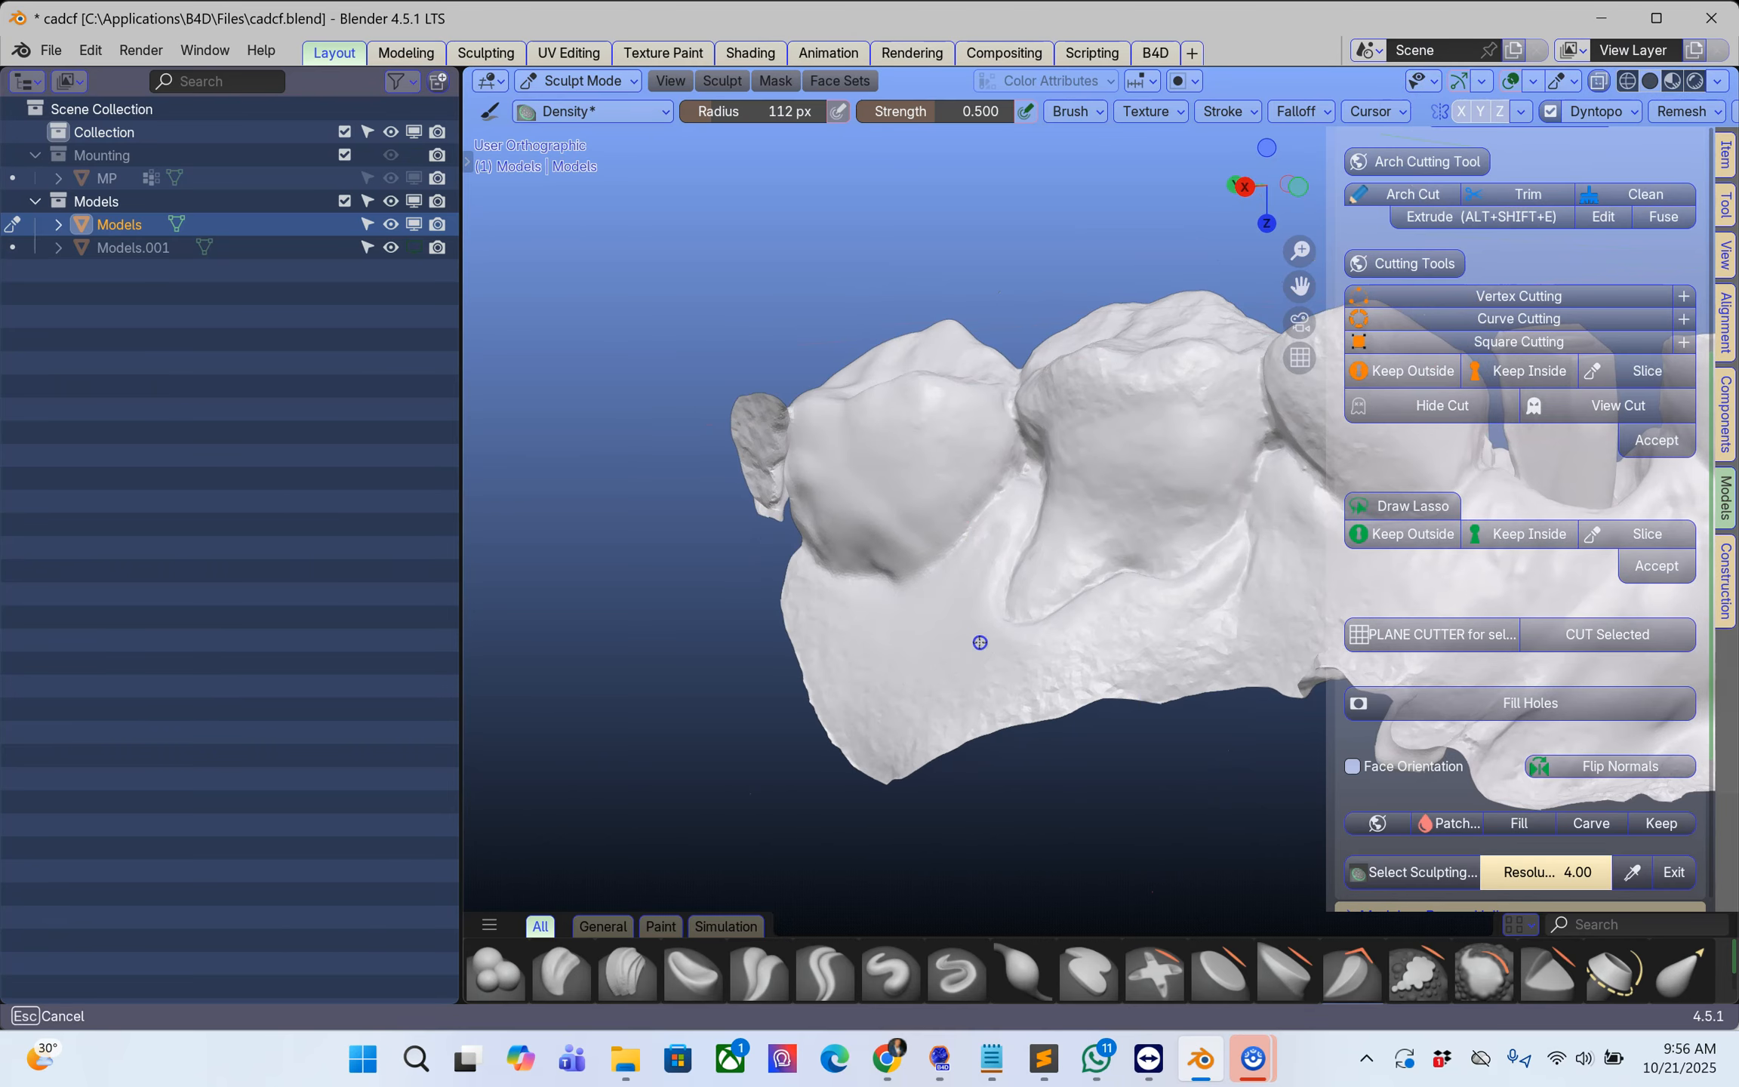
pyautogui.moveTo(1293, 637)
pyautogui.keyDown('shift'); pyautogui.mouseDown(button='middle')
pyautogui.moveTo(737, 567)
pyautogui.moveTo(845, 594)
pyautogui.mouseUp(button='middle'); pyautogui.keyUp('shift')
pyautogui.moveTo(917, 611); pyautogui.dragTo(1253, 630)
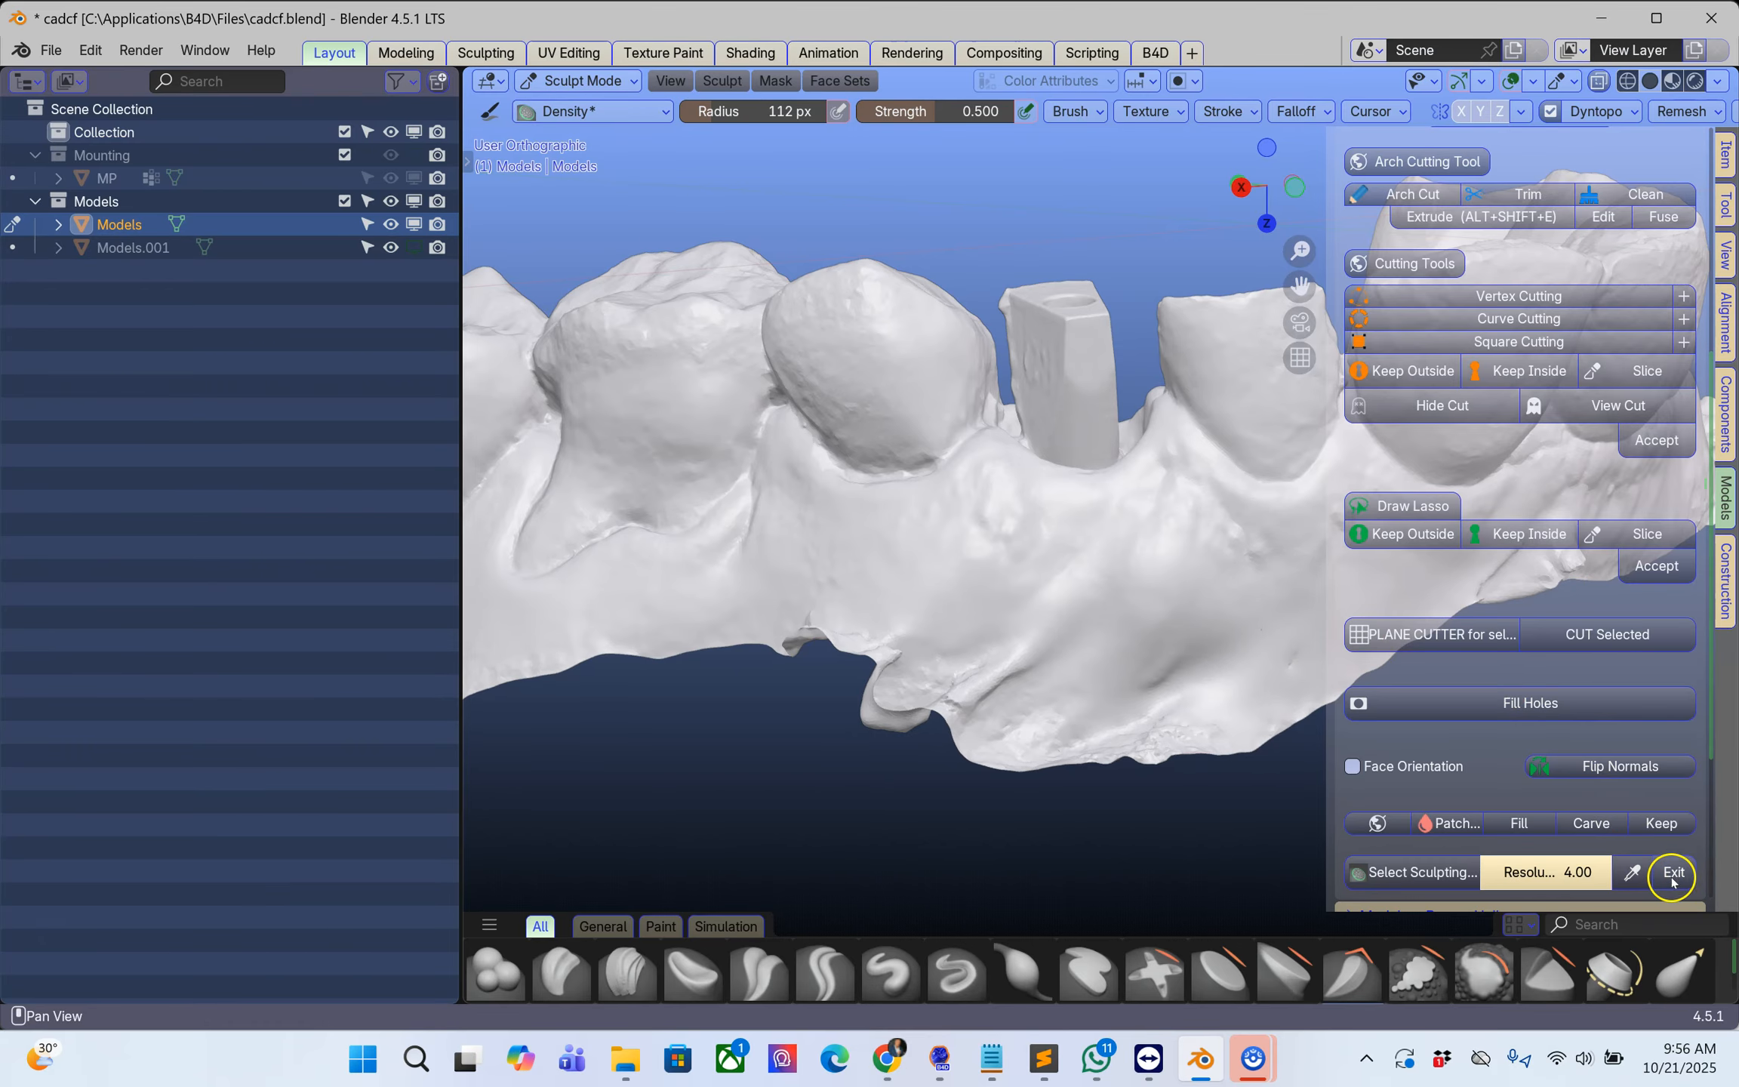
pyautogui.click(1676, 877)
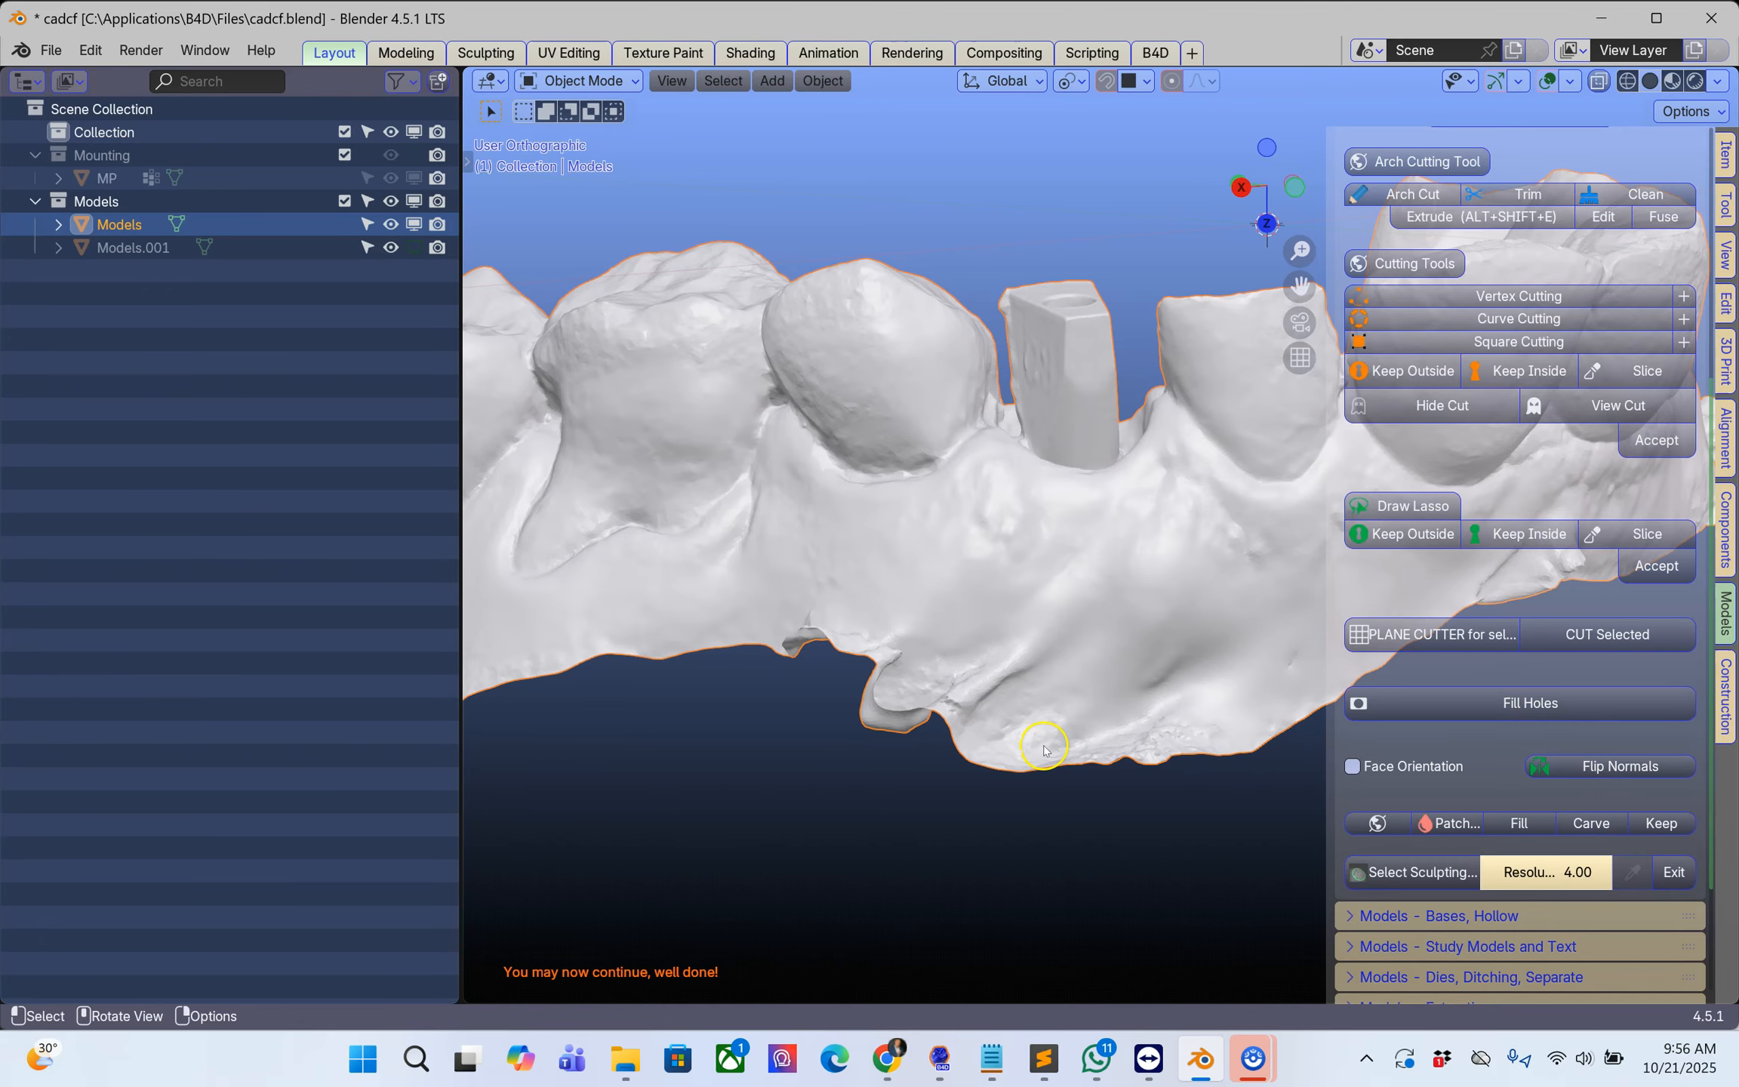
# Step: Start an Arch Cut line at the 3D cursor on the outer gum beside the implant post and enable Extrude
pyautogui.scroll(-2, 1055, 695)
pyautogui.keyDown('shift'); pyautogui.rightClick(1089, 619); pyautogui.keyUp('shift')
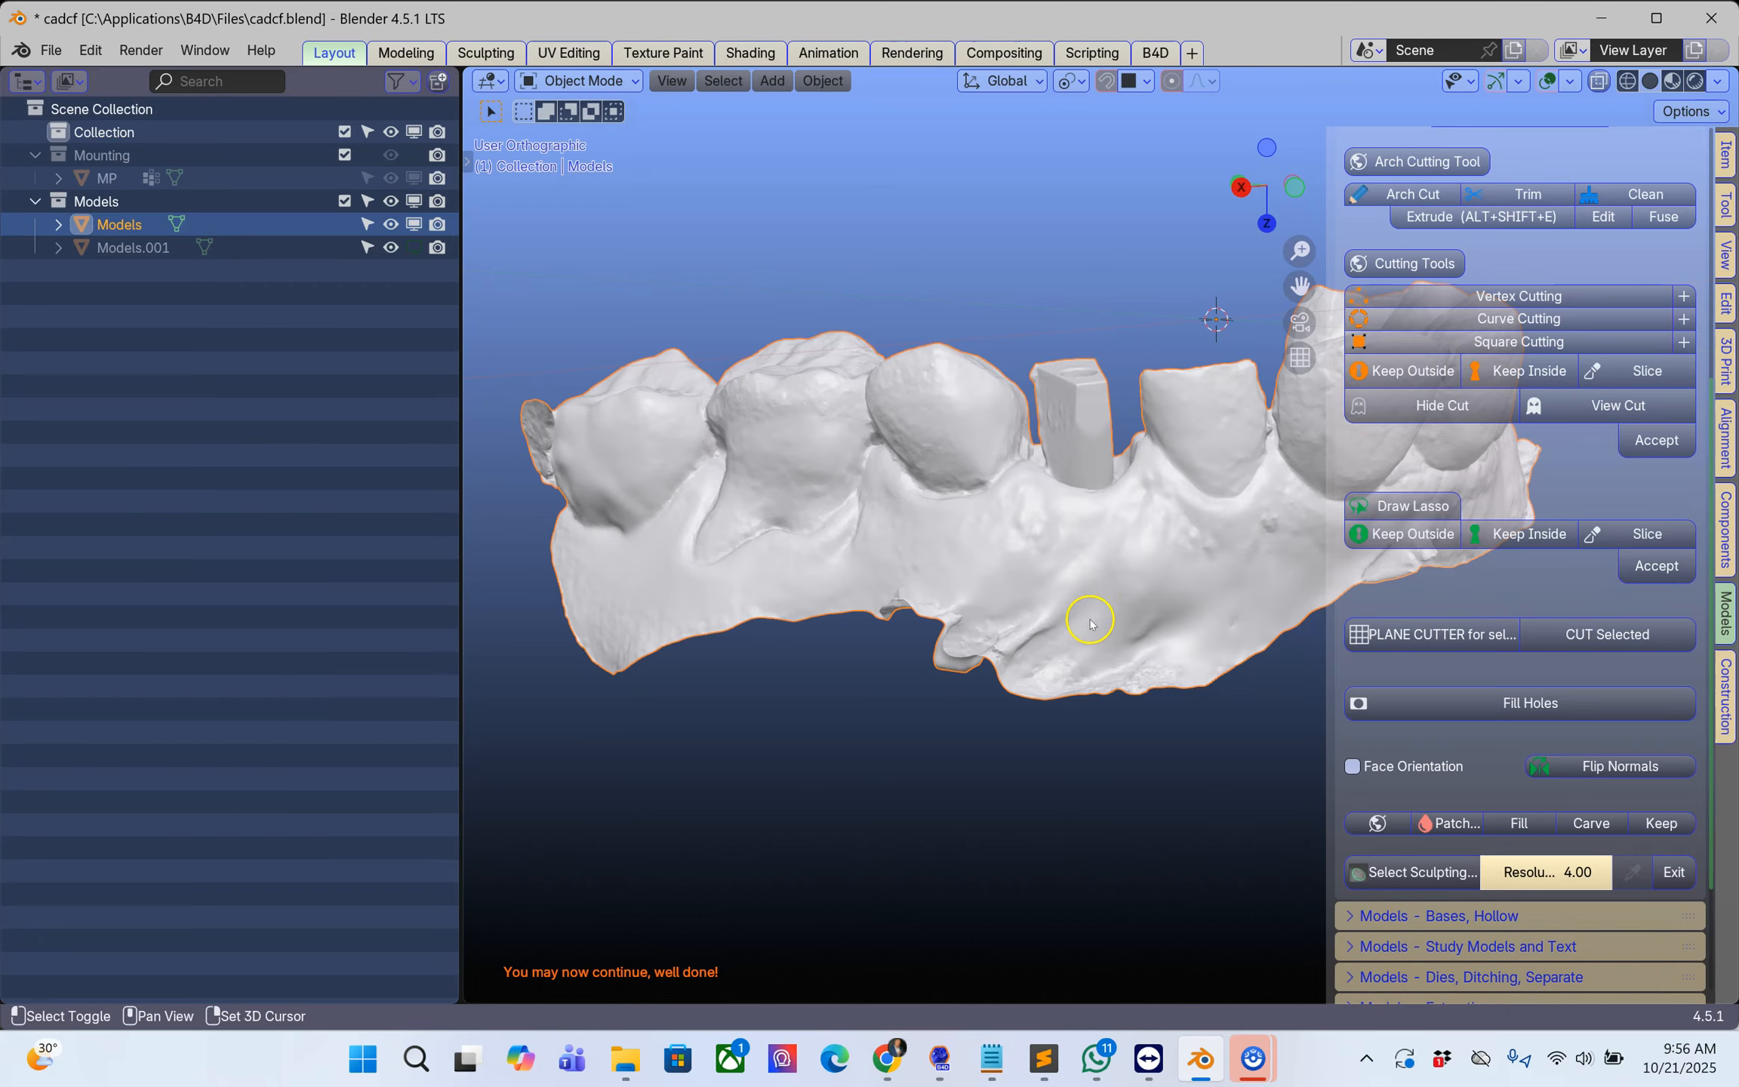
pyautogui.click(1413, 195)
pyautogui.moveTo(461, 450); pyautogui.dragTo(112, 453)
pyautogui.moveTo(1013, 668); pyautogui.dragTo(721, 674, button='middle')
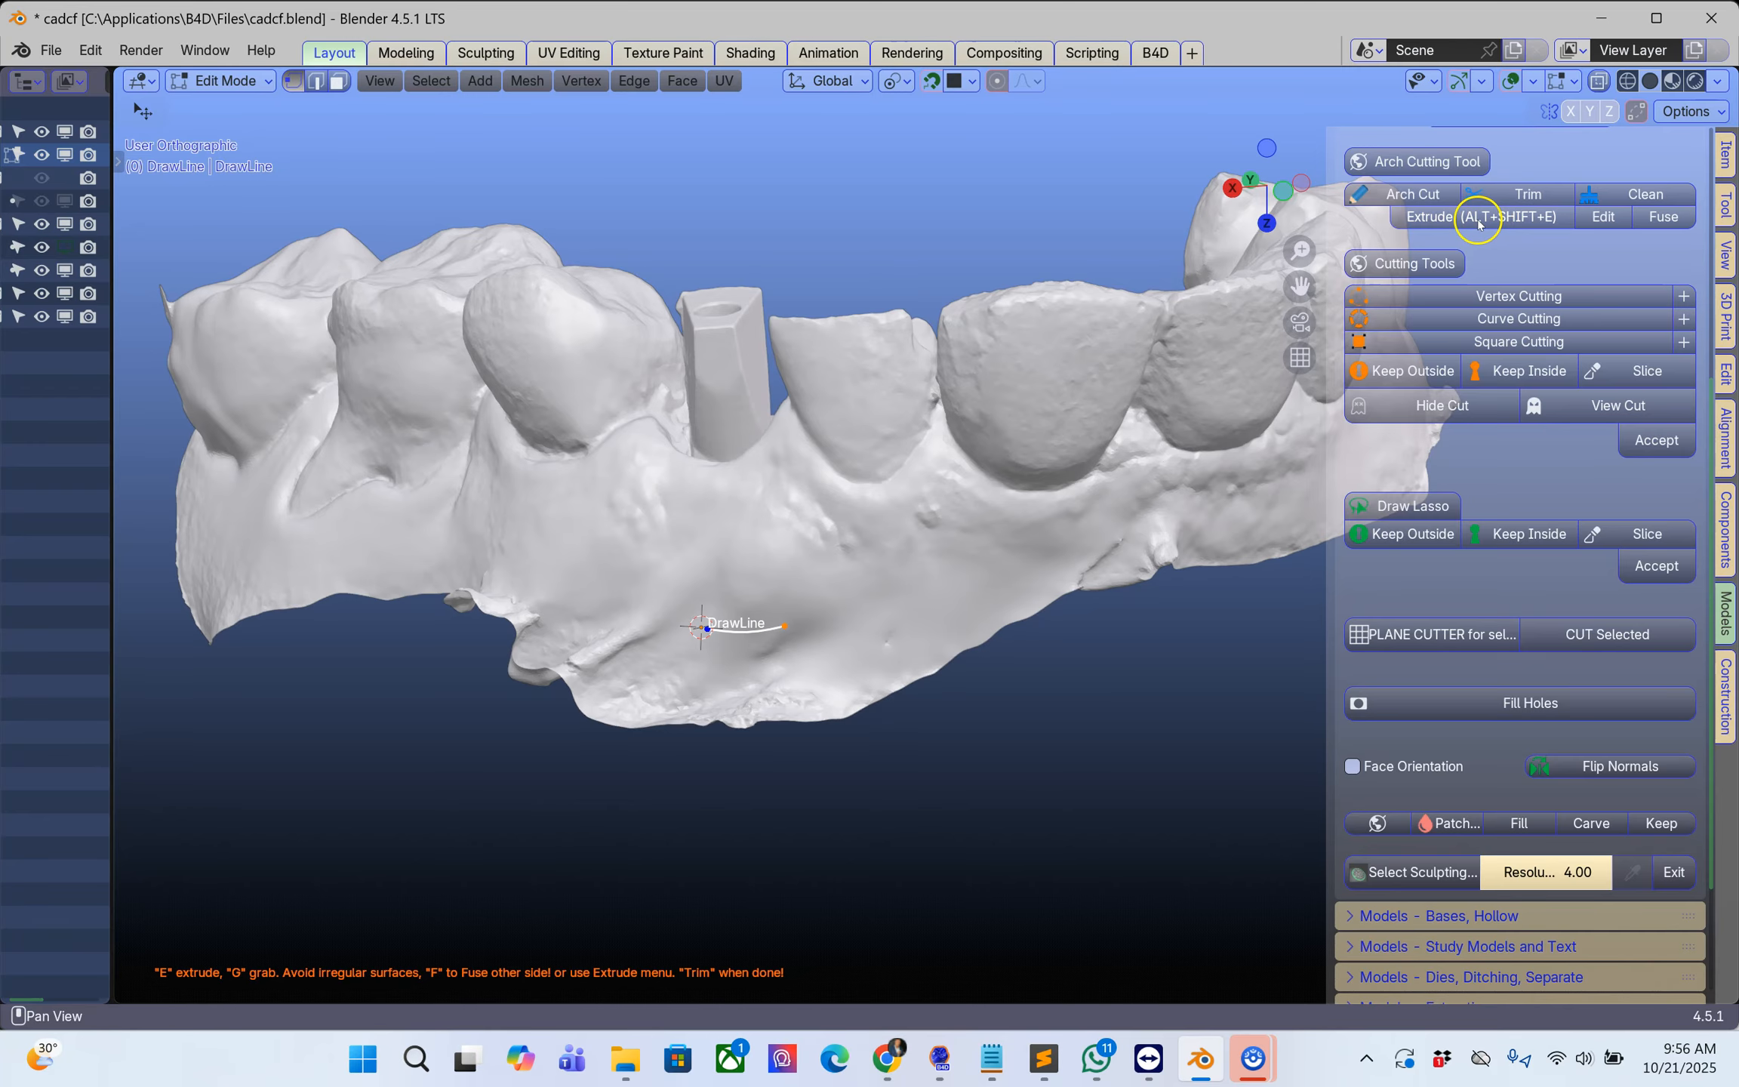
pyautogui.click(1505, 220)
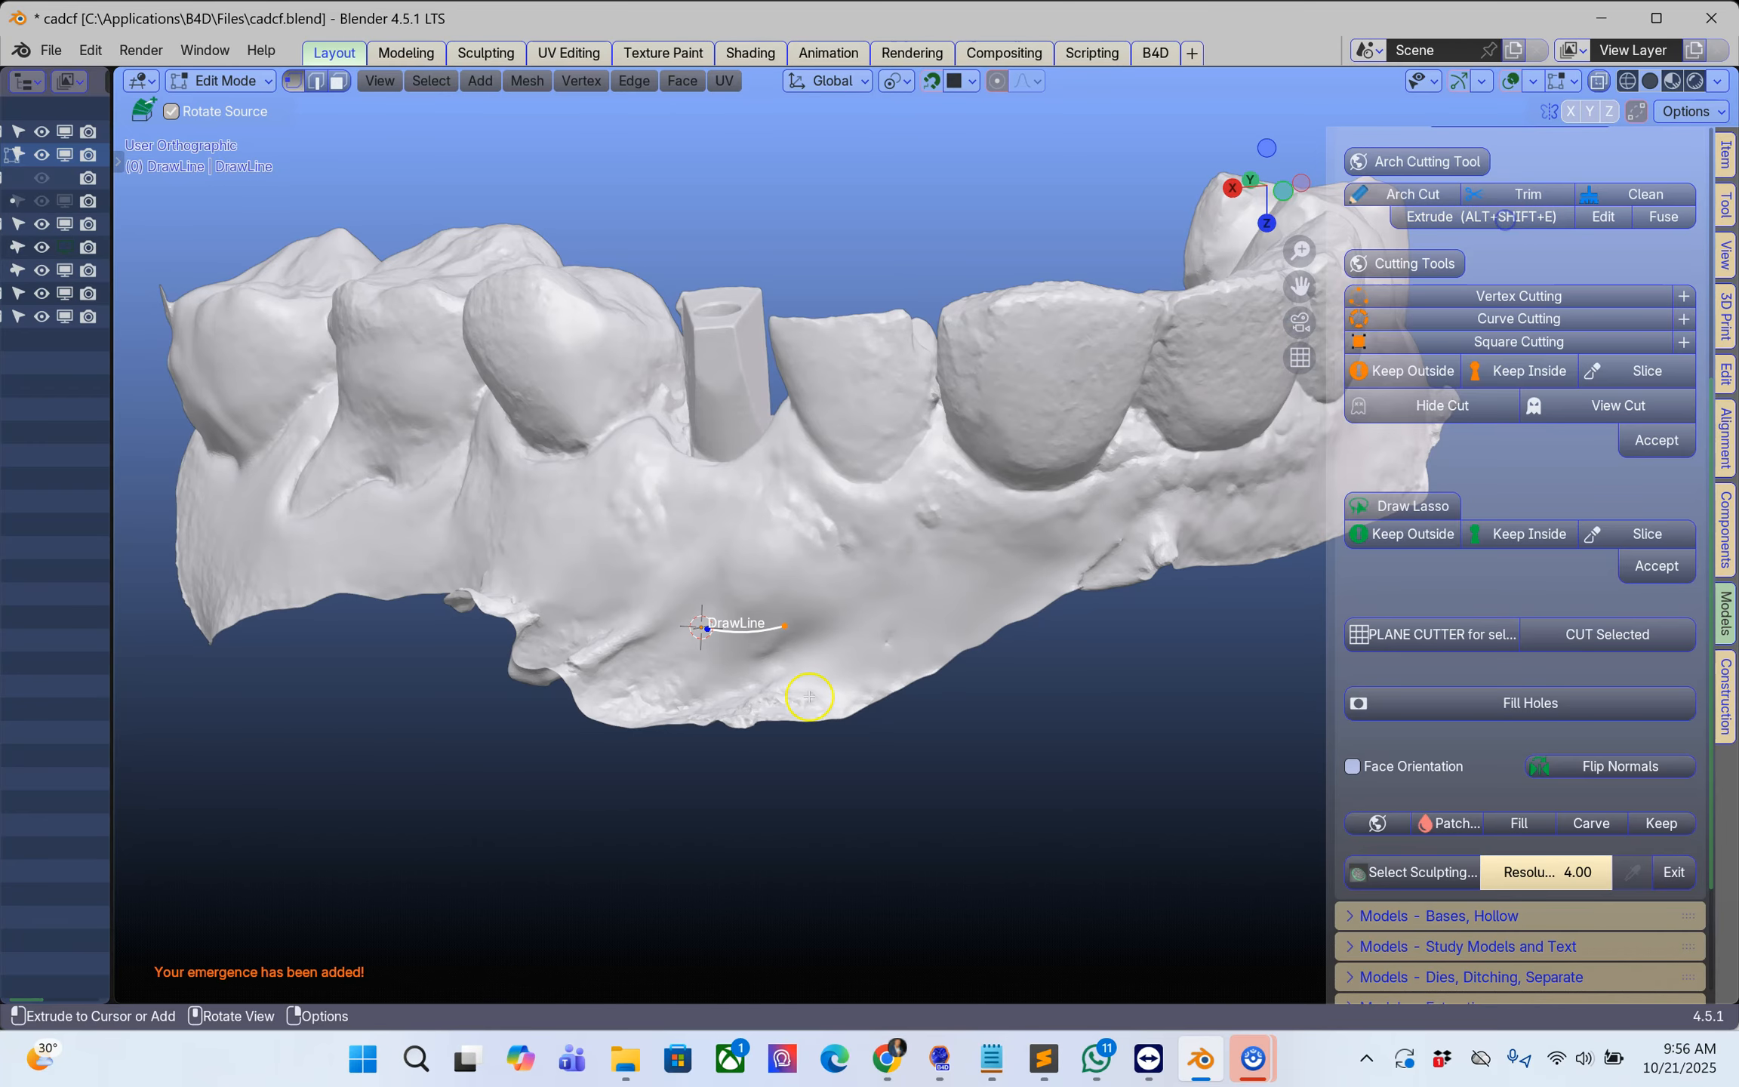
# Step: Extend the cut line with points along the outer gum of the front teeth to the far end of the arch
pyautogui.click(998, 580)
pyautogui.click(1077, 536)
pyautogui.moveTo(1190, 539); pyautogui.dragTo(880, 560, button='middle')
pyautogui.click(984, 572)
pyautogui.click(1095, 567)
pyautogui.moveTo(1273, 487); pyautogui.dragTo(885, 634, button='middle')
pyautogui.click(942, 608)
pyautogui.click(968, 558)
pyautogui.moveTo(966, 480); pyautogui.dragTo(910, 680, button='middle')
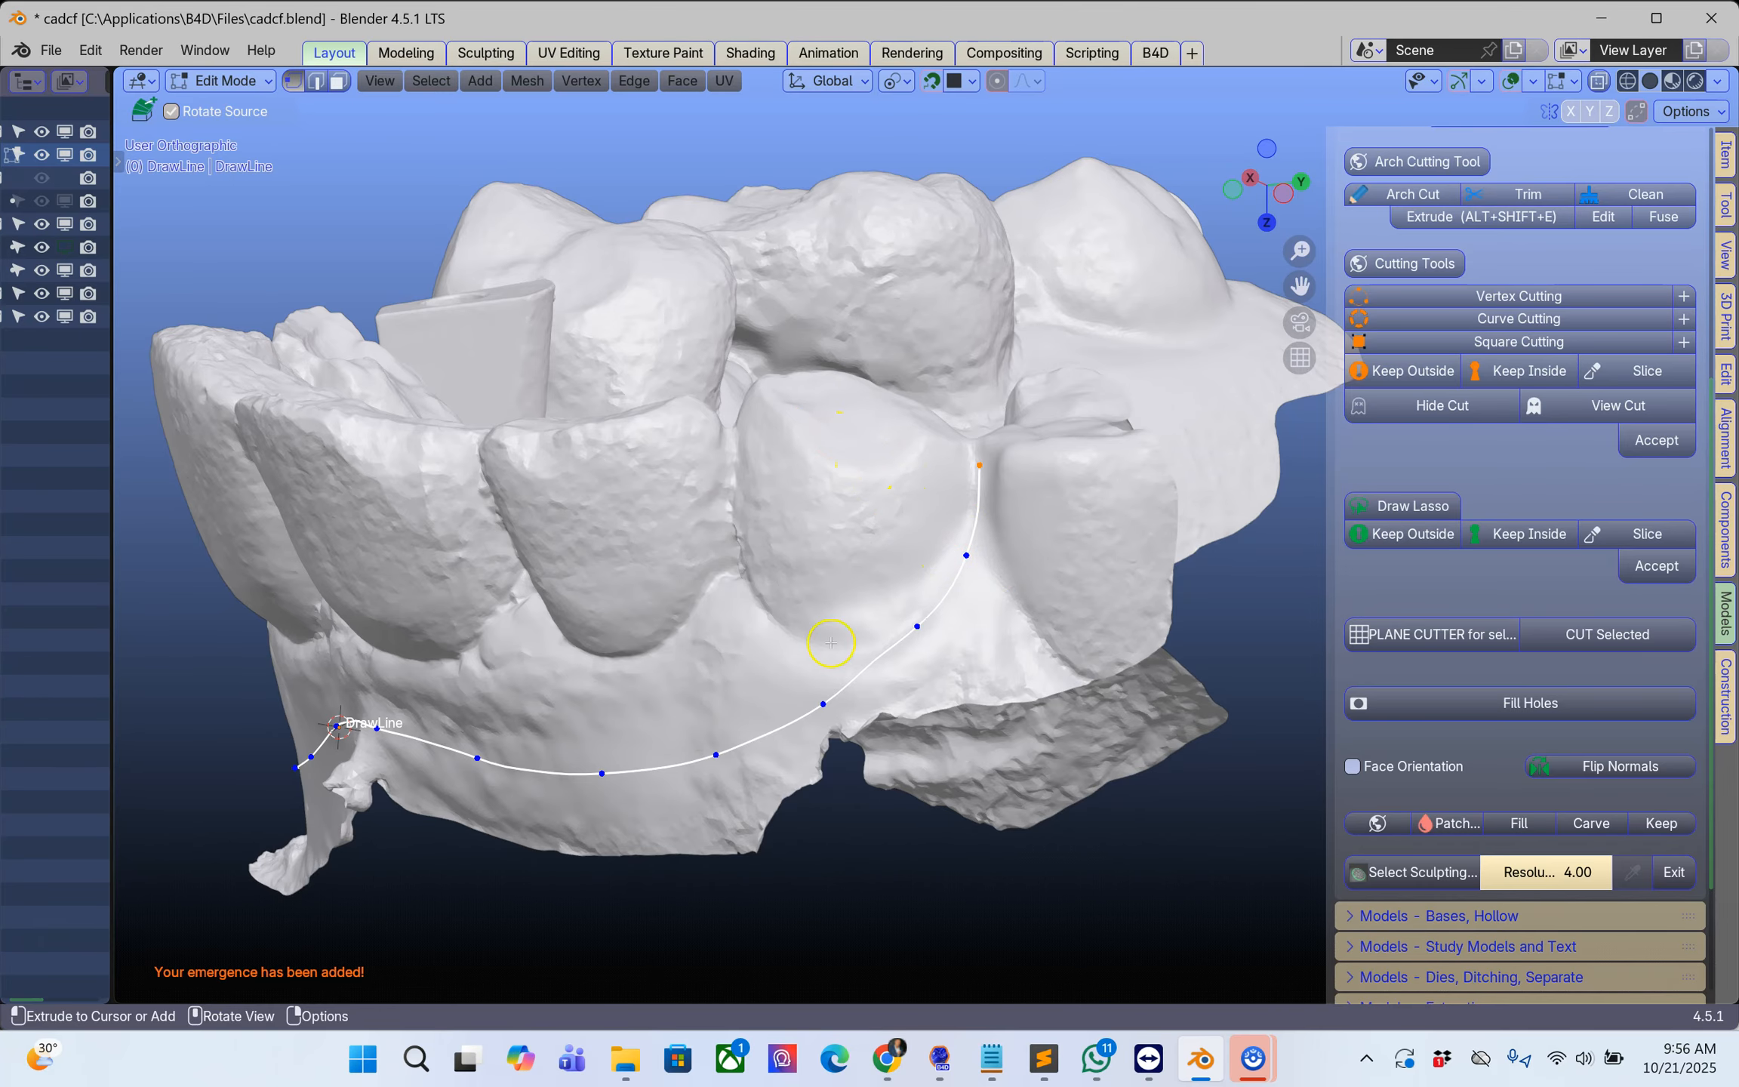
pyautogui.moveTo(957, 504); pyautogui.dragTo(1161, 633, button='middle')
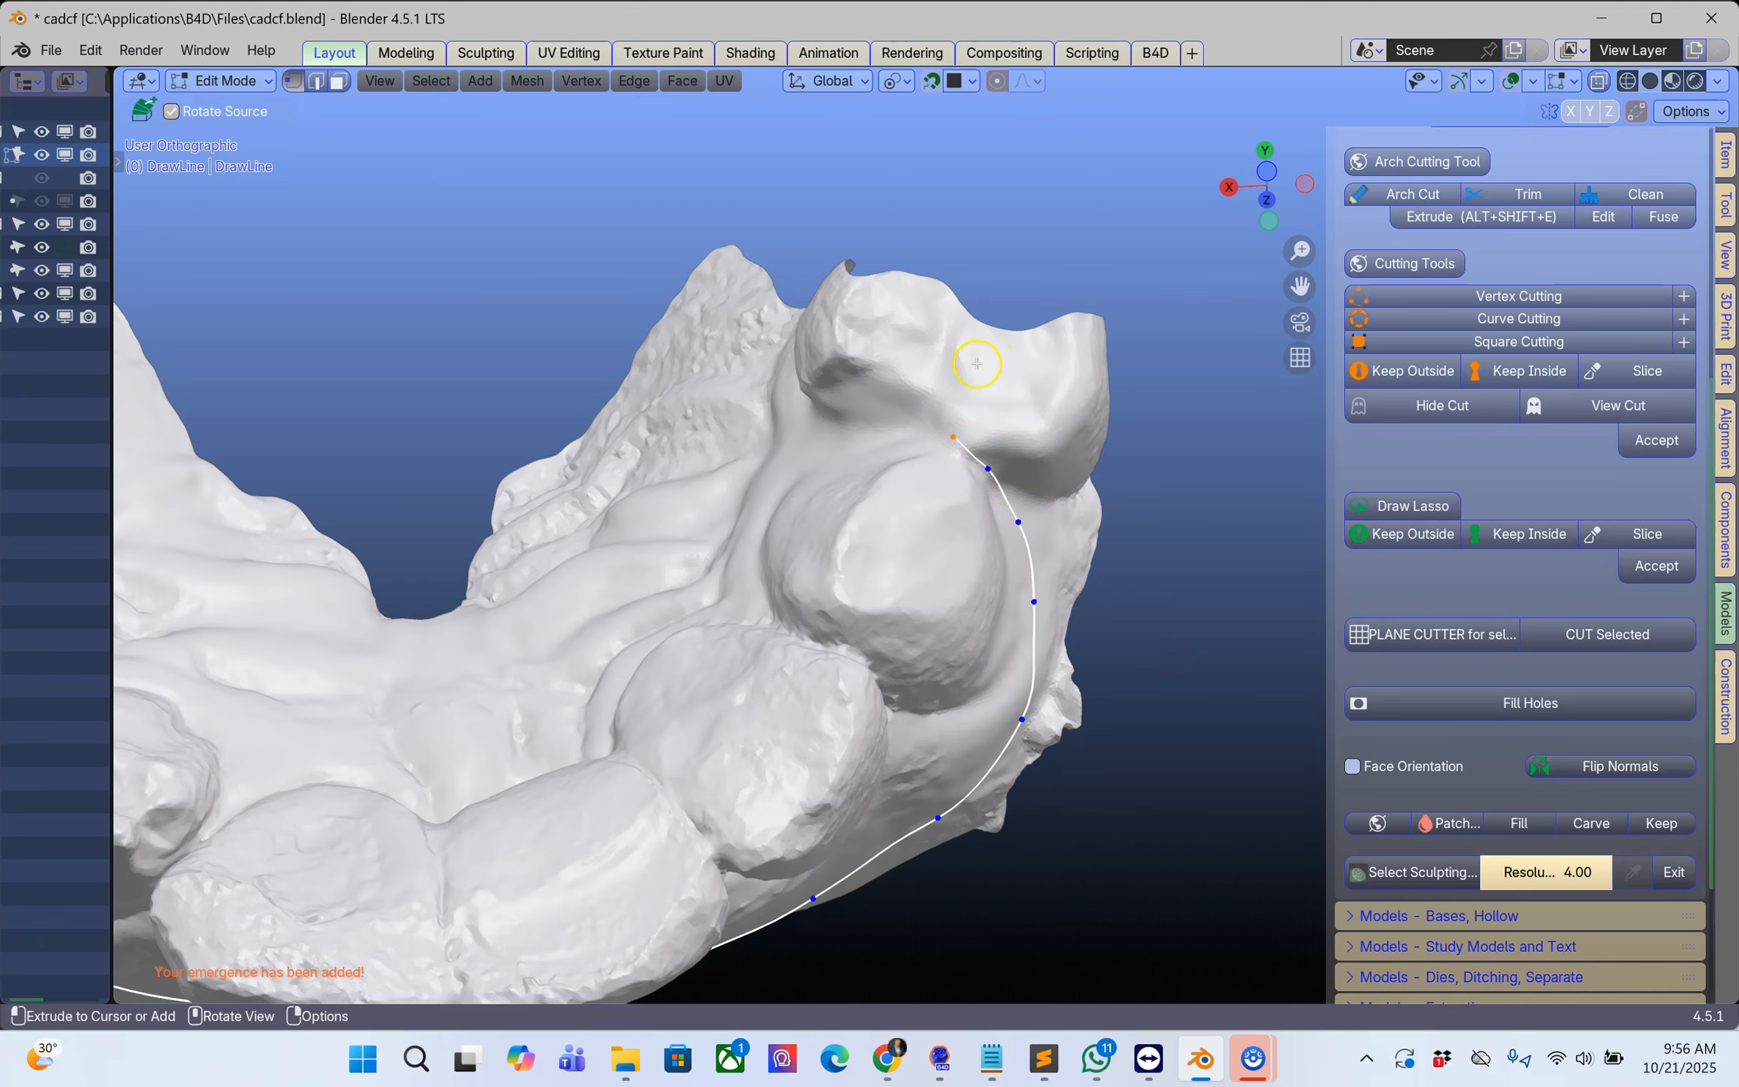
# Step: Continue the cut line around the last tooth at the far end and across the palate toward the implant side
pyautogui.moveTo(1011, 295); pyautogui.dragTo(995, 460, button='middle')
pyautogui.keyDown('ctrl'); pyautogui.click(921, 534); pyautogui.keyUp('ctrl')
pyautogui.keyDown('ctrl'); pyautogui.click(920, 617); pyautogui.keyUp('ctrl')
pyautogui.keyDown('ctrl'); pyautogui.click(931, 708); pyautogui.keyUp('ctrl')
pyautogui.moveTo(930, 709); pyautogui.dragTo(1148, 713, button='middle')
pyautogui.keyDown('ctrl'); pyautogui.click(1073, 598); pyautogui.keyUp('ctrl')
pyautogui.keyDown('ctrl'); pyautogui.click(1164, 580); pyautogui.keyUp('ctrl')
pyautogui.keyDown('ctrl'); pyautogui.click(1213, 586); pyautogui.keyUp('ctrl')
pyautogui.keyDown('shift'); pyautogui.moveTo(1226, 584); pyautogui.dragTo(785, 531, button='middle'); pyautogui.keyUp('shift')
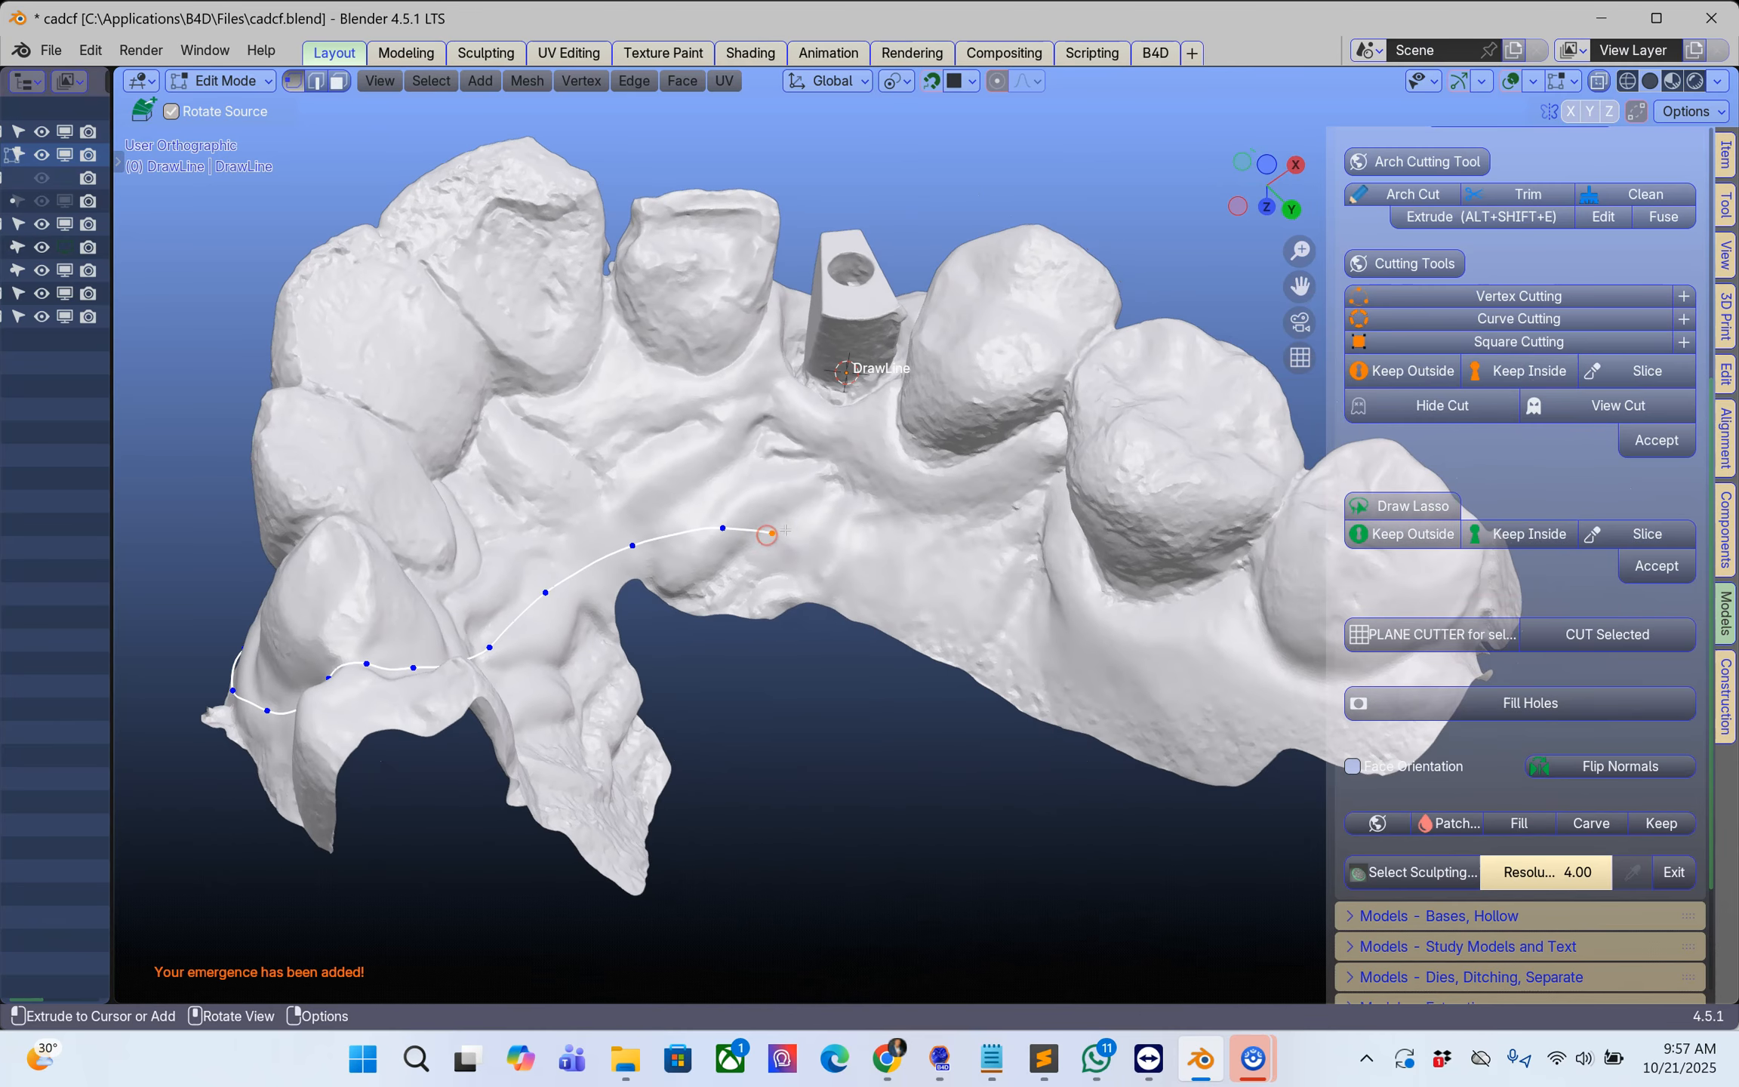
# Step: Continue the cut line along the inner gum of the molars and around the last molar onto the outer gum
pyautogui.scroll(2, 785, 531)
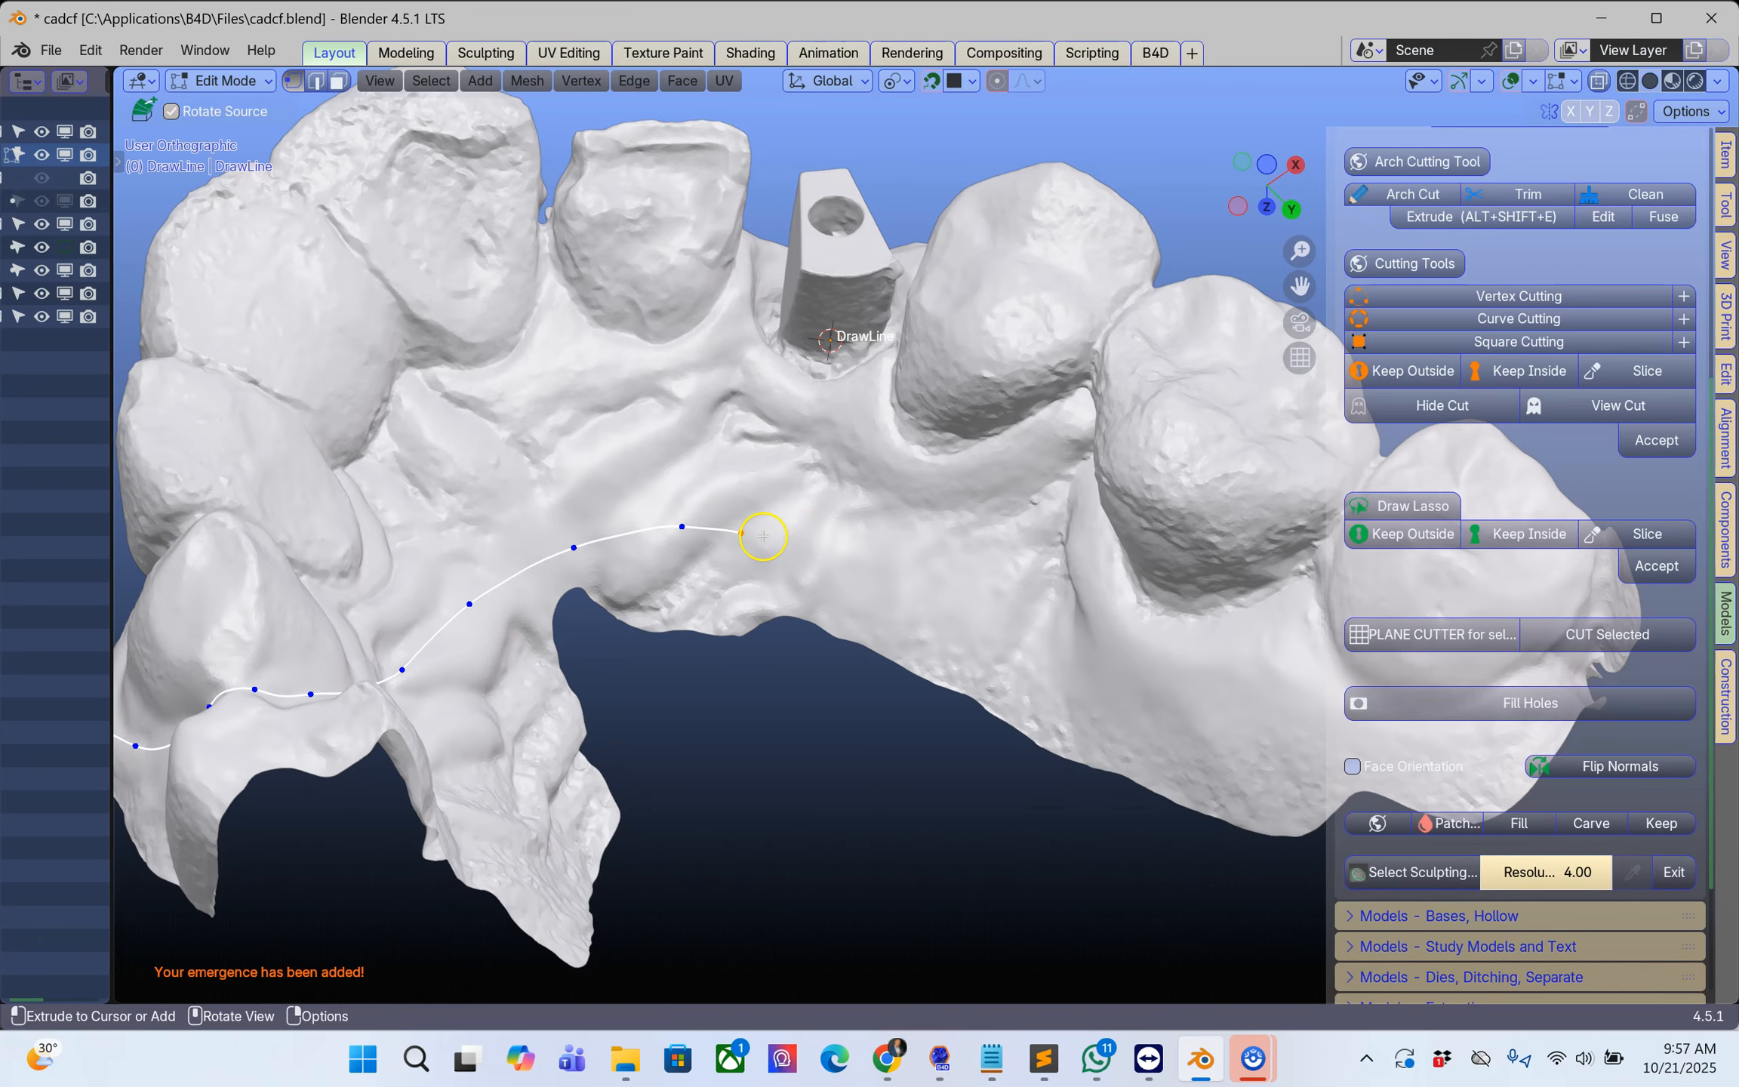
pyautogui.moveTo(843, 578); pyautogui.dragTo(808, 605, button='middle')
pyautogui.click(1032, 463)
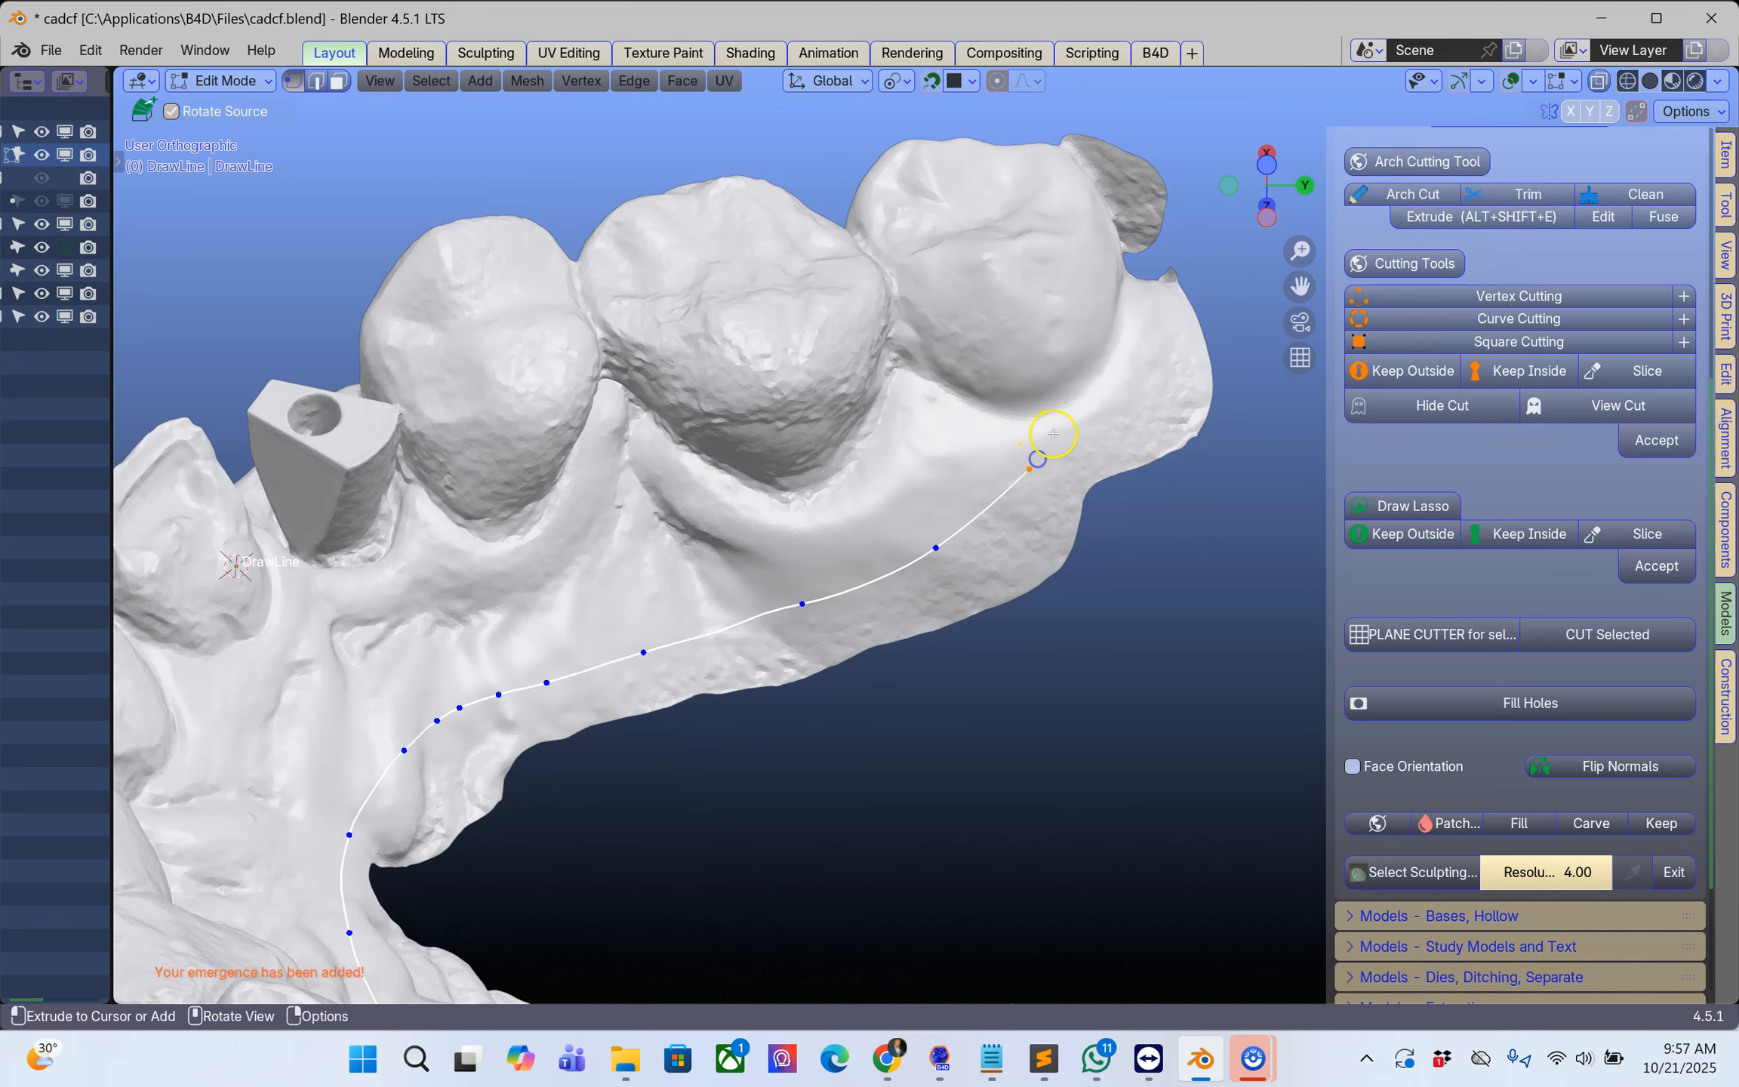
pyautogui.click(1086, 341)
pyautogui.click(1088, 258)
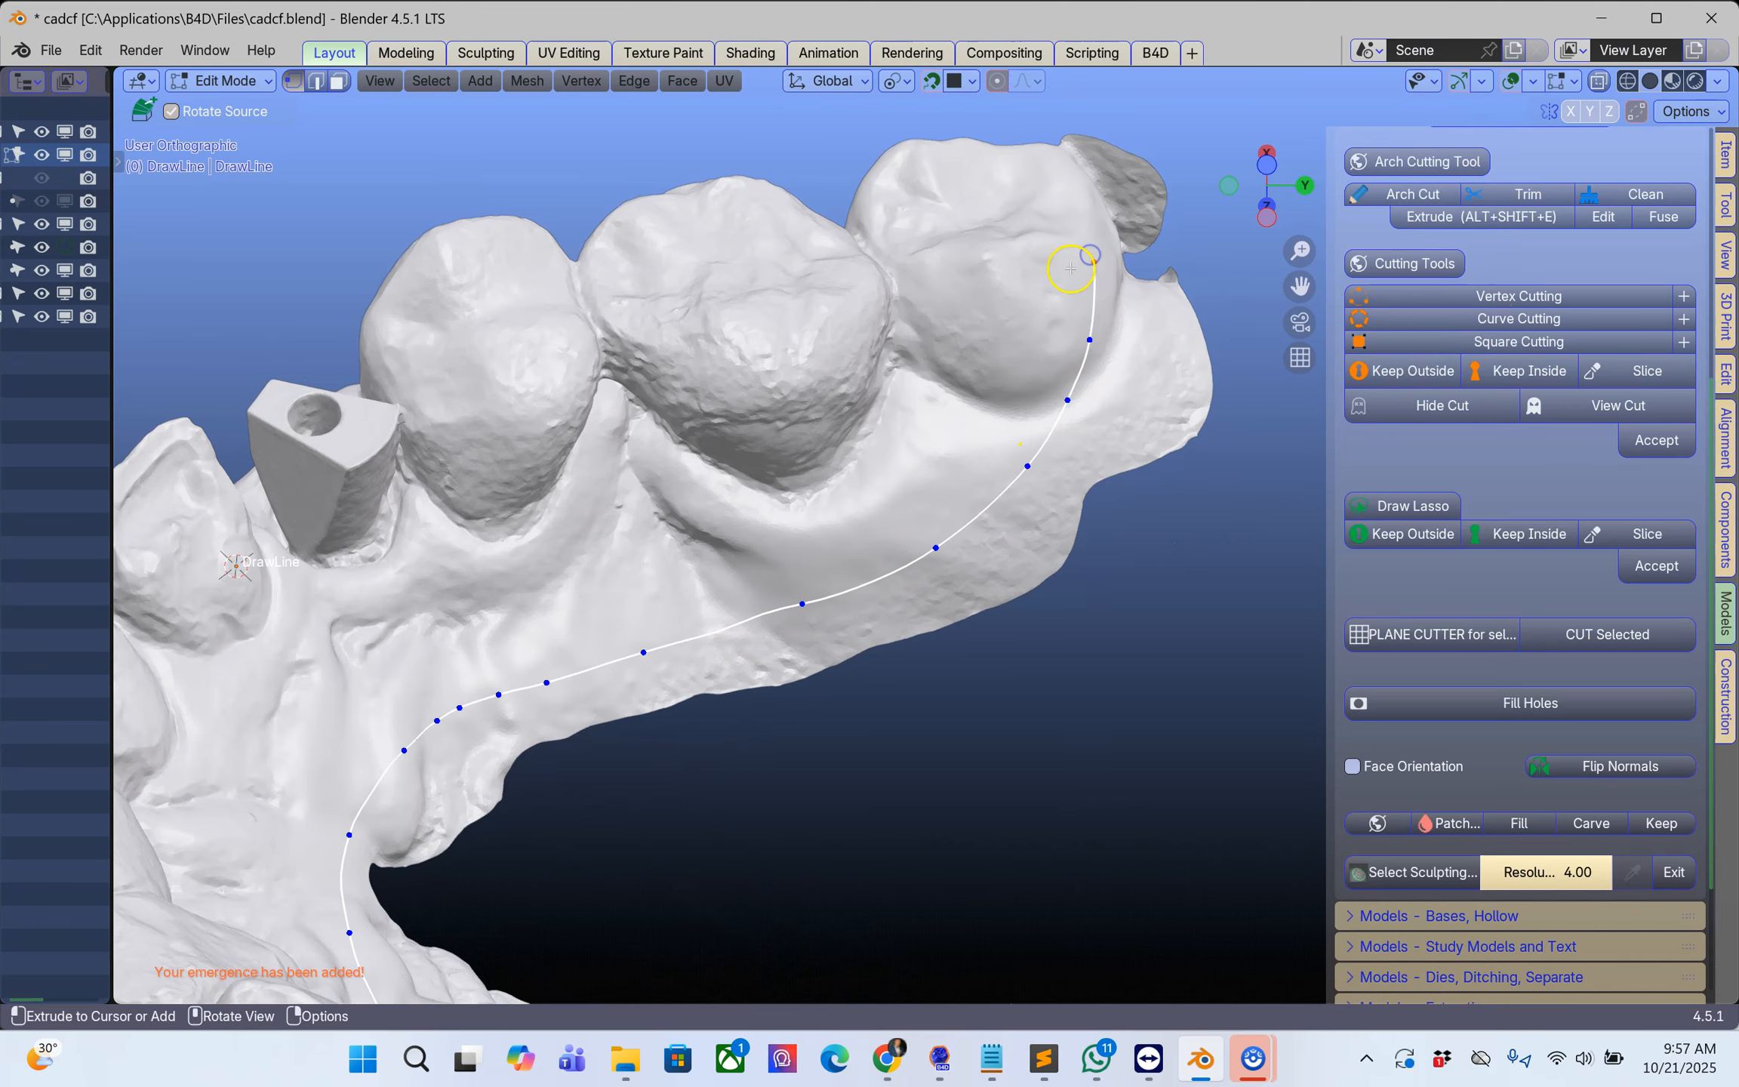
pyautogui.moveTo(1077, 178); pyautogui.dragTo(1146, 163, button='middle')
pyautogui.moveTo(1117, 294); pyautogui.dragTo(826, 292, button='middle')
pyautogui.moveTo(849, 357)
pyautogui.mouseDown()
pyautogui.moveTo(885, 473)
pyautogui.moveTo(962, 536)
pyautogui.moveTo(1225, 555)
pyautogui.mouseUp()
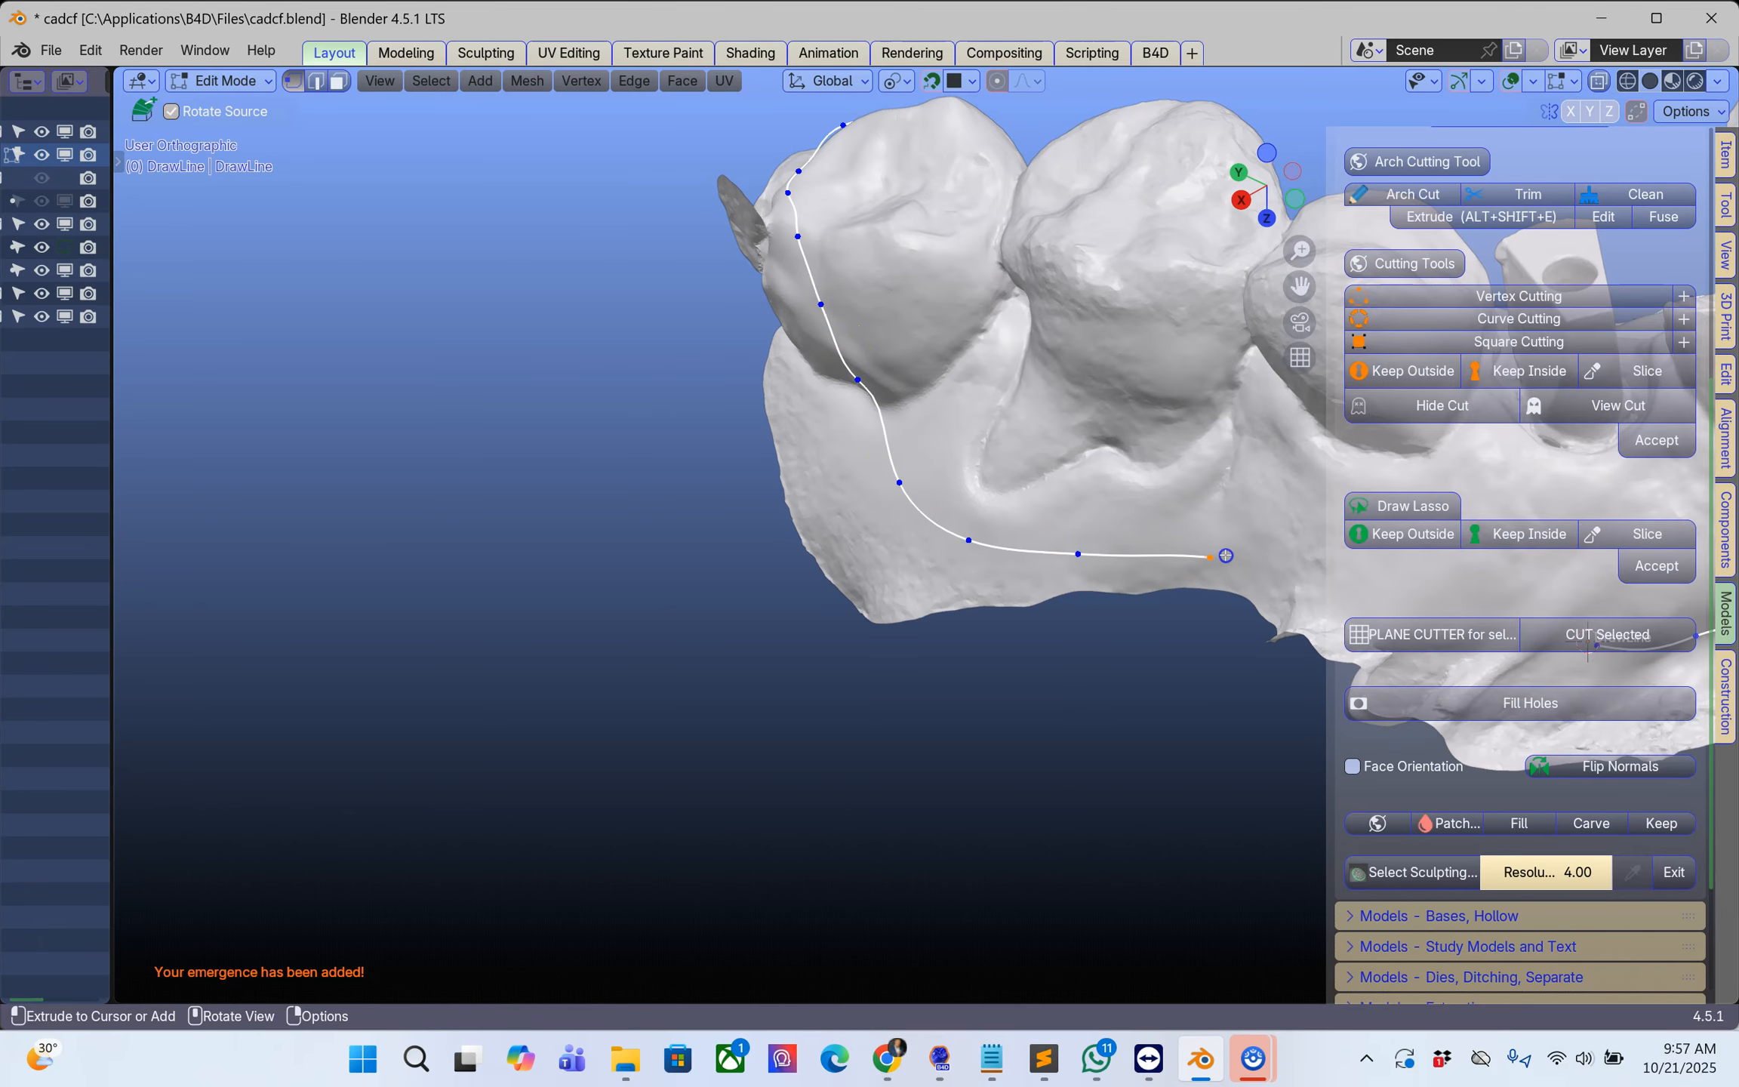
# Step: Extend the cut line along the outer gum back to near its starting point and trim the scan along it
pyautogui.keyDown('shift'); pyautogui.moveTo(1225, 556); pyautogui.dragTo(551, 422, button='middle'); pyautogui.keyUp('shift')
pyautogui.moveTo(726, 438); pyautogui.dragTo(688, 424, button='middle')
pyautogui.click(631, 446)
pyautogui.click(750, 492)
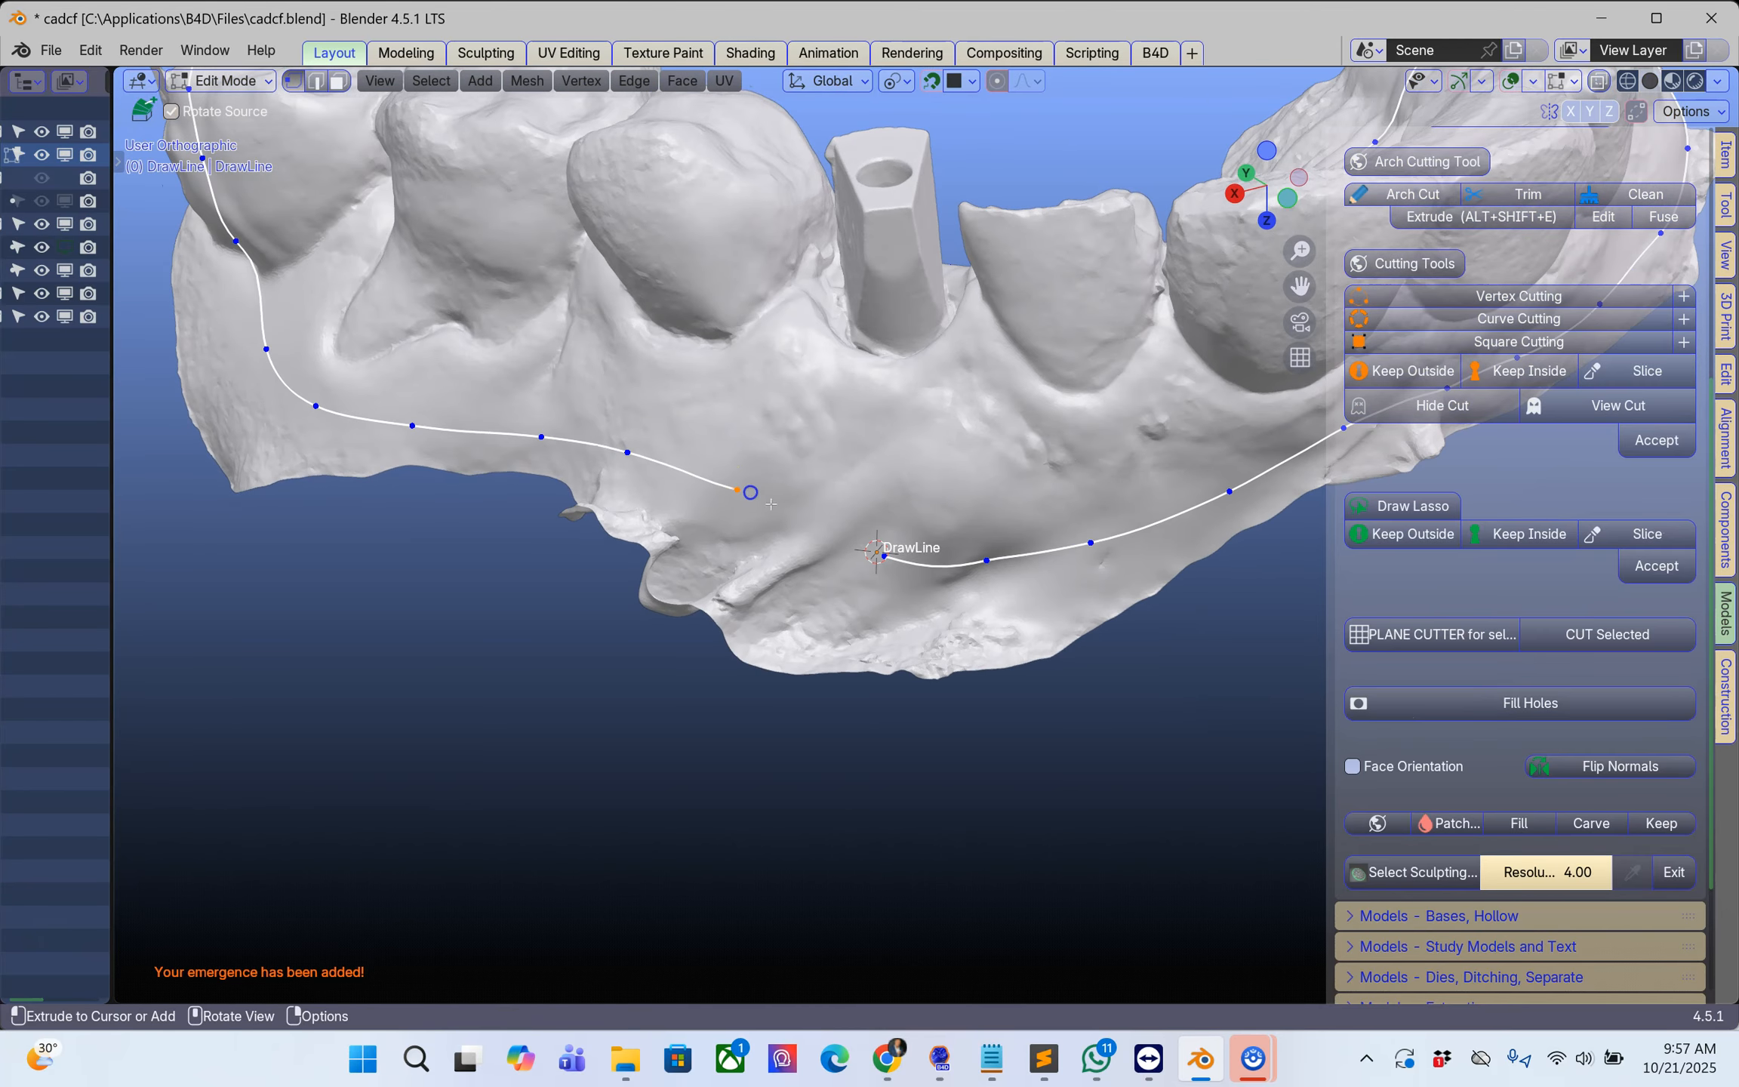
pyautogui.click(830, 536)
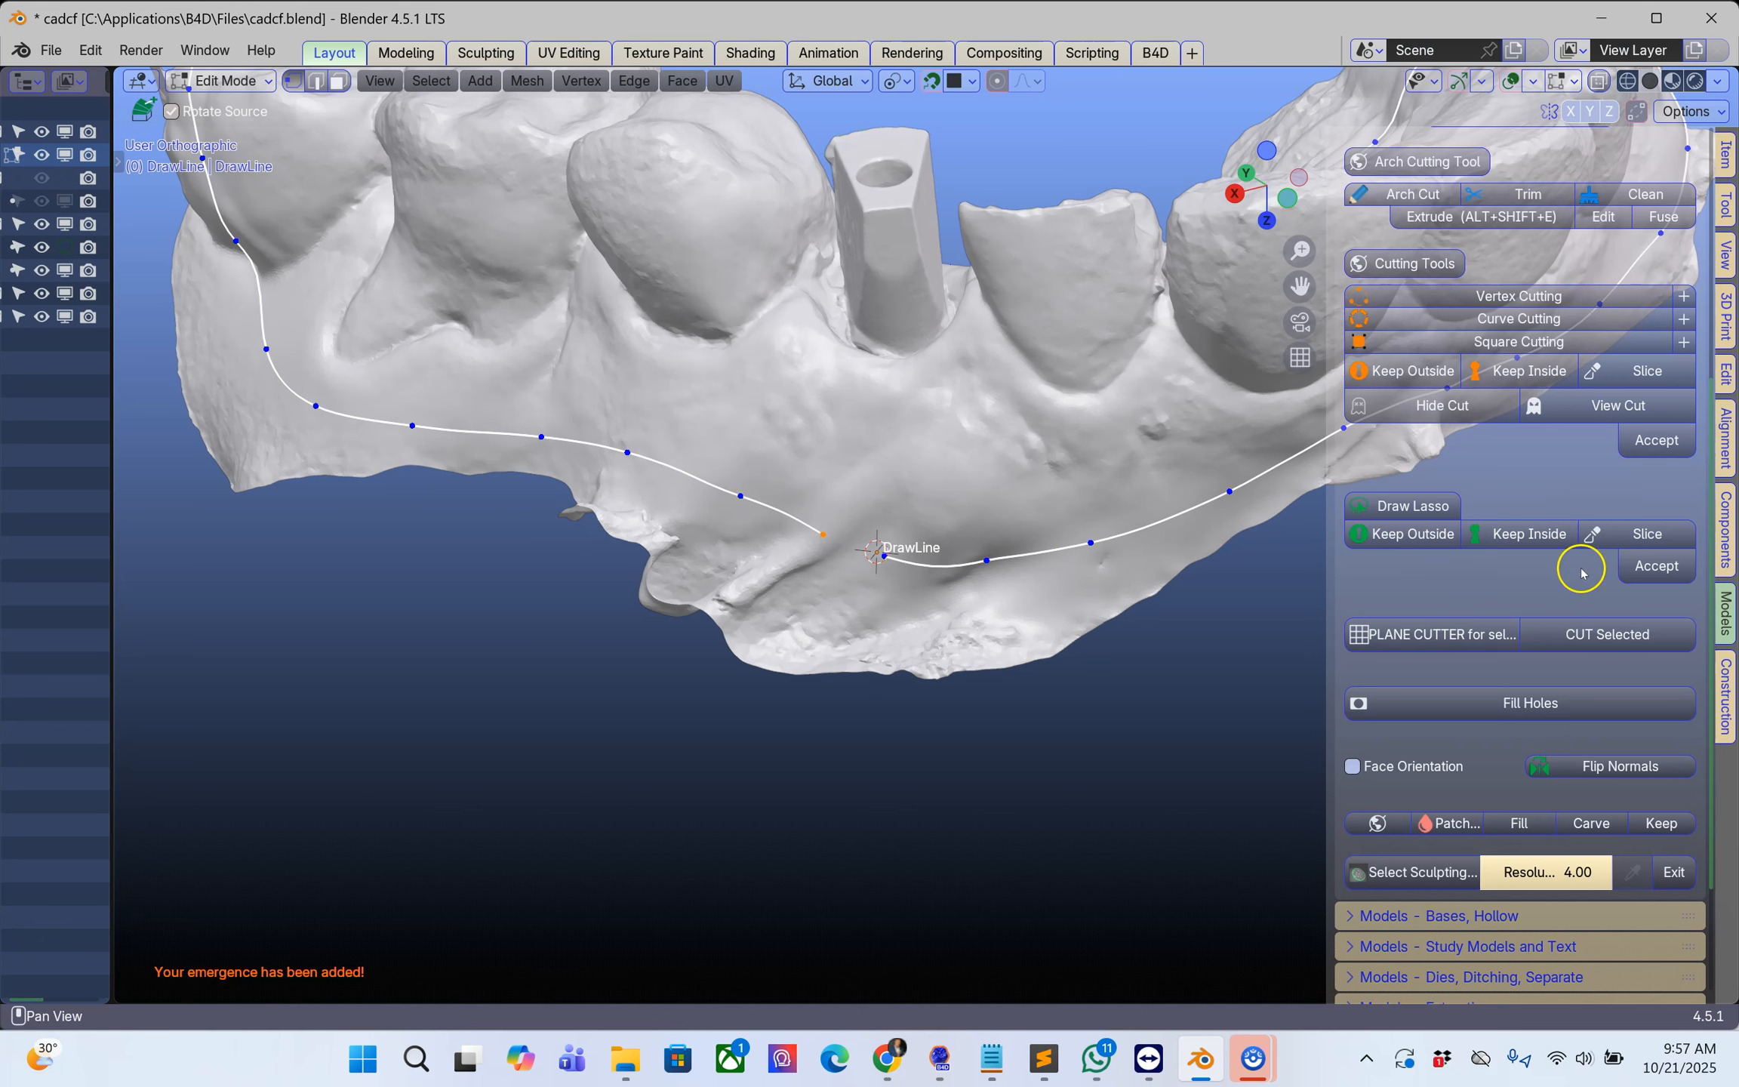
pyautogui.click(1528, 194)
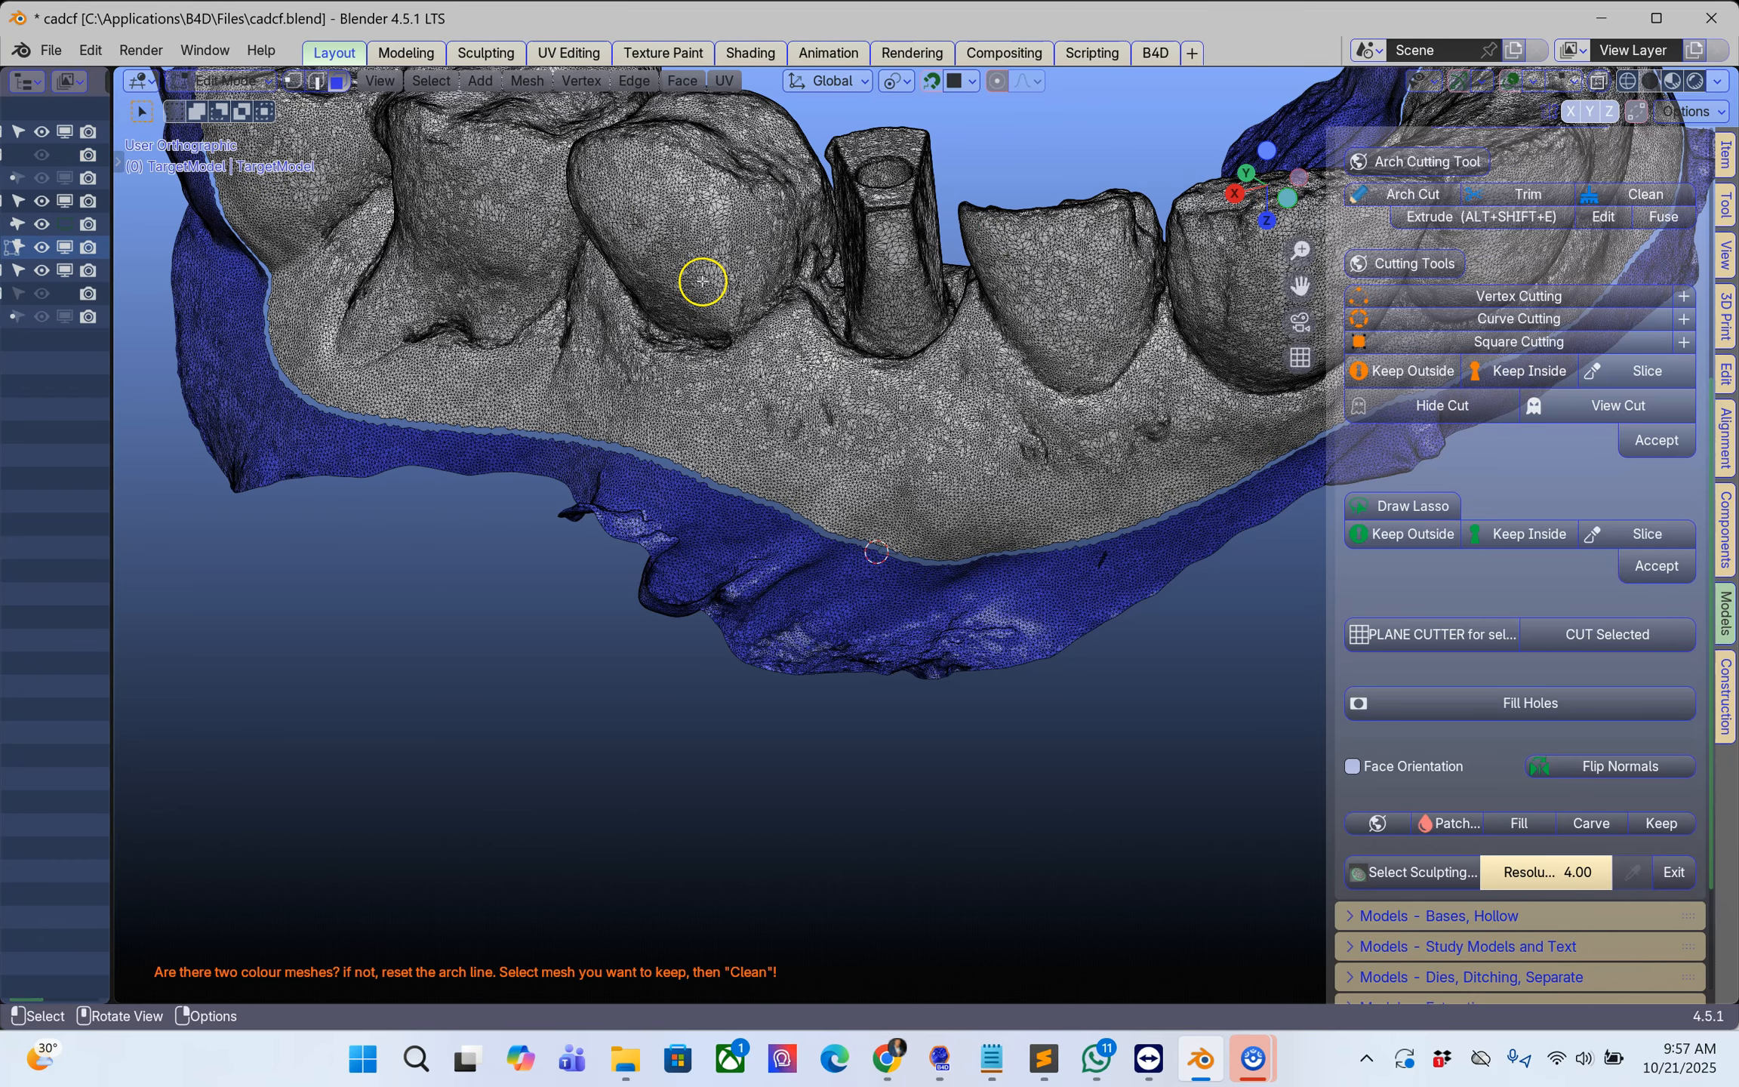
pyautogui.click(1428, 187)
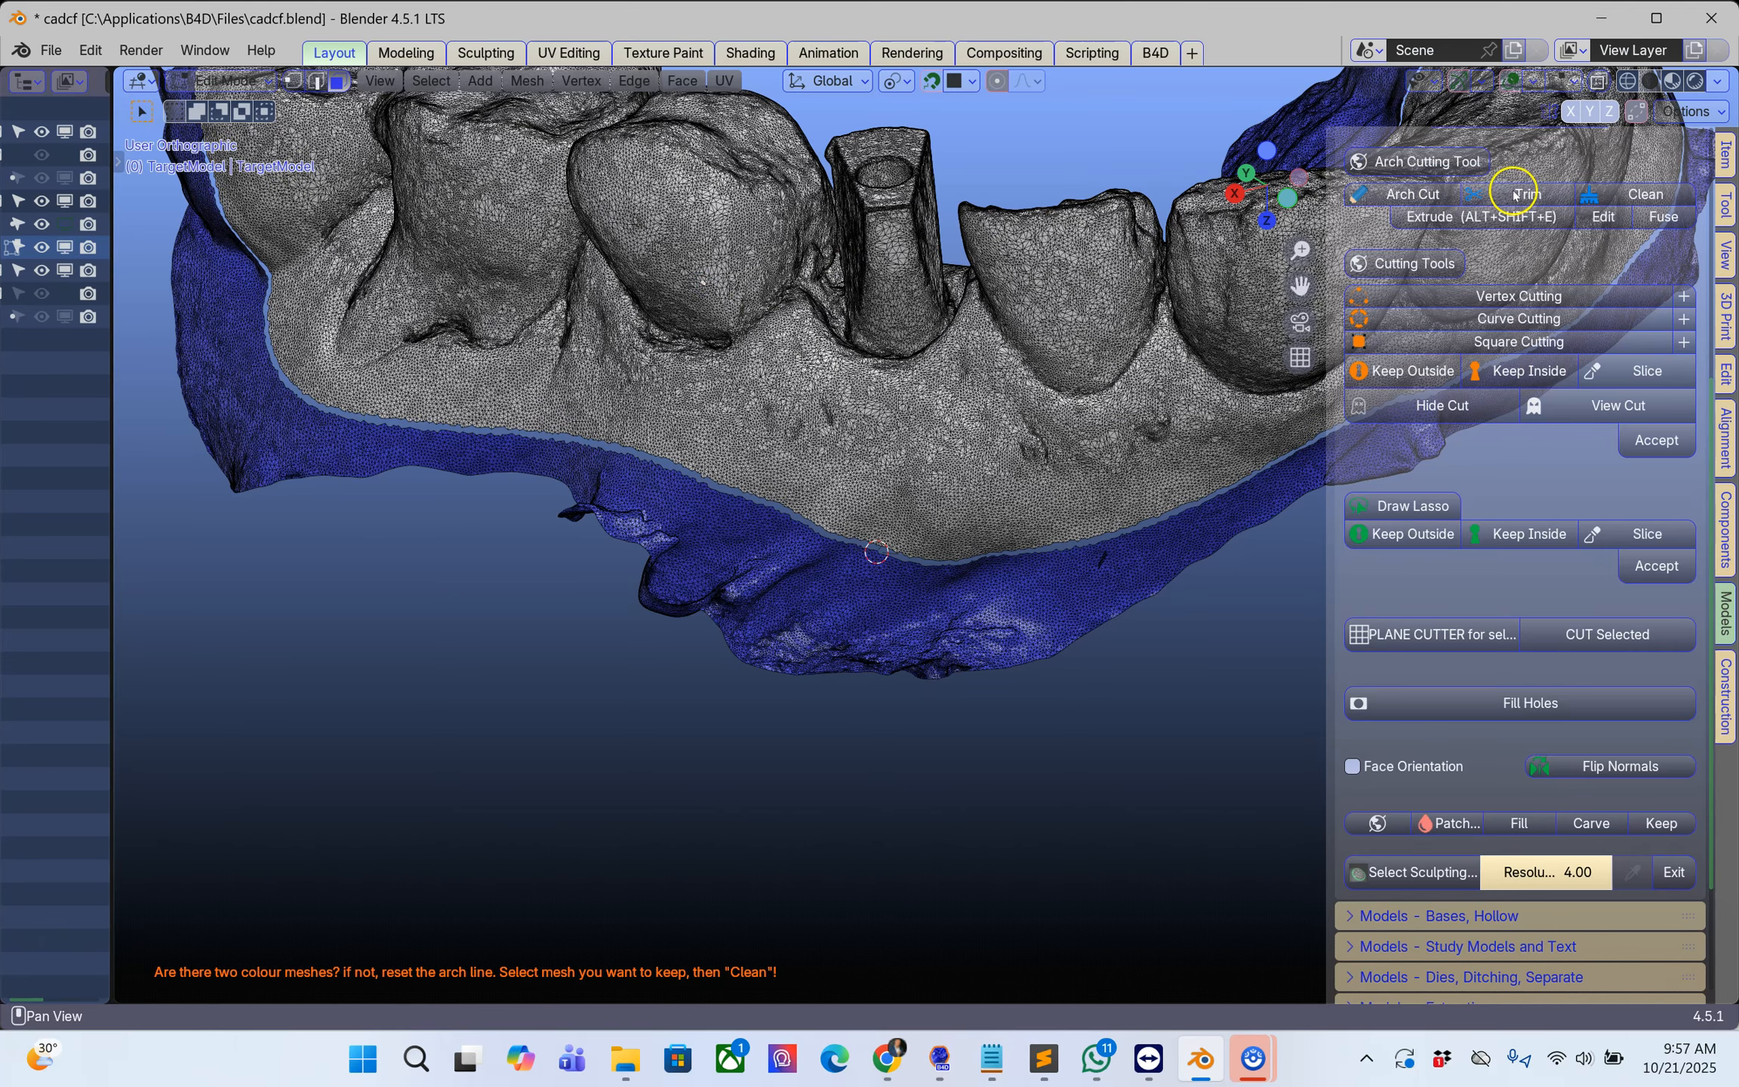
# Step: Clean away the excess scan border outside the trimmed arch line
pyautogui.click(1577, 200)
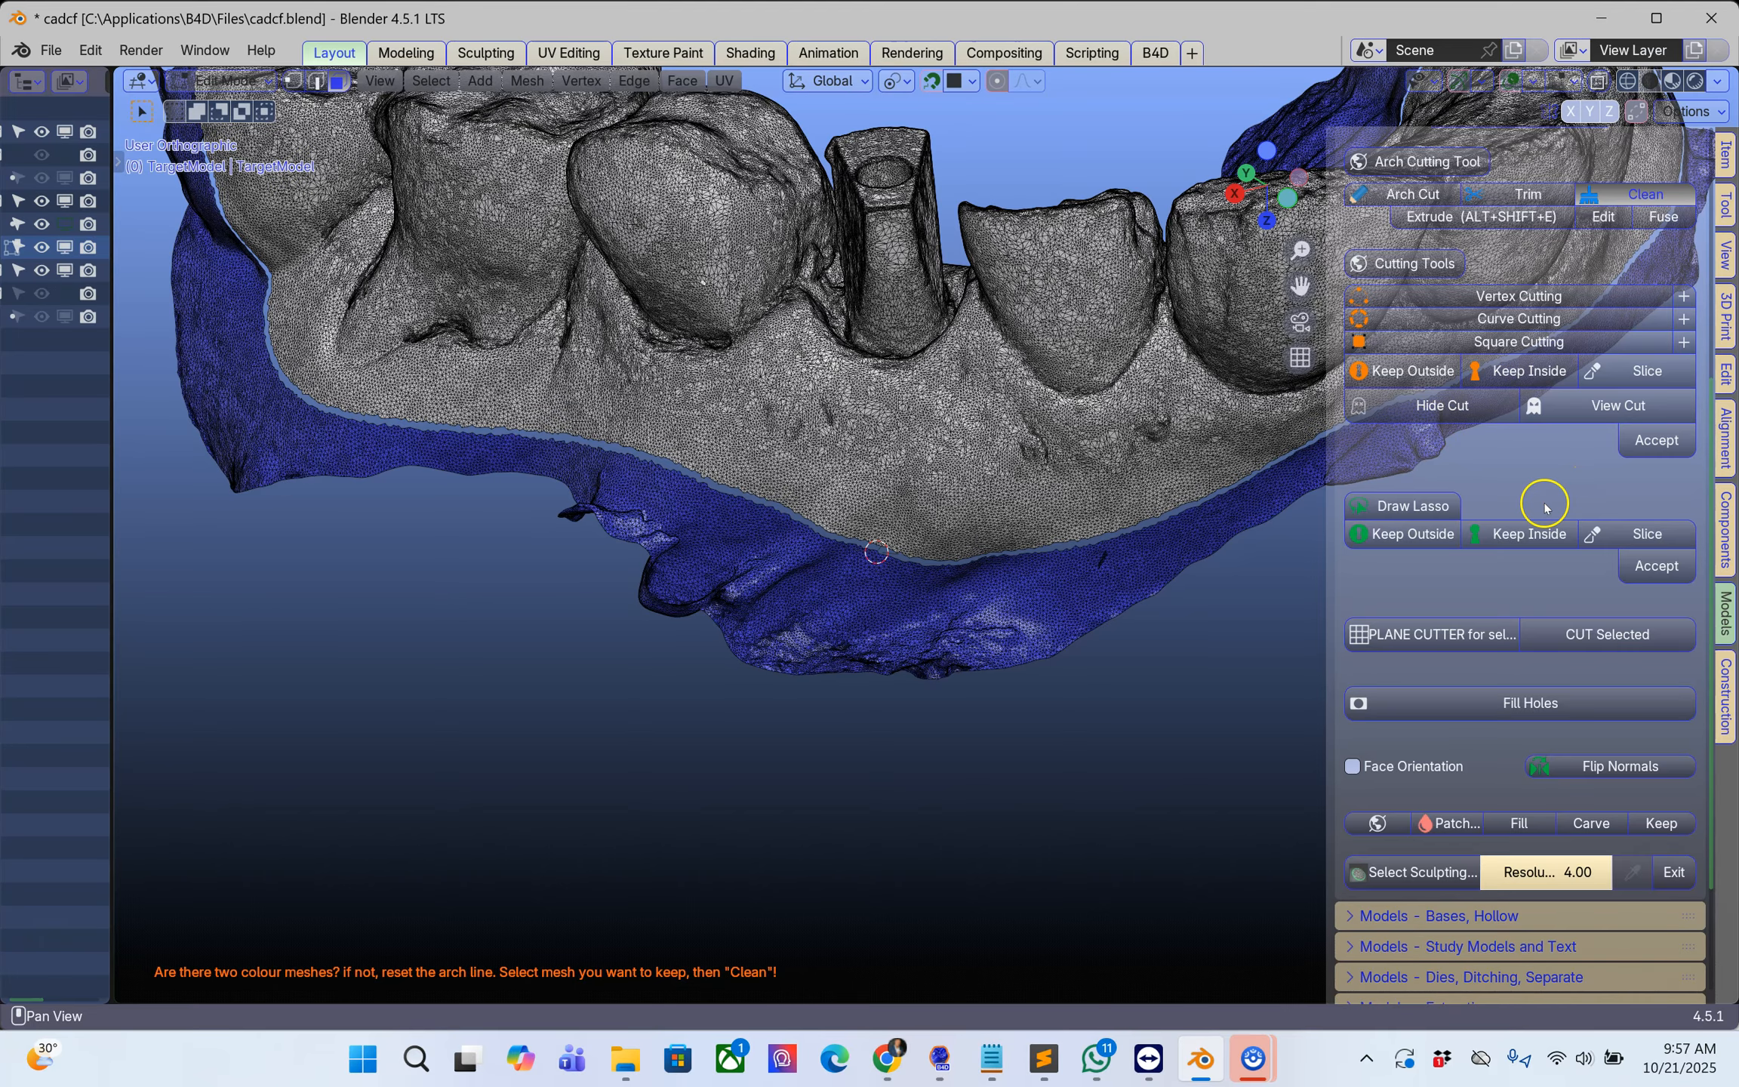
pyautogui.scroll(-5, 1539, 453)
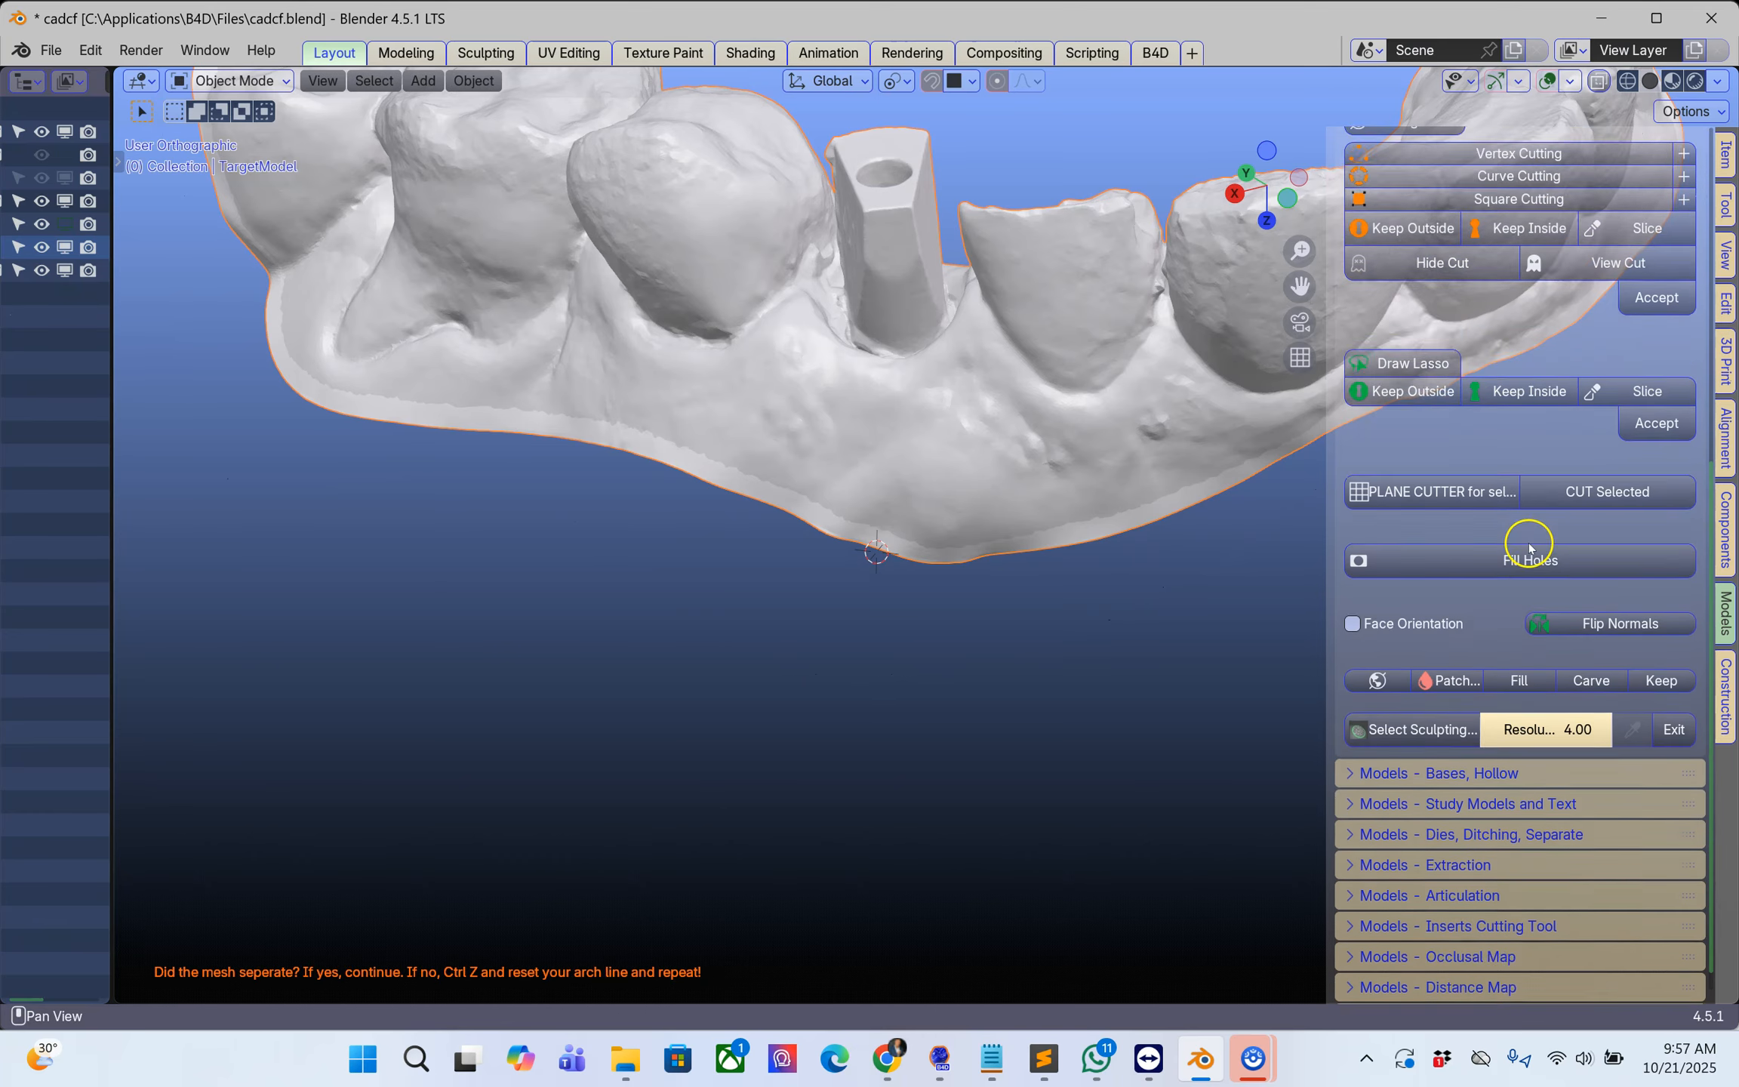
# Step: Generate an upper base for the trimmed arch and shorten its height slightly
pyautogui.click(1387, 700)
pyautogui.click(1364, 744)
pyautogui.scroll(-7, 1367, 736)
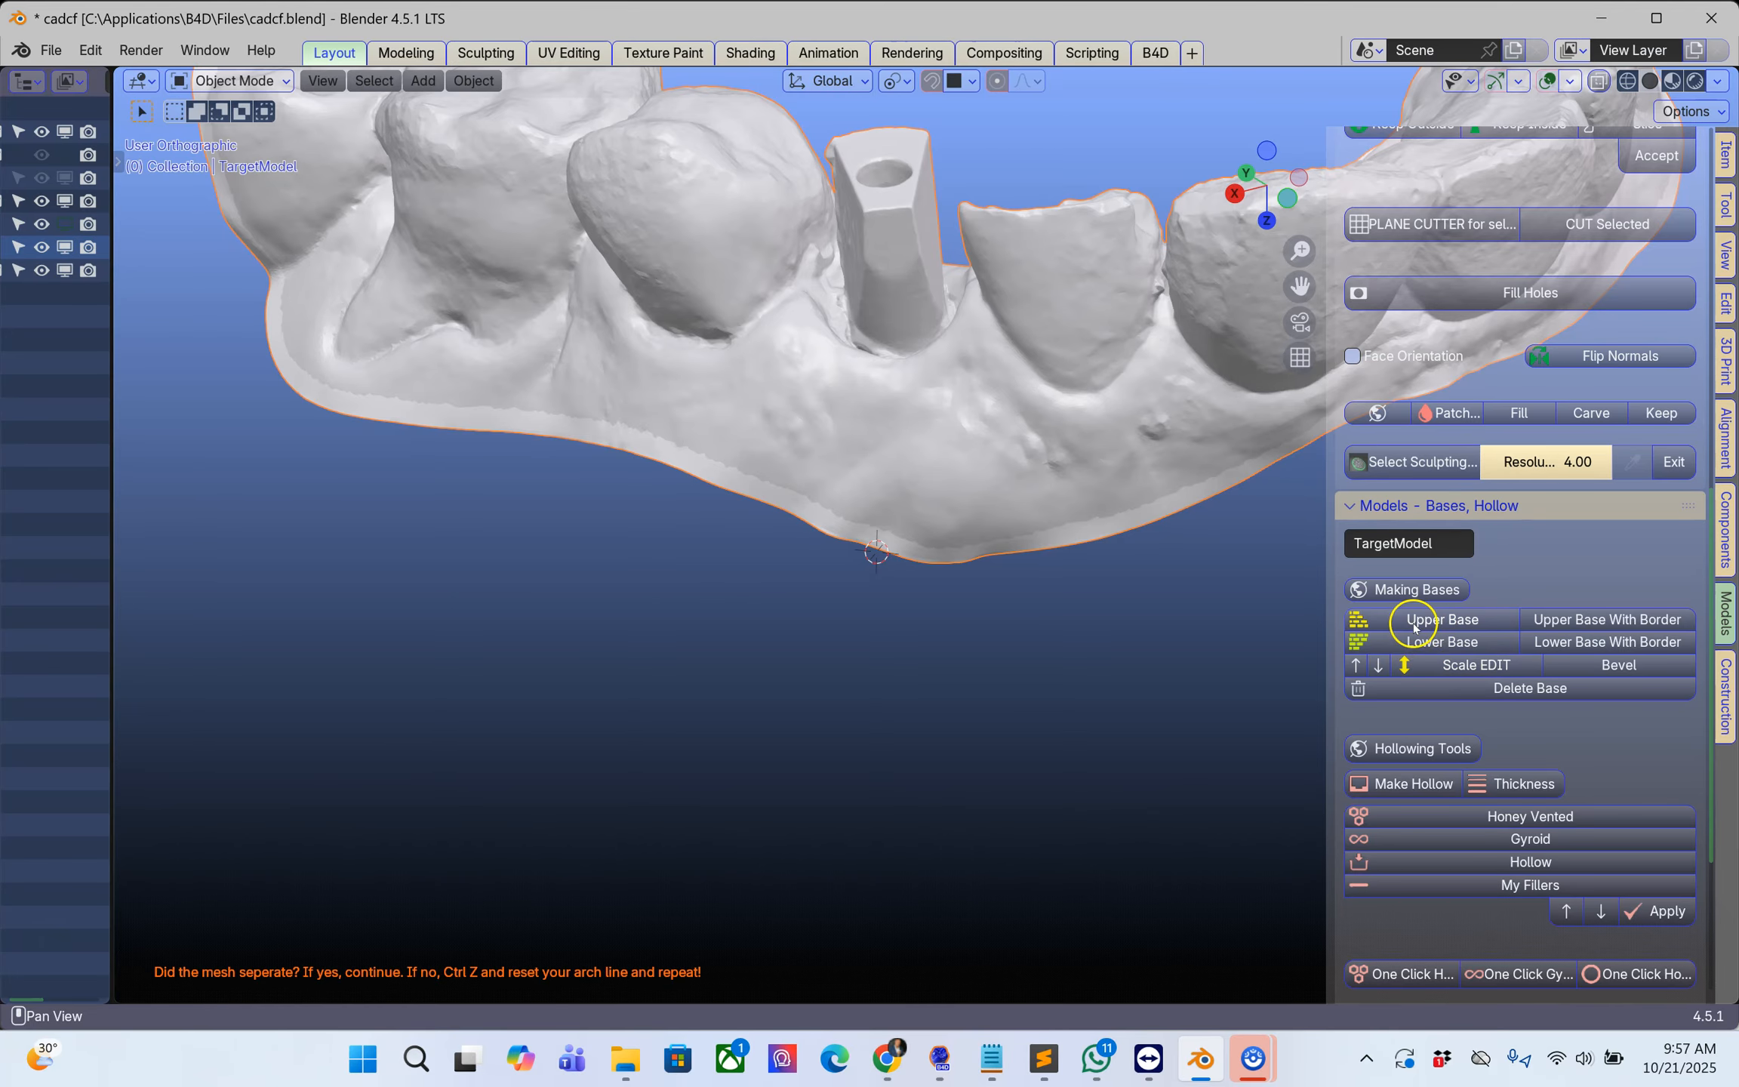
pyautogui.click(1444, 622)
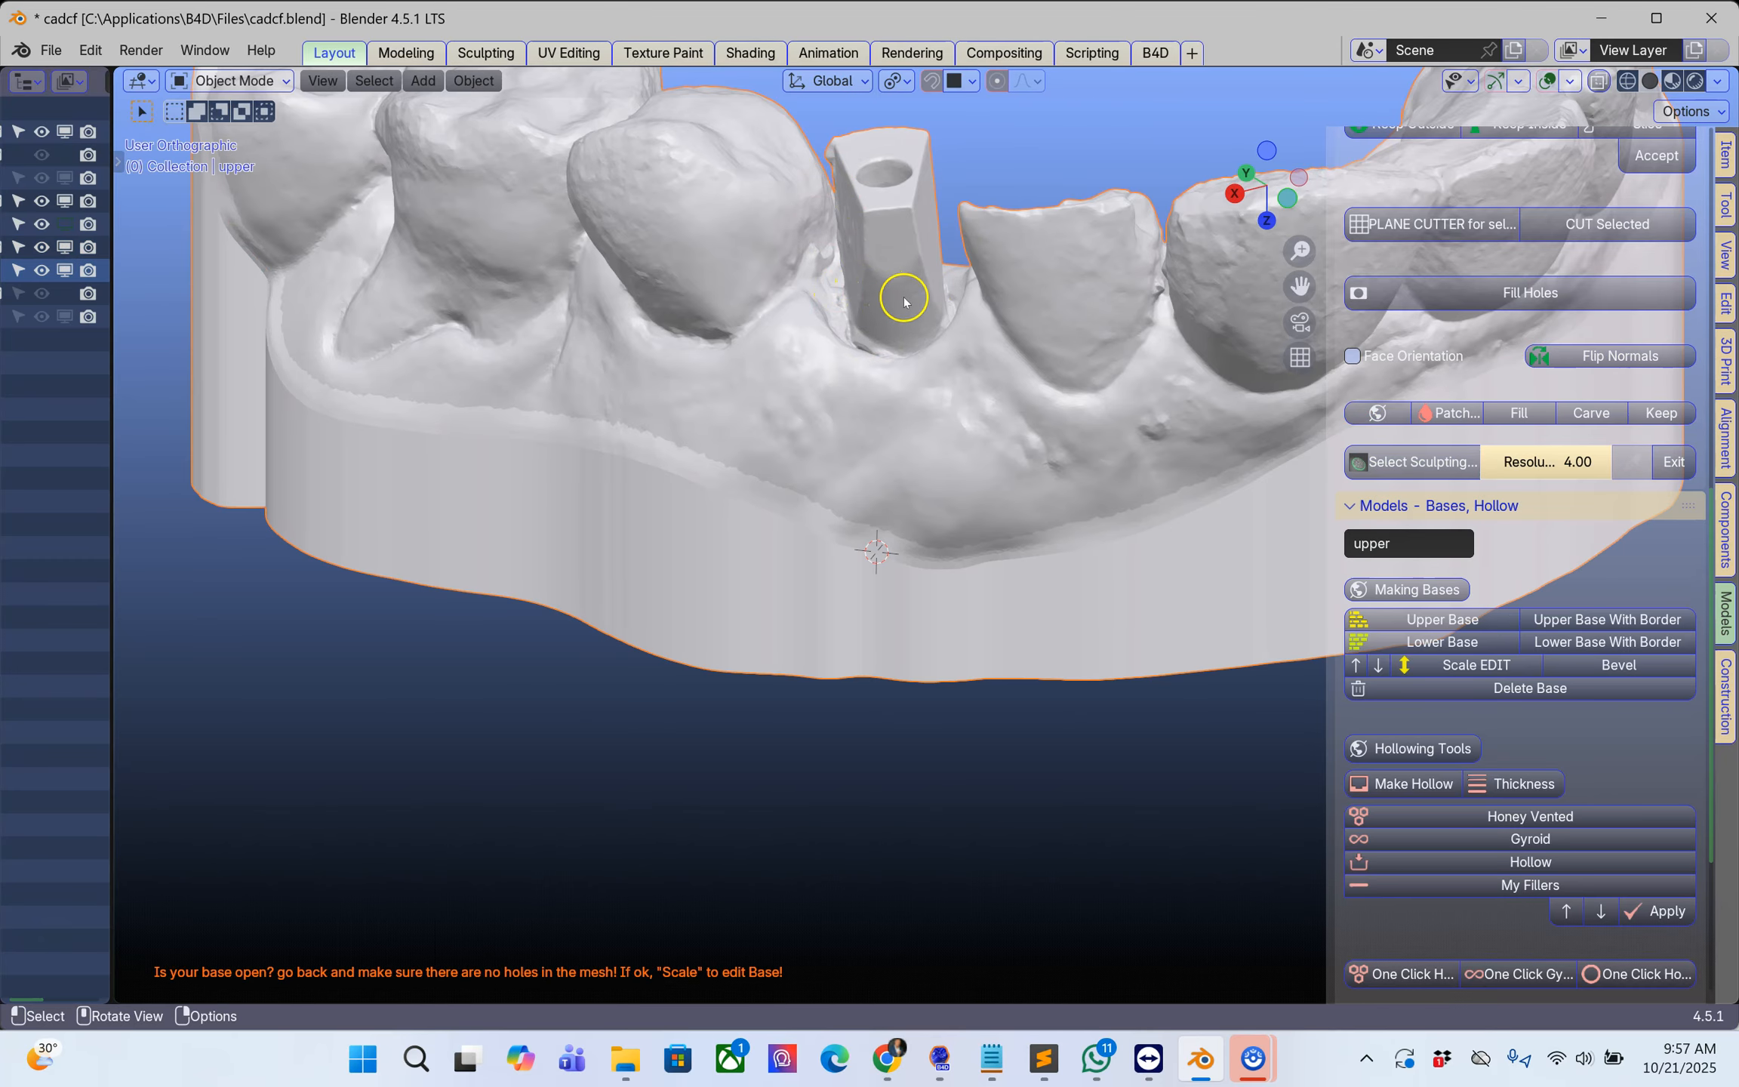
pyautogui.moveTo(914, 332); pyautogui.dragTo(819, 484, button='middle')
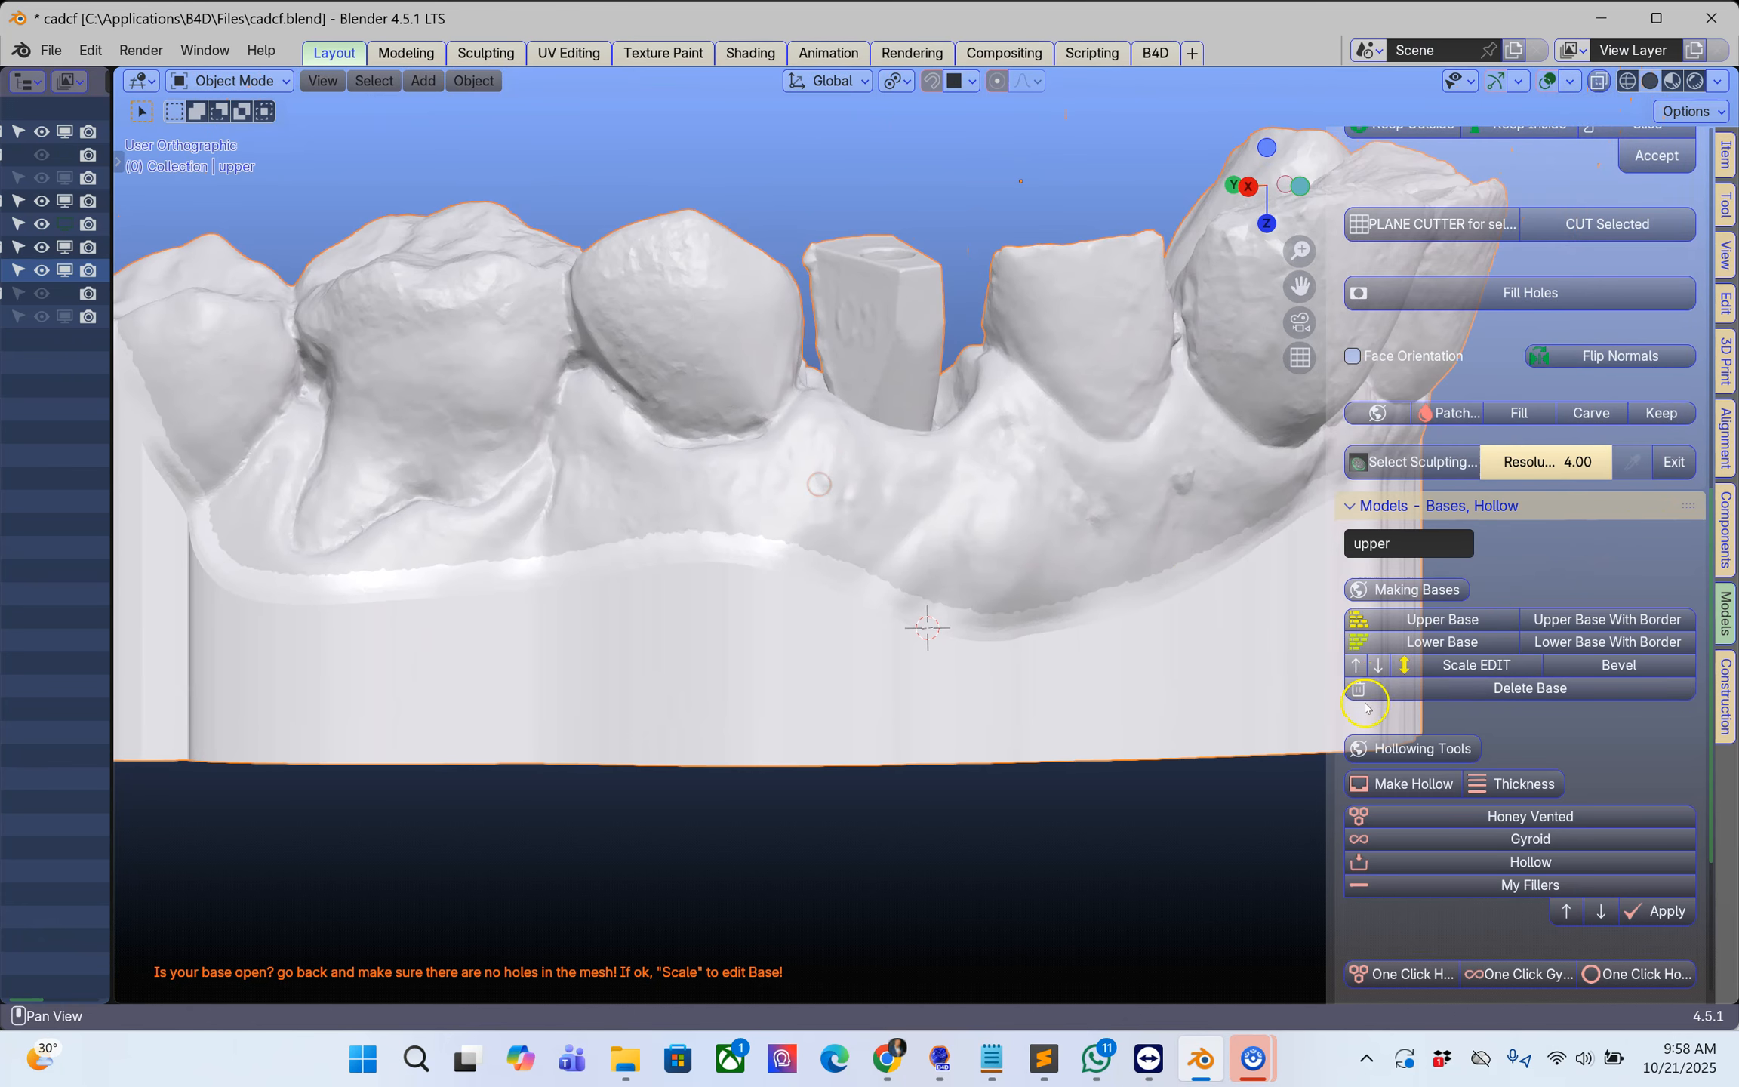
pyautogui.click(1378, 665)
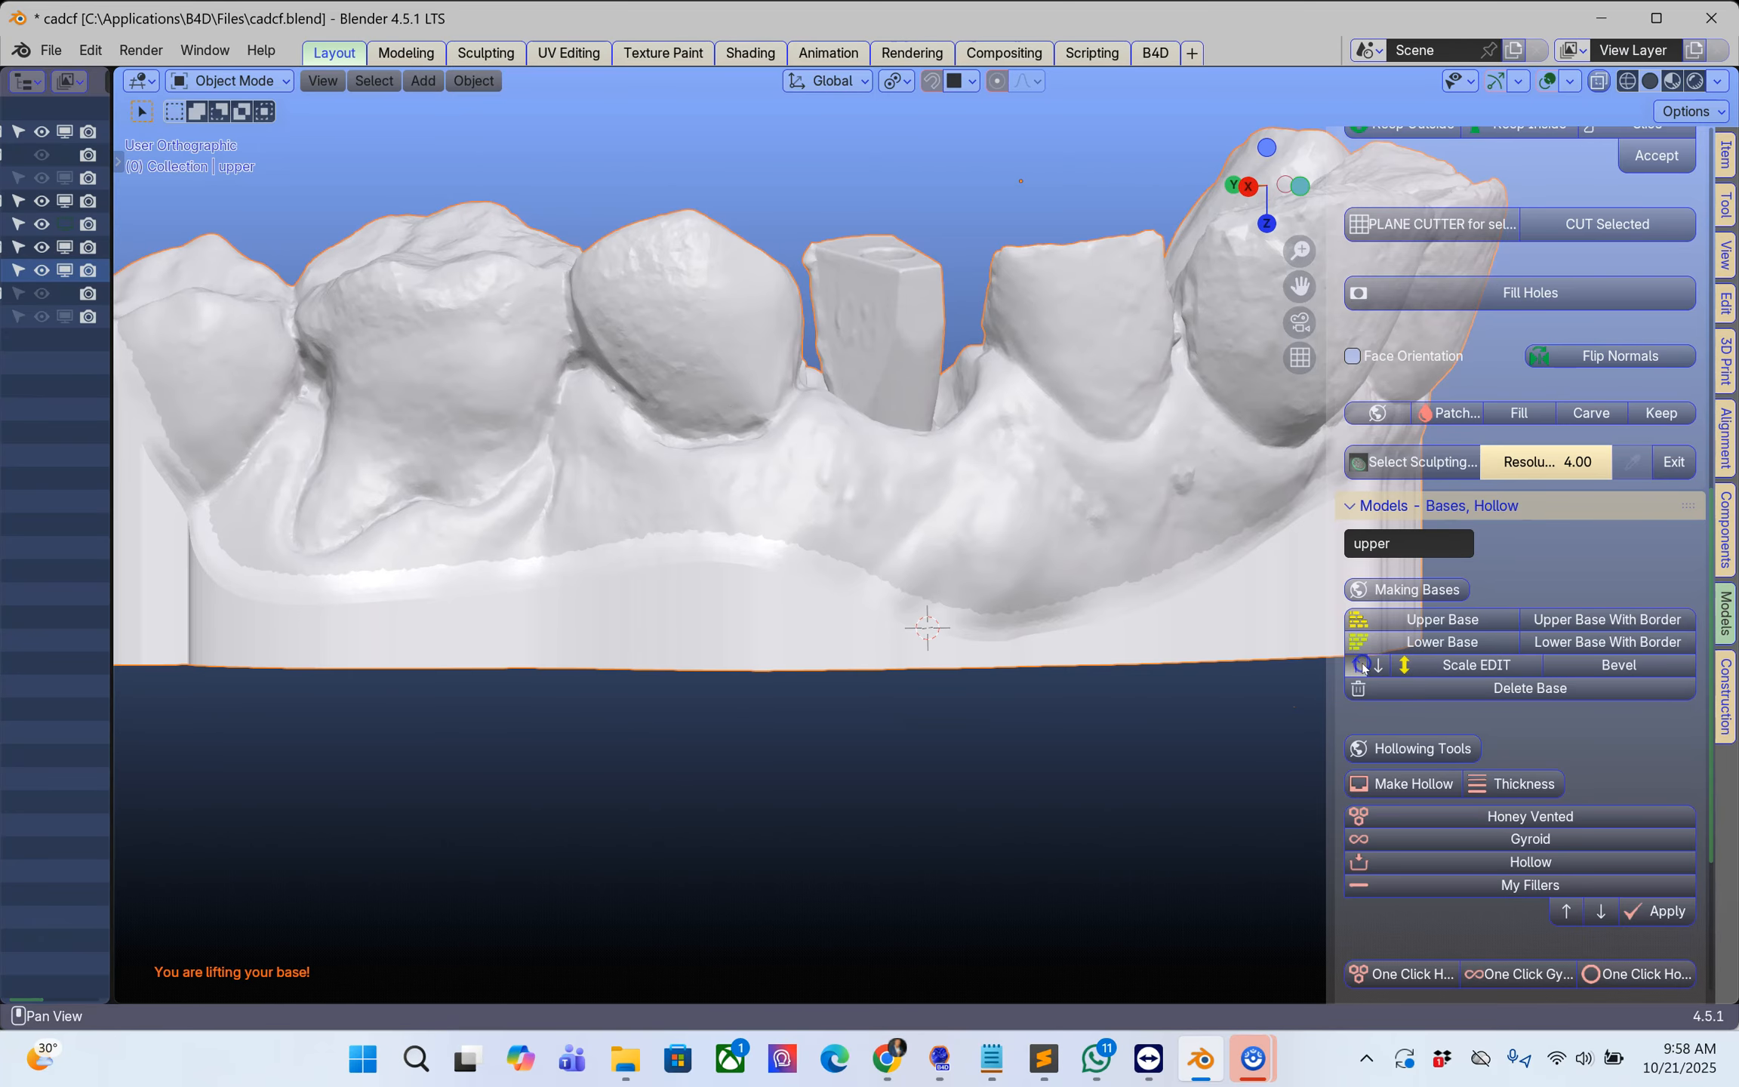
# Step: Examine the scan body and surrounding gum from the palatal and occlusal sides to find a suitable cutting view
pyautogui.moveTo(1172, 535); pyautogui.dragTo(889, 846, button='middle')
pyautogui.scroll(4, 828, 748)
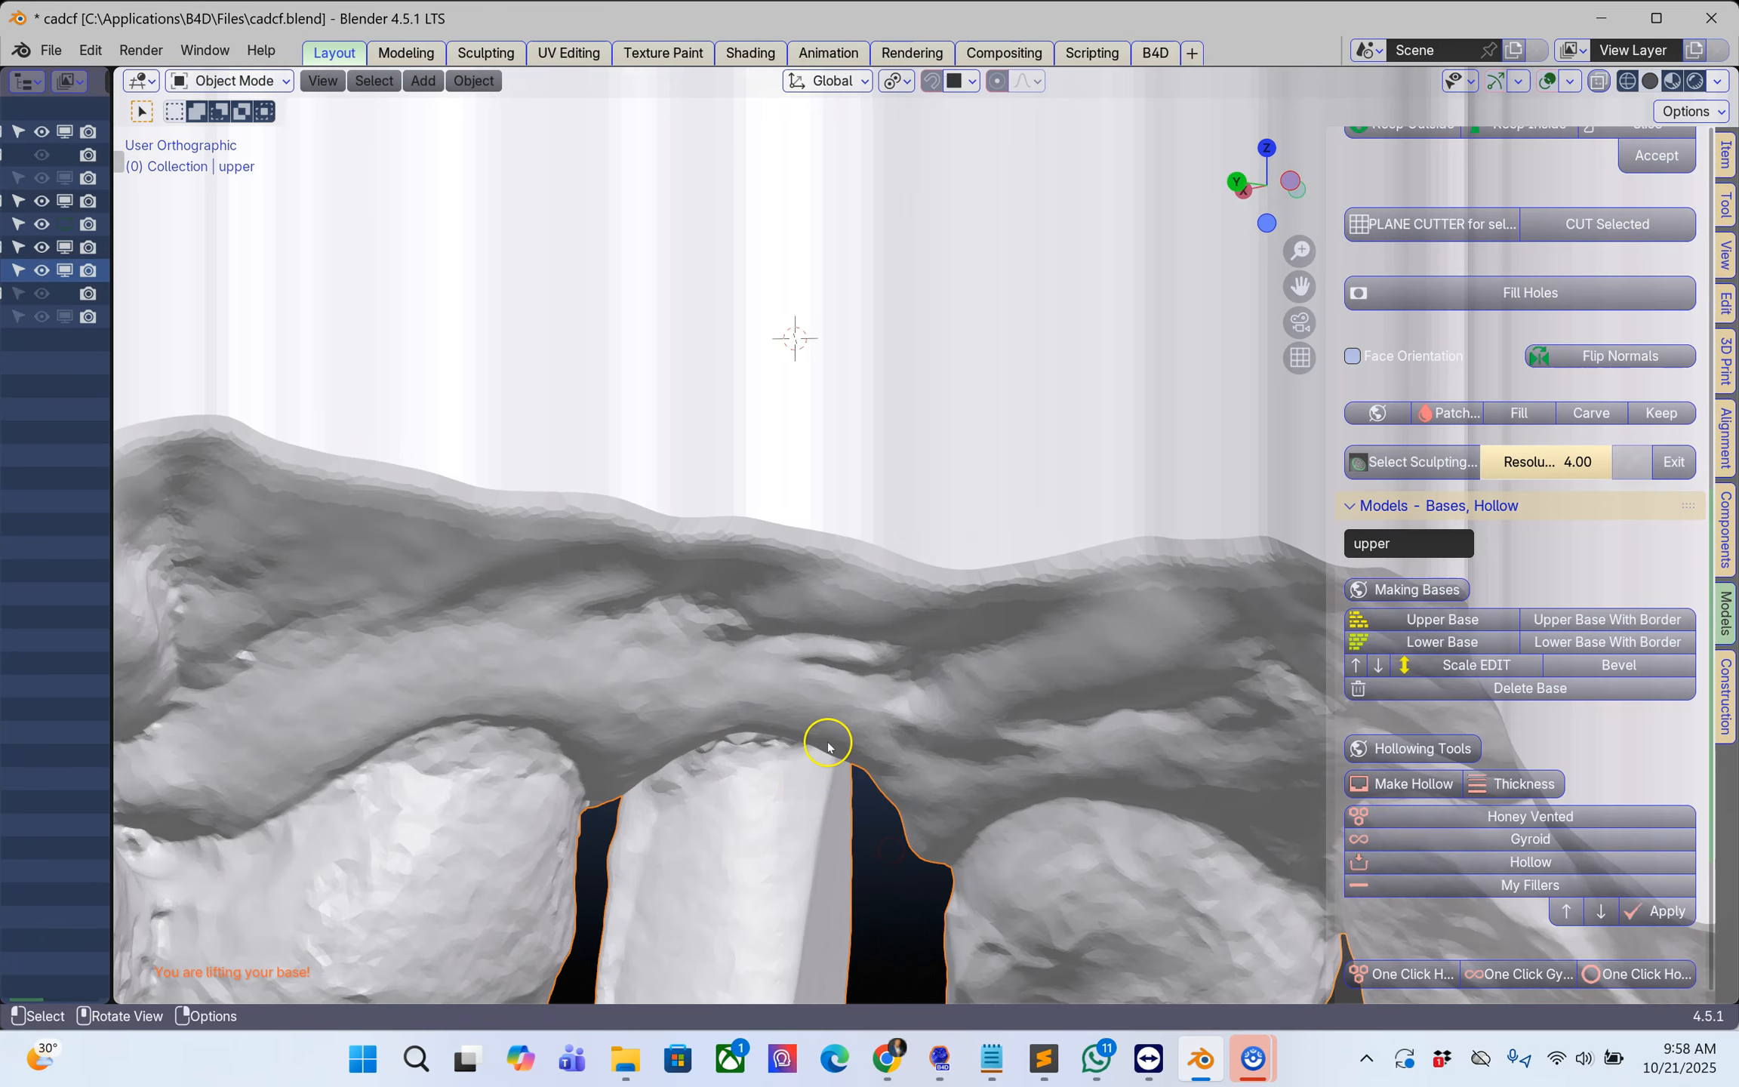
pyautogui.keyDown('shift'); pyautogui.moveTo(827, 747); pyautogui.dragTo(1040, 373, button='middle'); pyautogui.keyUp('shift')
pyautogui.keyDown('shift'); pyautogui.rightClick(904, 465); pyautogui.keyUp('shift')
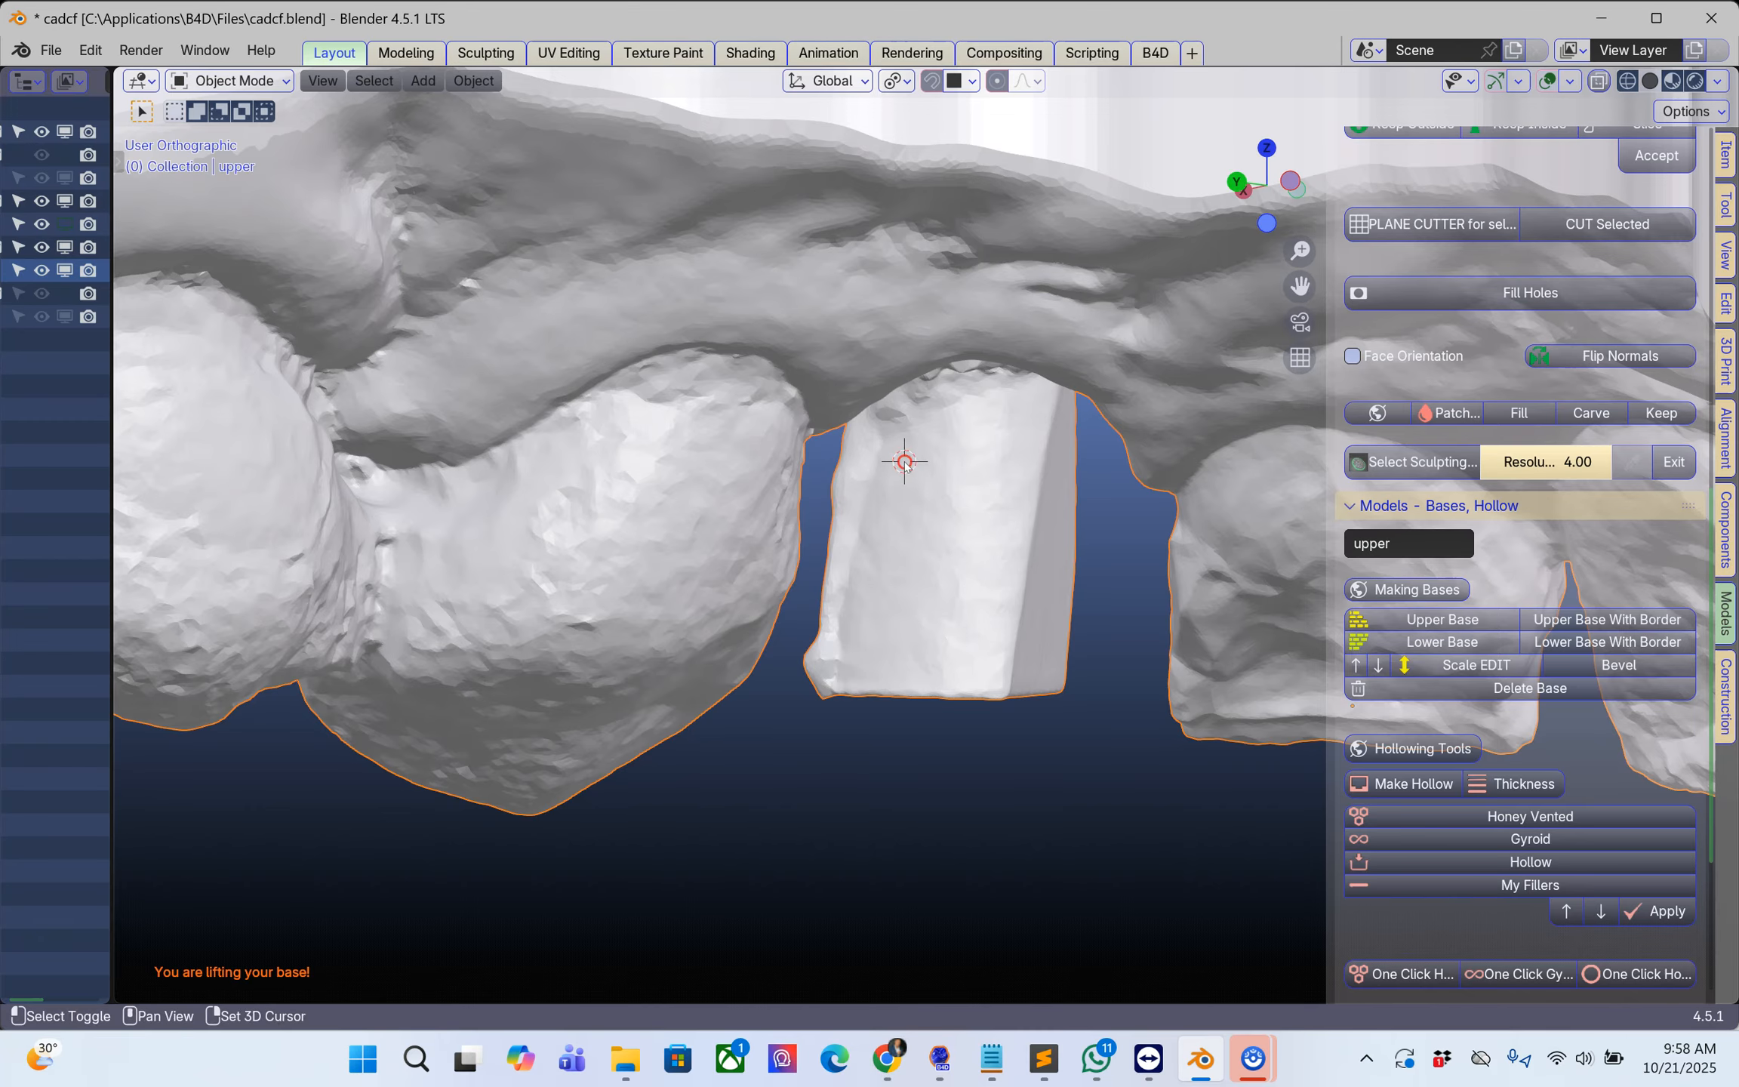
pyautogui.click(947, 413)
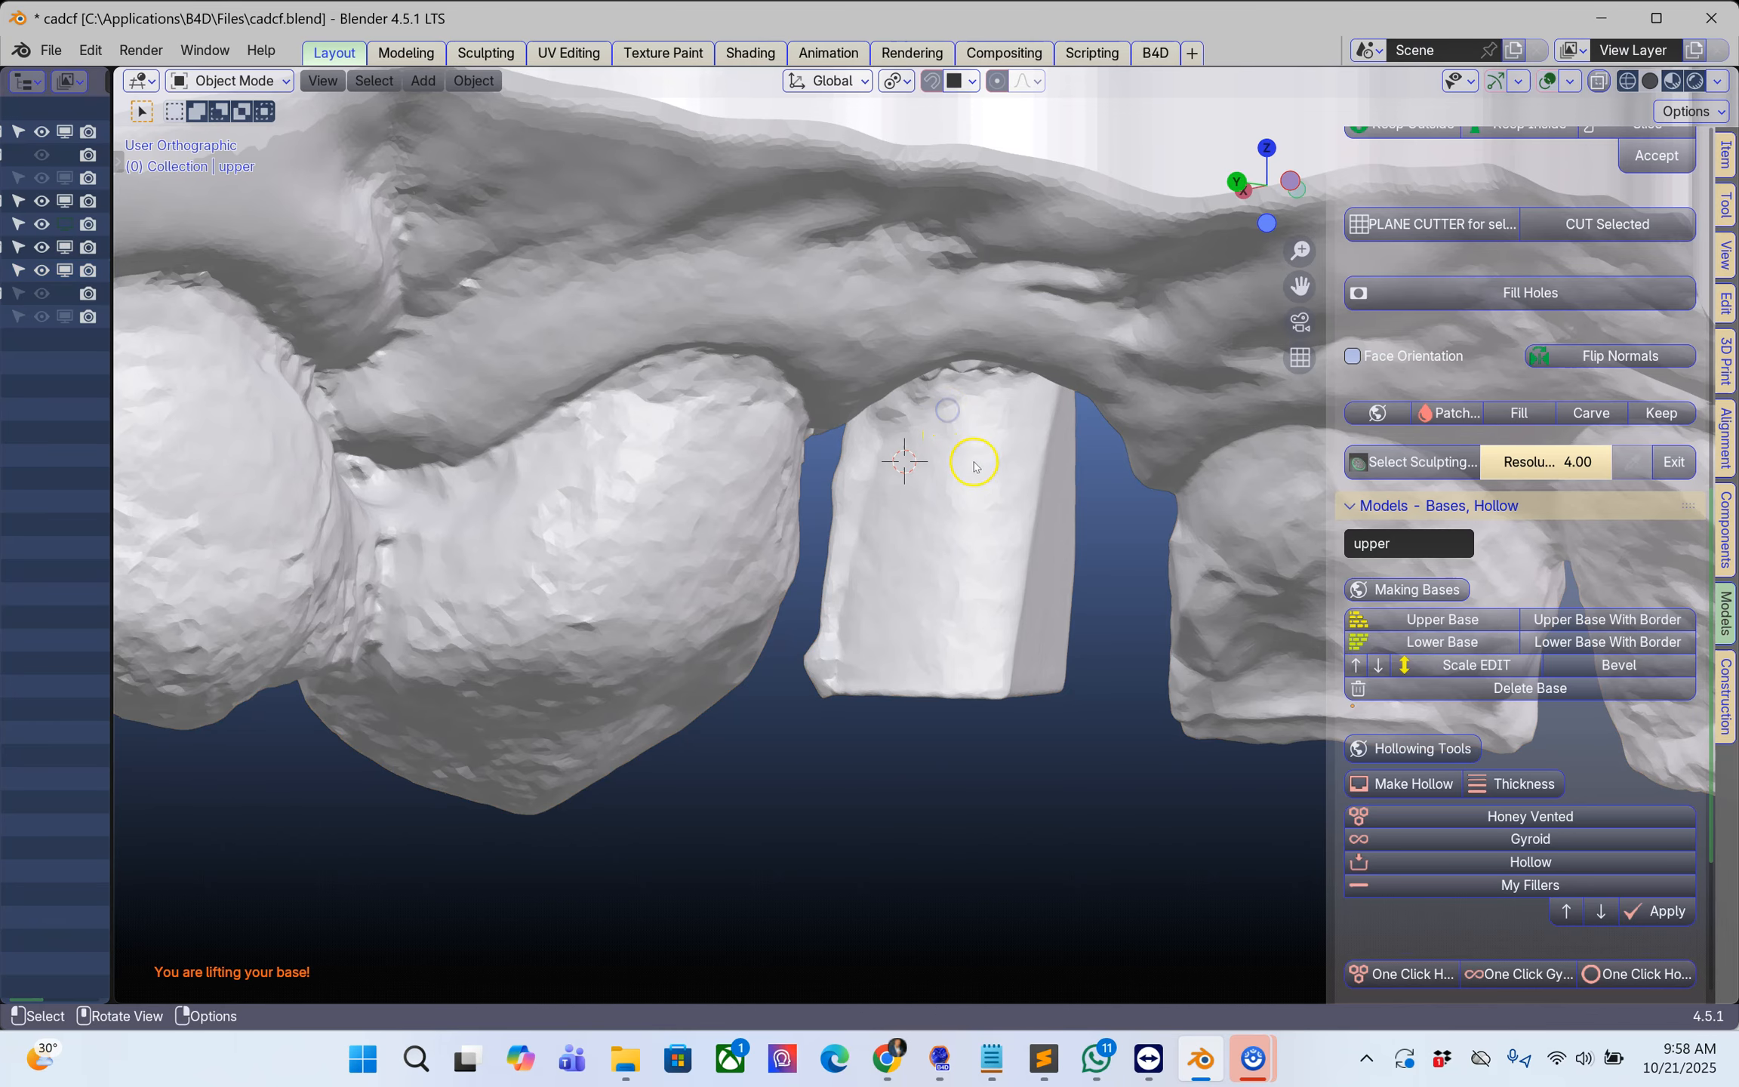
pyautogui.scroll(-2, 977, 484)
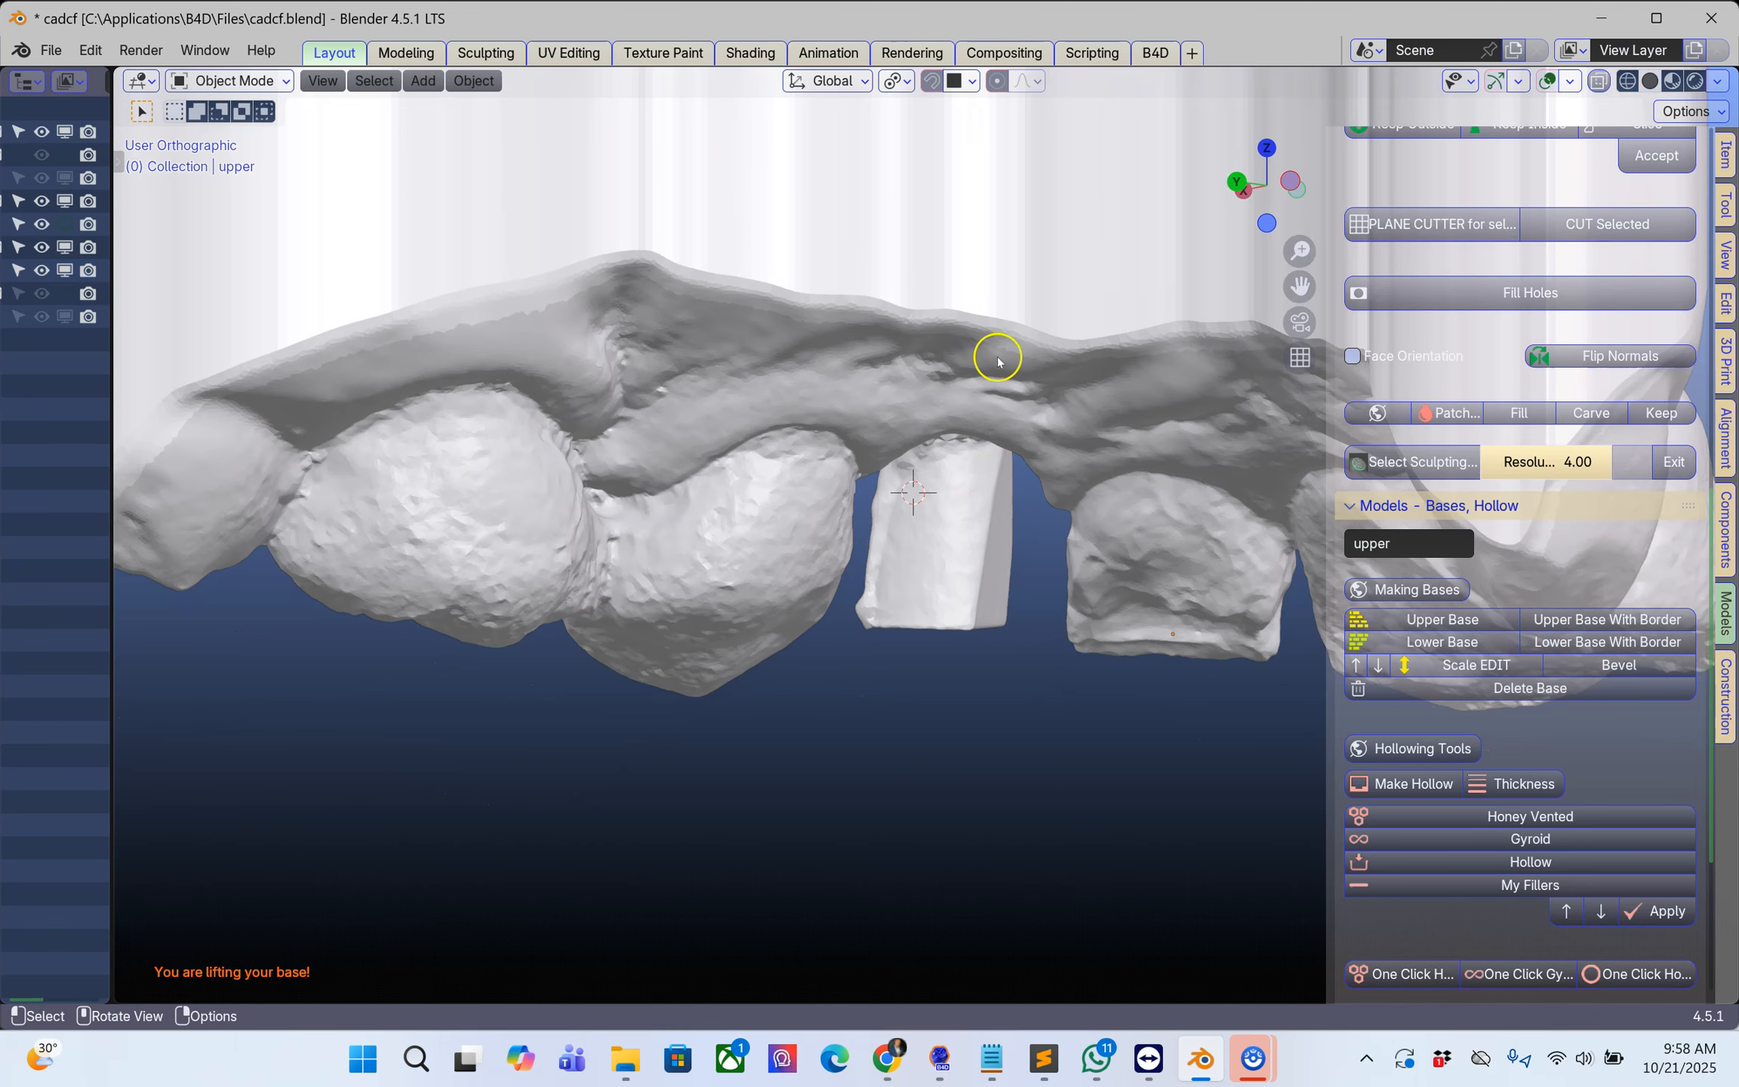
pyautogui.moveTo(976, 503); pyautogui.dragTo(992, 106, button='middle')
pyautogui.moveTo(863, 647); pyautogui.dragTo(883, 596, button='middle')
pyautogui.moveTo(1040, 659); pyautogui.dragTo(938, 551, button='middle')
pyautogui.click(957, 564)
pyautogui.moveTo(871, 443); pyautogui.dragTo(834, 650, button='middle')
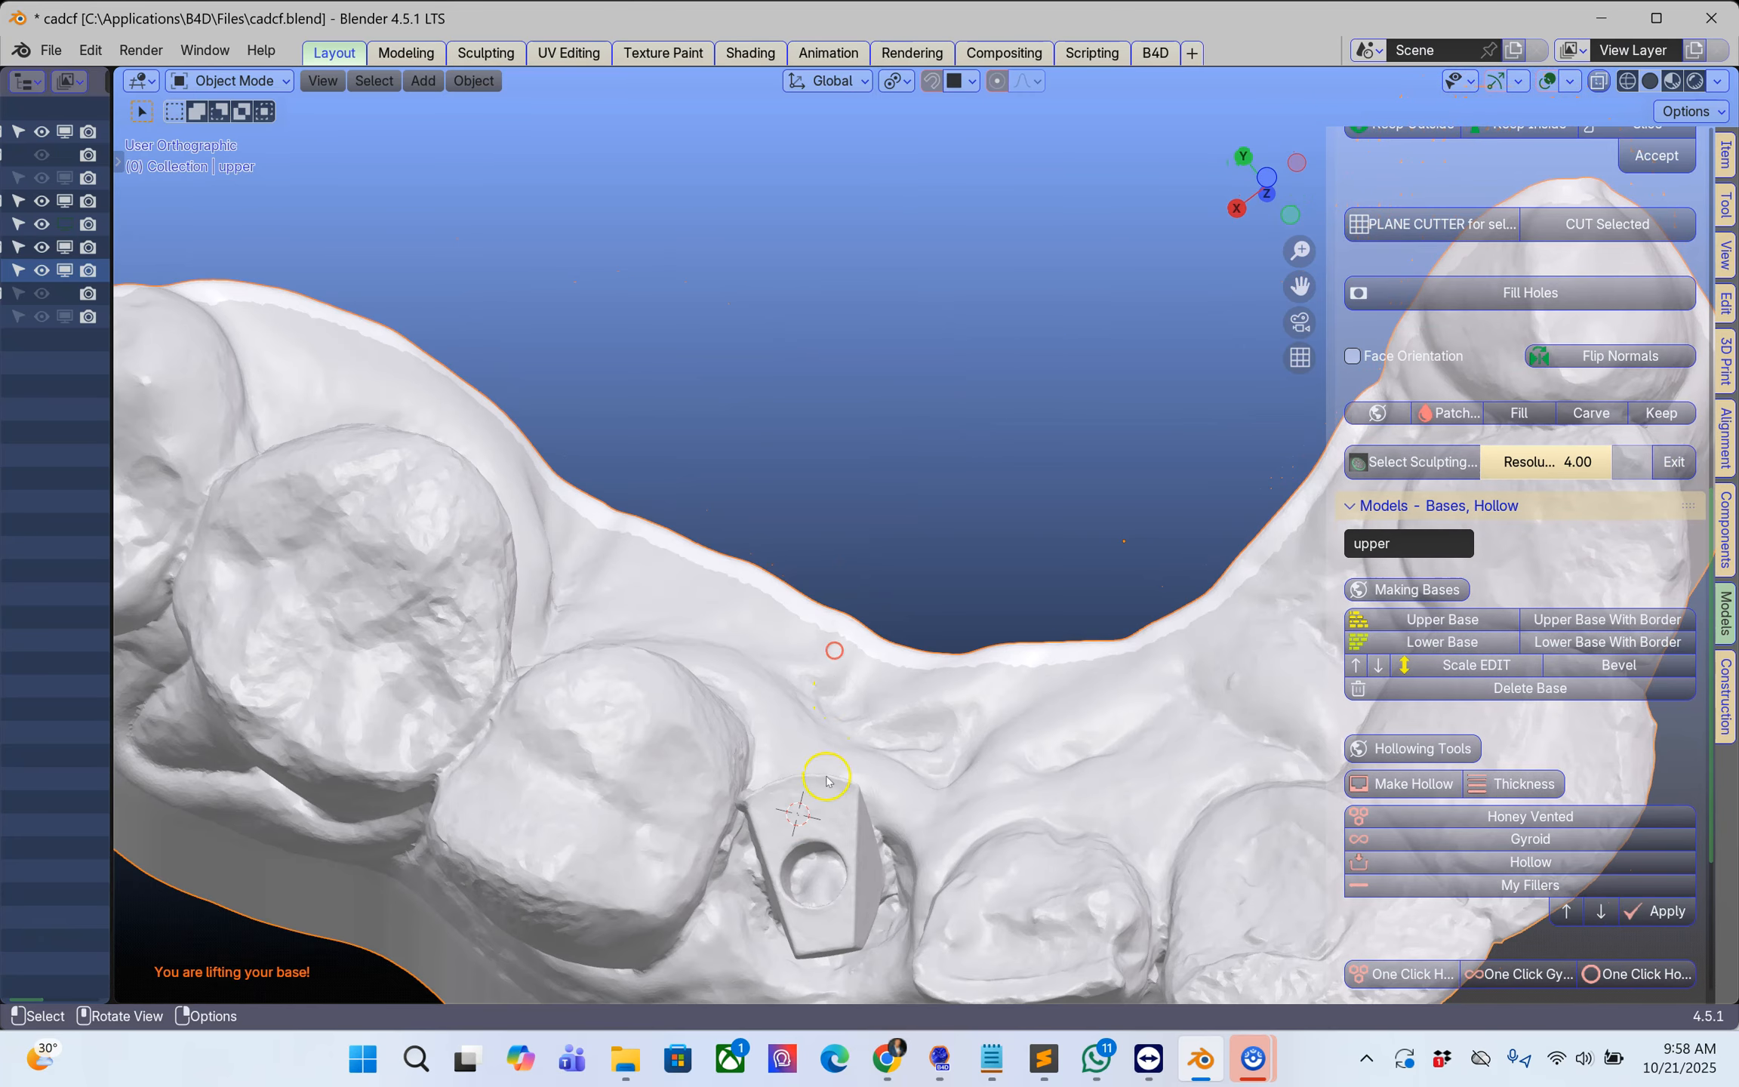
# Step: Centre the 3D cursor on the scan body and start a Vertex Cutting line beside its gum edge on the palatal side
pyautogui.moveTo(810, 880); pyautogui.dragTo(759, 918, button='middle')
pyautogui.scroll(8, 842, 795)
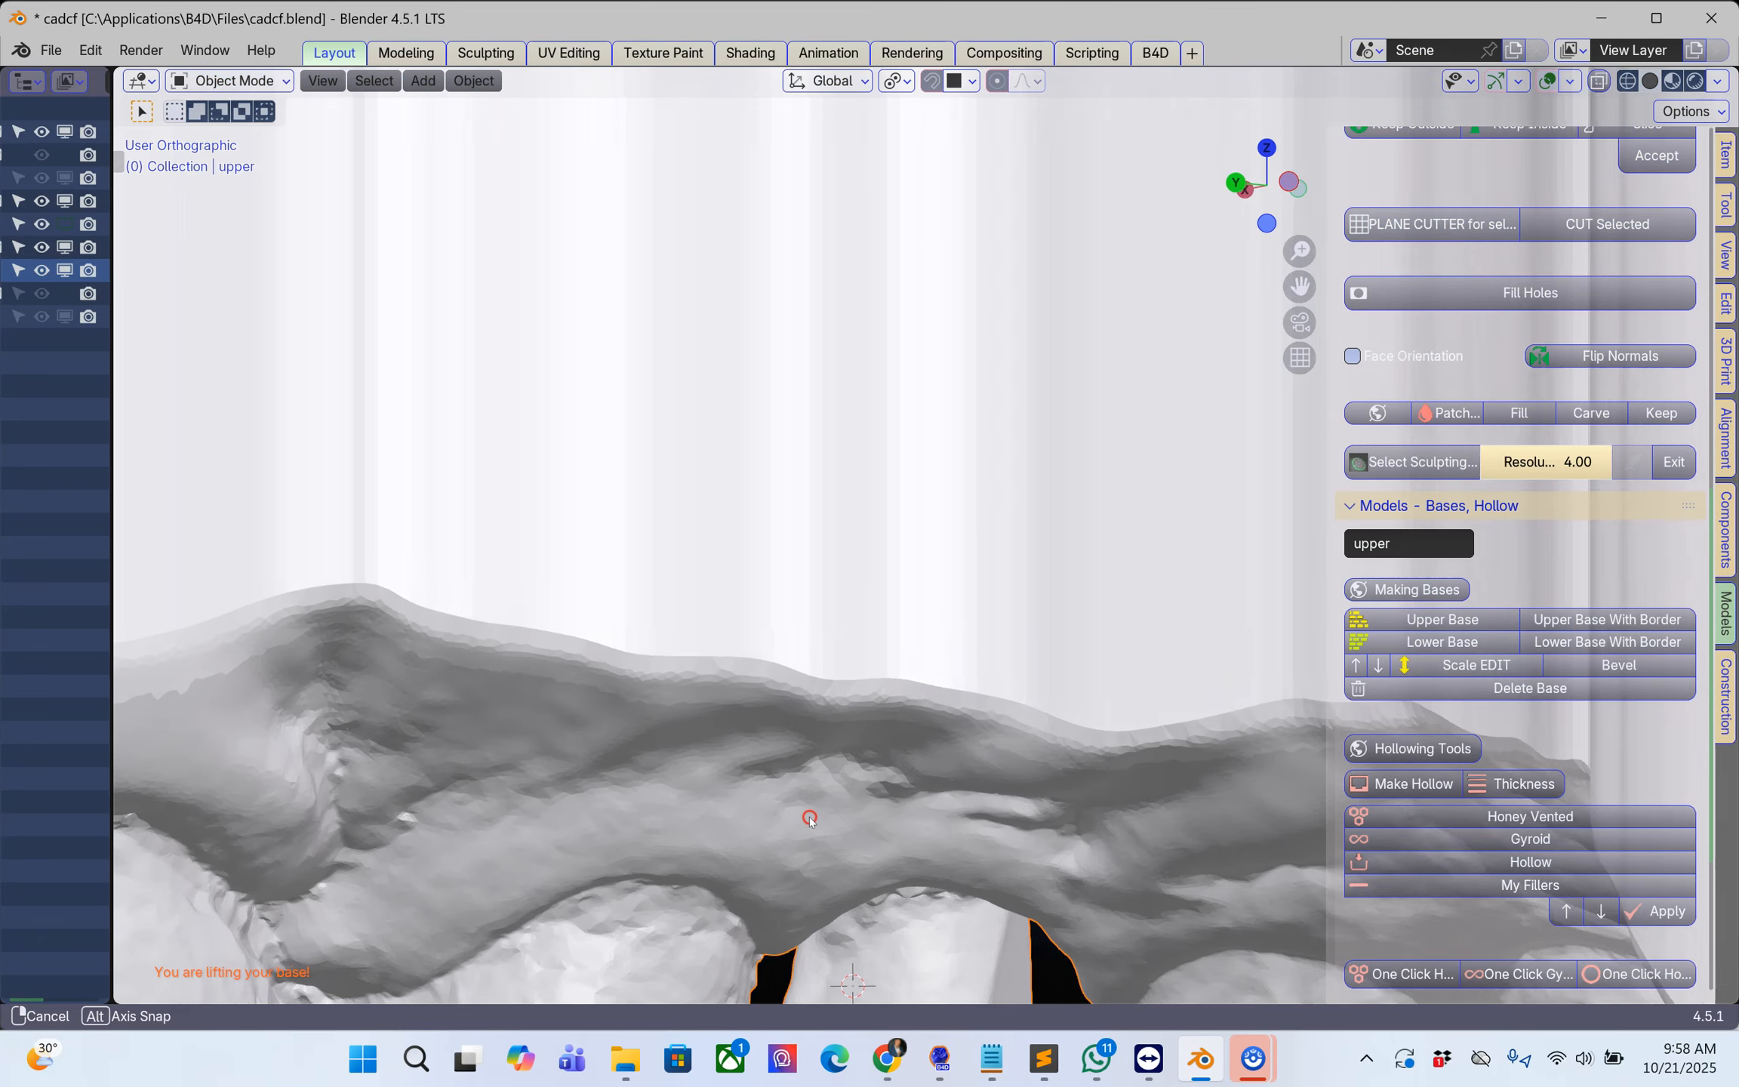
pyautogui.keyDown('shift'); pyautogui.scroll(-5, 927, 859); pyautogui.keyUp('shift')
pyautogui.keyDown('shift'); pyautogui.rightClick(939, 460); pyautogui.keyUp('shift')
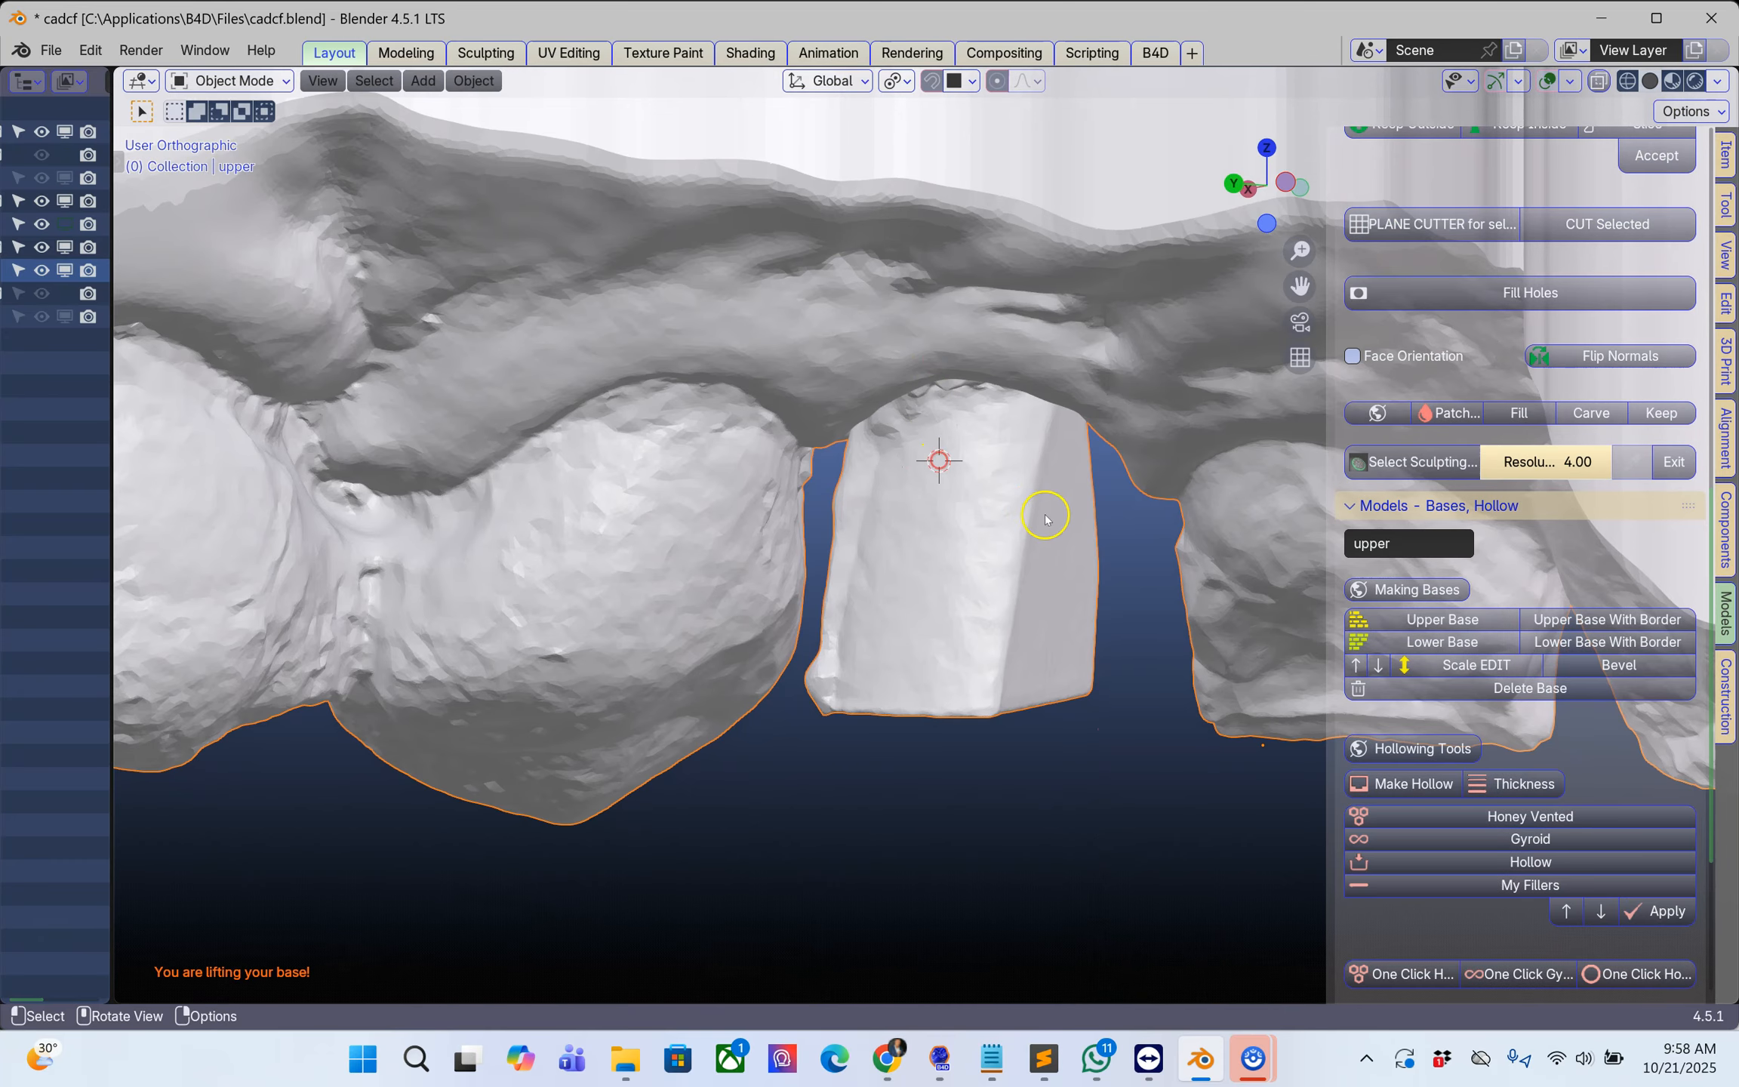
pyautogui.scroll(12, 1453, 638)
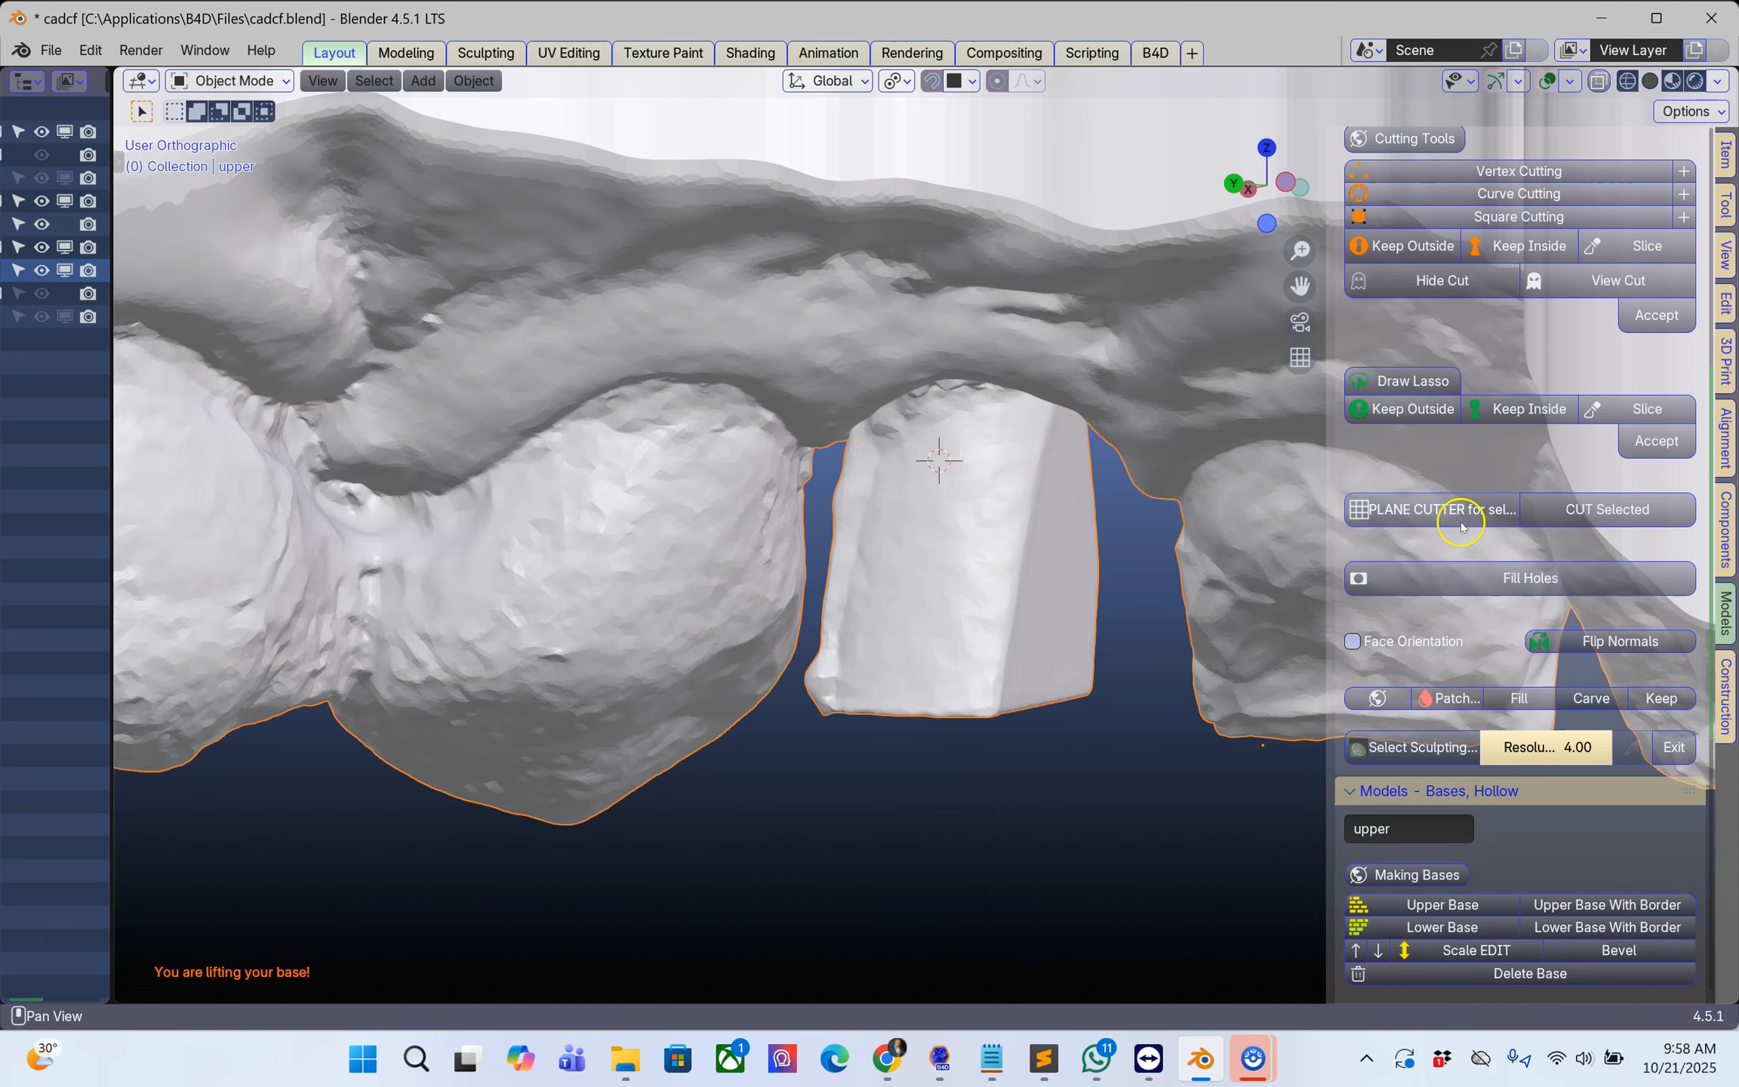
pyautogui.click(1493, 457)
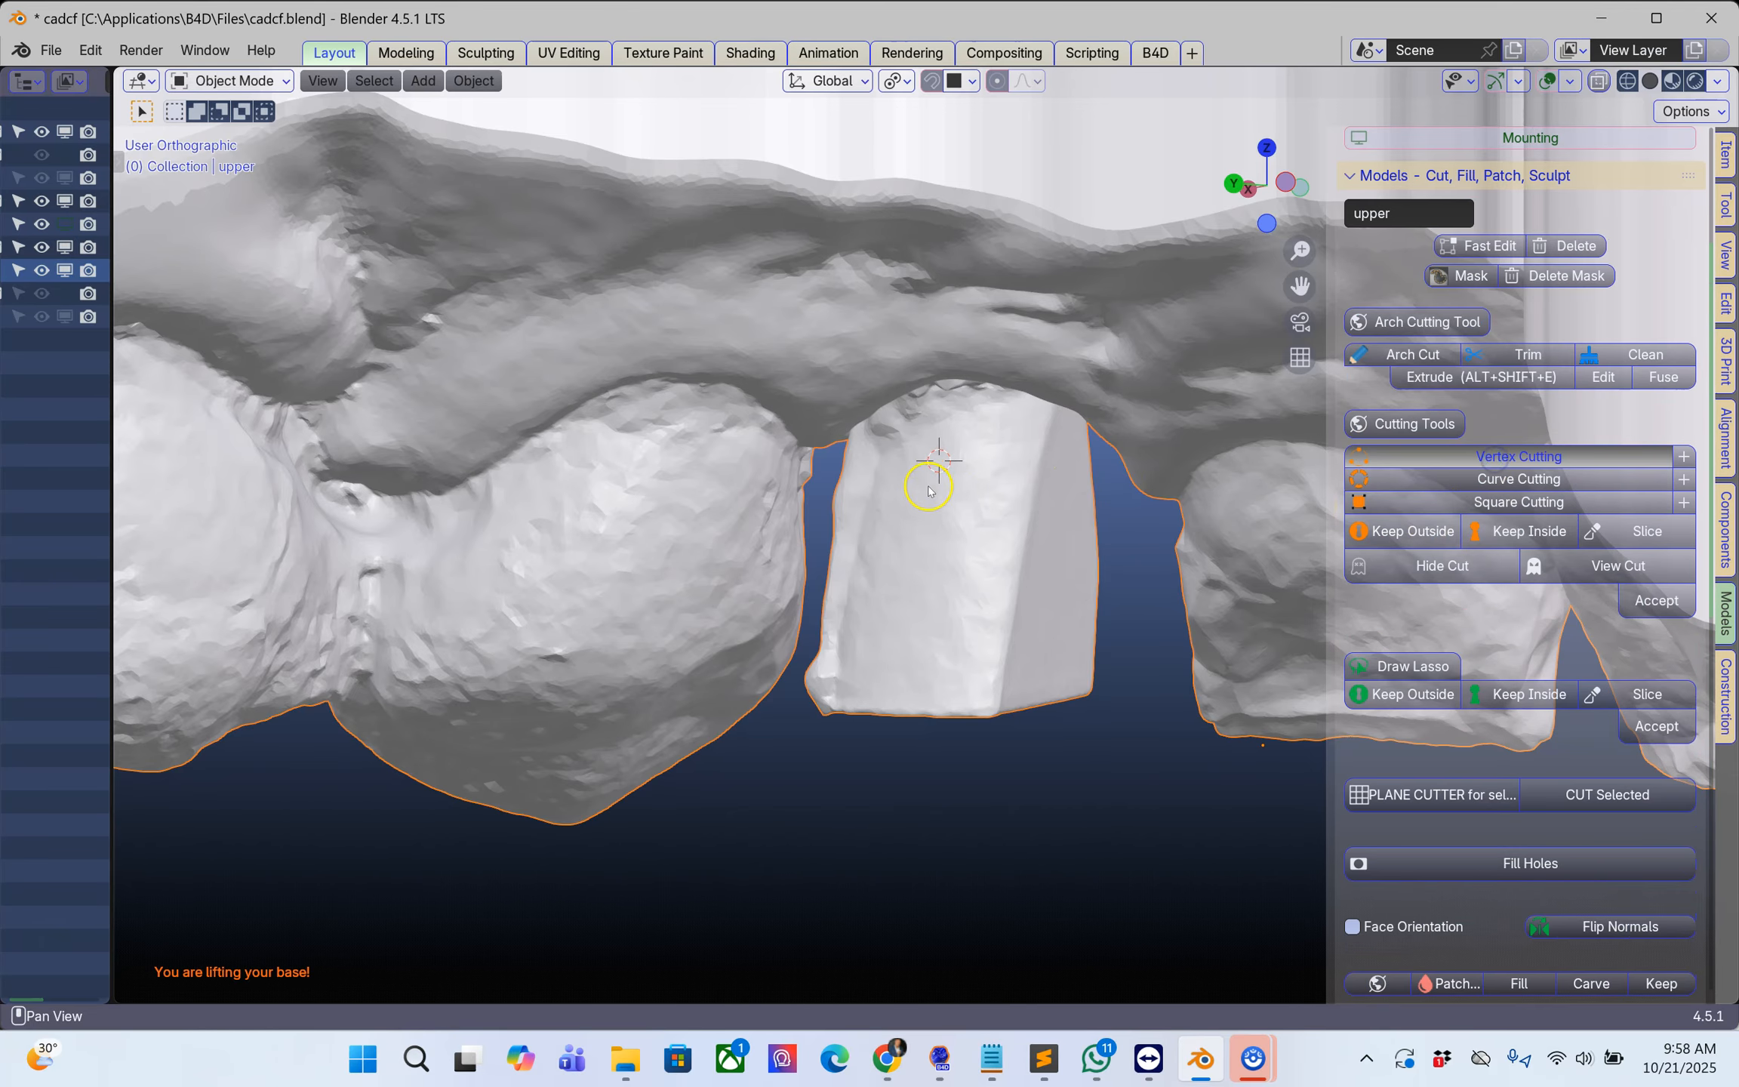
pyautogui.press('g')
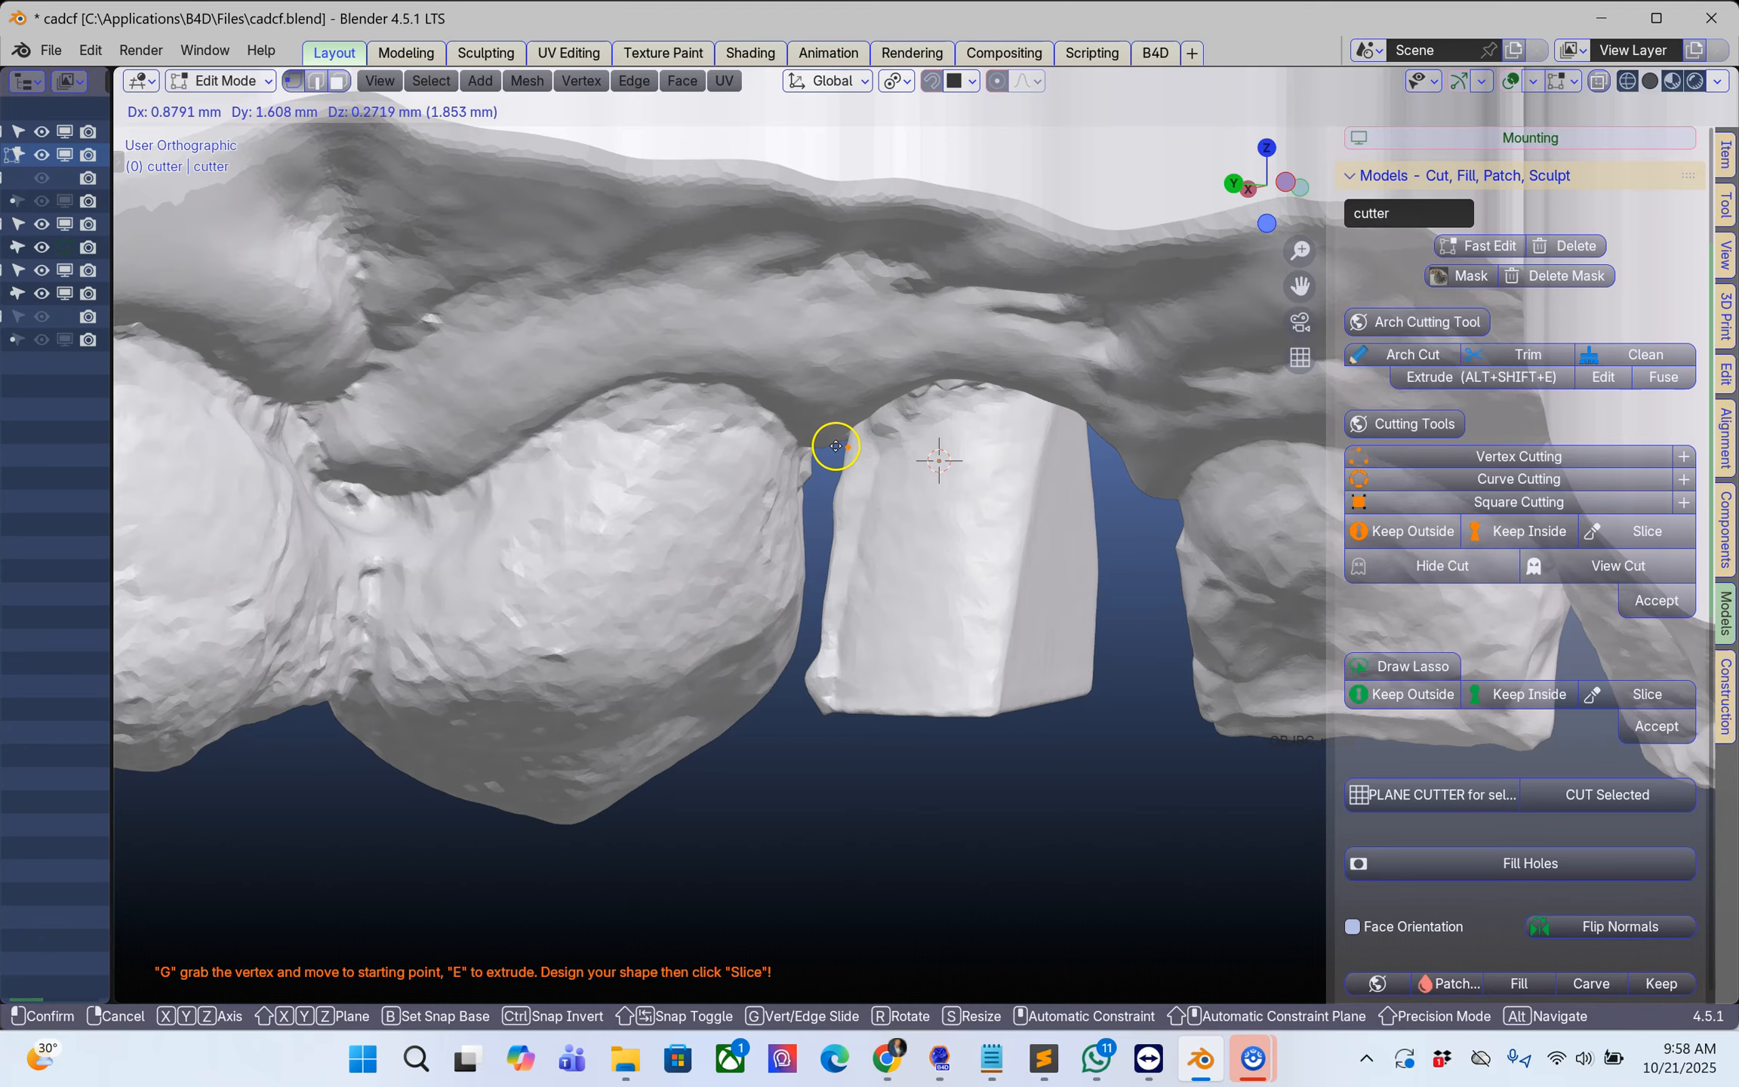
pyautogui.click(821, 453)
# Step: Extend the cut line in an arc across the scan body's neck to its other side and slice the model along it
pyautogui.press('e')
pyautogui.click(979, 376)
pyautogui.press('e')
pyautogui.click(1042, 384)
pyautogui.press('e')
pyautogui.click(1093, 403)
pyautogui.press('e')
pyautogui.click(1143, 447)
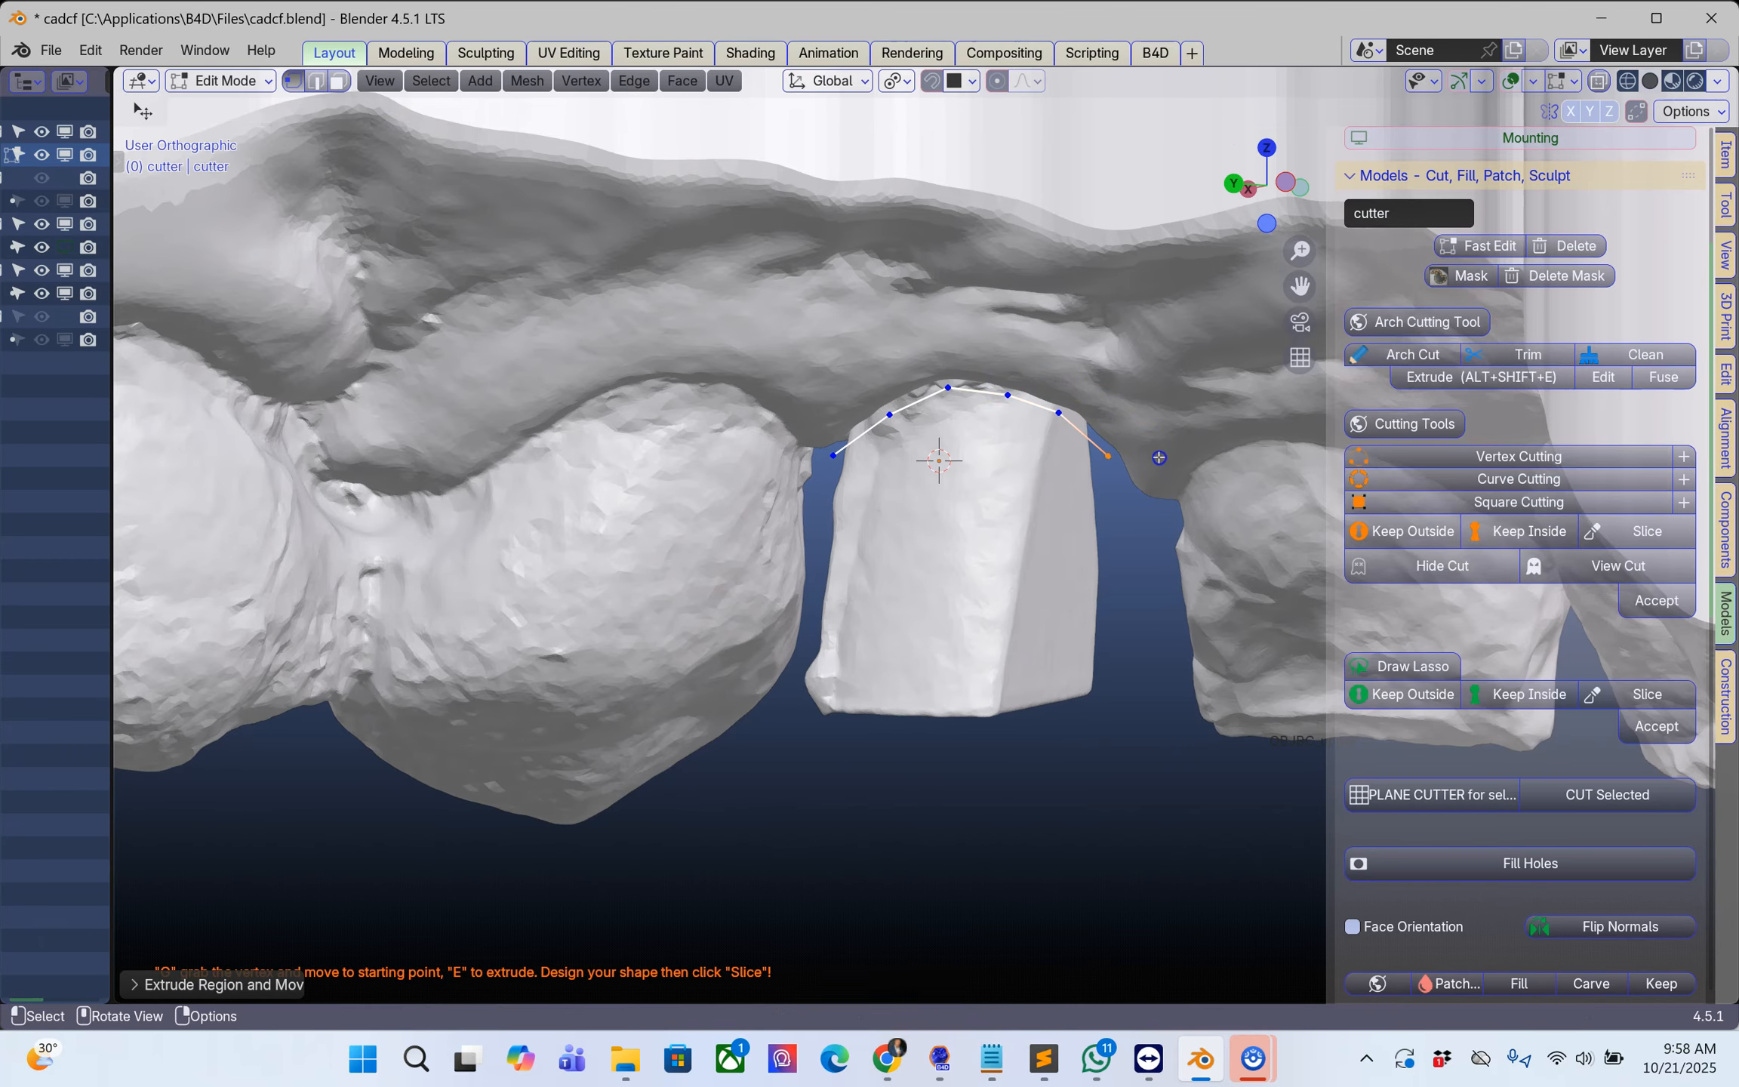
pyautogui.click(1647, 531)
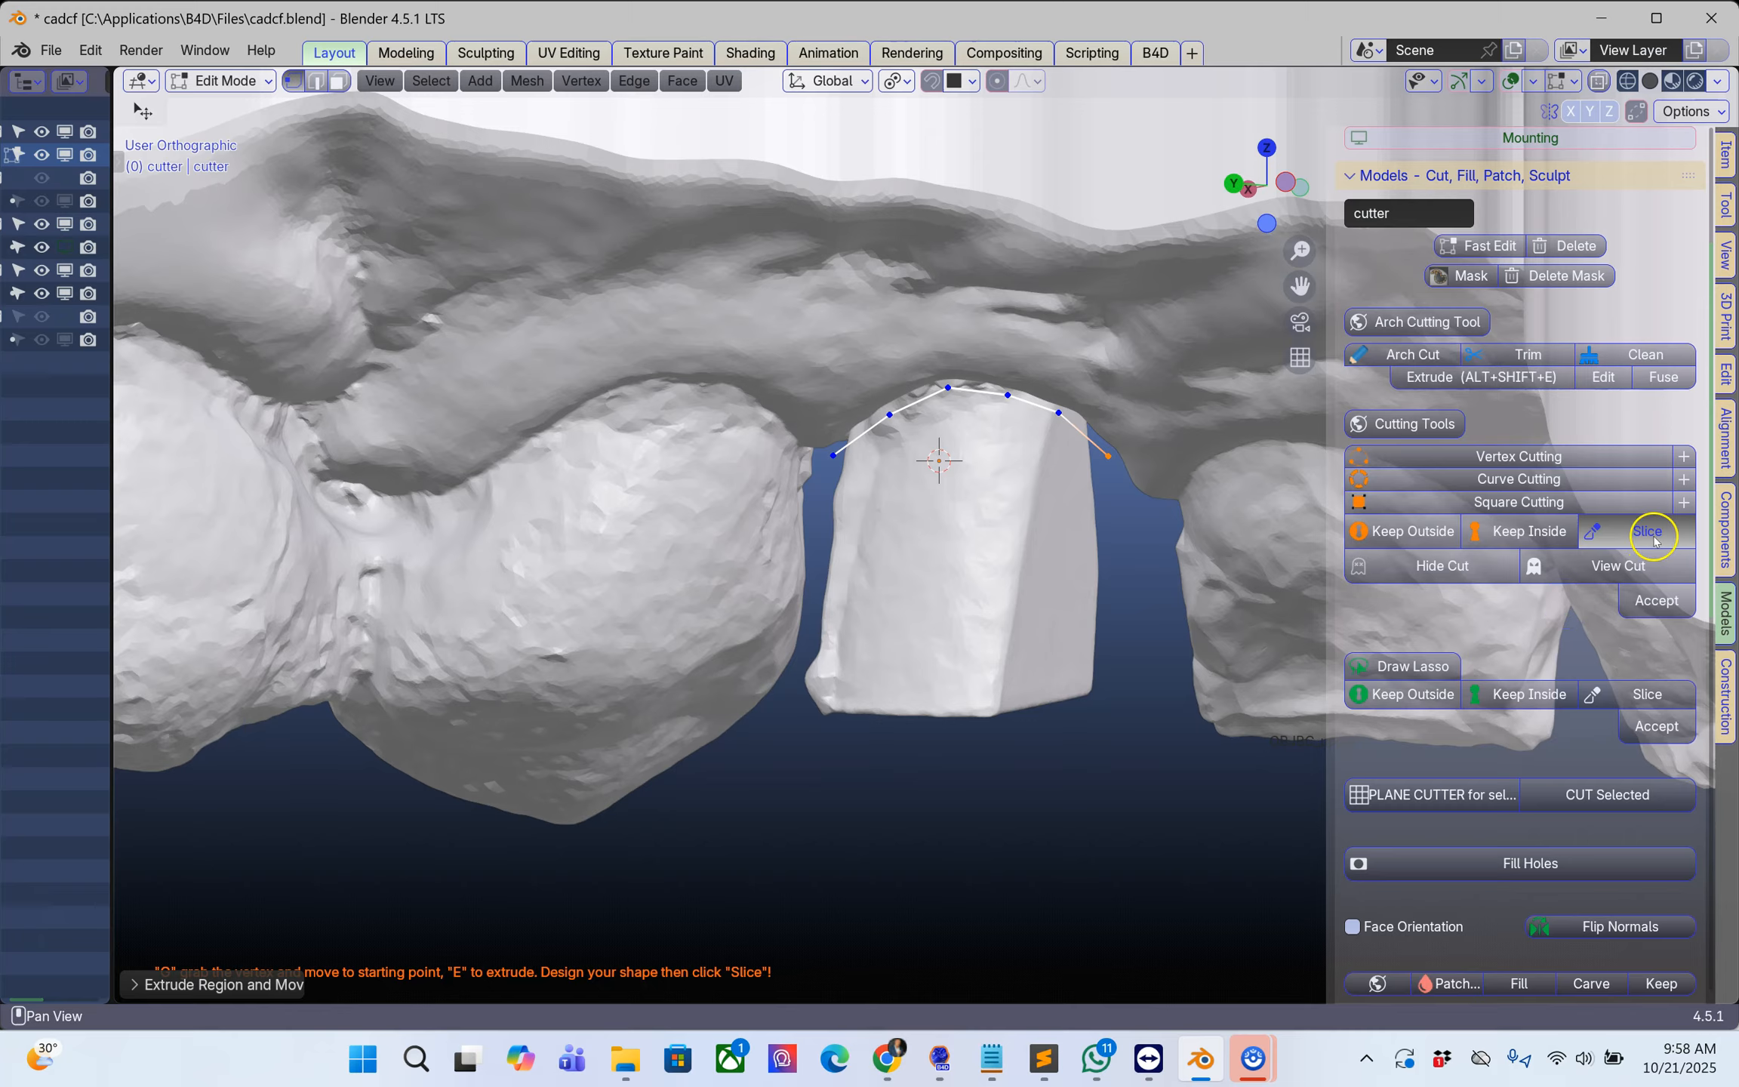
pyautogui.click(1648, 602)
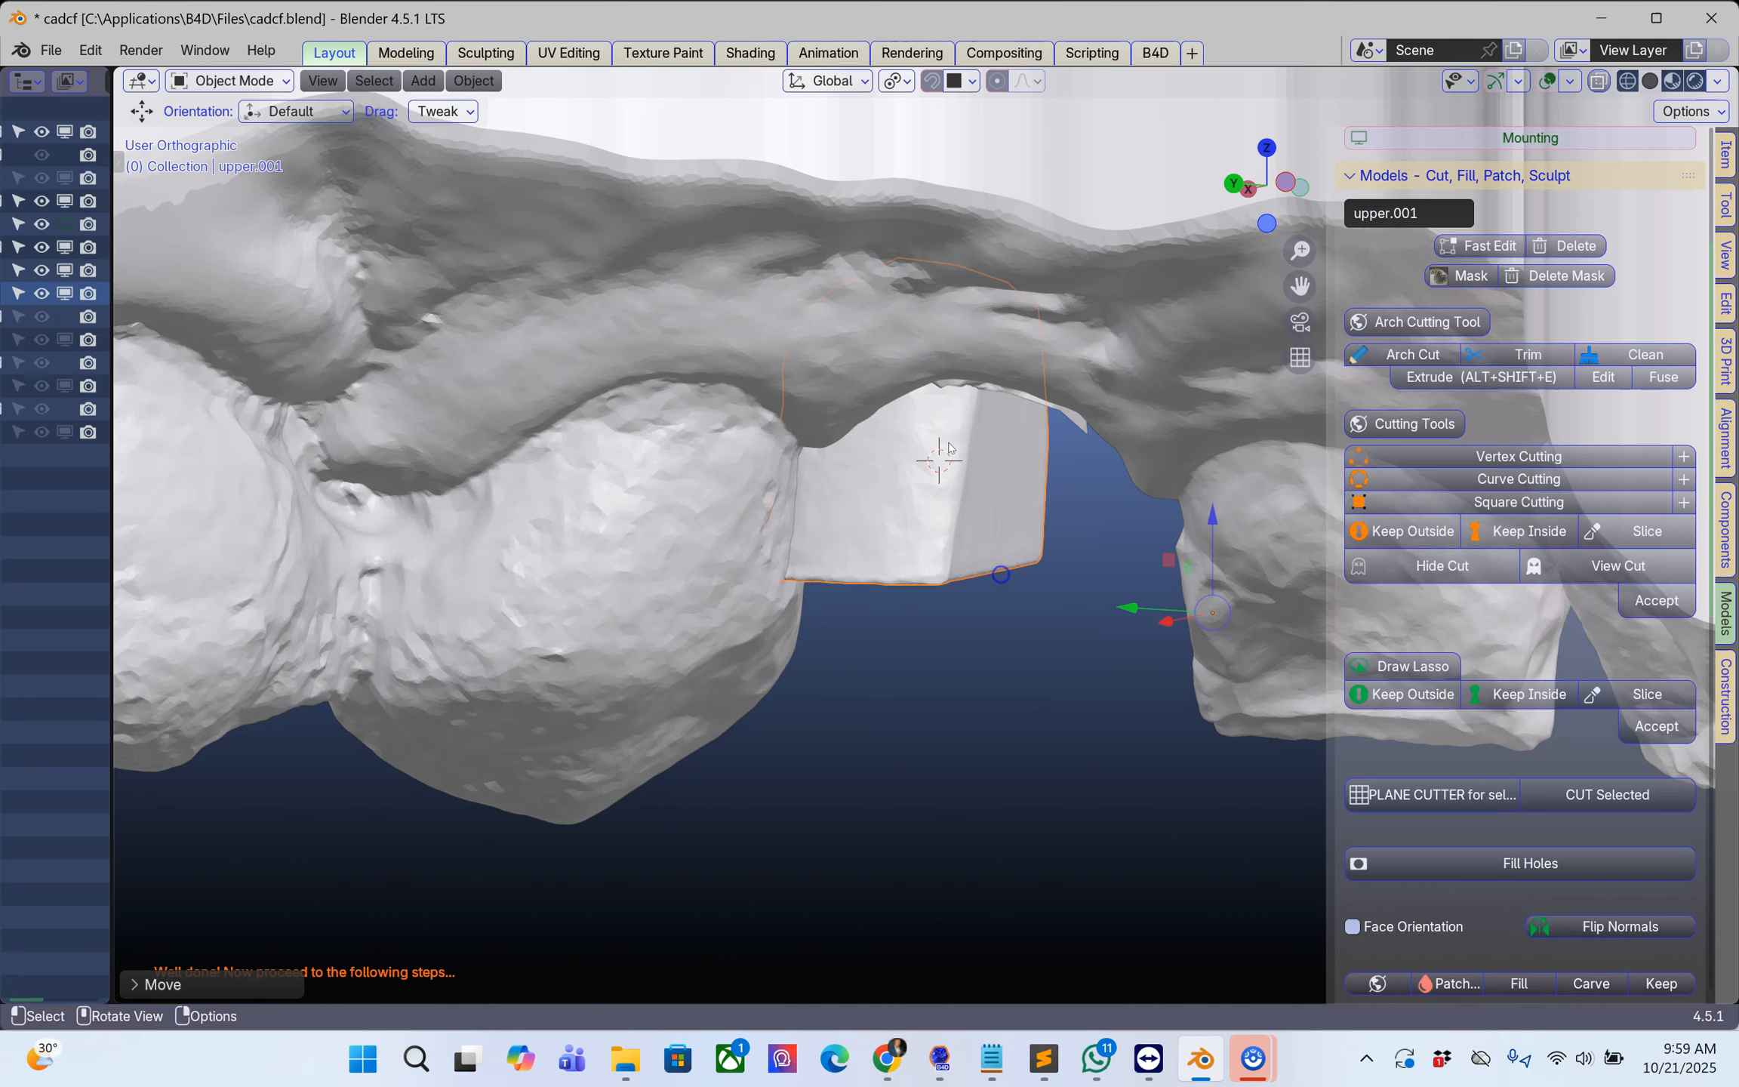
# Step: Try moving the separated scan body away from the model, and undo the move
pyautogui.moveTo(933, 462); pyautogui.dragTo(938, 540, button='middle')
pyautogui.hotkey('ctrl', 'z')
pyautogui.moveTo(988, 600); pyautogui.dragTo(1020, 562, button='middle')
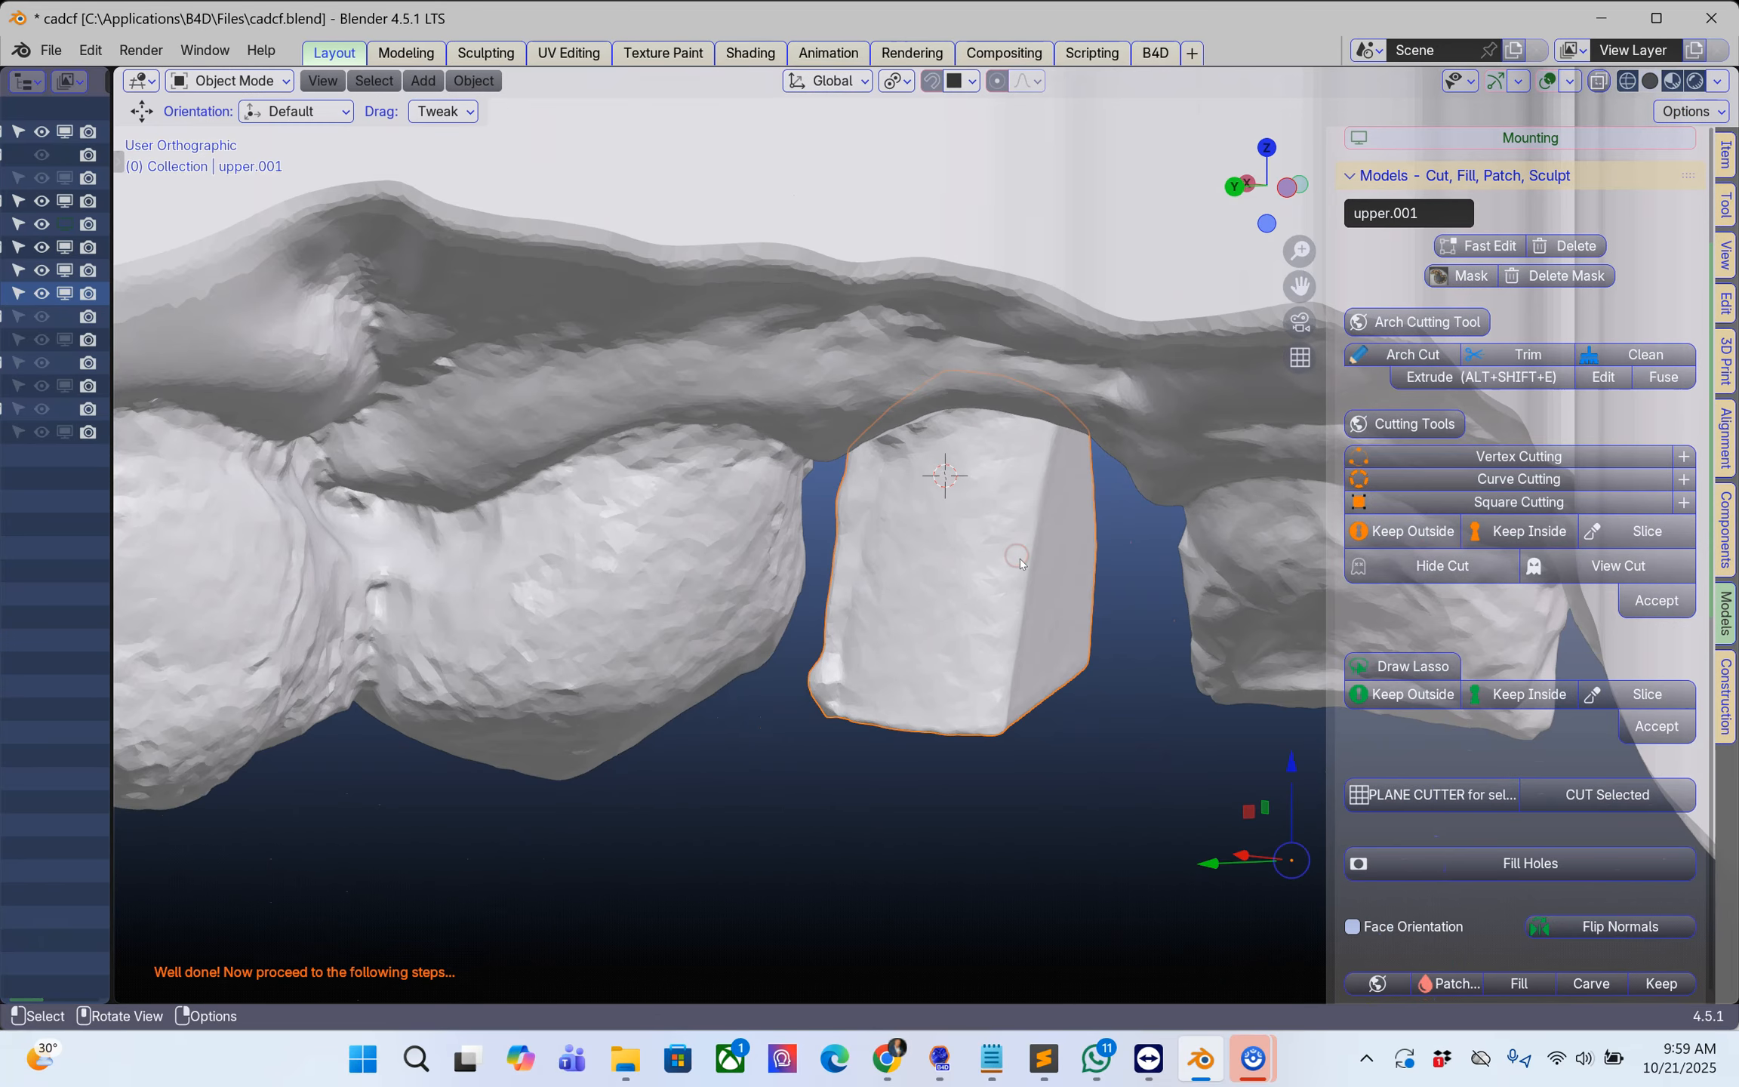
pyautogui.moveTo(305, 436); pyautogui.dragTo(202, 423, button='middle')
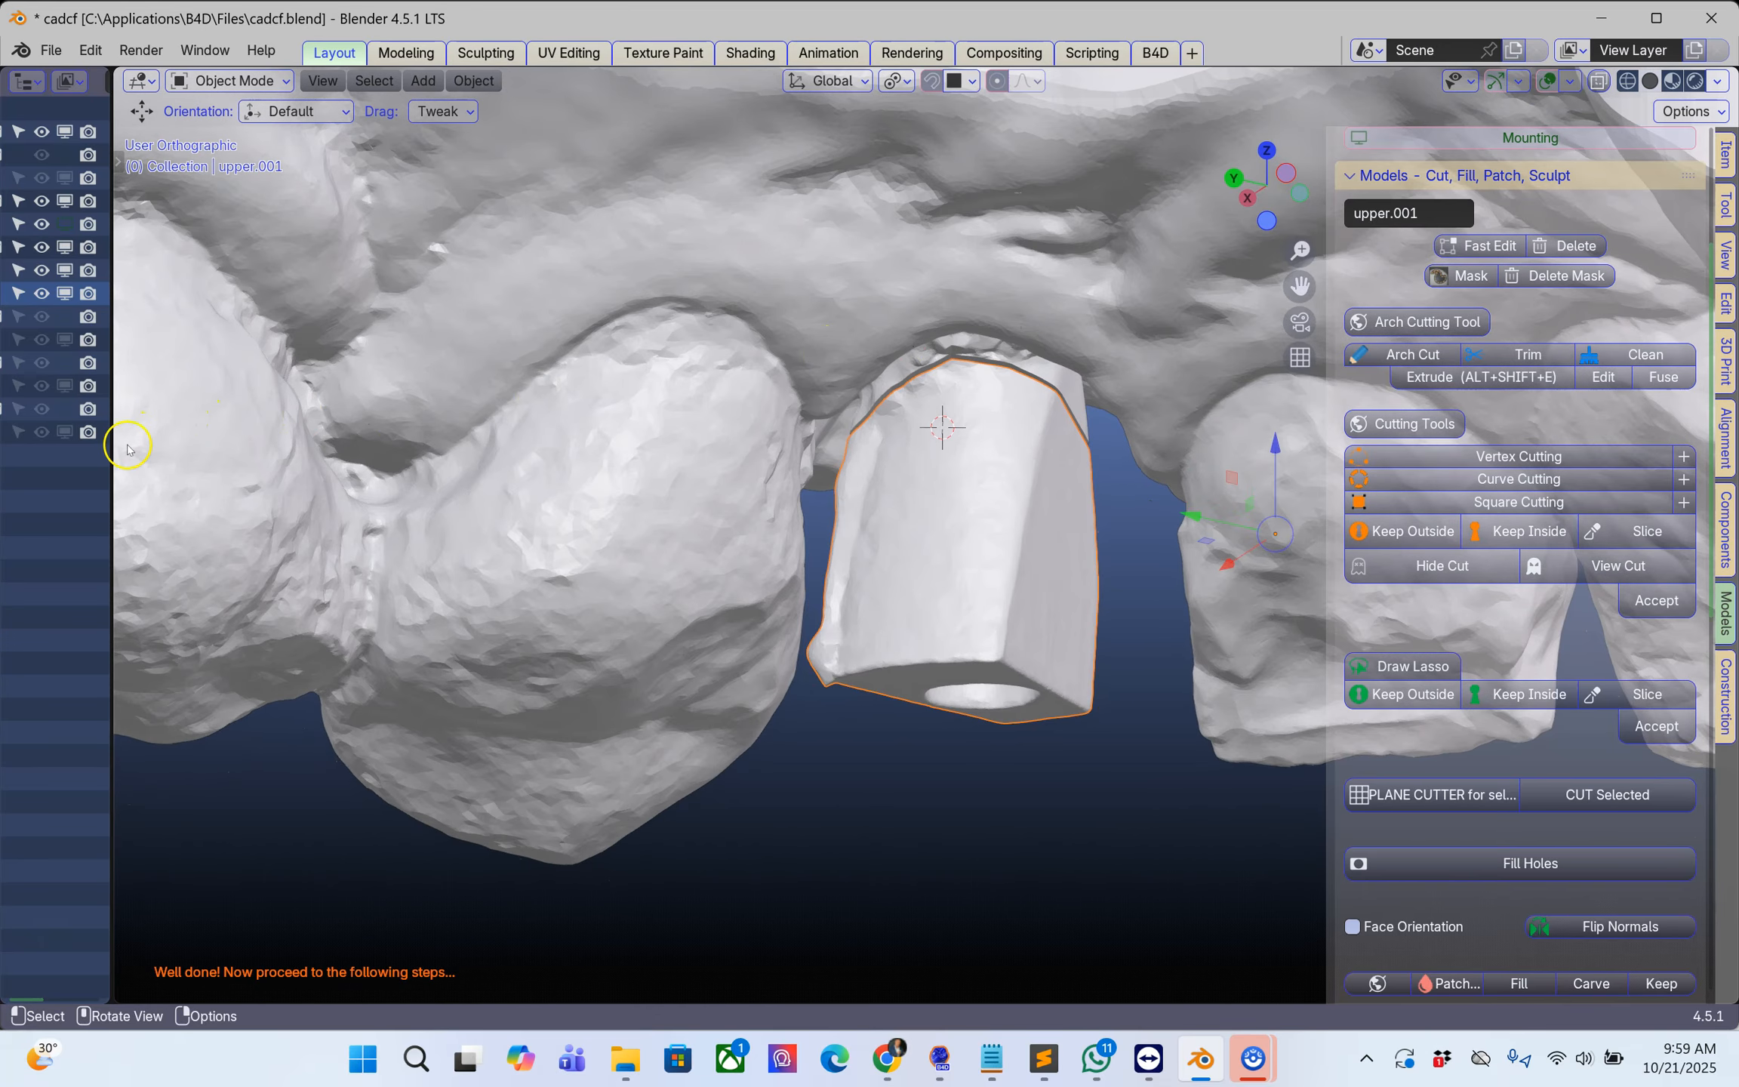
# Step: Widen the object list, hide the separated scan body and select the upper model with its base
pyautogui.moveTo(113, 449); pyautogui.dragTo(417, 449)
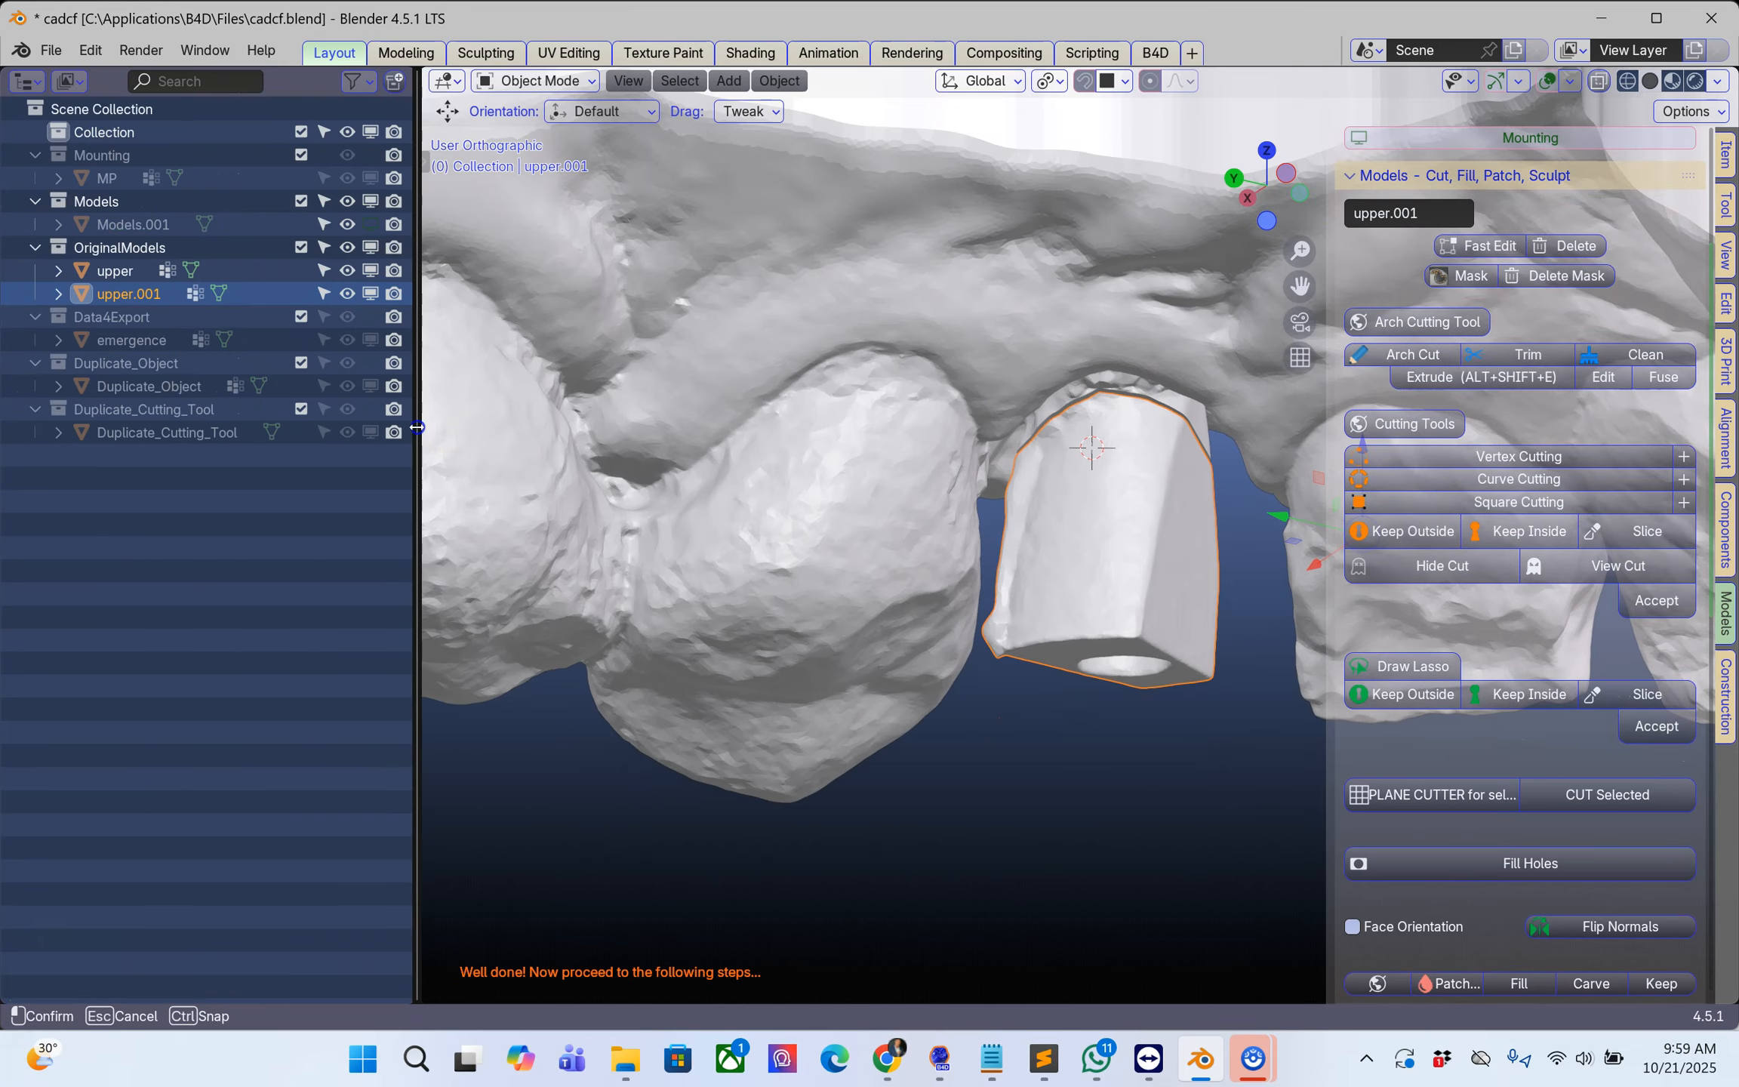
pyautogui.click(371, 293)
pyautogui.click(1125, 388)
pyautogui.moveTo(1125, 388); pyautogui.dragTo(1113, 121, button='middle')
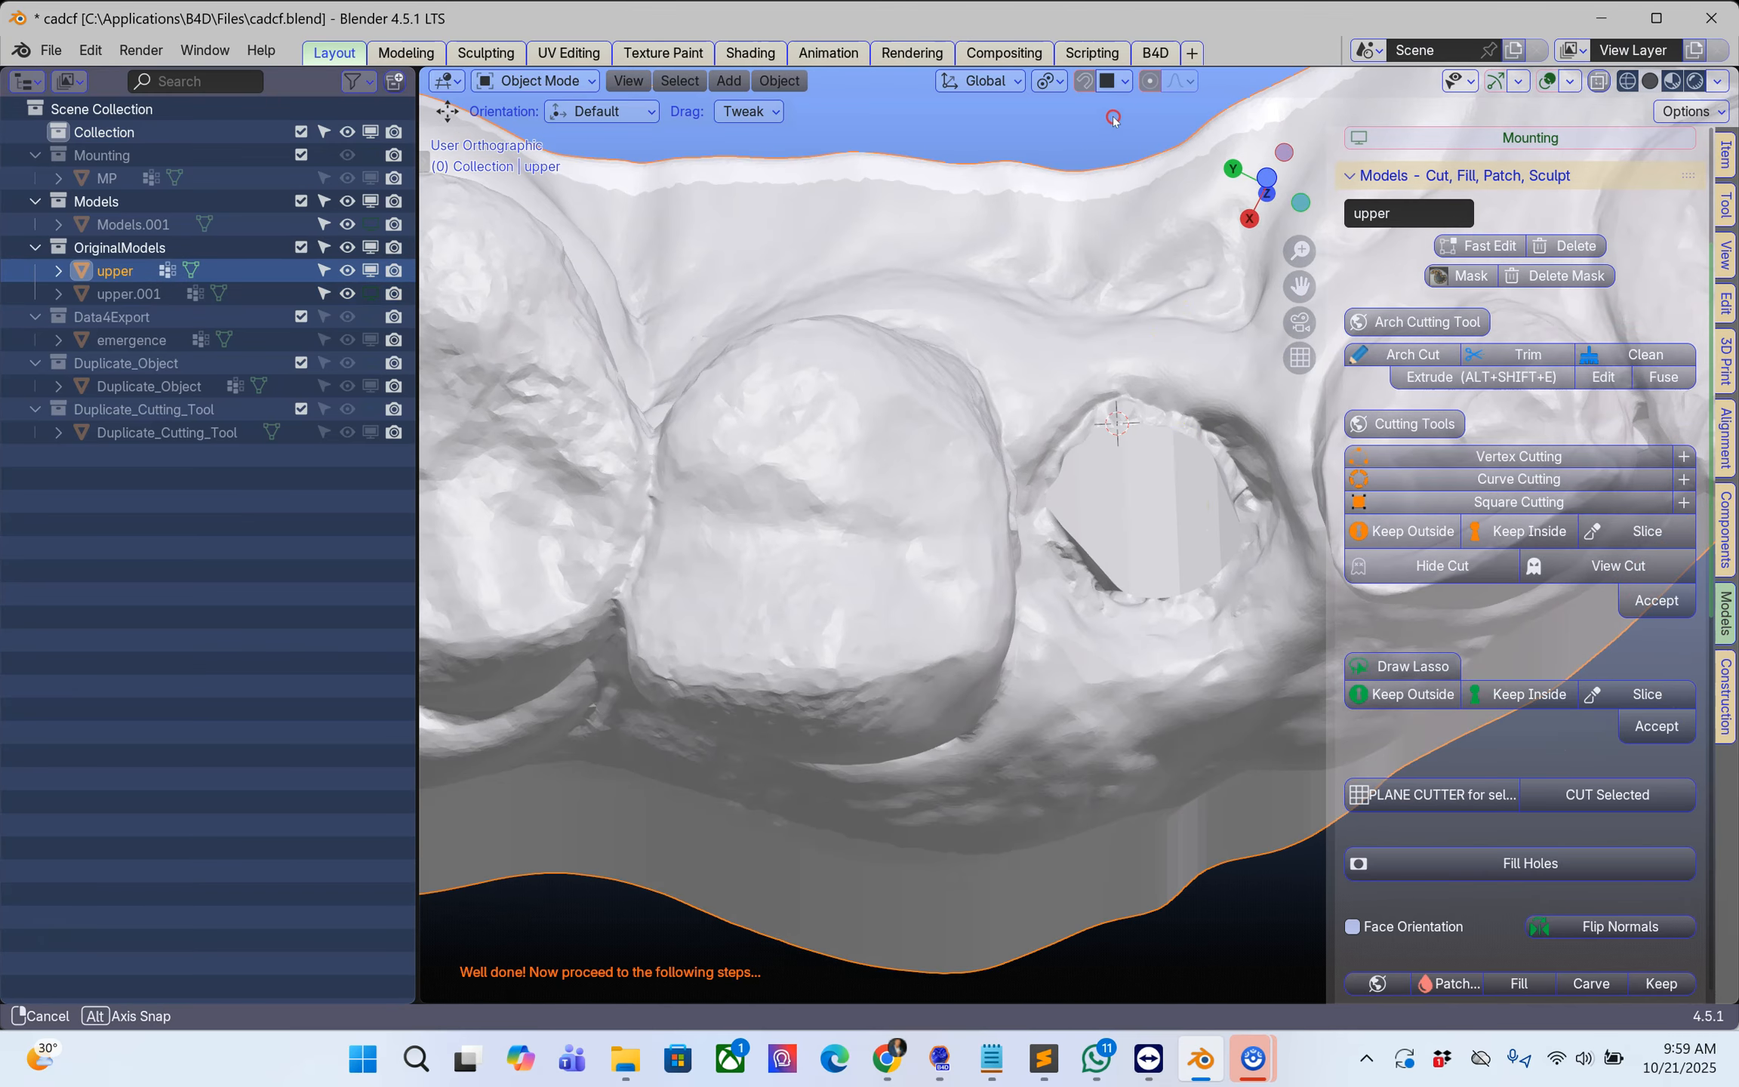
pyautogui.keyDown('shift'); pyautogui.moveTo(1182, 519); pyautogui.dragTo(1087, 545, button='middle'); pyautogui.keyUp('shift')
# Step: Start sculpting with Smooth/Clean Up and smooth the flat cut and rough edges left in the scan body's socket
pyautogui.scroll(-5, 1430, 728)
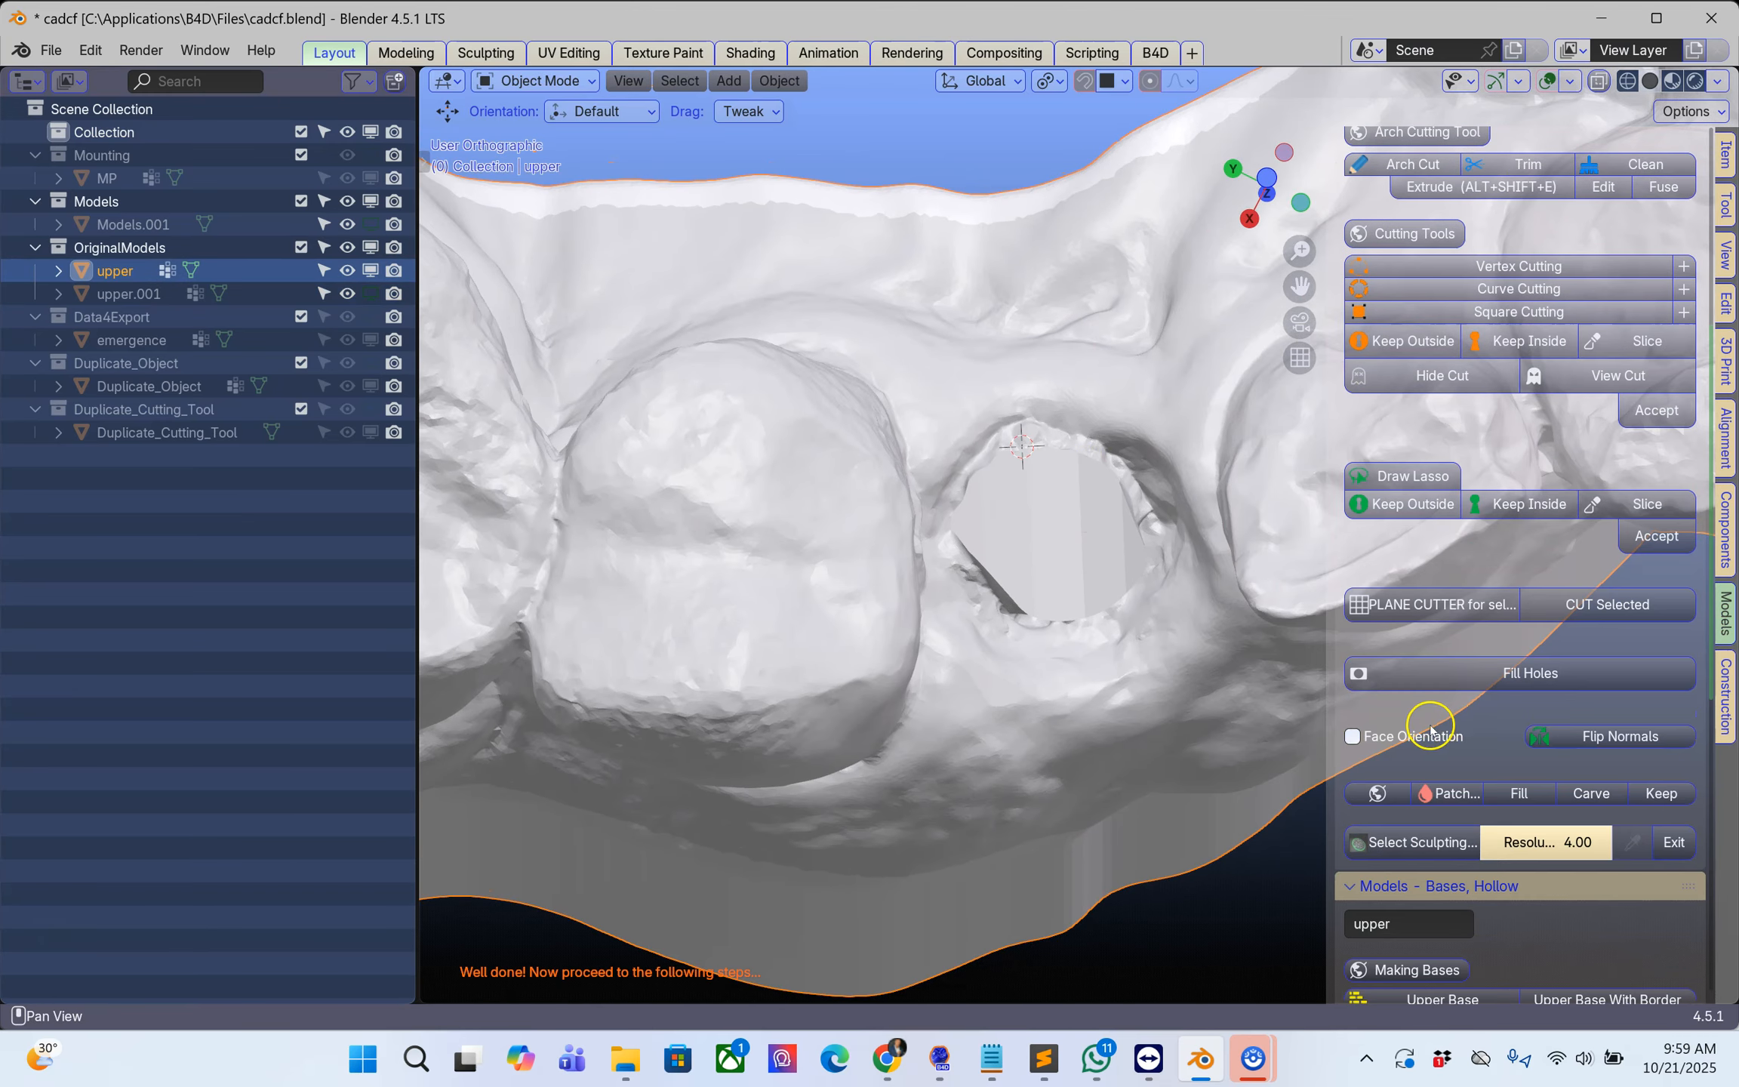
pyautogui.scroll(-5, 1430, 729)
pyautogui.click(1422, 698)
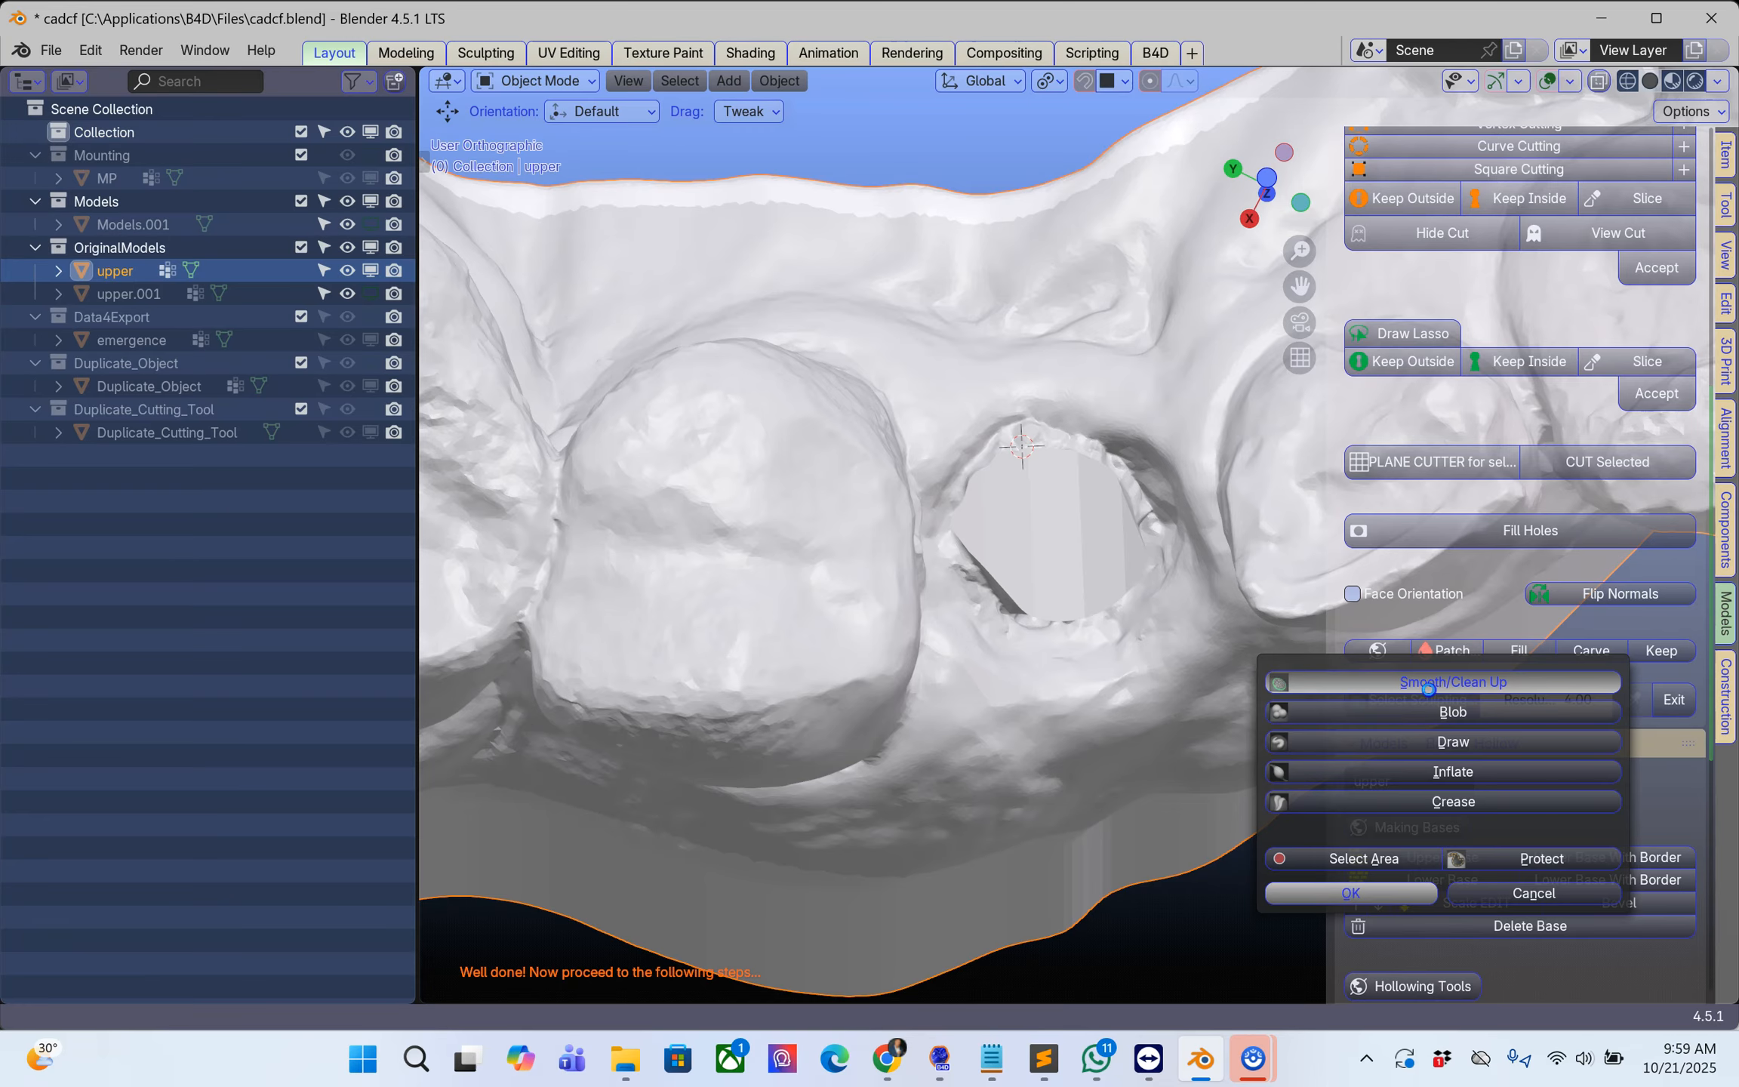
pyautogui.click(1429, 683)
pyautogui.rightClick(1060, 539)
pyautogui.moveTo(929, 538)
pyautogui.mouseDown()
pyautogui.moveTo(1029, 439)
pyautogui.moveTo(1076, 474)
pyautogui.moveTo(1191, 419)
pyautogui.moveTo(1157, 547)
pyautogui.mouseUp()
pyautogui.click(943, 440)
pyautogui.moveTo(1157, 547); pyautogui.dragTo(1110, 384, button='middle')
pyautogui.moveTo(1061, 607)
pyautogui.mouseDown()
pyautogui.moveTo(1119, 552)
pyautogui.moveTo(989, 621)
pyautogui.moveTo(944, 563)
pyautogui.moveTo(985, 427)
pyautogui.mouseUp()
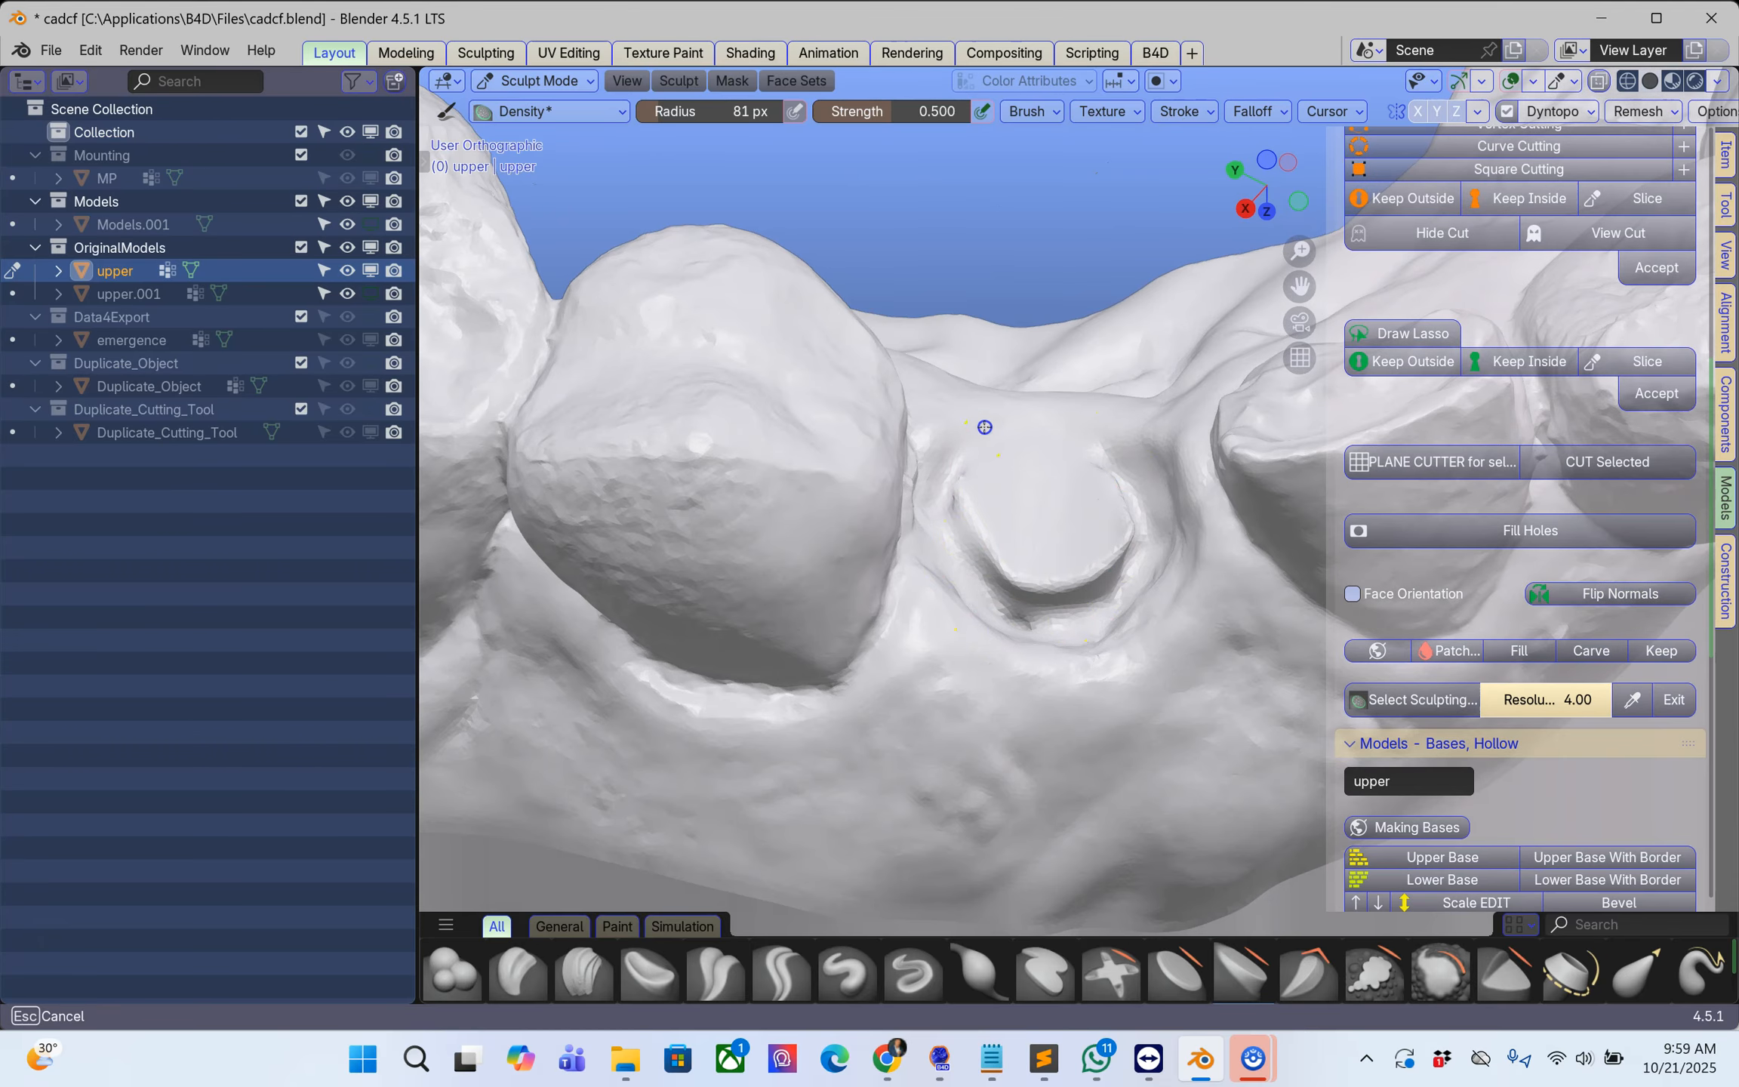
# Step: Smooth the groove and rim around the remaining stump, and exit sculpting
pyautogui.moveTo(1061, 617); pyautogui.dragTo(997, 601, button='middle')
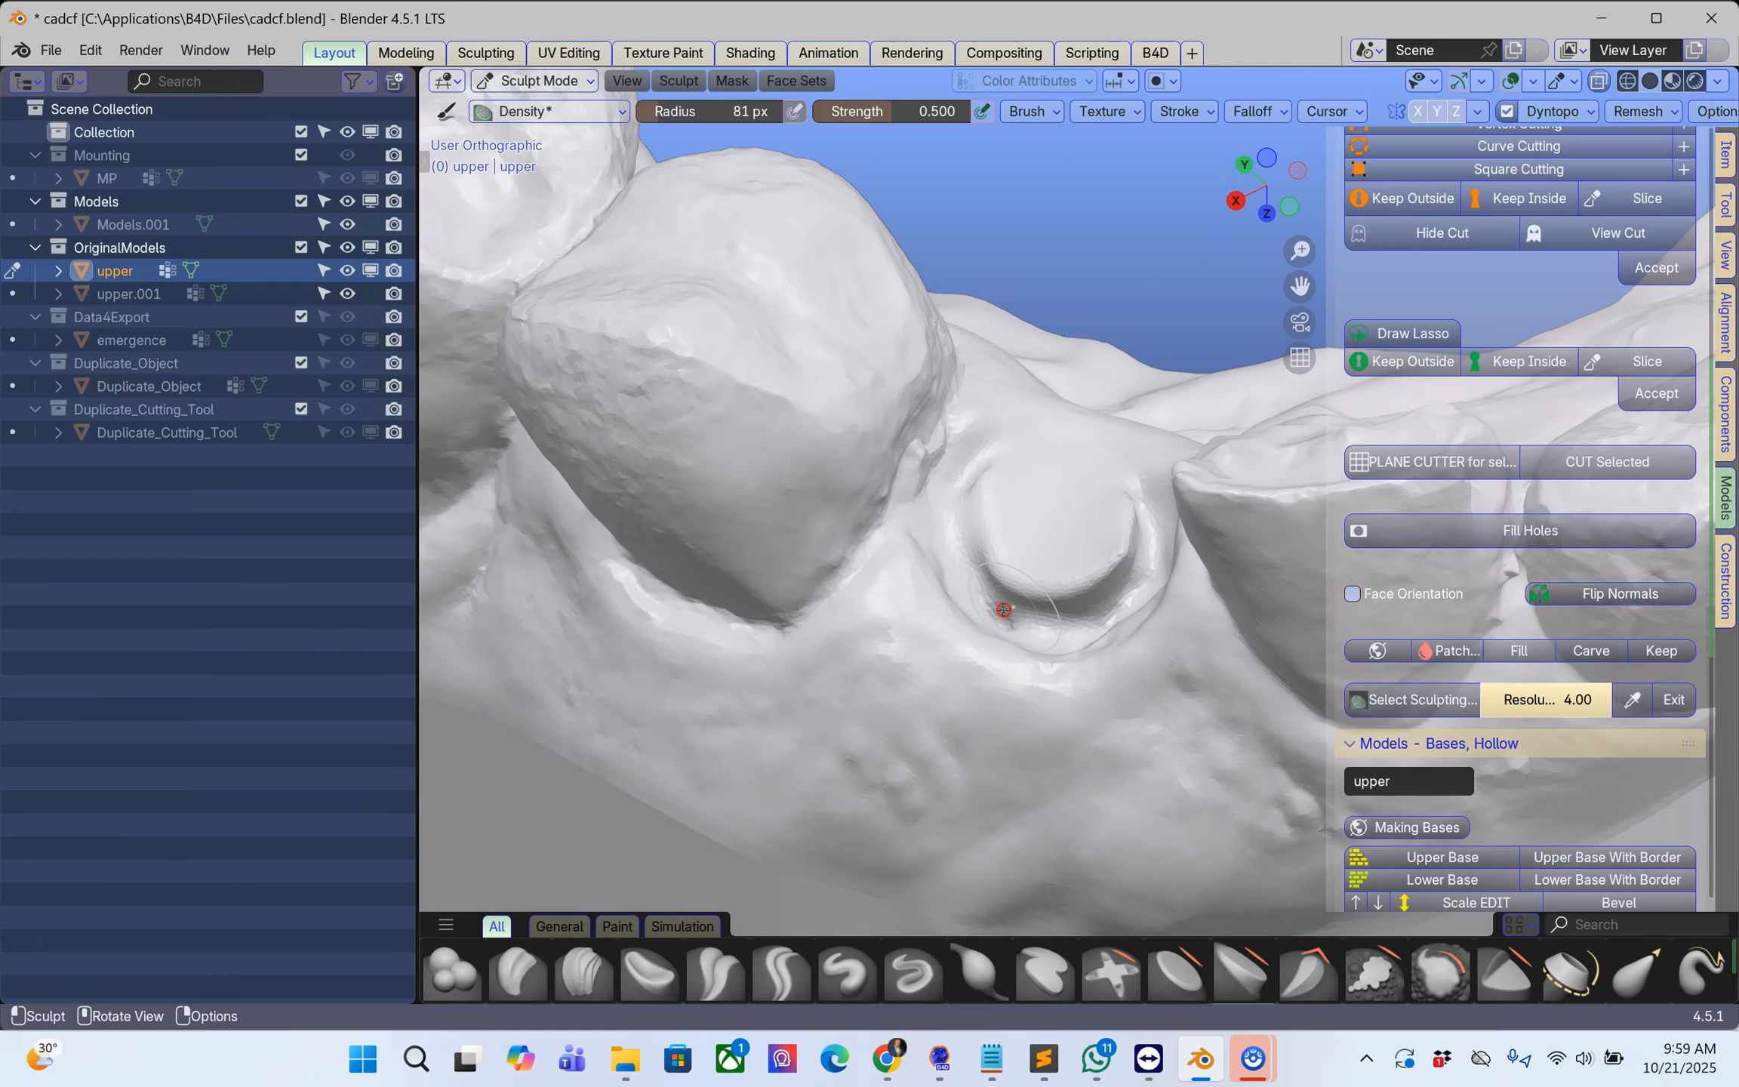
pyautogui.moveTo(1129, 577); pyautogui.dragTo(1090, 453, button='middle')
pyautogui.click(1002, 607)
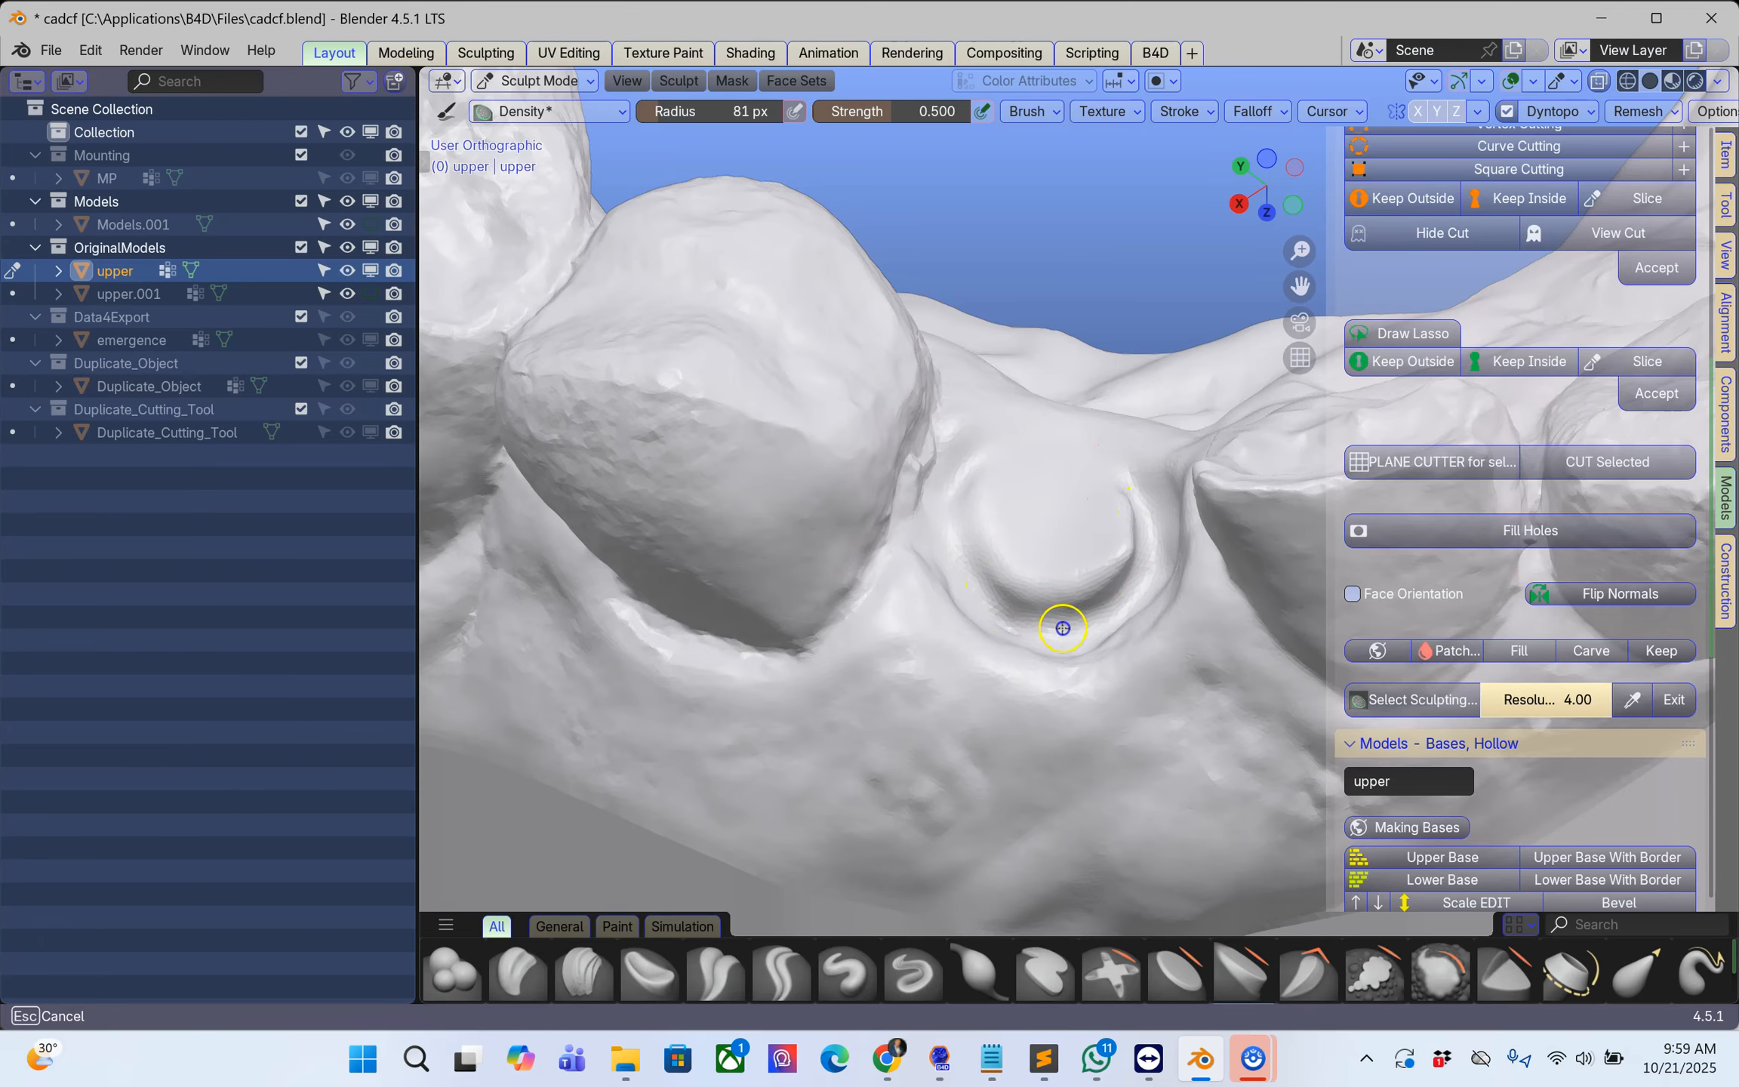
pyautogui.moveTo(997, 418); pyautogui.dragTo(1094, 578)
pyautogui.keyDown('shift'); pyautogui.moveTo(1088, 582); pyautogui.dragTo(987, 569, button='middle'); pyautogui.keyUp('shift')
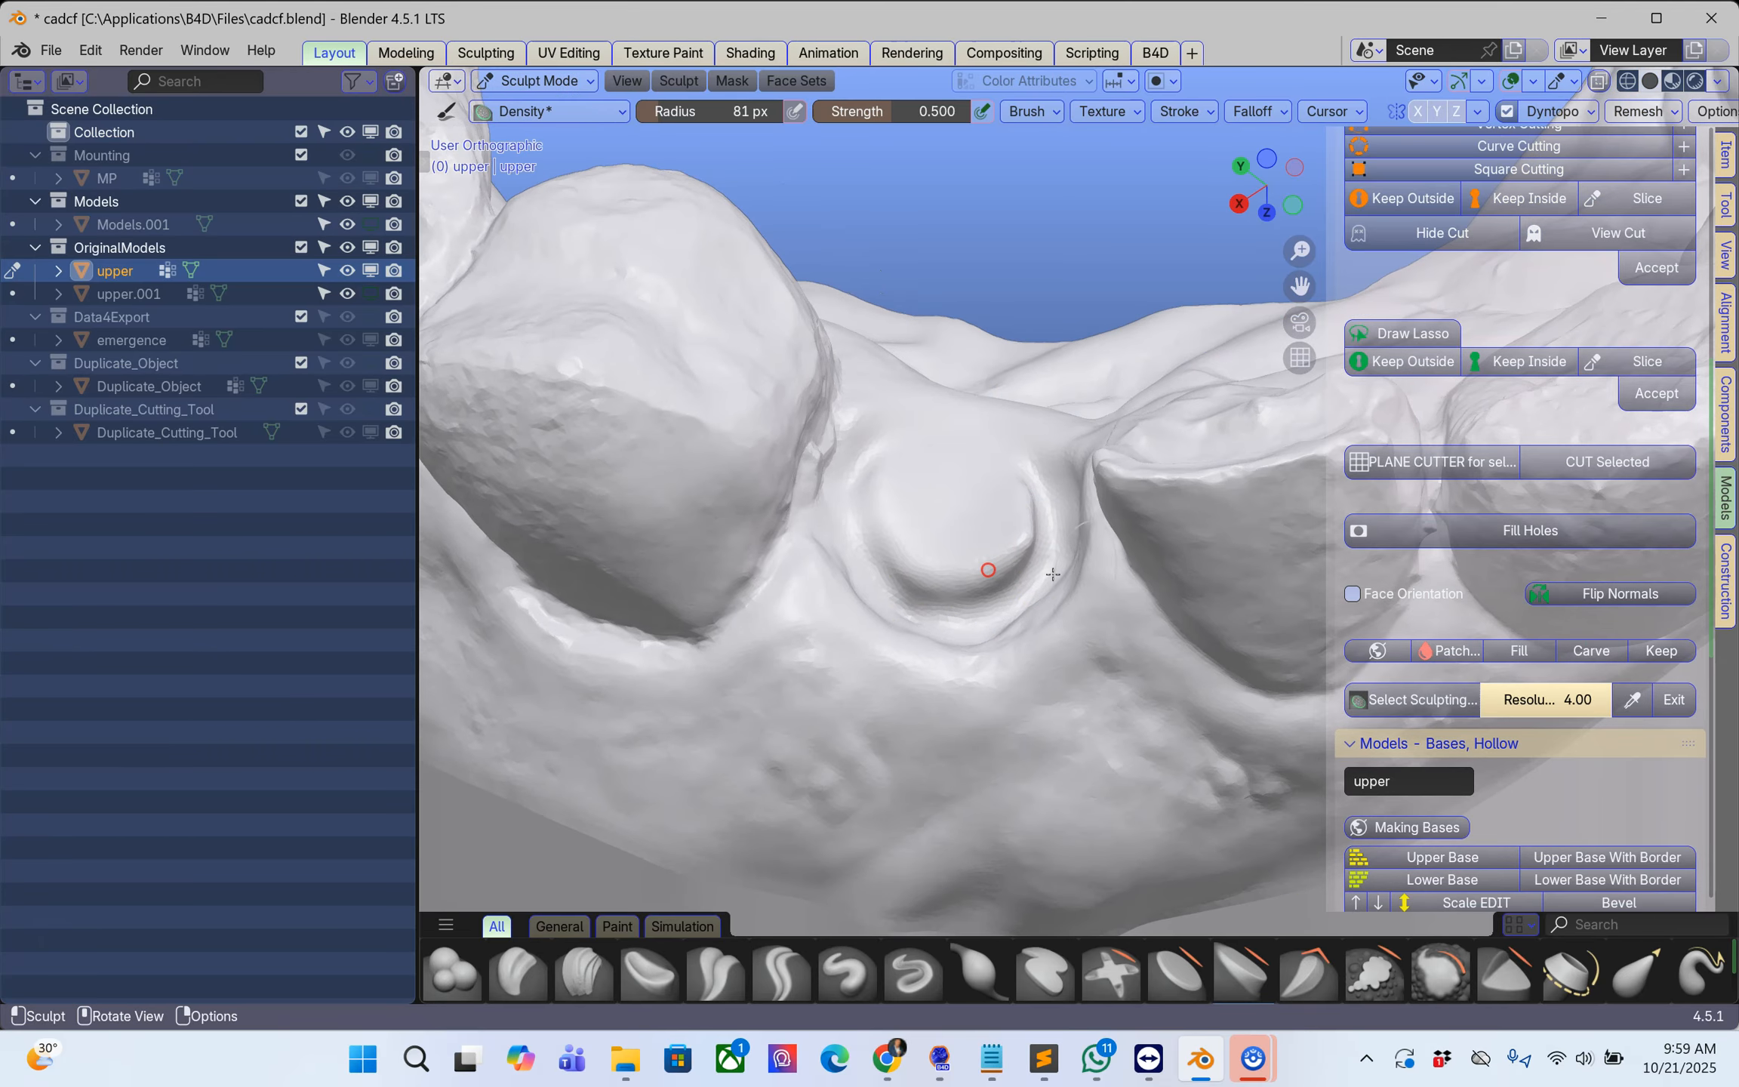
pyautogui.click(1673, 707)
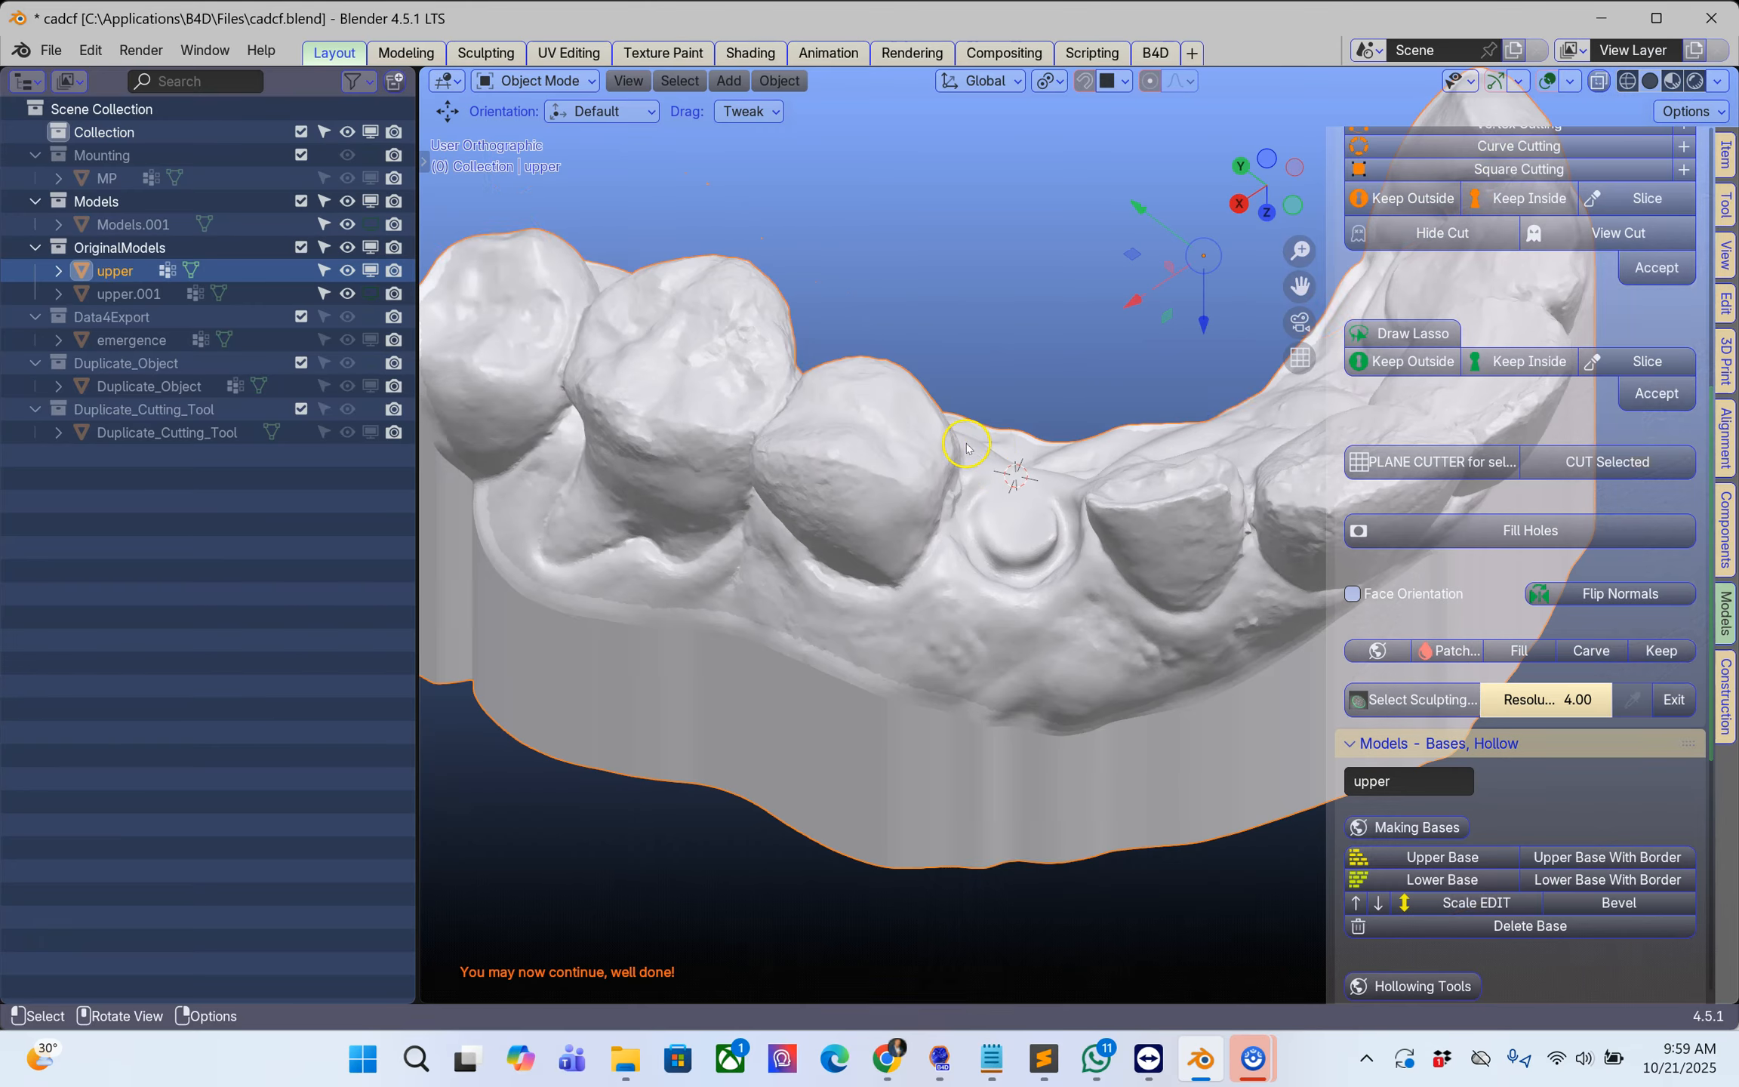
# Step: Show the separated scan body in the viewport again and select it
pyautogui.moveTo(997, 428); pyautogui.dragTo(969, 401, button='middle')
pyautogui.scroll(-2, 969, 401)
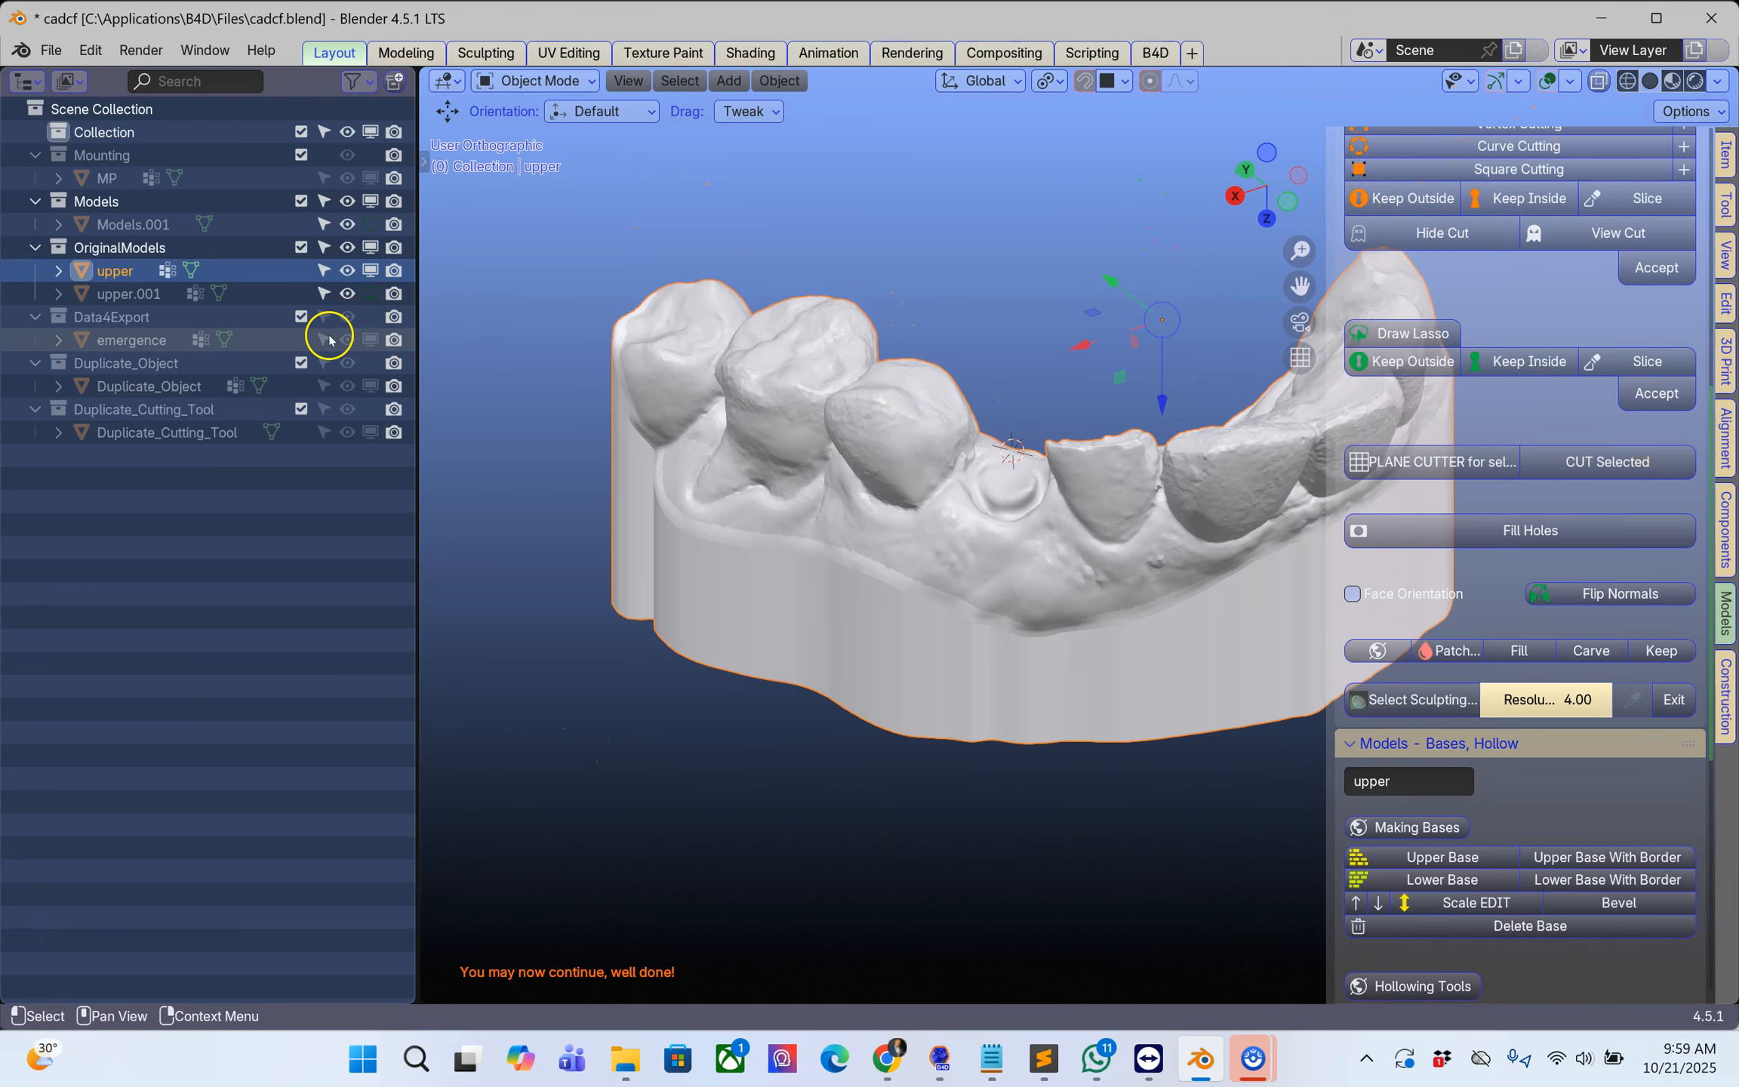
pyautogui.click(370, 294)
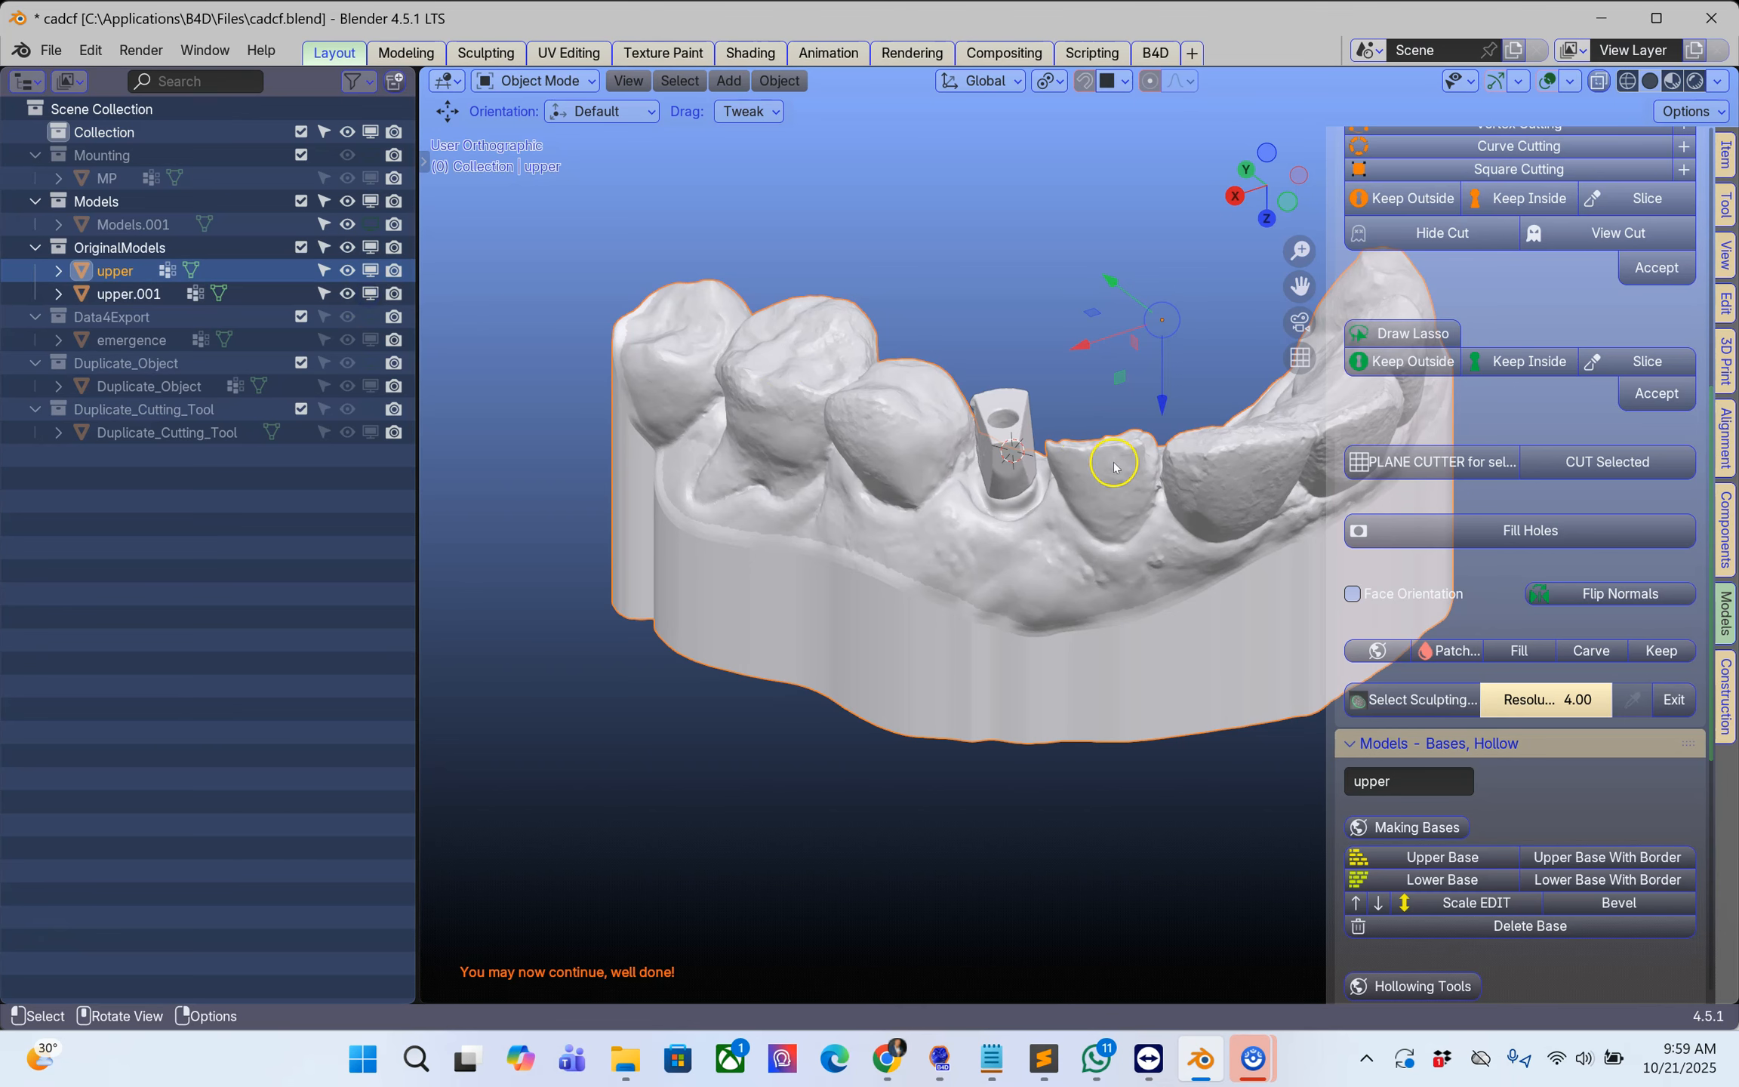
pyautogui.scroll(3, 1094, 462)
pyautogui.click(931, 480)
pyautogui.moveTo(934, 480); pyautogui.dragTo(990, 453, button='middle')
pyautogui.scroll(-2, 989, 452)
# Step: Open the implant components library and examine the separated scan body's shape from several sides against the library scan body
pyautogui.click(1725, 551)
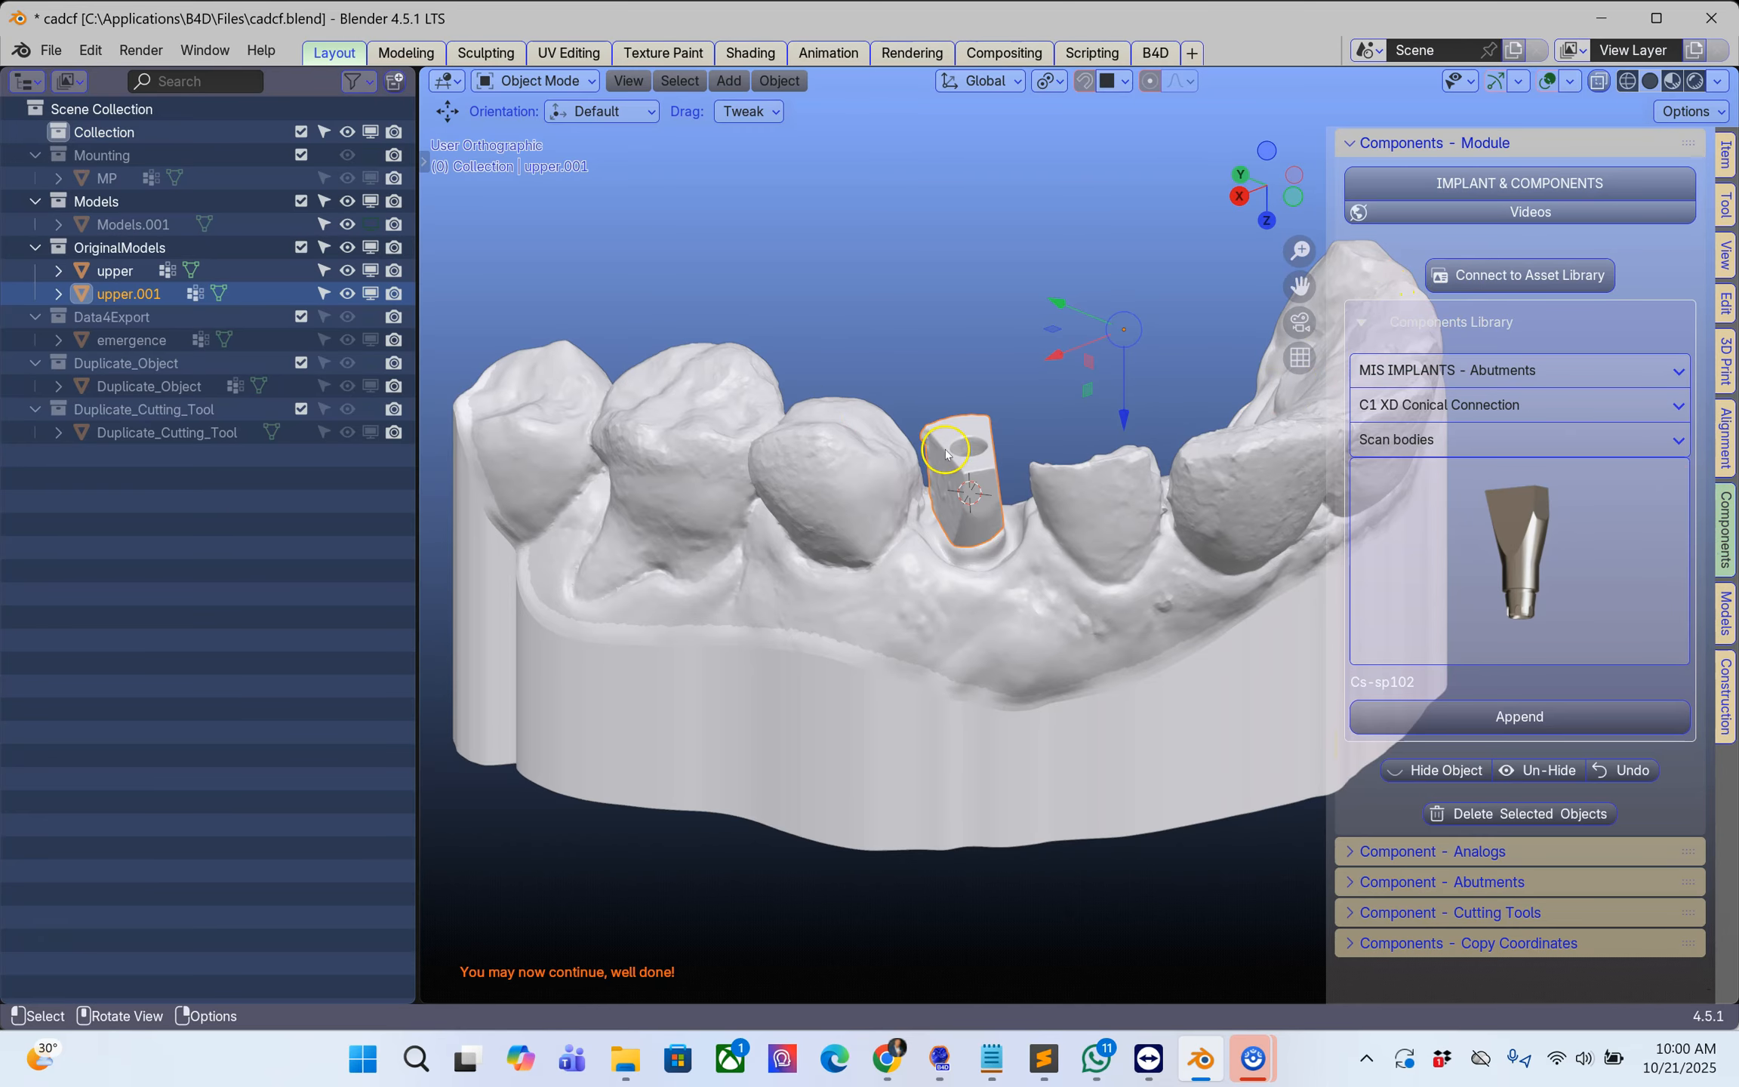
pyautogui.moveTo(1087, 453); pyautogui.dragTo(849, 463, button='middle')
pyautogui.scroll(3, 807, 517)
pyautogui.scroll(2, 807, 514)
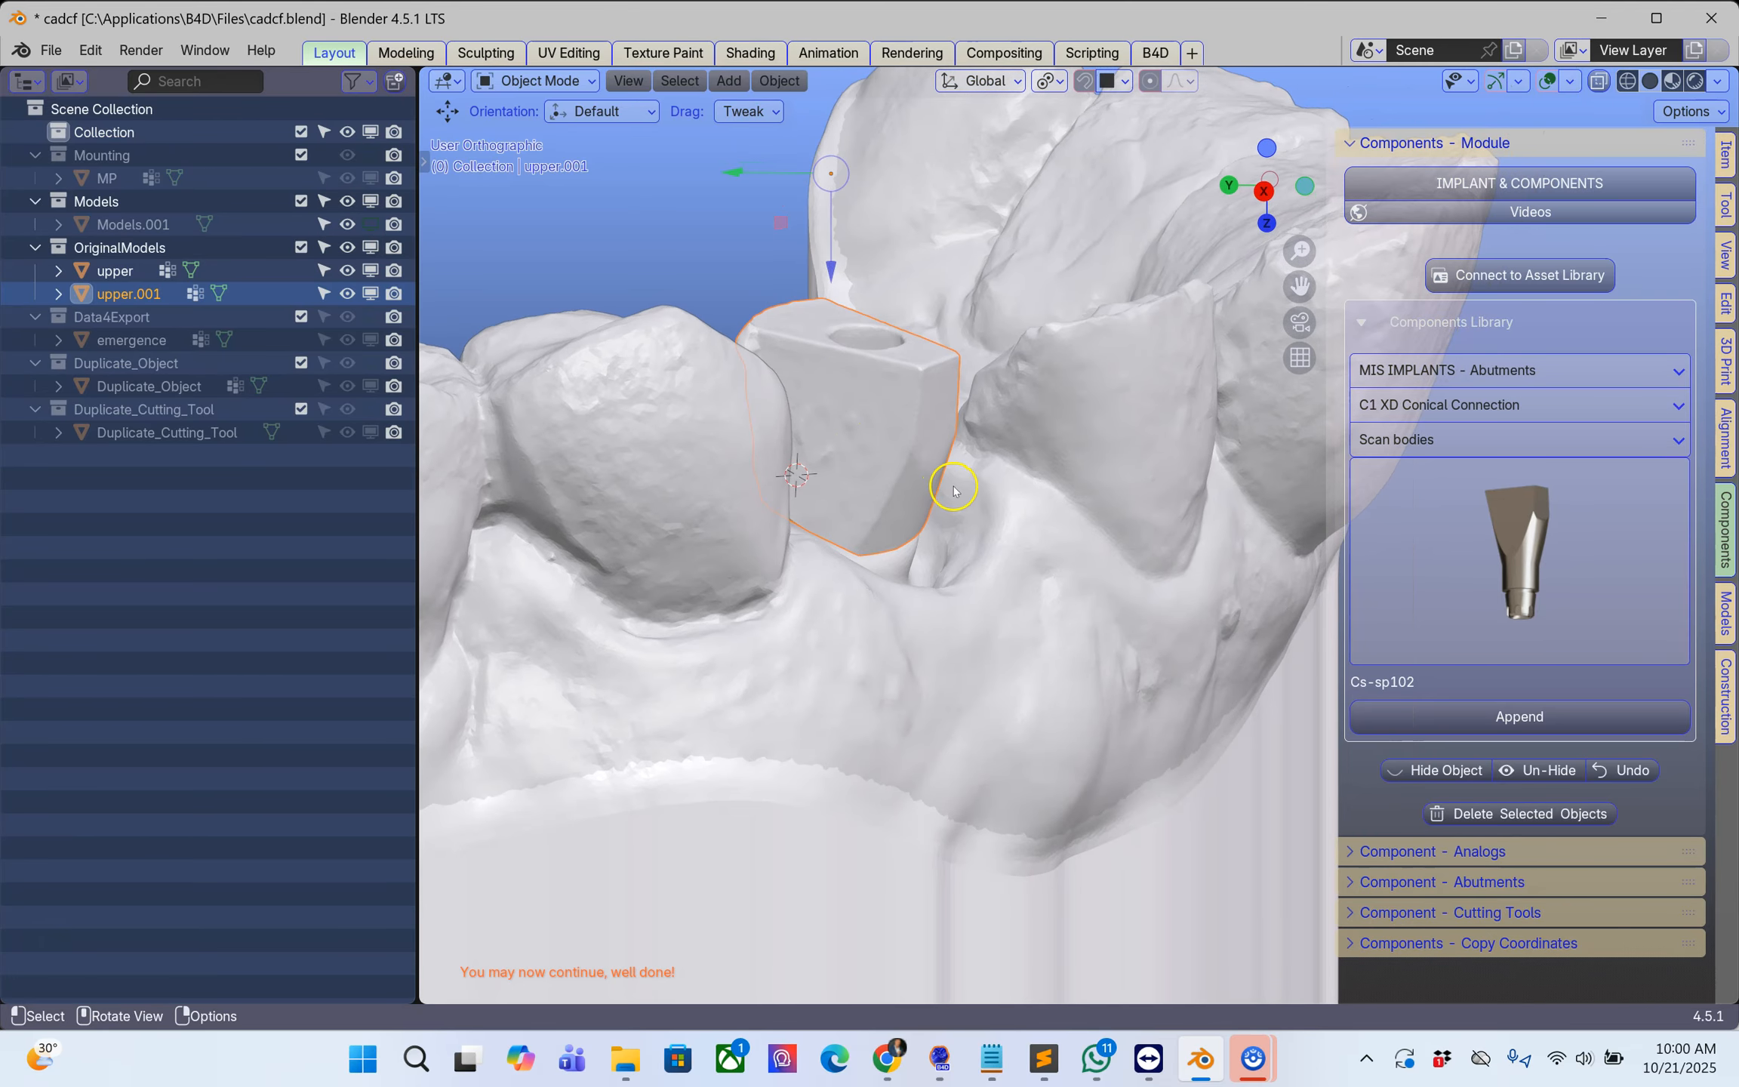
pyautogui.scroll(3, 751, 492)
pyautogui.moveTo(734, 449); pyautogui.dragTo(757, 534, button='middle')
pyautogui.click(696, 432)
pyautogui.scroll(-3, 717, 449)
pyautogui.moveTo(1001, 485)
pyautogui.mouseDown(button='middle')
pyautogui.moveTo(822, 434)
pyautogui.moveTo(858, 373)
pyautogui.moveTo(855, 415)
pyautogui.moveTo(985, 458)
pyautogui.mouseUp(button='middle')
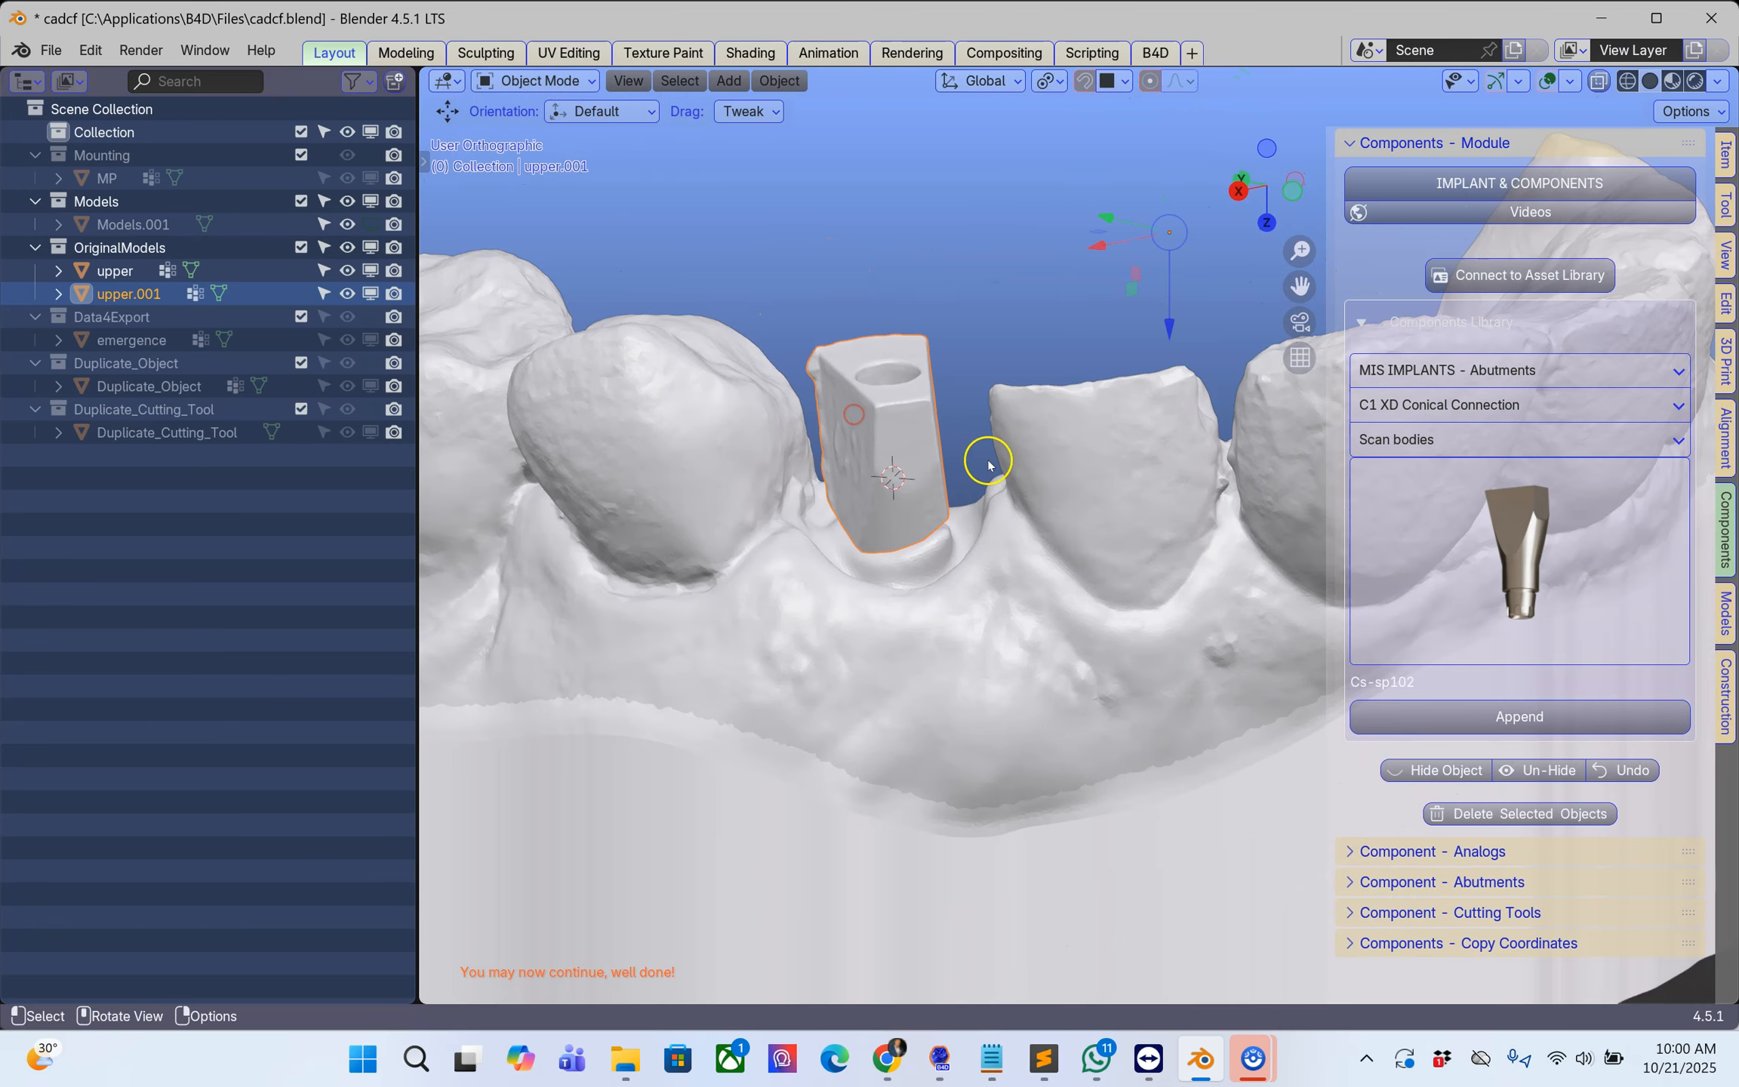
# Step: Append the Cs-sp102 scan body from the MIS IMPLANTS - Abutments library, C1 XD Conical Connection
pyautogui.click(1497, 534)
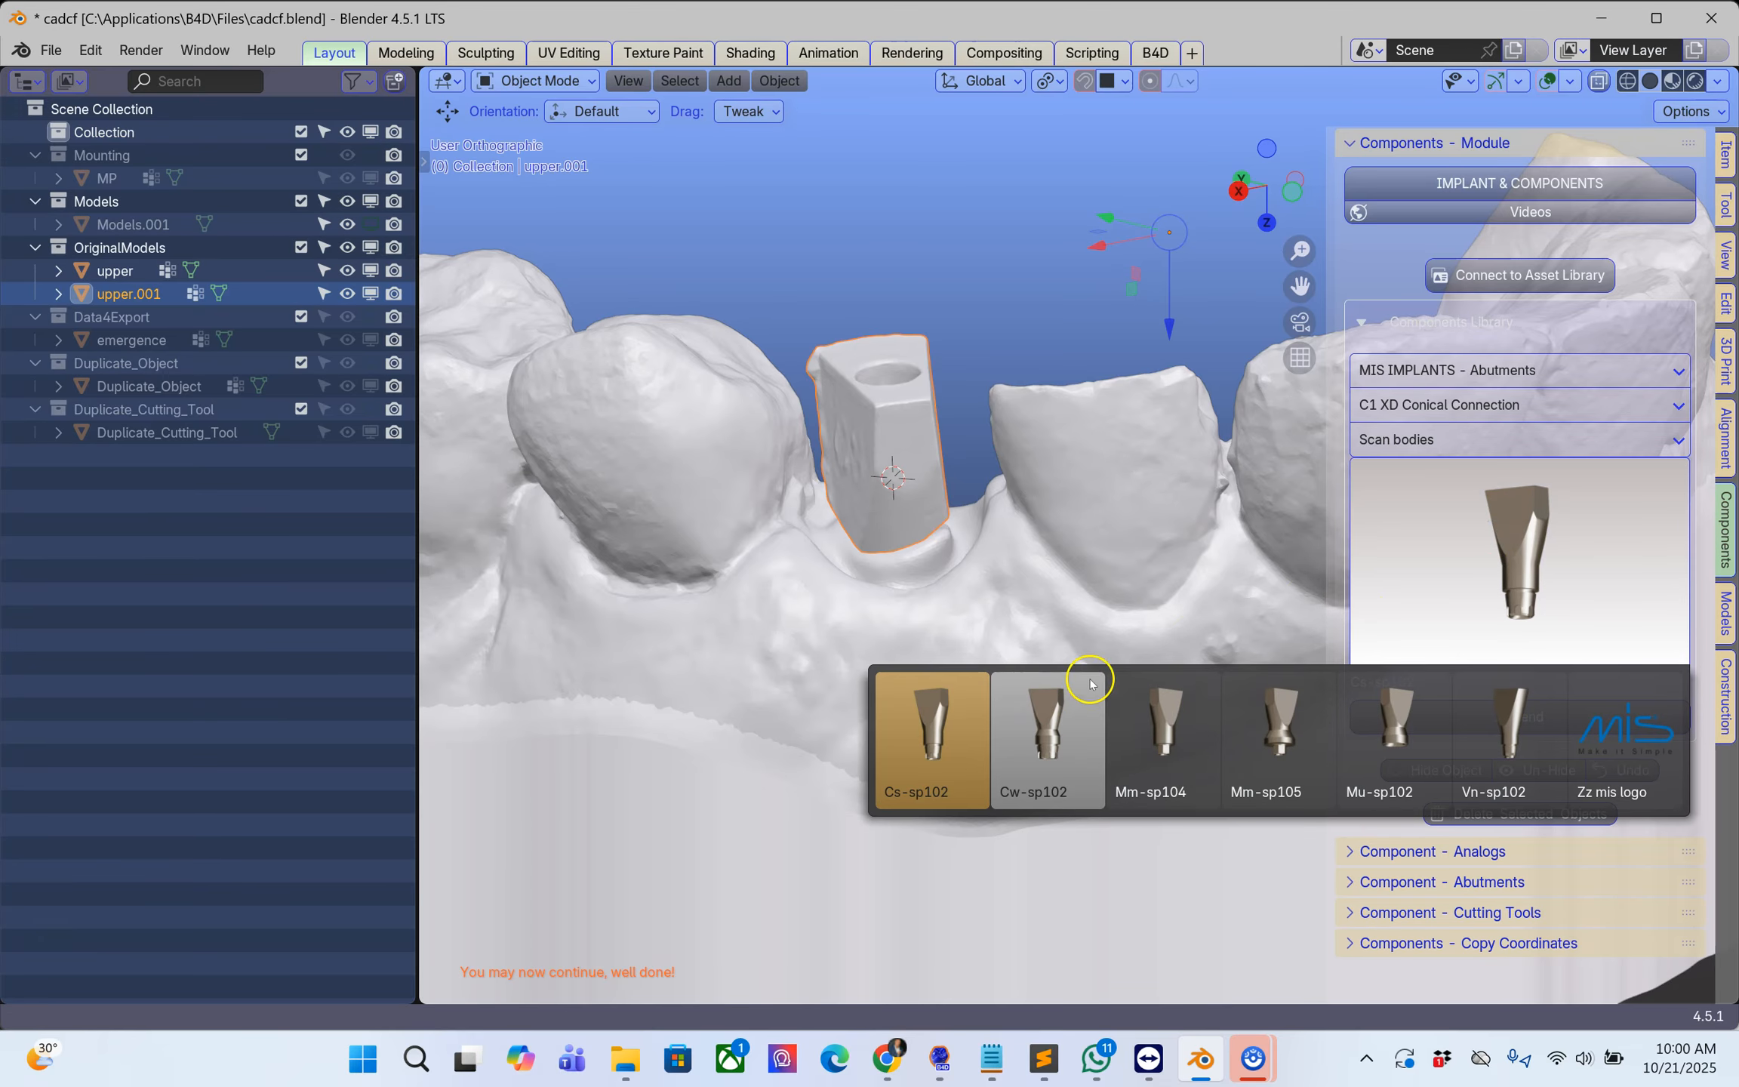
pyautogui.click(938, 723)
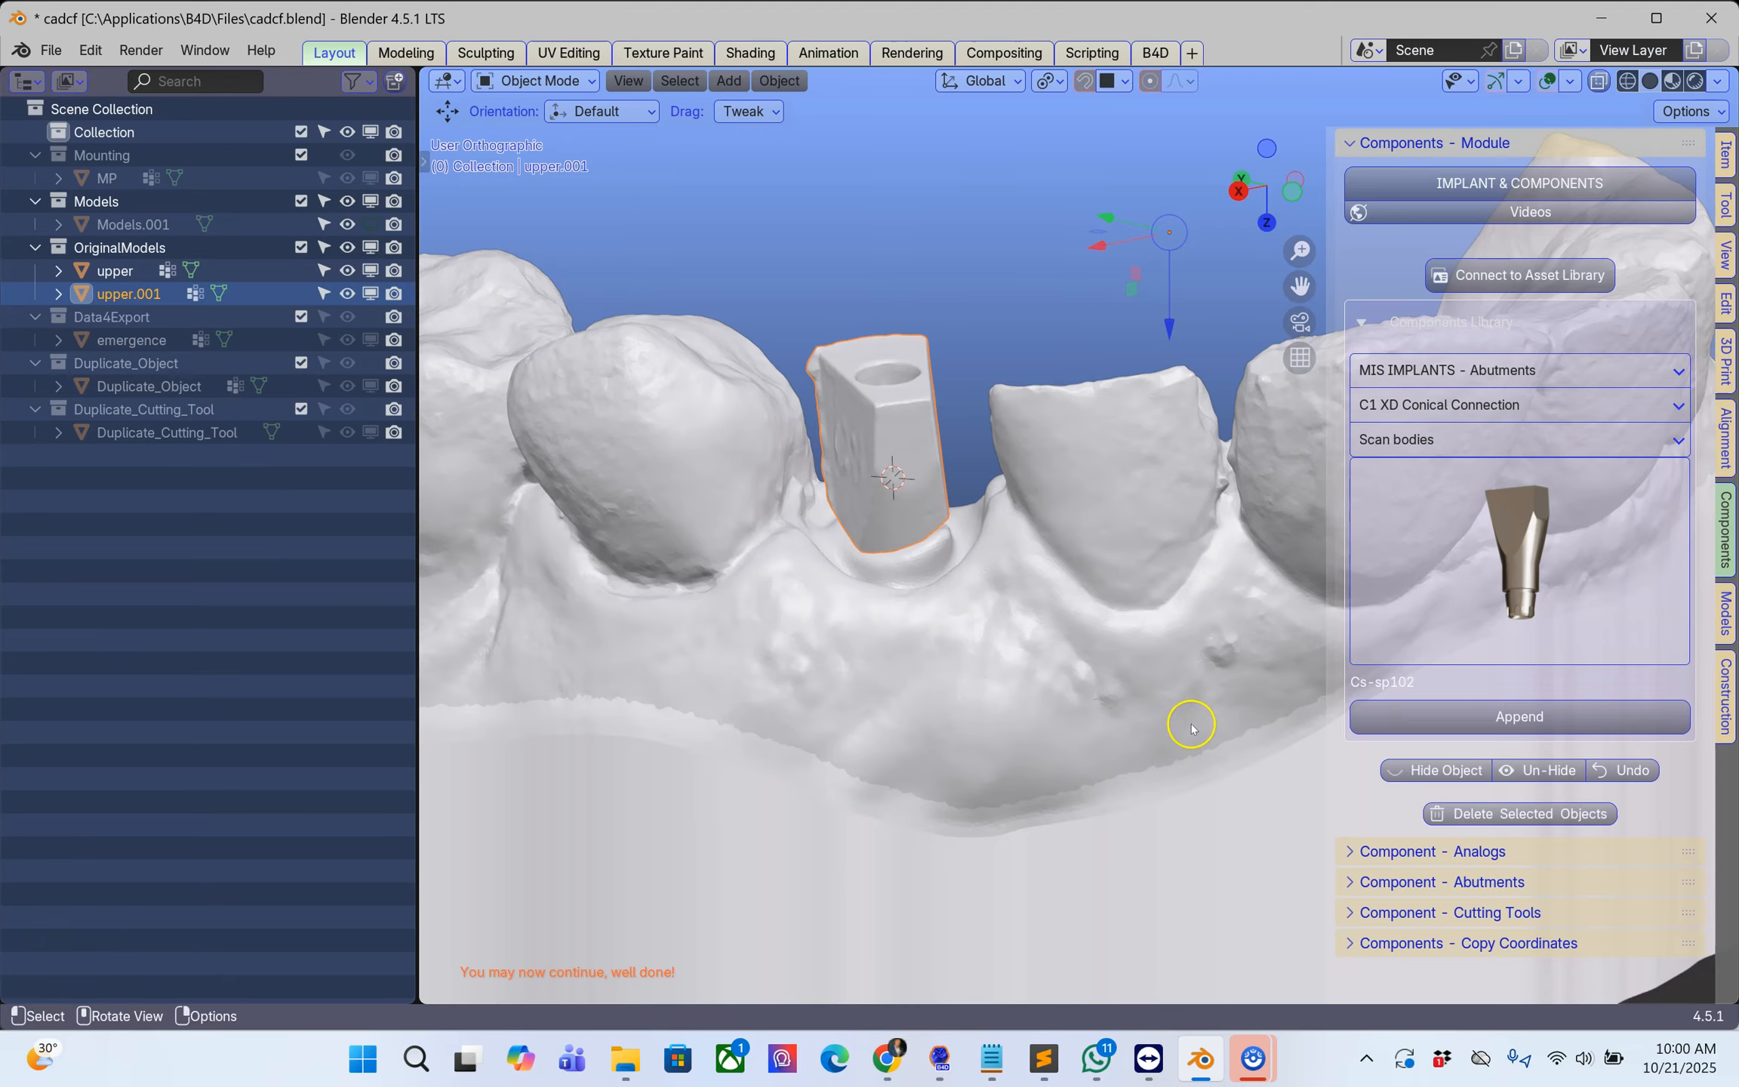
pyautogui.click(1519, 716)
pyautogui.moveTo(1131, 543); pyautogui.dragTo(1183, 573, button='middle')
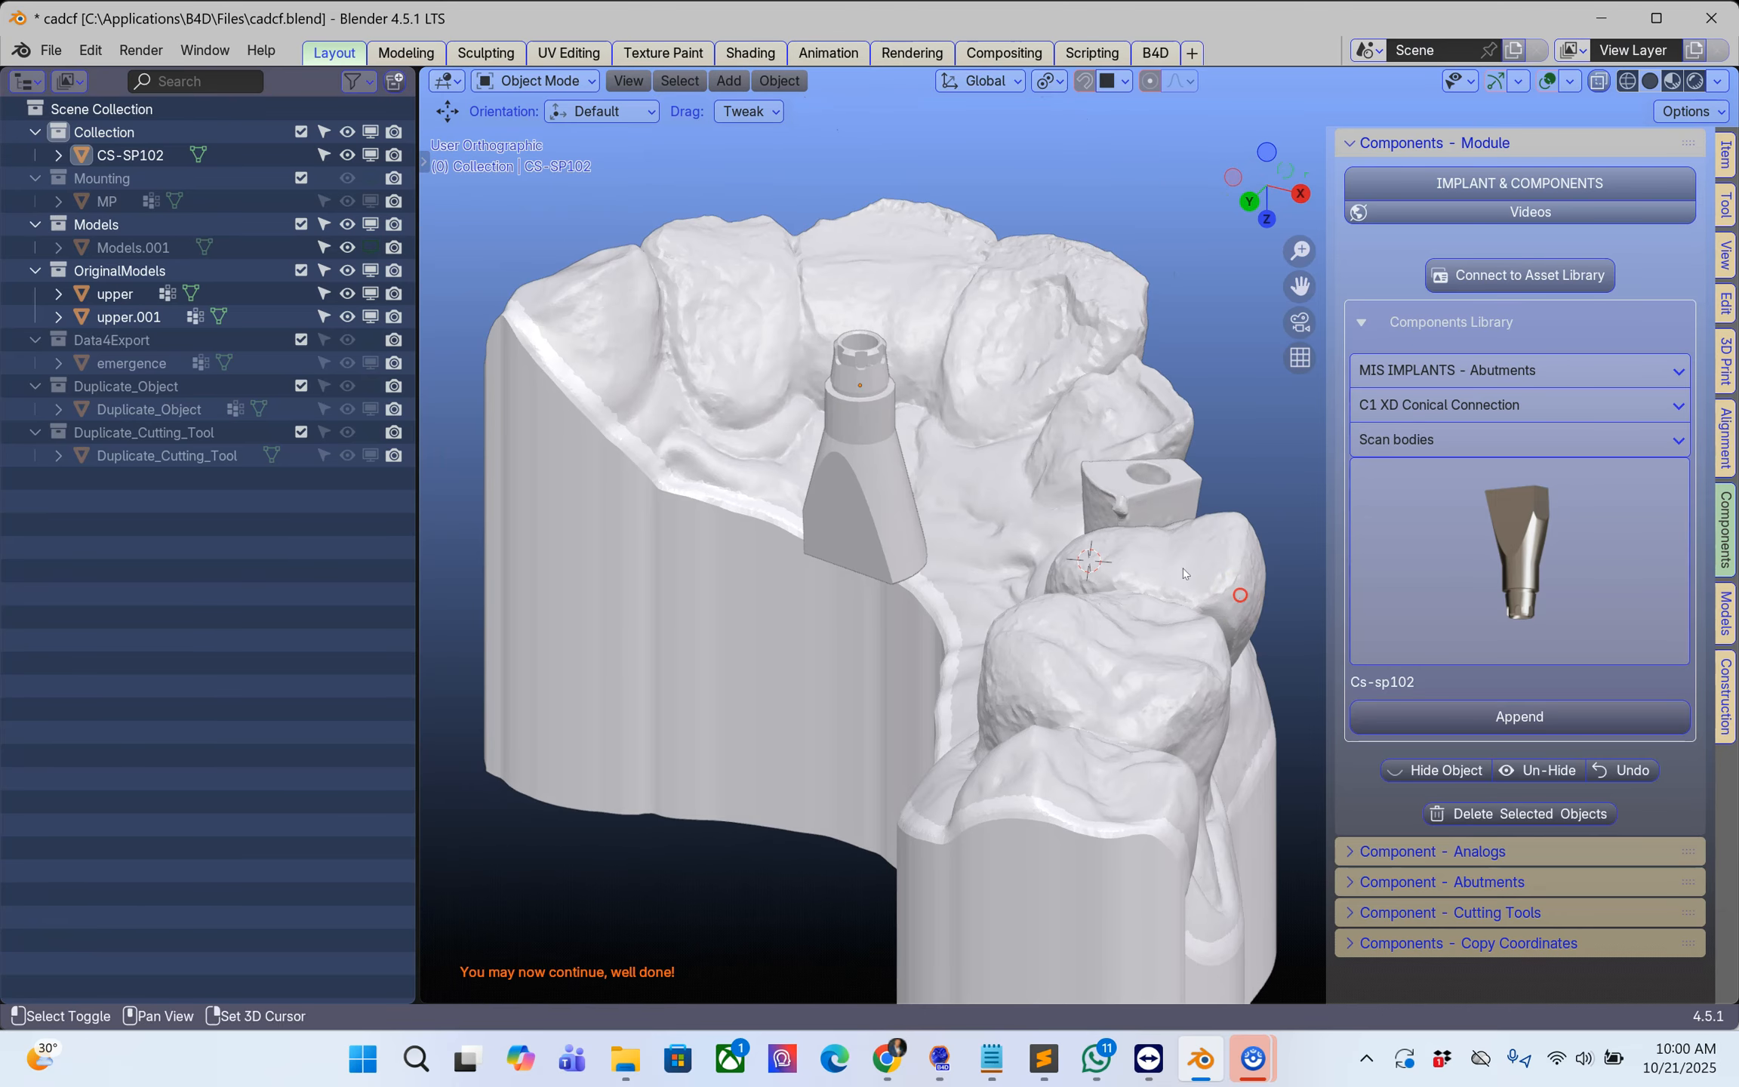
# Step: Select the appended library scan body and compare its shape with the scanned scan body from several sides
pyautogui.click(866, 528)
pyautogui.scroll(3, 867, 528)
pyautogui.moveTo(867, 528); pyautogui.dragTo(749, 599, button='middle')
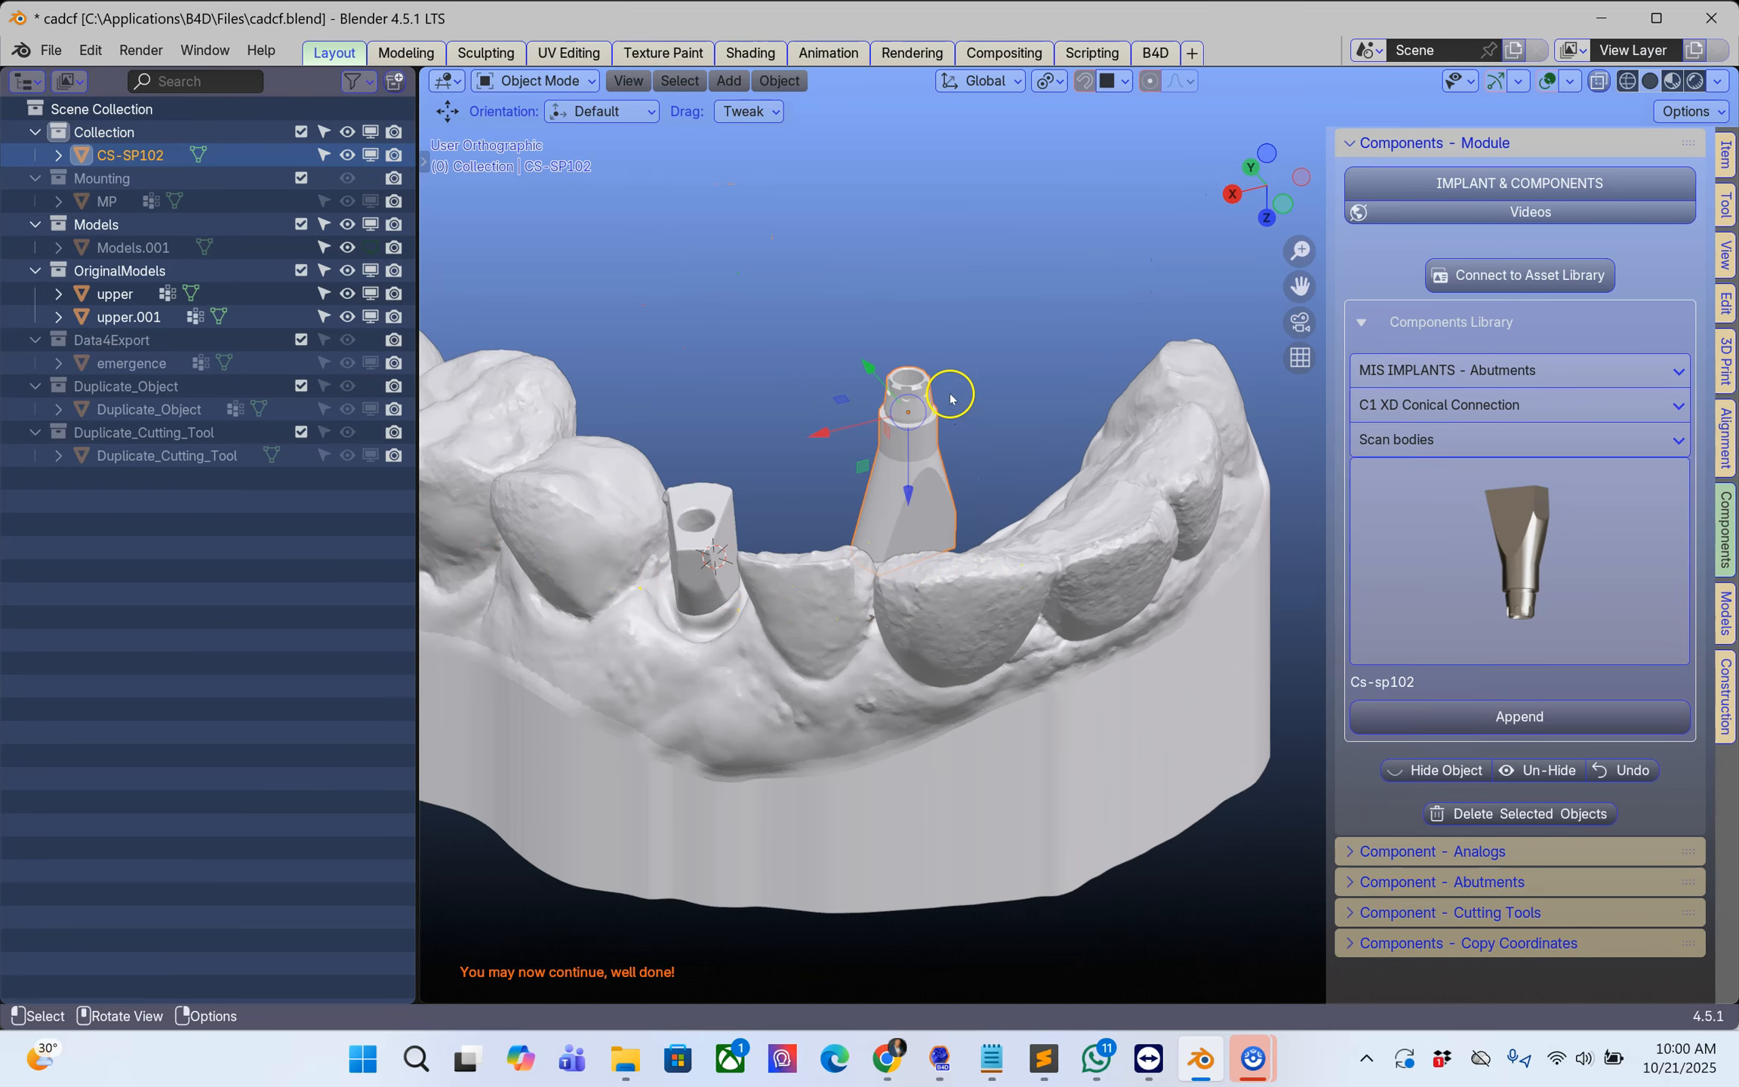
pyautogui.moveTo(892, 560); pyautogui.dragTo(960, 356, button='middle')
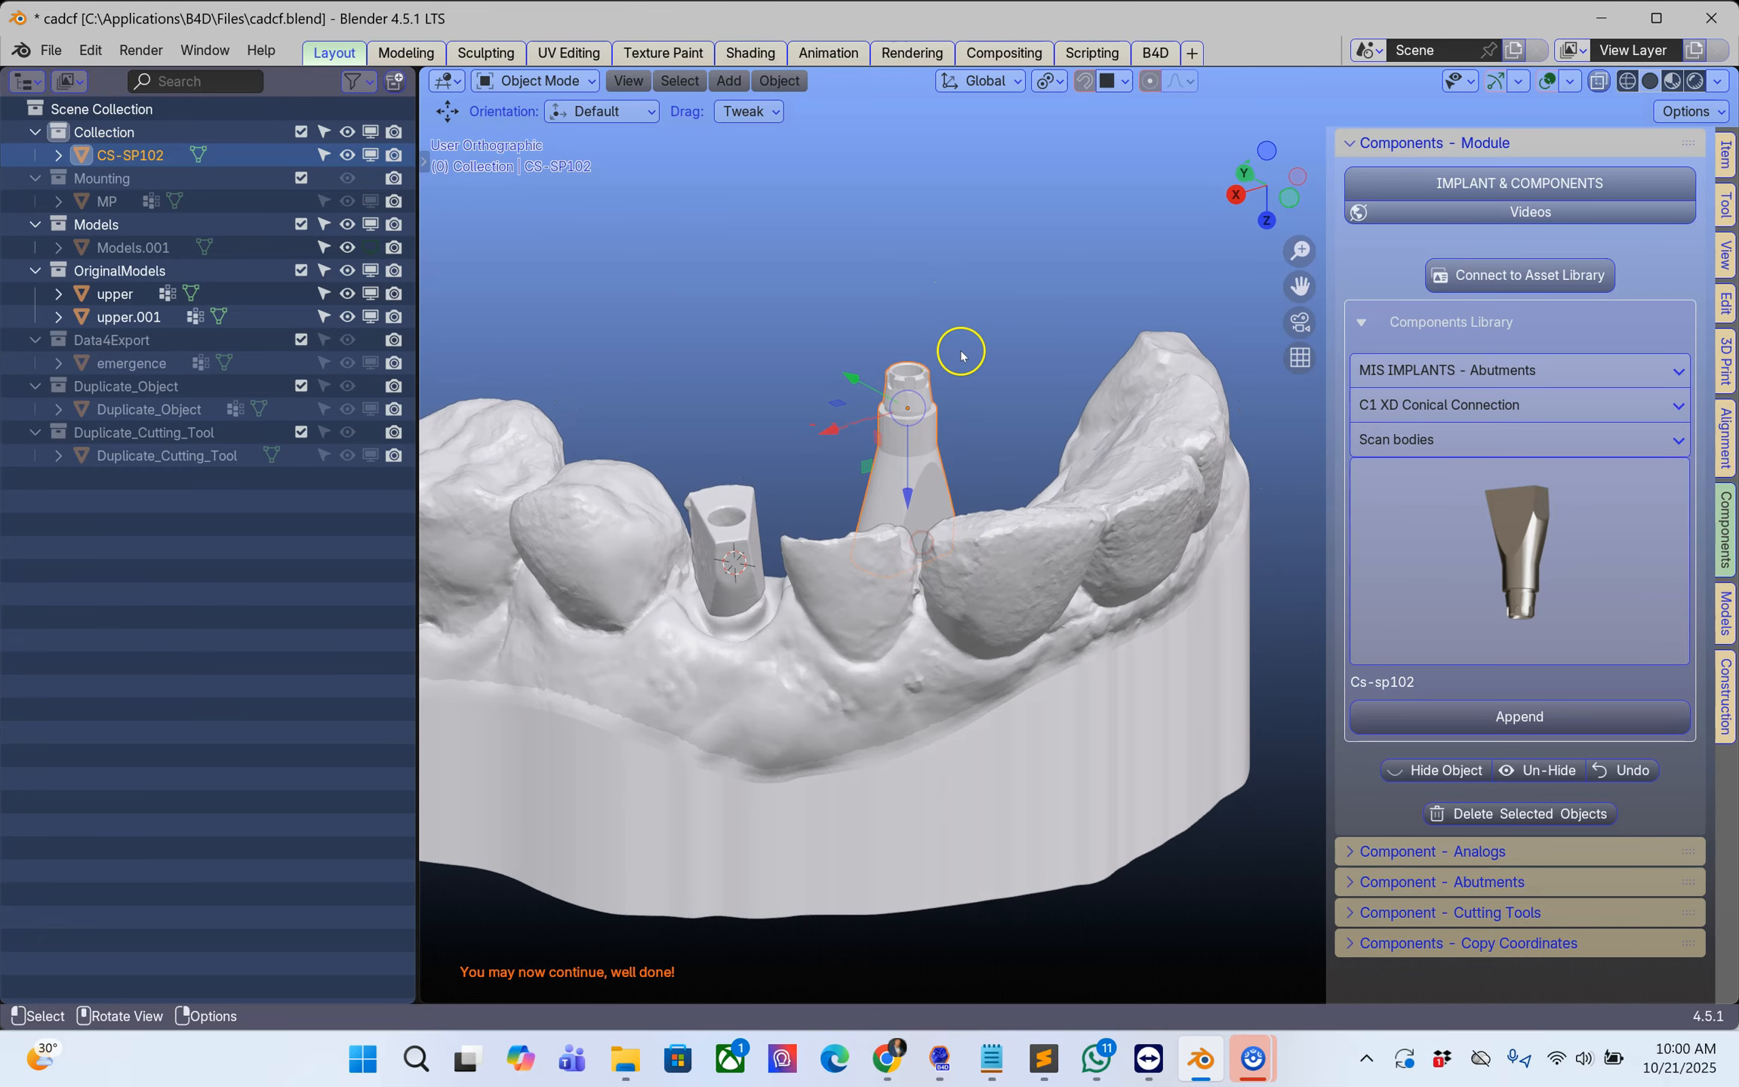
pyautogui.moveTo(903, 566); pyautogui.dragTo(899, 512, button='middle')
pyautogui.click(977, 420)
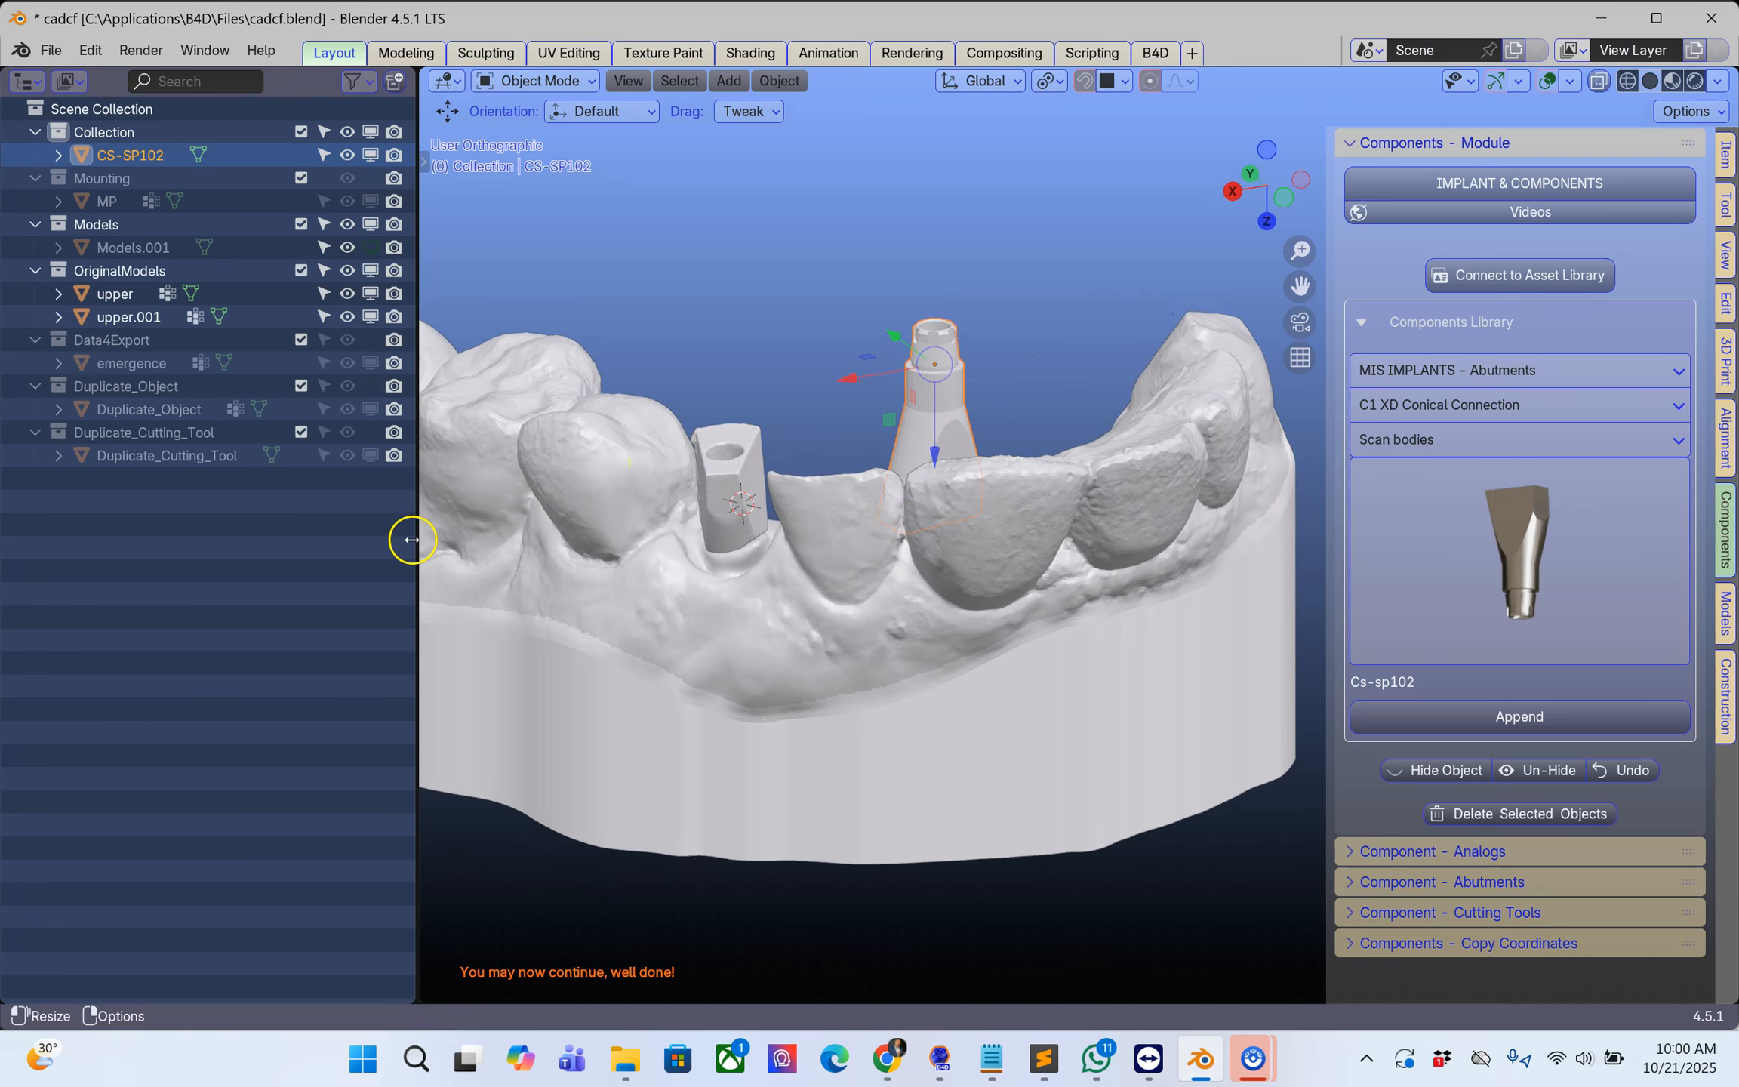
pyautogui.moveTo(951, 438); pyautogui.dragTo(1035, 448, button='middle')
# Step: Hide the upper arch model and select the separated scan body
pyautogui.click(729, 593)
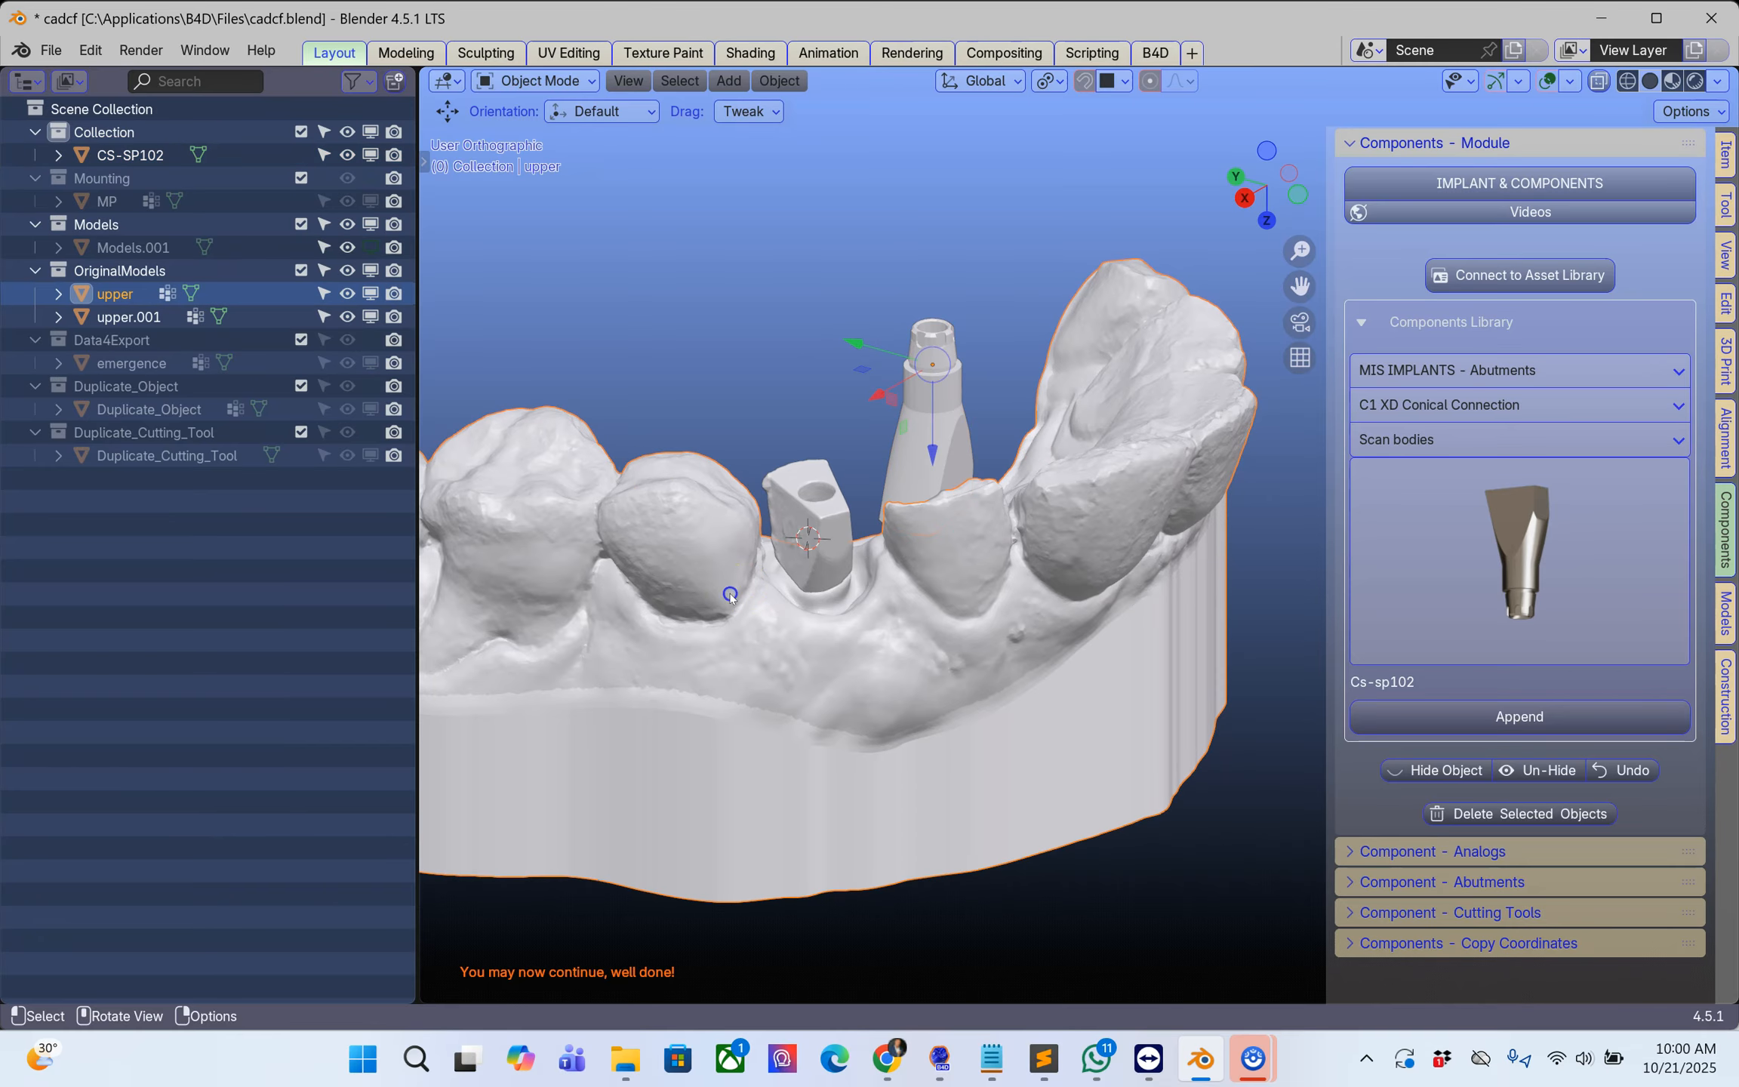
pyautogui.click(370, 293)
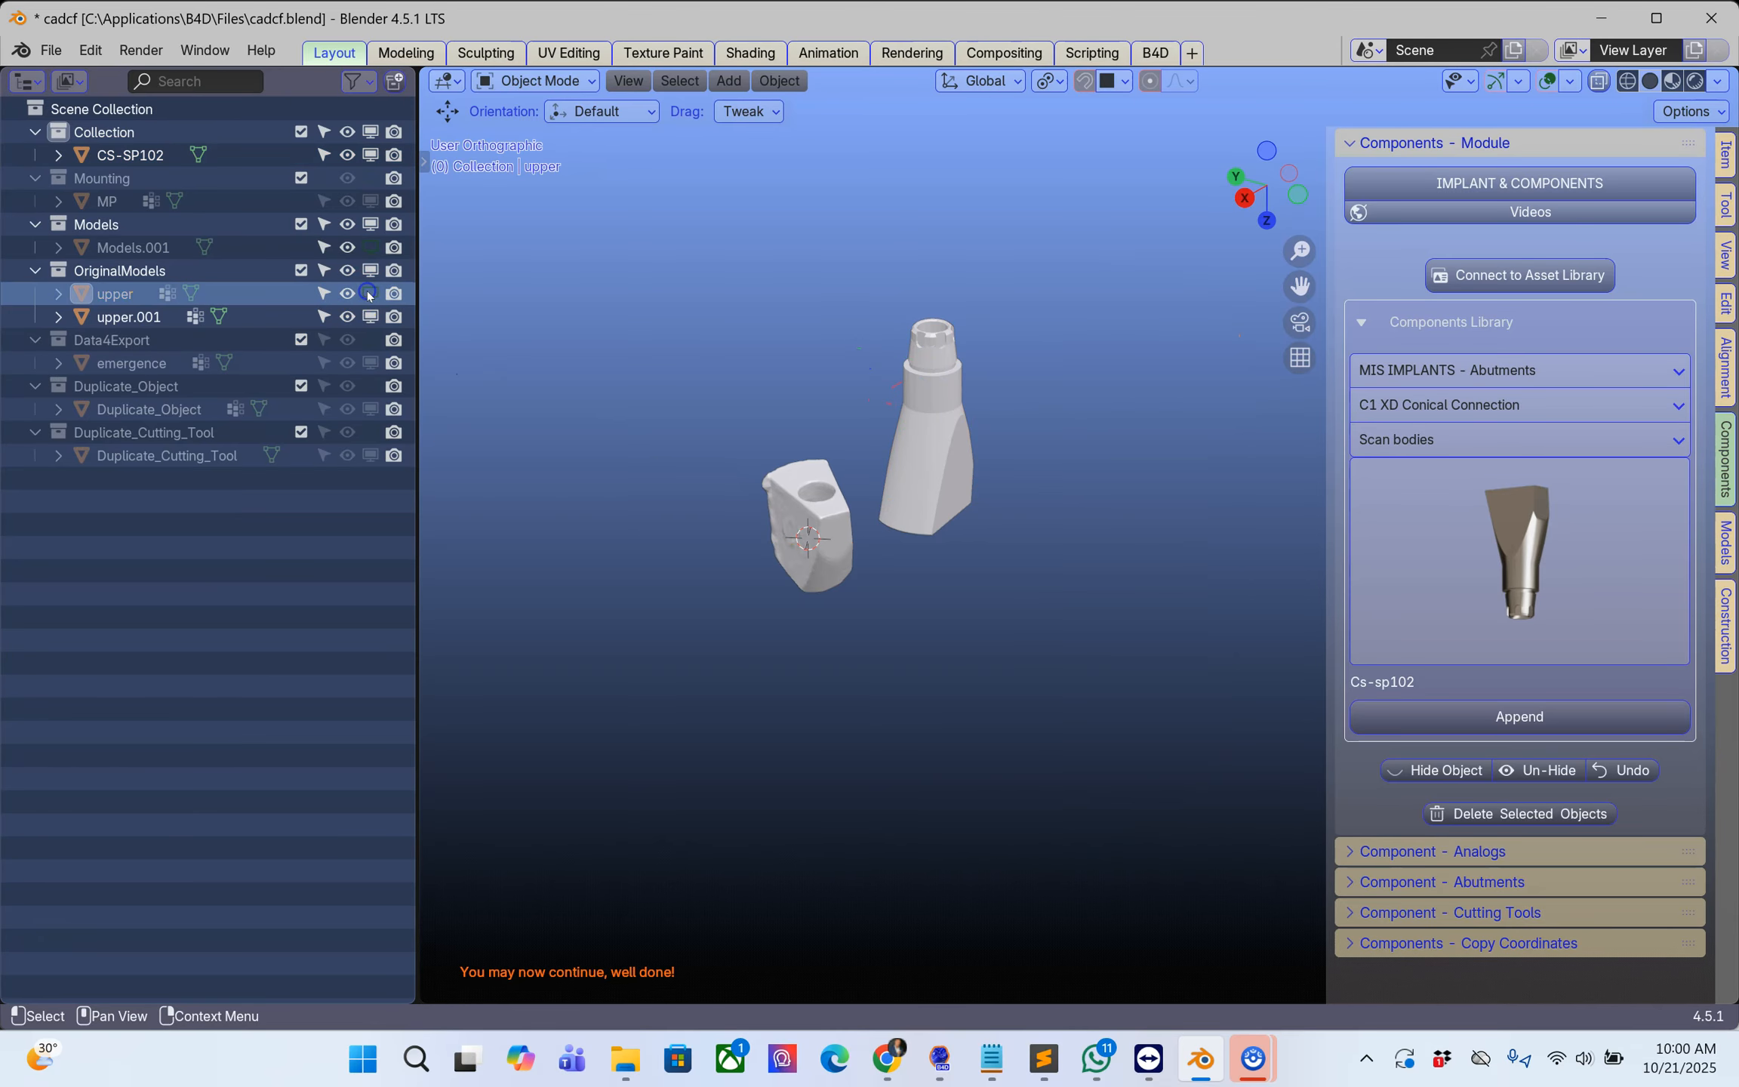
pyautogui.click(792, 502)
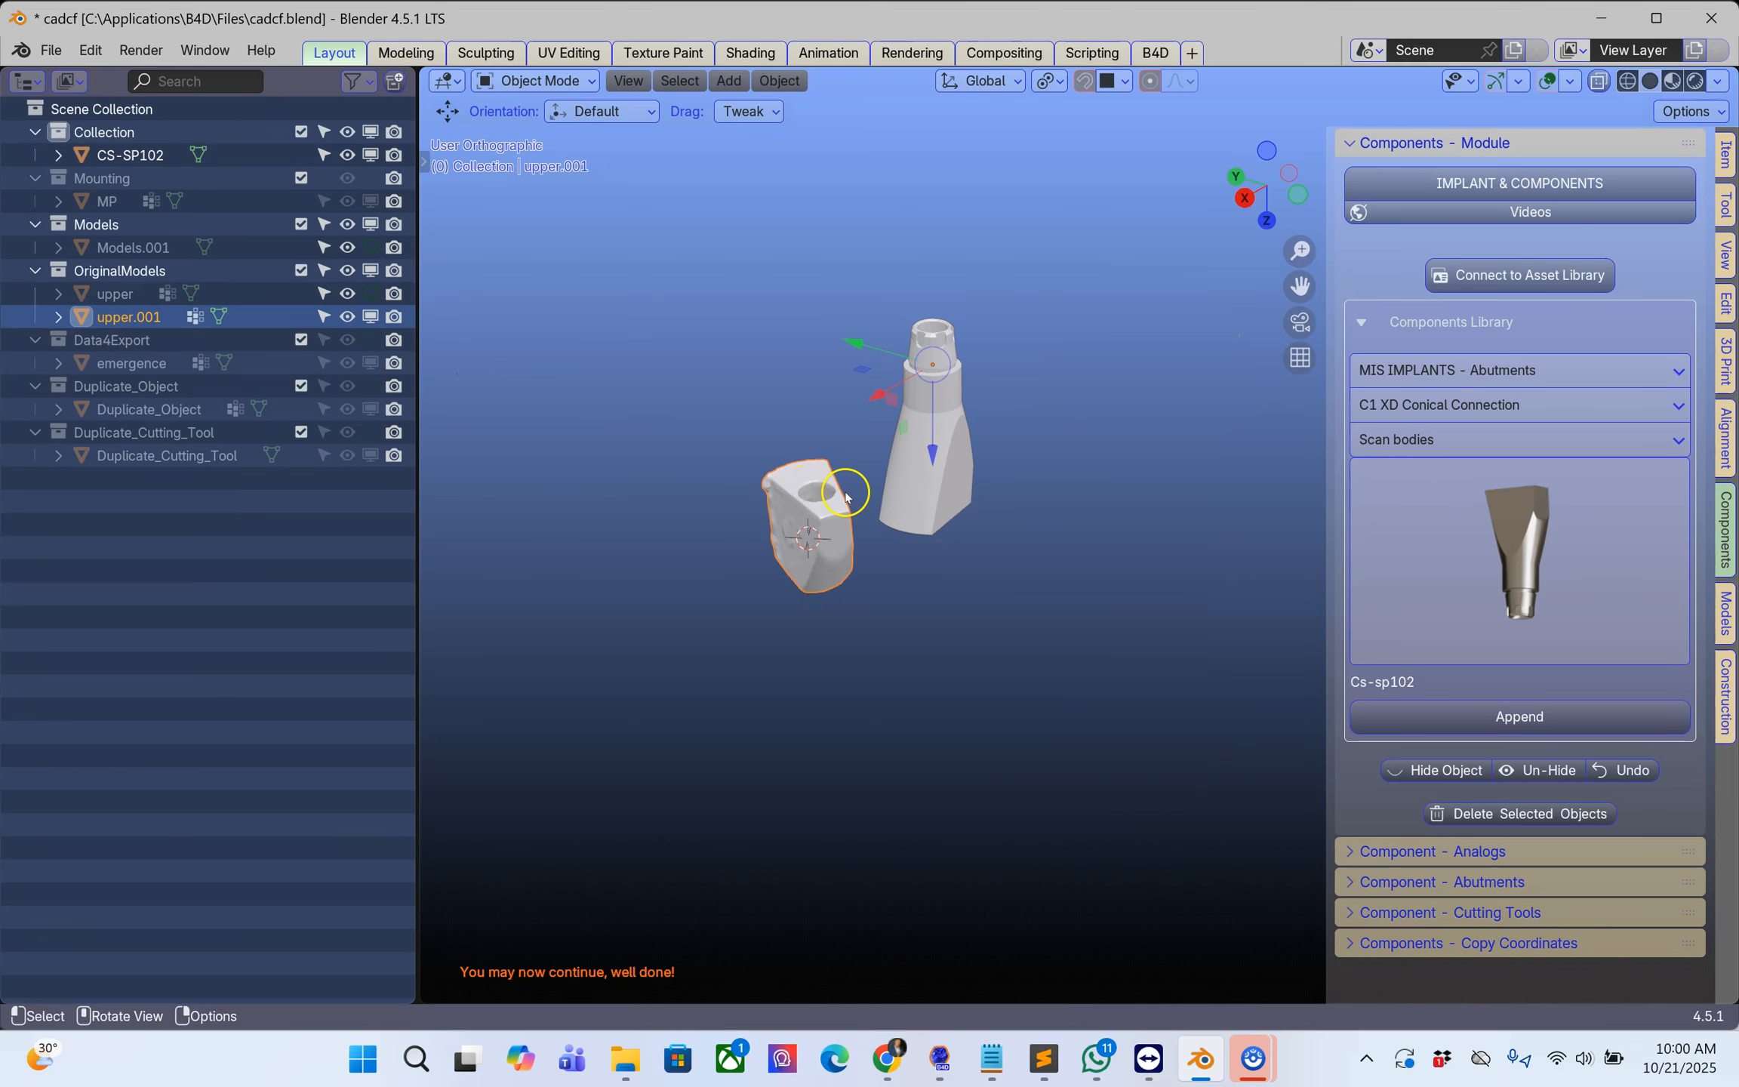
# Step: Add a blue colour to the appended CS-SP102 scan body
pyautogui.click(950, 500)
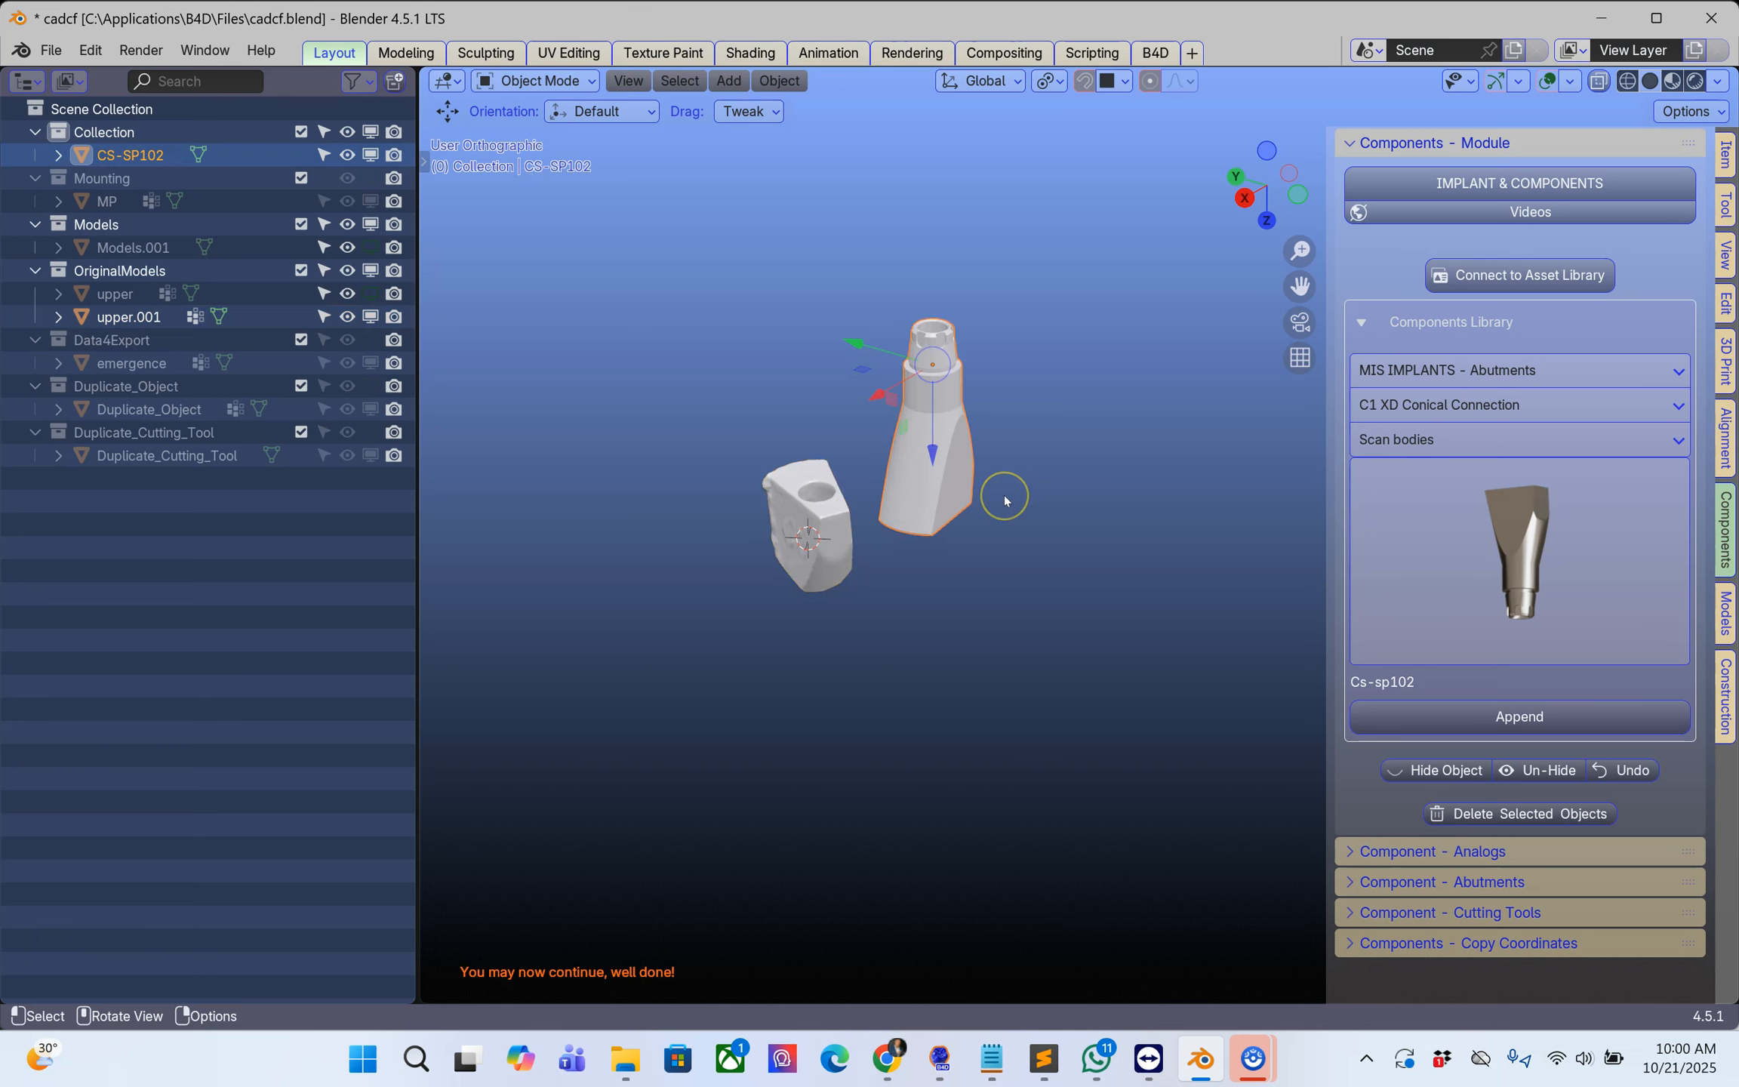
pyautogui.scroll(3, 1003, 498)
pyautogui.scroll(-2, 1004, 494)
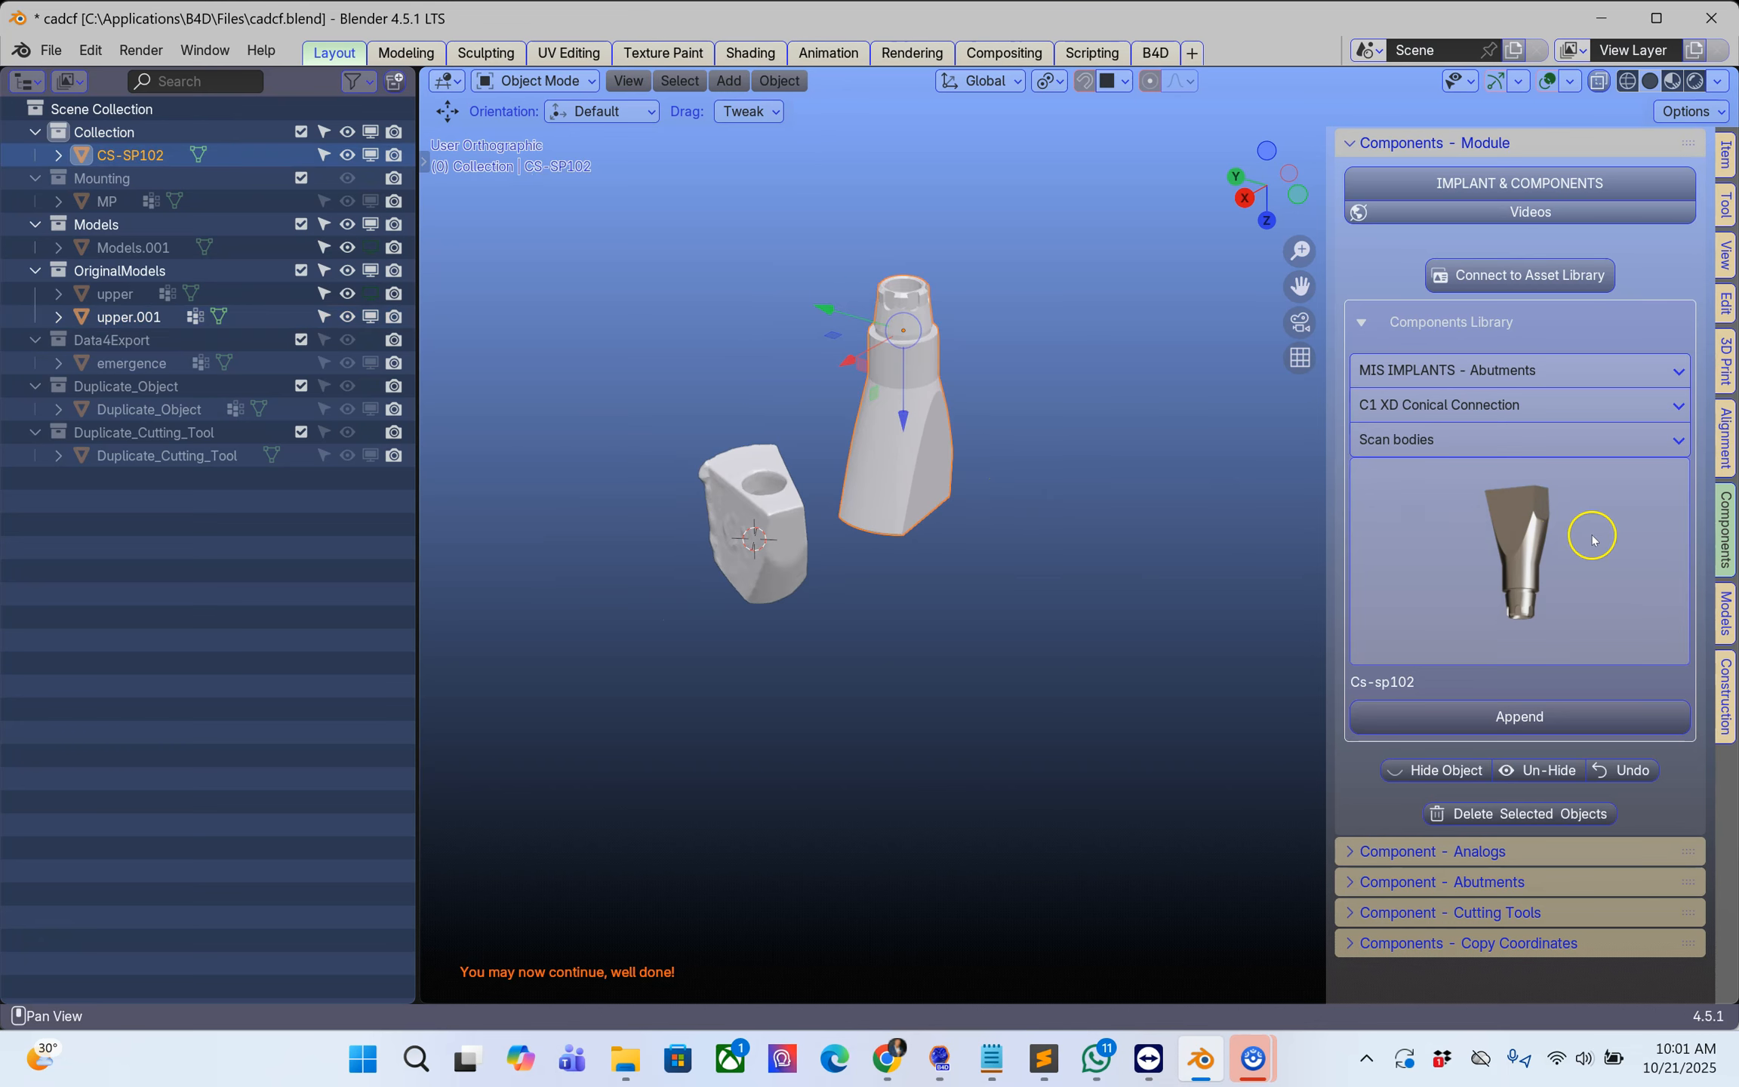
pyautogui.click(1725, 612)
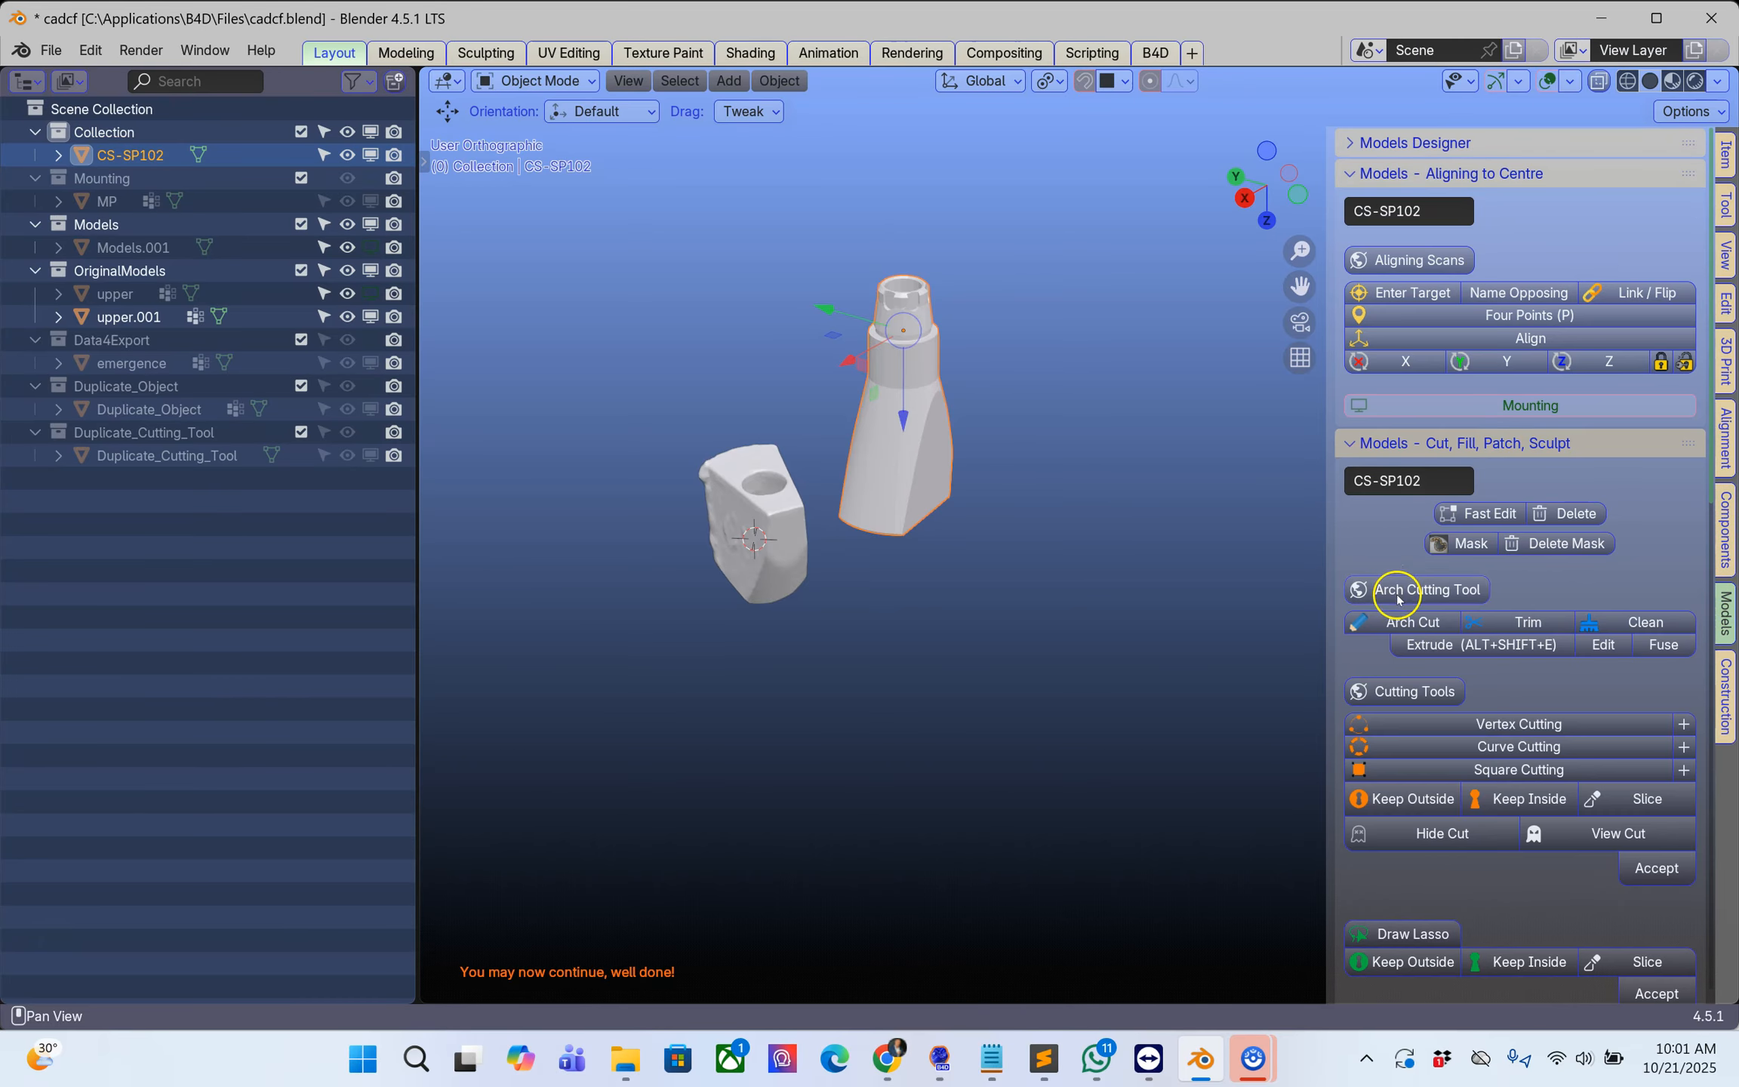
pyautogui.scroll(-5, 1396, 600)
pyautogui.scroll(-8, 1398, 612)
pyautogui.scroll(13, 1397, 612)
pyautogui.click(1350, 143)
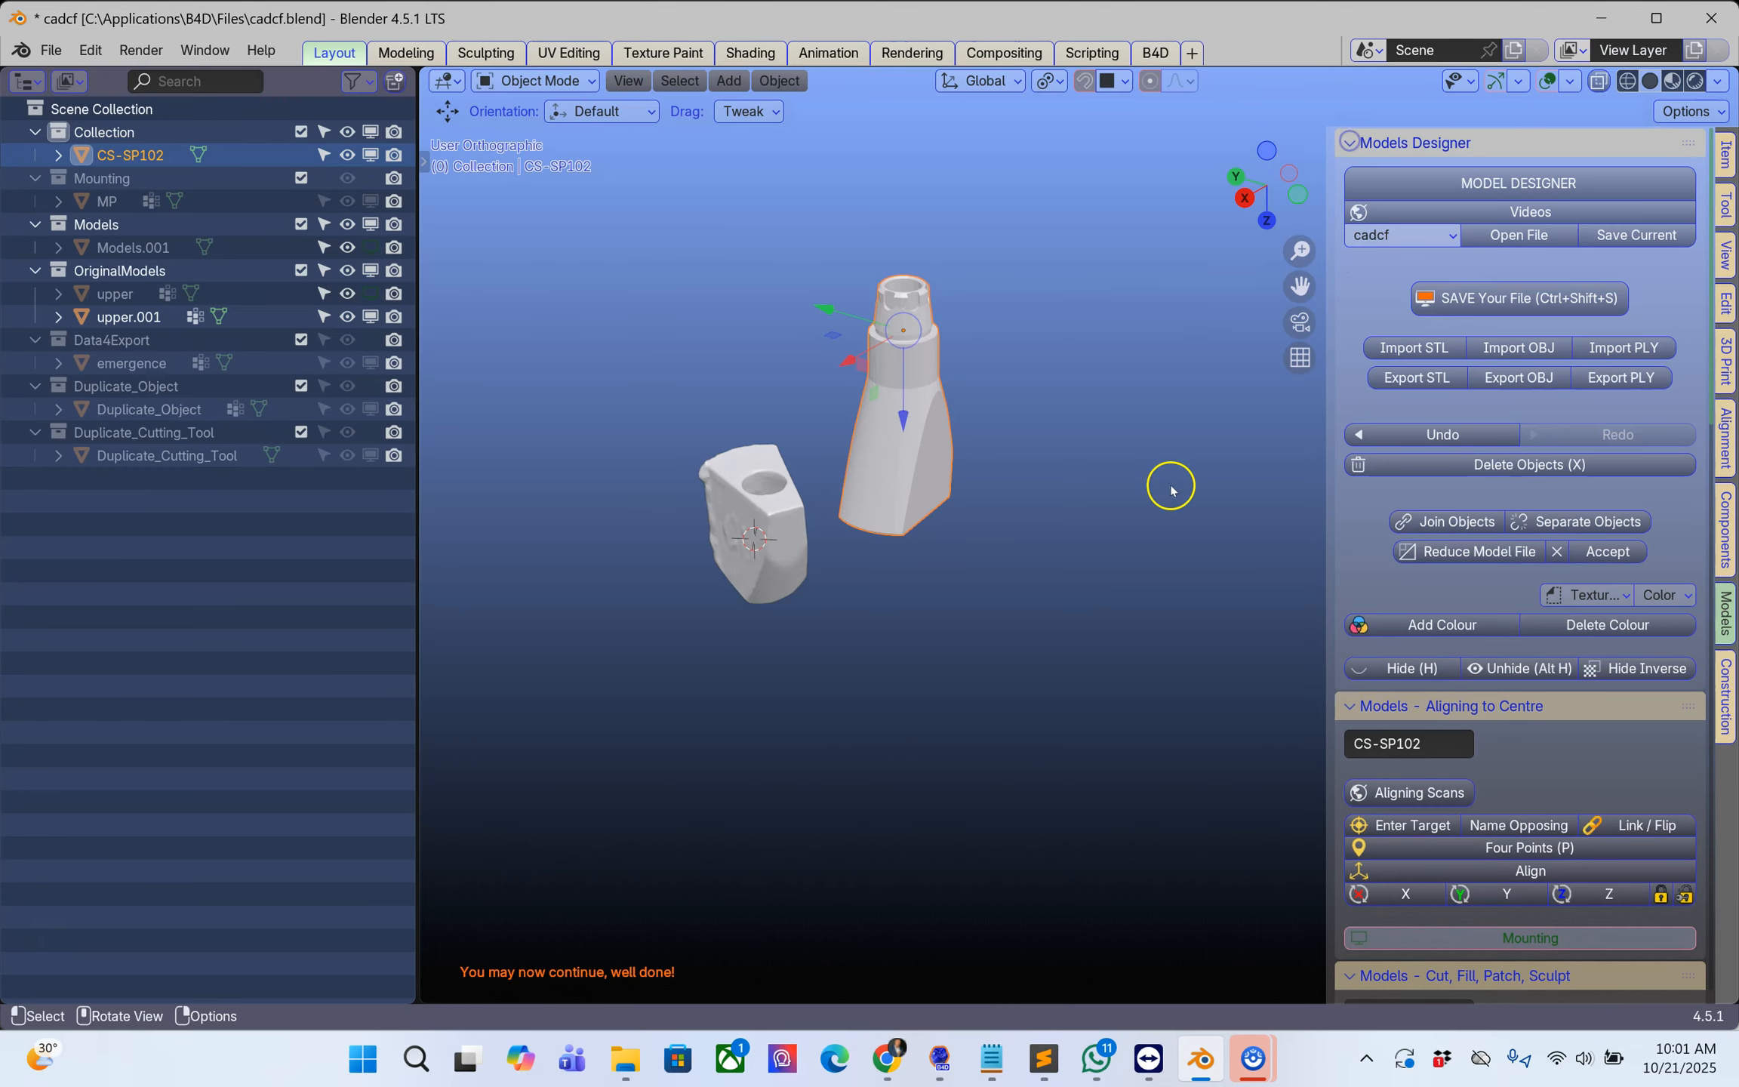
pyautogui.click(1424, 626)
pyautogui.click(1619, 630)
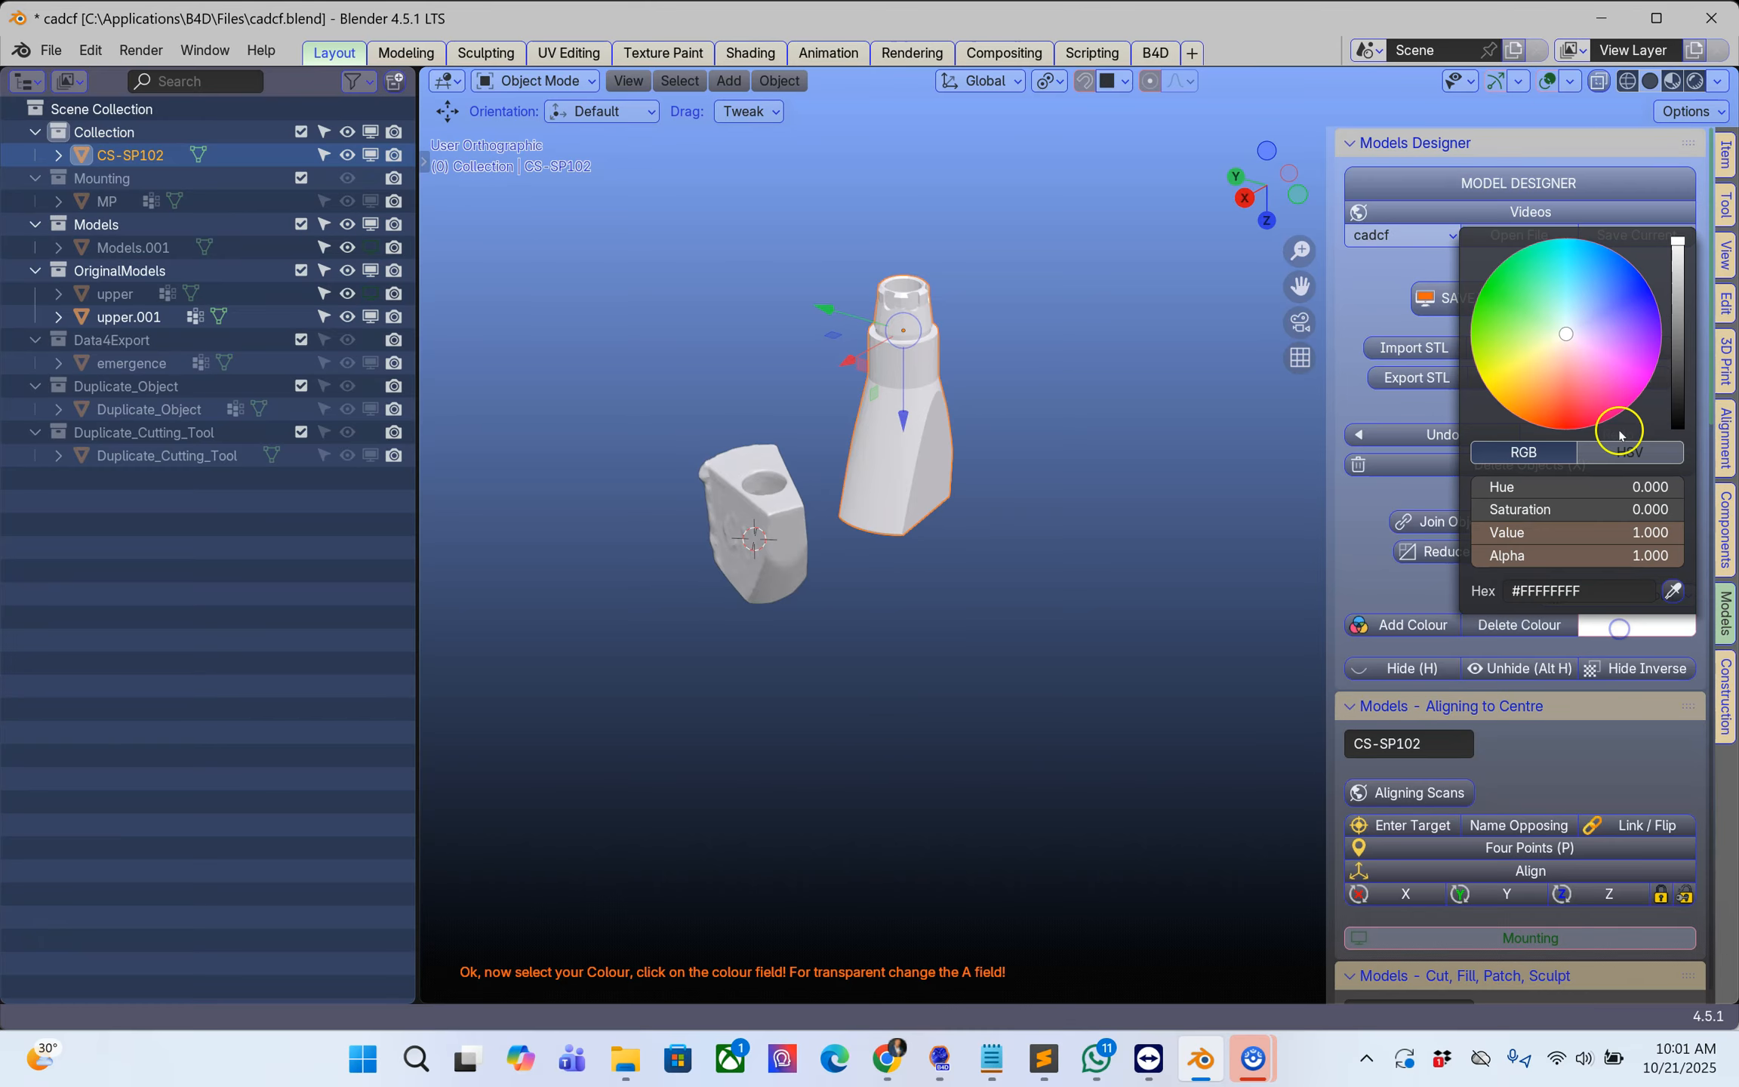
pyautogui.click(1630, 302)
pyautogui.click(972, 555)
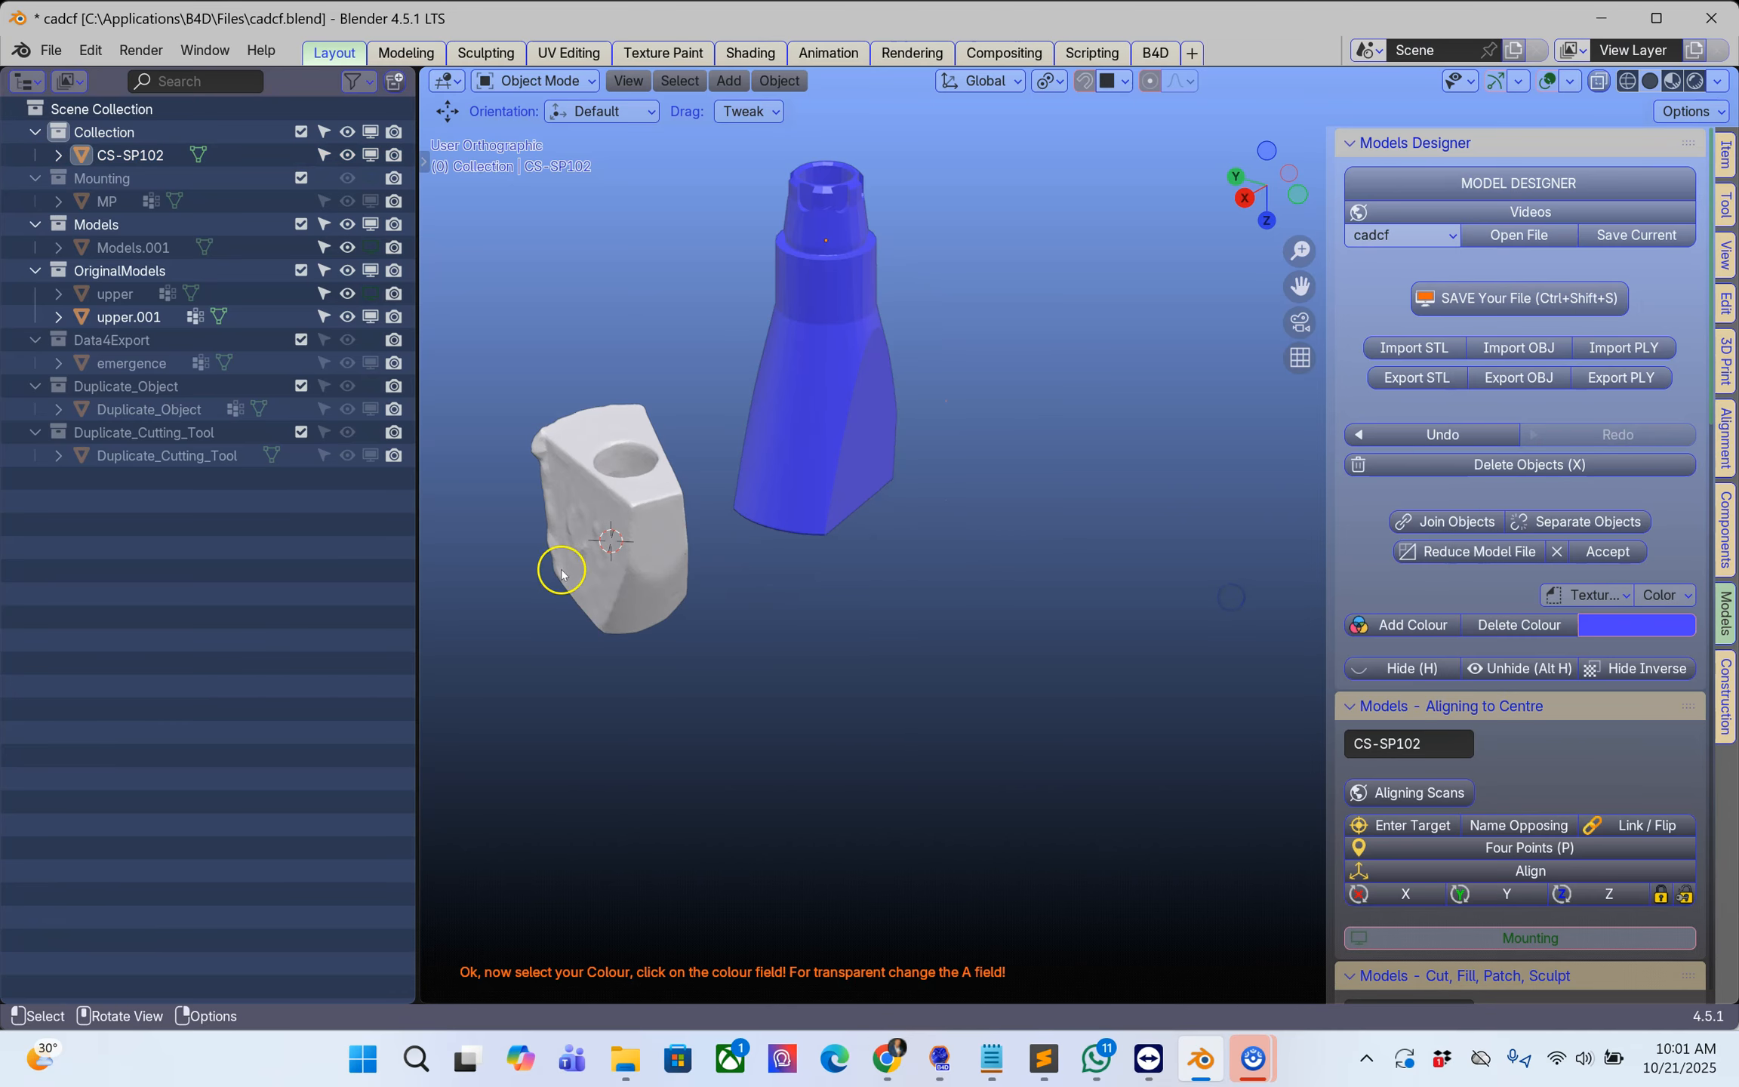
# Step: Enlarge the viewport by narrowing the outliner, and set the component library to DESS - Scan Bodies & Analogs, MIS C1-V3
pyautogui.moveTo(417, 524); pyautogui.dragTo(214, 570)
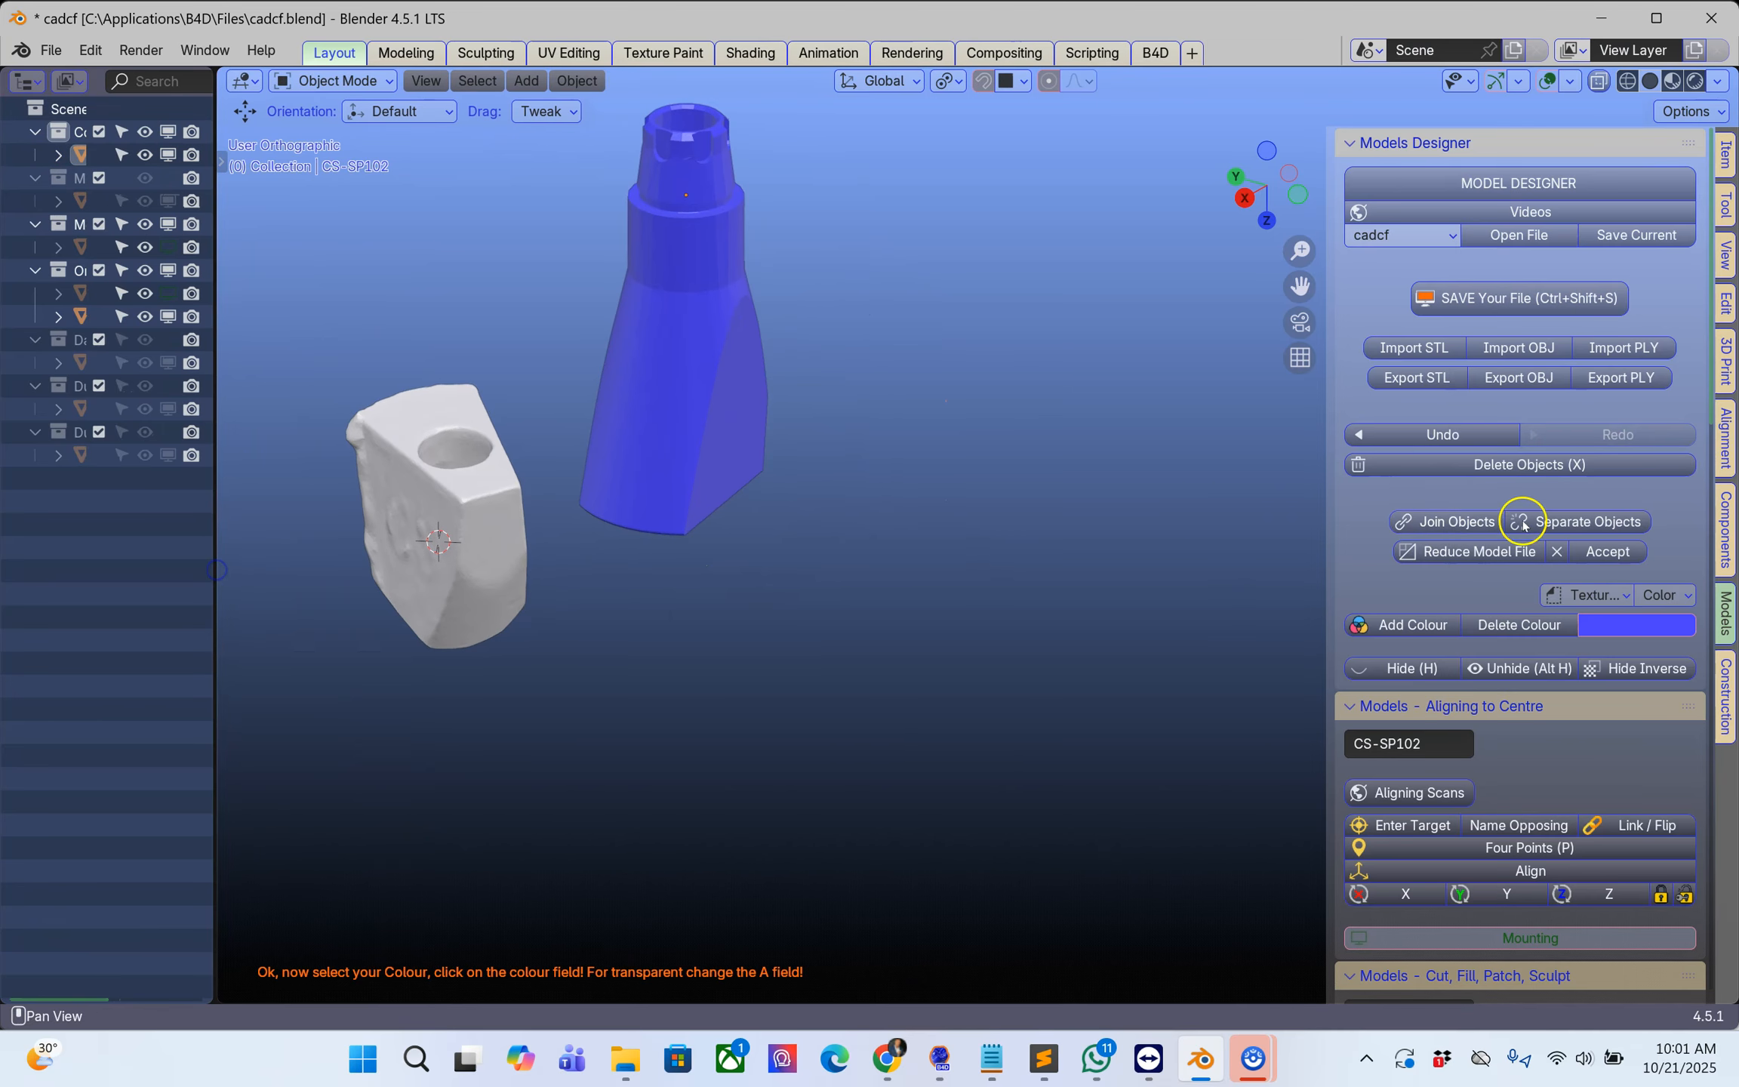
pyautogui.click(1722, 512)
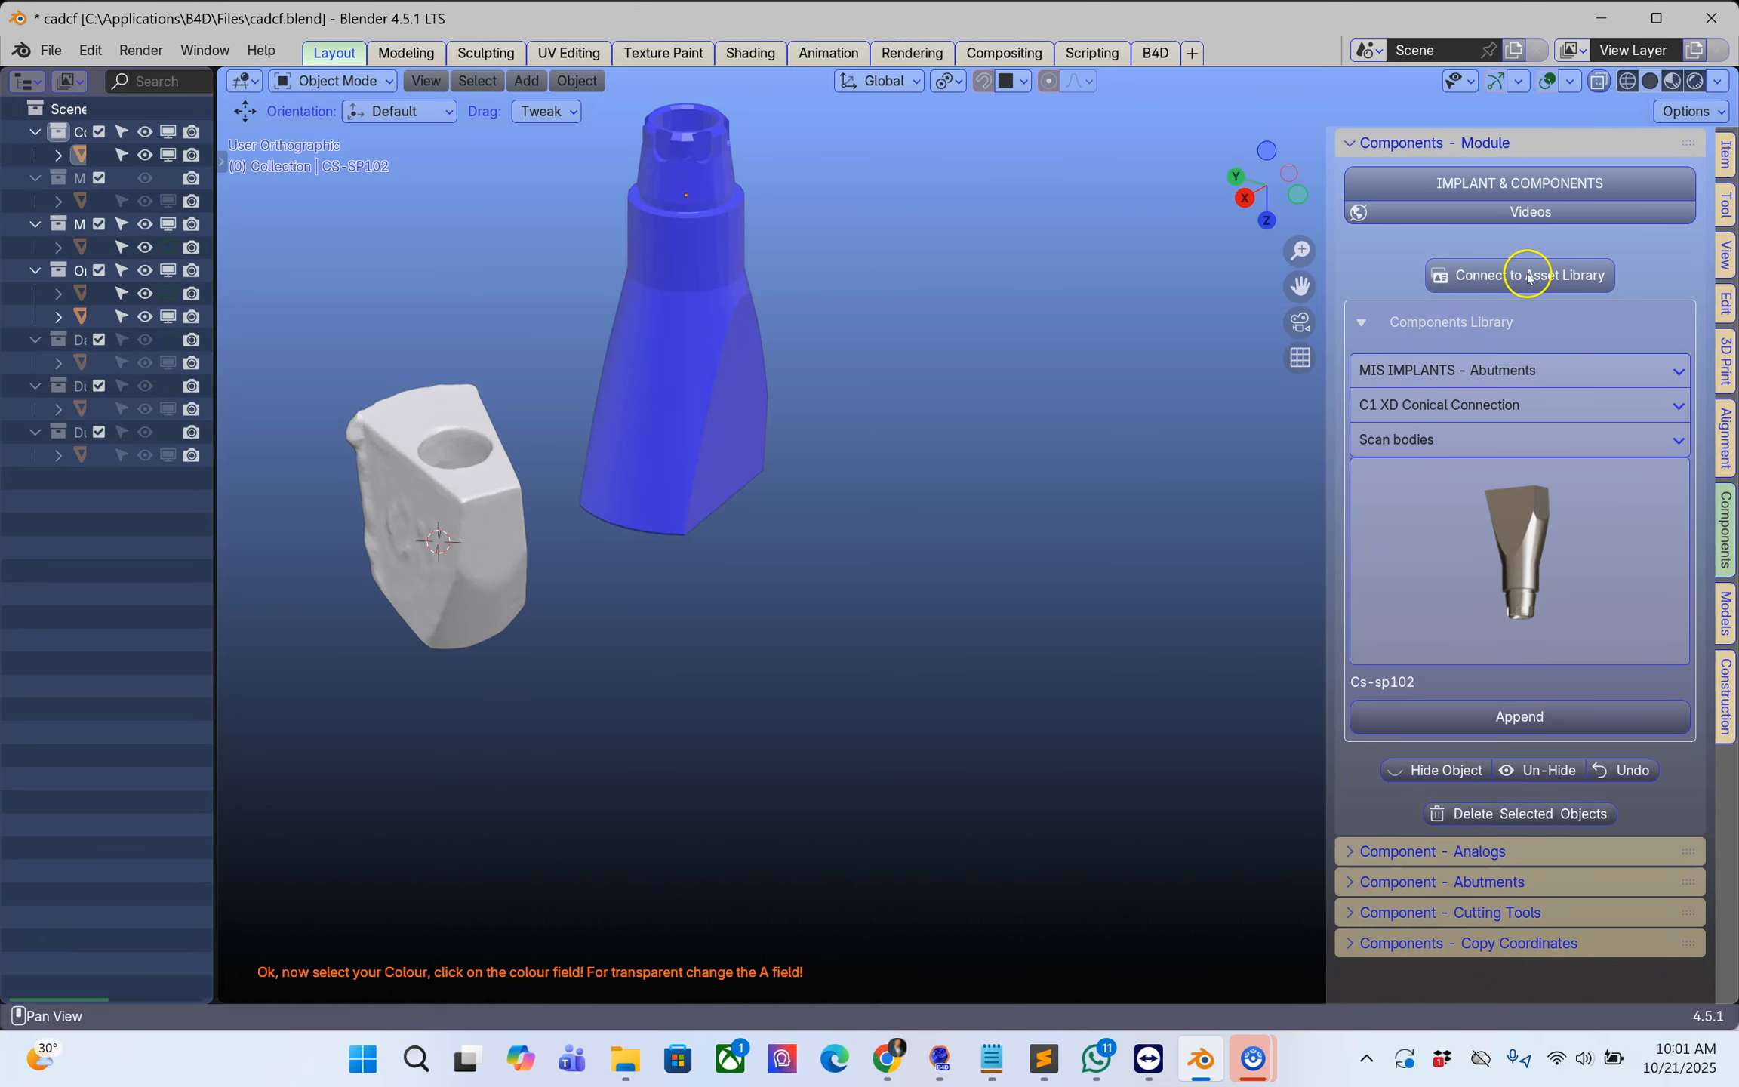
pyautogui.click(1546, 371)
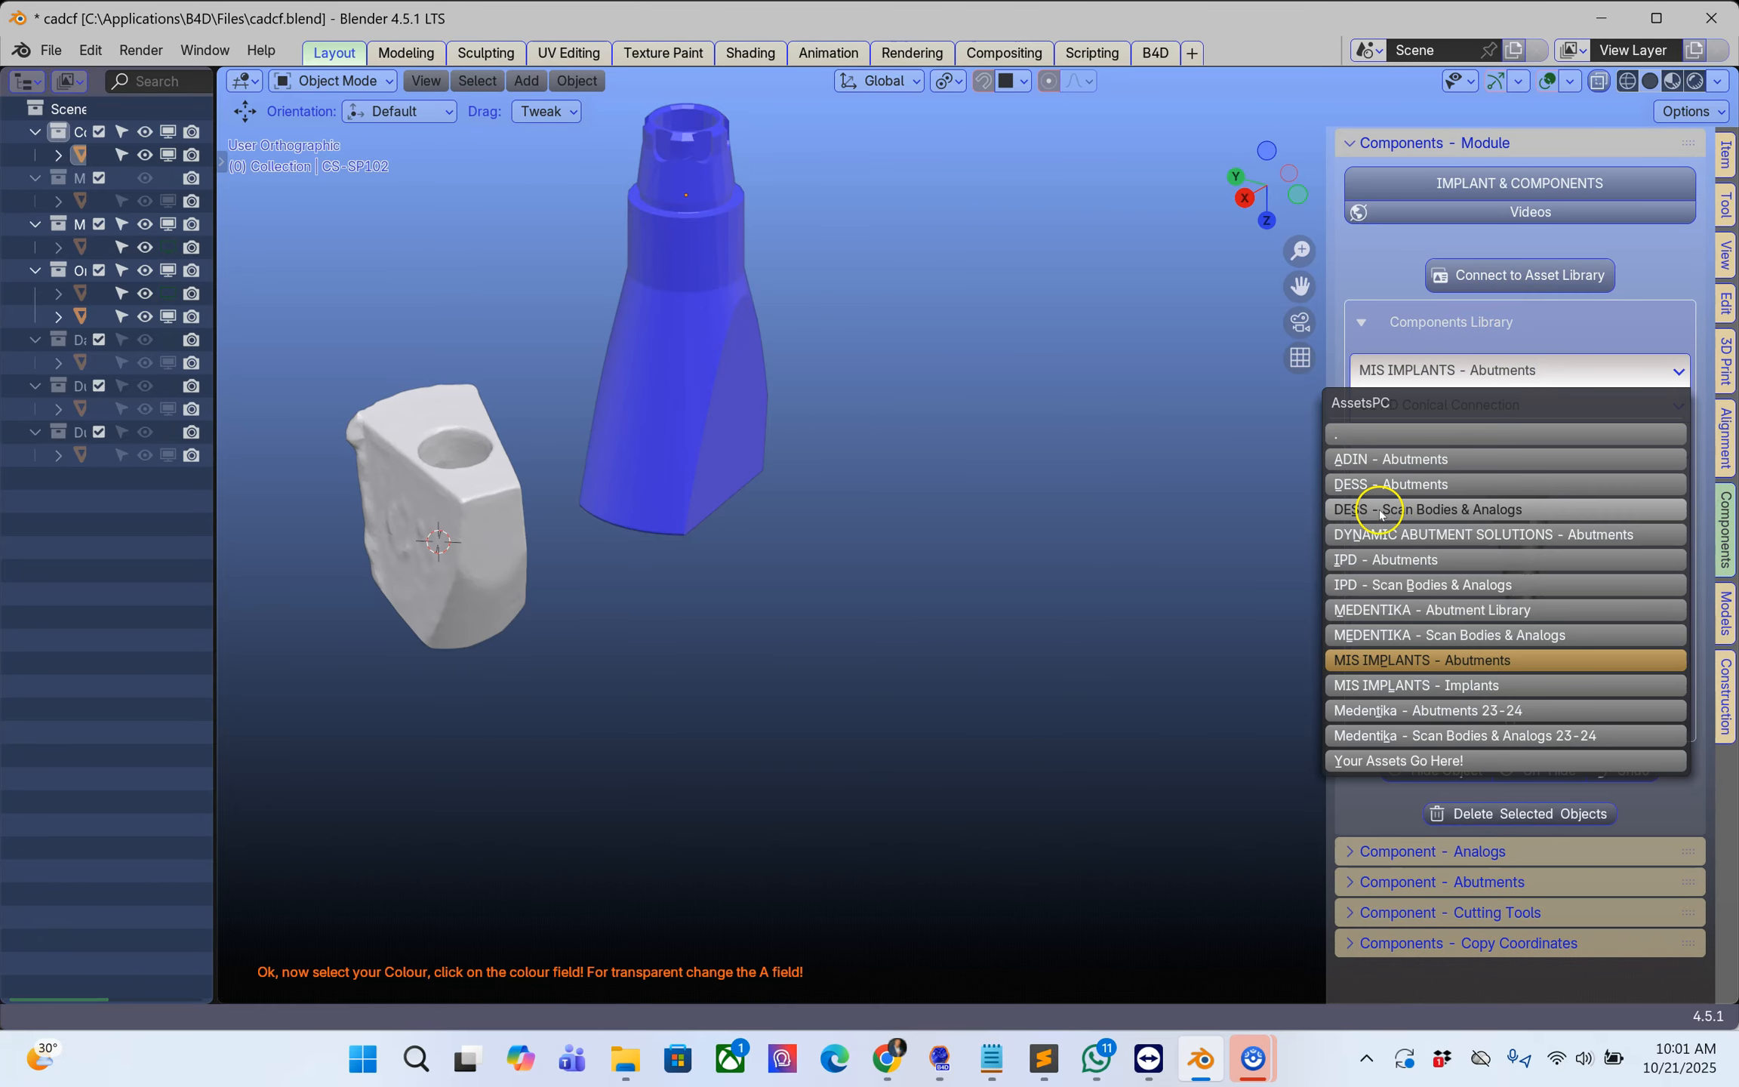
pyautogui.click(1454, 490)
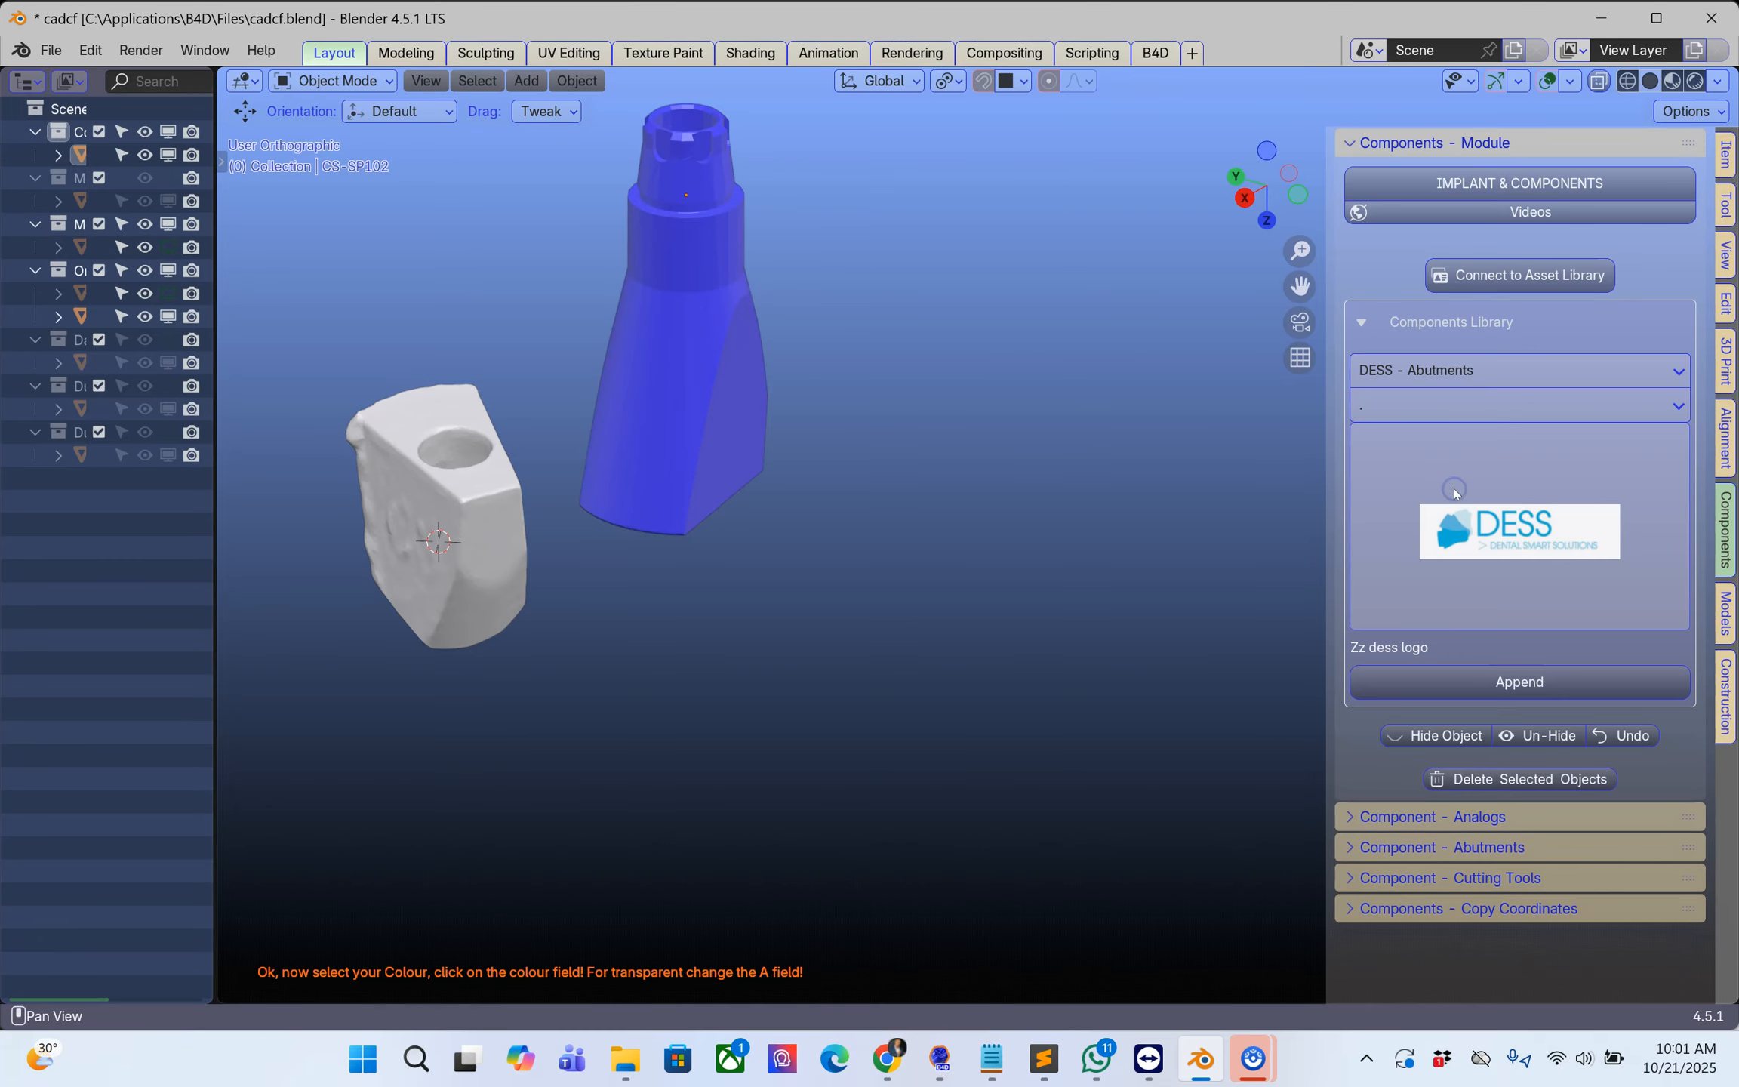
pyautogui.click(1487, 381)
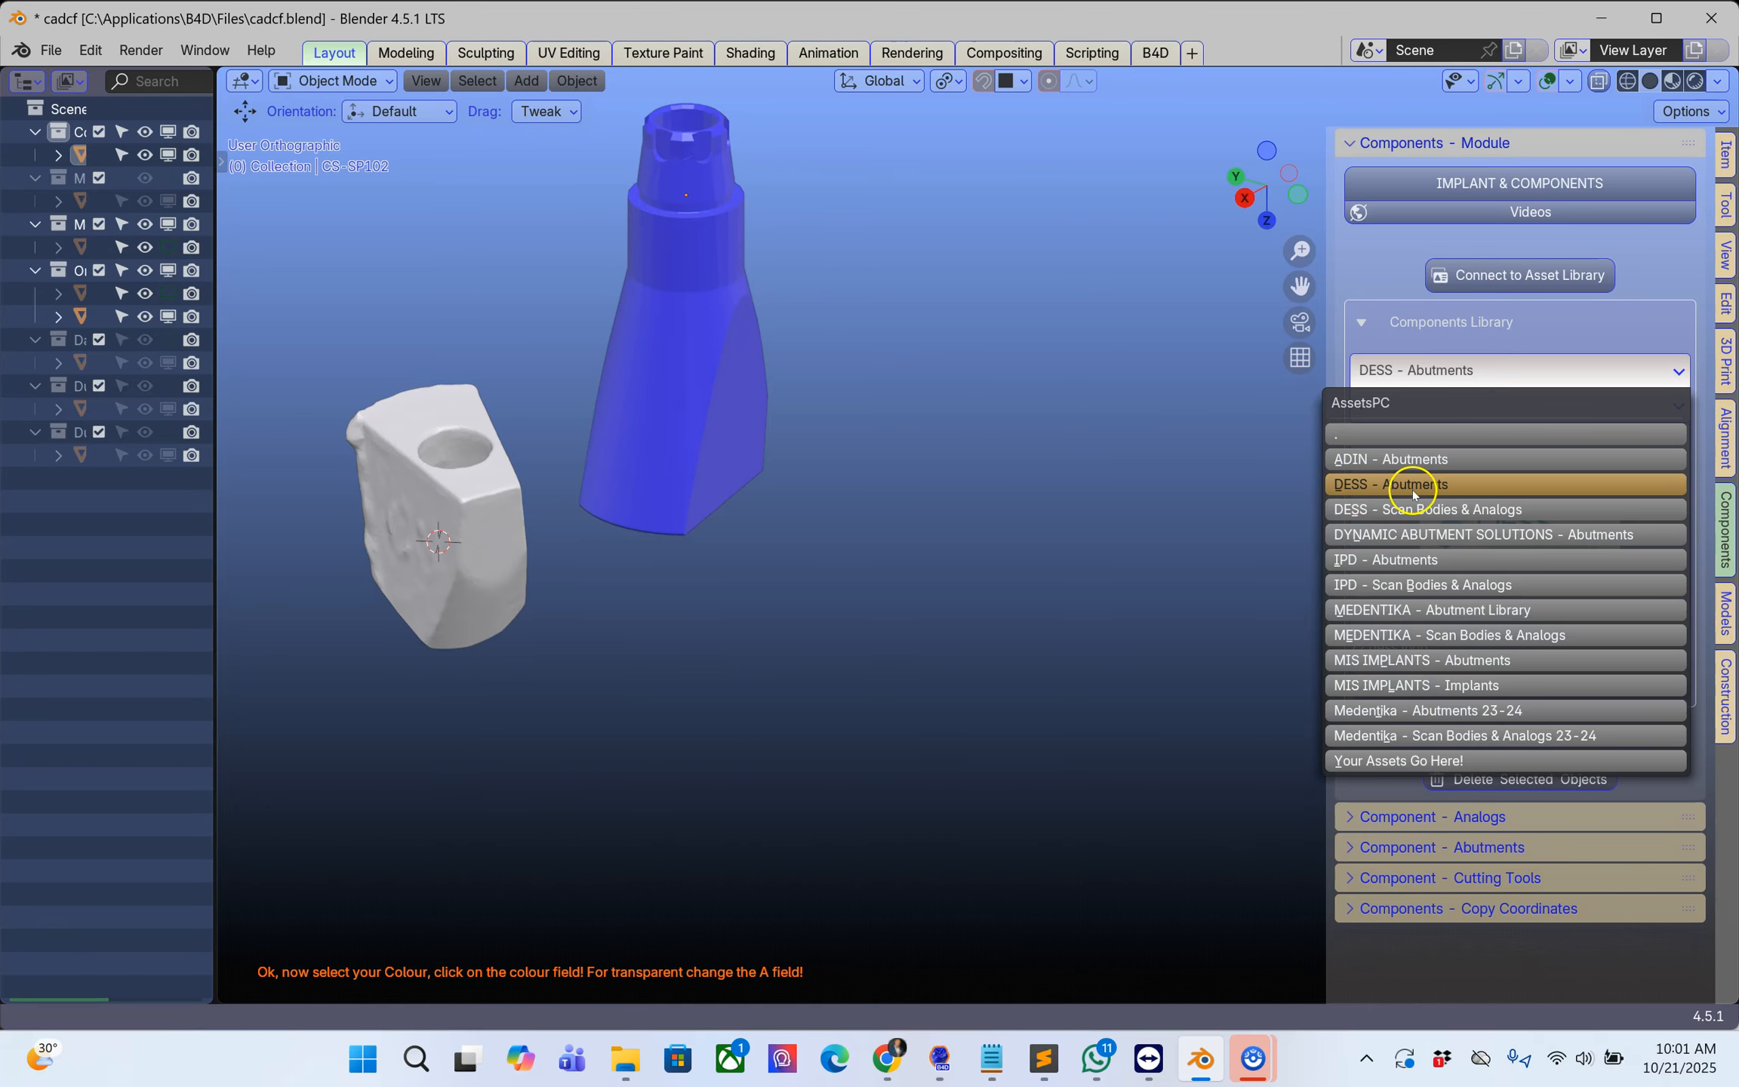
pyautogui.click(1442, 509)
pyautogui.click(1506, 406)
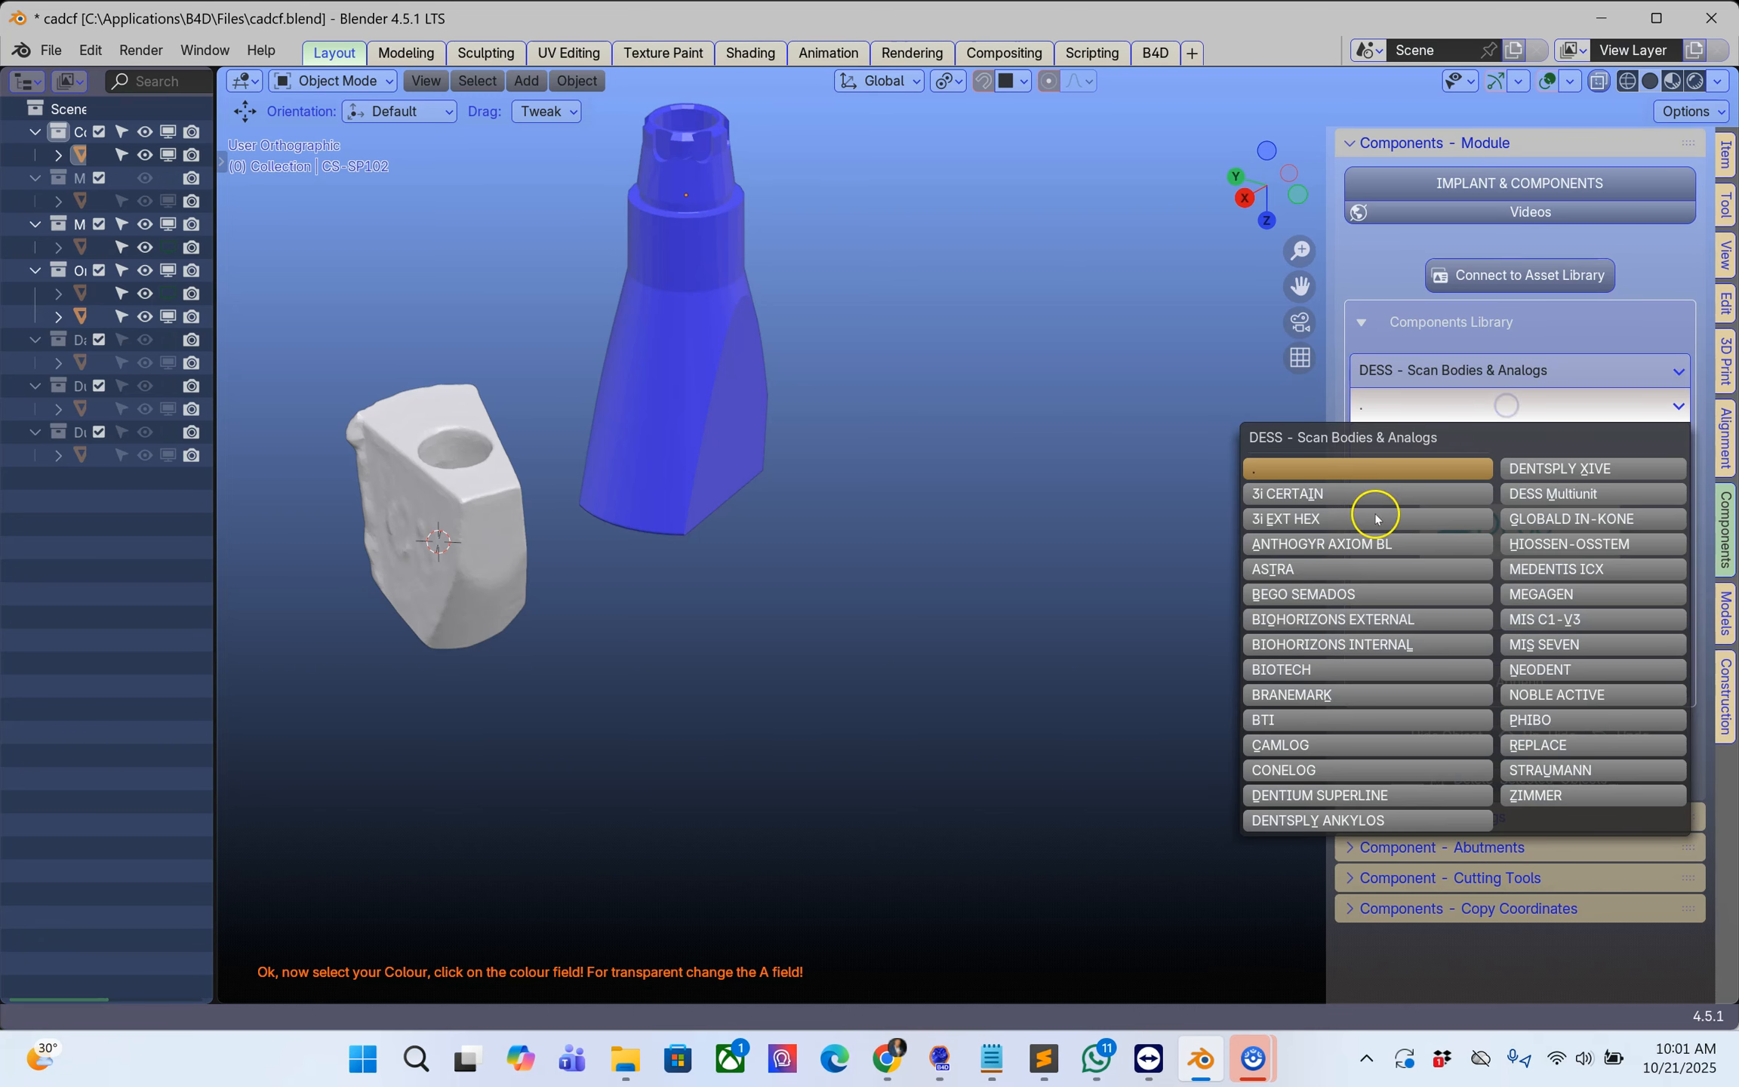
pyautogui.click(1562, 619)
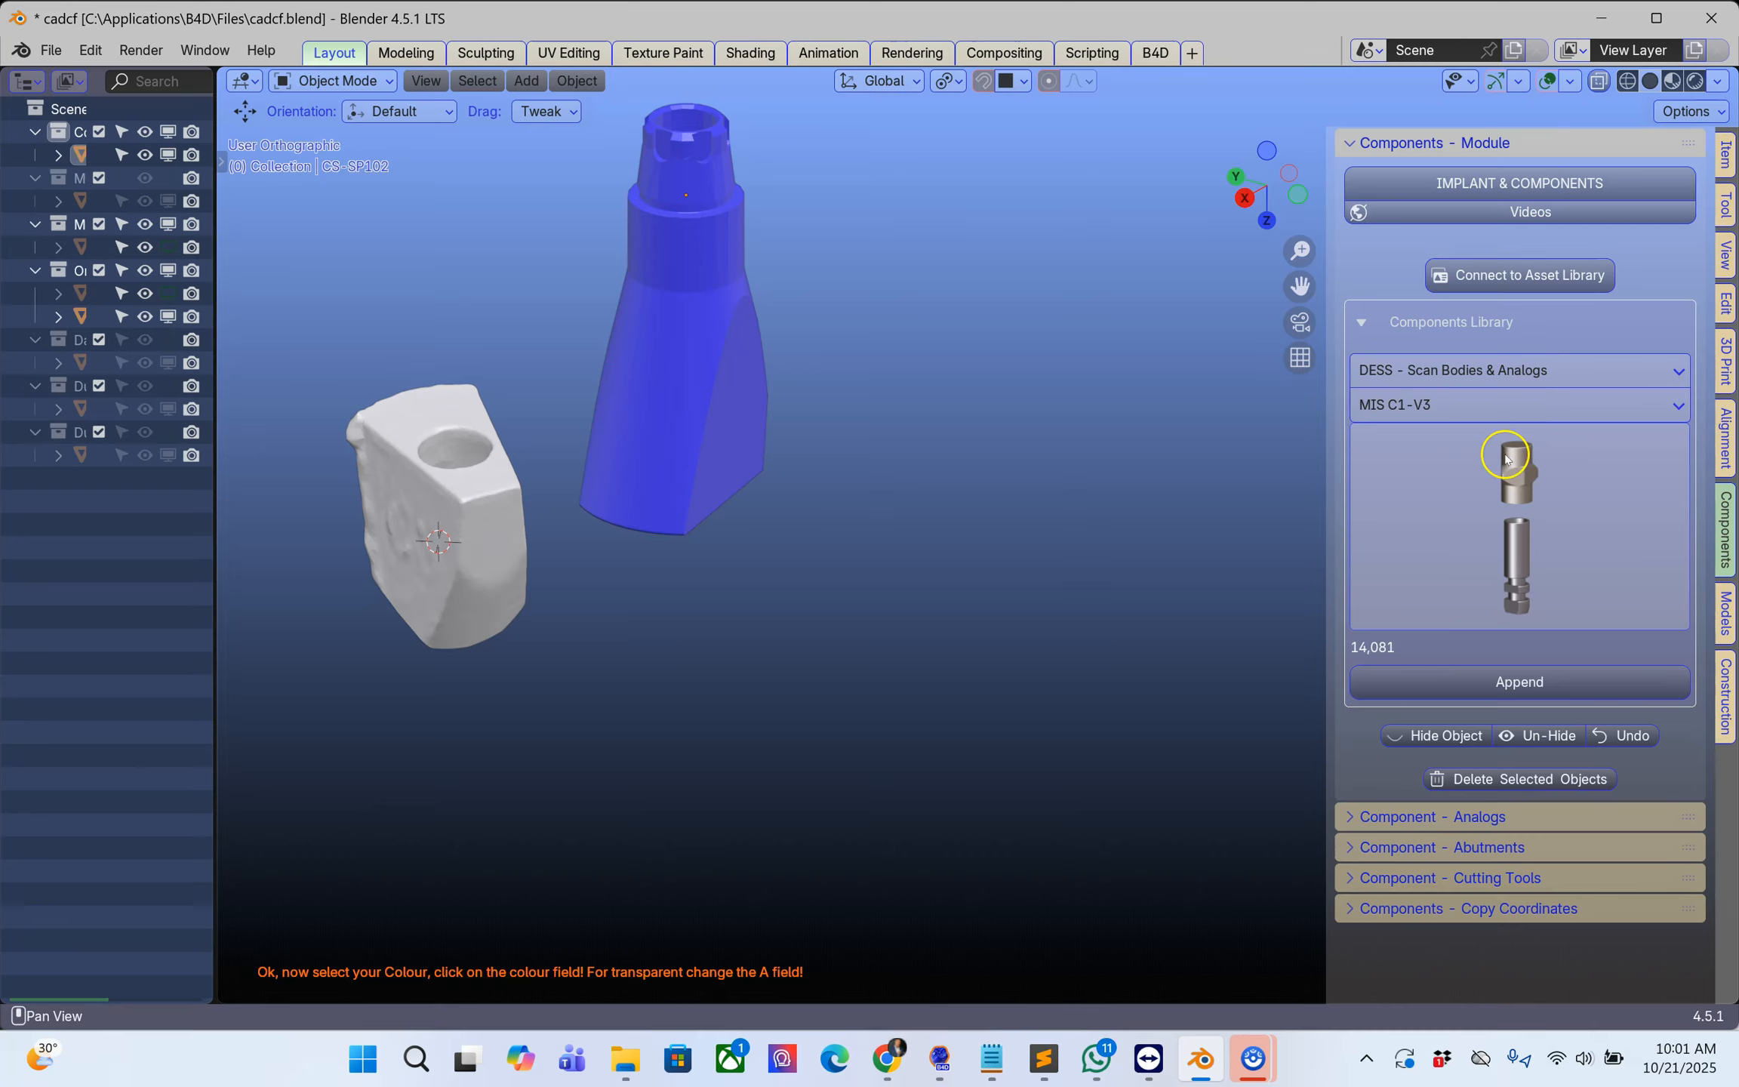
# Step: Widen the component settings area and append component 14,082 from the MIS C1-V3 library
pyautogui.moveTo(1333, 521); pyautogui.dragTo(1204, 537)
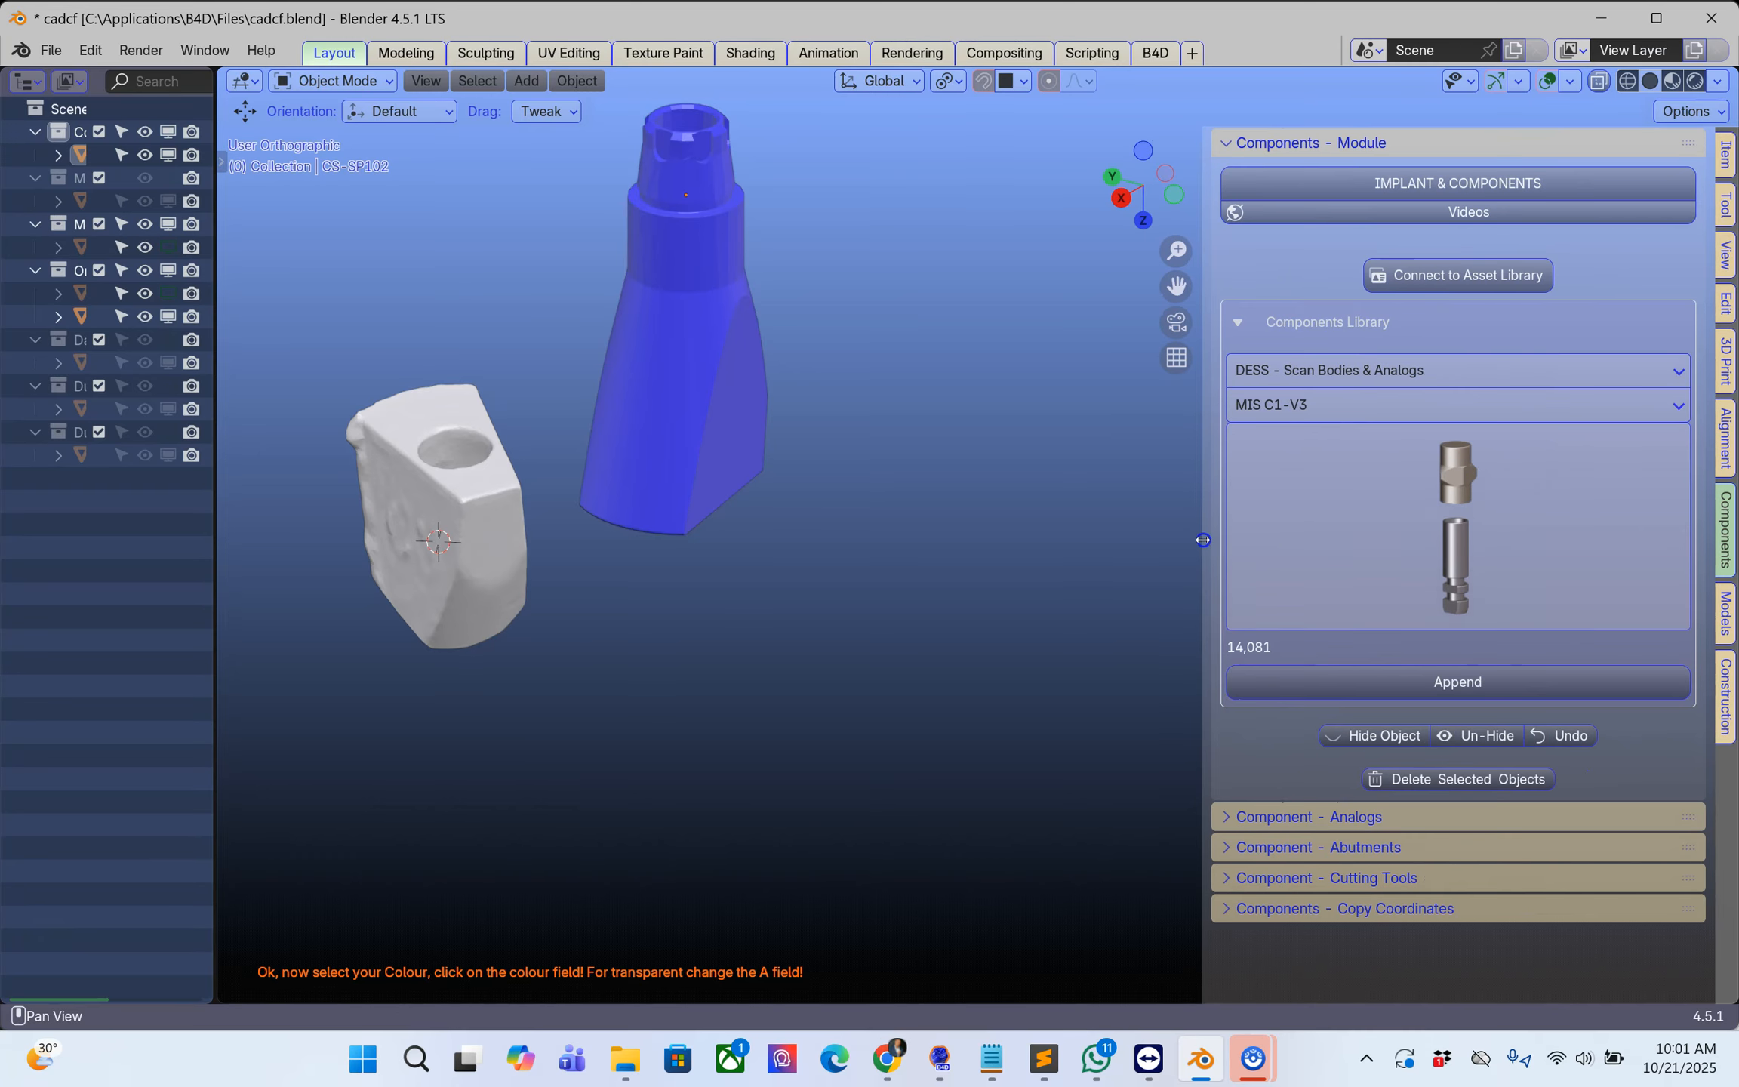
pyautogui.click(1417, 483)
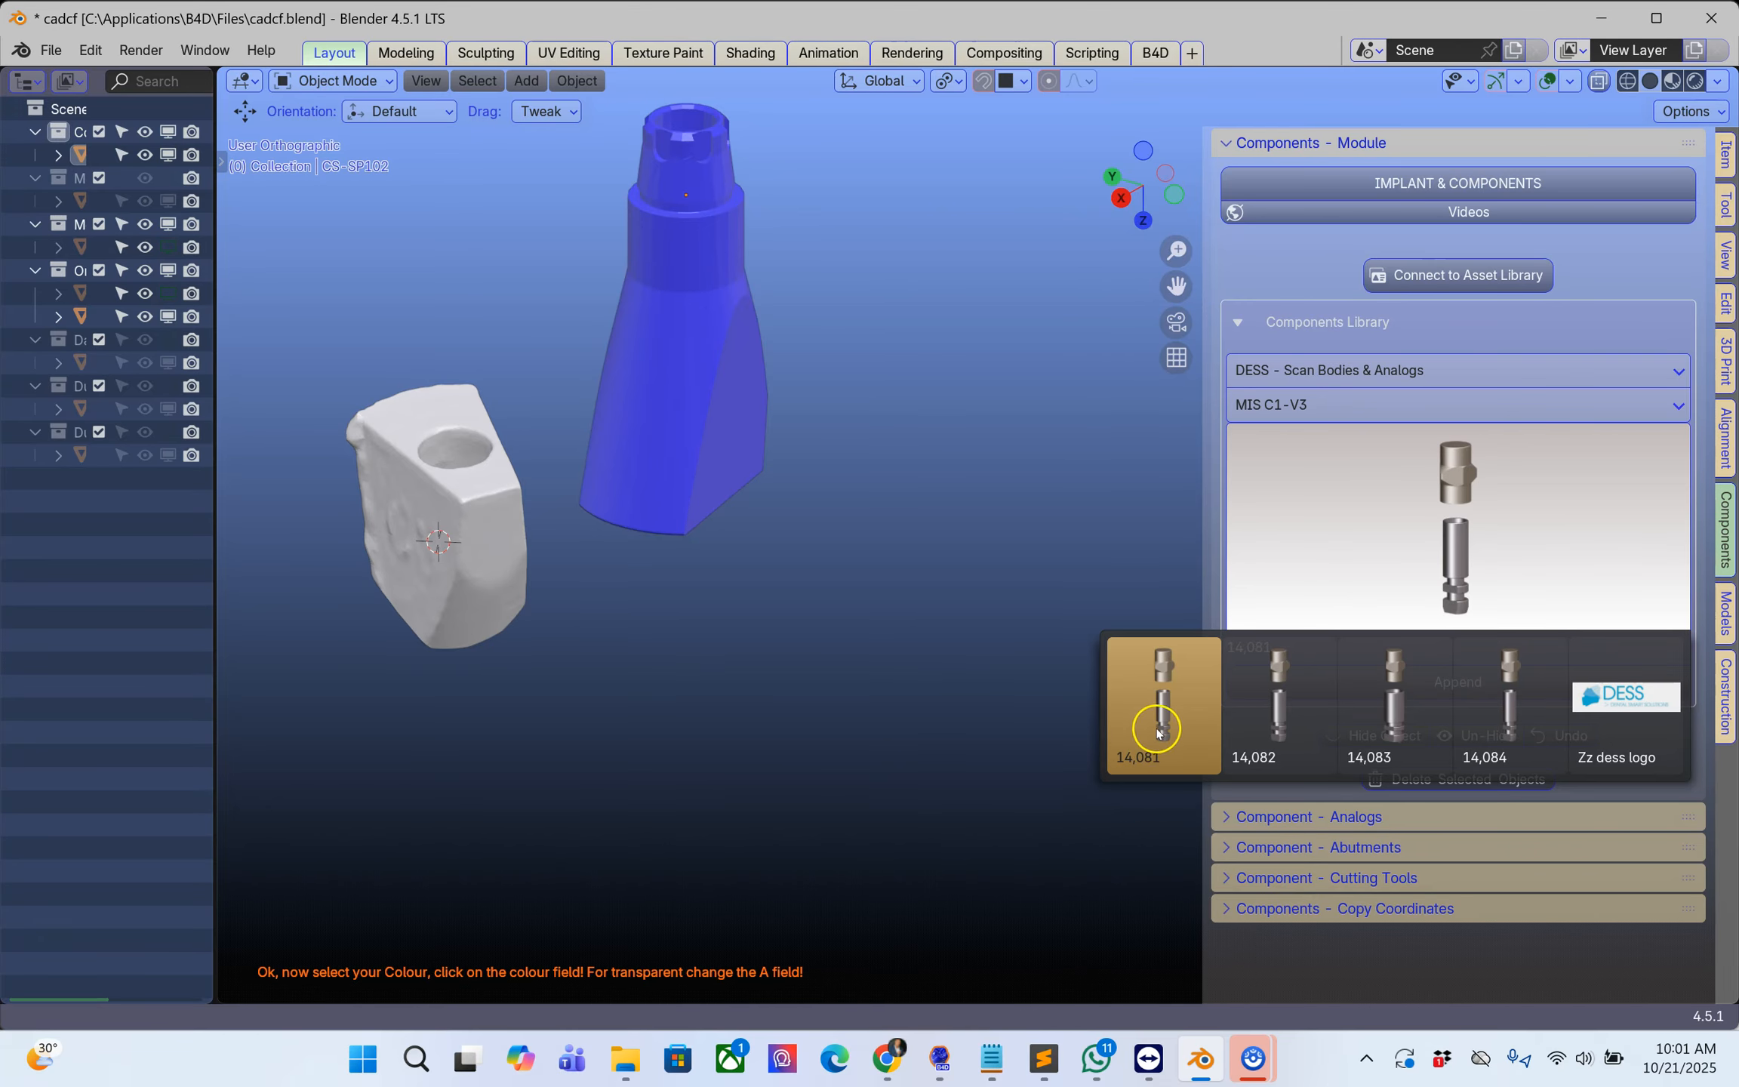
pyautogui.click(1281, 720)
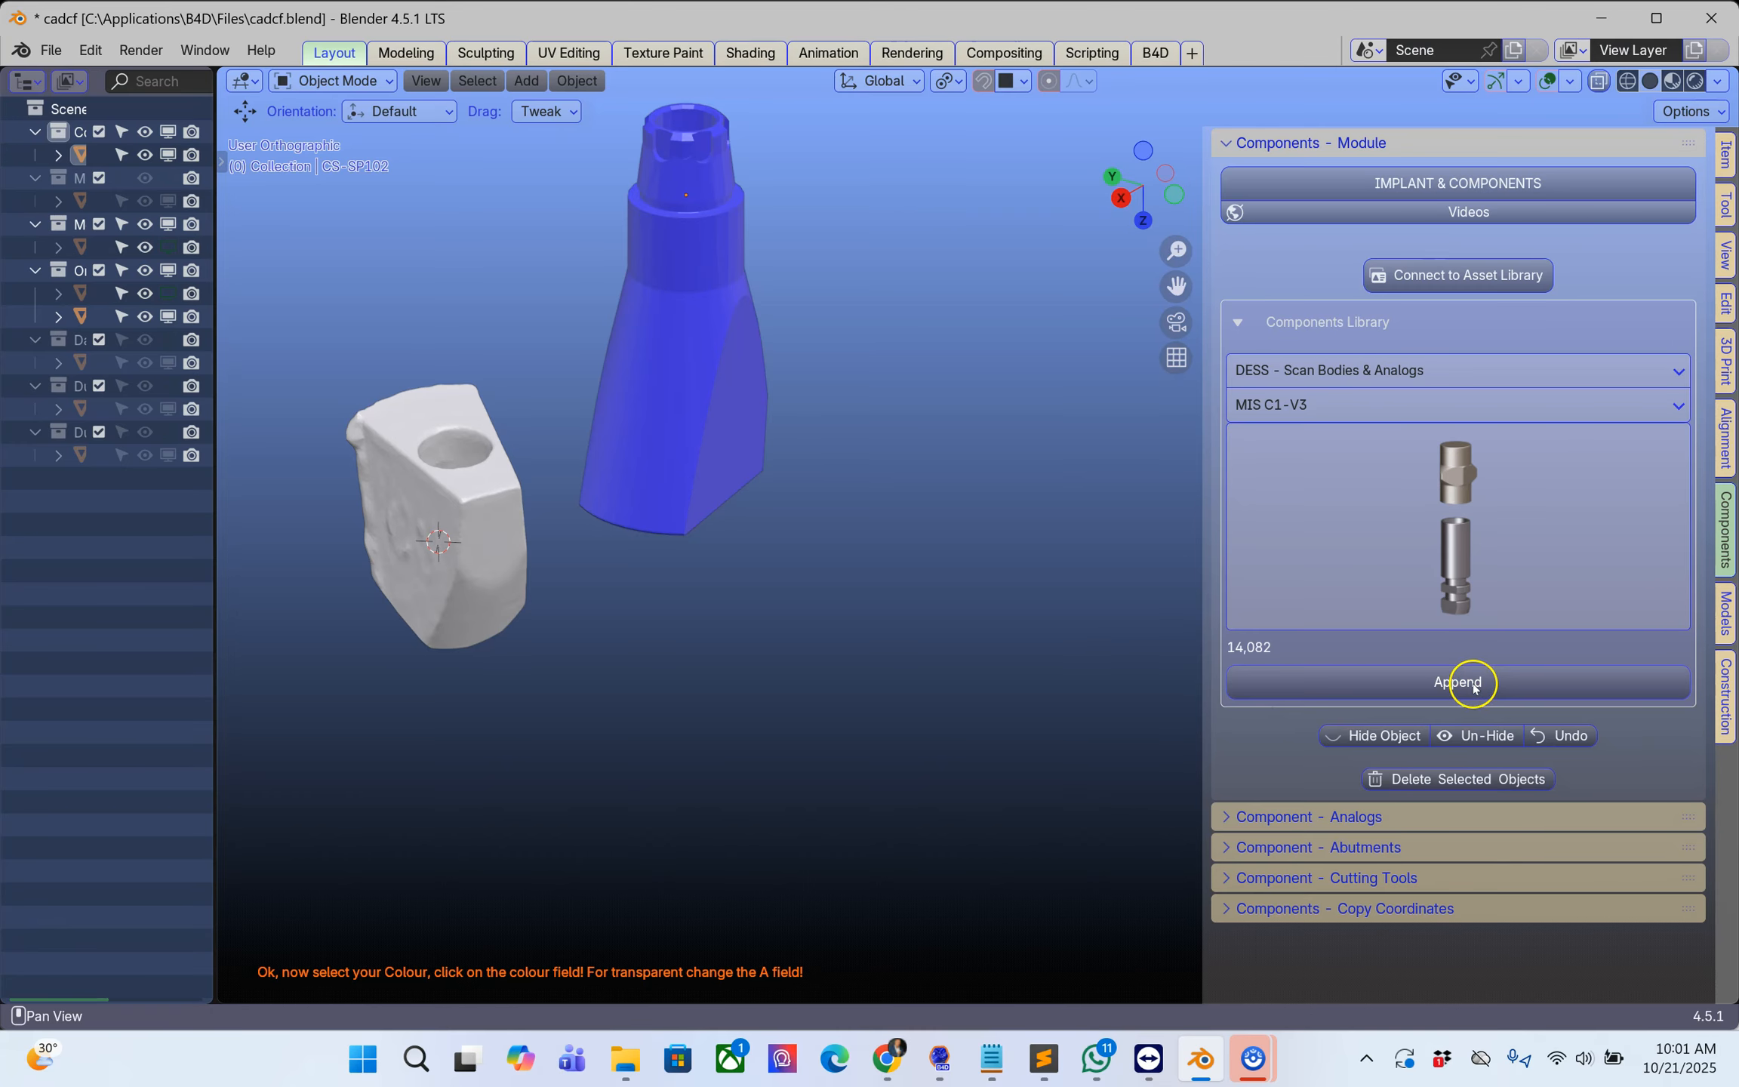
pyautogui.click(1472, 683)
# Step: Delete the DESS scan body that overlaps the blue scan body, keeping the analog
pyautogui.moveTo(709, 562); pyautogui.dragTo(573, 553, button='middle')
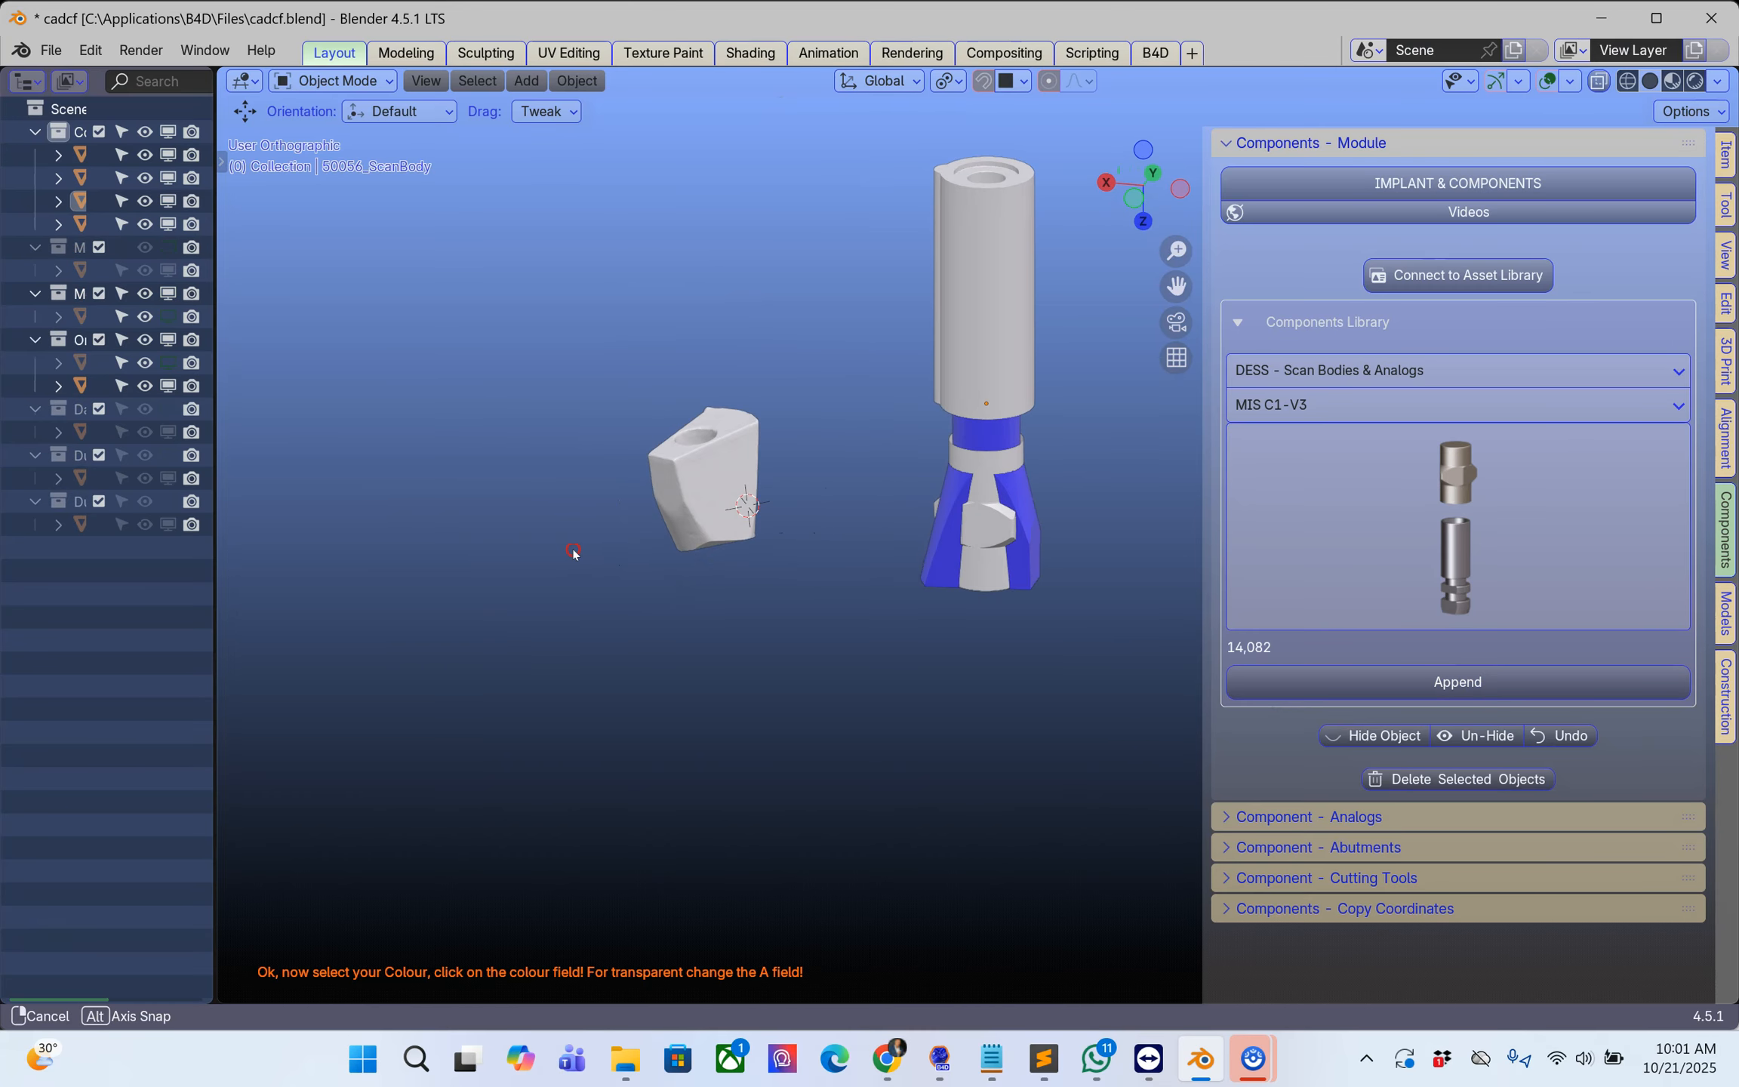
pyautogui.scroll(3, 844, 590)
pyautogui.keyDown('shift'); pyautogui.moveTo(818, 580); pyautogui.dragTo(652, 670, button='middle'); pyautogui.keyUp('shift')
pyautogui.scroll(1, 675, 674)
pyautogui.scroll(2, 675, 673)
pyautogui.click(793, 672)
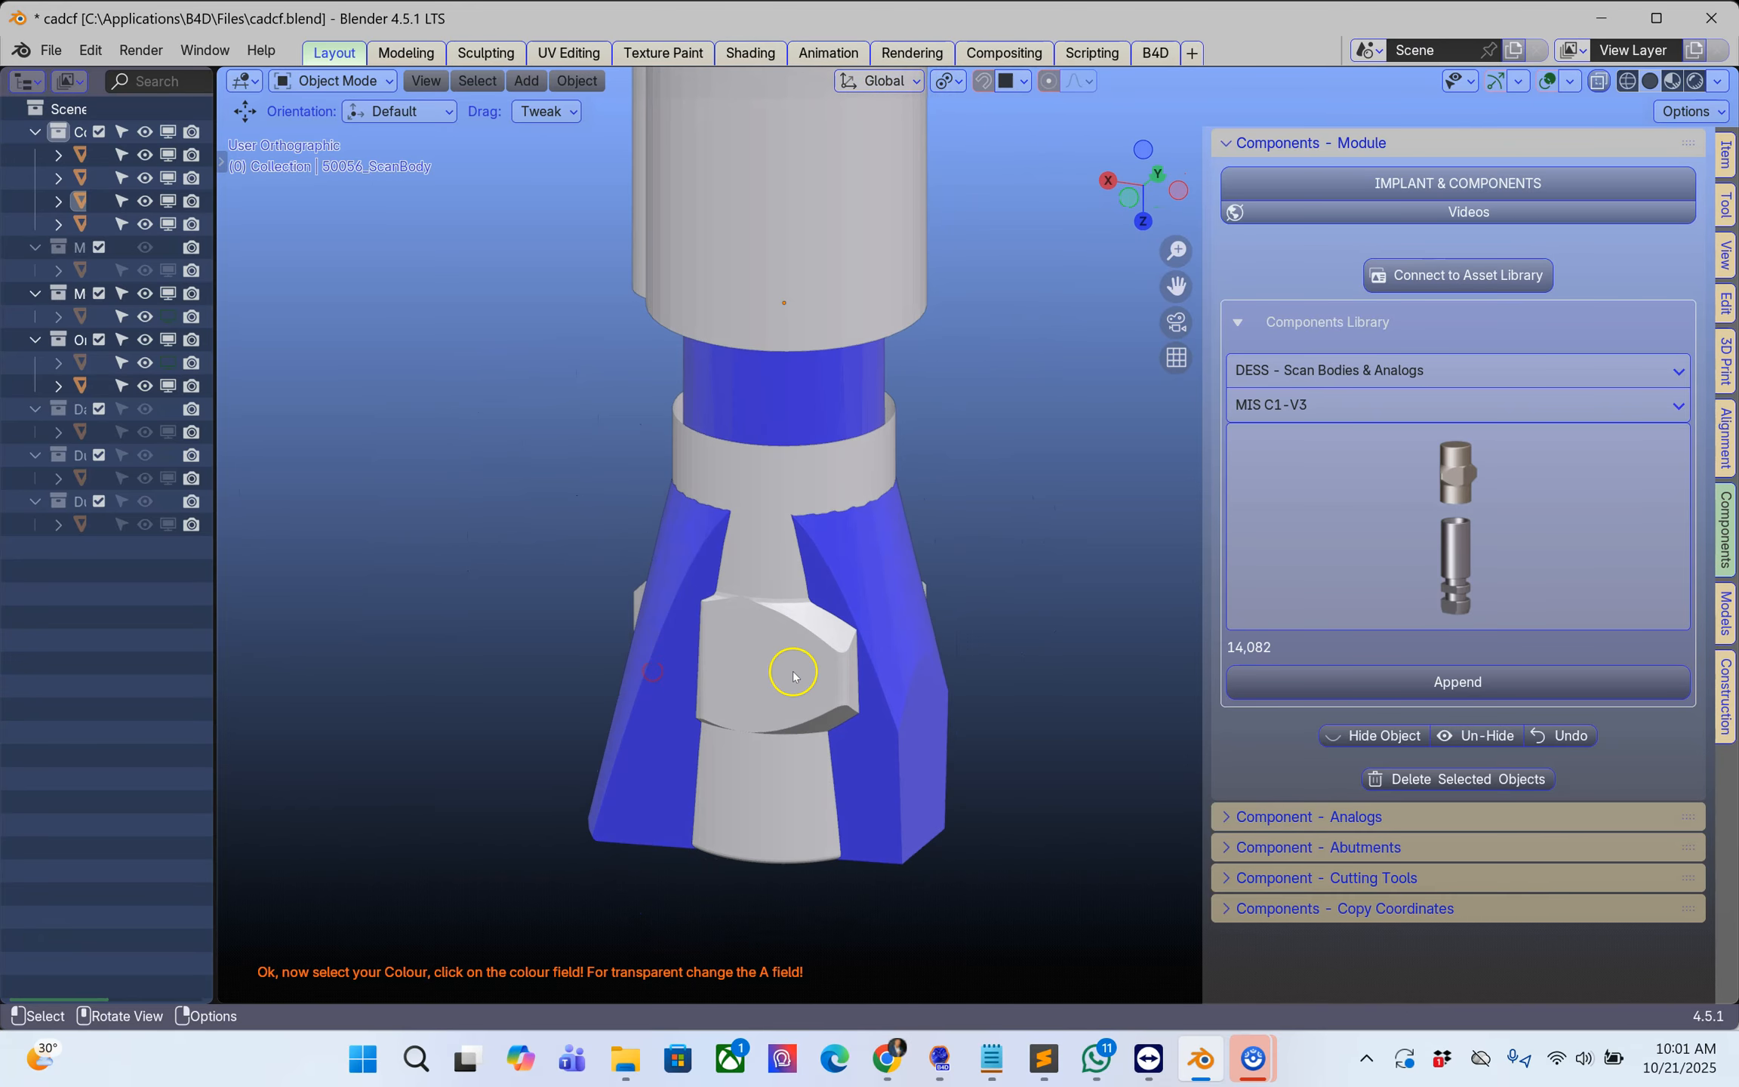
pyautogui.click(792, 671)
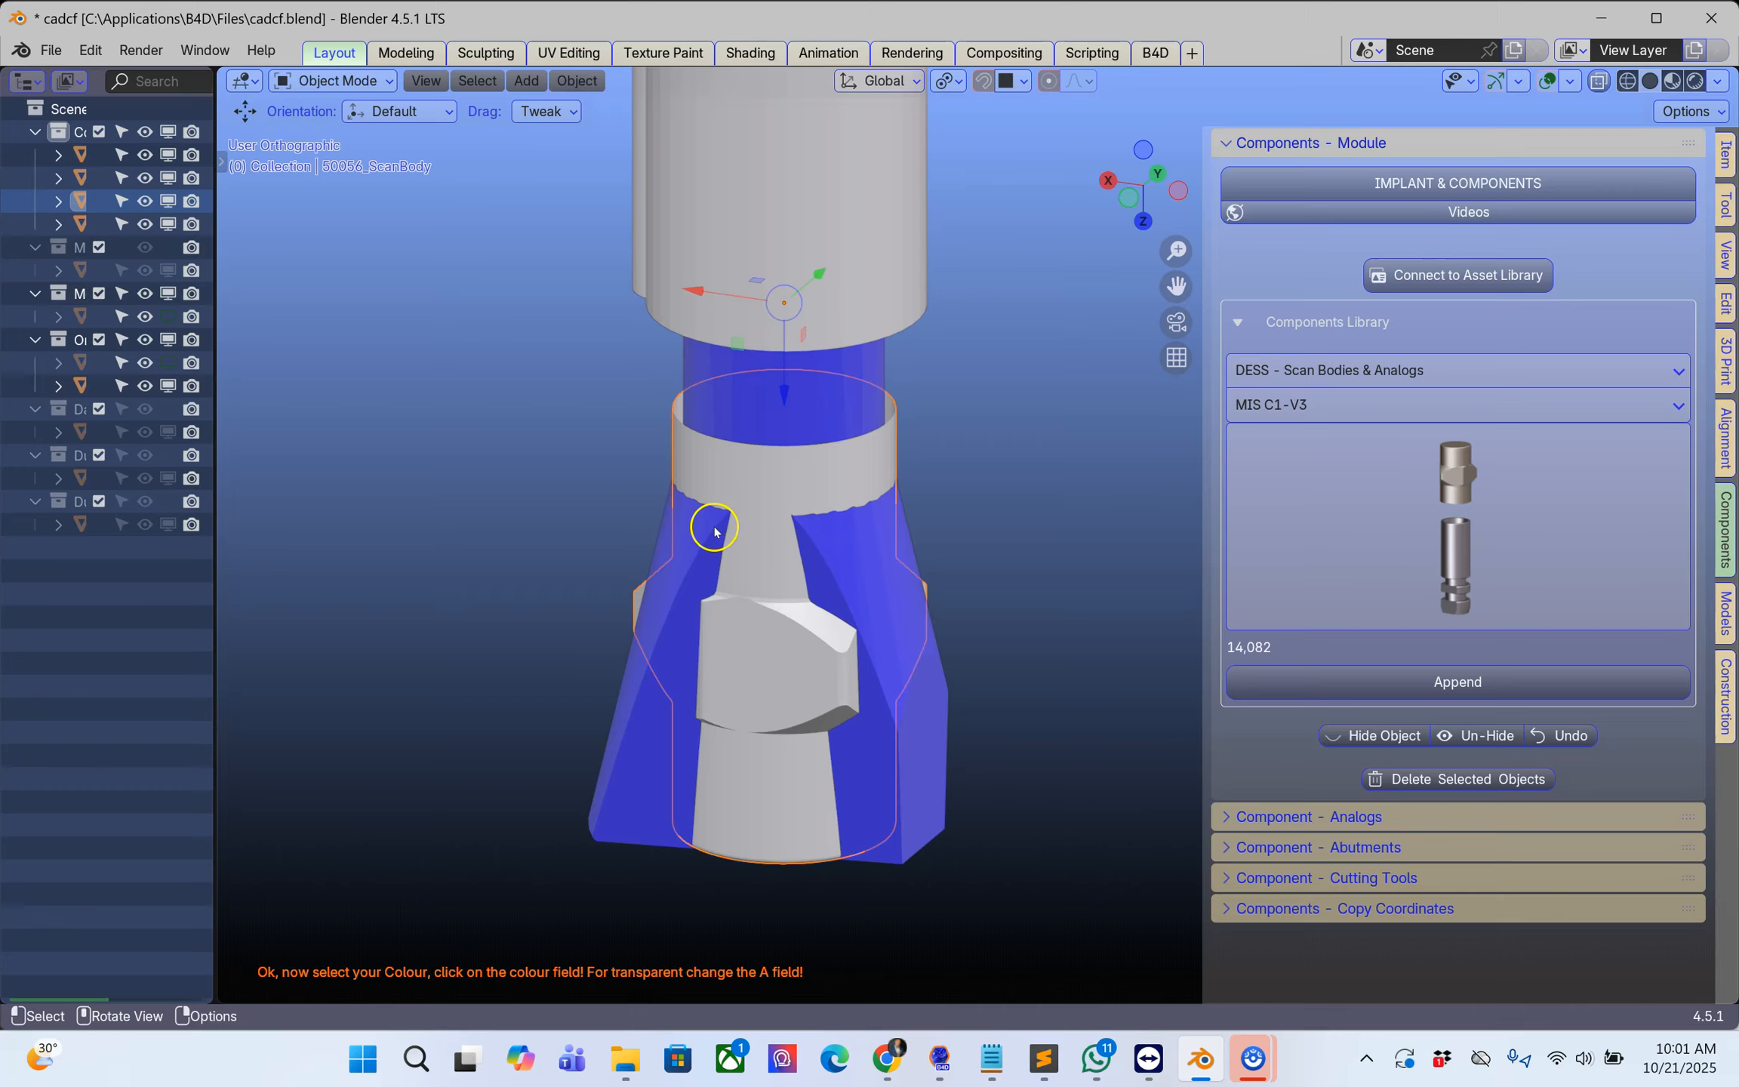
pyautogui.press('x')
pyautogui.click(528, 547)
# Step: Turn on X-ray display and bring the junction between the analog and the blue scan body into close side view
pyautogui.moveTo(694, 544); pyautogui.dragTo(853, 556, button='middle')
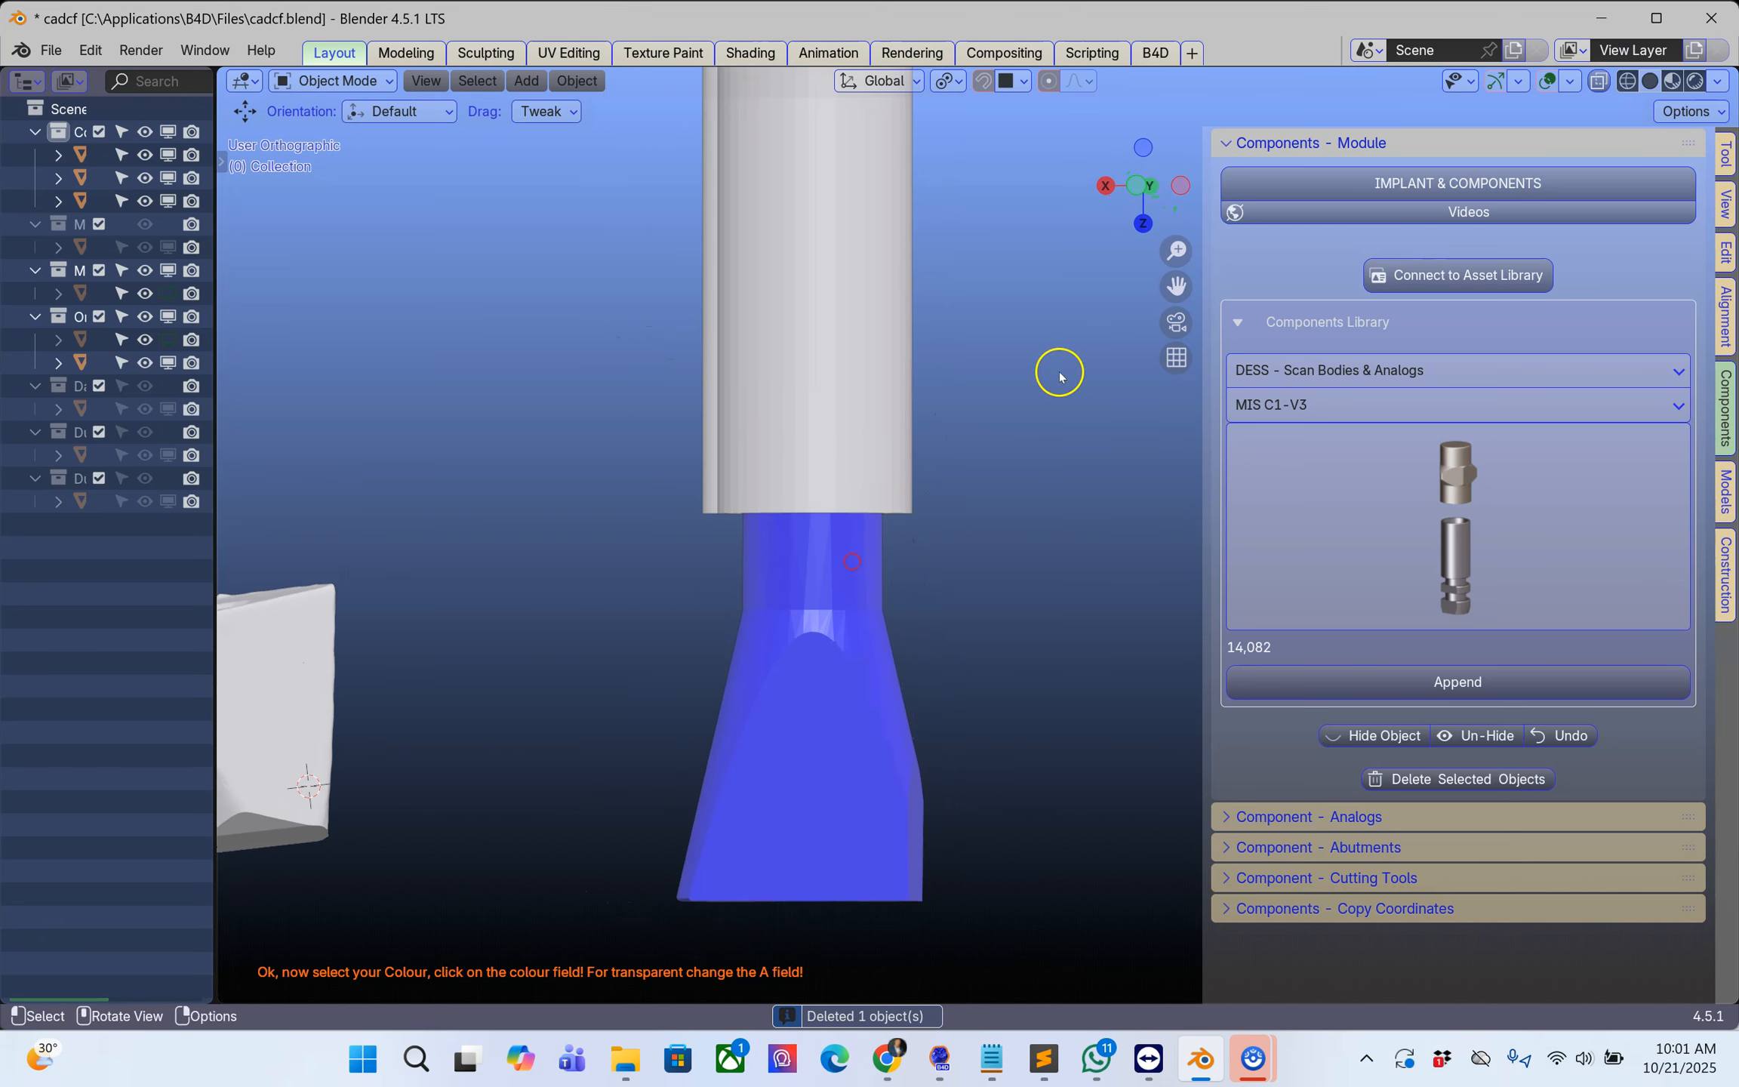
pyautogui.click(1603, 80)
pyautogui.moveTo(830, 415); pyautogui.dragTo(837, 411, button='middle')
pyautogui.scroll(4, 800, 434)
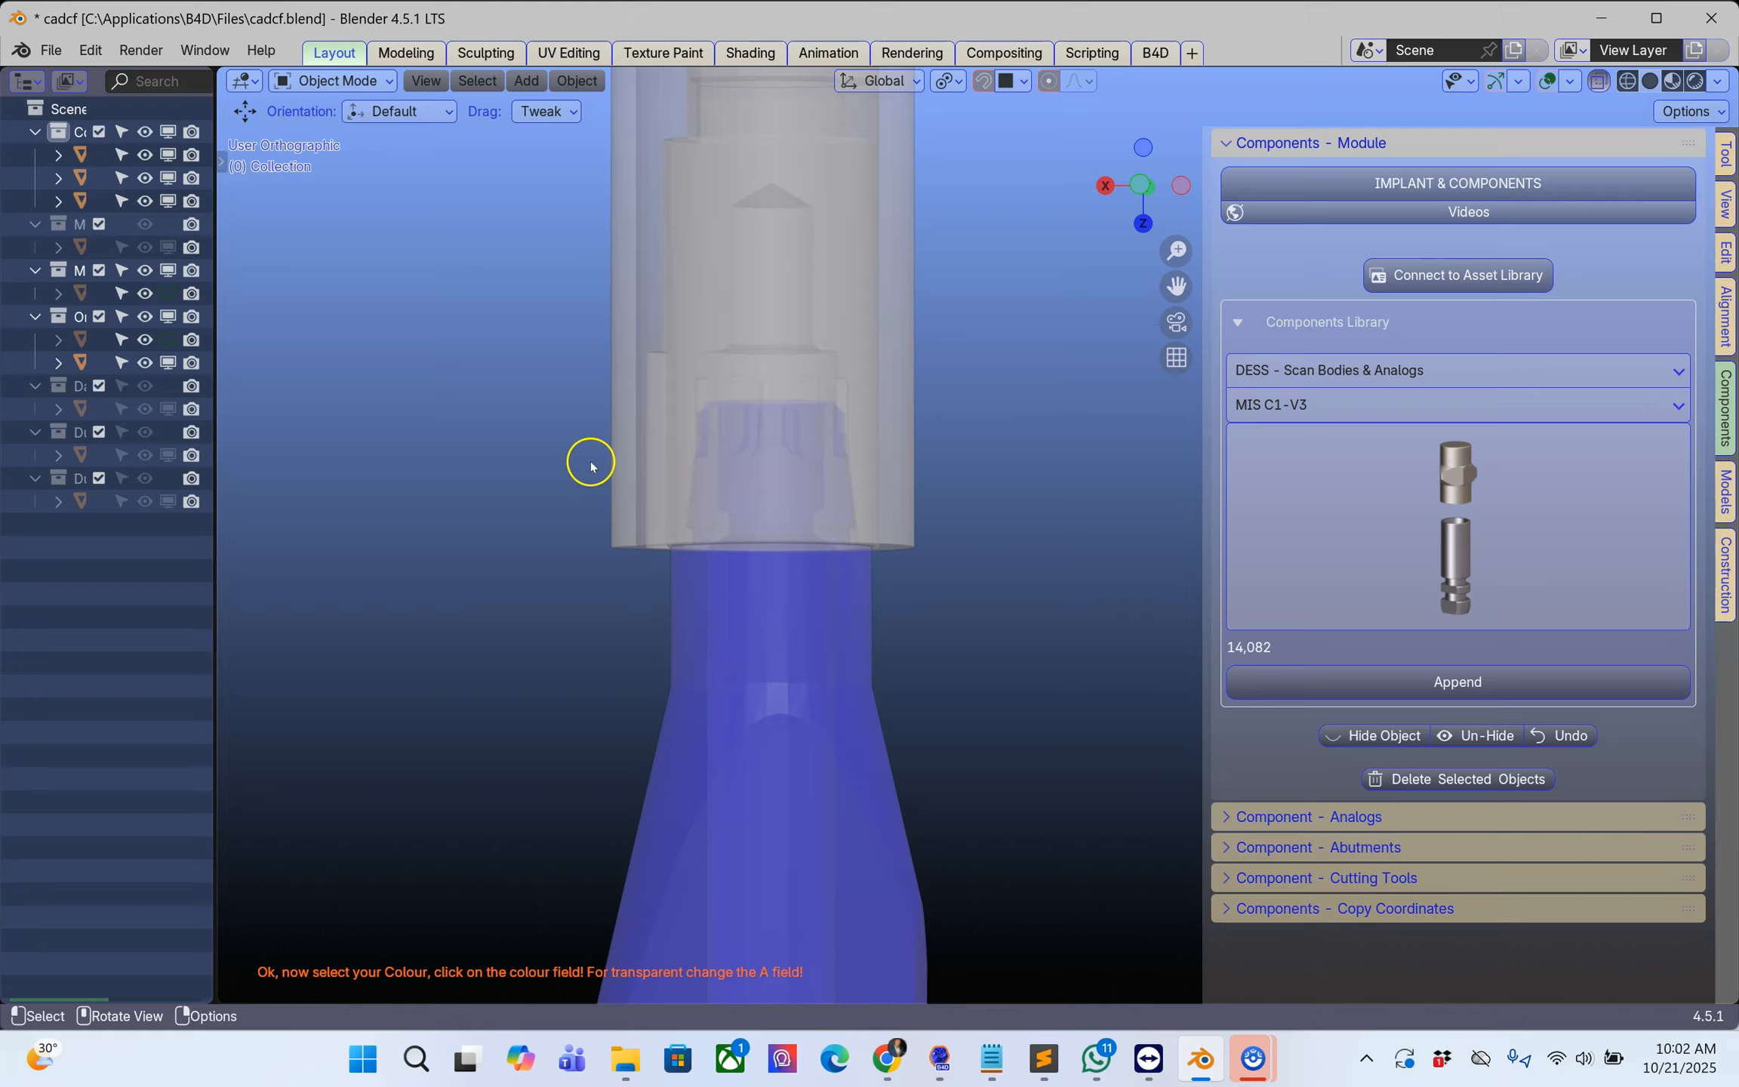
pyautogui.press('b')
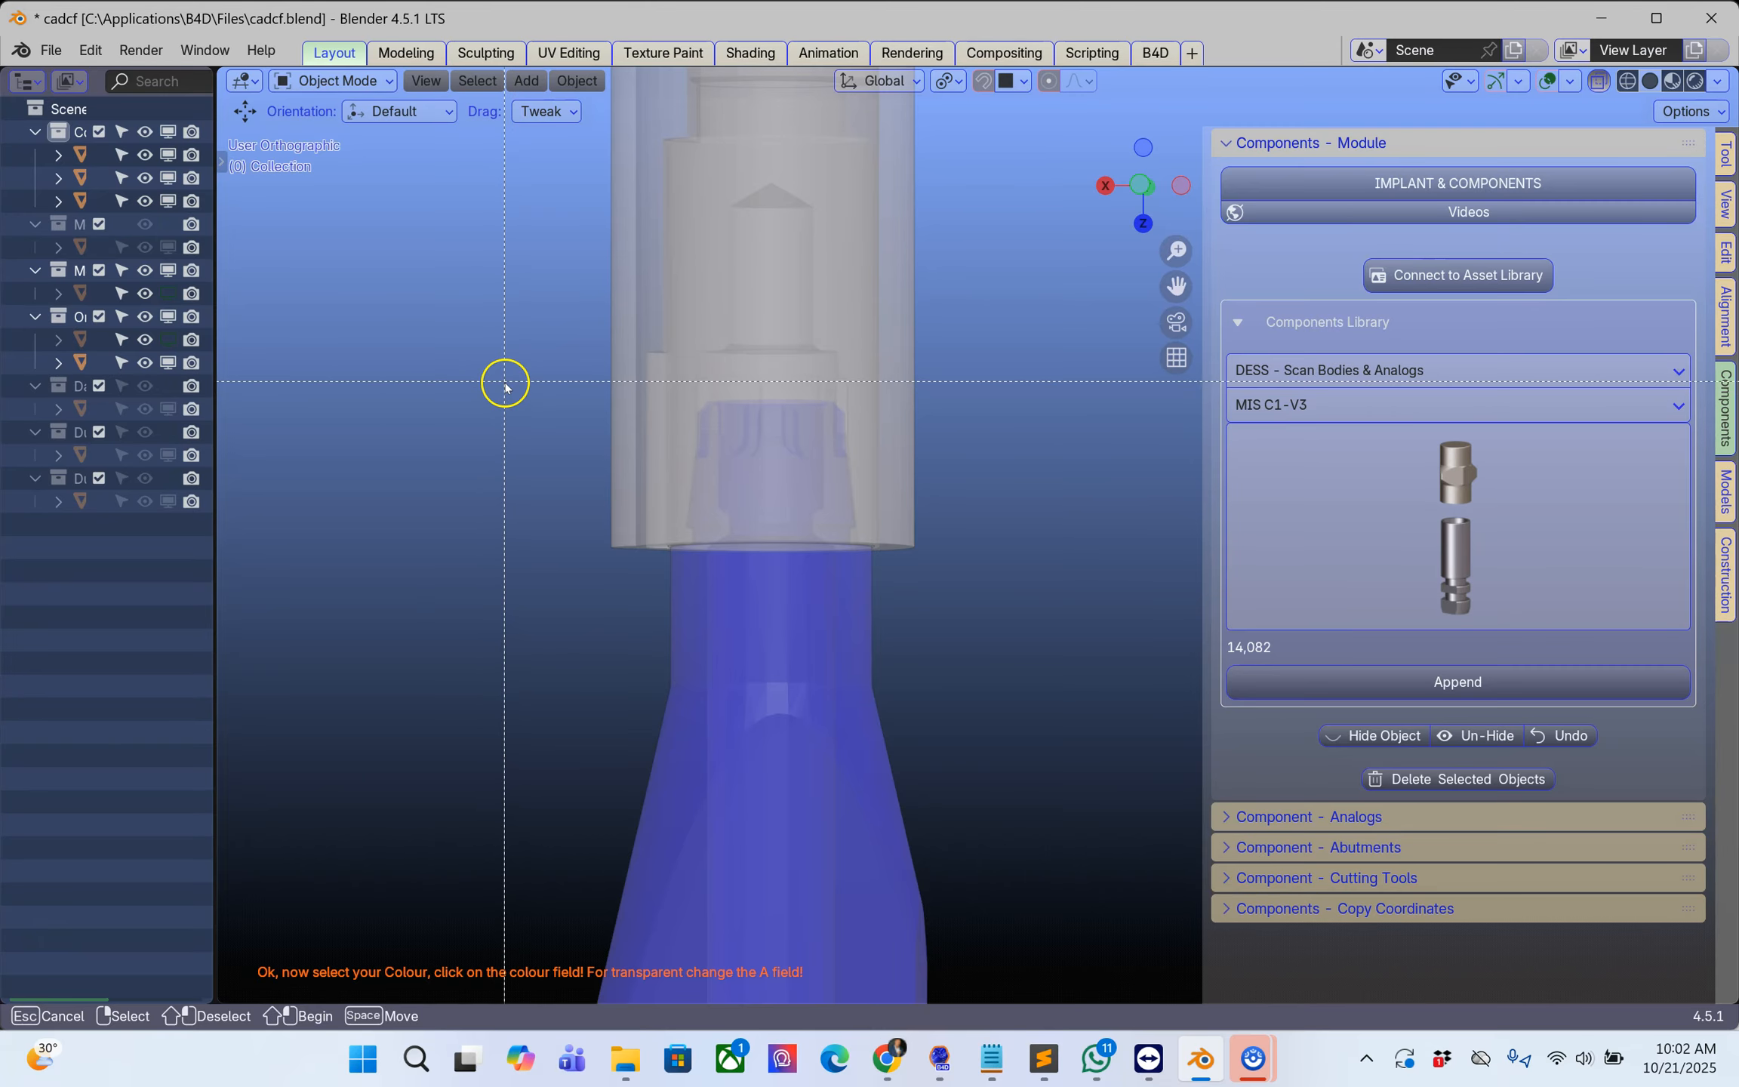
pyautogui.moveTo(469, 380); pyautogui.dragTo(966, 442)
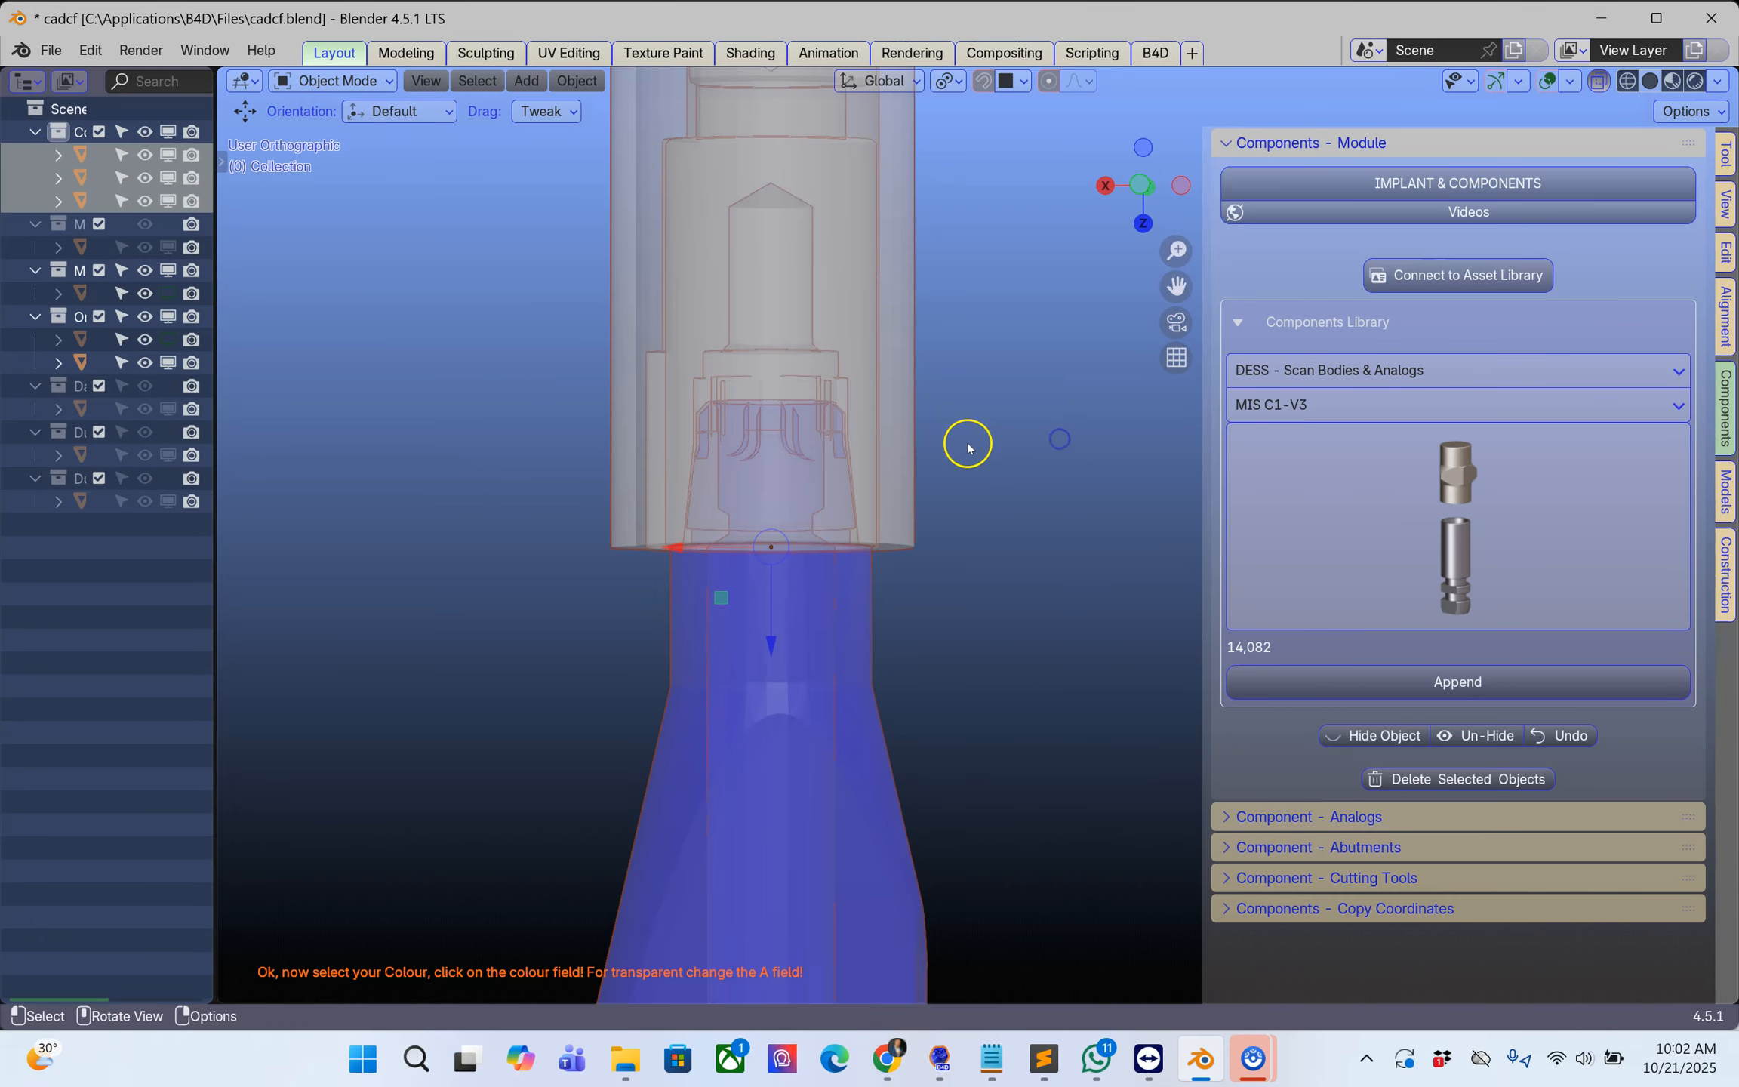
pyautogui.click(524, 367)
# Step: Clip the view to a thin band across the analog connection, view the cross-section along the axis and select the 14,082 analog
pyautogui.press('b')
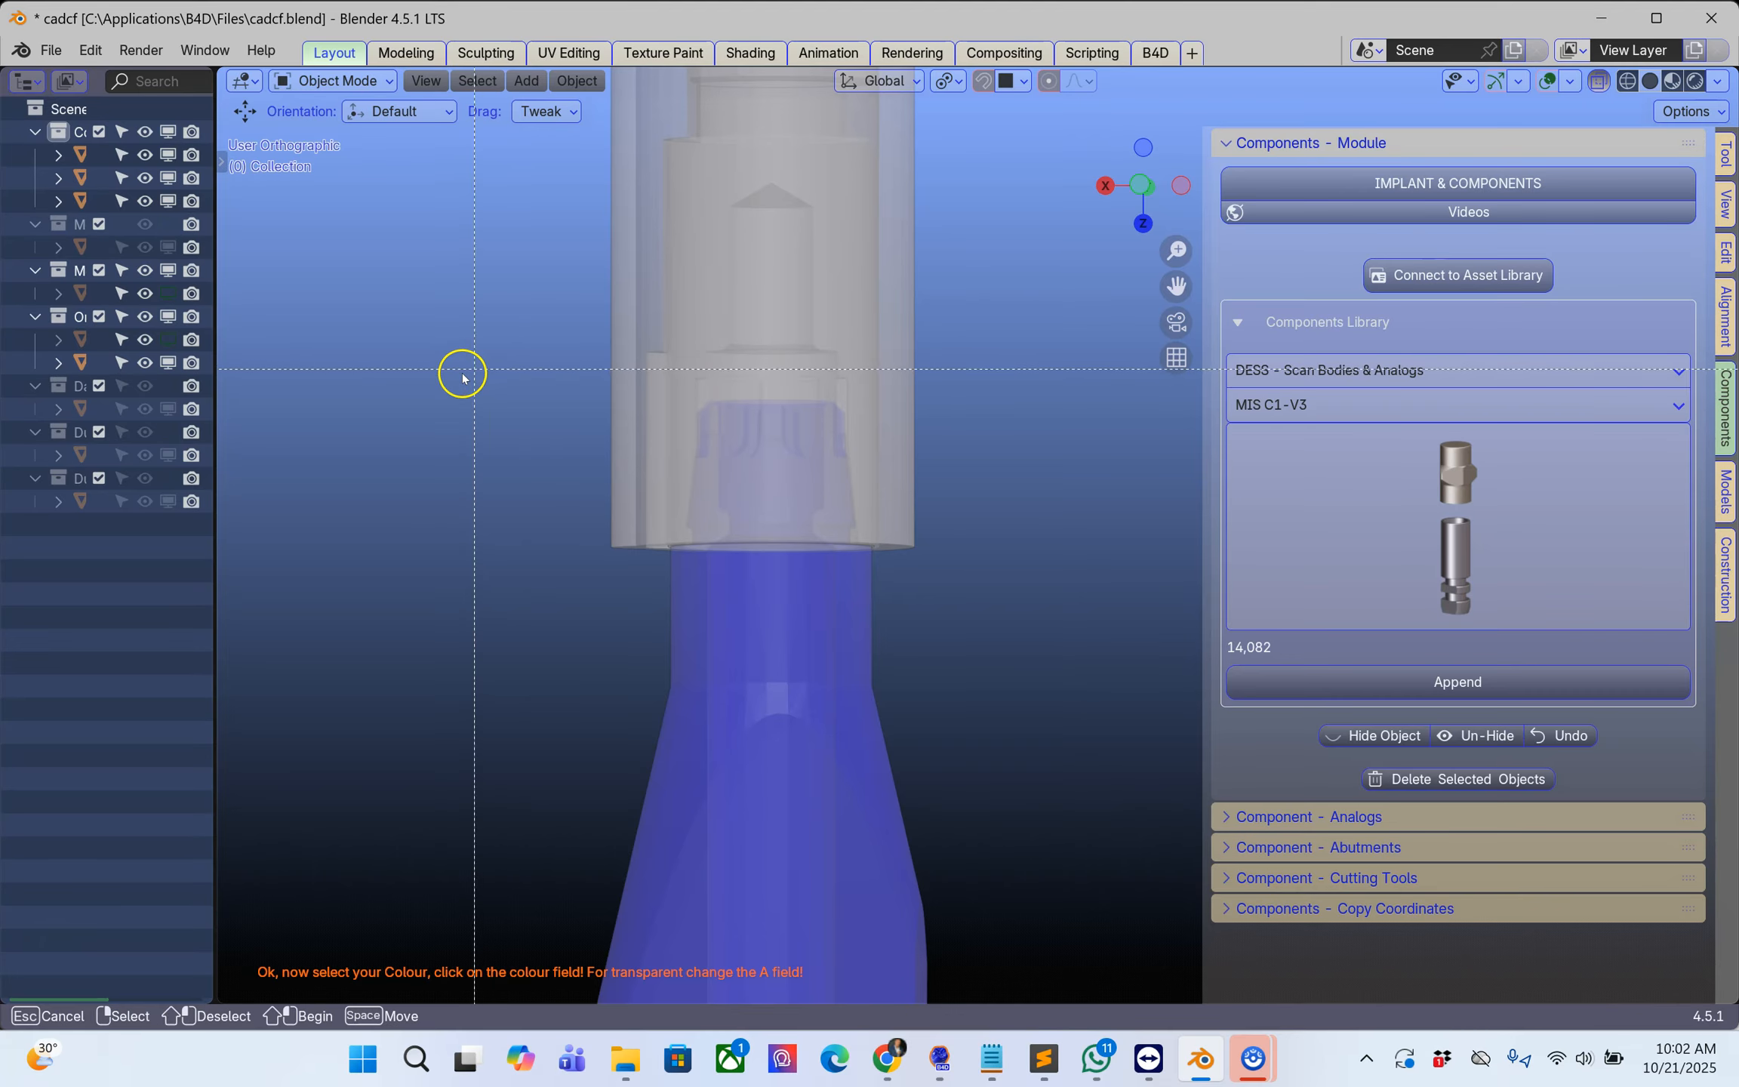
pyautogui.moveTo(446, 381); pyautogui.dragTo(1081, 437)
pyautogui.moveTo(943, 431); pyautogui.dragTo(904, 86, button='middle')
pyautogui.scroll(6, 702, 464)
pyautogui.keyDown('shift'); pyautogui.moveTo(528, 528); pyautogui.dragTo(659, 426, button='middle'); pyautogui.keyUp('shift')
pyautogui.click(648, 427)
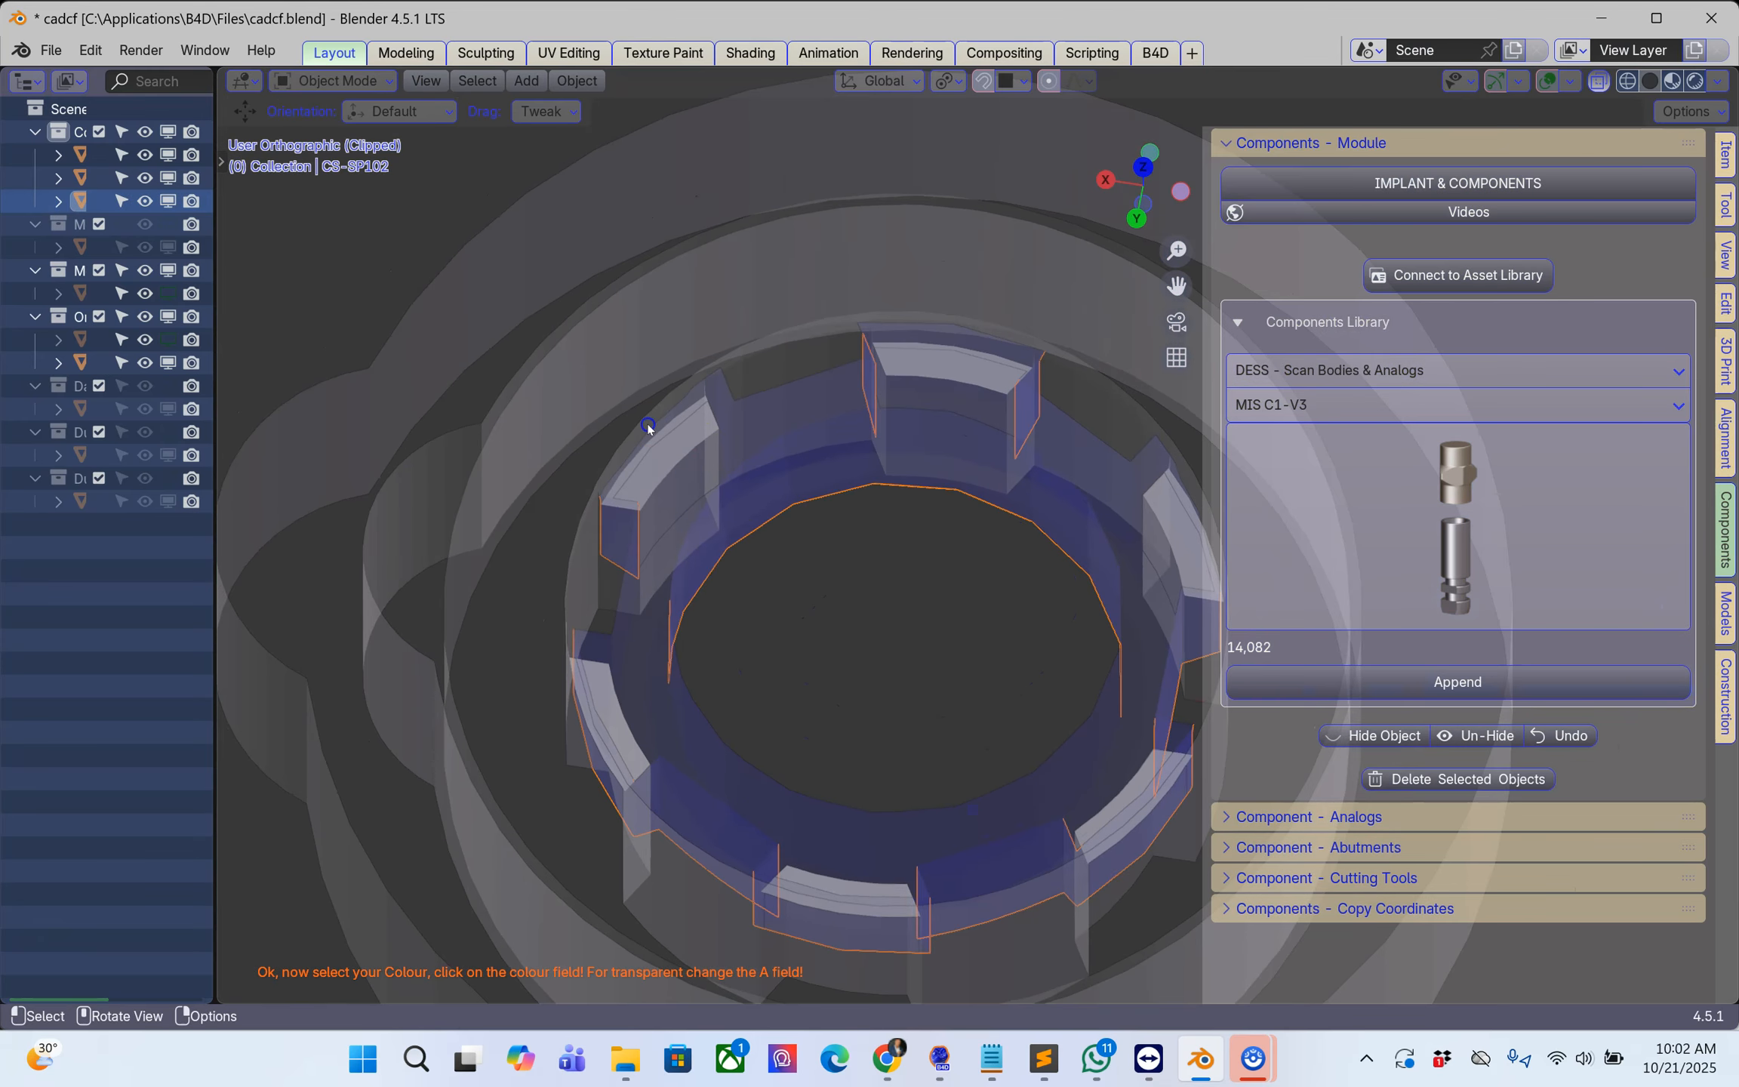
pyautogui.click(516, 442)
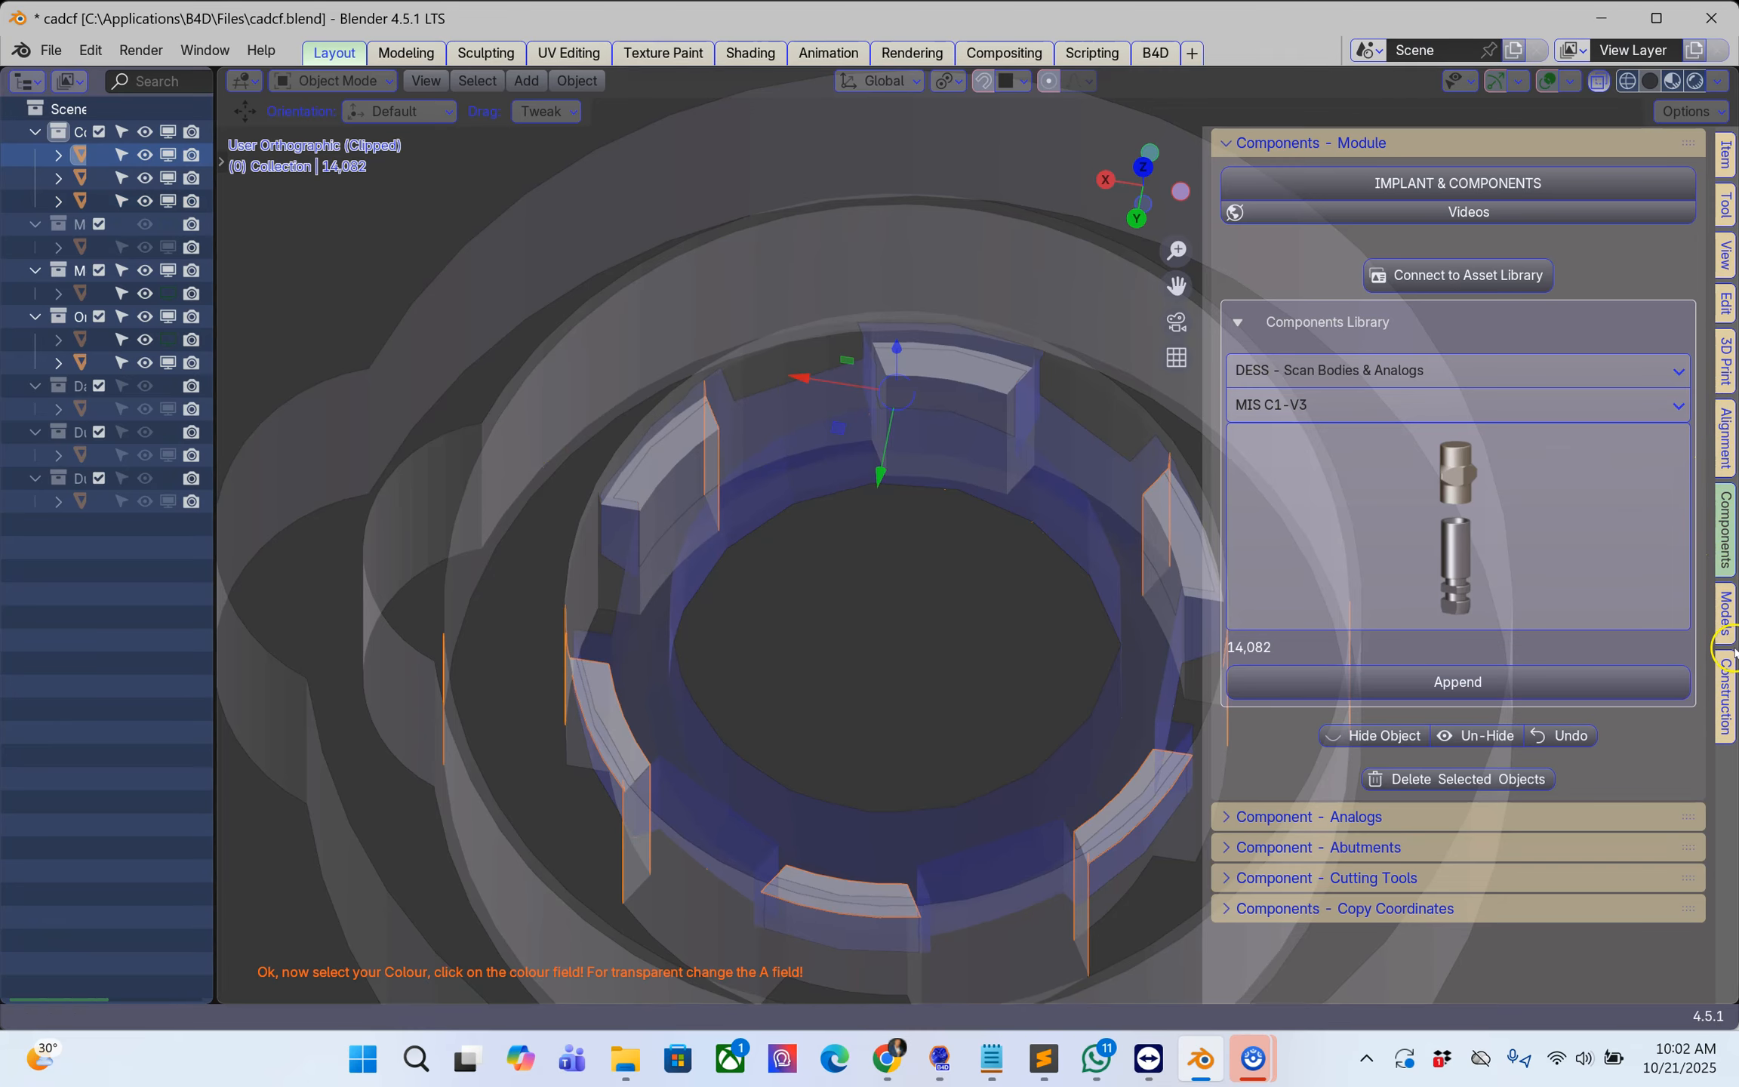
# Step: Add a light yellow colour to the 14,082 analog to distinguish it from the blue scan body
pyautogui.click(1726, 609)
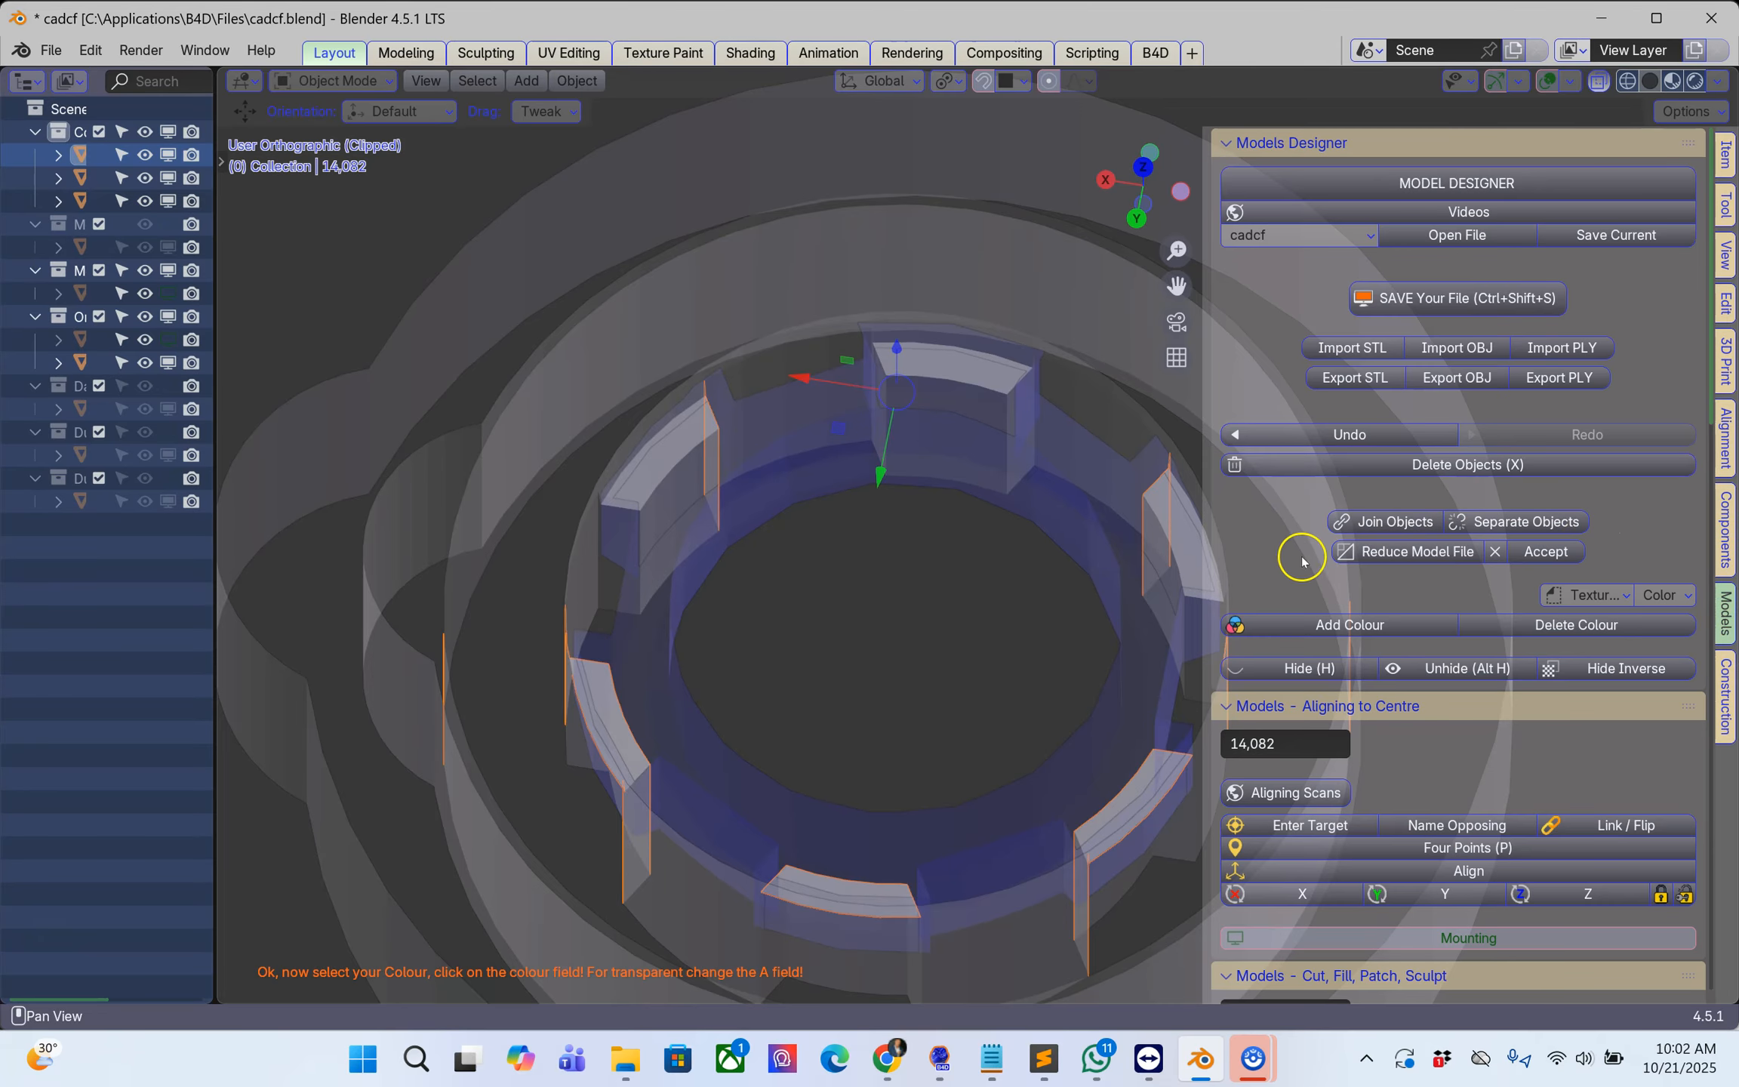
pyautogui.click(1369, 632)
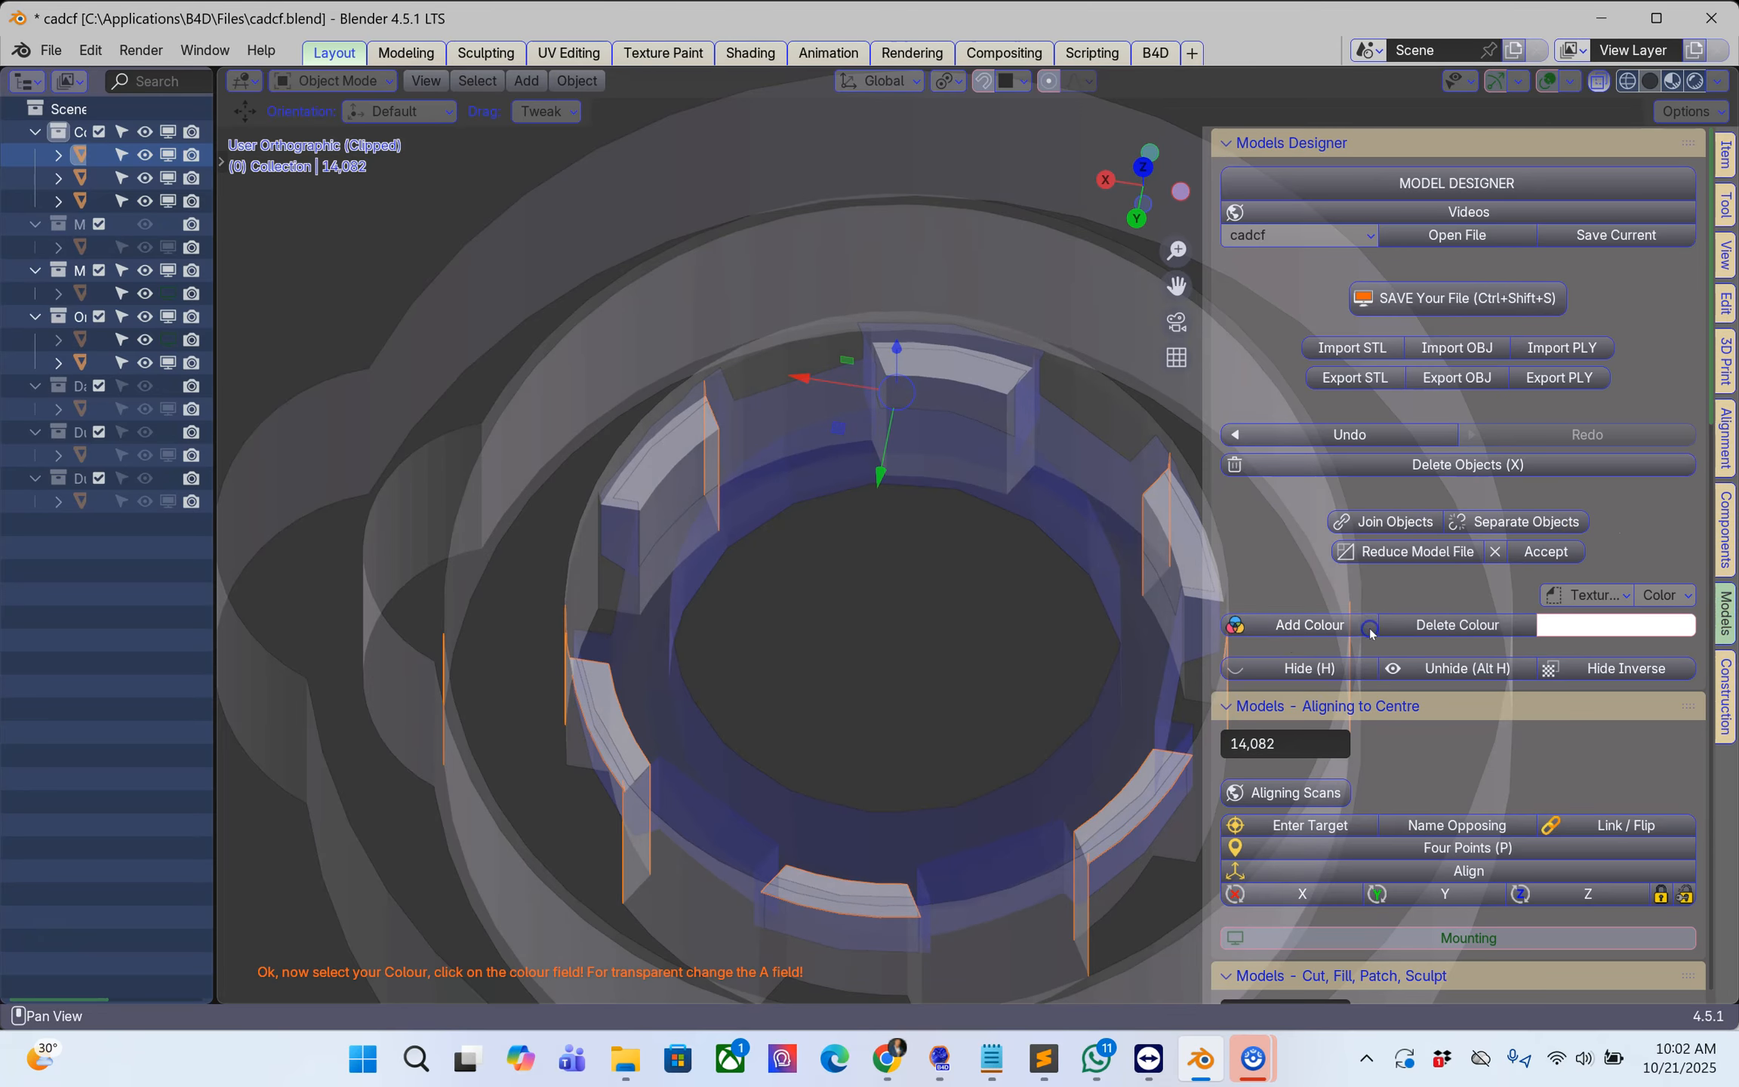
pyautogui.click(1603, 630)
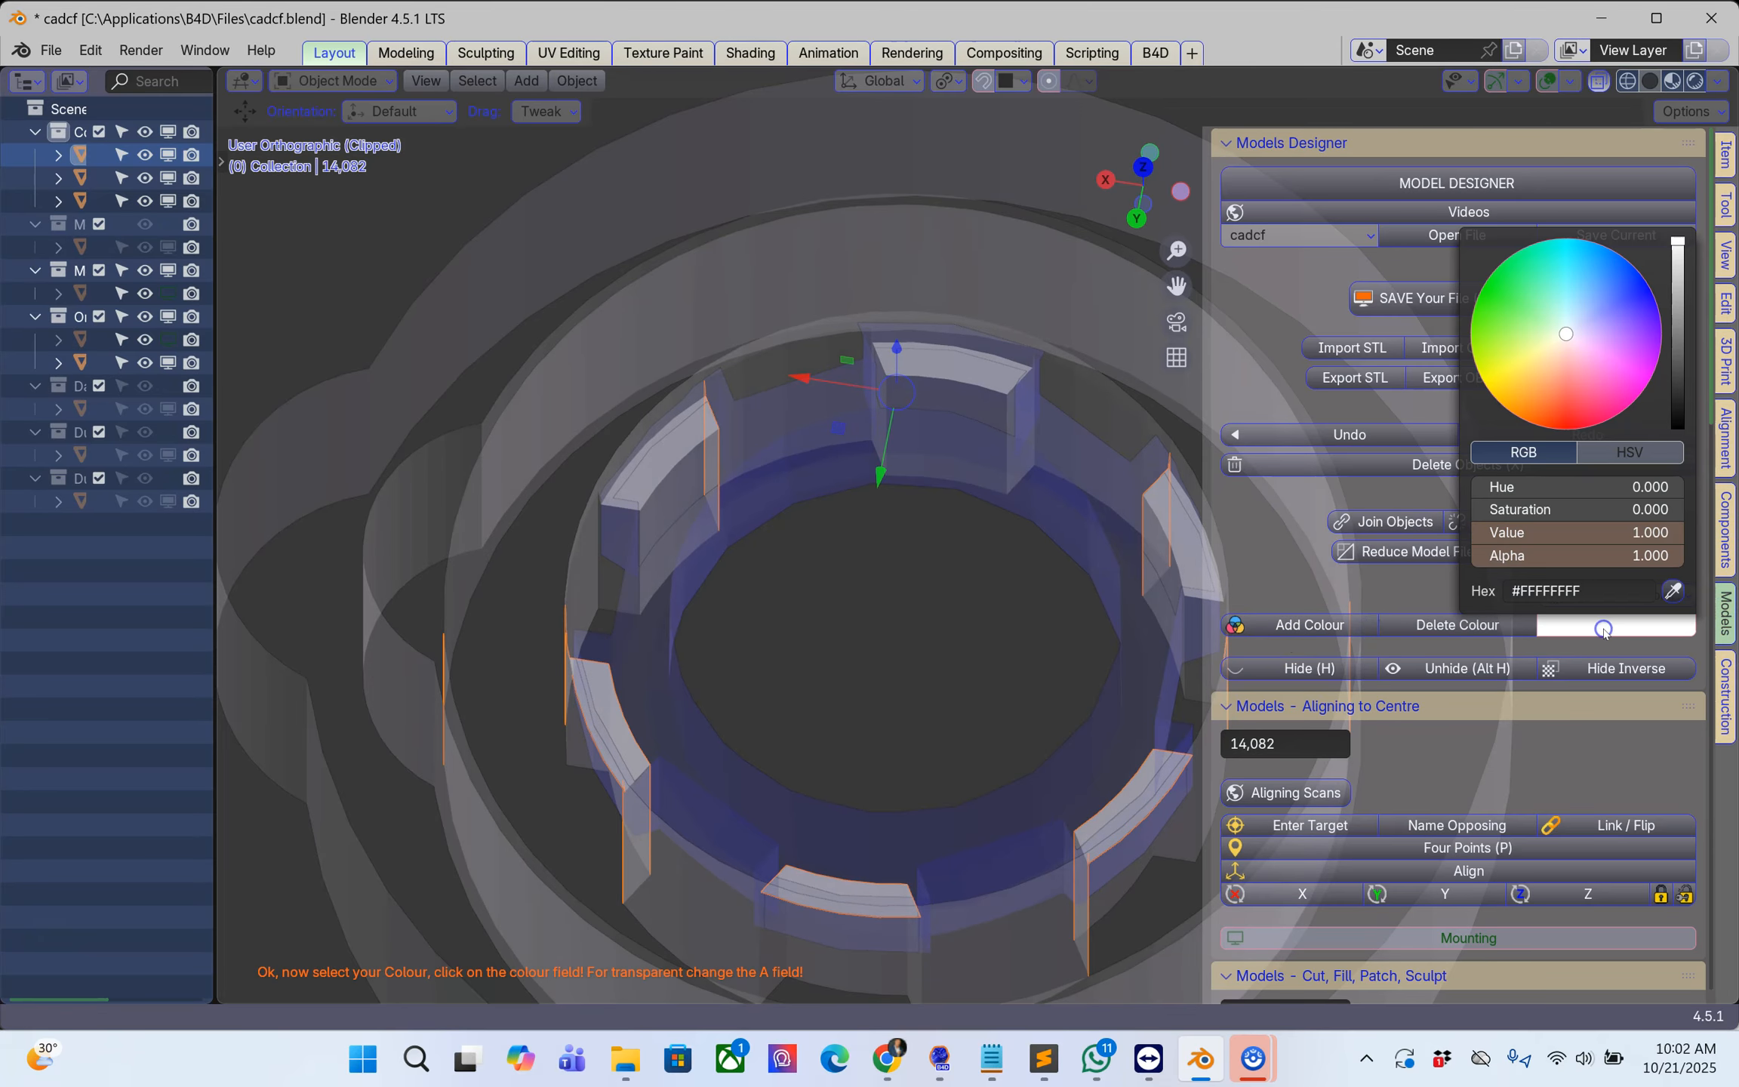
pyautogui.click(1516, 366)
# Step: Select the blue CS-SP102 scan body, enter Edit Mode and examine how its connection notches line up with the analog's lobes
pyautogui.moveTo(710, 388); pyautogui.dragTo(768, 312, button='middle')
pyautogui.click(566, 576)
pyautogui.press('Tab')
pyautogui.scroll(4, 768, 312)
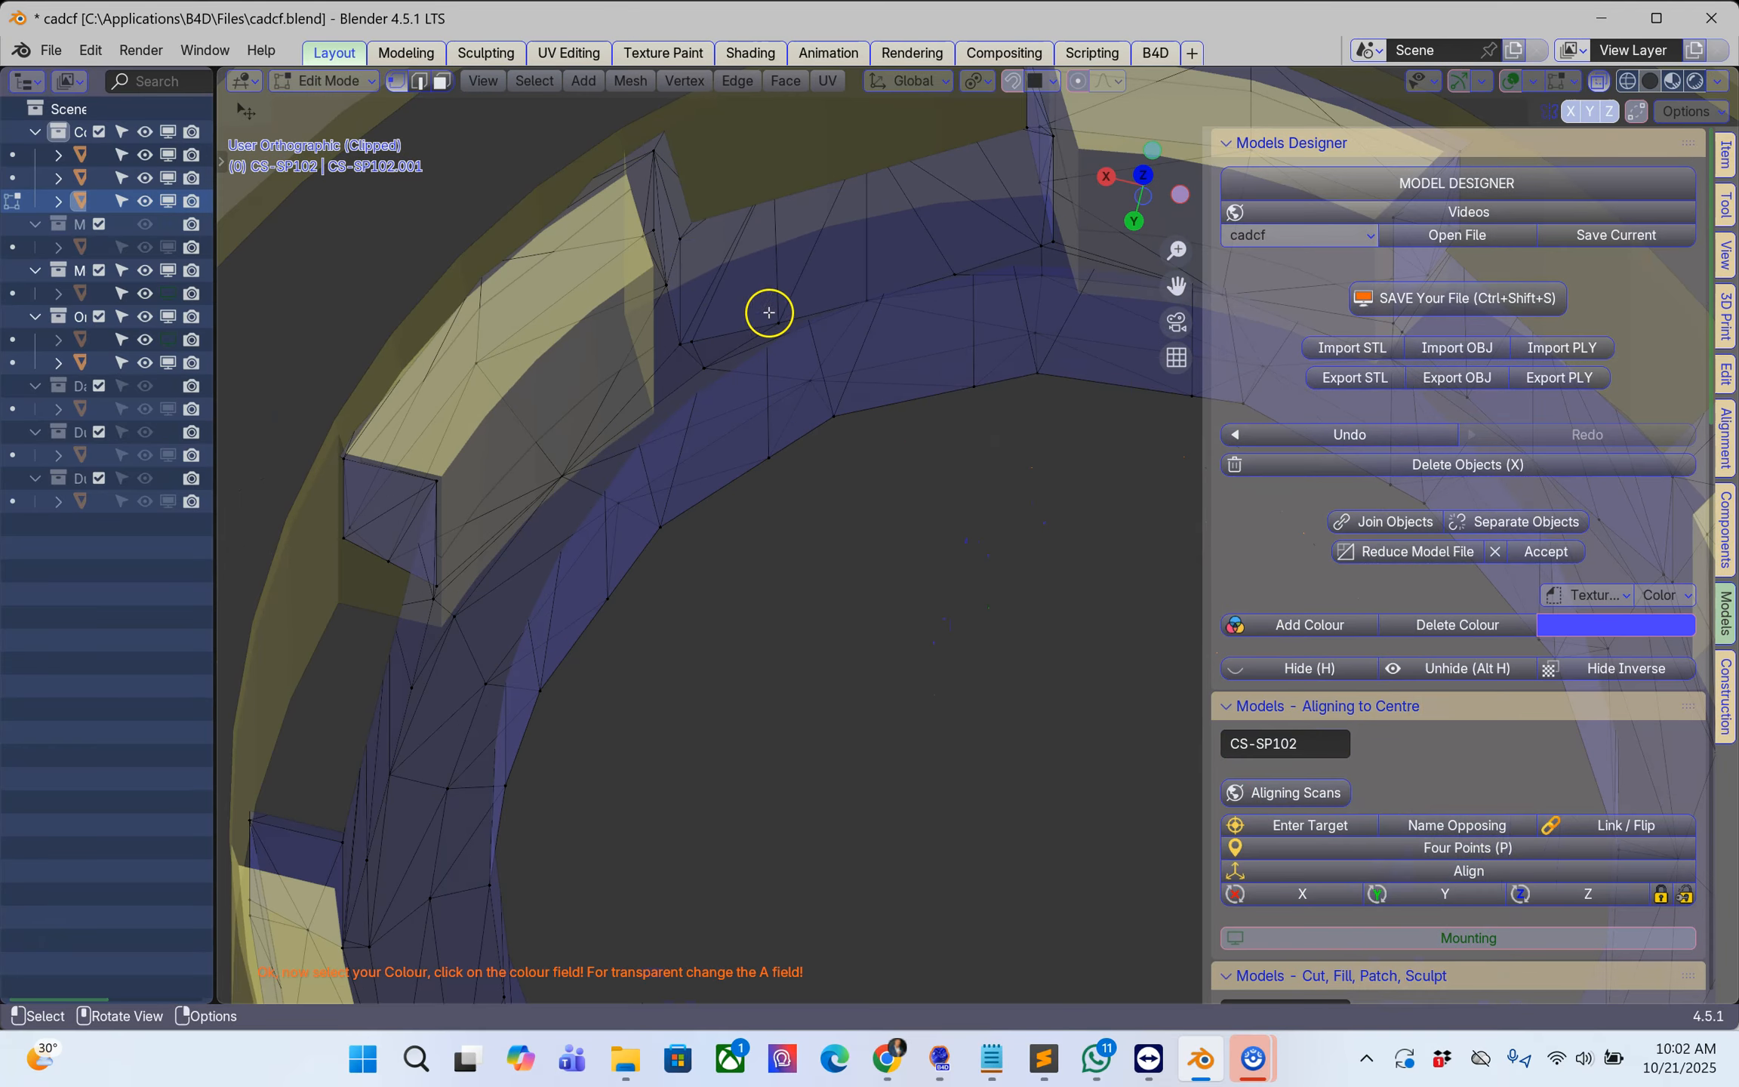
pyautogui.moveTo(684, 234); pyautogui.dragTo(852, 550, button='middle')
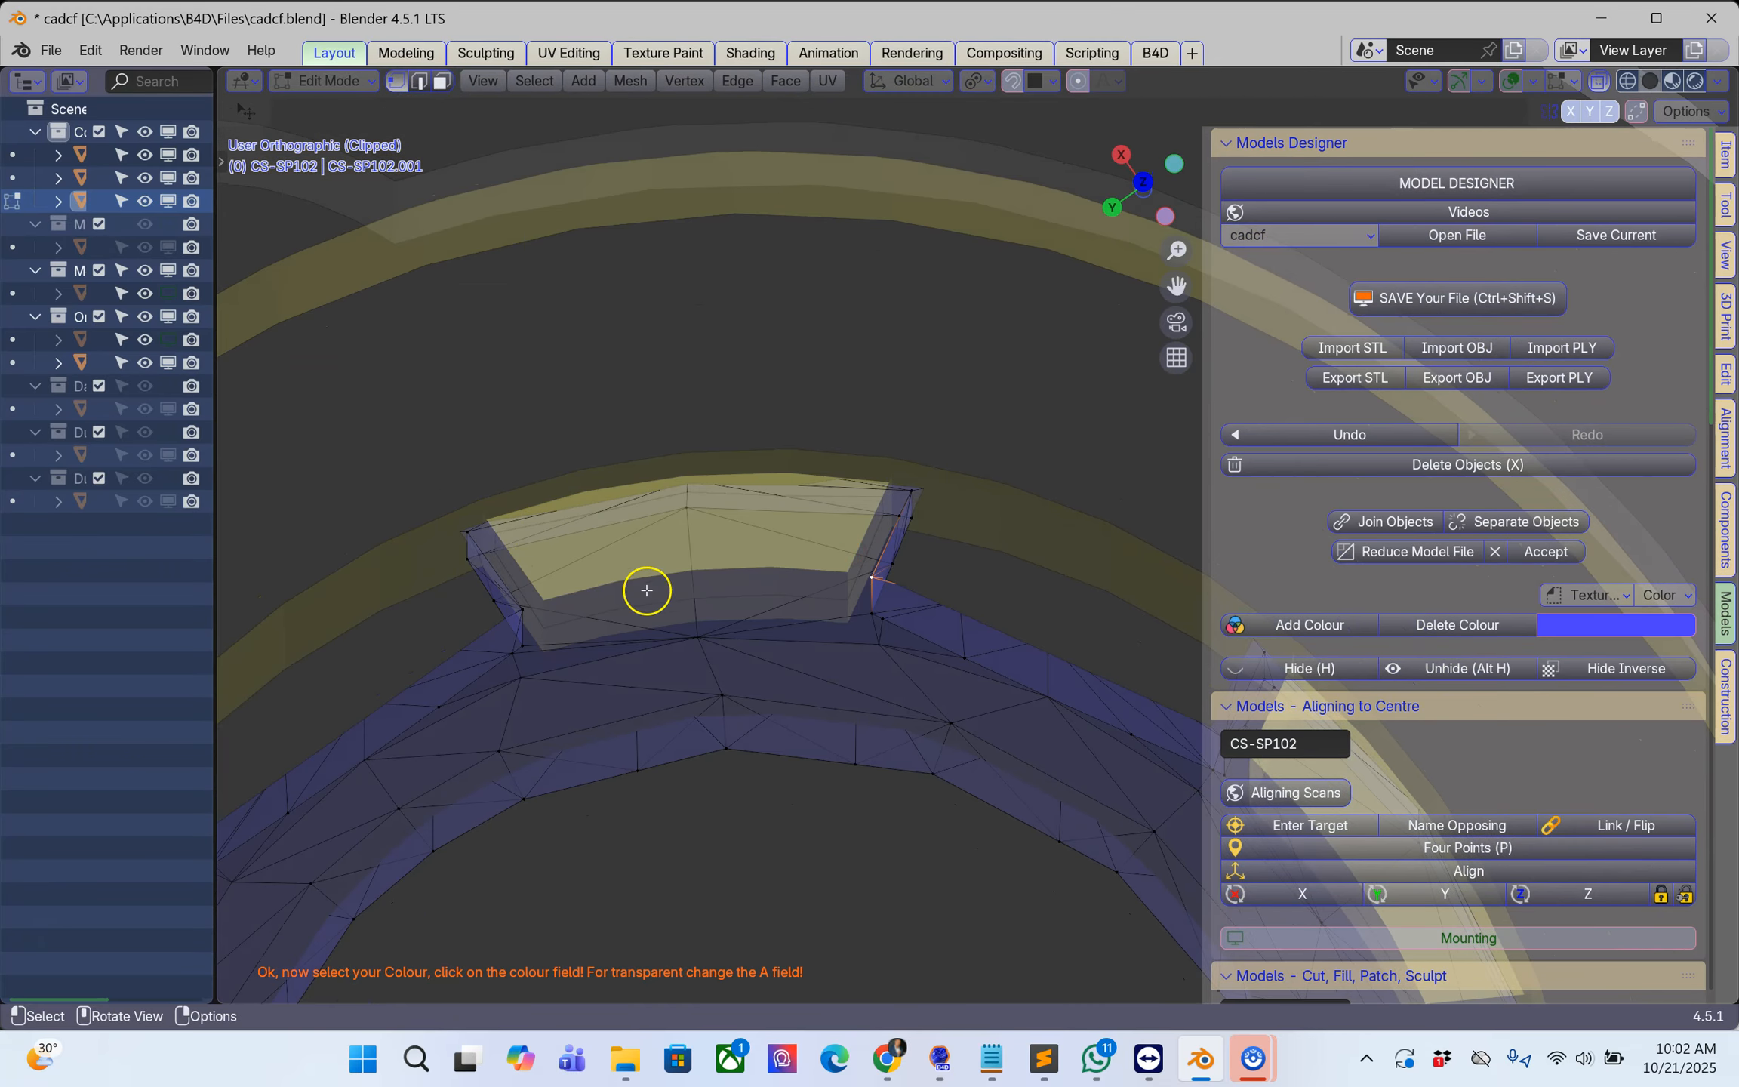
pyautogui.scroll(-5, 647, 589)
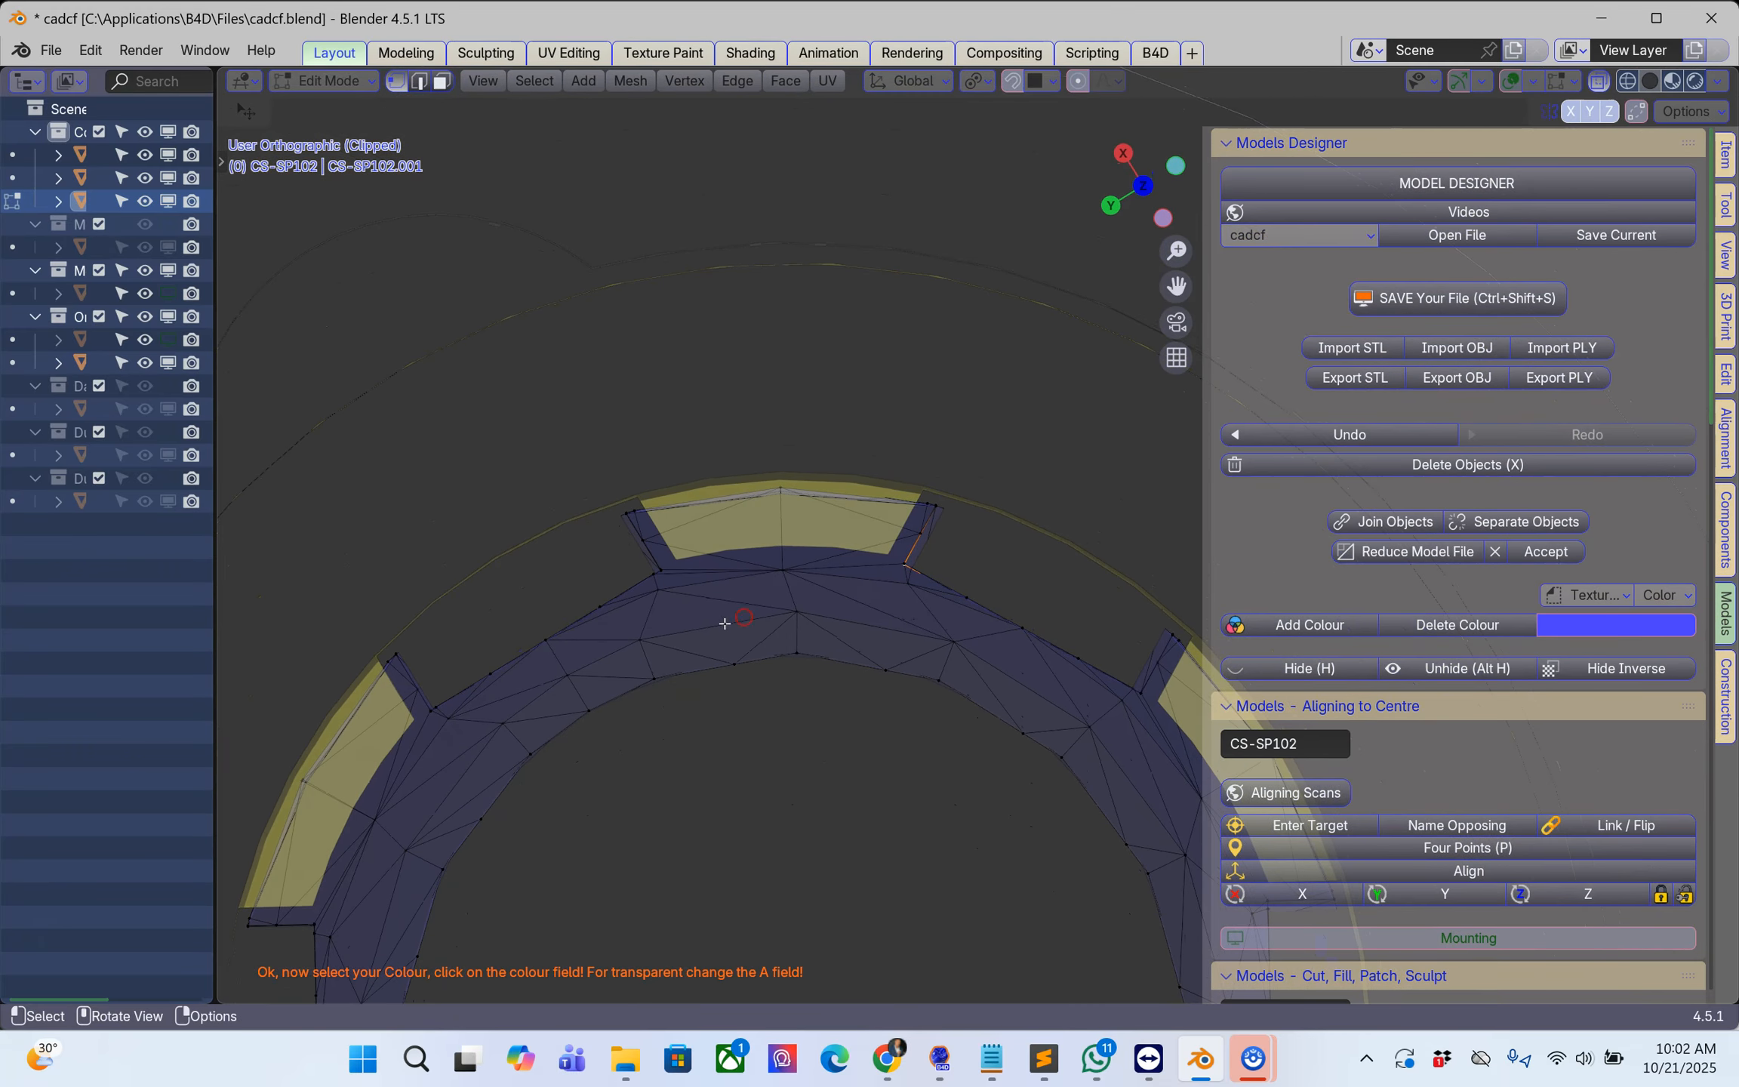
pyautogui.scroll(3, 724, 624)
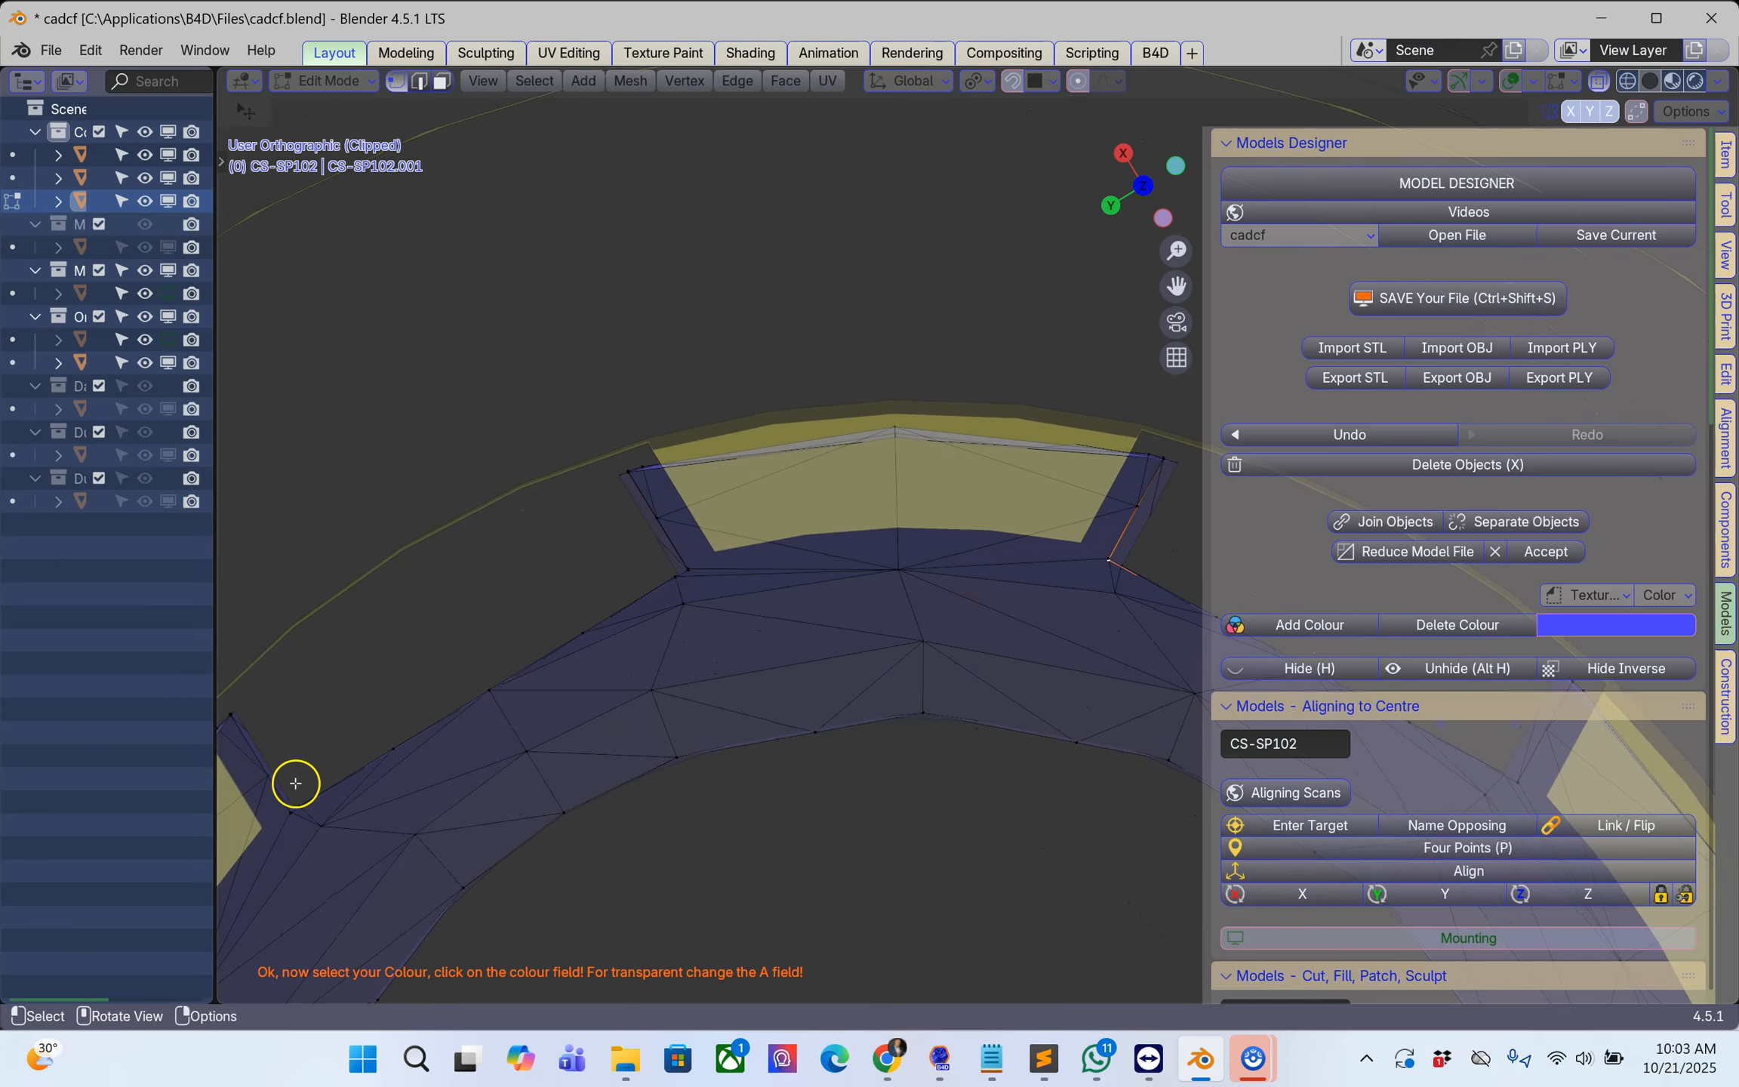
pyautogui.scroll(-2, 529, 613)
pyautogui.moveTo(989, 594); pyautogui.dragTo(923, 559, button='middle')
pyautogui.scroll(-2, 596, 555)
pyautogui.scroll(2, 924, 559)
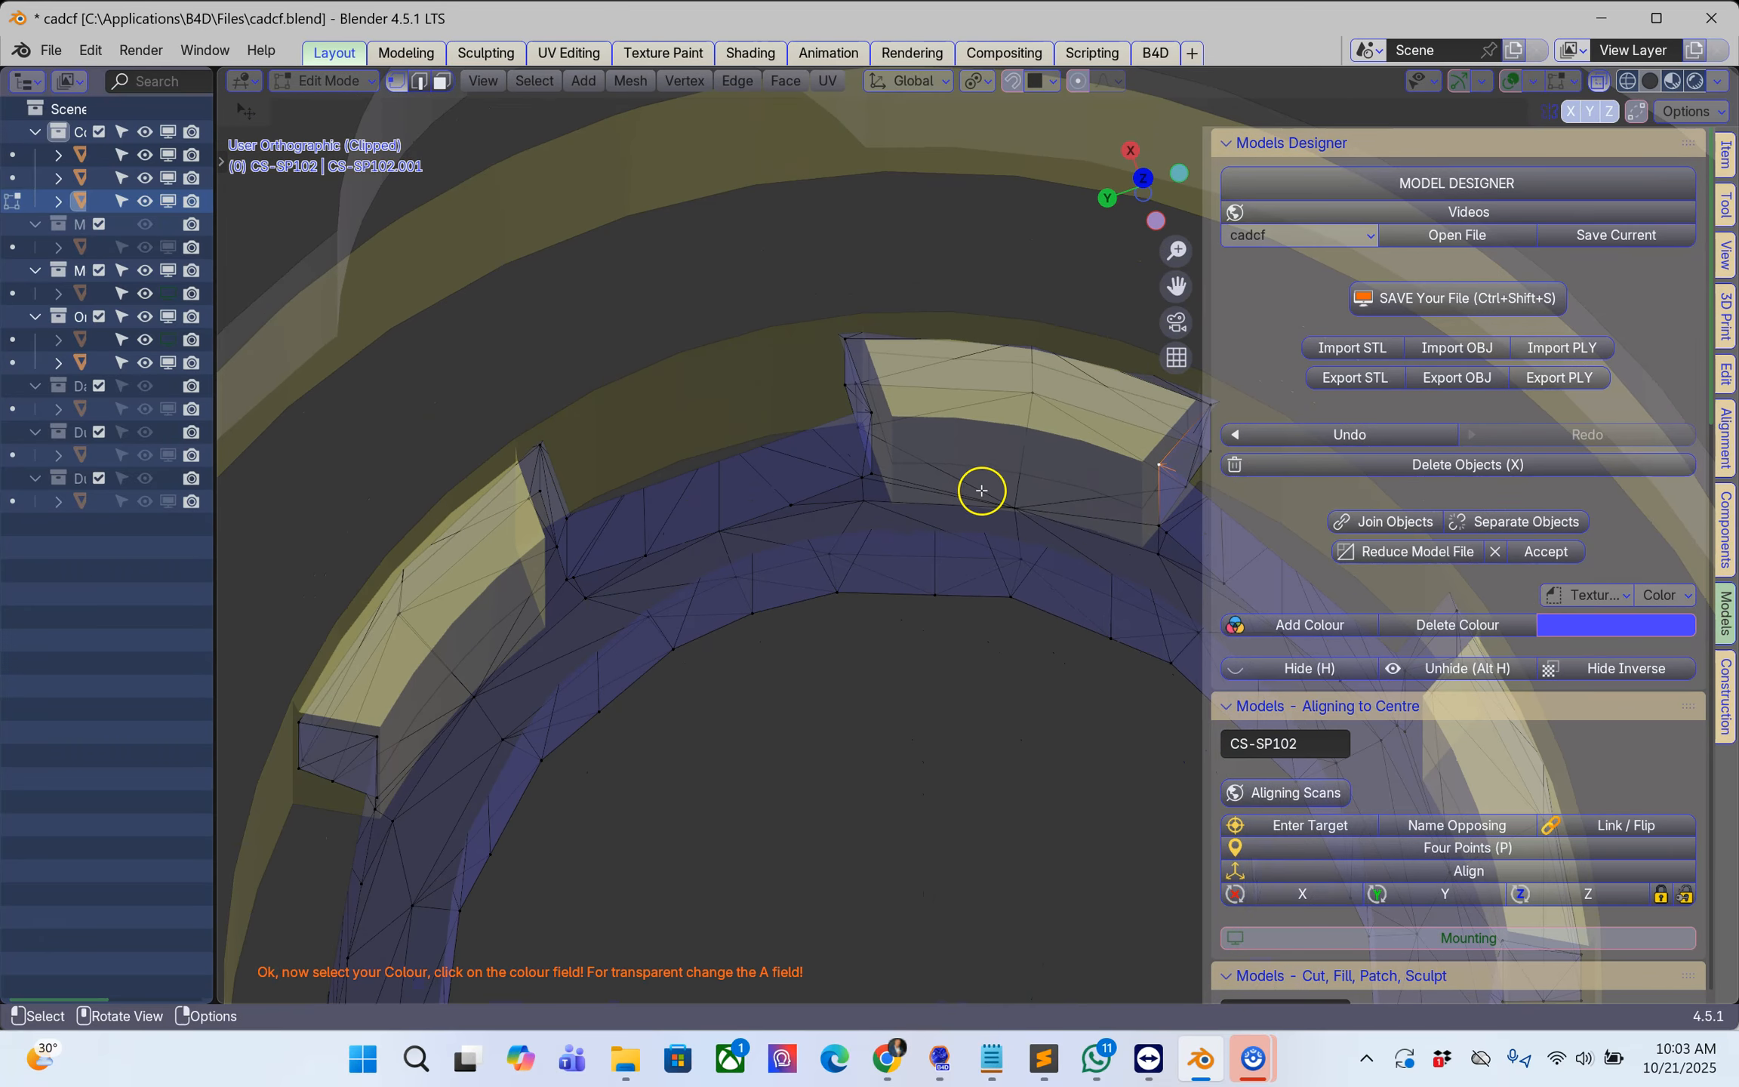
pyautogui.scroll(-2, 952, 536)
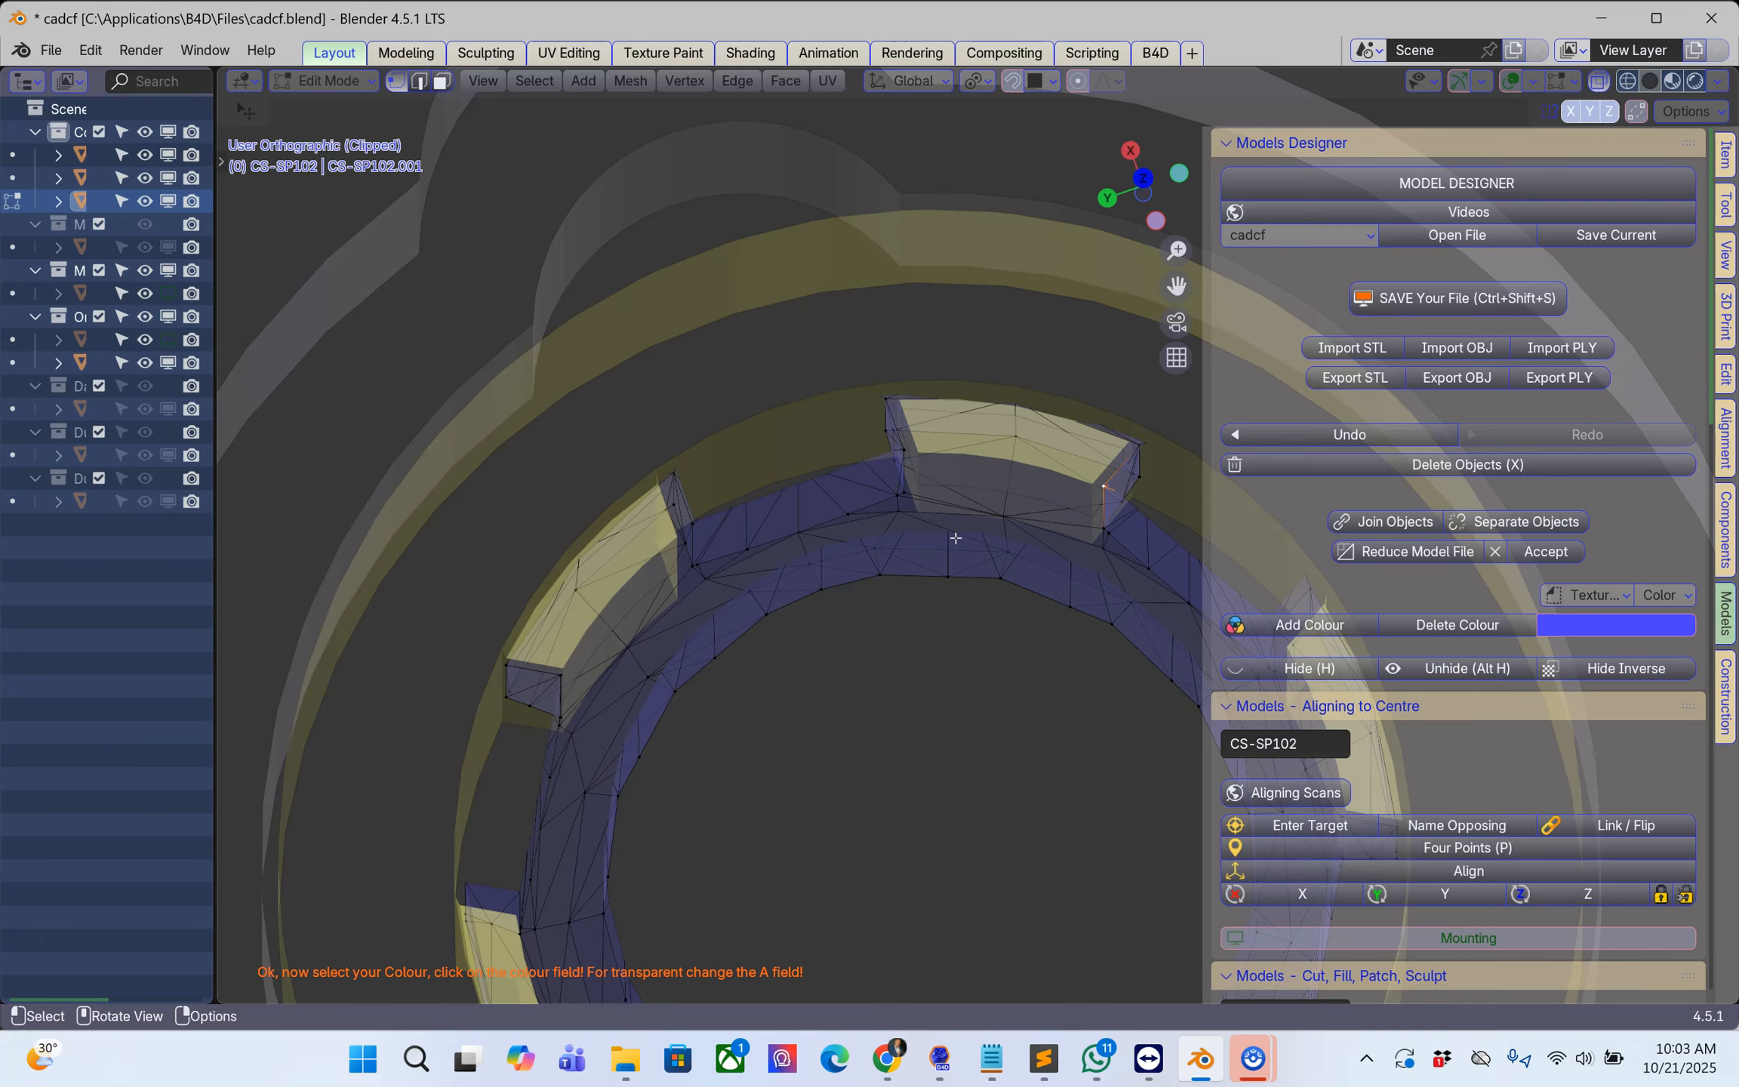
pyautogui.moveTo(945, 529); pyautogui.dragTo(918, 506, button='middle')
# Step: Return to Object Mode and set the CS-SP102 scan body's Z rotation to 30° in the abutment component settings
pyautogui.press('Tab')
pyautogui.click(949, 459)
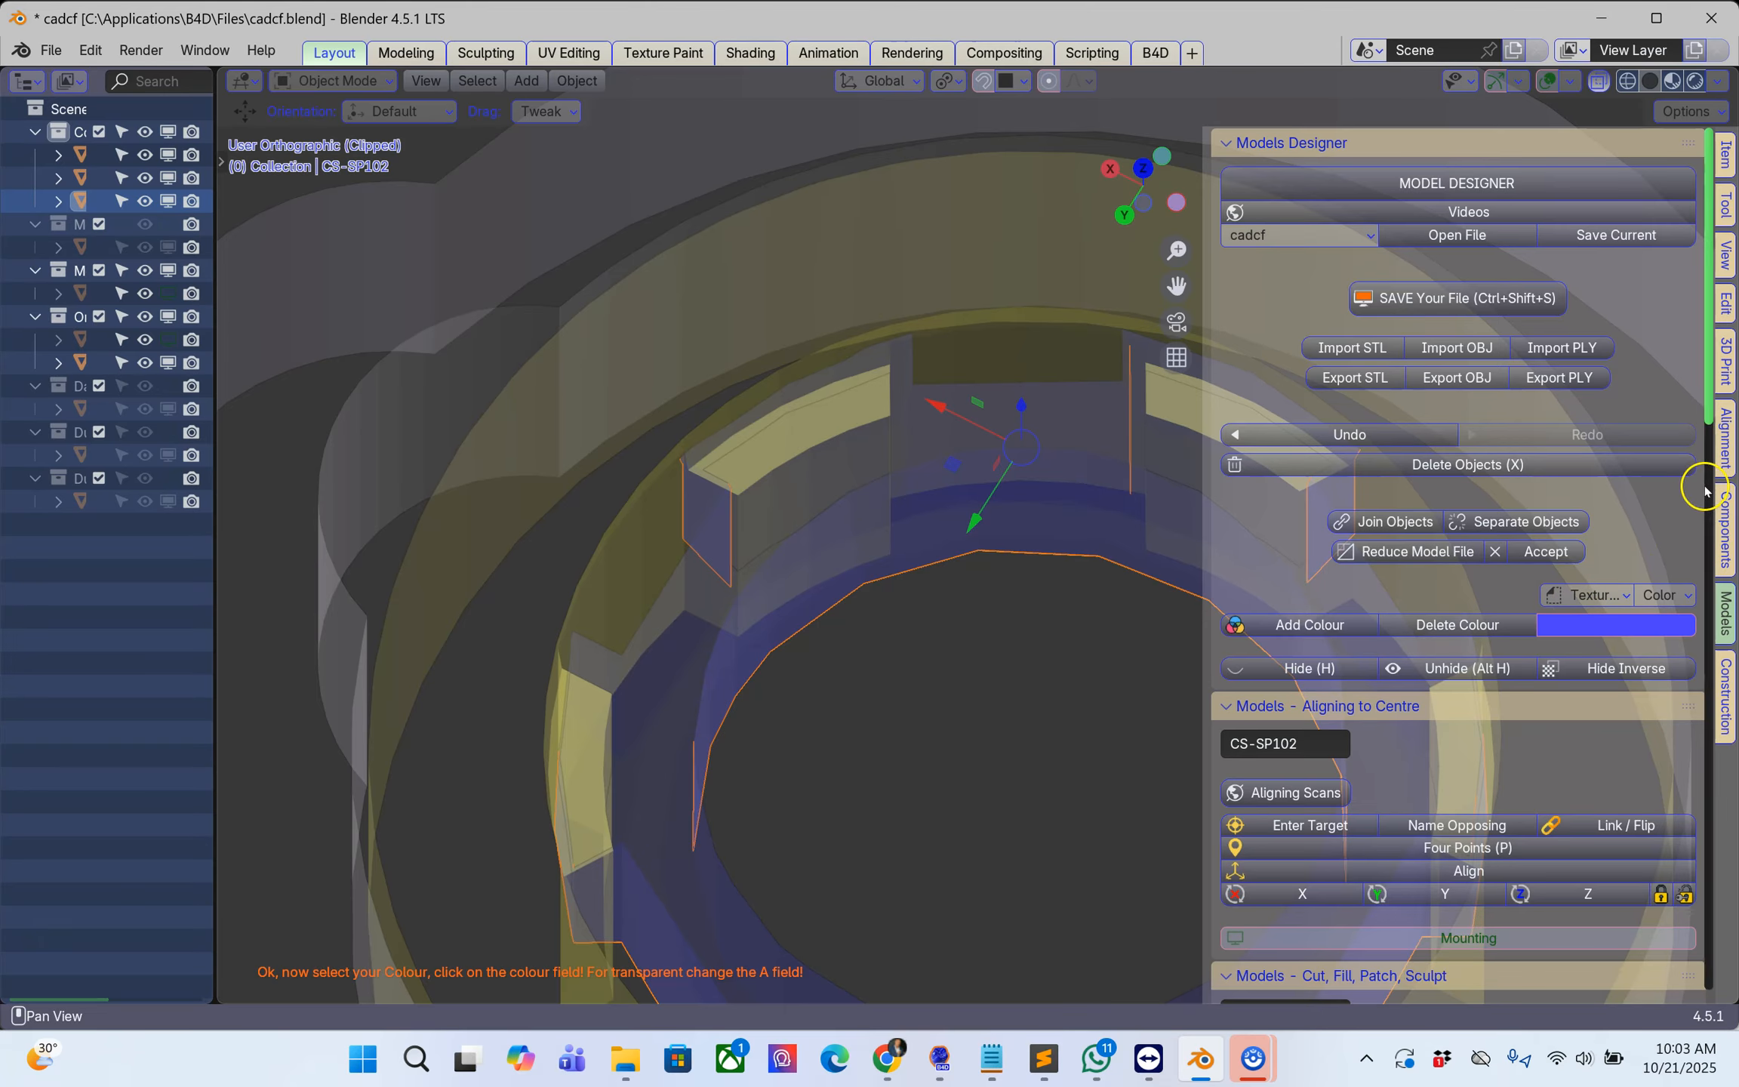
pyautogui.click(1724, 530)
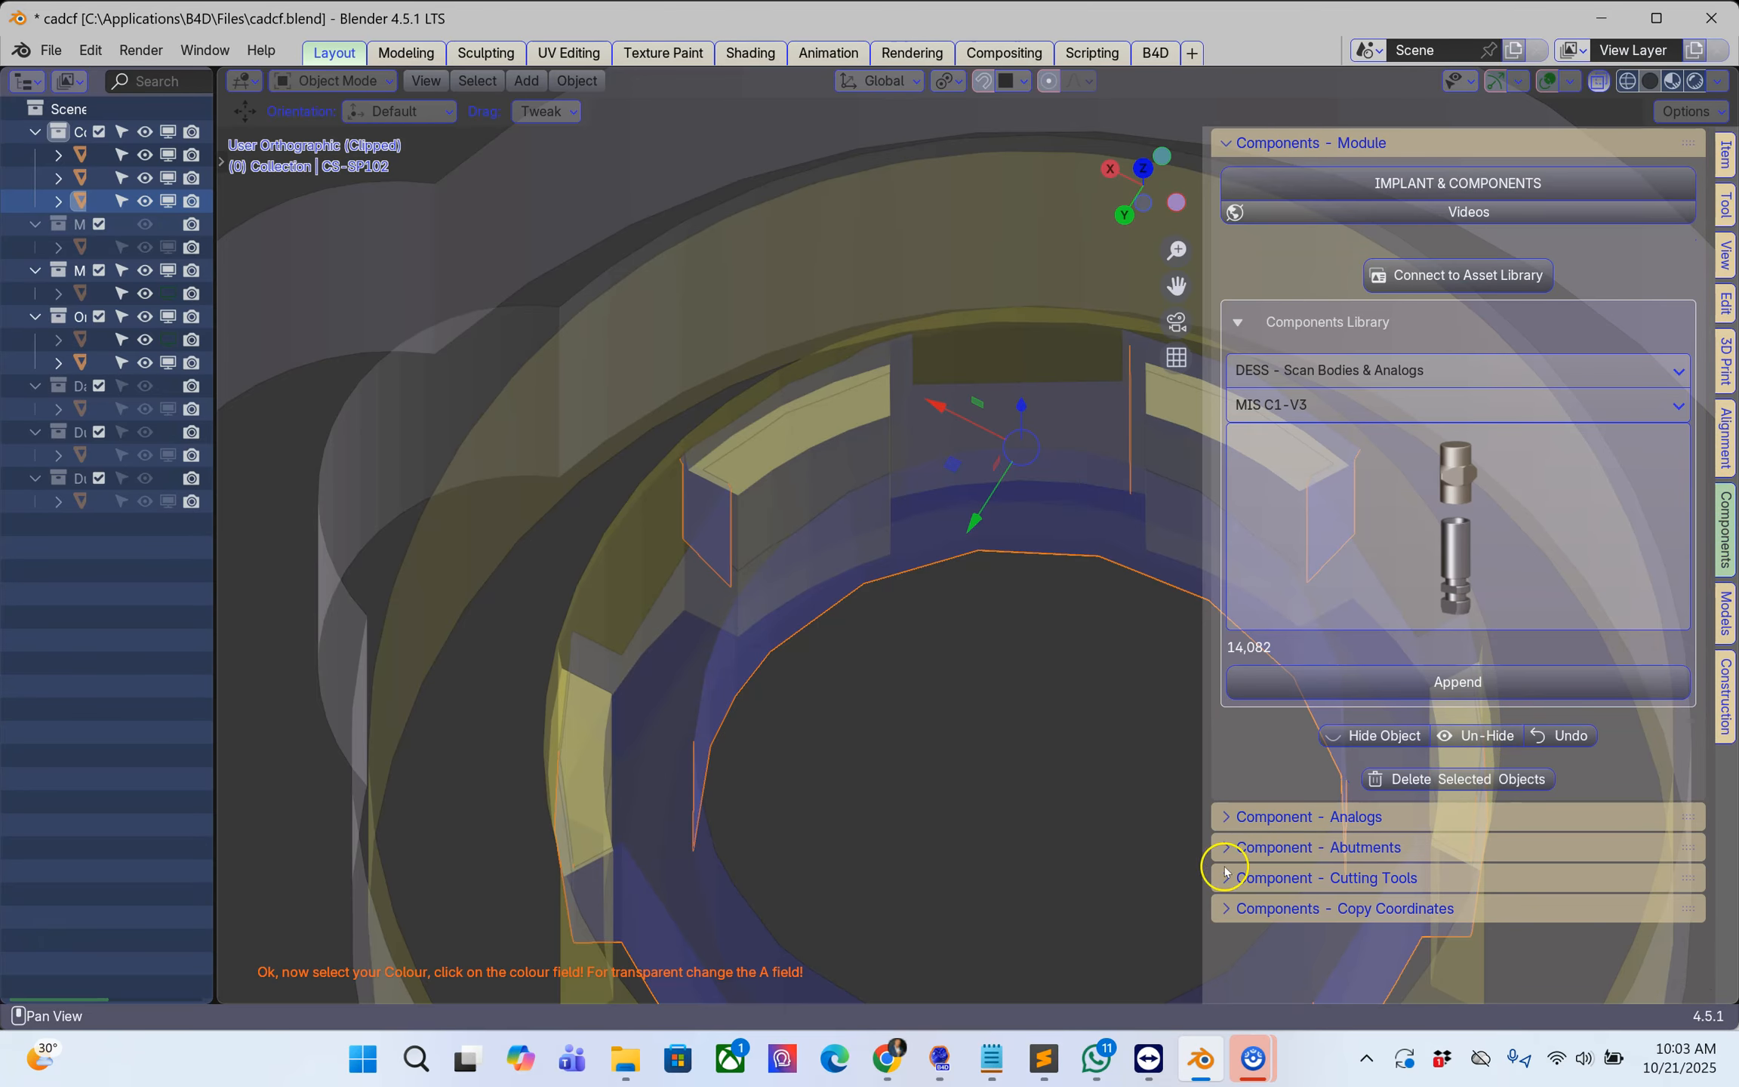
pyautogui.click(1250, 846)
pyautogui.scroll(-14, 1448, 802)
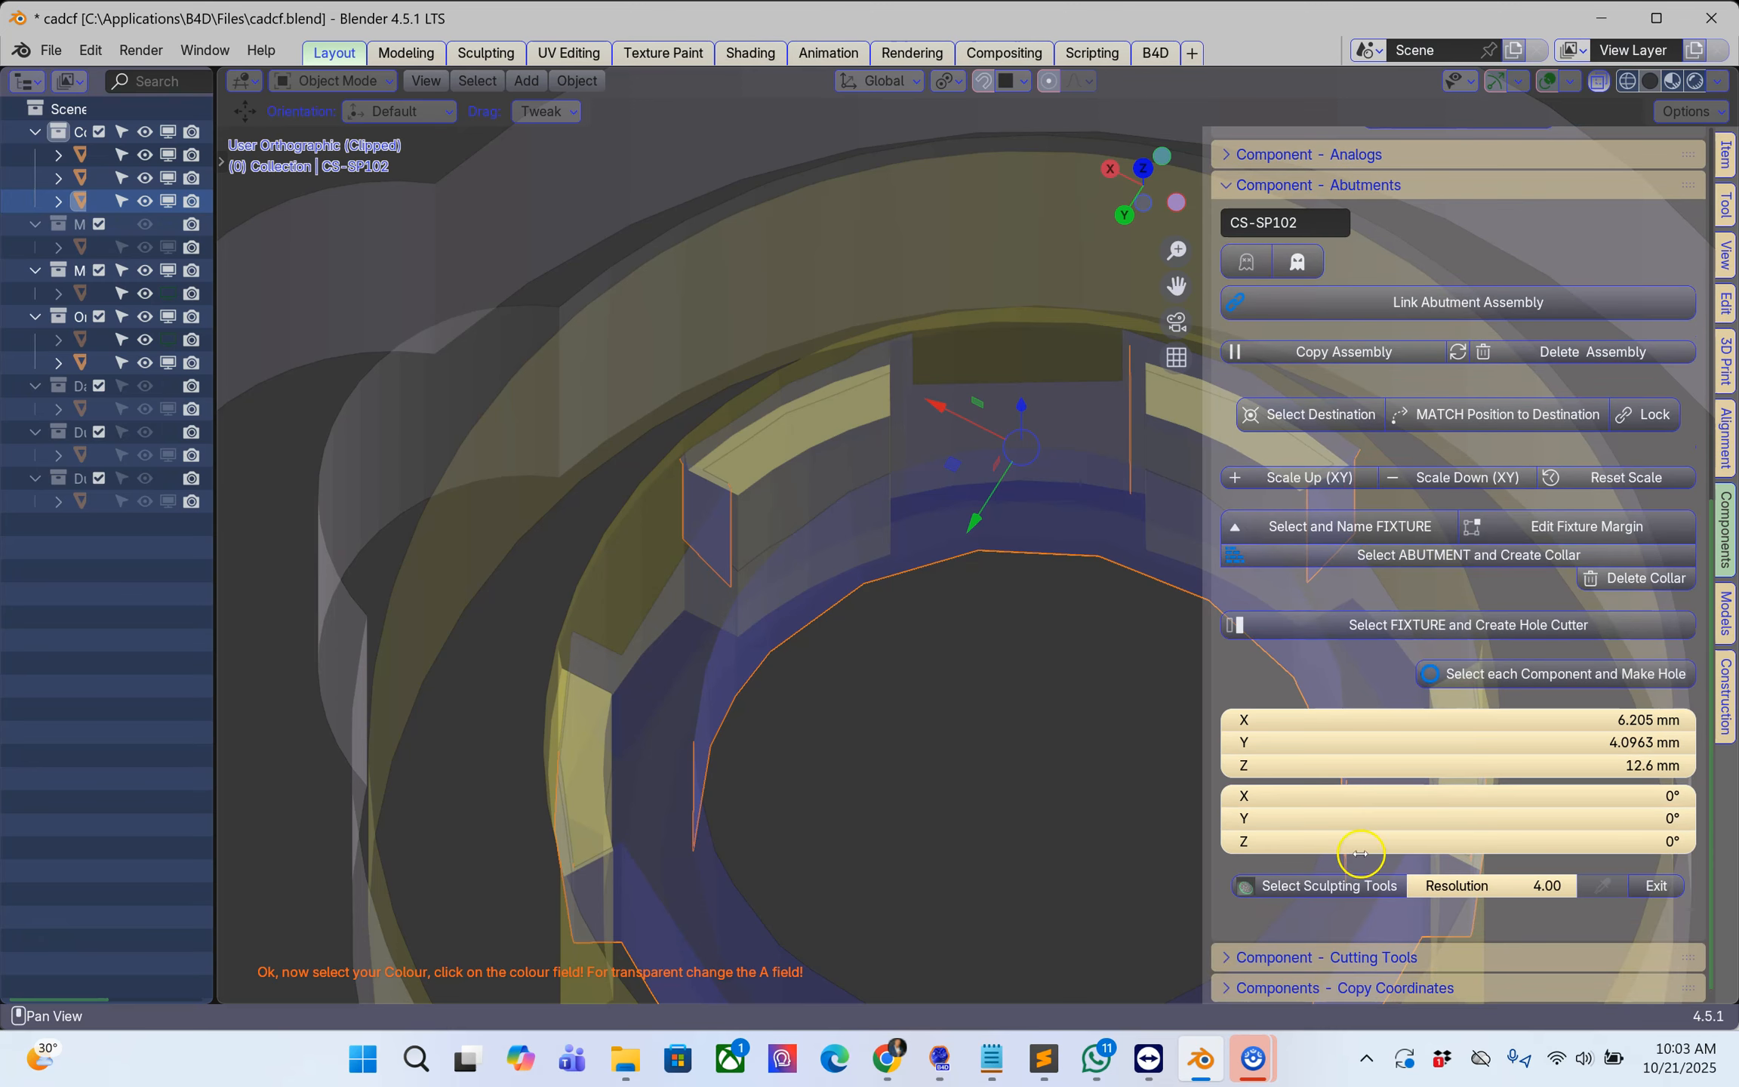
pyautogui.click(1608, 841)
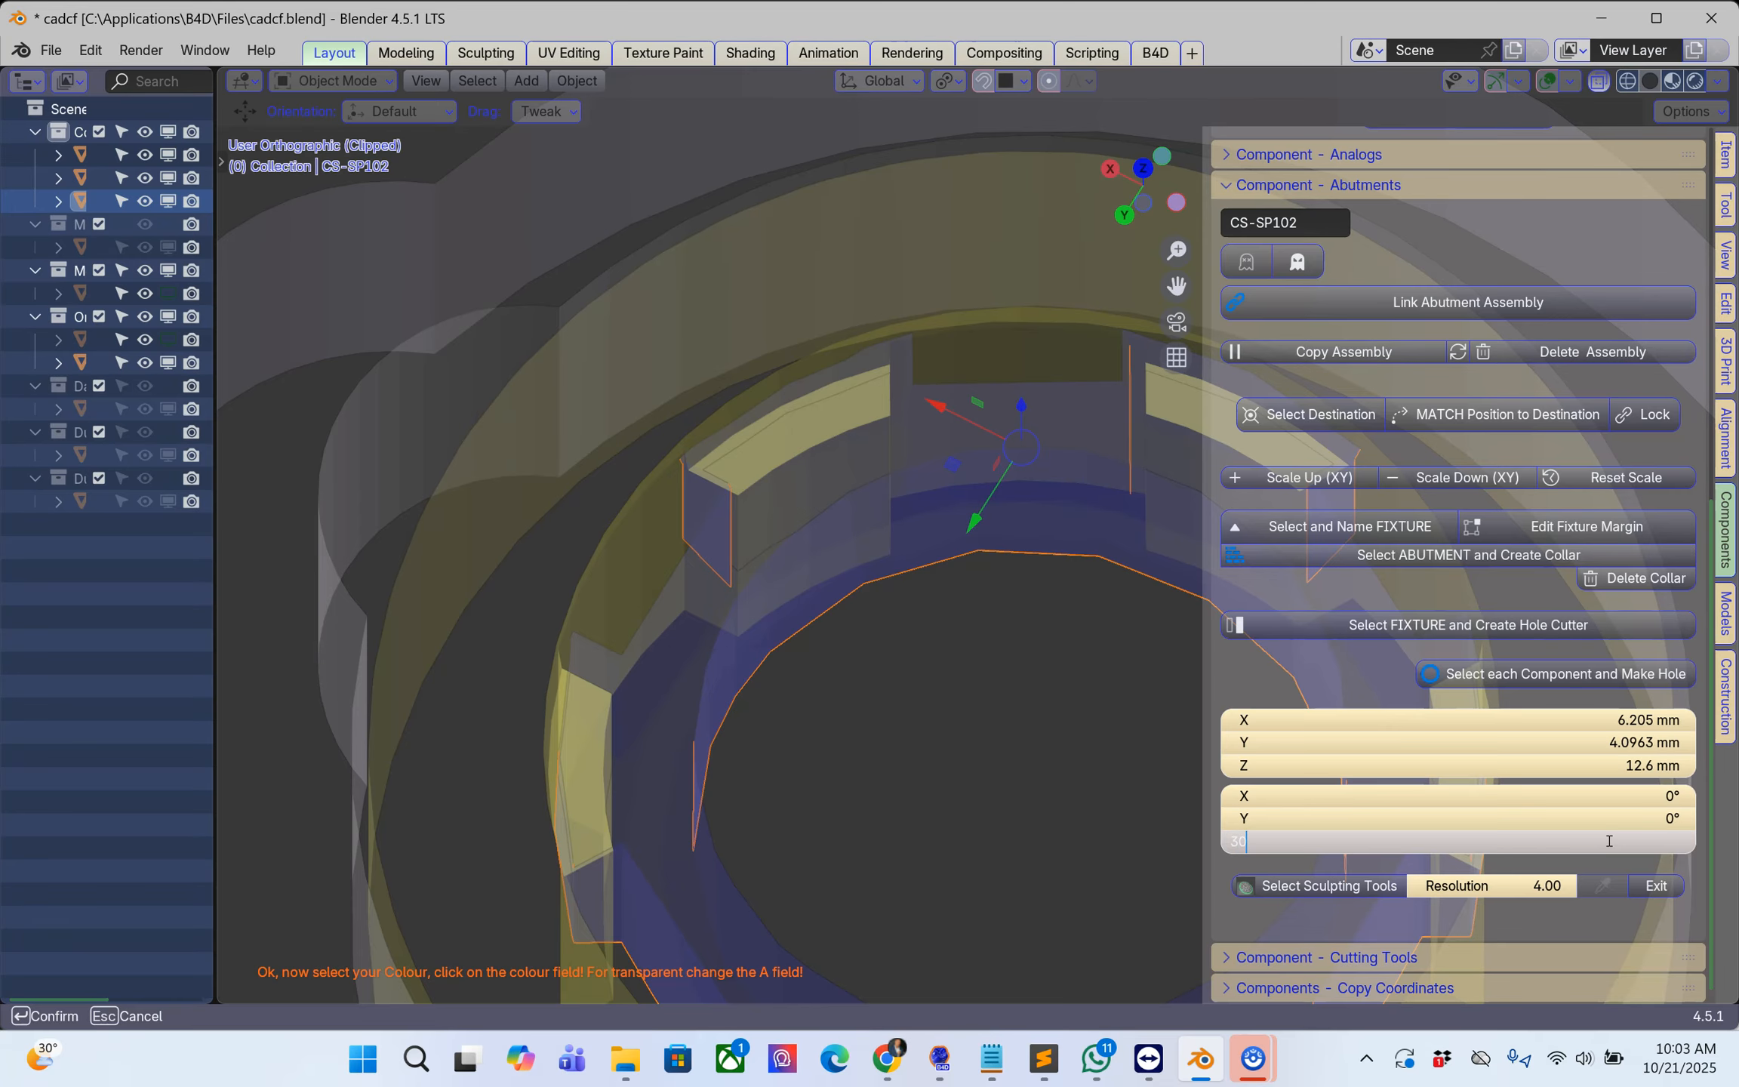
pyautogui.press('Return')
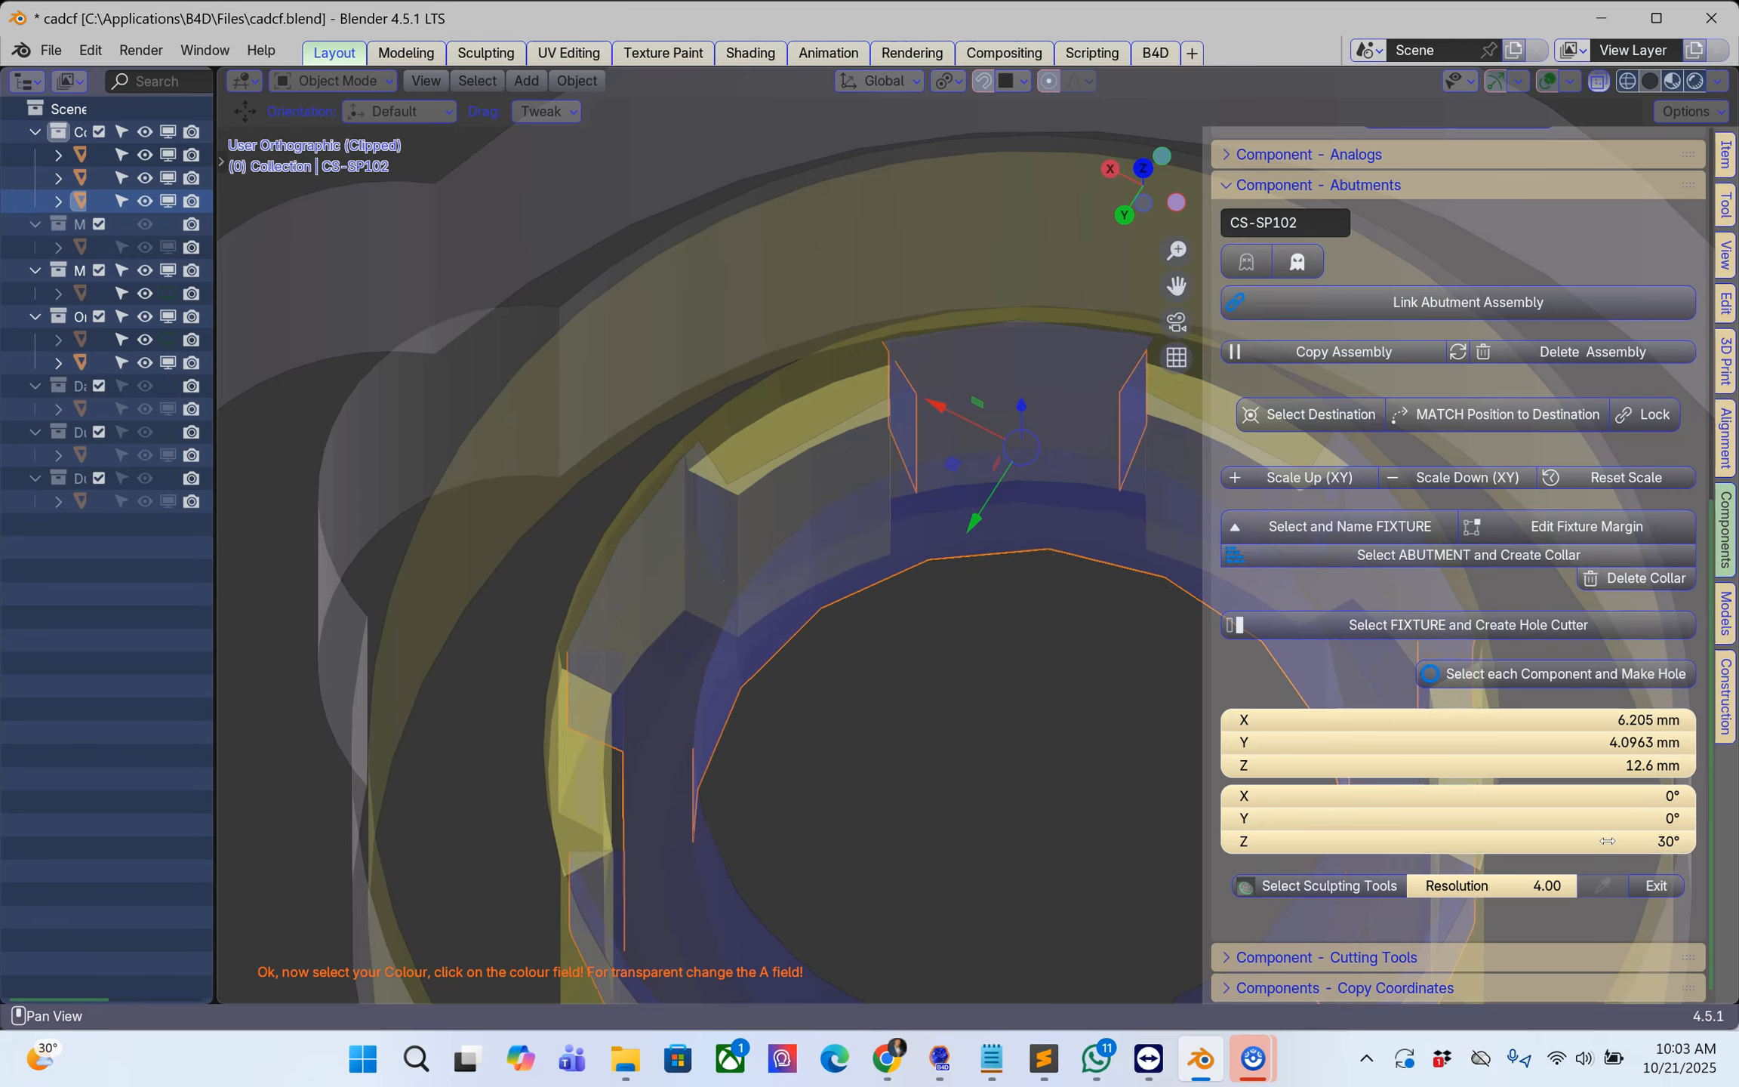
# Step: Examine the rotated scan body's mesh in Edit Mode against the yellow analog lobes, from above and from the side
pyautogui.click(676, 518)
pyautogui.moveTo(664, 521); pyautogui.dragTo(620, 574, button='middle')
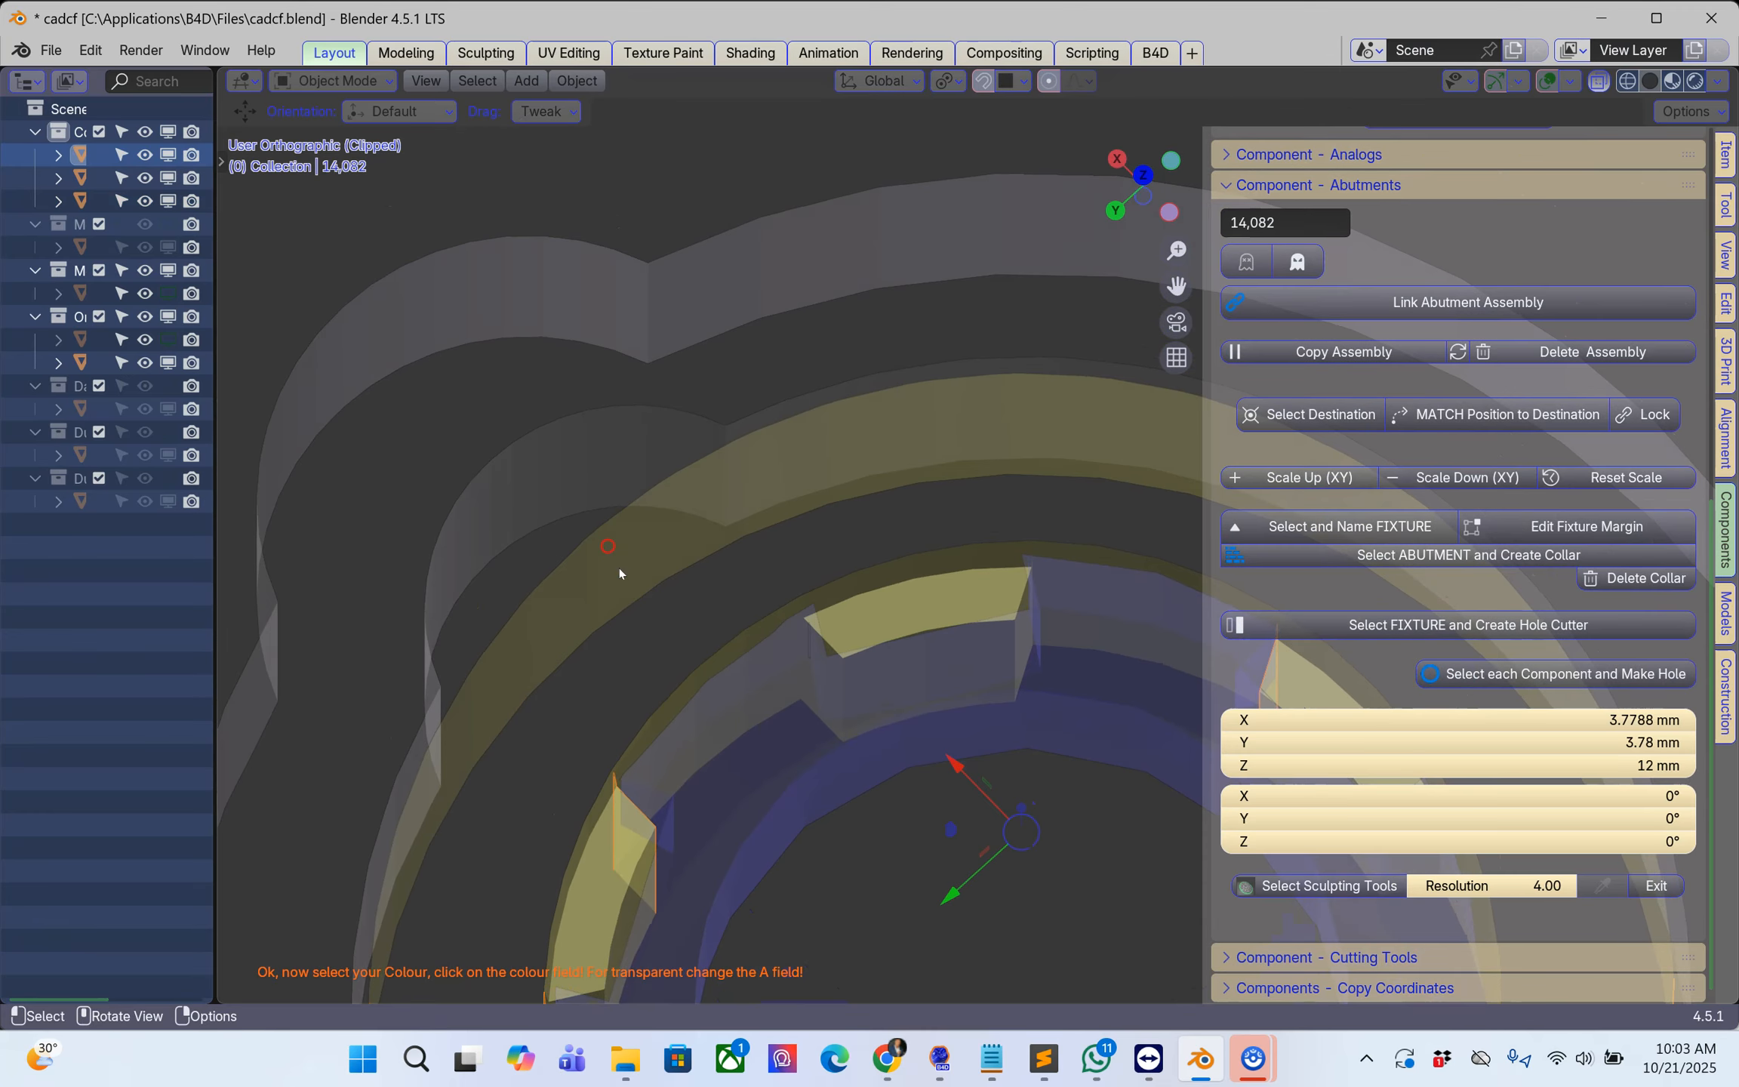
pyautogui.click(730, 723)
pyautogui.click(718, 710)
pyautogui.click(827, 785)
pyautogui.press('Tab')
pyautogui.moveTo(825, 778); pyautogui.dragTo(784, 591, button='middle')
pyautogui.scroll(3, 640, 805)
pyautogui.scroll(2, 640, 806)
pyautogui.click(733, 572)
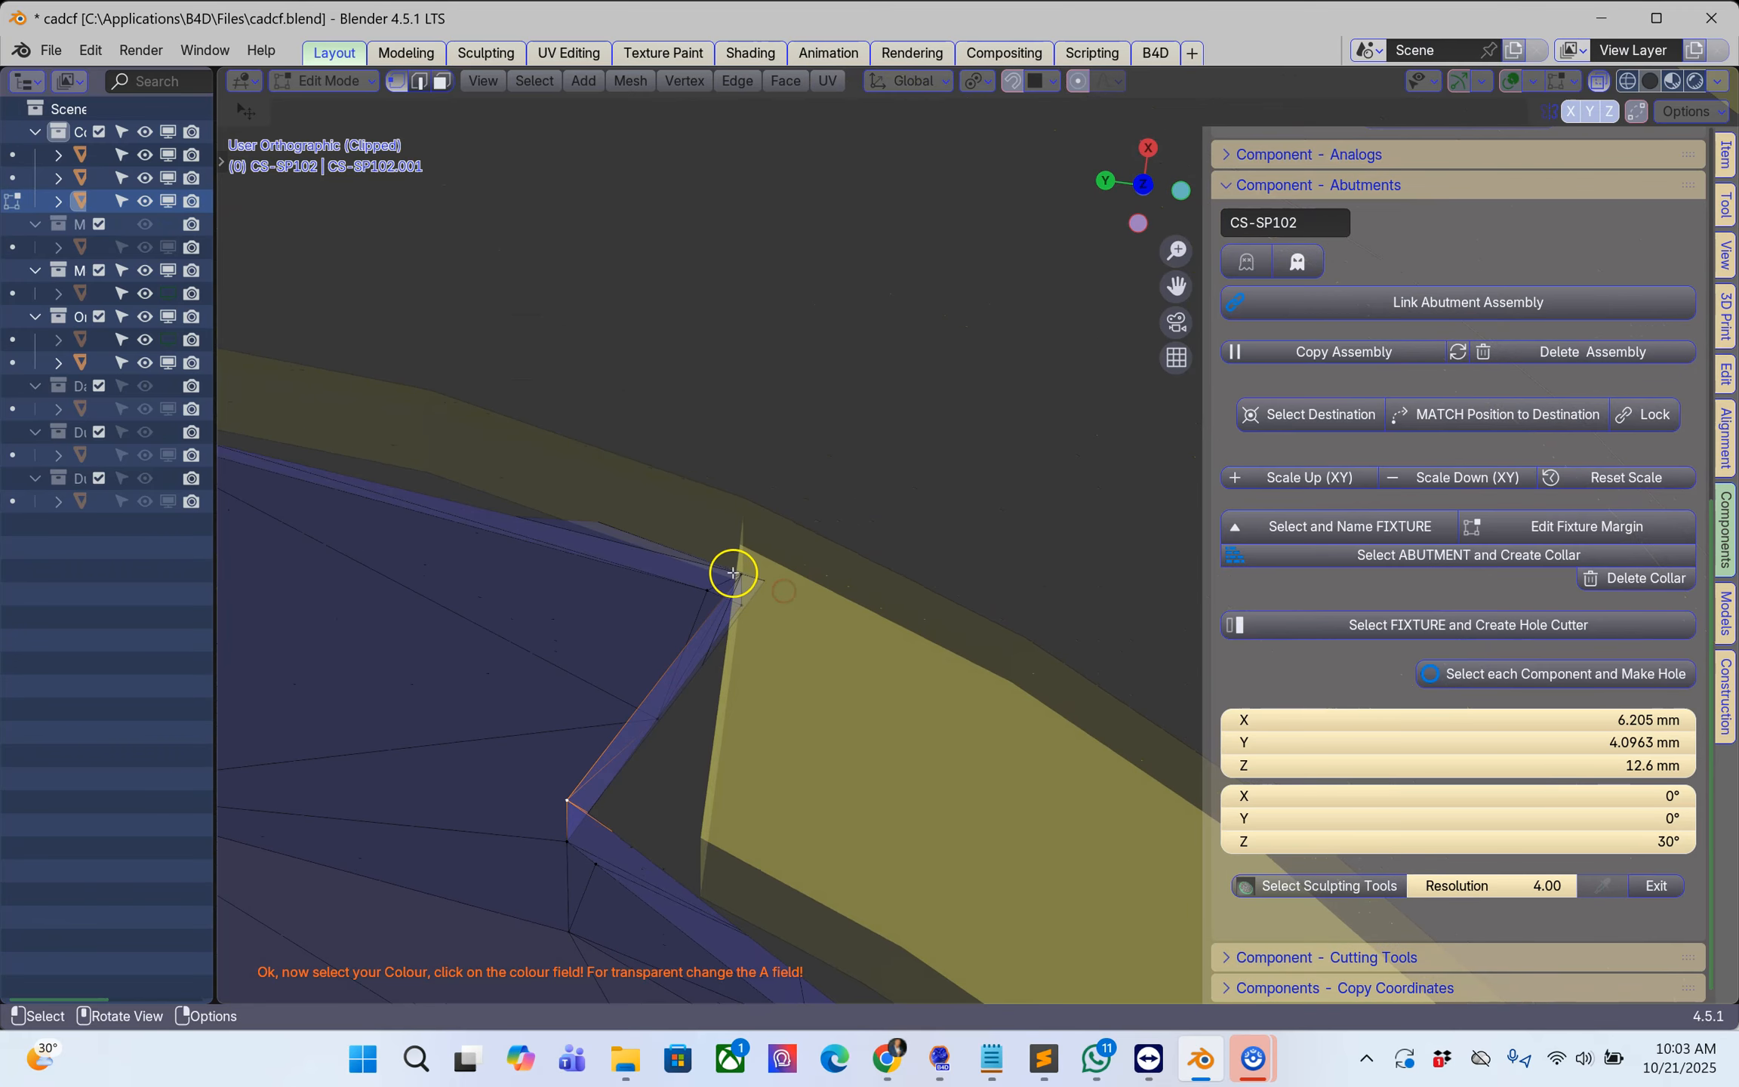
pyautogui.scroll(-5, 729, 599)
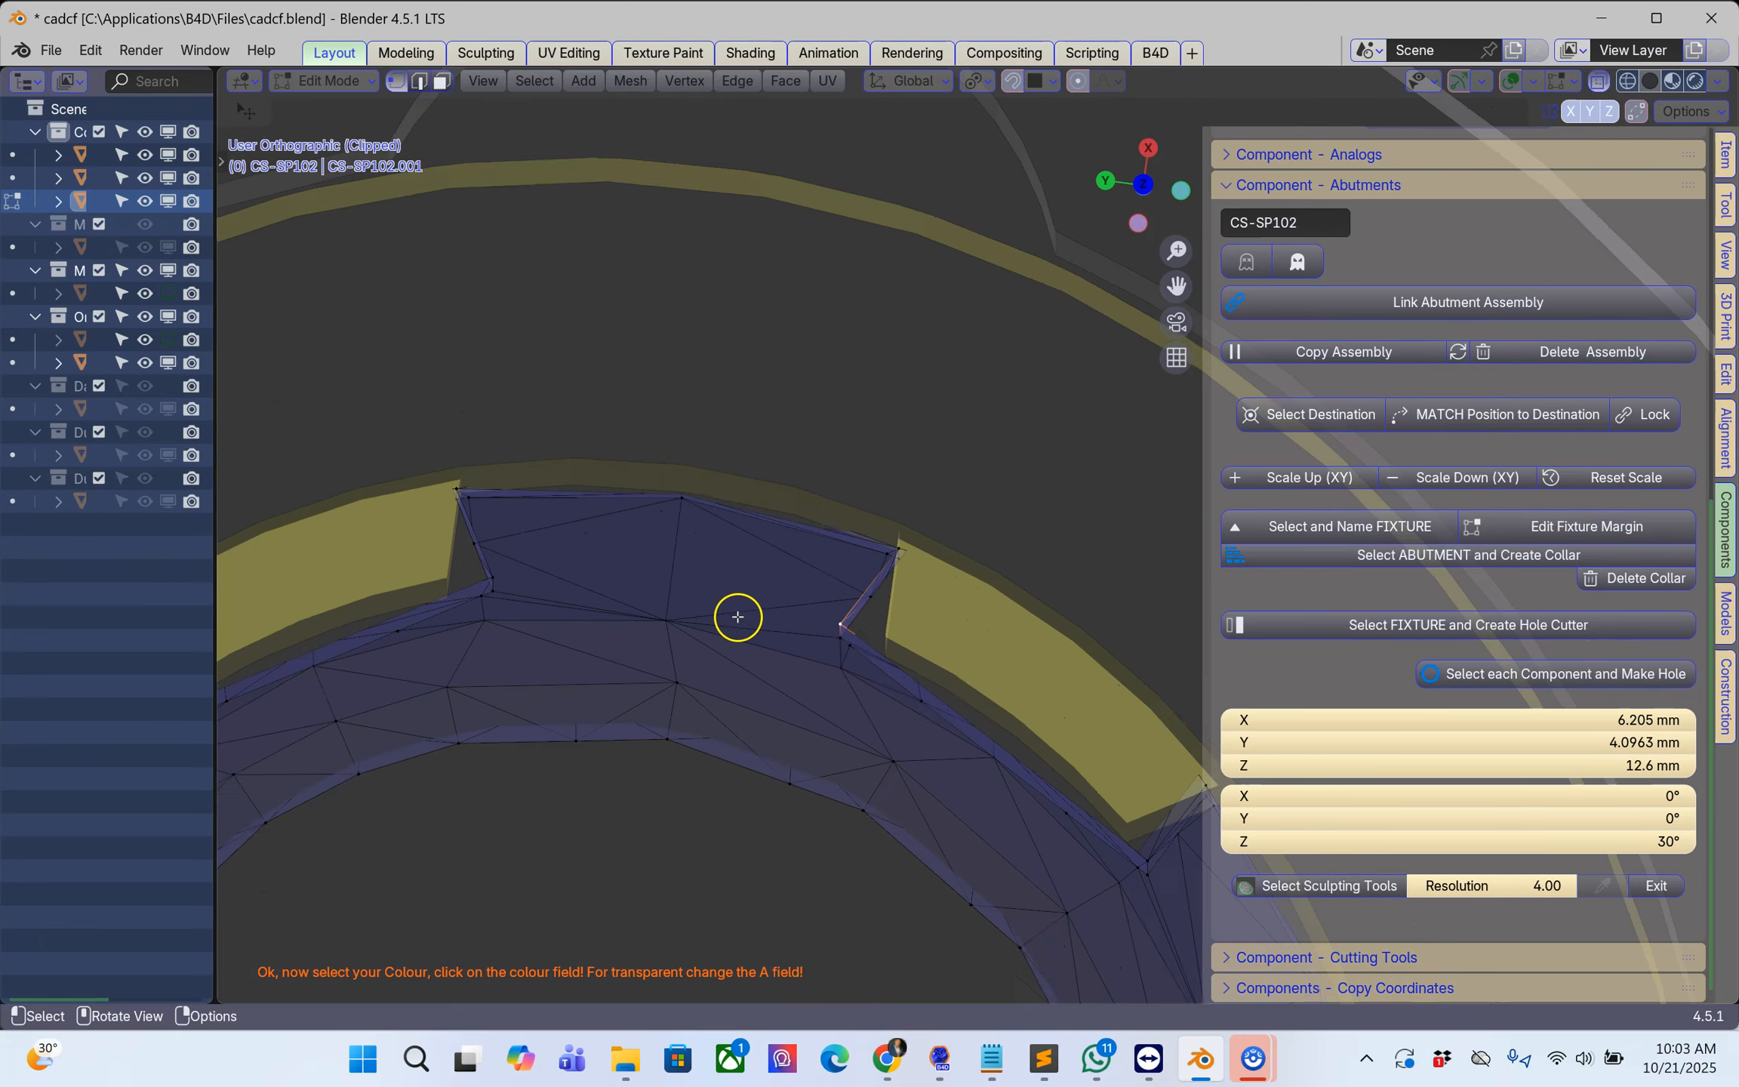
pyautogui.keyDown('shift'); pyautogui.moveTo(694, 619); pyautogui.dragTo(897, 612, button='middle'); pyautogui.keyUp('shift')
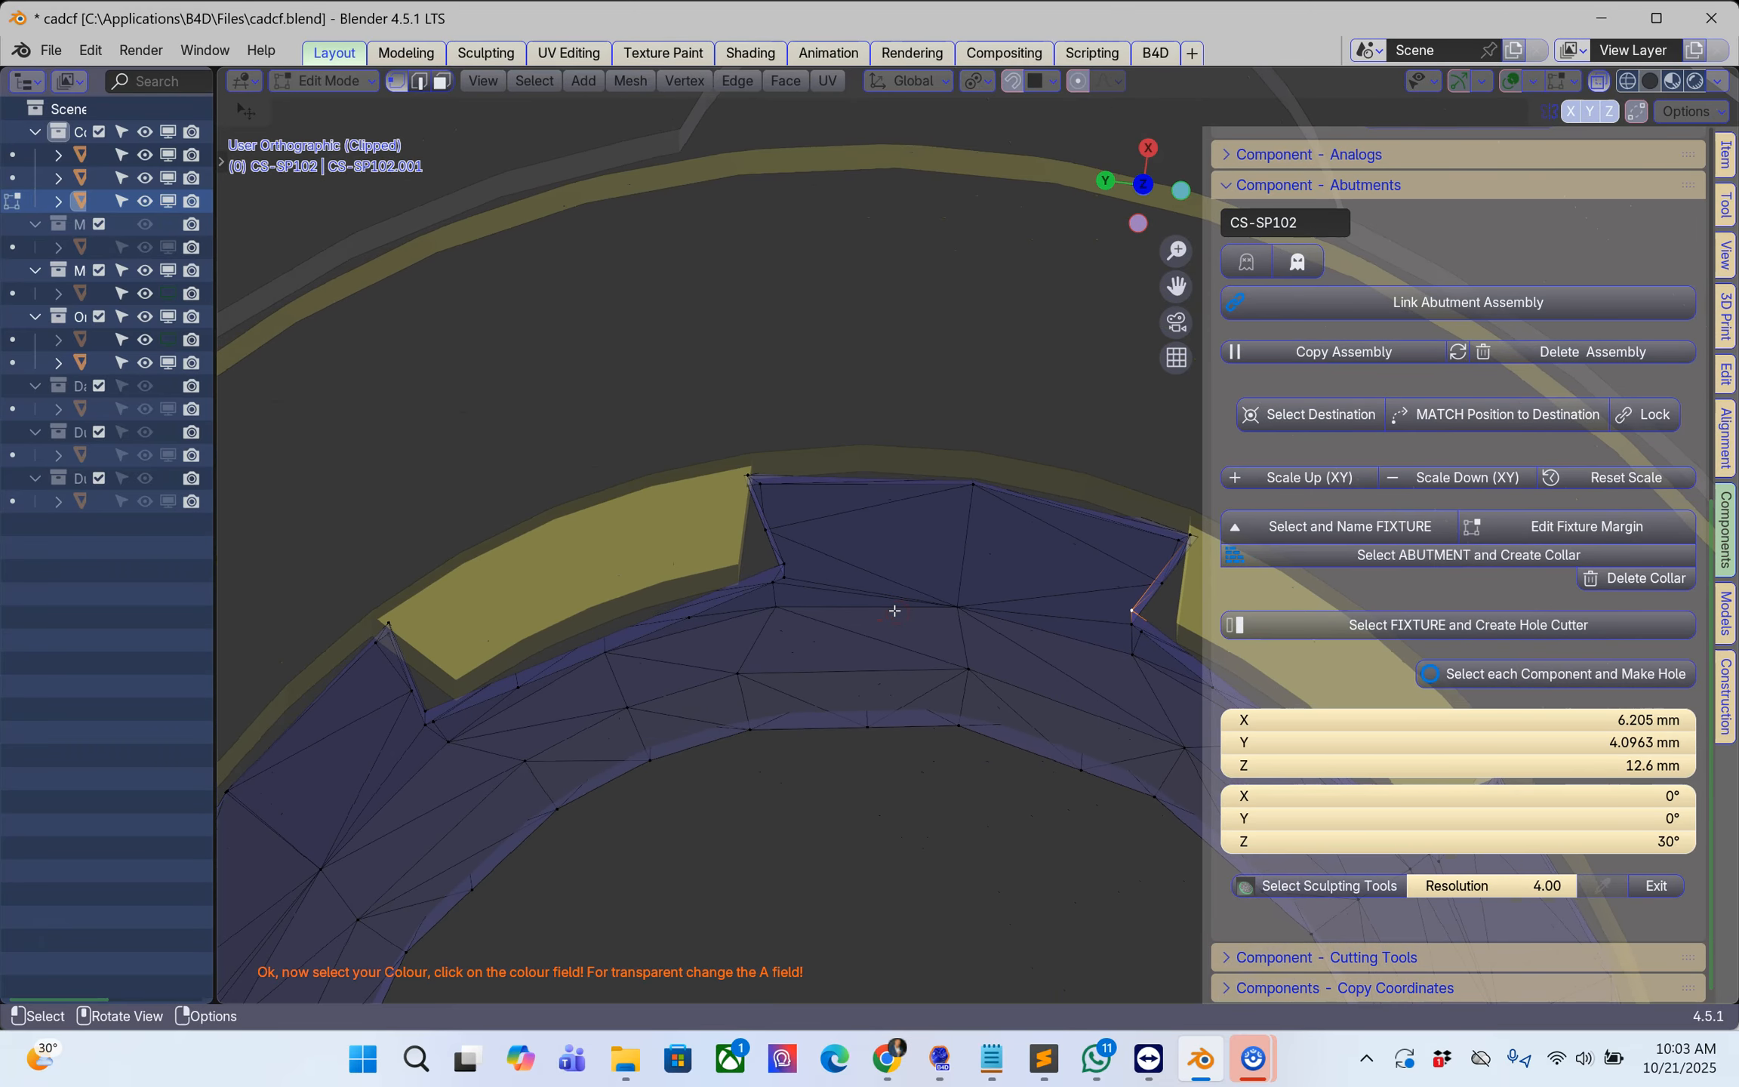
pyautogui.scroll(-3, 743, 606)
pyautogui.moveTo(764, 609); pyautogui.dragTo(475, 565, button='middle')
pyautogui.moveTo(604, 565); pyautogui.dragTo(649, 459, button='middle')
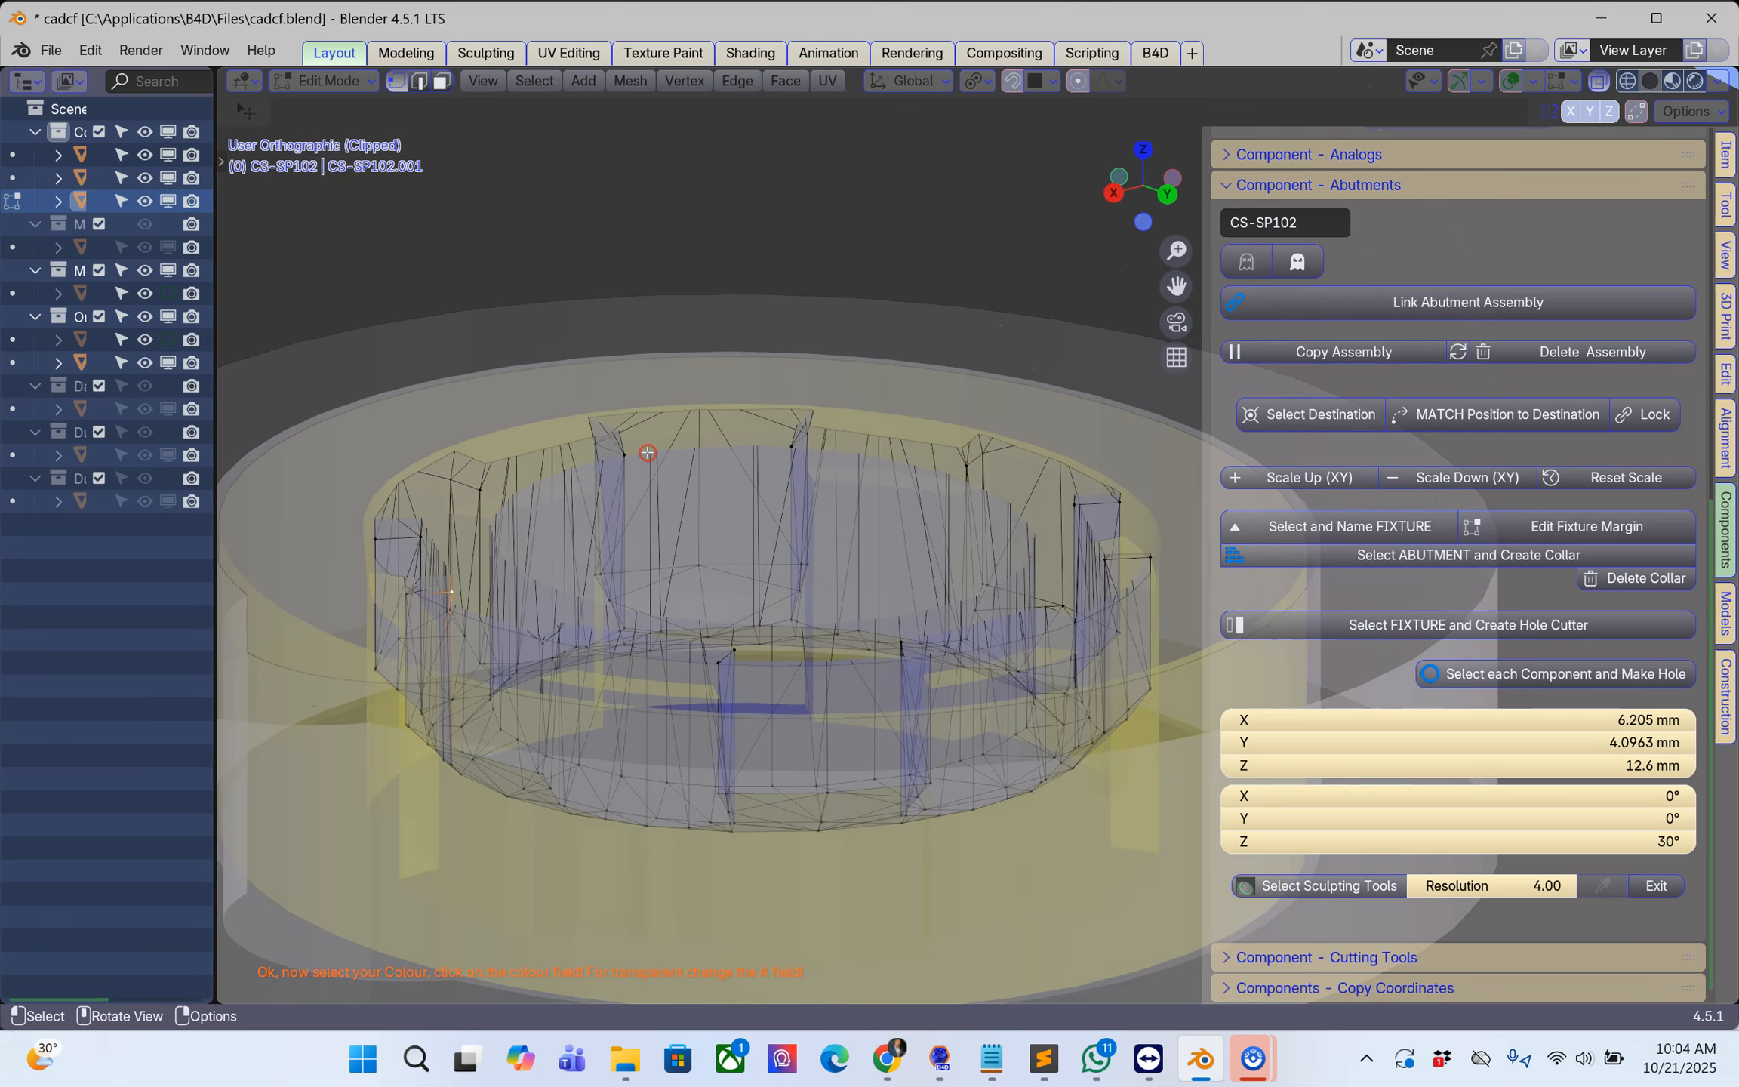
pyautogui.press('Tab')
# Step: Turn off X-ray display and inspect the clipped junction between the scan body and the analog as solid surfaces
pyautogui.scroll(-2, 649, 458)
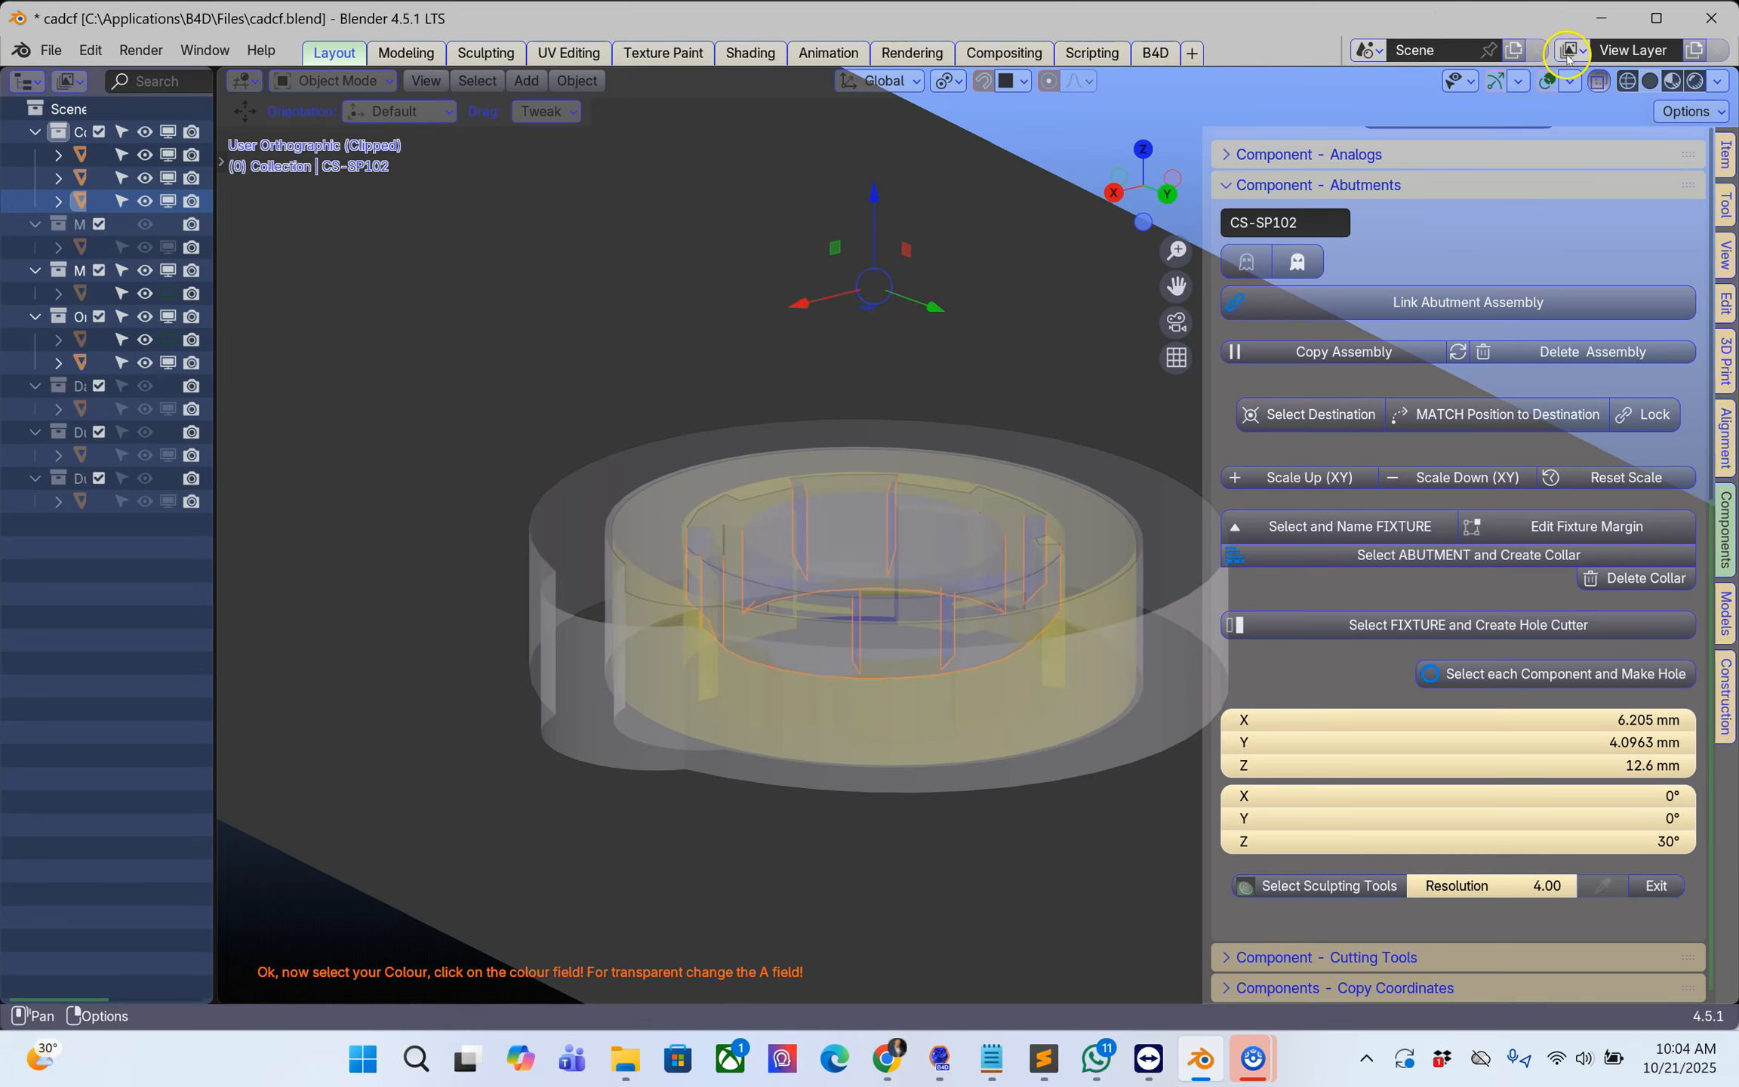
pyautogui.click(1600, 82)
pyautogui.moveTo(916, 558); pyautogui.dragTo(846, 571, button='middle')
pyautogui.scroll(5, 758, 544)
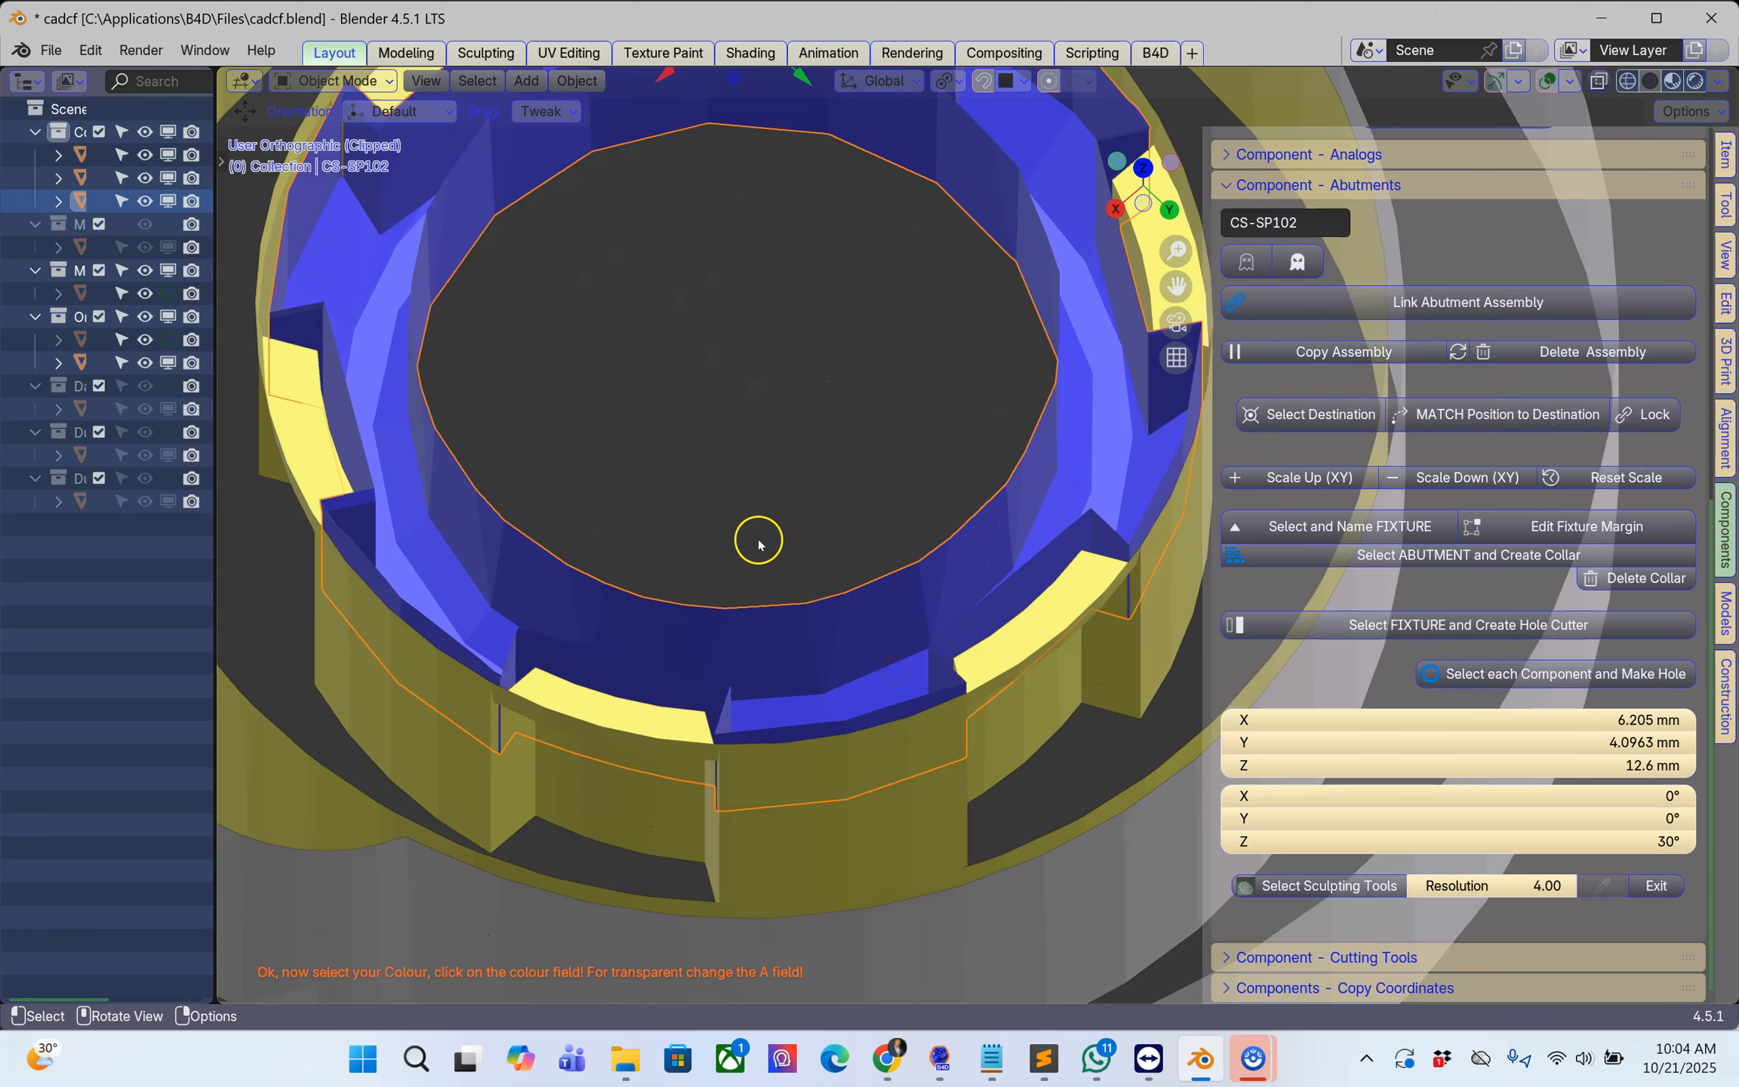
pyautogui.moveTo(631, 619); pyautogui.dragTo(641, 572, button='middle')
pyautogui.scroll(-6, 650, 567)
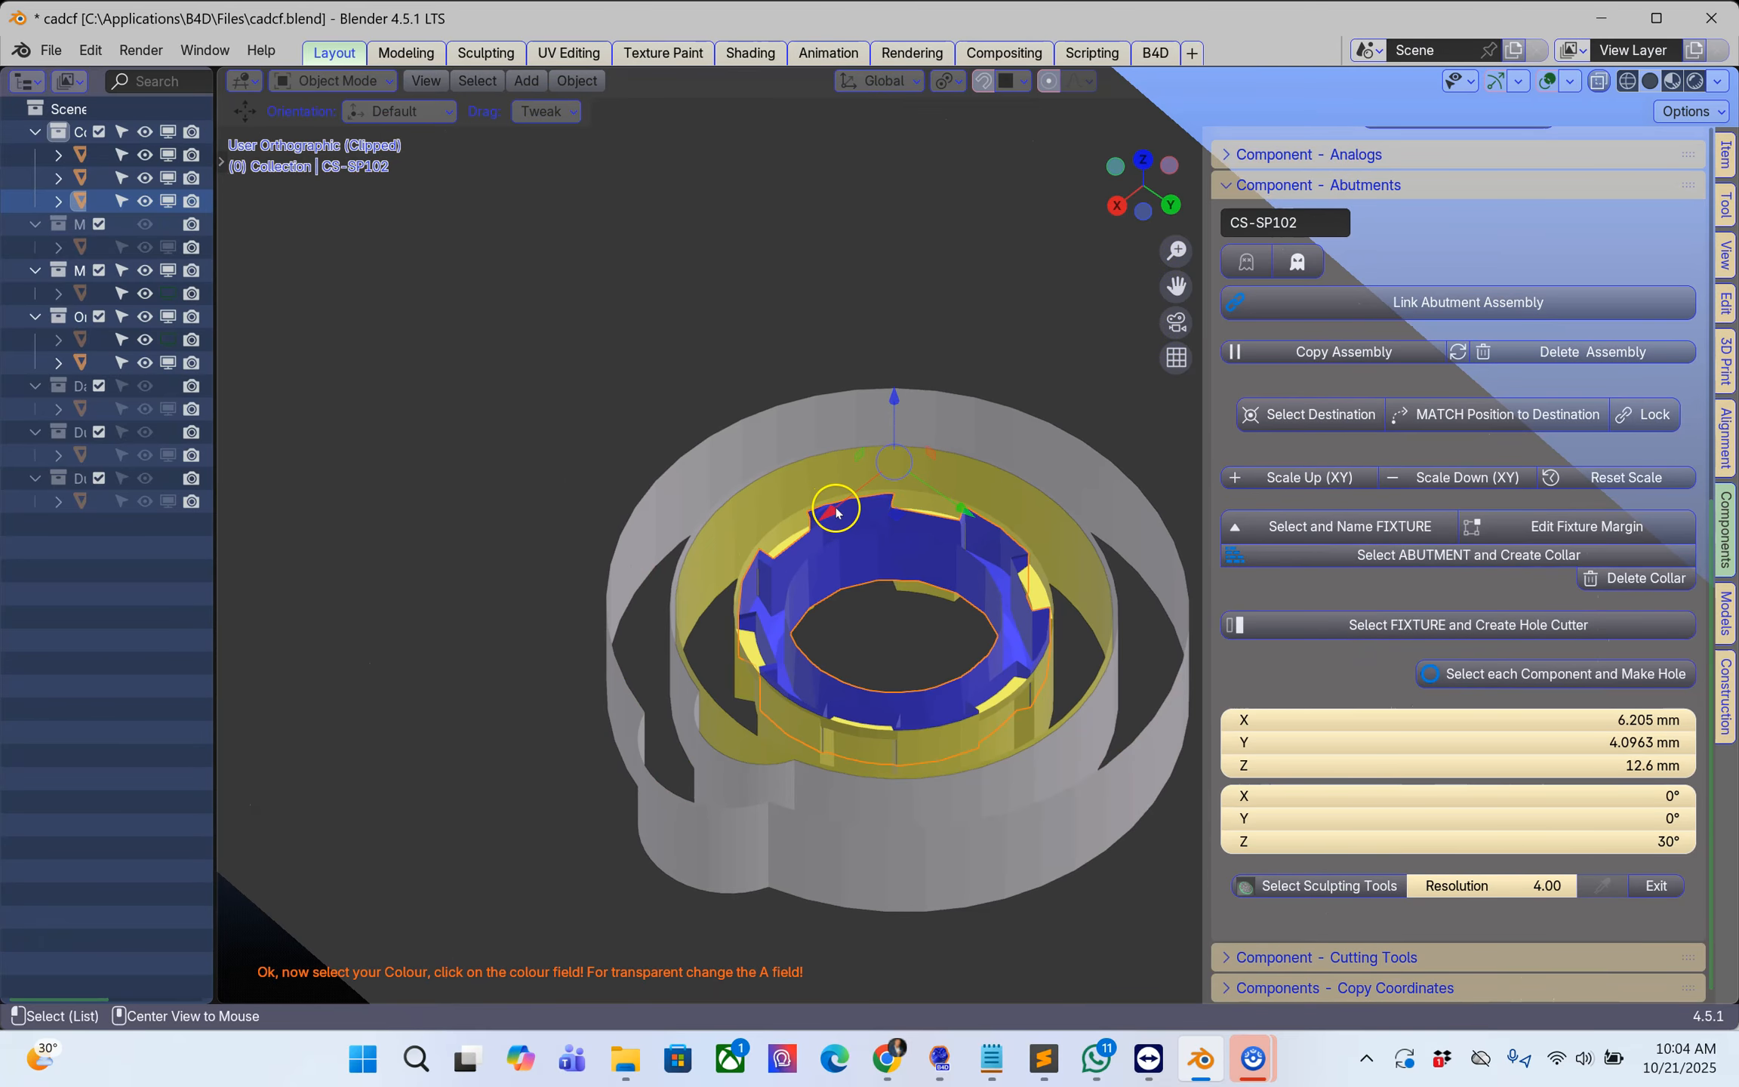
# Step: Remove the view clipping, select the 14,082 analog and bring the whole assembly and the upper scan piece into view
pyautogui.scroll(-2, 836, 512)
pyautogui.hotkey('alt', 'b')
pyautogui.click(831, 512)
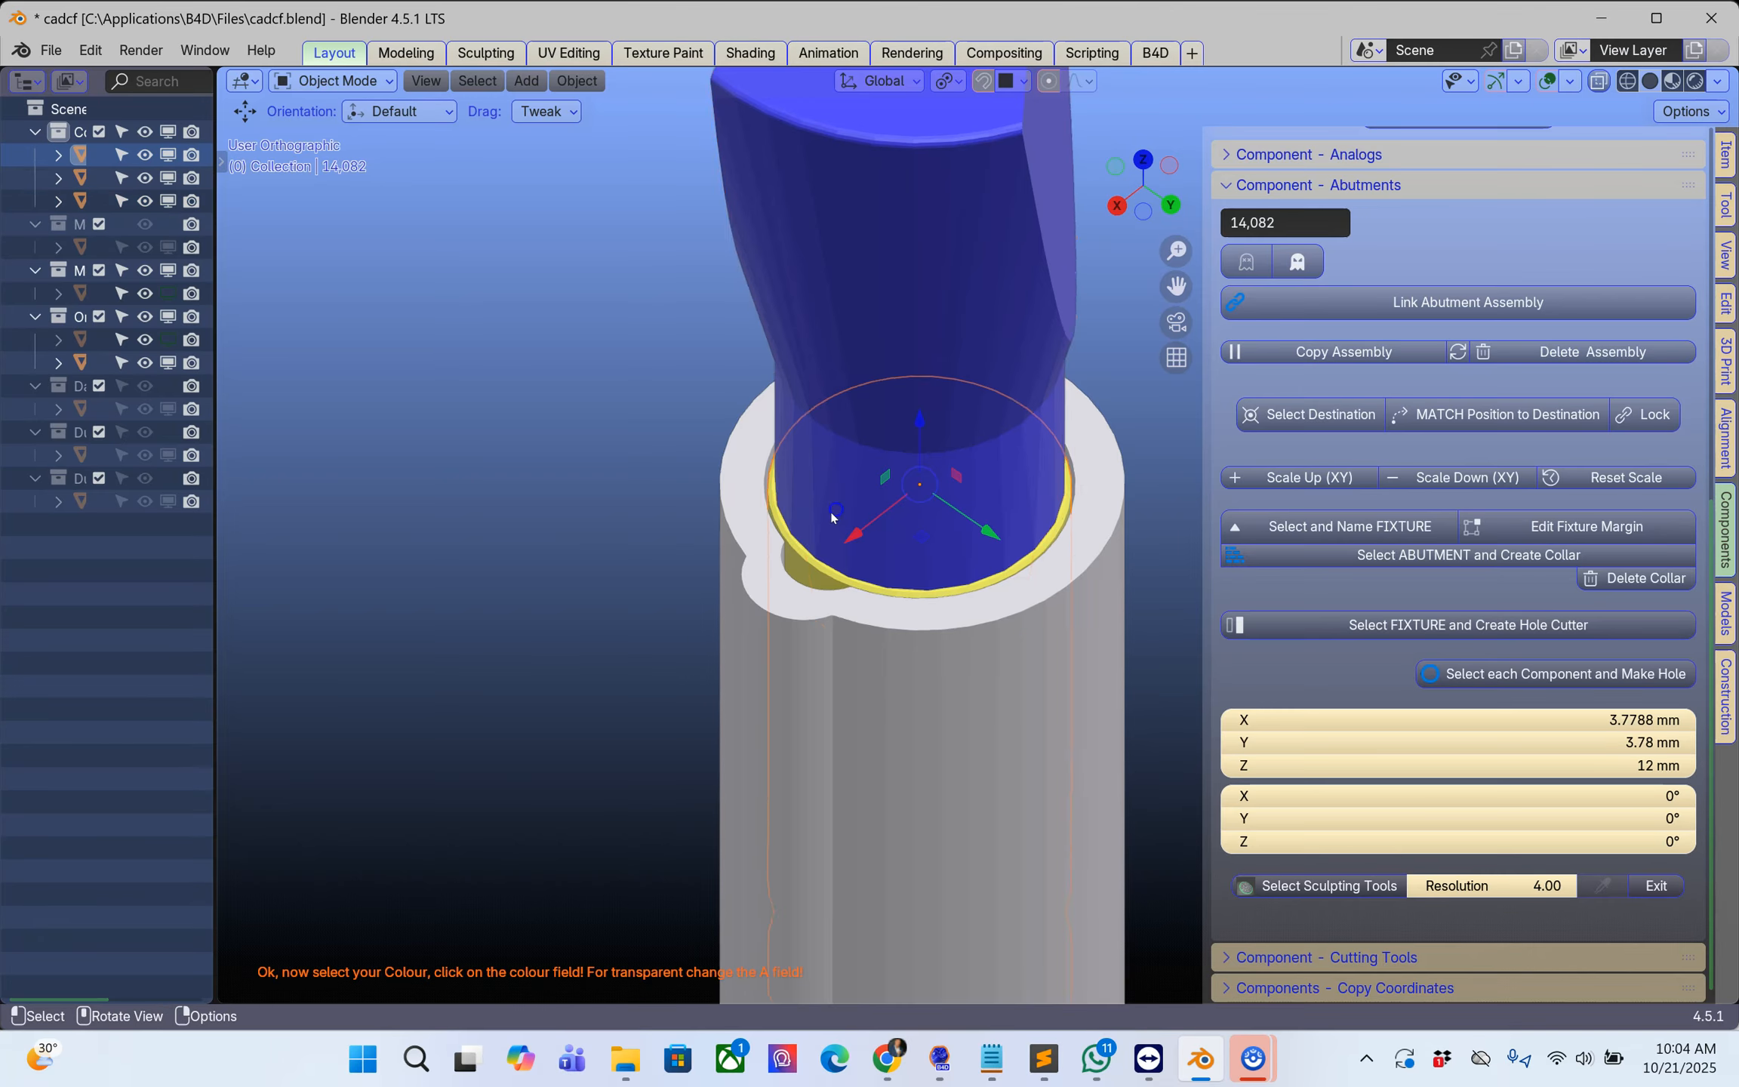
pyautogui.scroll(-3, 828, 511)
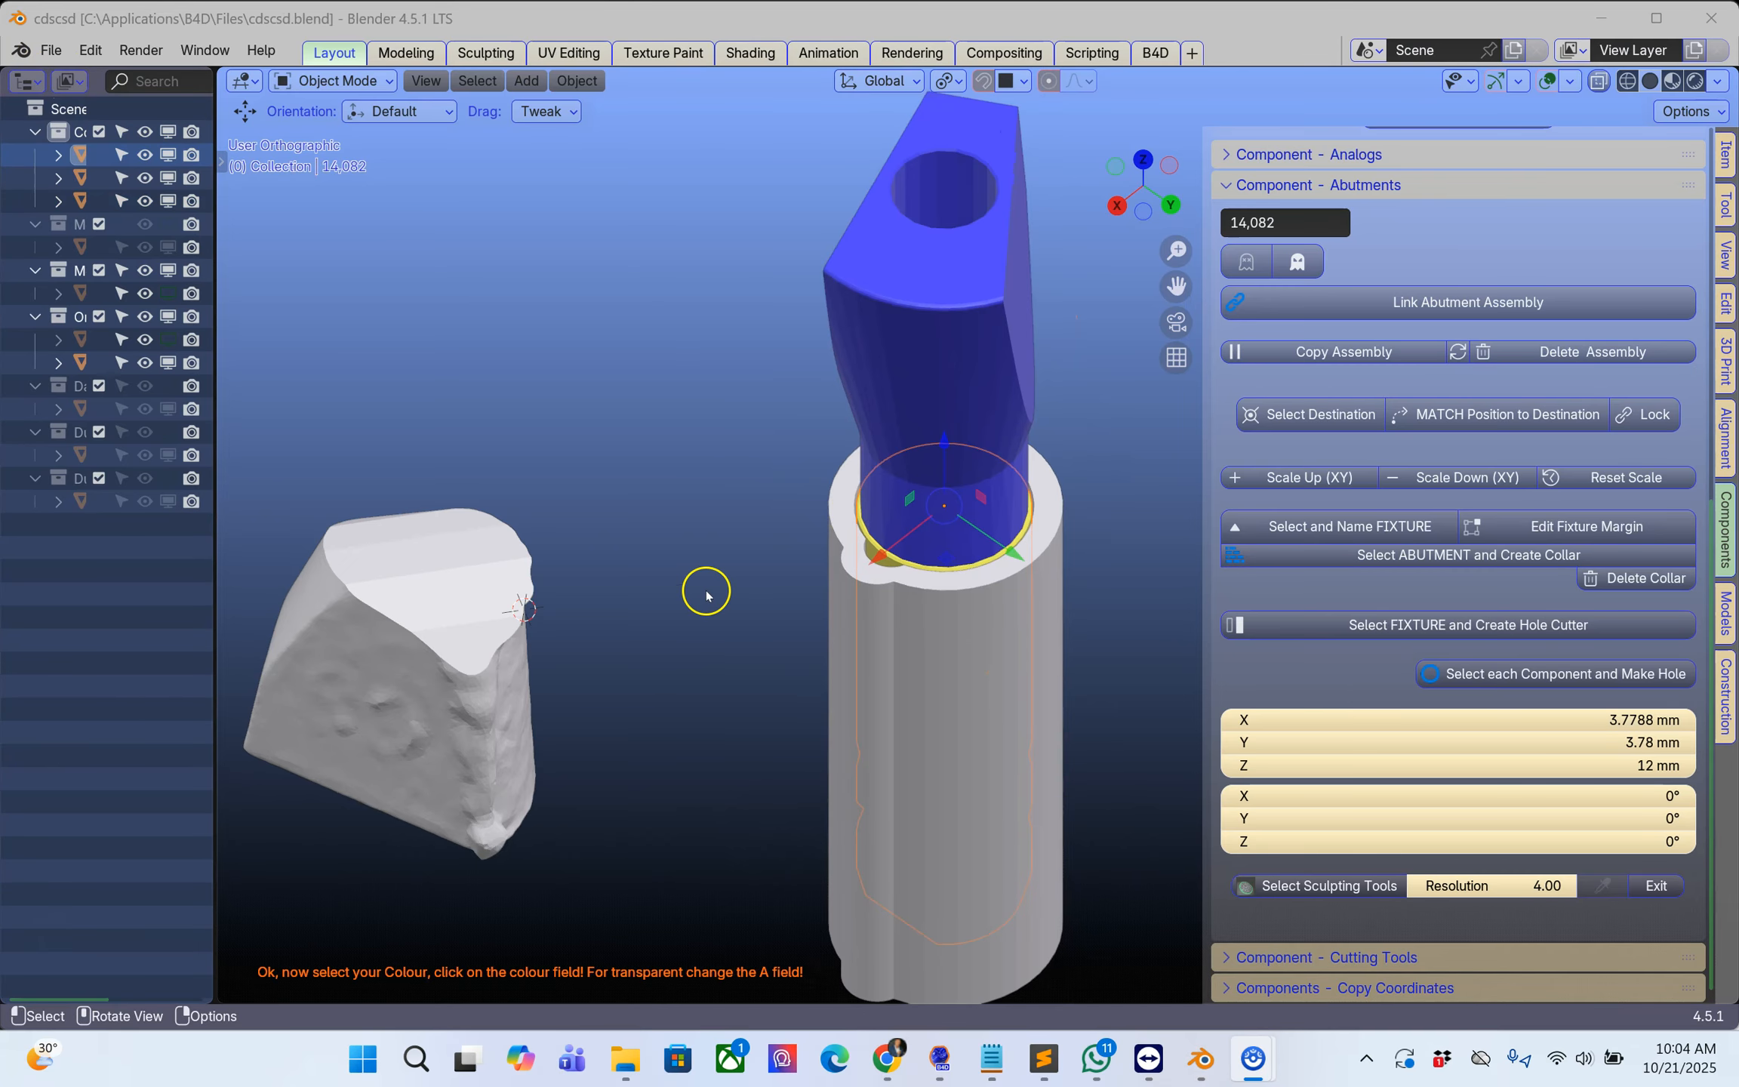
pyautogui.scroll(-2, 706, 595)
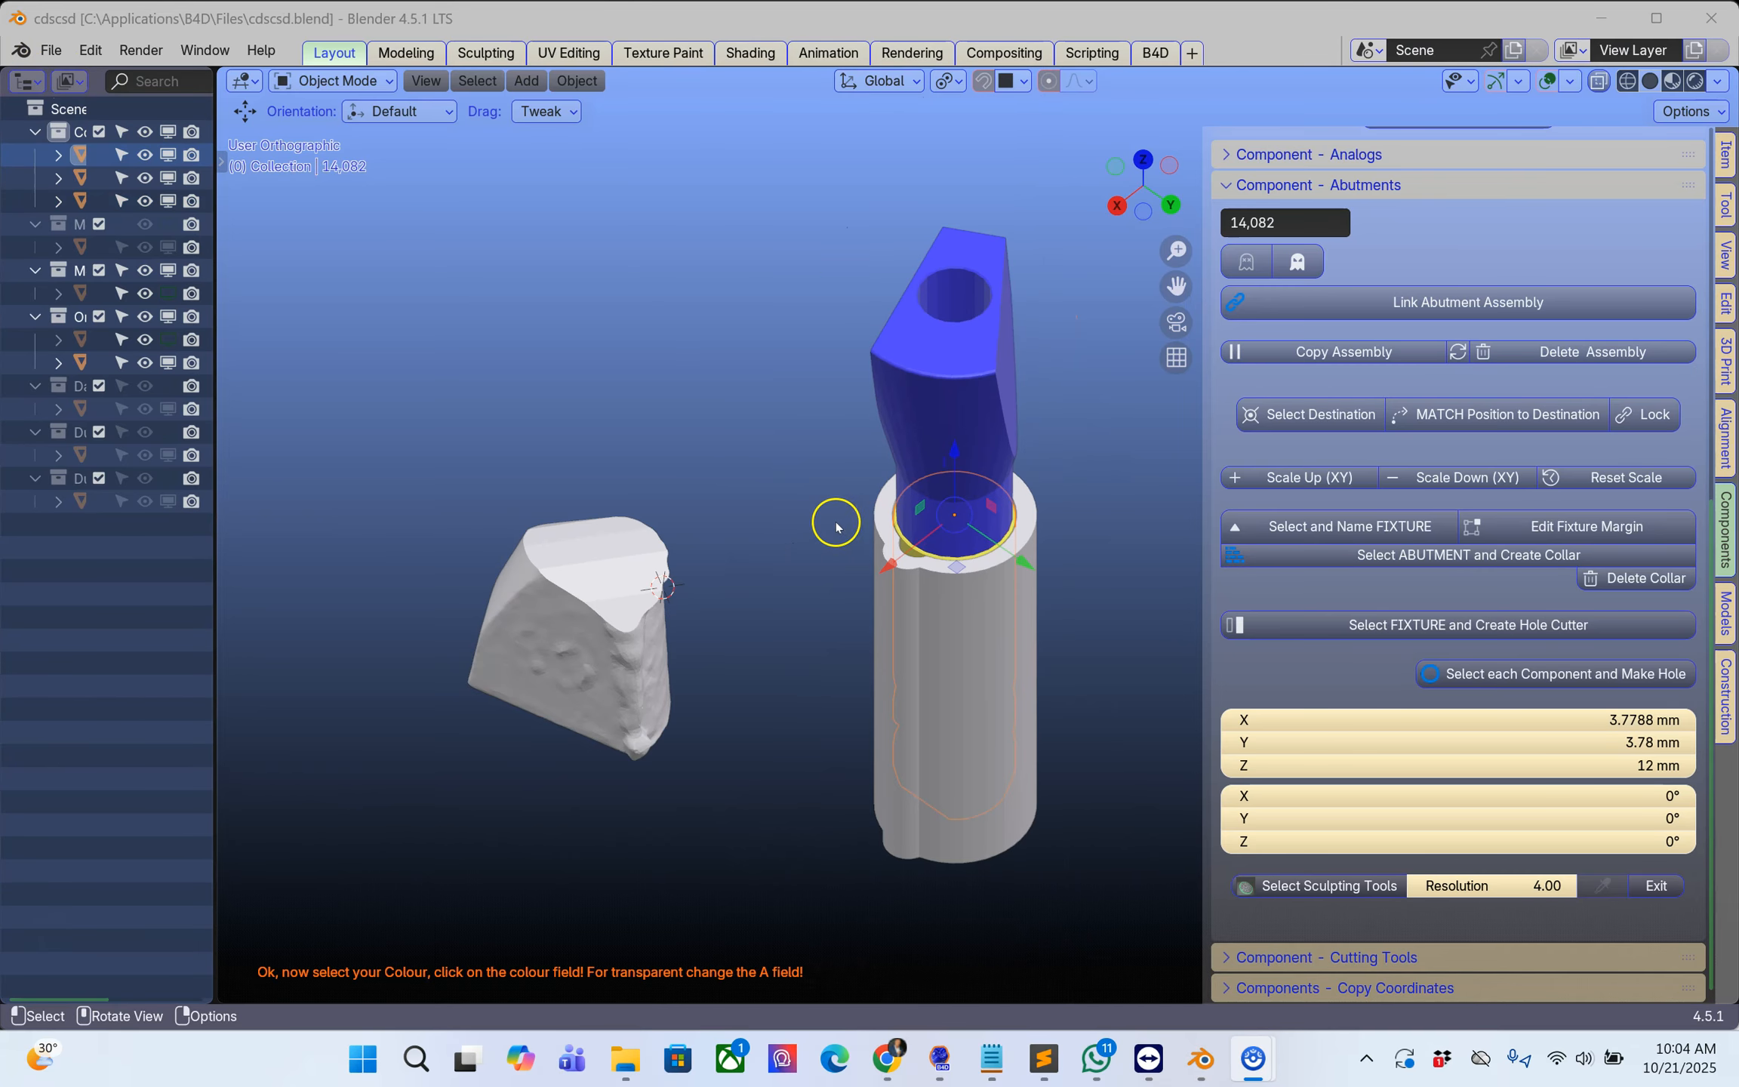
# Step: Select the separated upper.001 scan piece and examine its mesh density in Edit Mode
pyautogui.click(960, 427)
pyautogui.moveTo(936, 437); pyautogui.dragTo(814, 355, button='middle')
pyautogui.click(460, 438)
pyautogui.moveTo(563, 526); pyautogui.dragTo(614, 602, button='middle')
pyautogui.keyDown('shift'); pyautogui.moveTo(921, 466); pyautogui.dragTo(749, 589, button='middle'); pyautogui.keyUp('shift')
pyautogui.press('Tab')
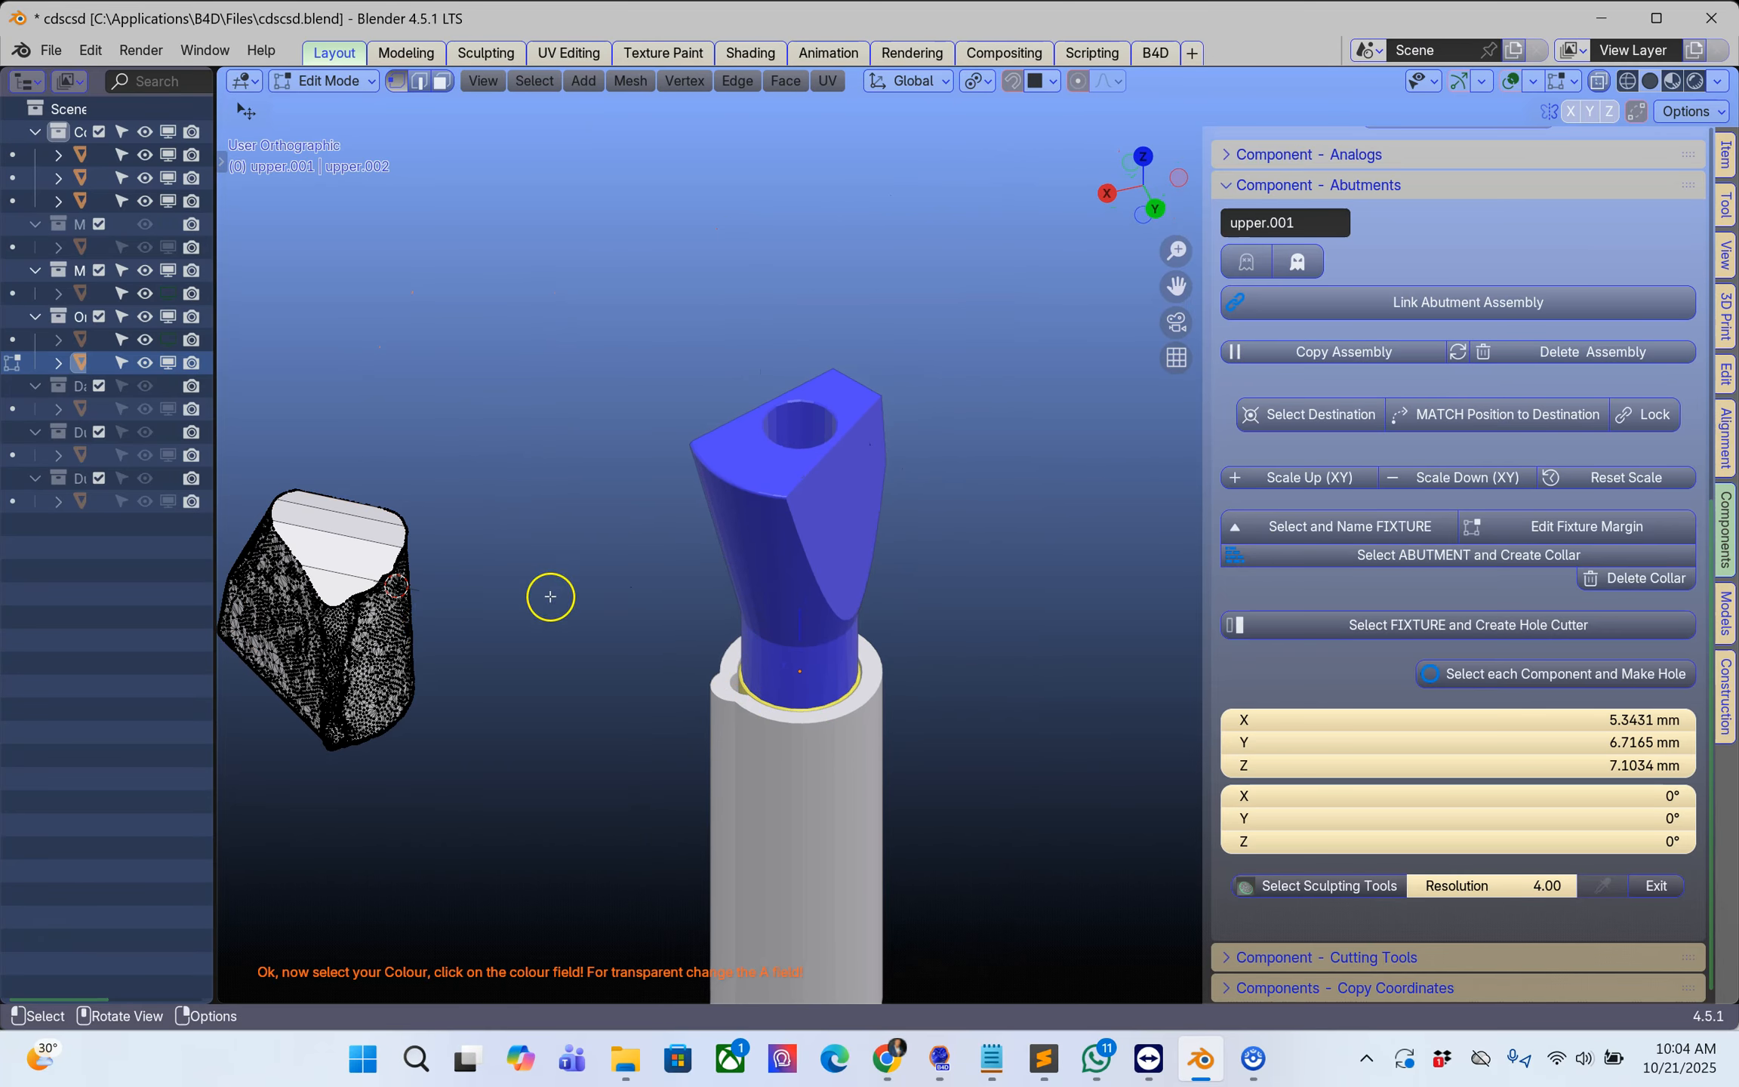
pyautogui.keyDown('shift'); pyautogui.moveTo(400, 634); pyautogui.dragTo(844, 507, button='middle'); pyautogui.keyUp('shift')
pyautogui.scroll(4, 703, 577)
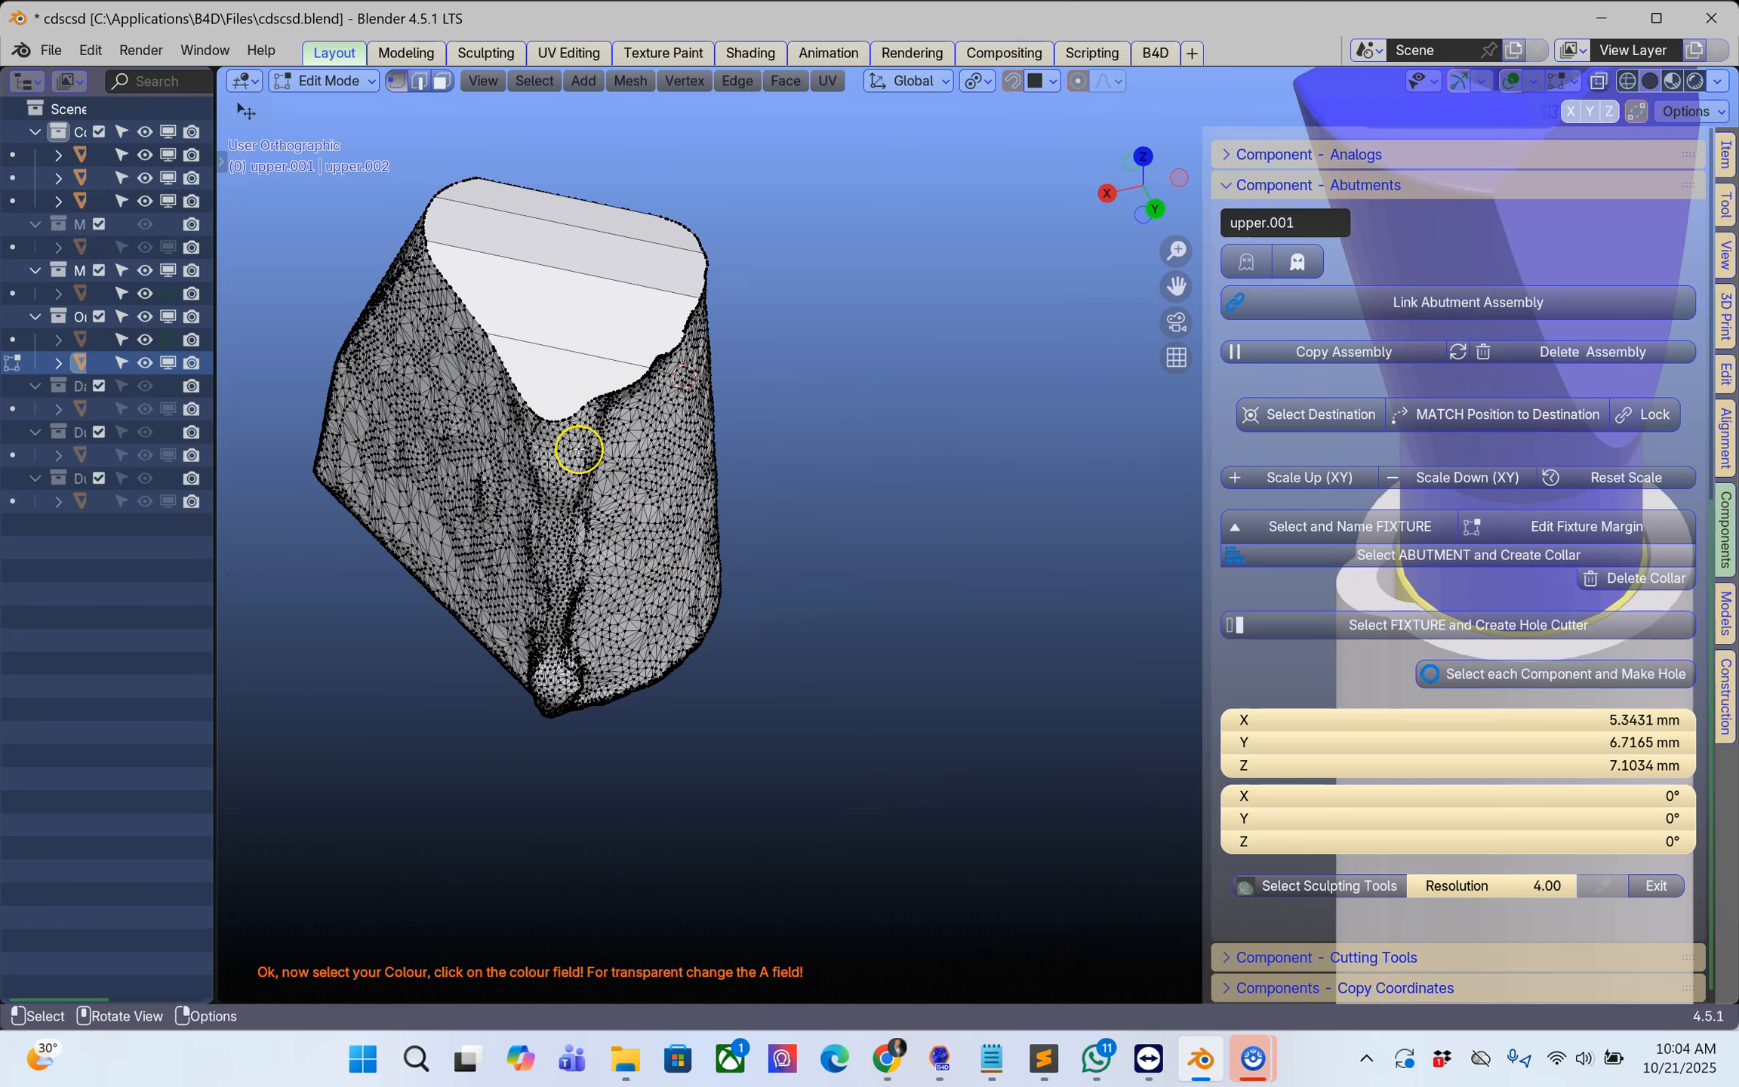
pyautogui.moveTo(528, 601)
pyautogui.mouseDown(button='middle')
pyautogui.moveTo(622, 482)
pyautogui.moveTo(765, 201)
pyautogui.moveTo(689, 349)
pyautogui.moveTo(641, 536)
pyautogui.moveTo(785, 528)
pyautogui.moveTo(495, 608)
pyautogui.mouseUp(button='middle')
pyautogui.press('Tab')
# Step: Select the blue CS-SP102 scan body and examine its mesh density in Edit Mode
pyautogui.click(979, 419)
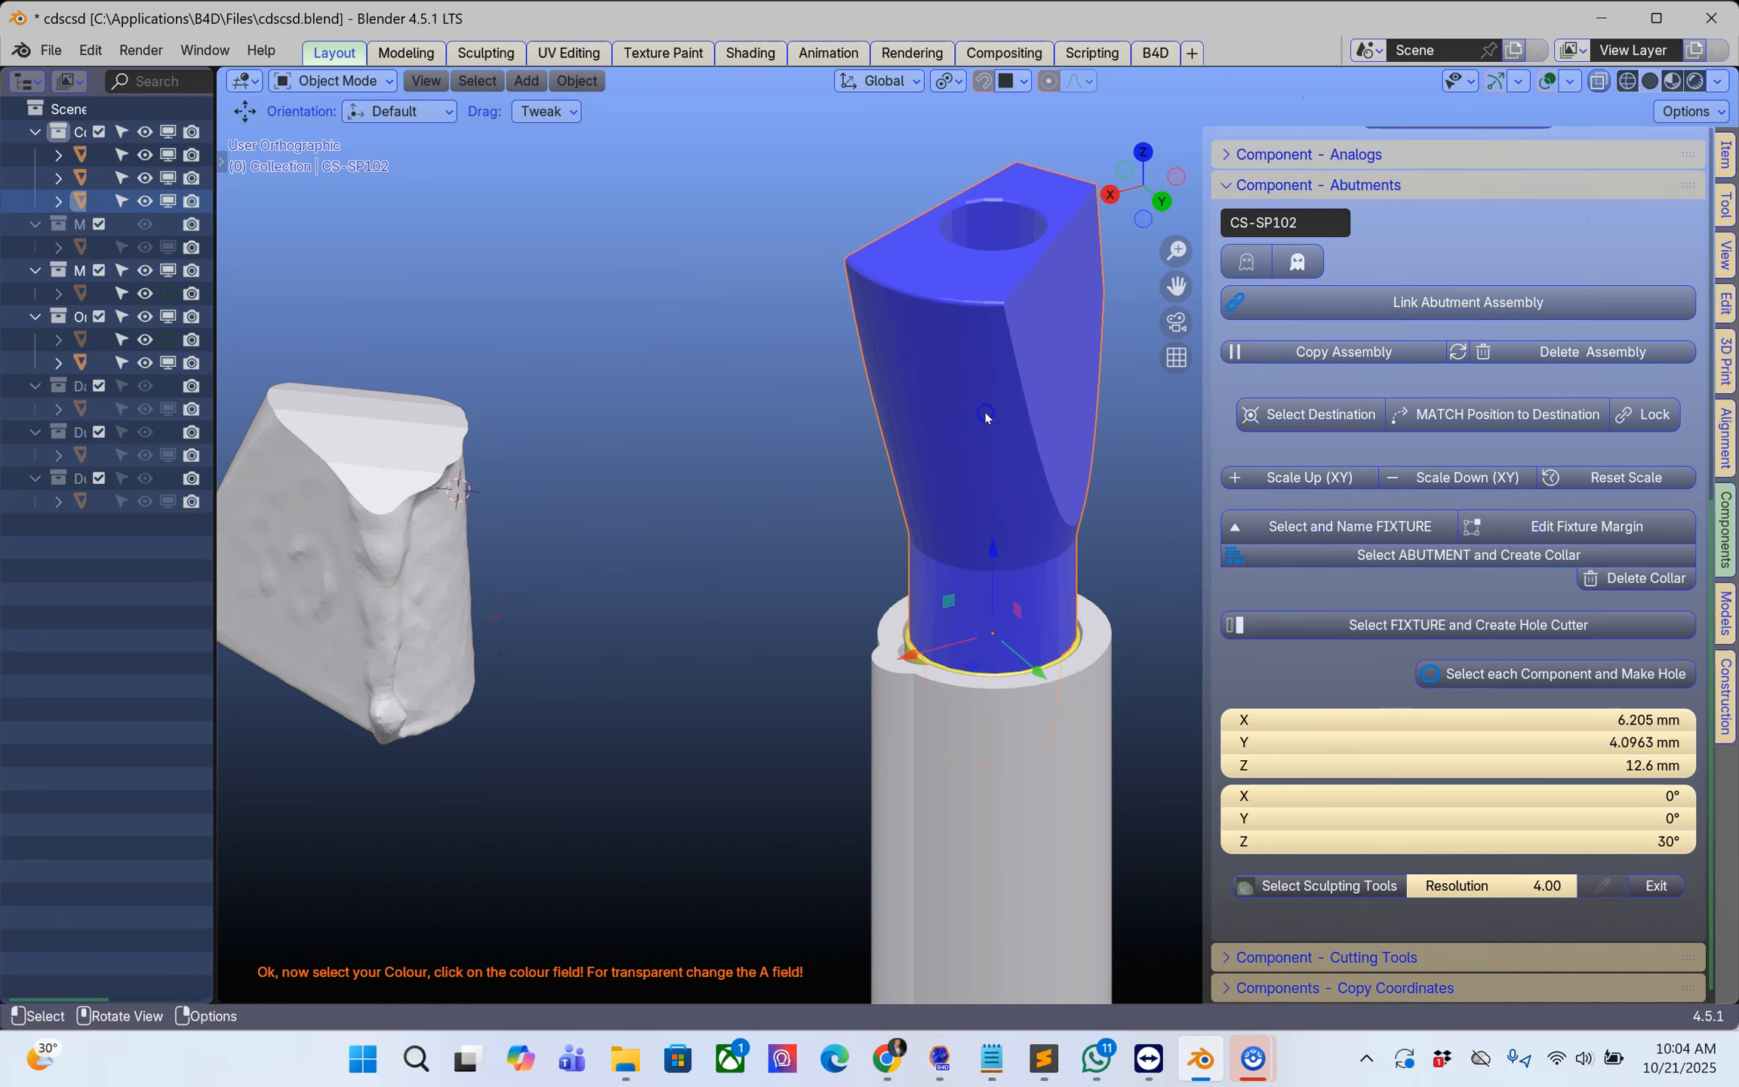
pyautogui.press('Tab')
pyautogui.moveTo(984, 412); pyautogui.dragTo(766, 468, button='middle')
pyautogui.scroll(4, 933, 315)
pyautogui.moveTo(915, 626); pyautogui.dragTo(720, 619, button='middle')
pyautogui.moveTo(666, 621); pyautogui.dragTo(917, 524, button='middle')
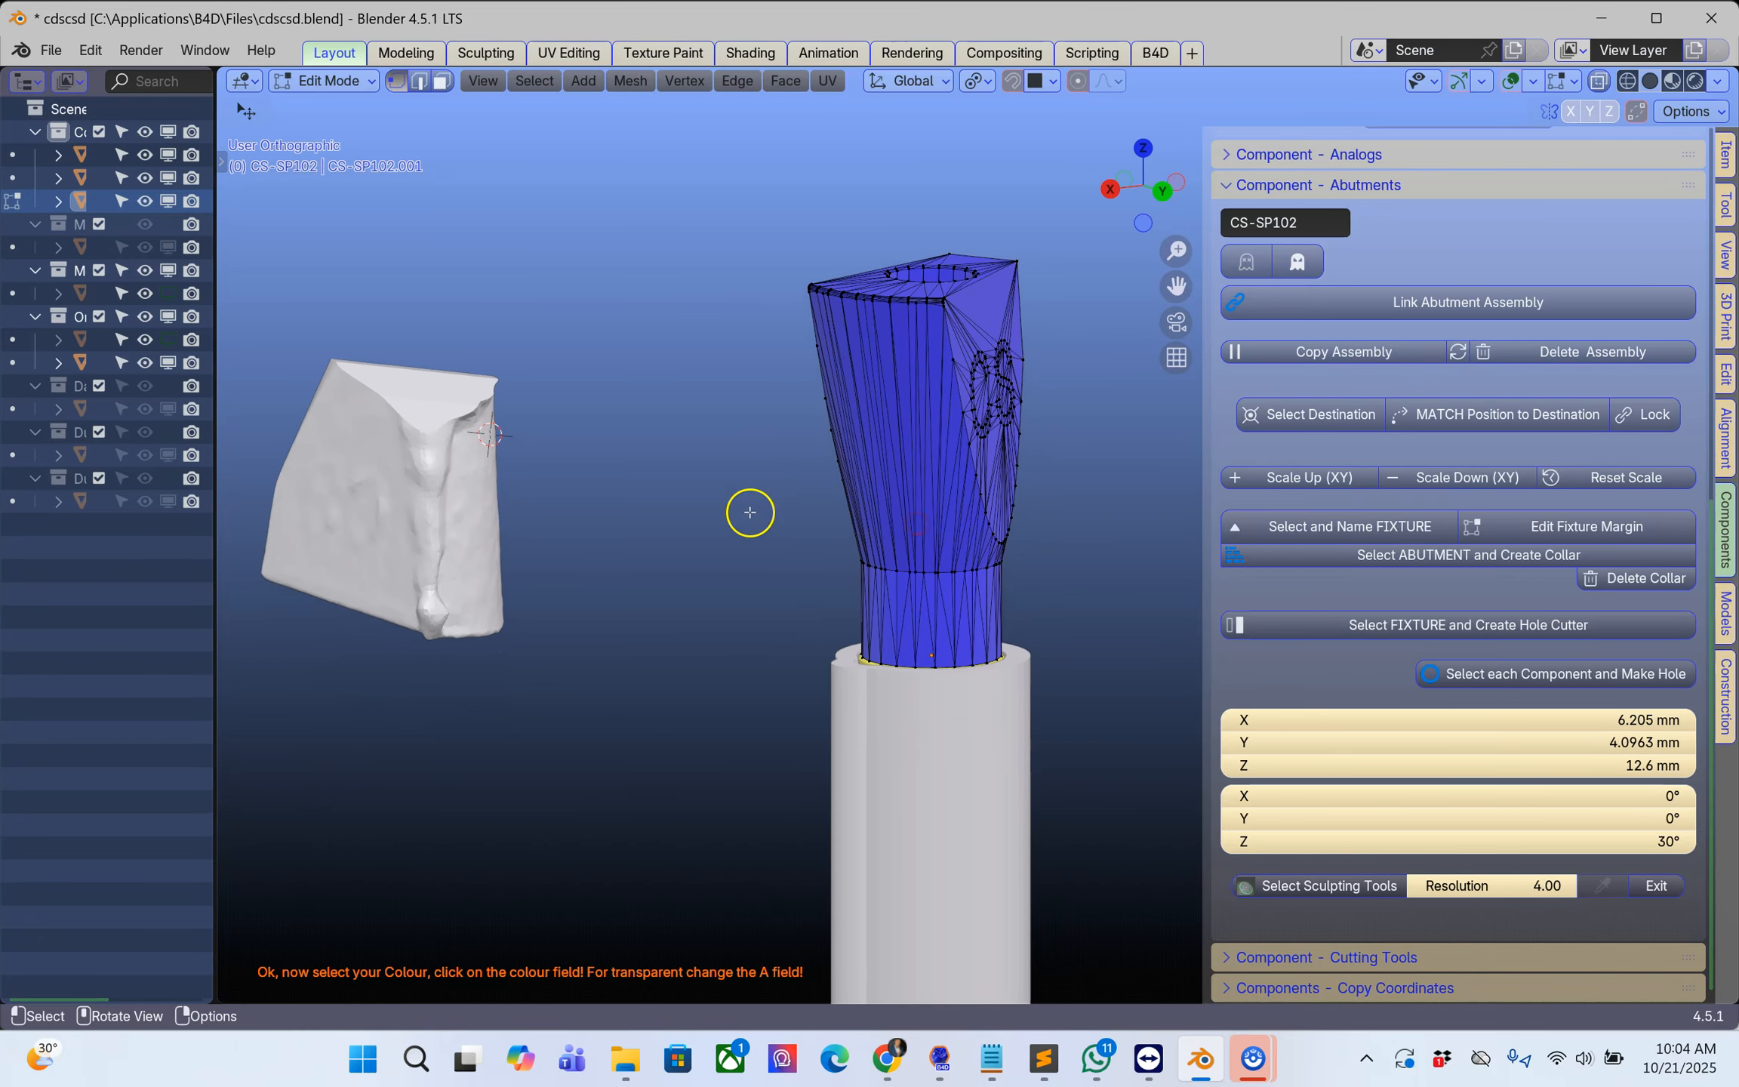
pyautogui.press('Tab')
pyautogui.click(833, 476)
pyautogui.press('Tab')
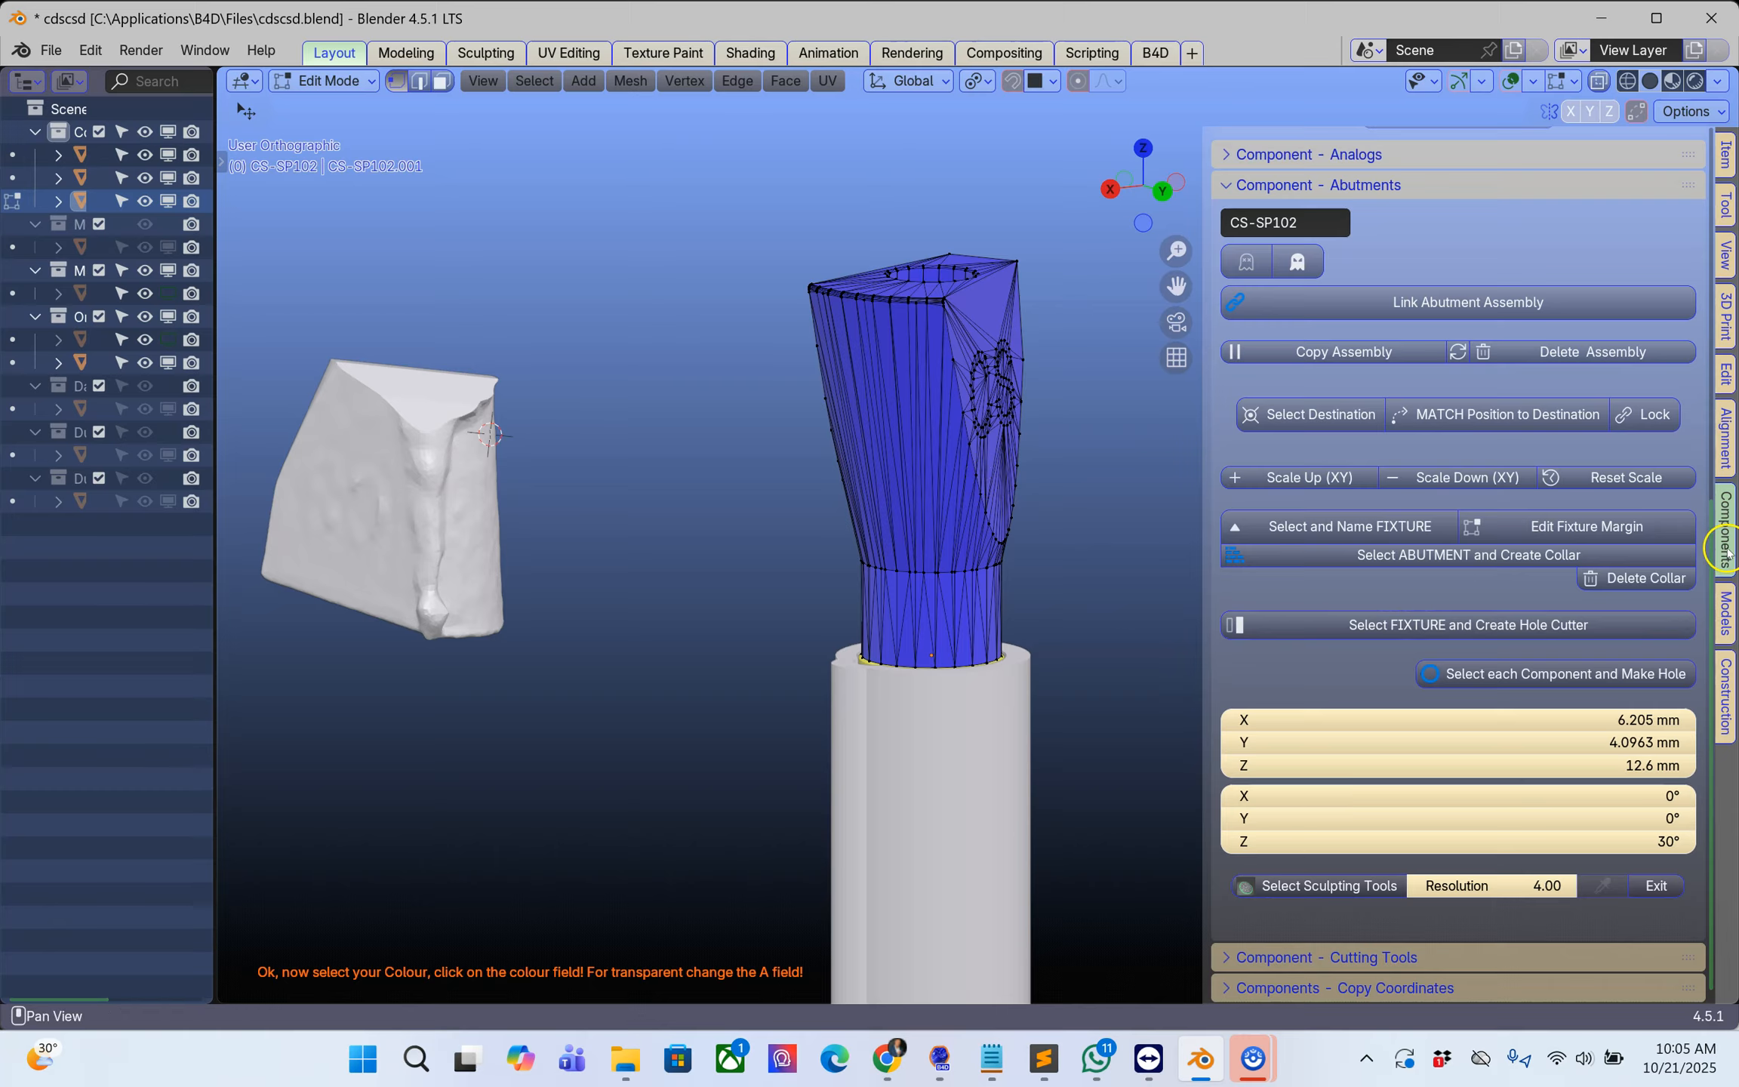
# Step: Sharp-remesh the blue CS-SP102 scan body in Object Mode with precision 7 and scale 0.600, and apply the remesh
pyautogui.click(1726, 440)
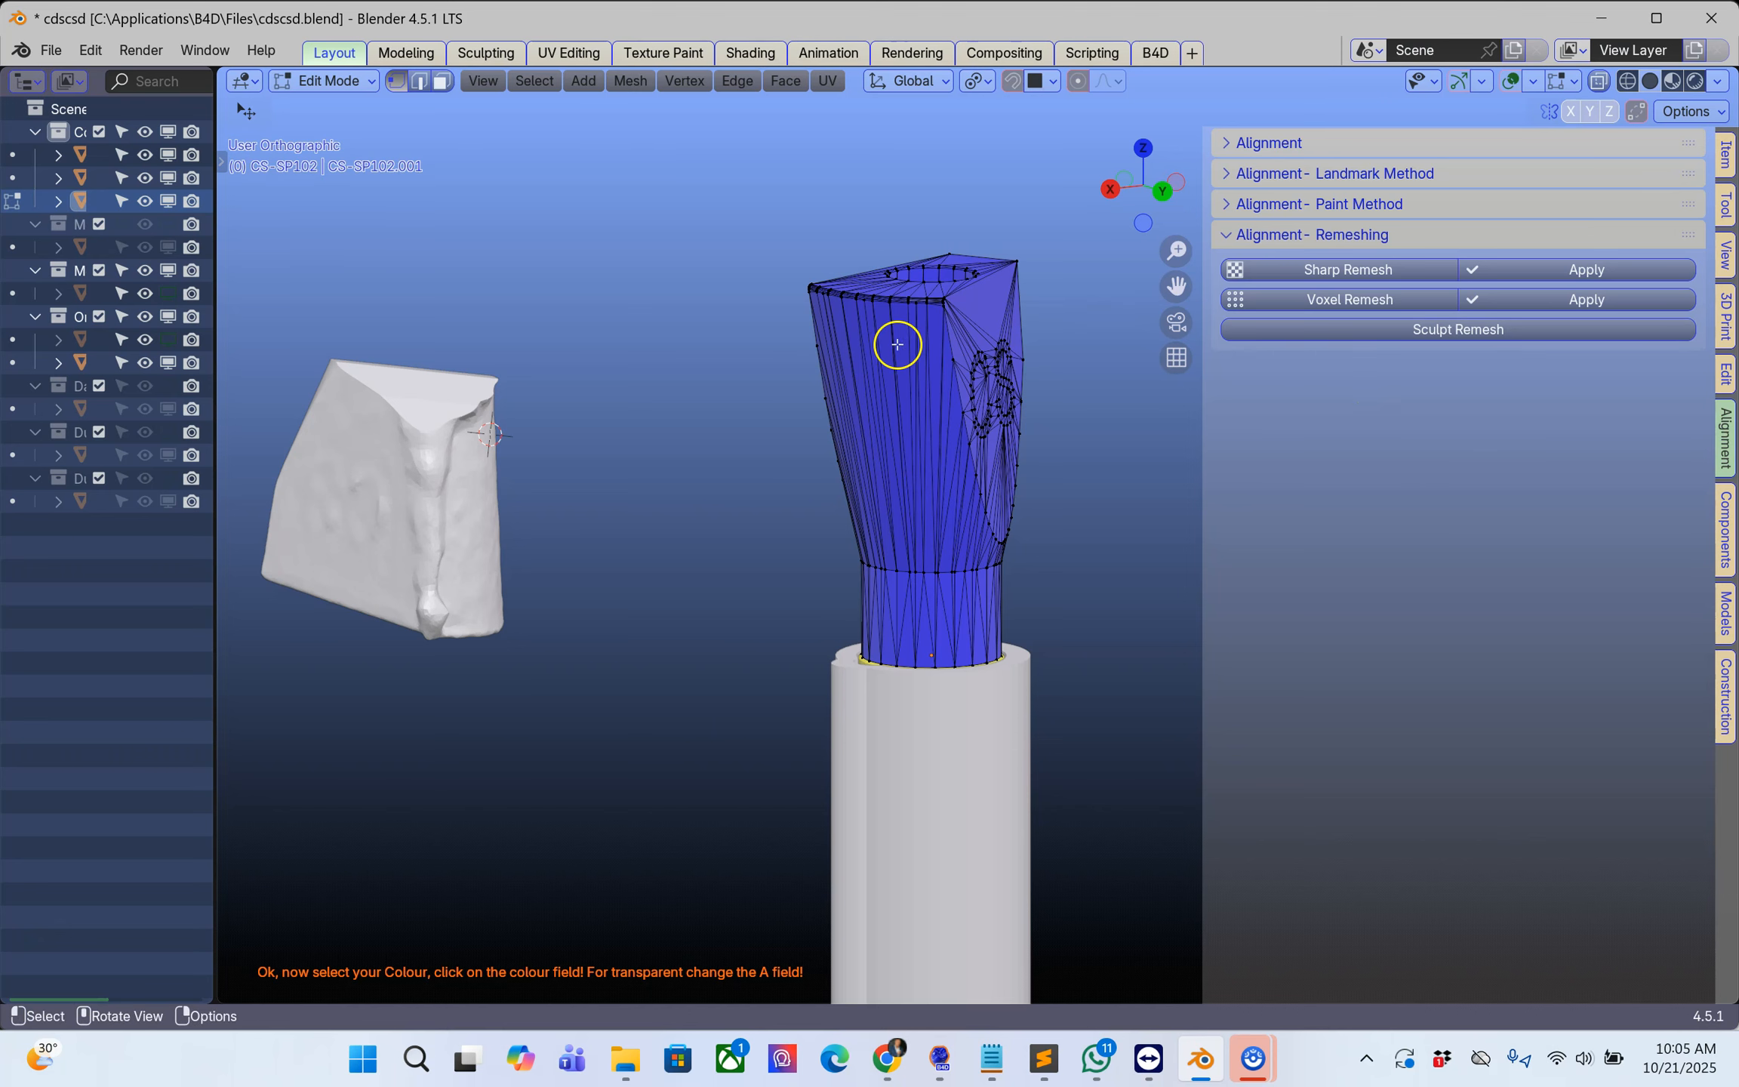
pyautogui.press('Tab')
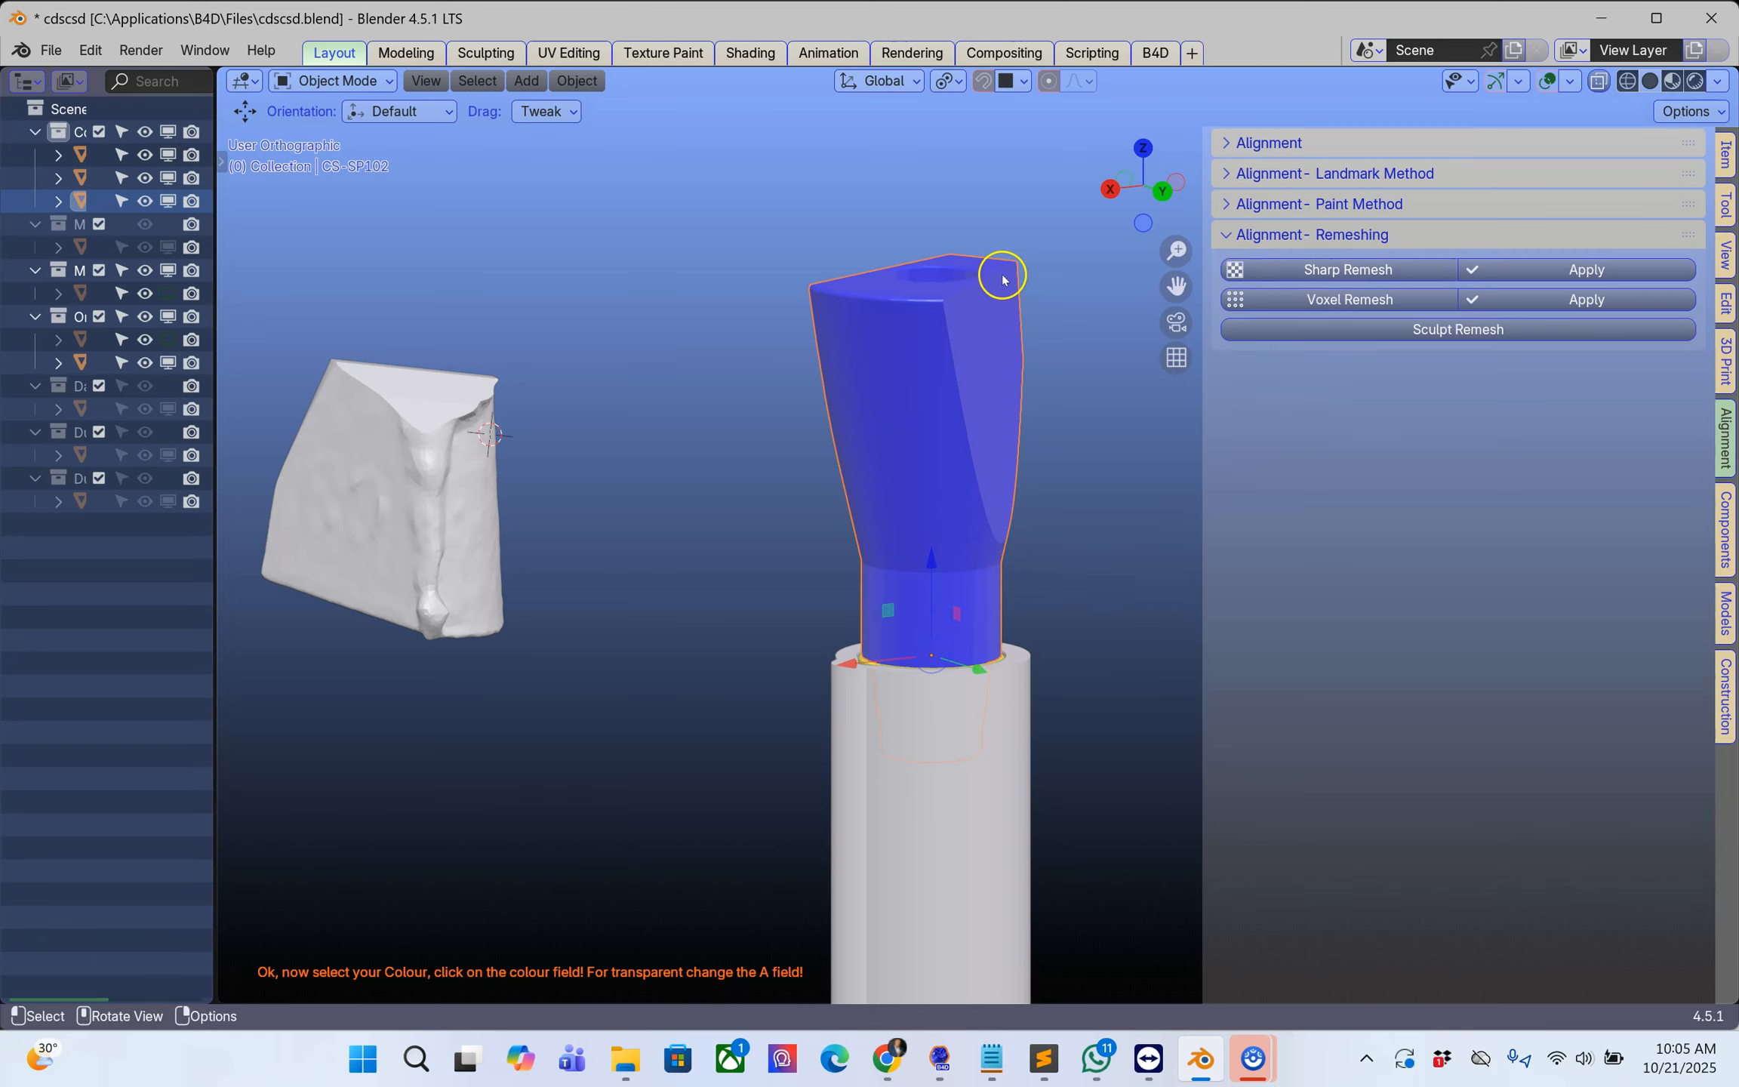
pyautogui.moveTo(922, 343); pyautogui.dragTo(917, 361, button='middle')
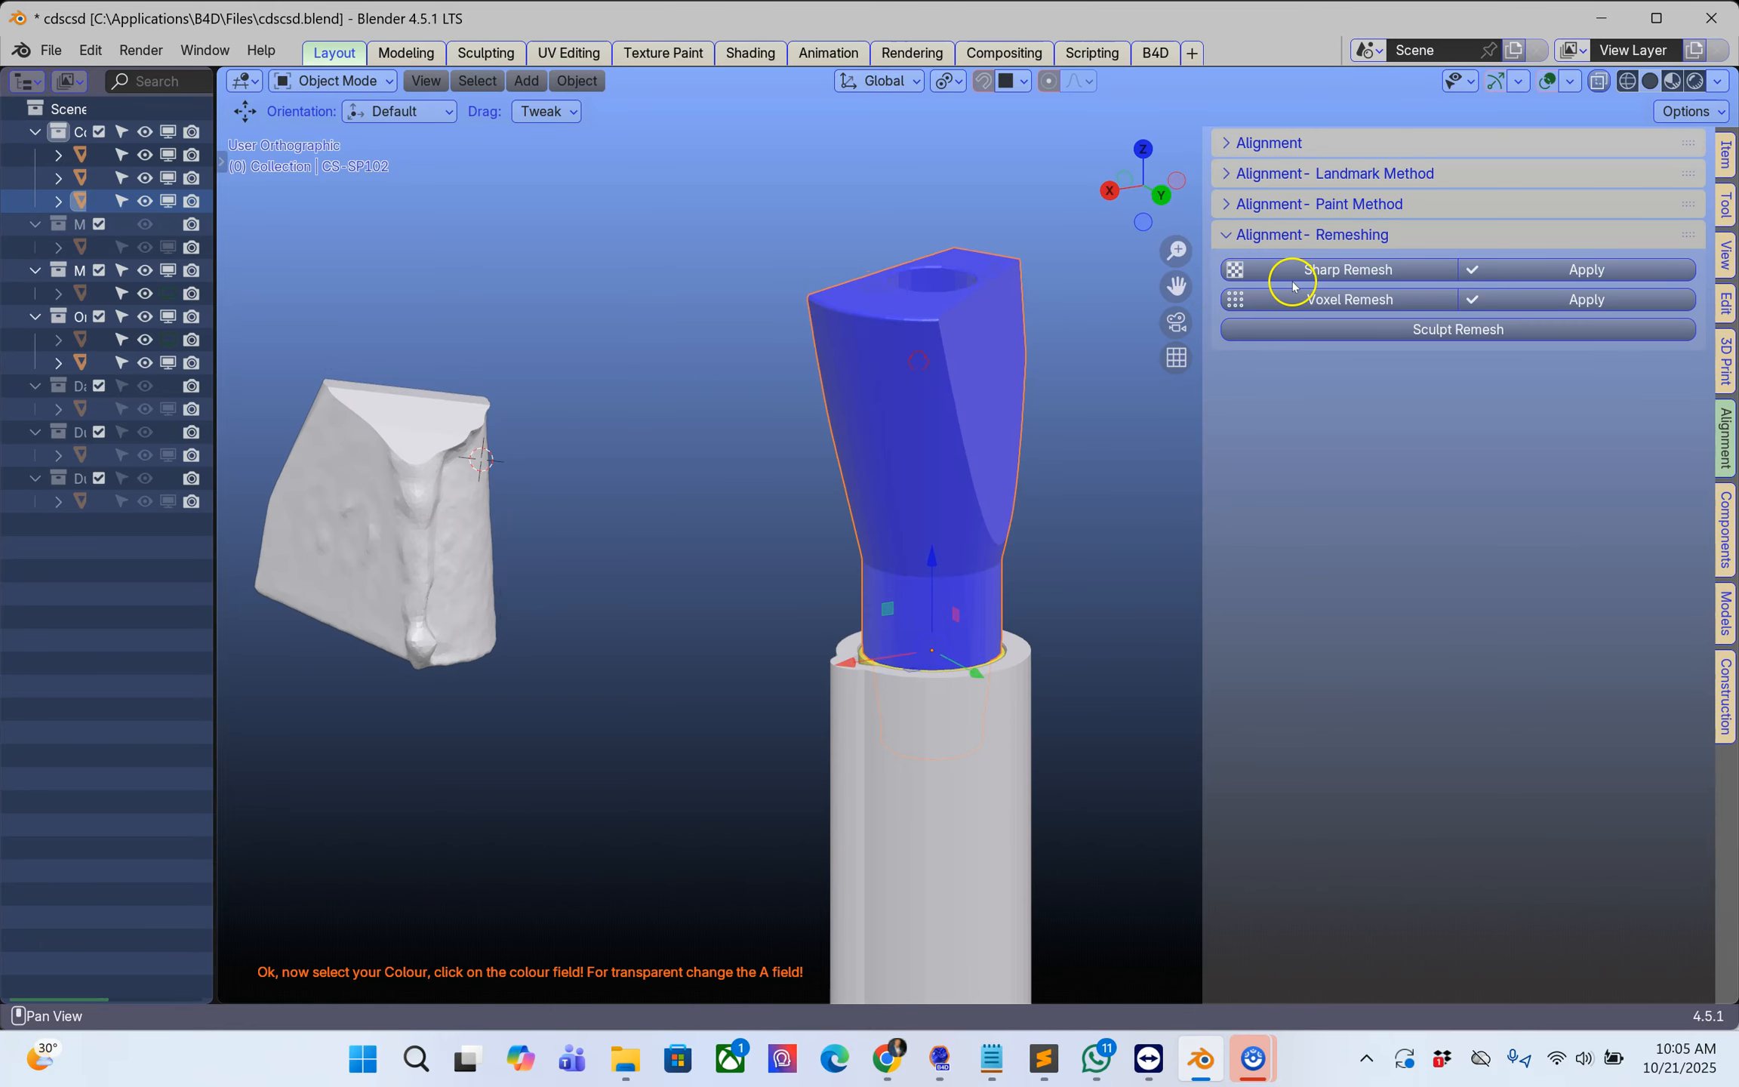
pyautogui.click(1346, 269)
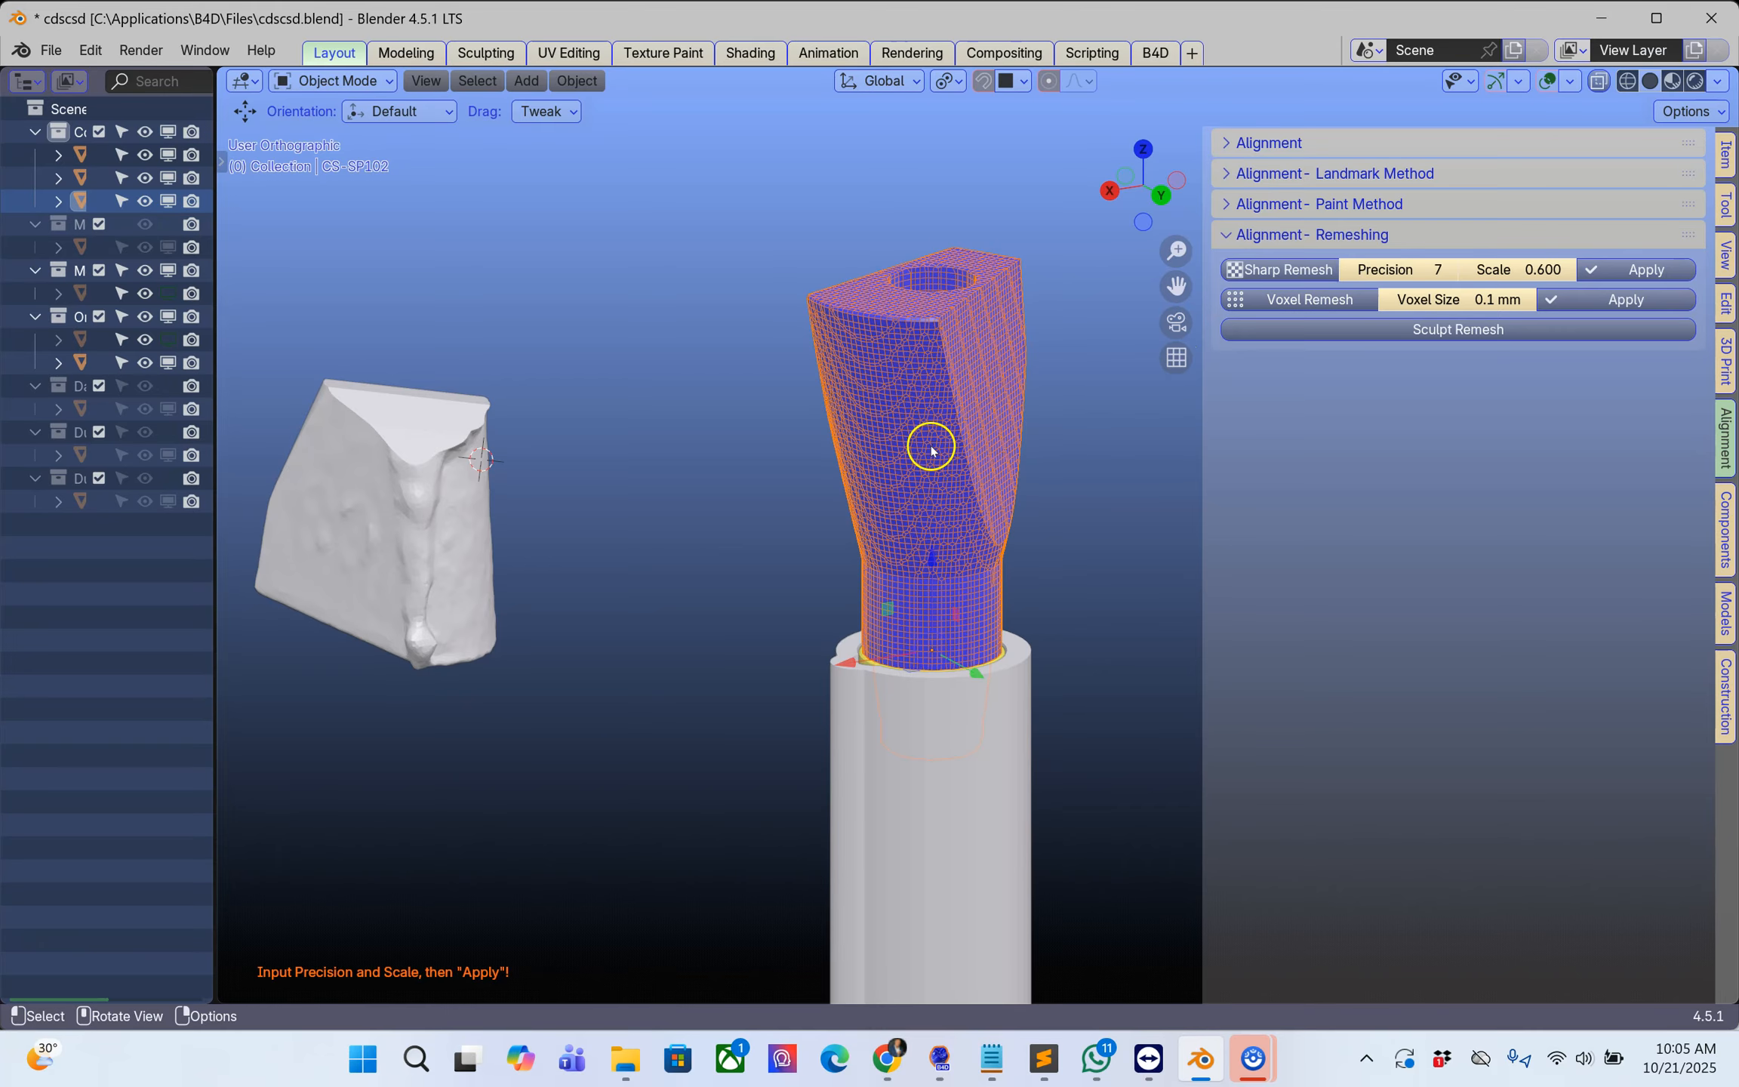
pyautogui.scroll(3, 932, 449)
pyautogui.scroll(-3, 931, 450)
pyautogui.moveTo(819, 442); pyautogui.dragTo(772, 439, button='middle')
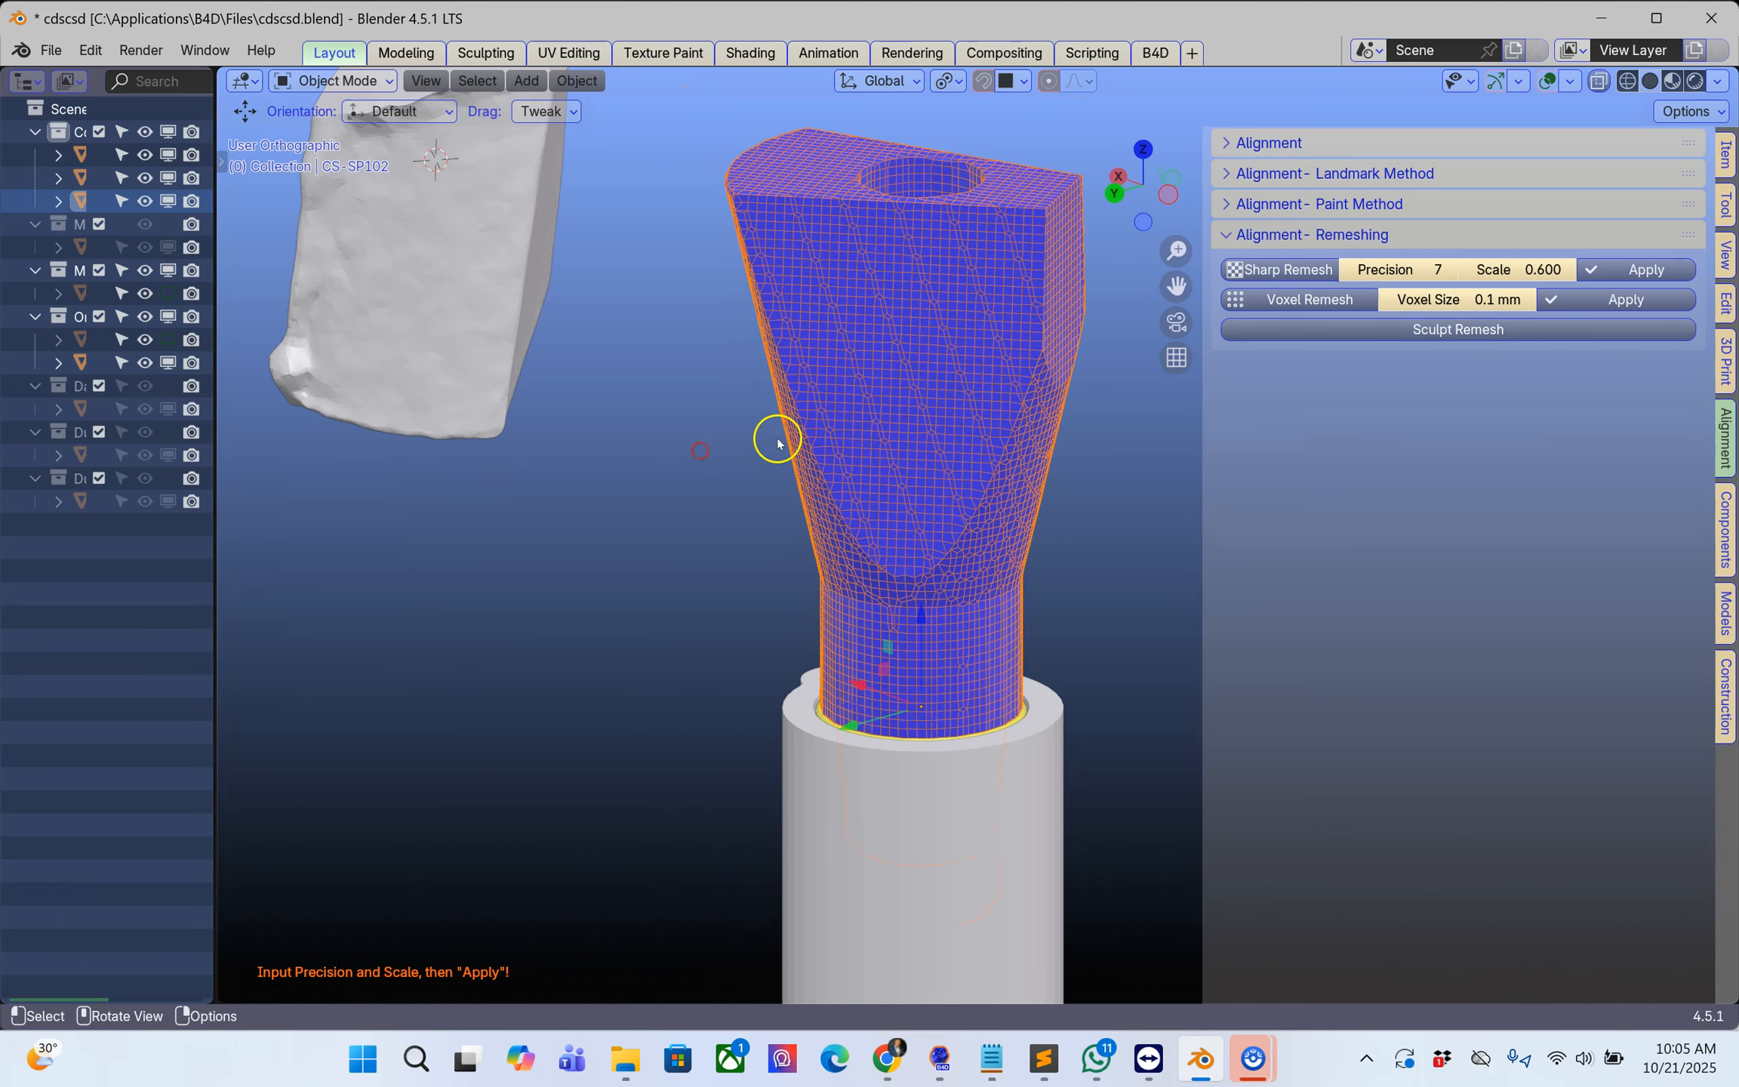
pyautogui.click(1630, 270)
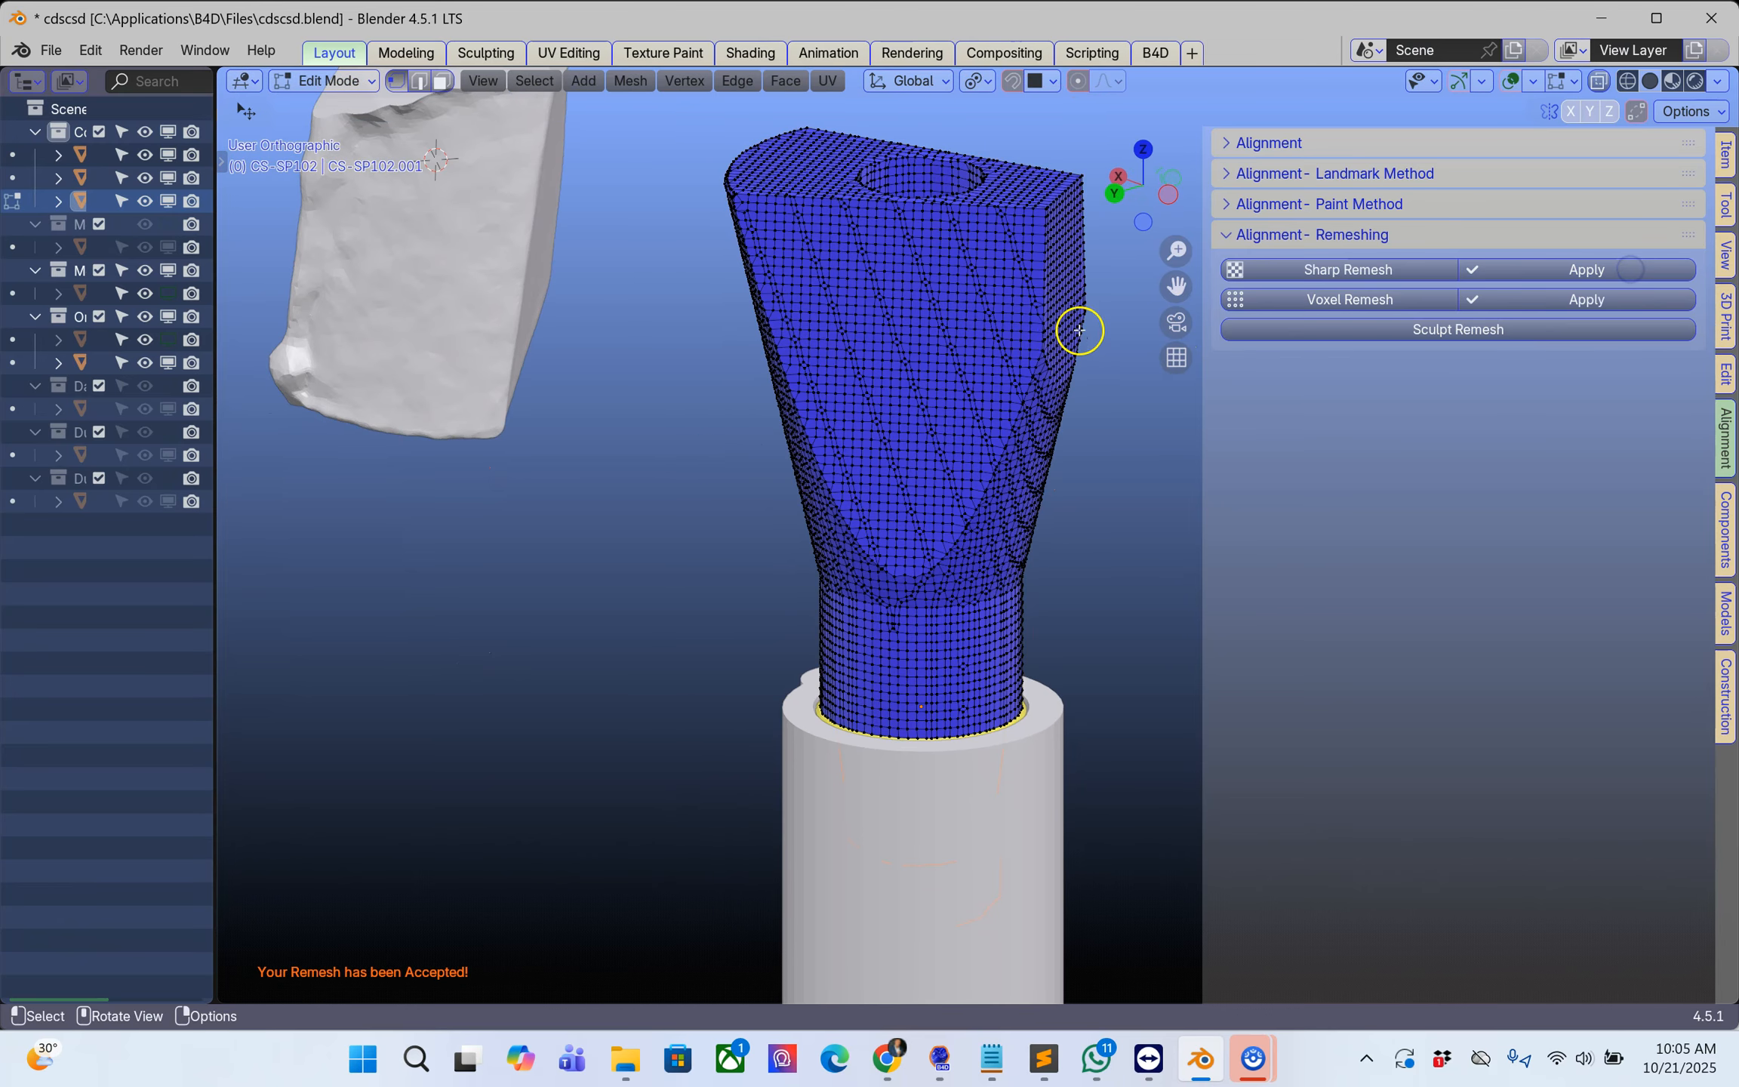
# Step: Compare the mesh density of the remeshed scan body with that of the upper scan piece in Edit Mode
pyautogui.scroll(4, 920, 397)
pyautogui.scroll(-5, 919, 400)
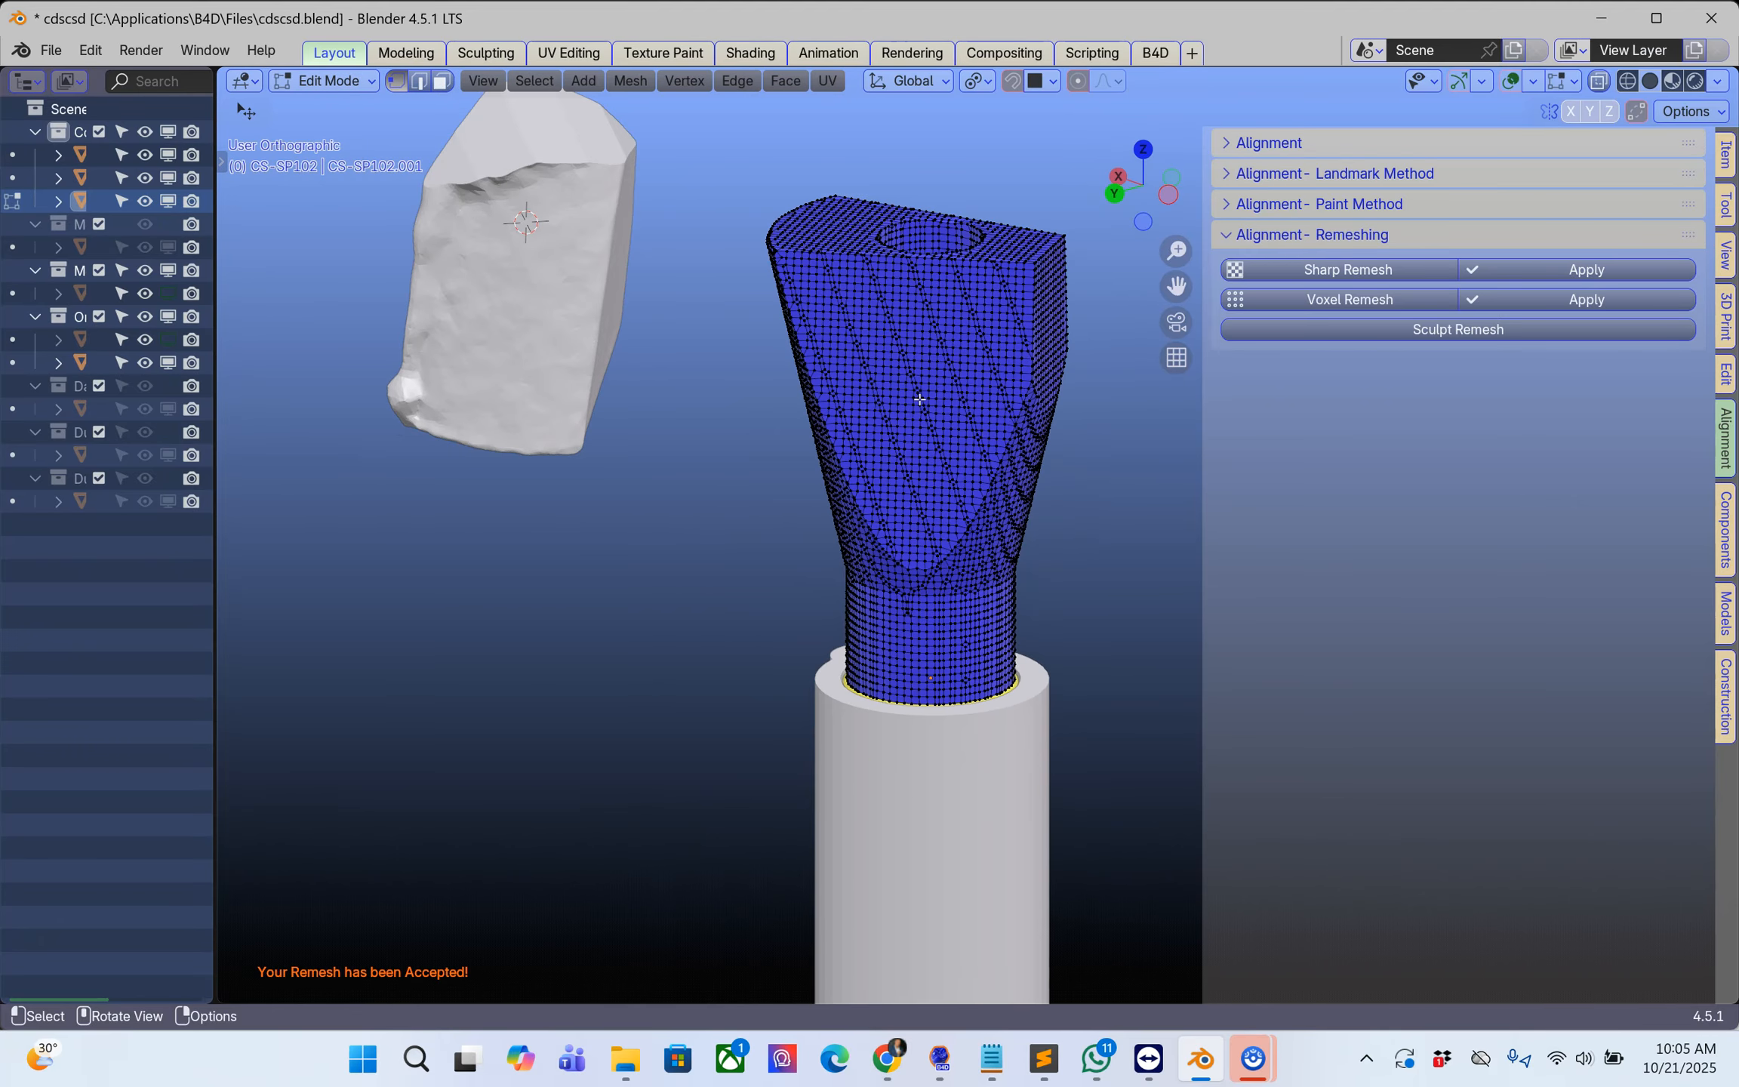
pyautogui.press('Tab')
pyautogui.click(580, 297)
pyautogui.press('Tab')
pyautogui.press('Tab')
pyautogui.click(954, 388)
pyautogui.press('Tab')
pyautogui.press('Tab')
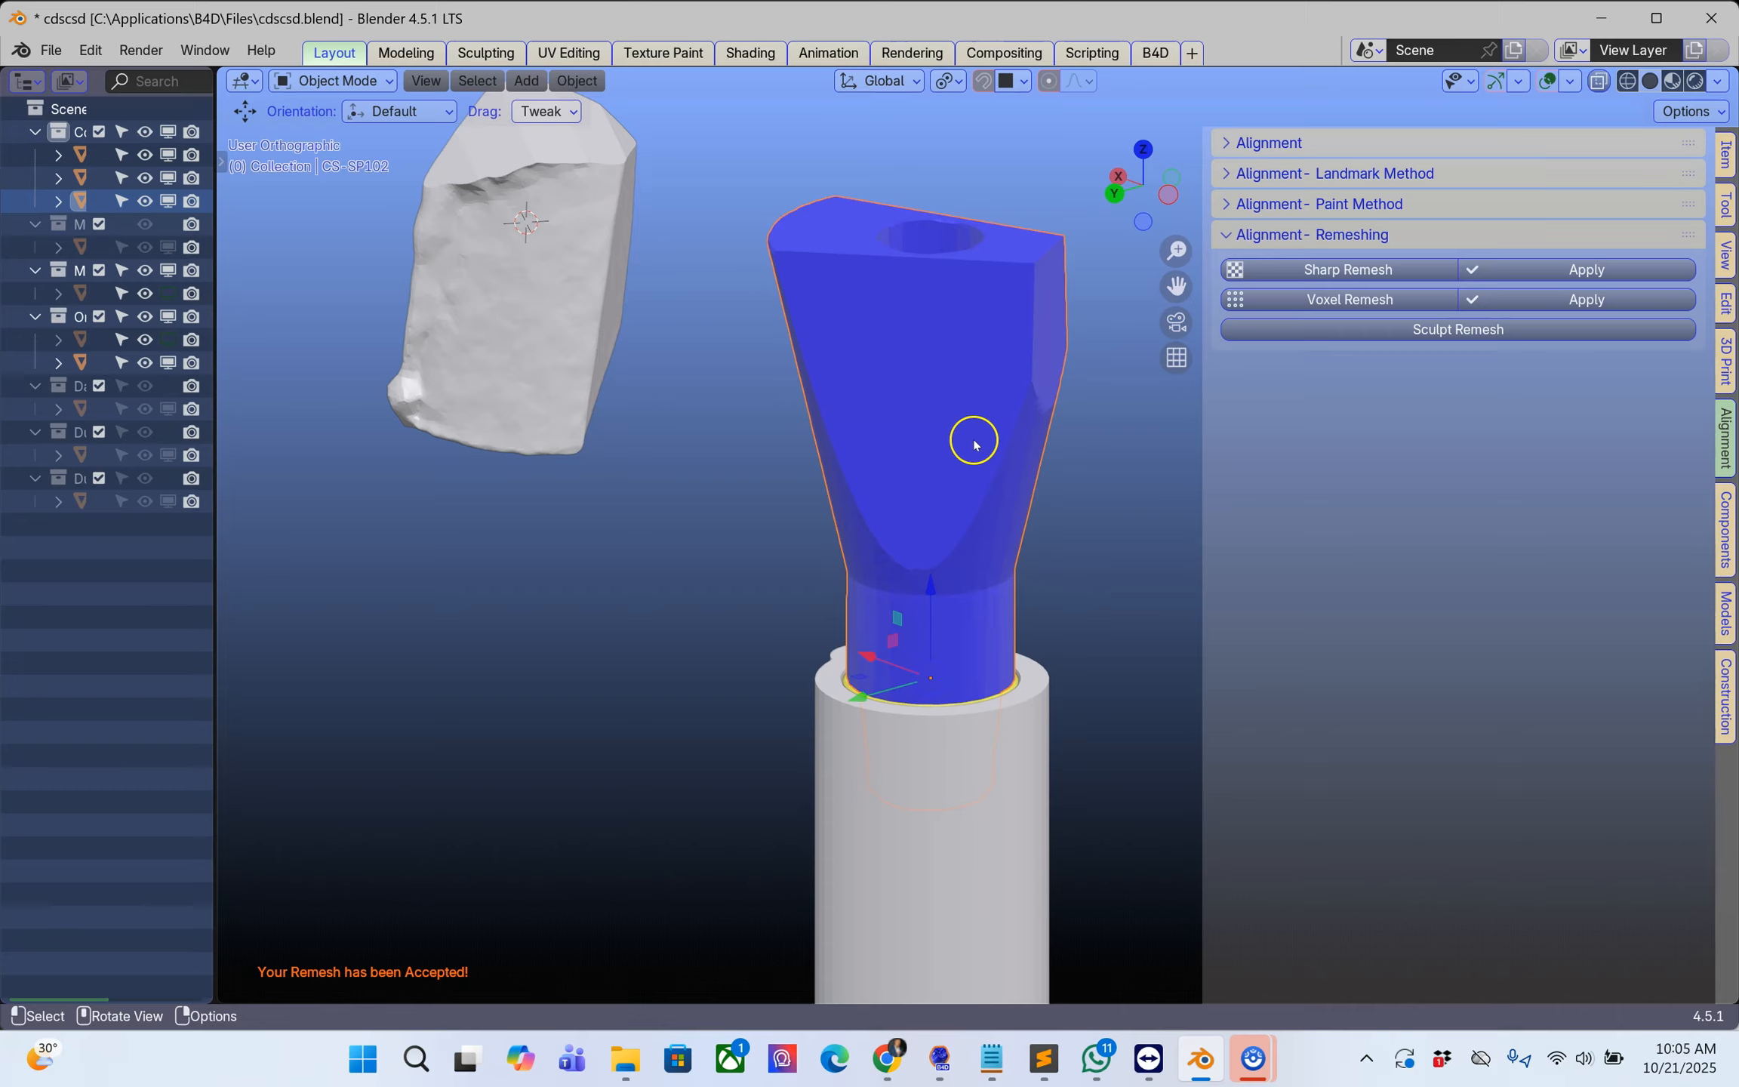
# Step: Display the Paint Method alignment settings with the scan body and the upper scan piece both in view
pyautogui.scroll(-3, 981, 468)
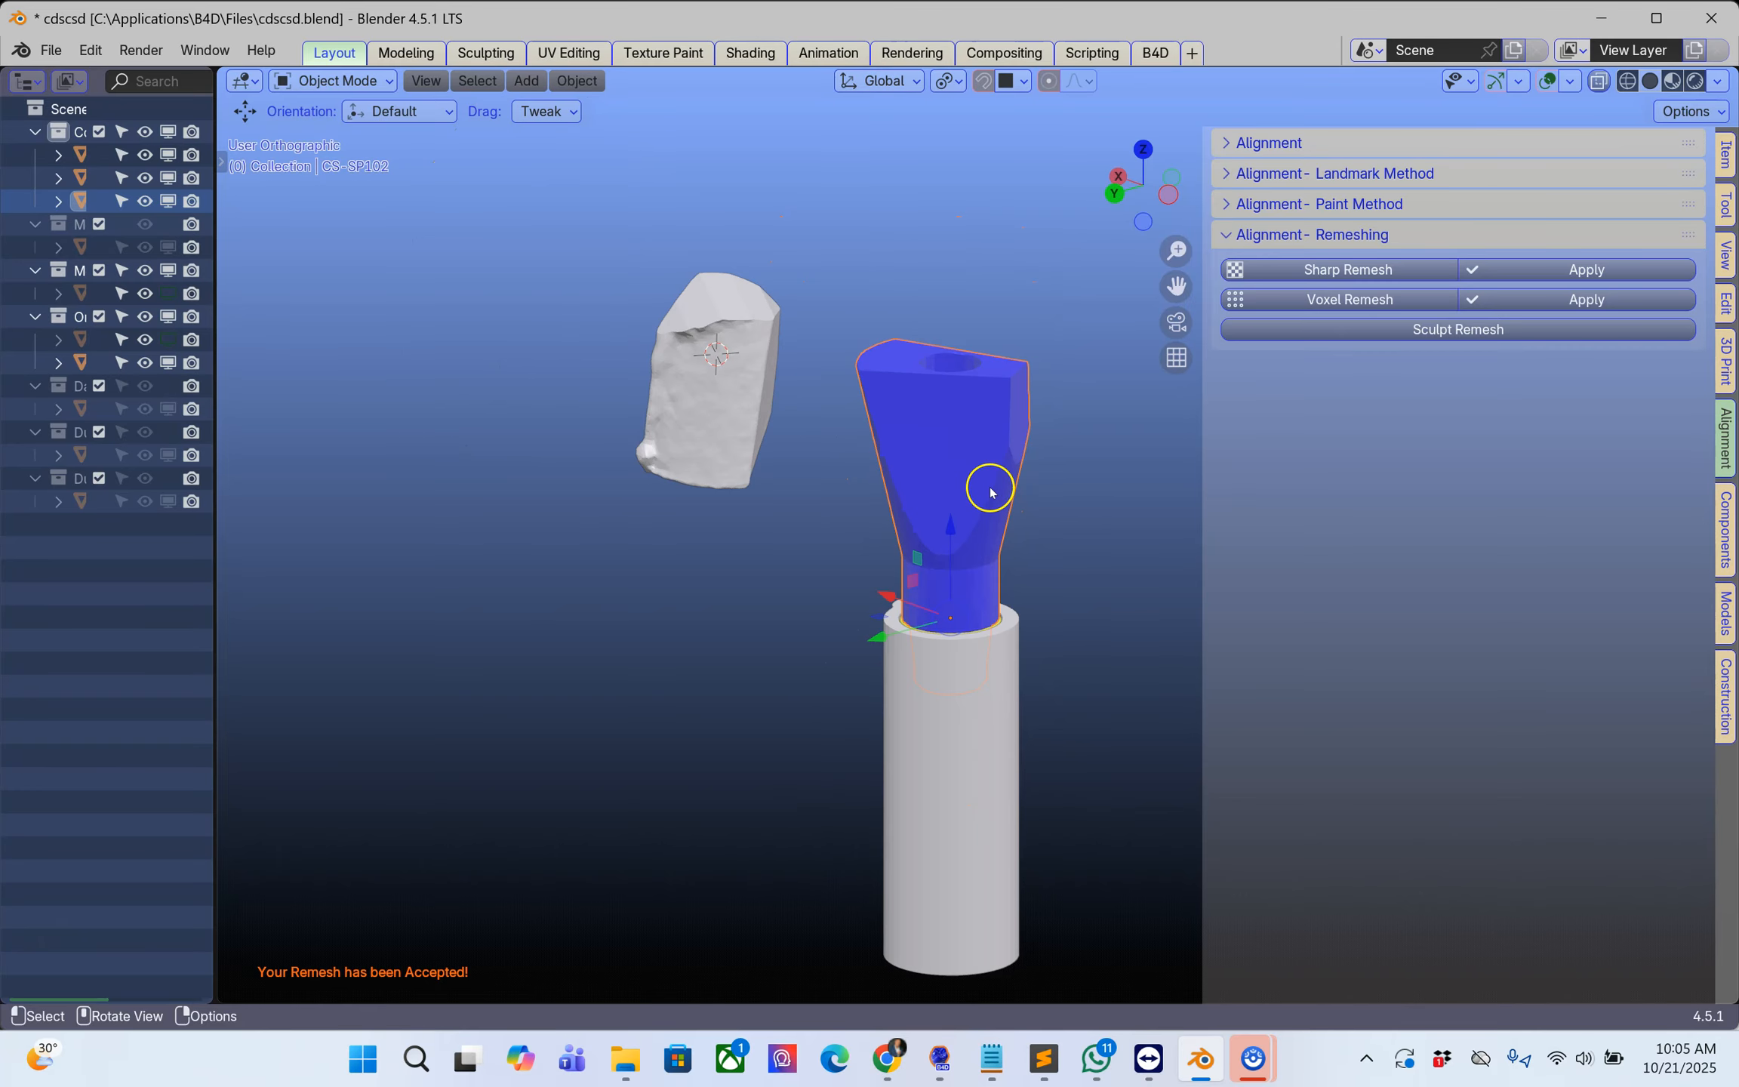
pyautogui.click(1224, 203)
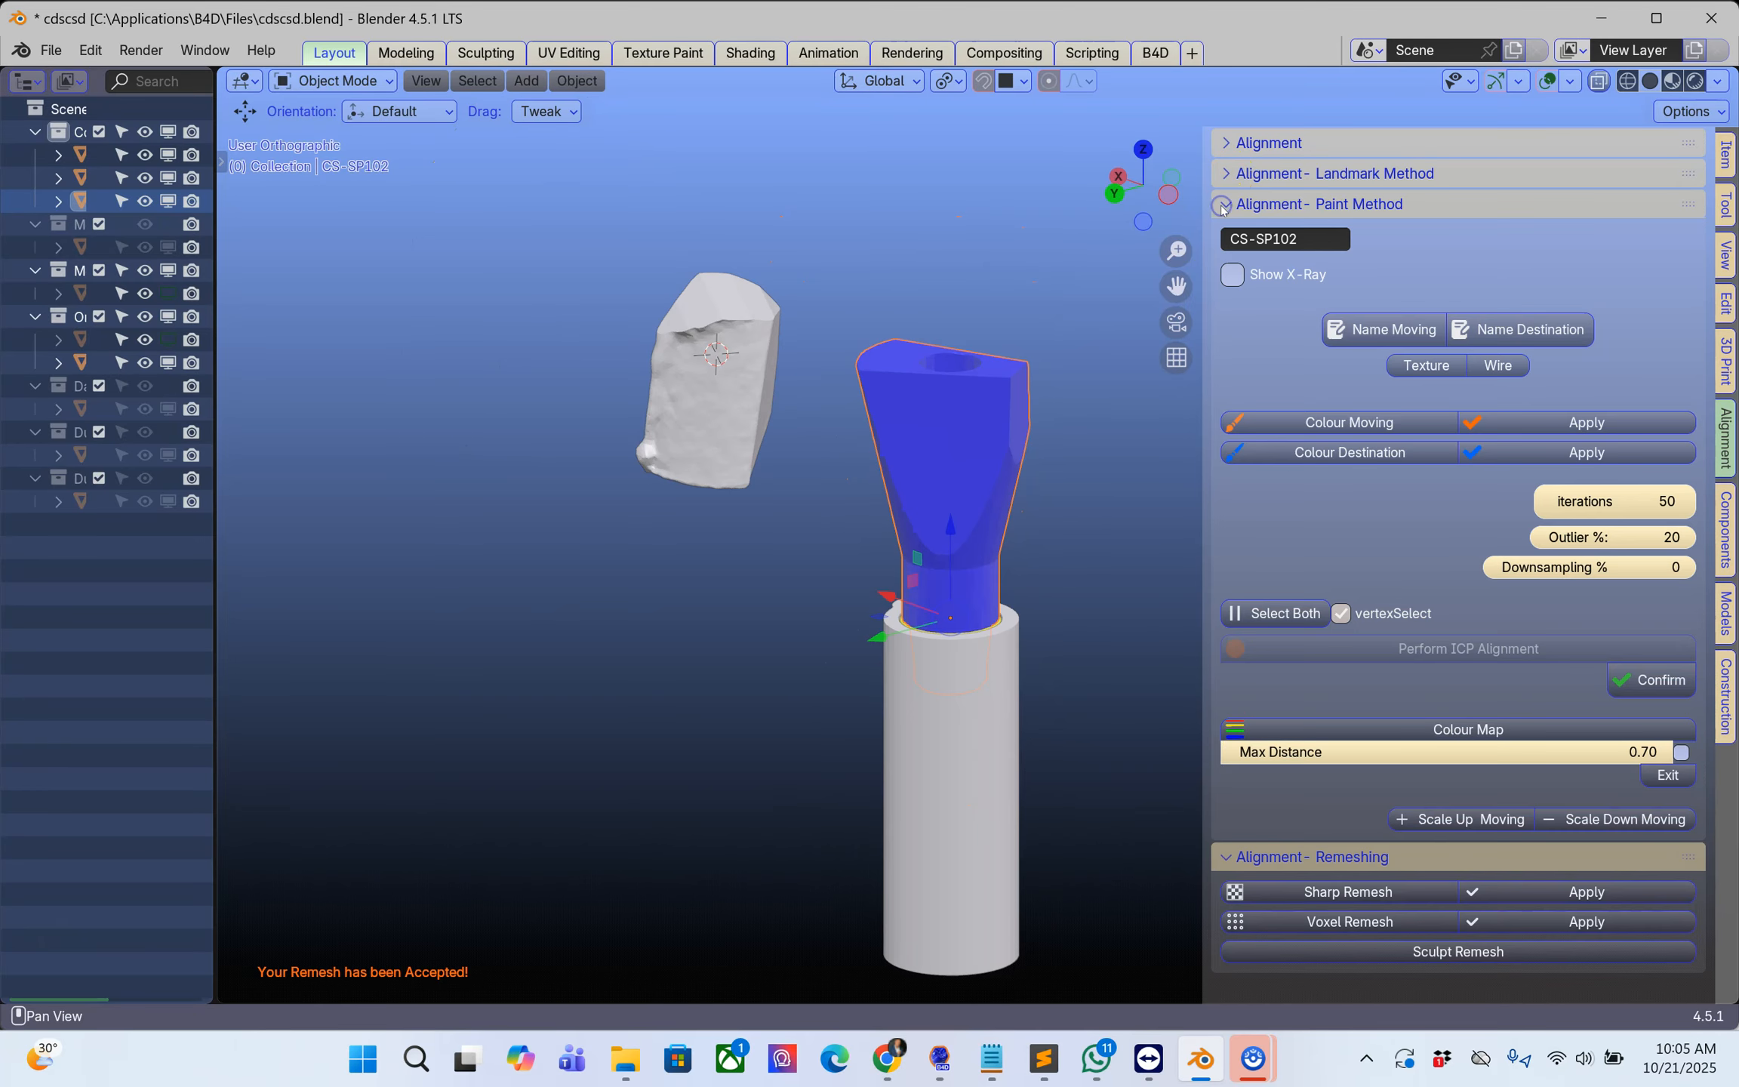
pyautogui.moveTo(931, 562)
pyautogui.mouseDown(button='middle')
pyautogui.moveTo(981, 383)
pyautogui.moveTo(1075, 551)
pyautogui.moveTo(820, 357)
pyautogui.mouseUp(button='middle')
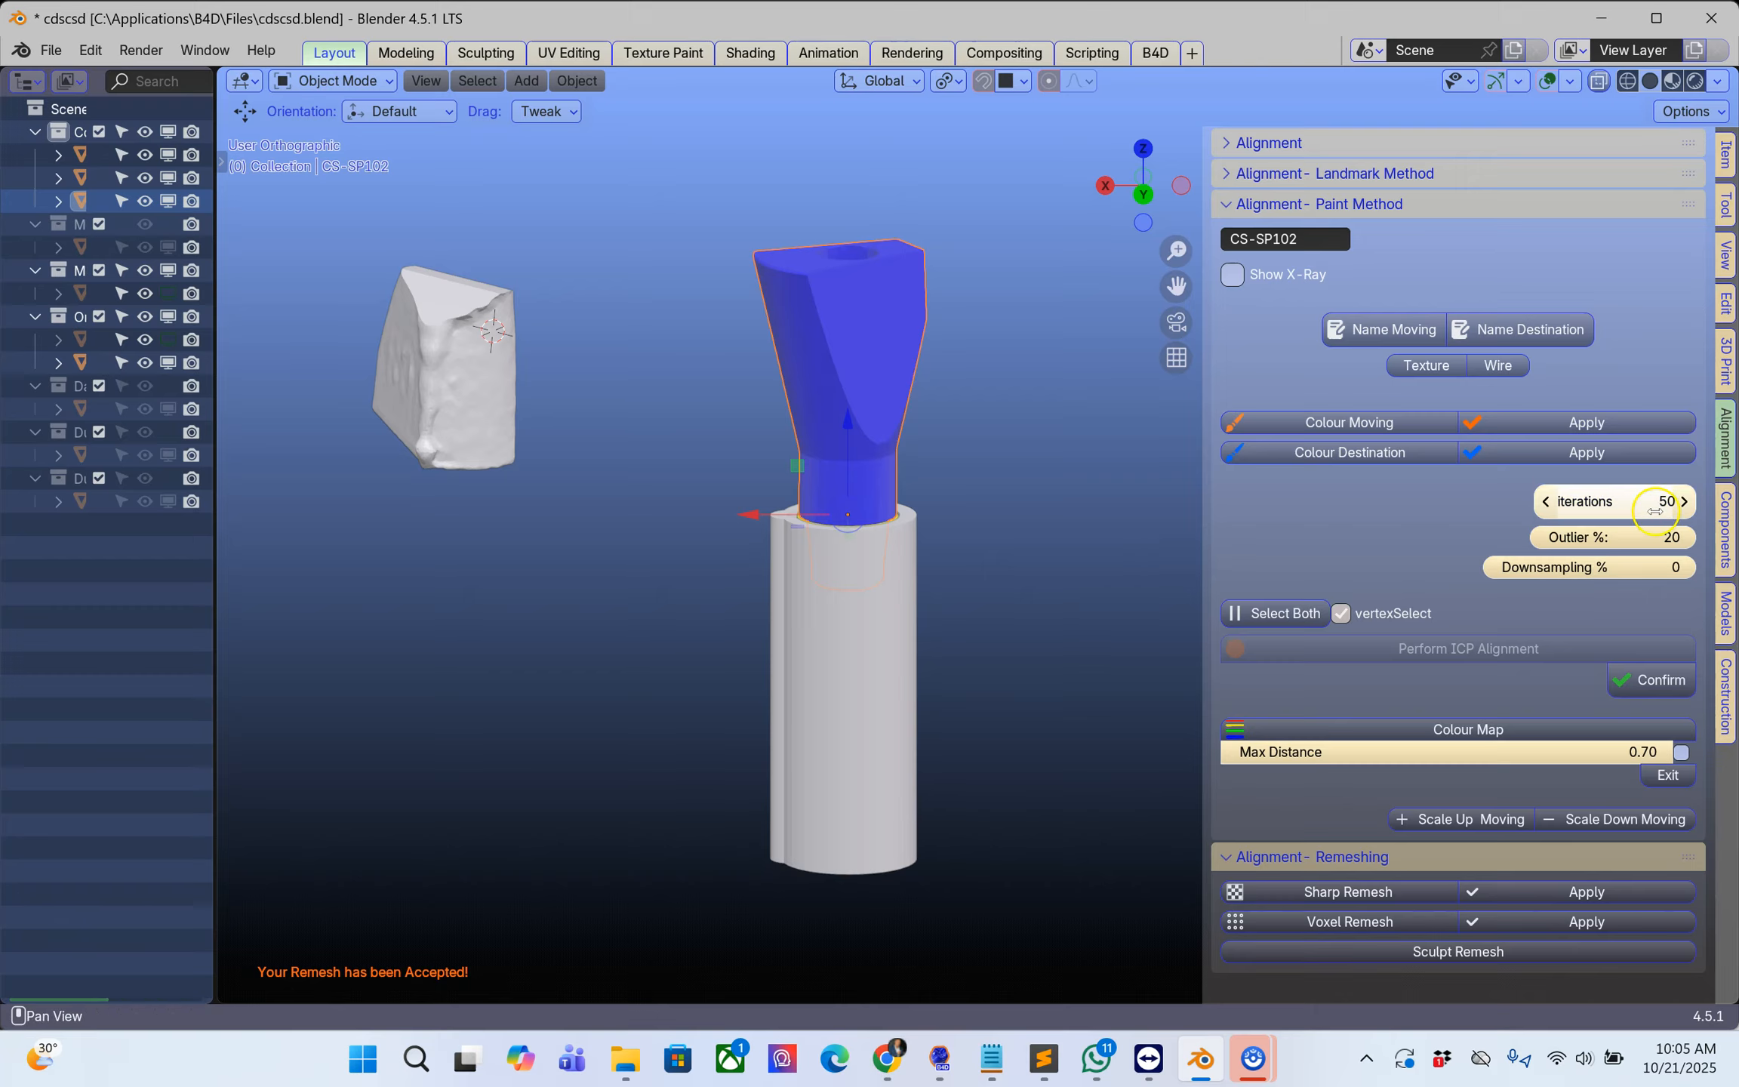
# Step: Display the Component - Analogs tools and make the scan body and analog parts see-through
pyautogui.click(1727, 528)
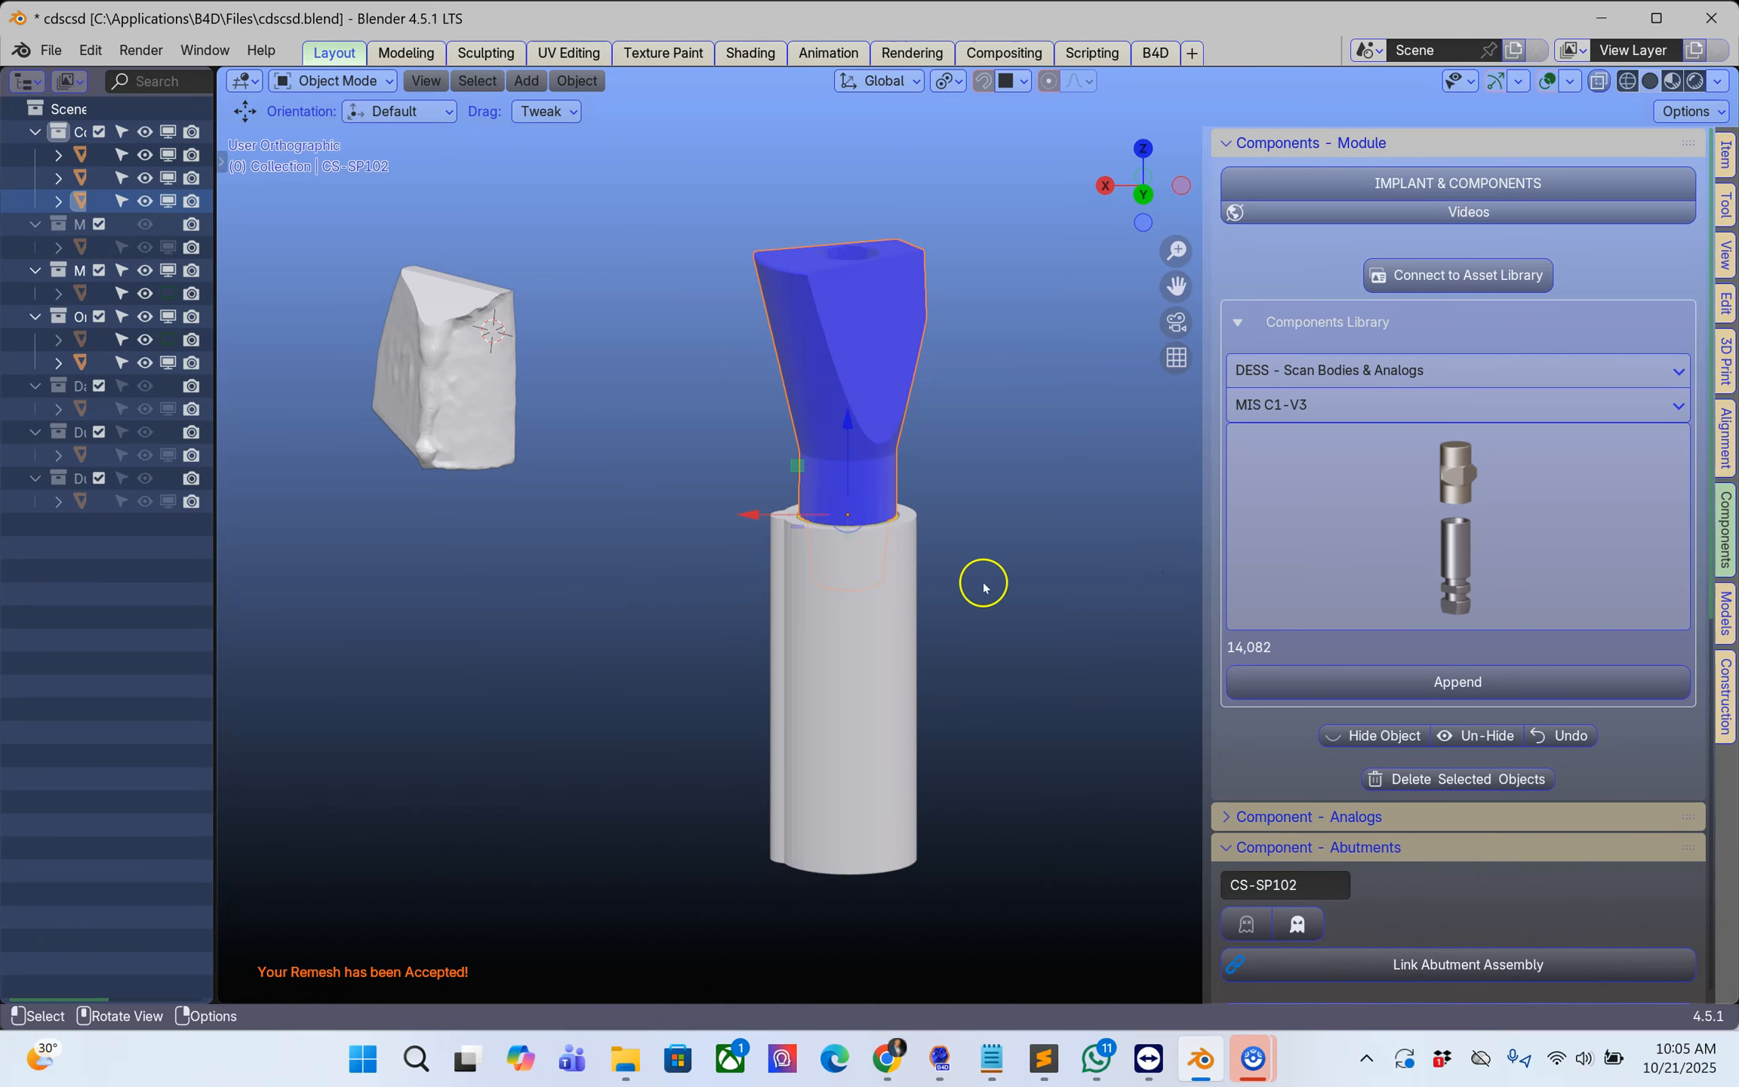
pyautogui.click(1070, 493)
pyautogui.scroll(-5, 1253, 698)
pyautogui.click(1253, 626)
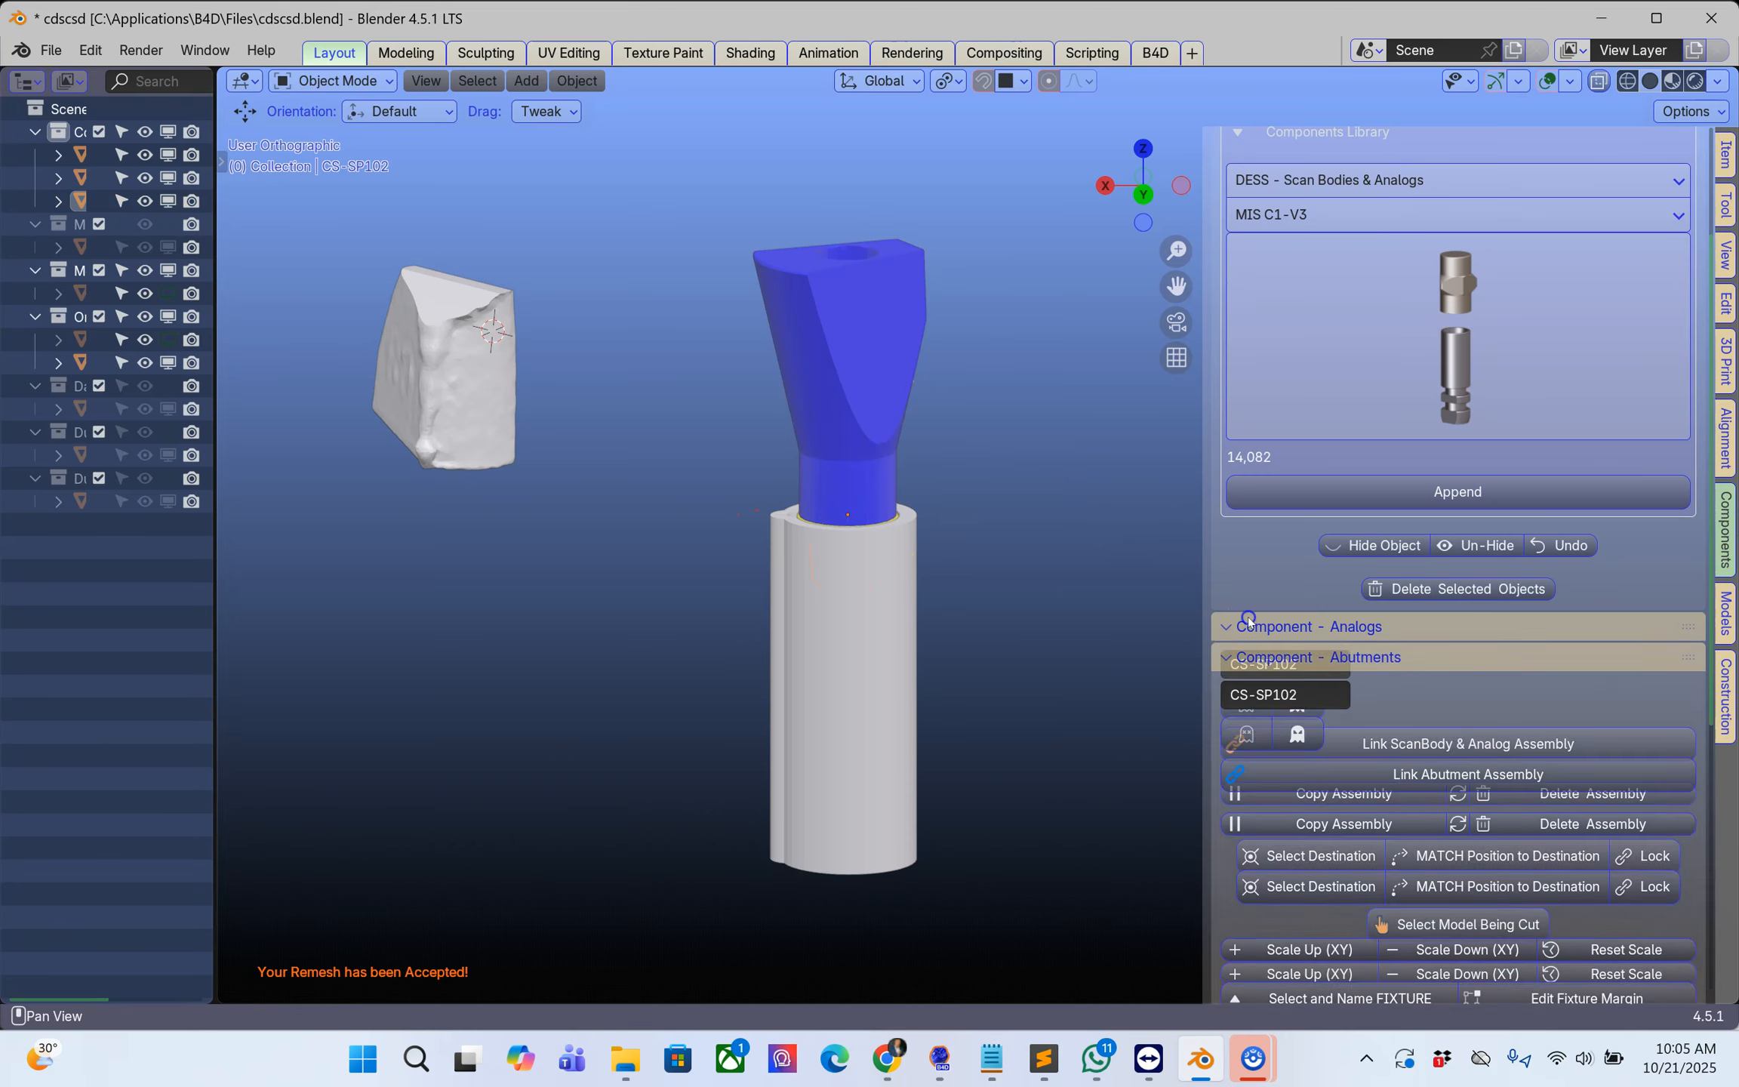
pyautogui.scroll(-3, 1265, 624)
pyautogui.click(1246, 560)
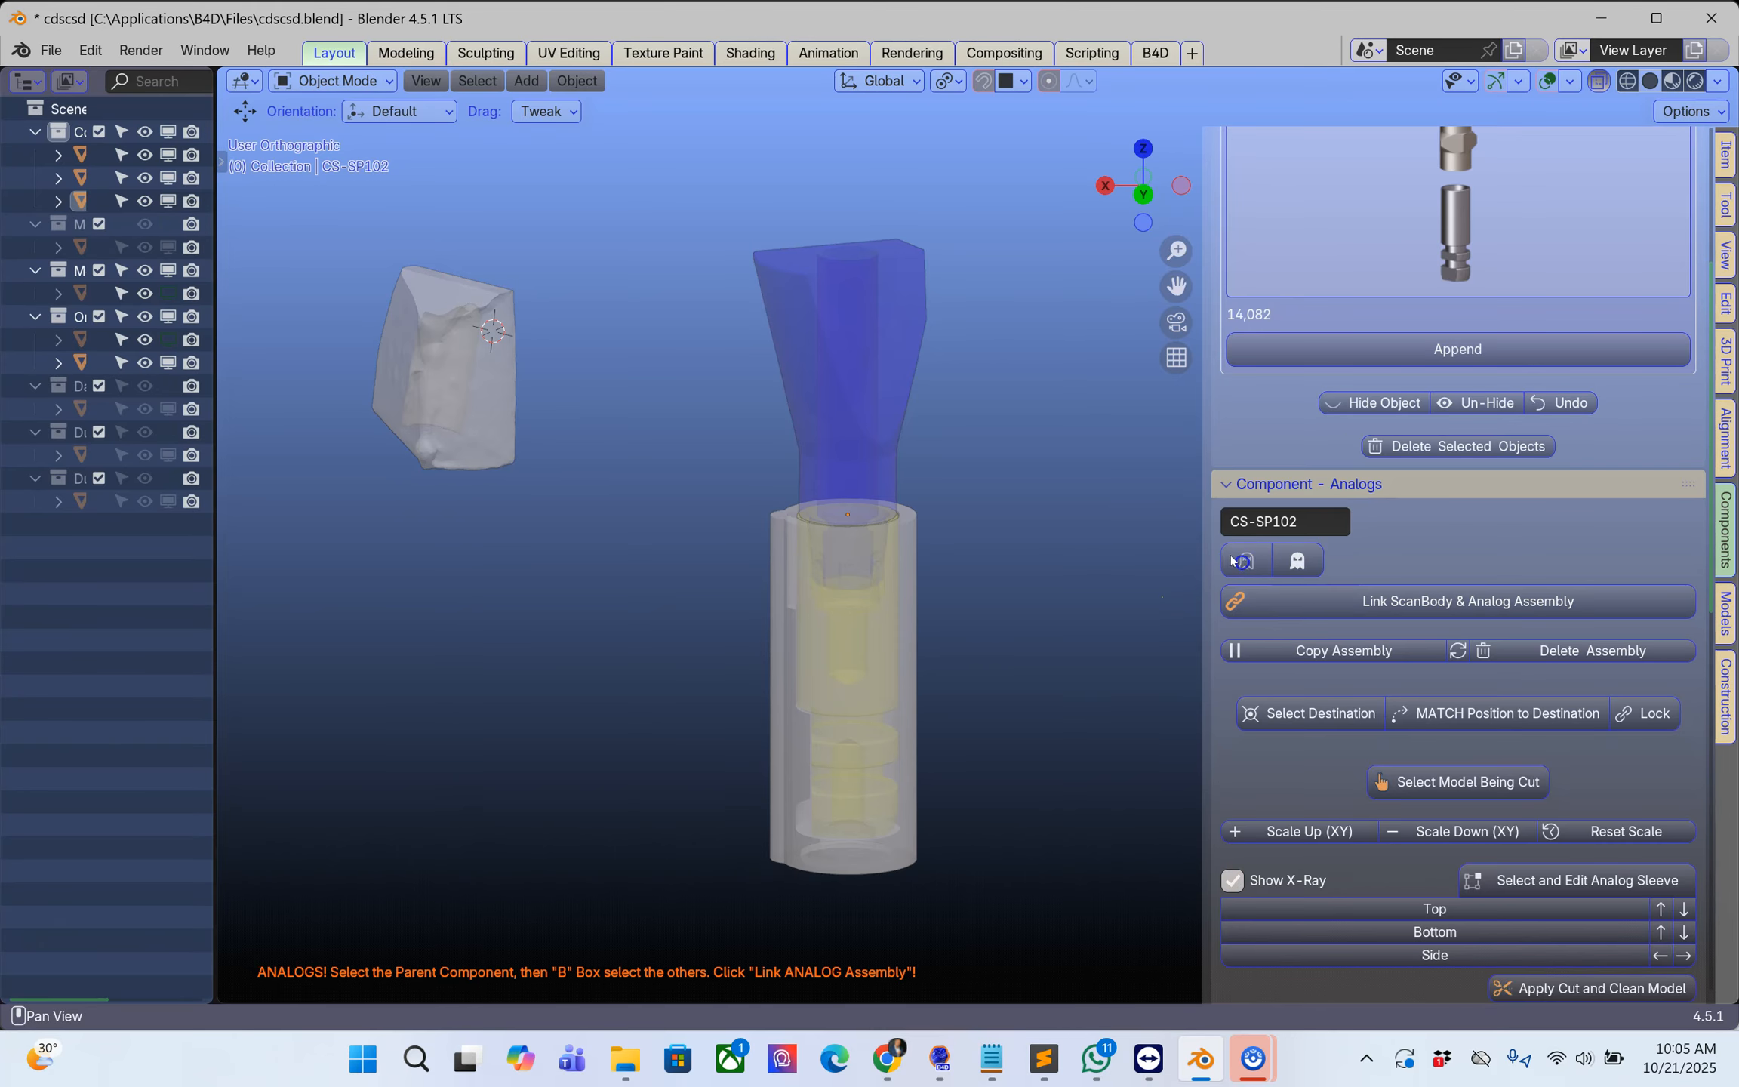
# Step: Select the CS-SP102 scan body as parent, add all the analog parts, and link them as a ScanBody & Analog assembly
pyautogui.click(870, 336)
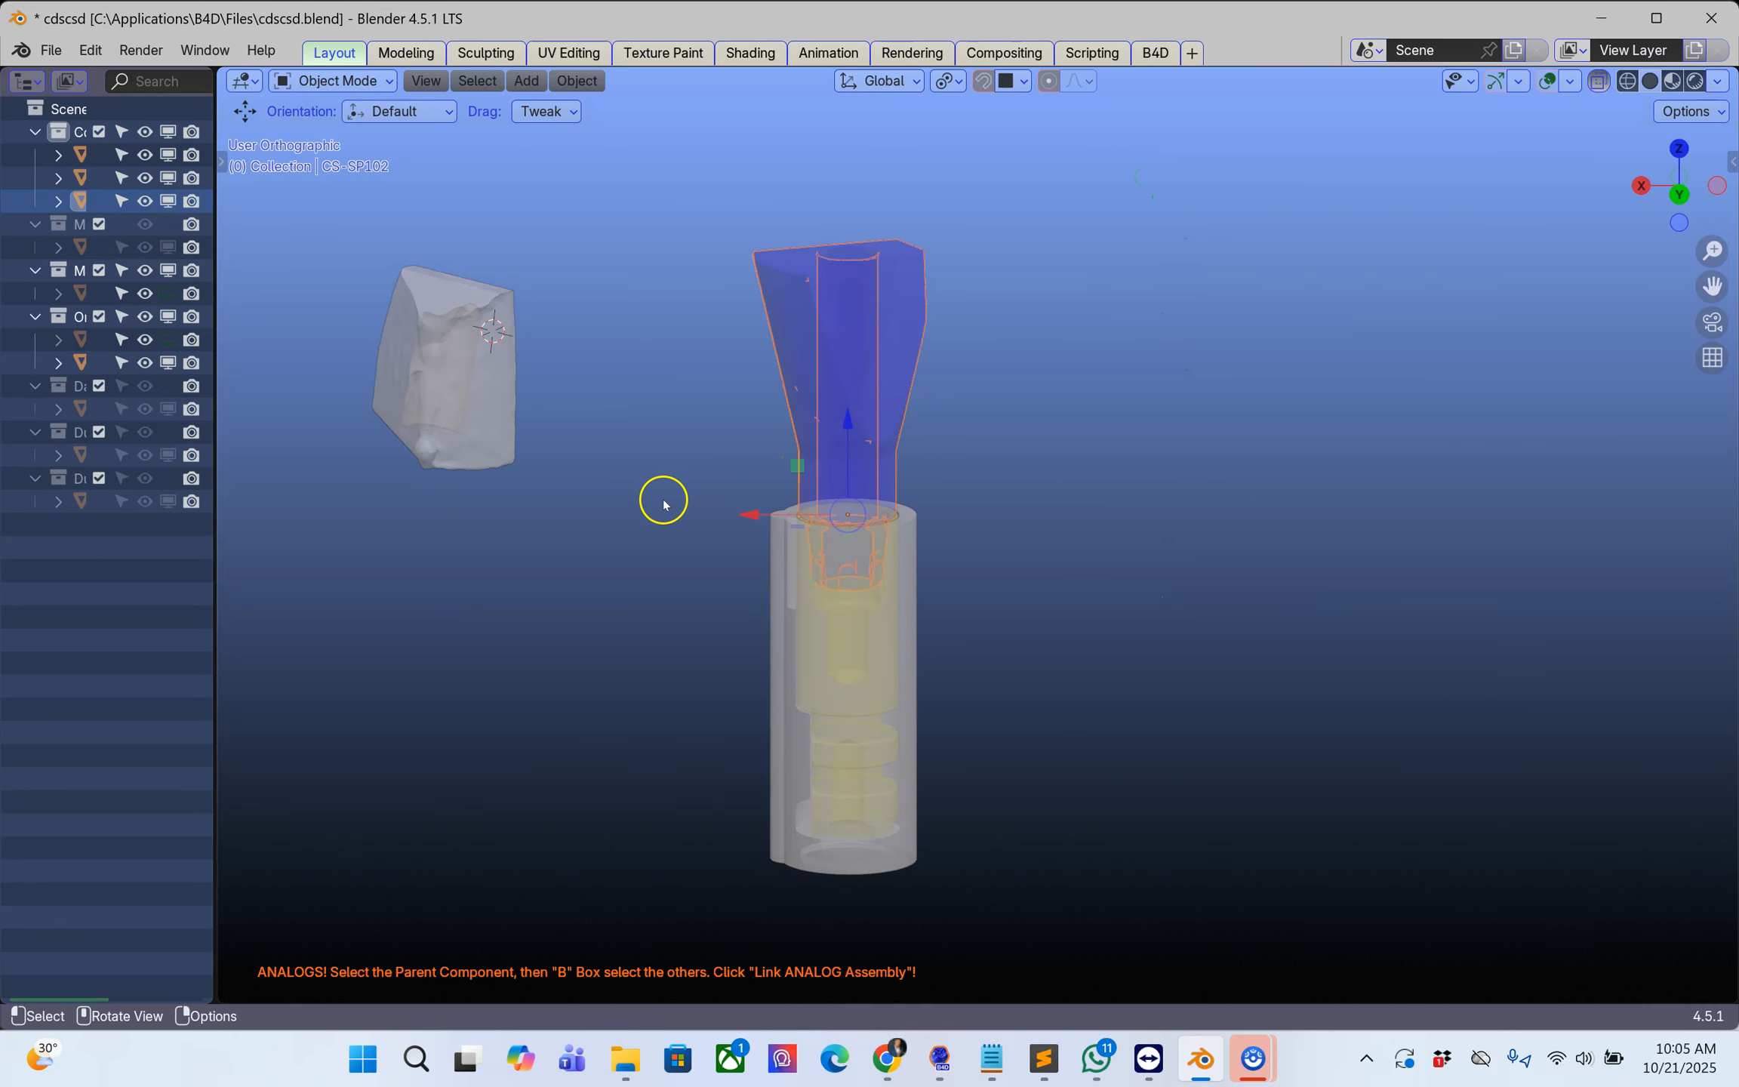
pyautogui.press('b')
pyautogui.moveTo(693, 467); pyautogui.dragTo(1017, 958)
pyautogui.click(1375, 604)
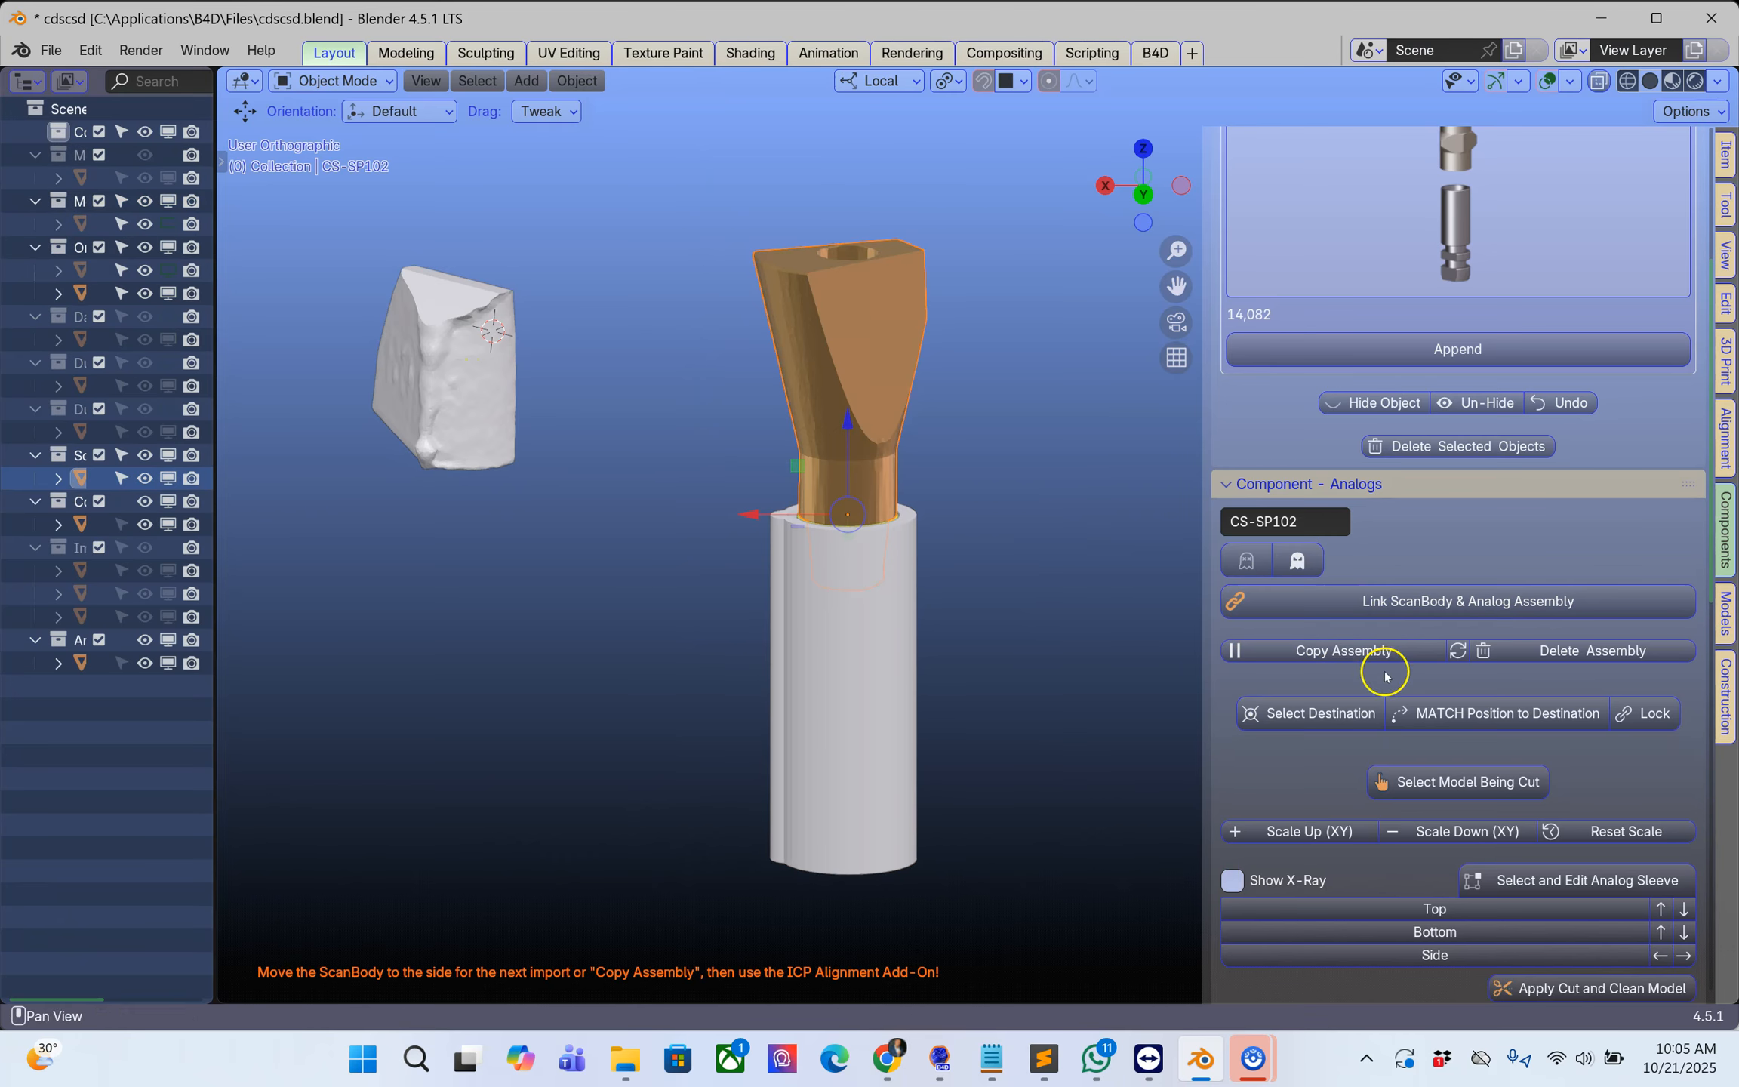
# Step: Flip the linked scan body and analog assembly by 180 degrees
pyautogui.click(1458, 651)
pyautogui.moveTo(694, 646); pyautogui.dragTo(704, 326, button='middle')
pyautogui.moveTo(852, 571); pyautogui.dragTo(850, 593, button='middle')
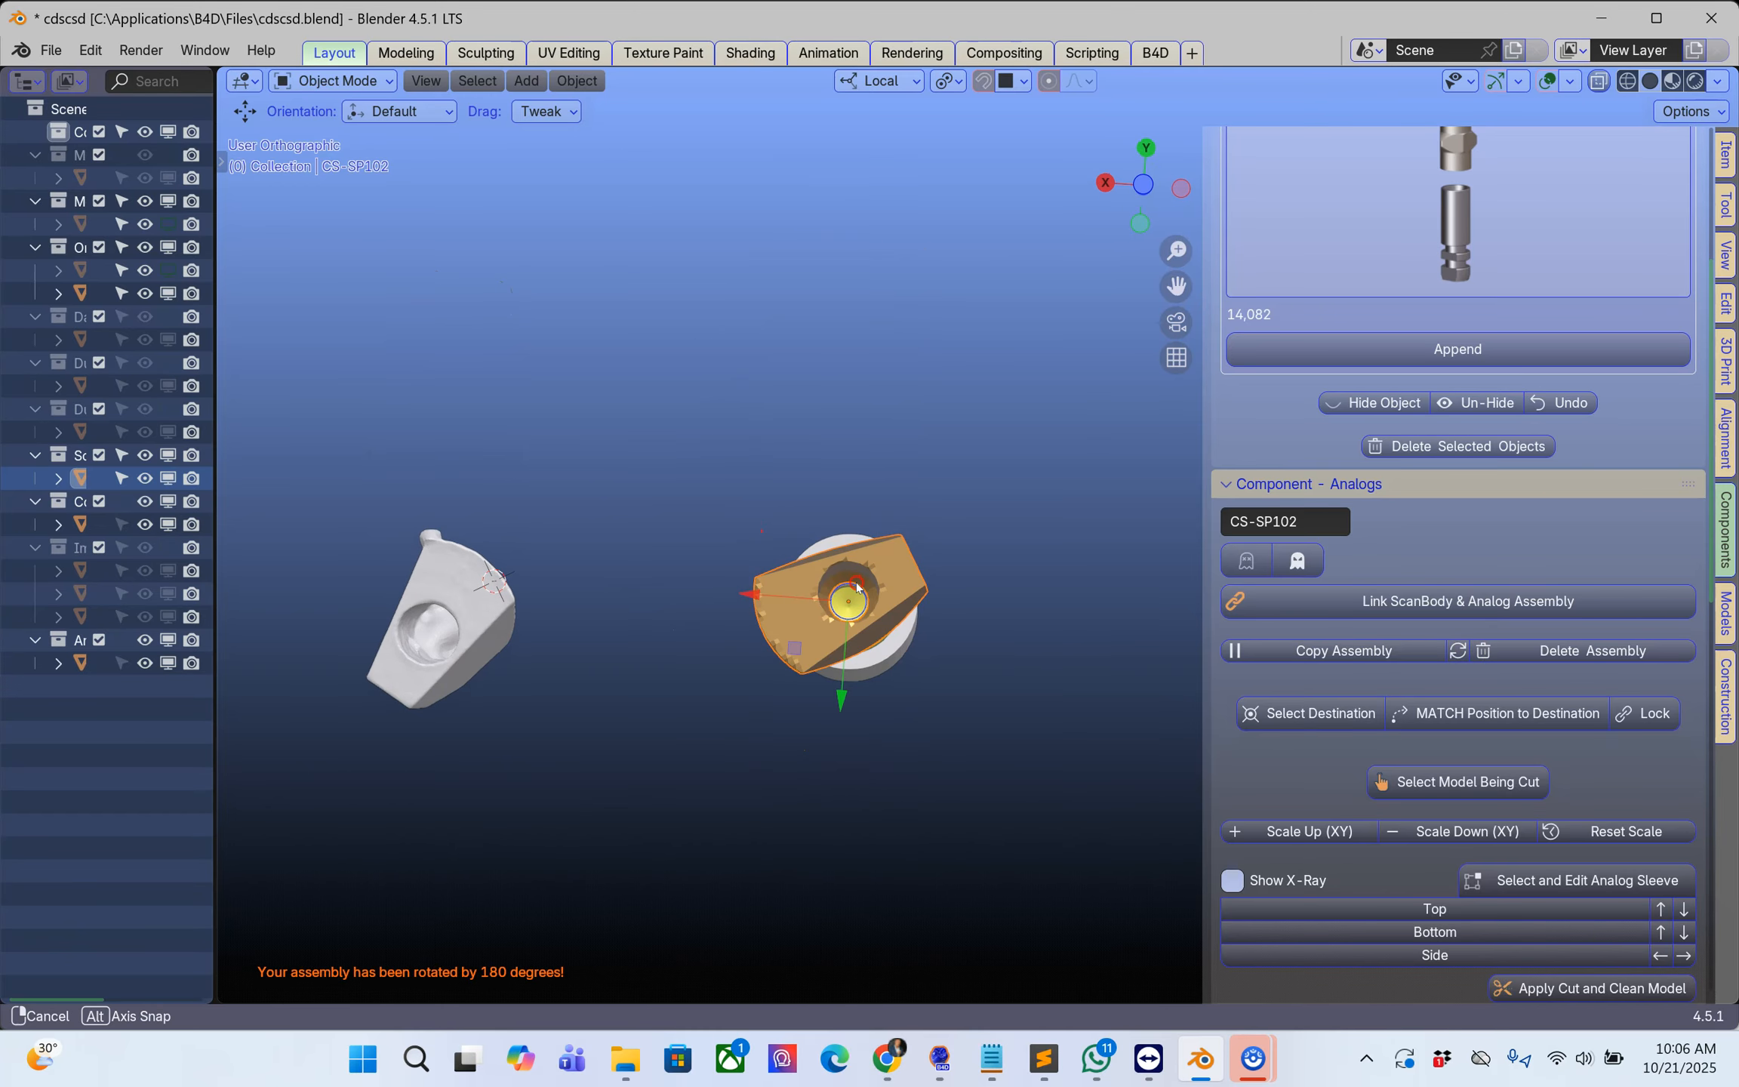
# Step: Rotate the linked assembly so the scan body's flat faces point the same way as those of the upper scan piece
pyautogui.scroll(5, 787, 647)
pyautogui.keyDown('shift'); pyautogui.moveTo(654, 745); pyautogui.dragTo(795, 432, button='middle'); pyautogui.keyUp('shift')
pyautogui.scroll(-5, 1040, 513)
pyautogui.moveTo(1040, 512); pyautogui.dragTo(1077, 613, button='middle')
pyautogui.click(1062, 559)
pyautogui.press('r')
pyautogui.click(831, 576)
pyautogui.moveTo(1007, 689); pyautogui.dragTo(995, 473, button='middle')
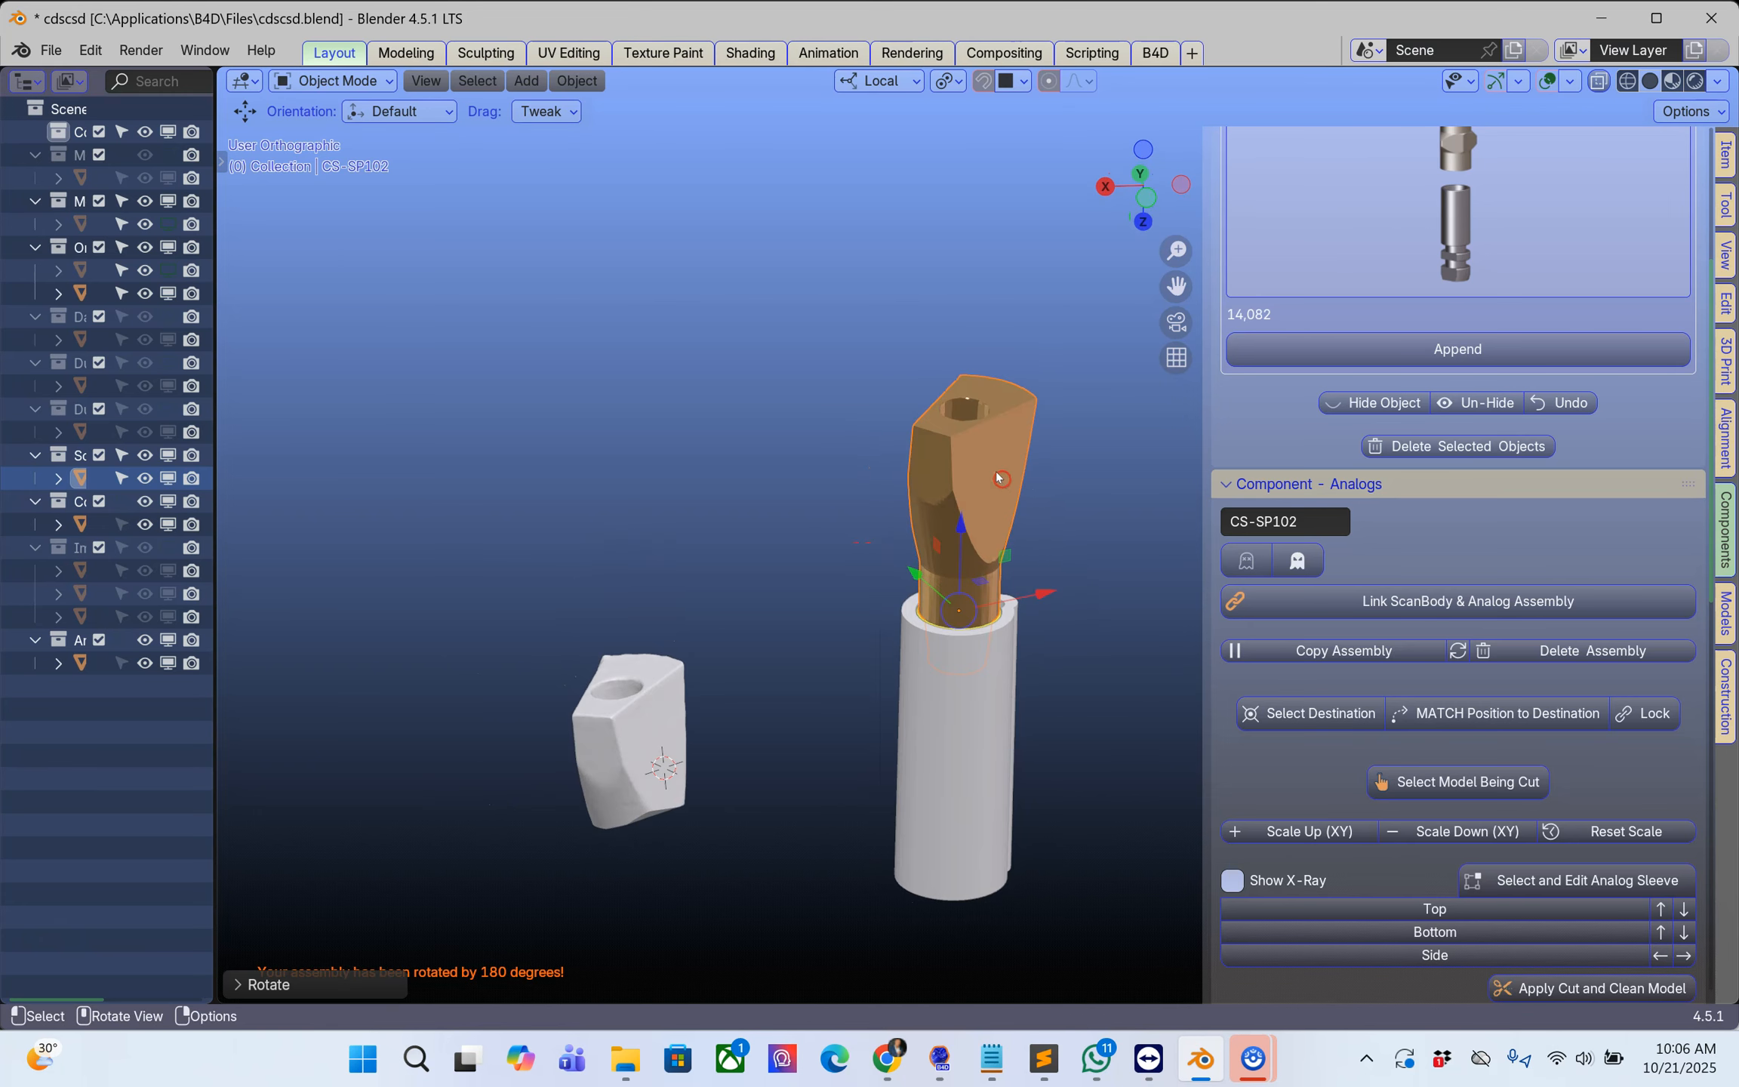
# Step: In the Landmark Method alignment, name the CS-SP102 scan body as moving and the upper.001 scan piece as destination
pyautogui.click(1725, 437)
pyautogui.moveTo(992, 612); pyautogui.dragTo(1015, 538, button='middle')
pyautogui.scroll(-1, 1016, 607)
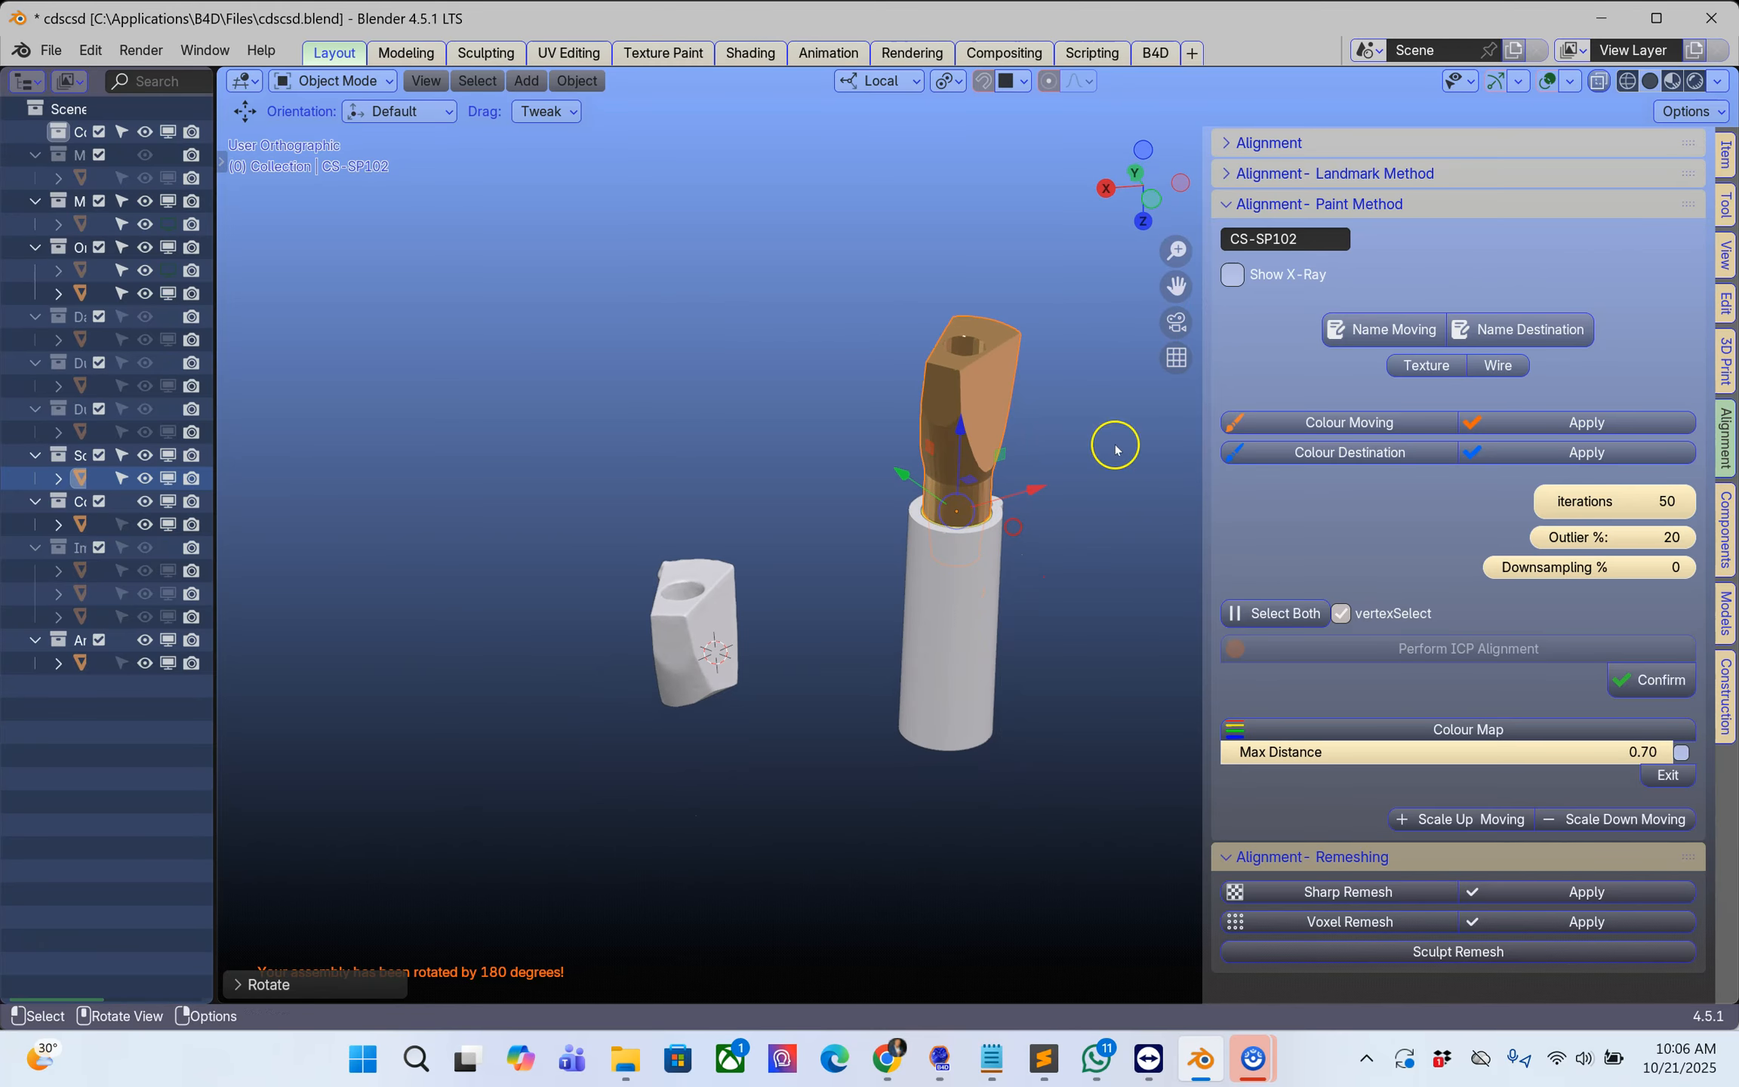
pyautogui.click(1247, 173)
pyautogui.moveTo(985, 400)
pyautogui.mouseDown(button='middle')
pyautogui.moveTo(996, 462)
pyautogui.moveTo(978, 373)
pyautogui.moveTo(1036, 404)
pyautogui.moveTo(997, 420)
pyautogui.mouseUp(button='middle')
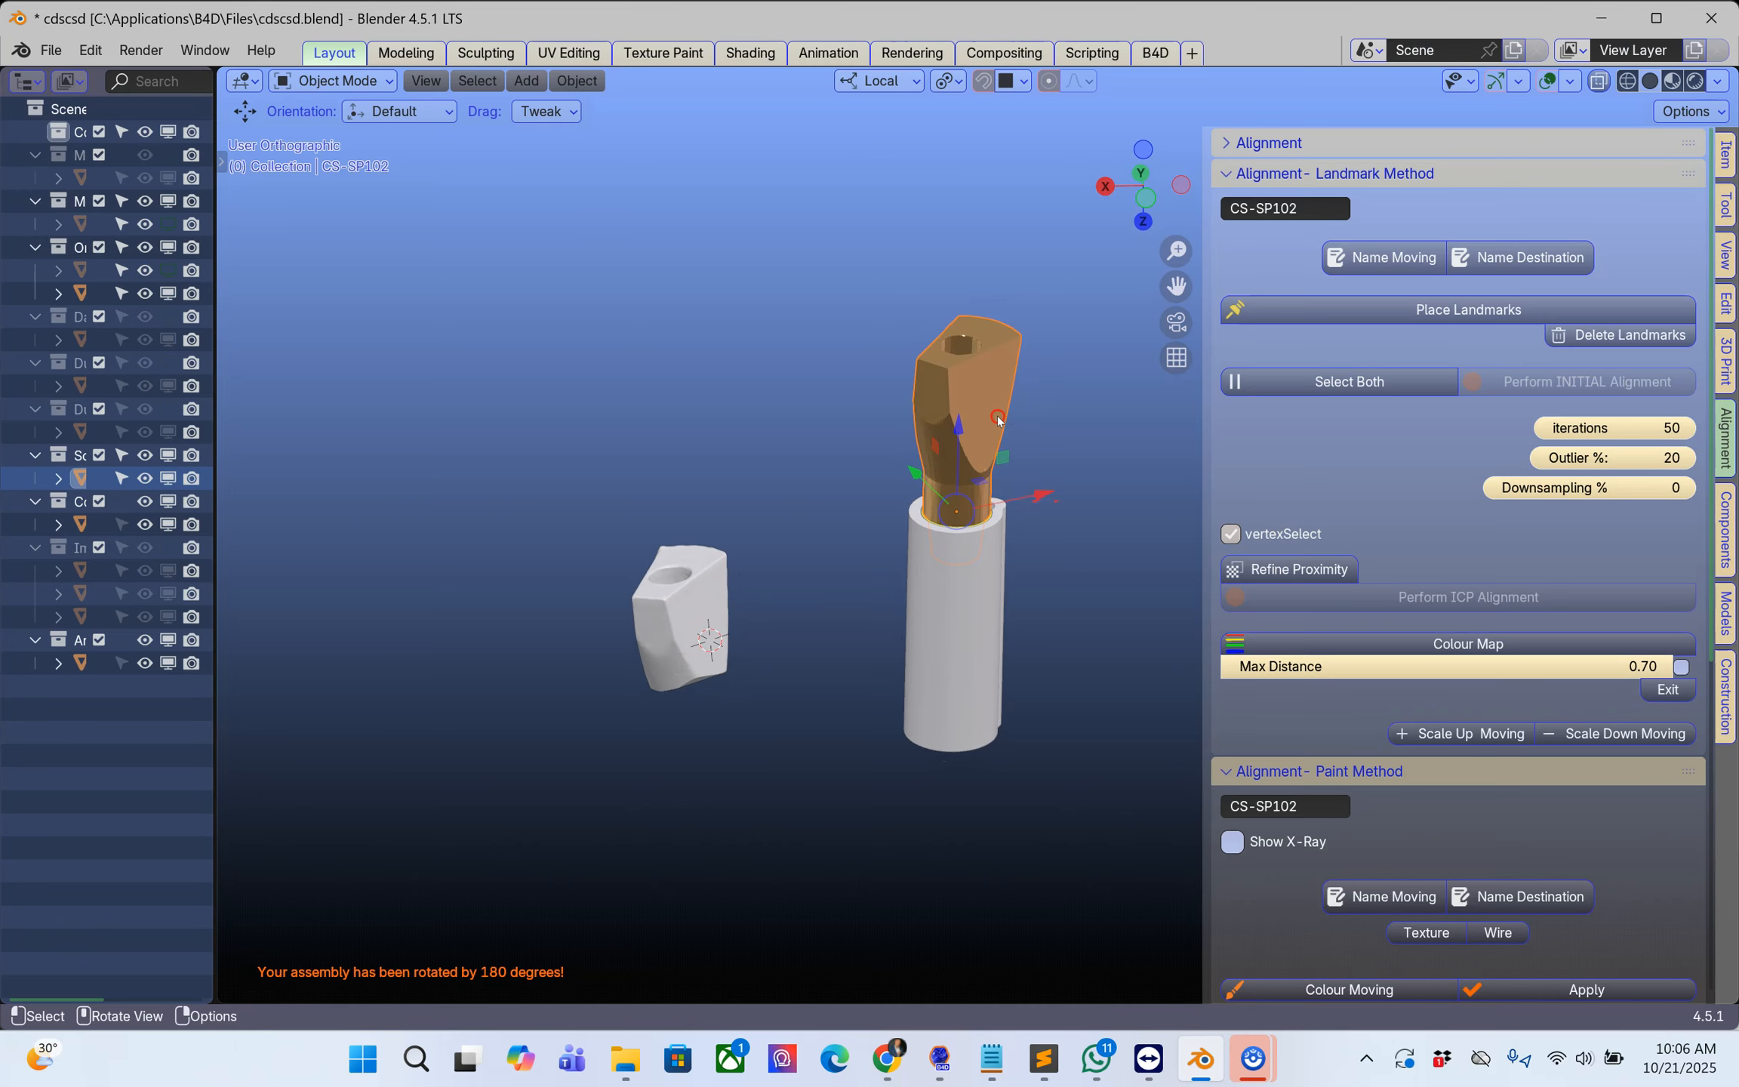
pyautogui.click(1380, 258)
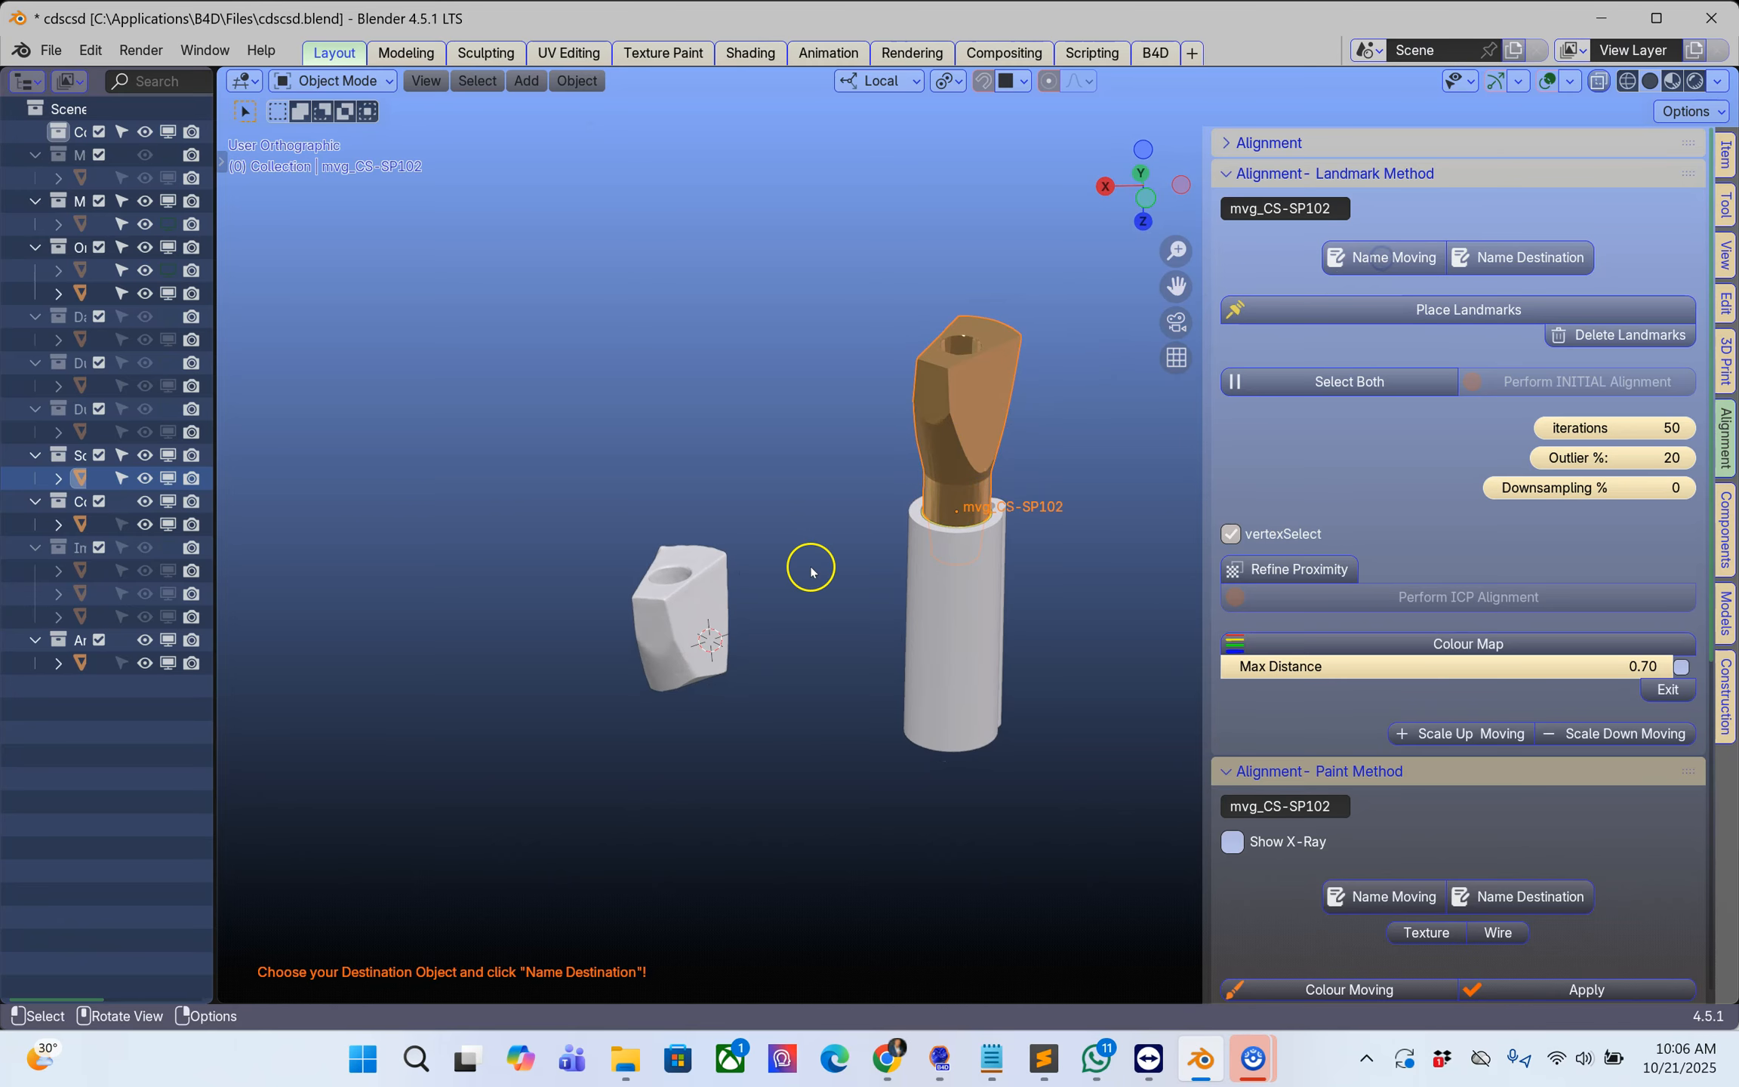
pyautogui.click(713, 615)
pyautogui.click(1490, 261)
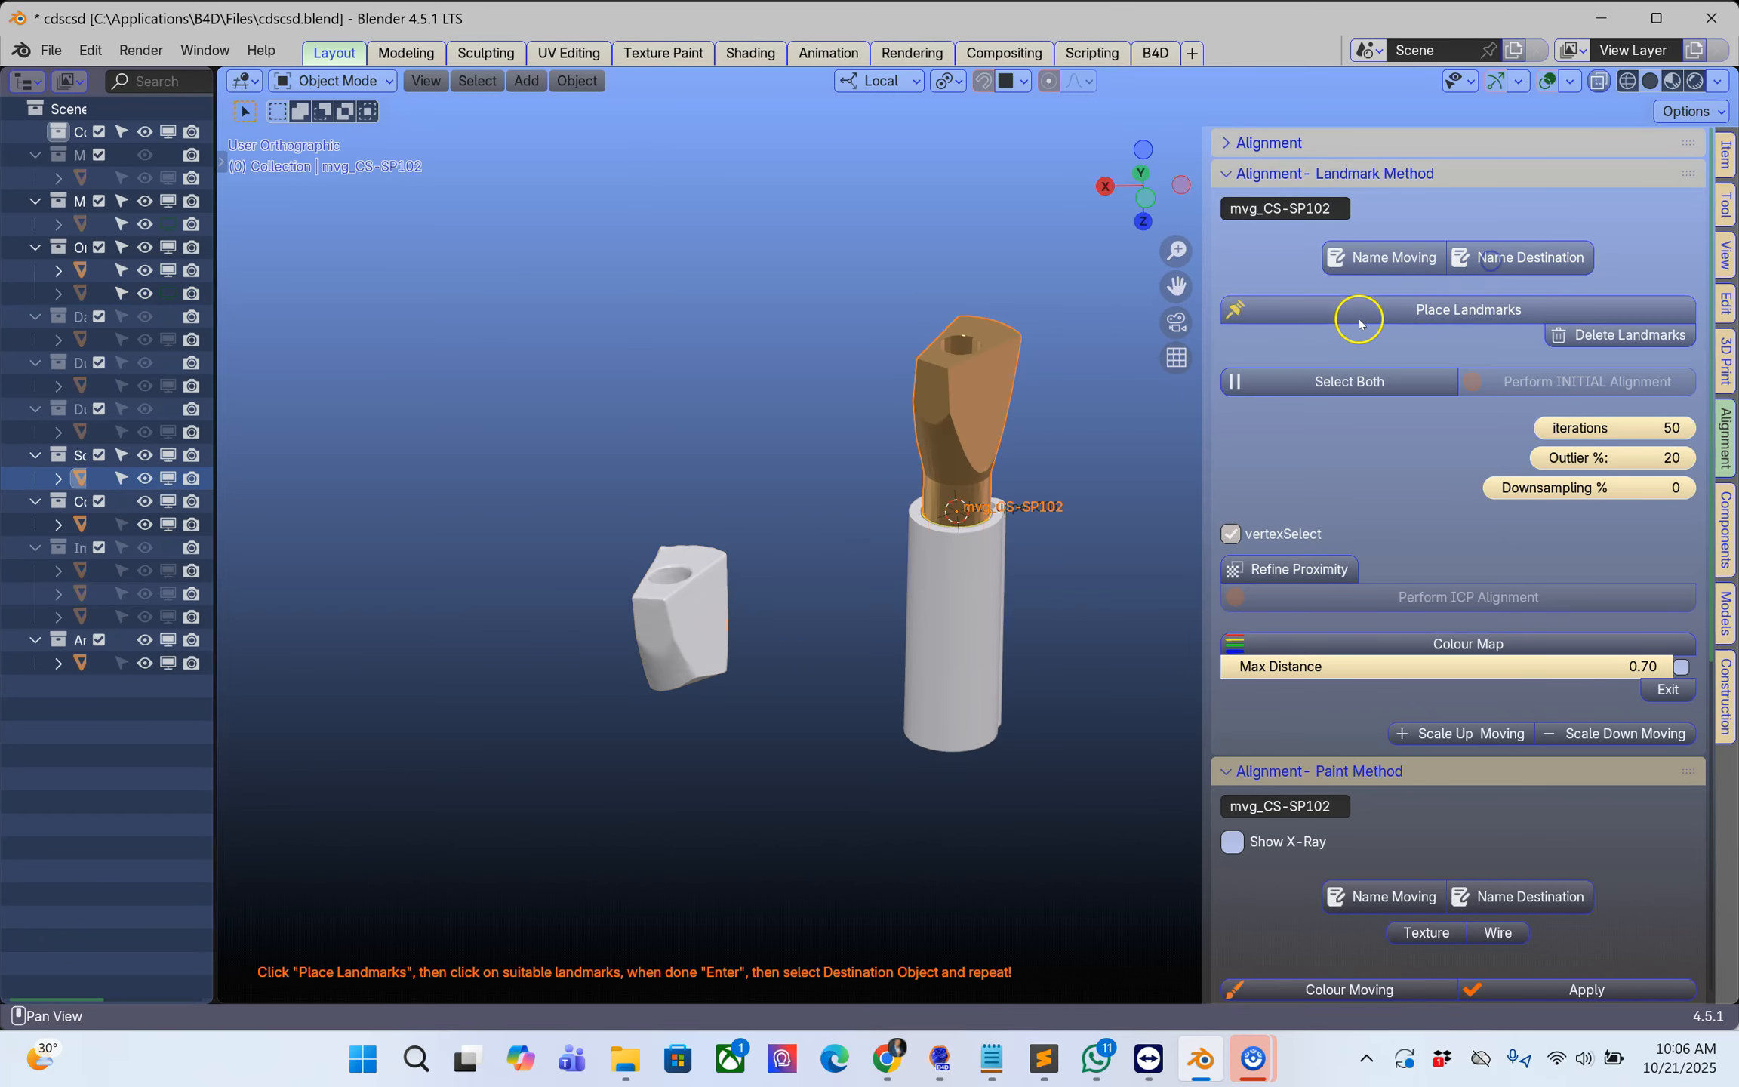
# Step: Place five alignment landmarks on the moving scan body, distributed over its top face and surrounding side faces
pyautogui.scroll(3, 970, 368)
pyautogui.moveTo(970, 369); pyautogui.dragTo(953, 497, button='middle')
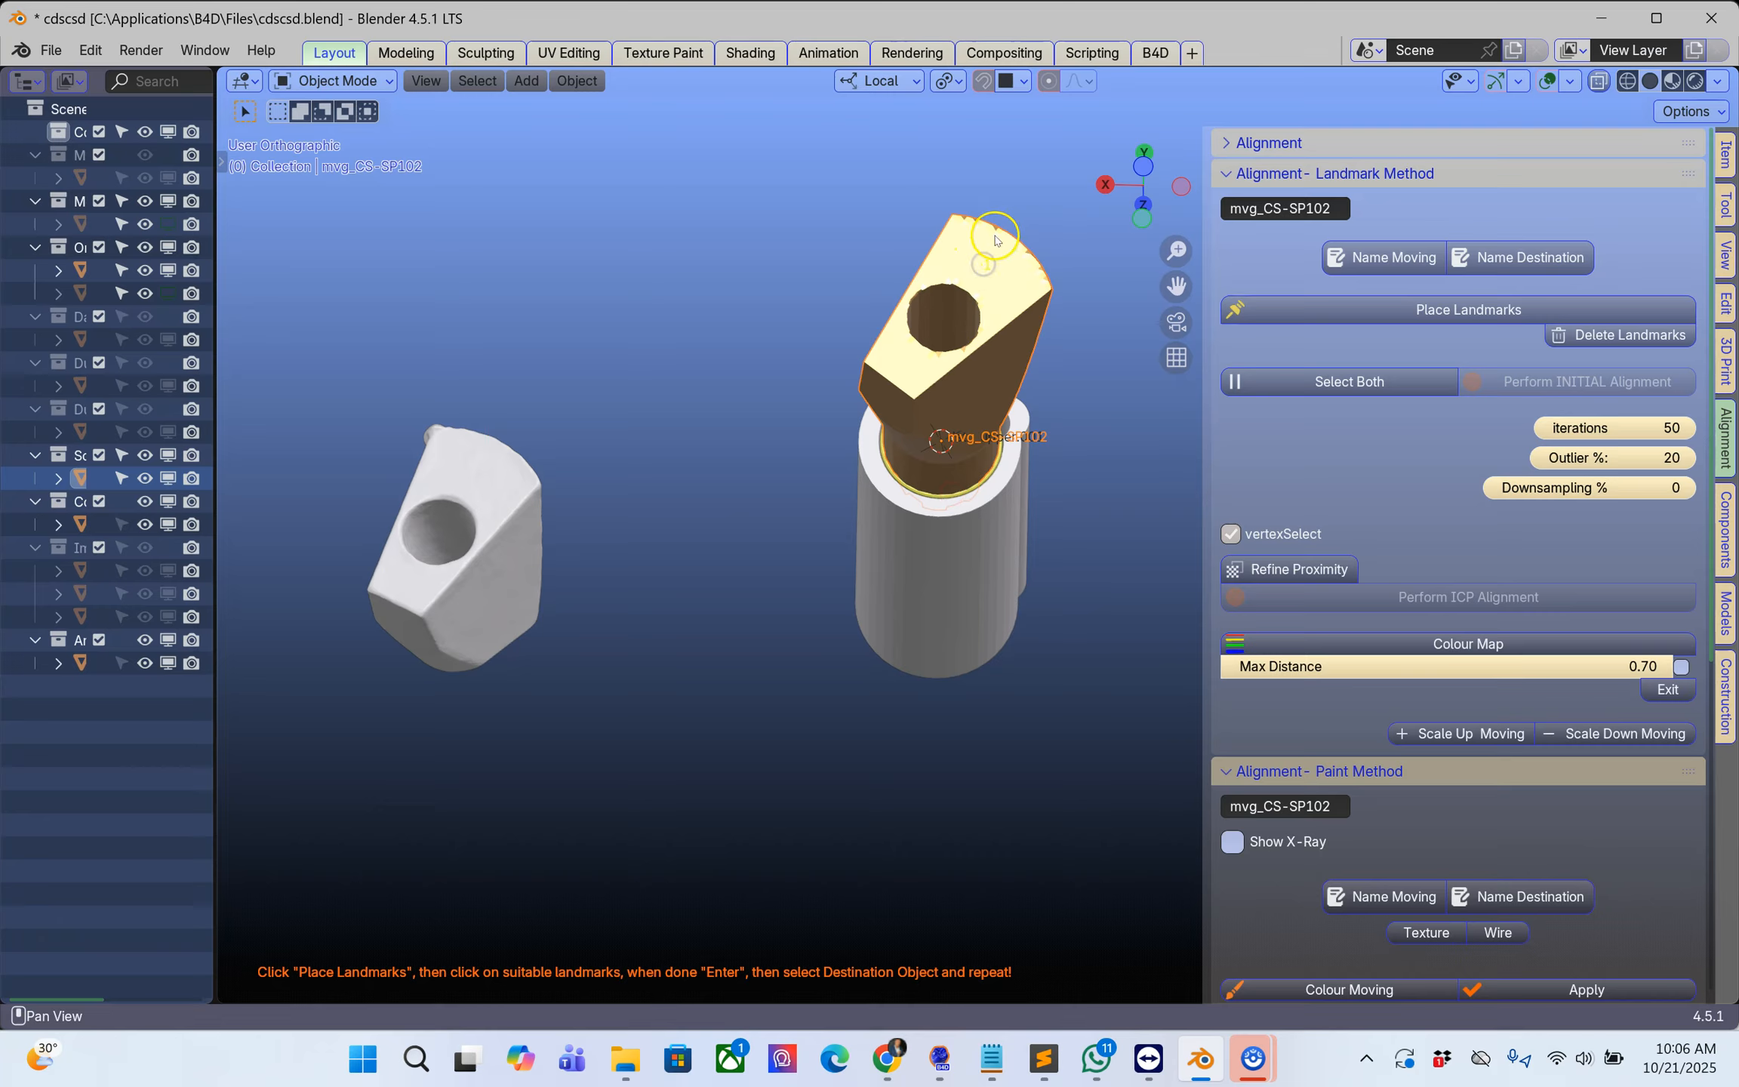
pyautogui.moveTo(993, 301); pyautogui.dragTo(991, 102, button='middle')
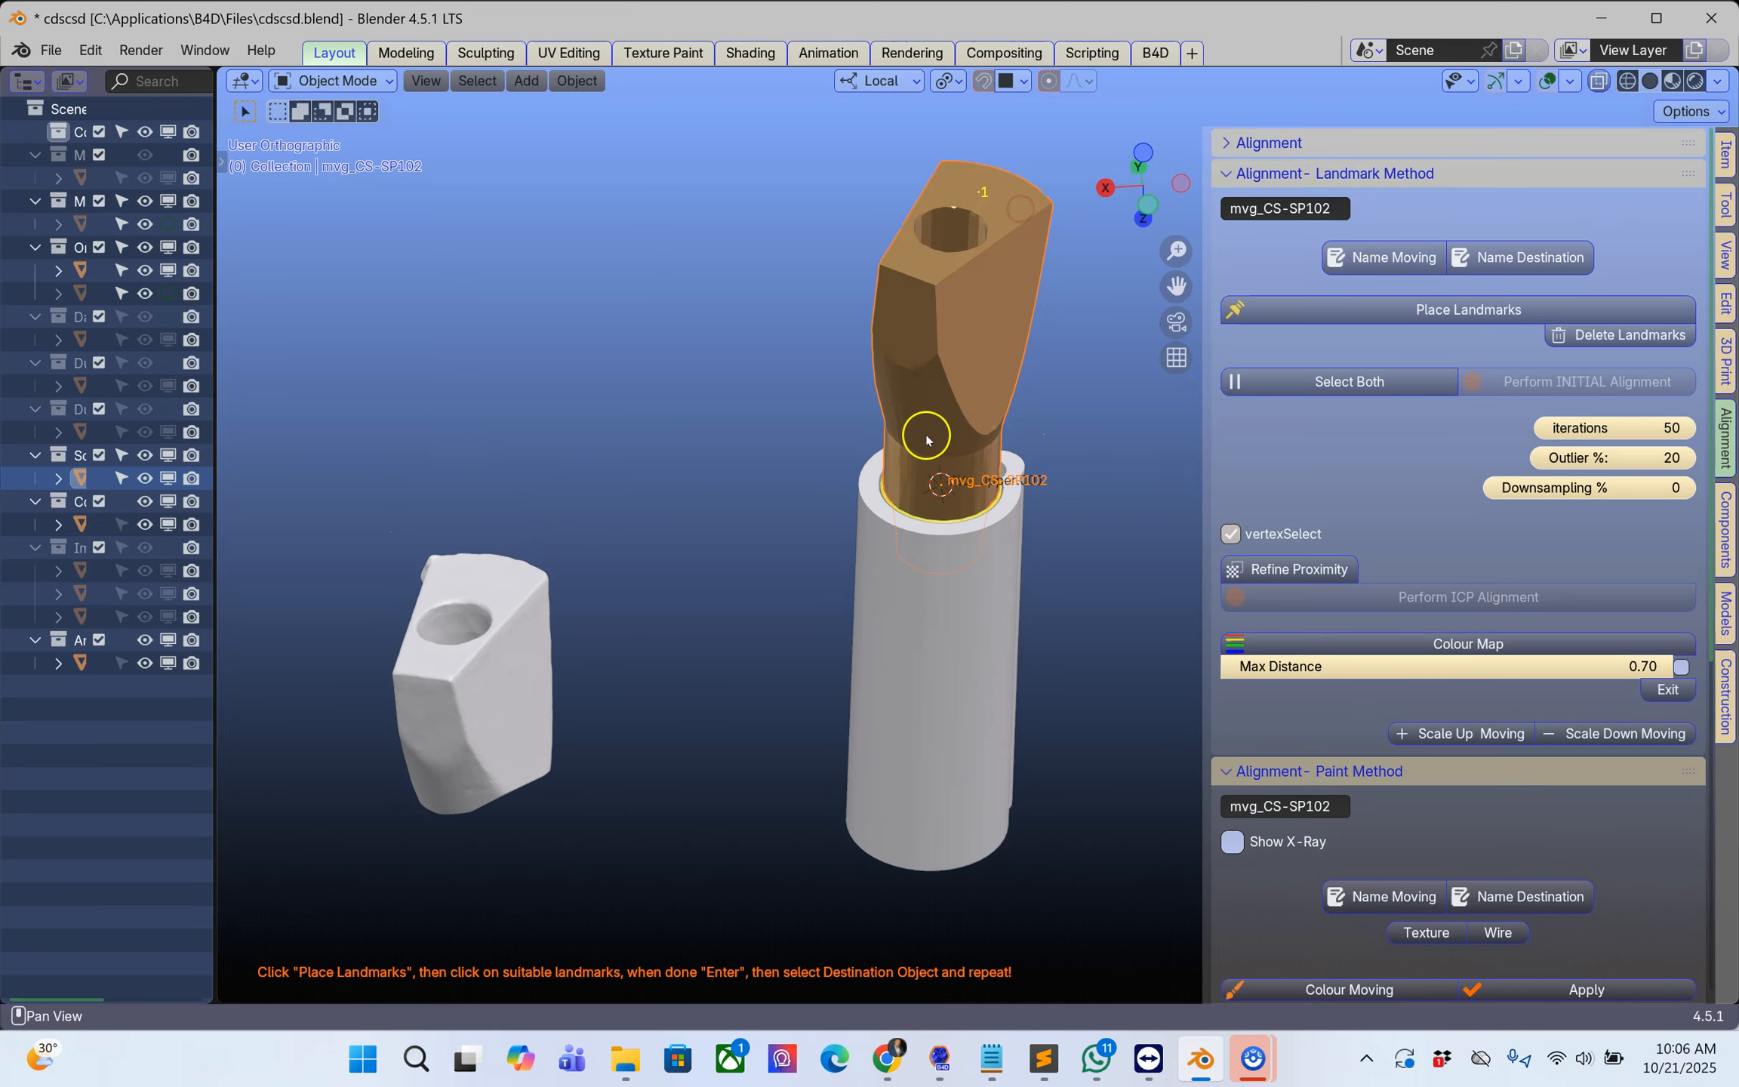
pyautogui.moveTo(975, 361); pyautogui.dragTo(1003, 325, button='middle')
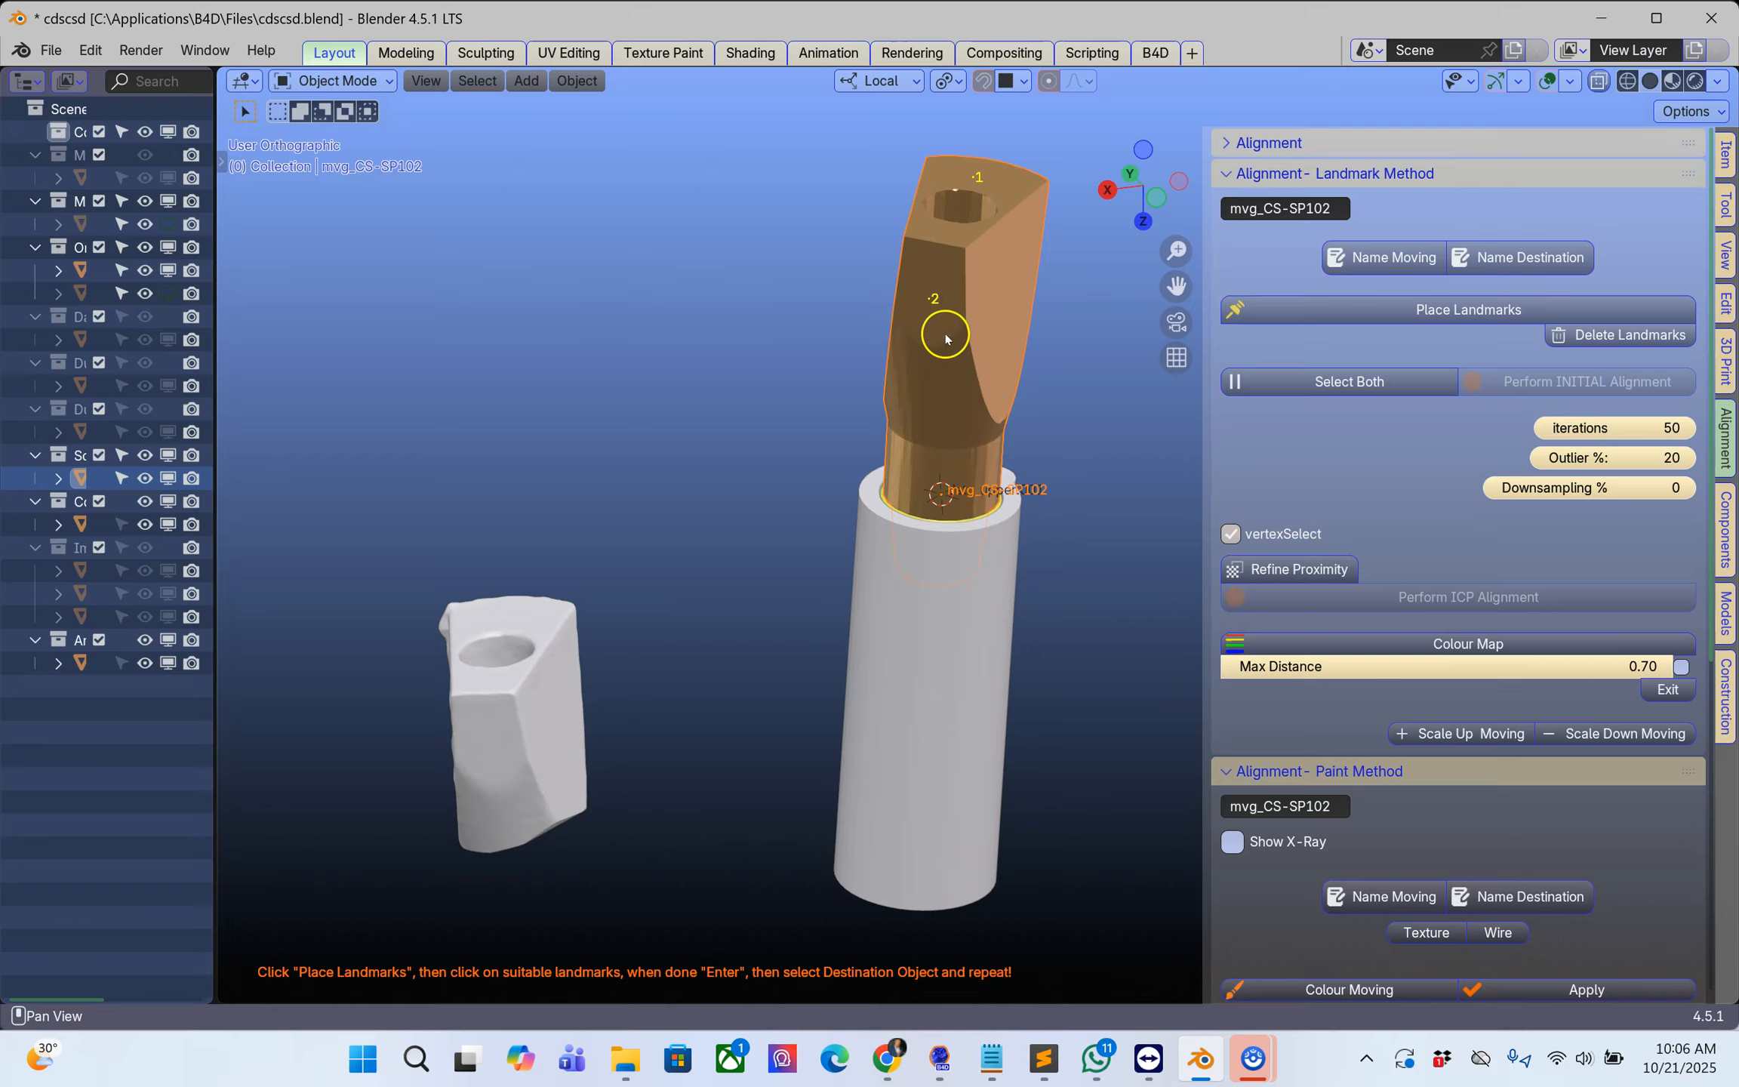
pyautogui.moveTo(1021, 288); pyautogui.dragTo(960, 261, button='middle')
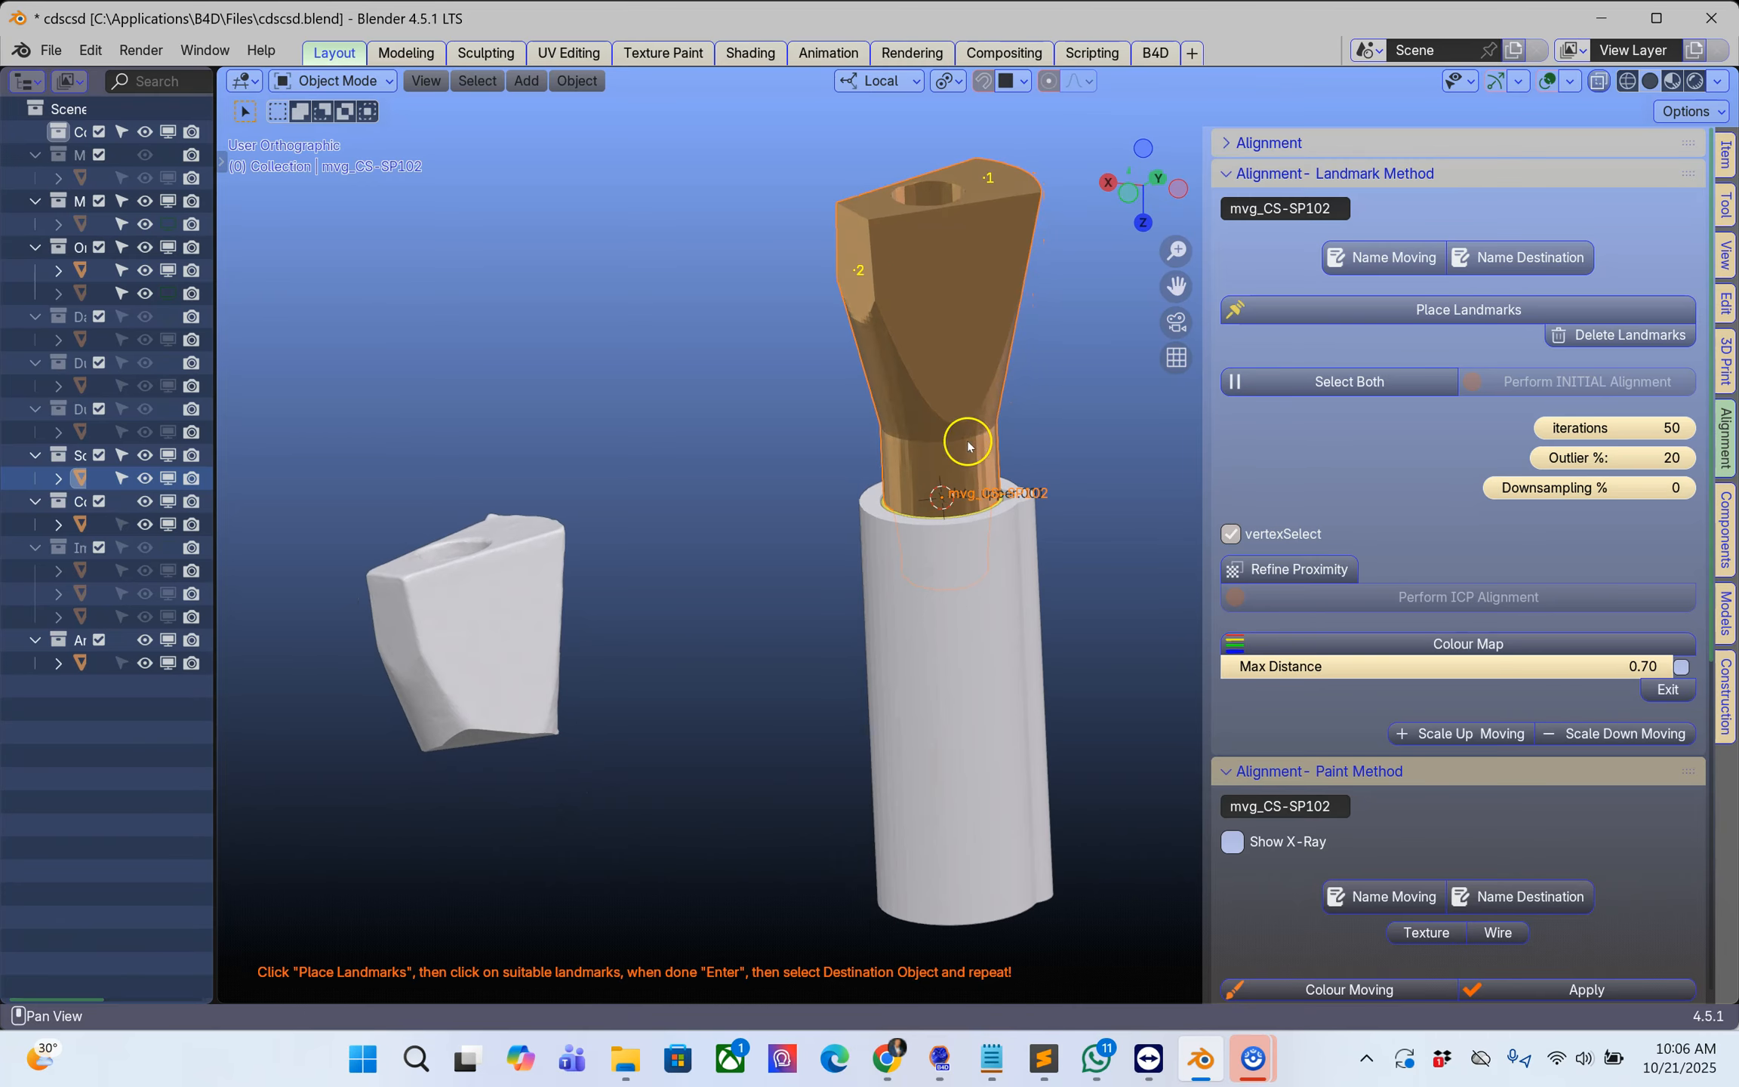
pyautogui.click(948, 295)
pyautogui.moveTo(946, 300); pyautogui.dragTo(679, 341, button='middle')
pyautogui.moveTo(993, 411); pyautogui.dragTo(659, 416, button='middle')
pyautogui.moveTo(944, 322); pyautogui.dragTo(1107, 463, button='middle')
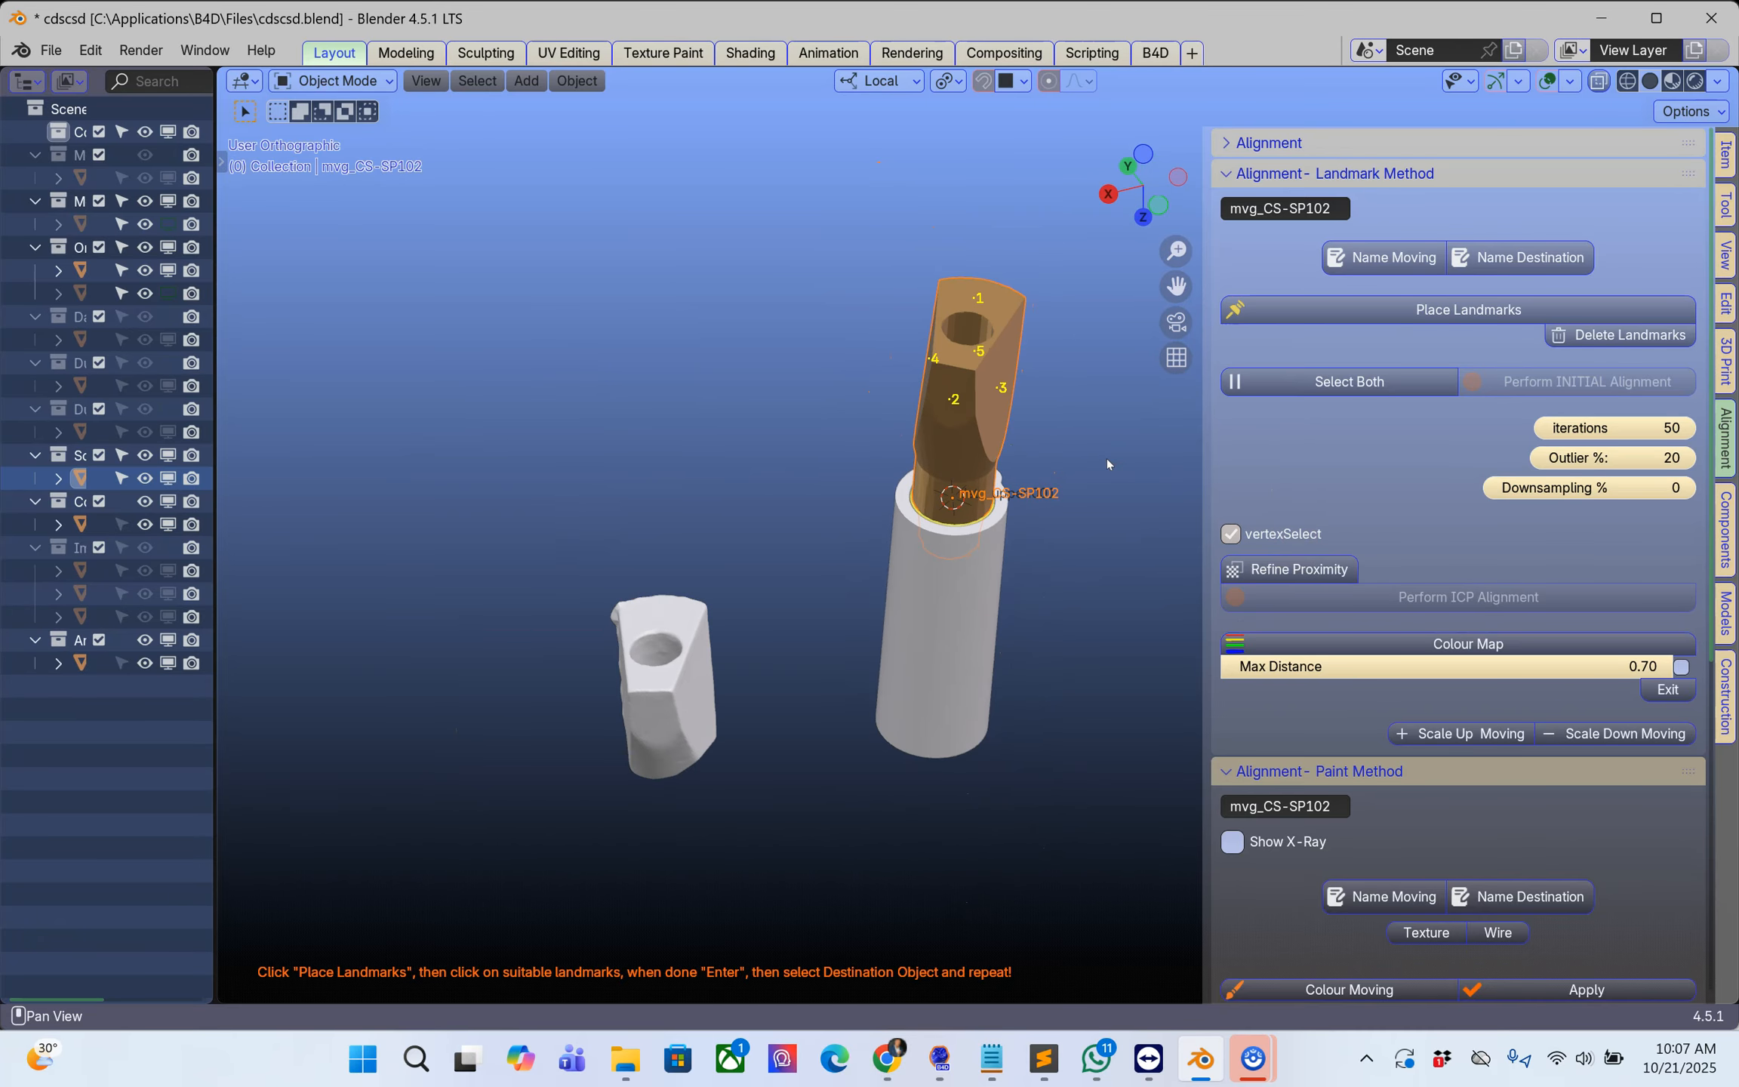
# Step: Select the destination scan piece and place five landmarks at the matching spots in the same order
pyautogui.click(692, 667)
pyautogui.keyDown('shift'); pyautogui.moveTo(711, 664); pyautogui.dragTo(775, 565, button='middle'); pyautogui.keyUp('shift')
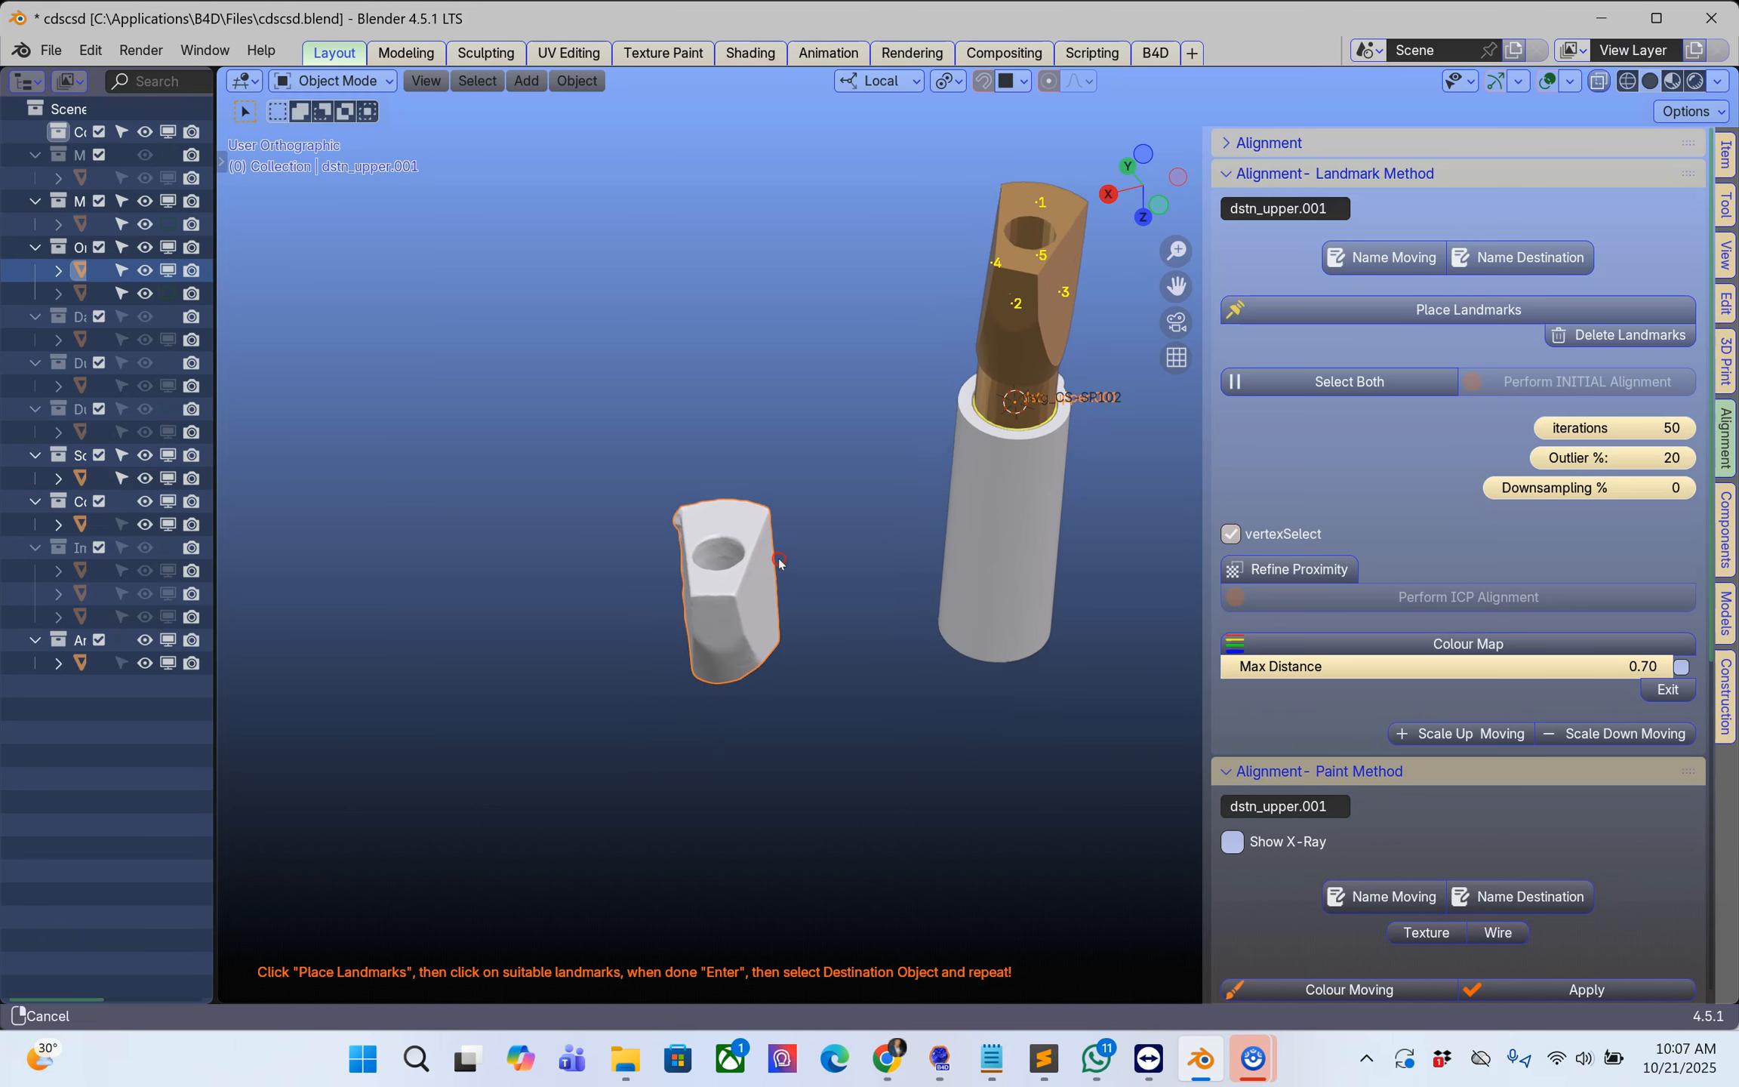
pyautogui.click(1468, 309)
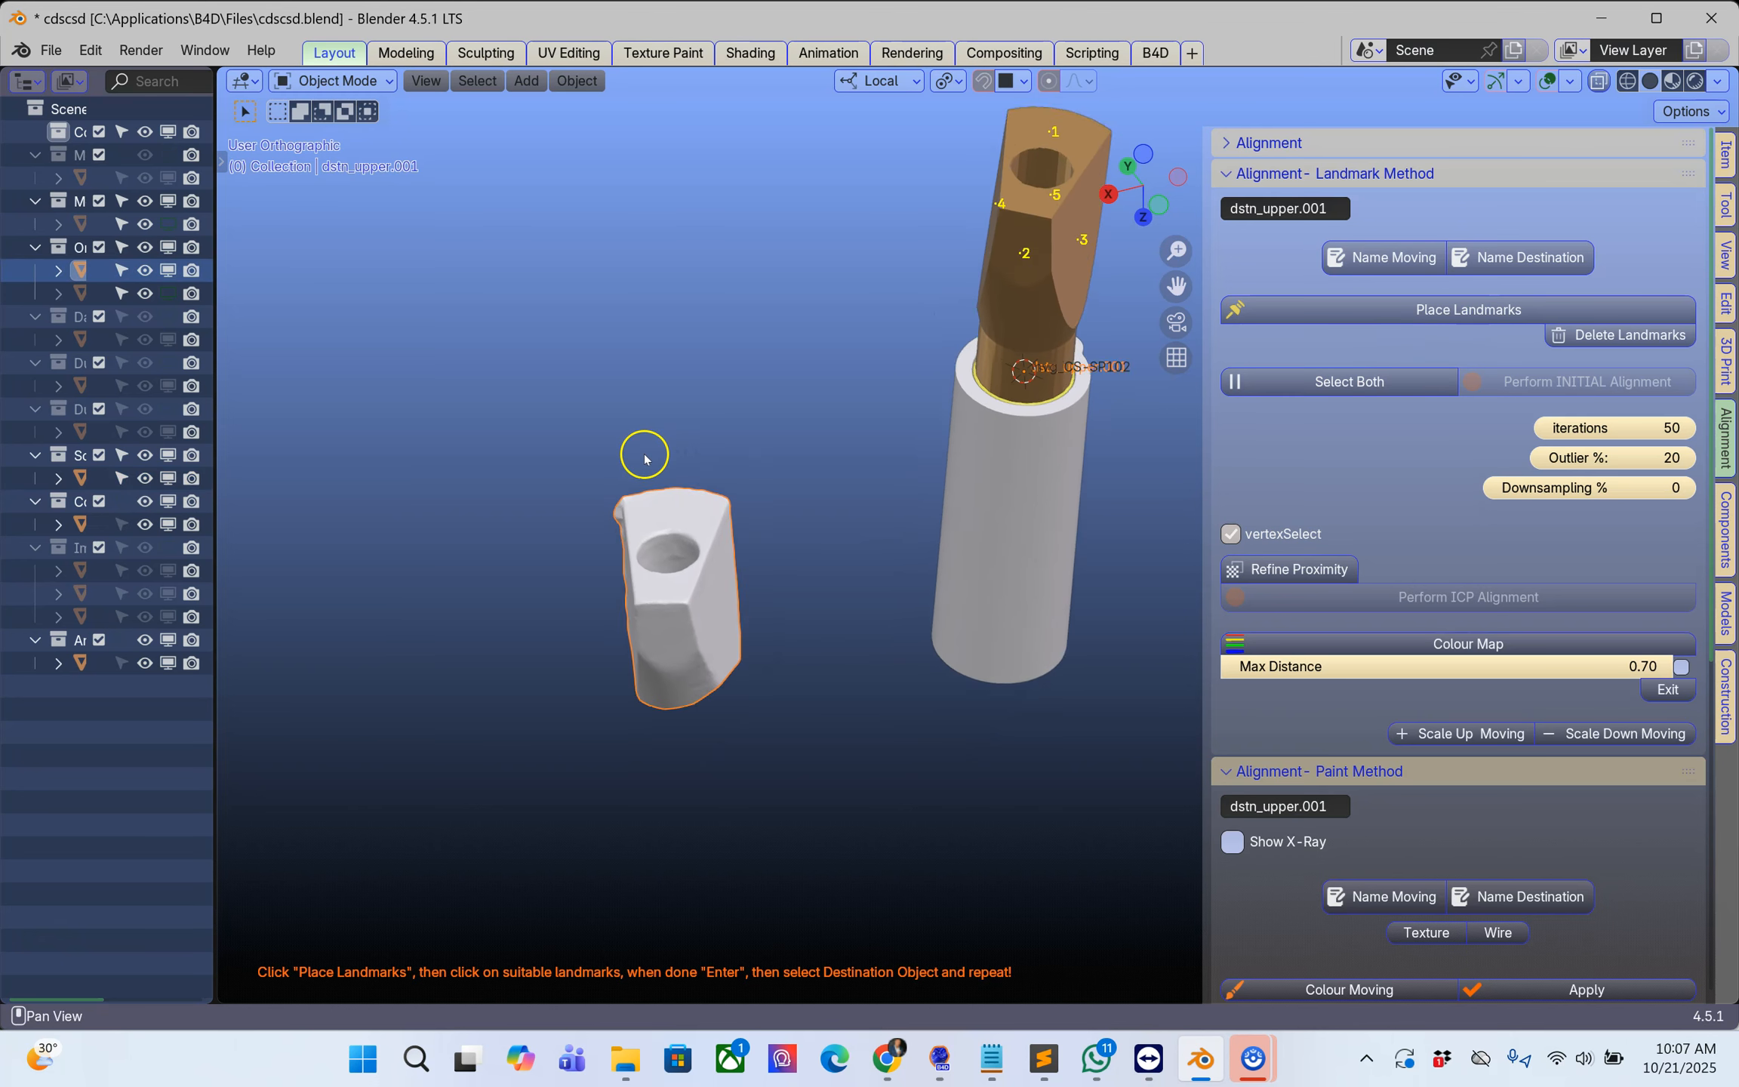
pyautogui.moveTo(644, 458); pyautogui.dragTo(716, 597, button='middle')
pyautogui.moveTo(874, 591); pyautogui.dragTo(742, 589, button='middle')
pyautogui.moveTo(623, 599); pyautogui.dragTo(957, 610, button='middle')
pyautogui.moveTo(708, 608); pyautogui.dragTo(658, 620, button='middle')
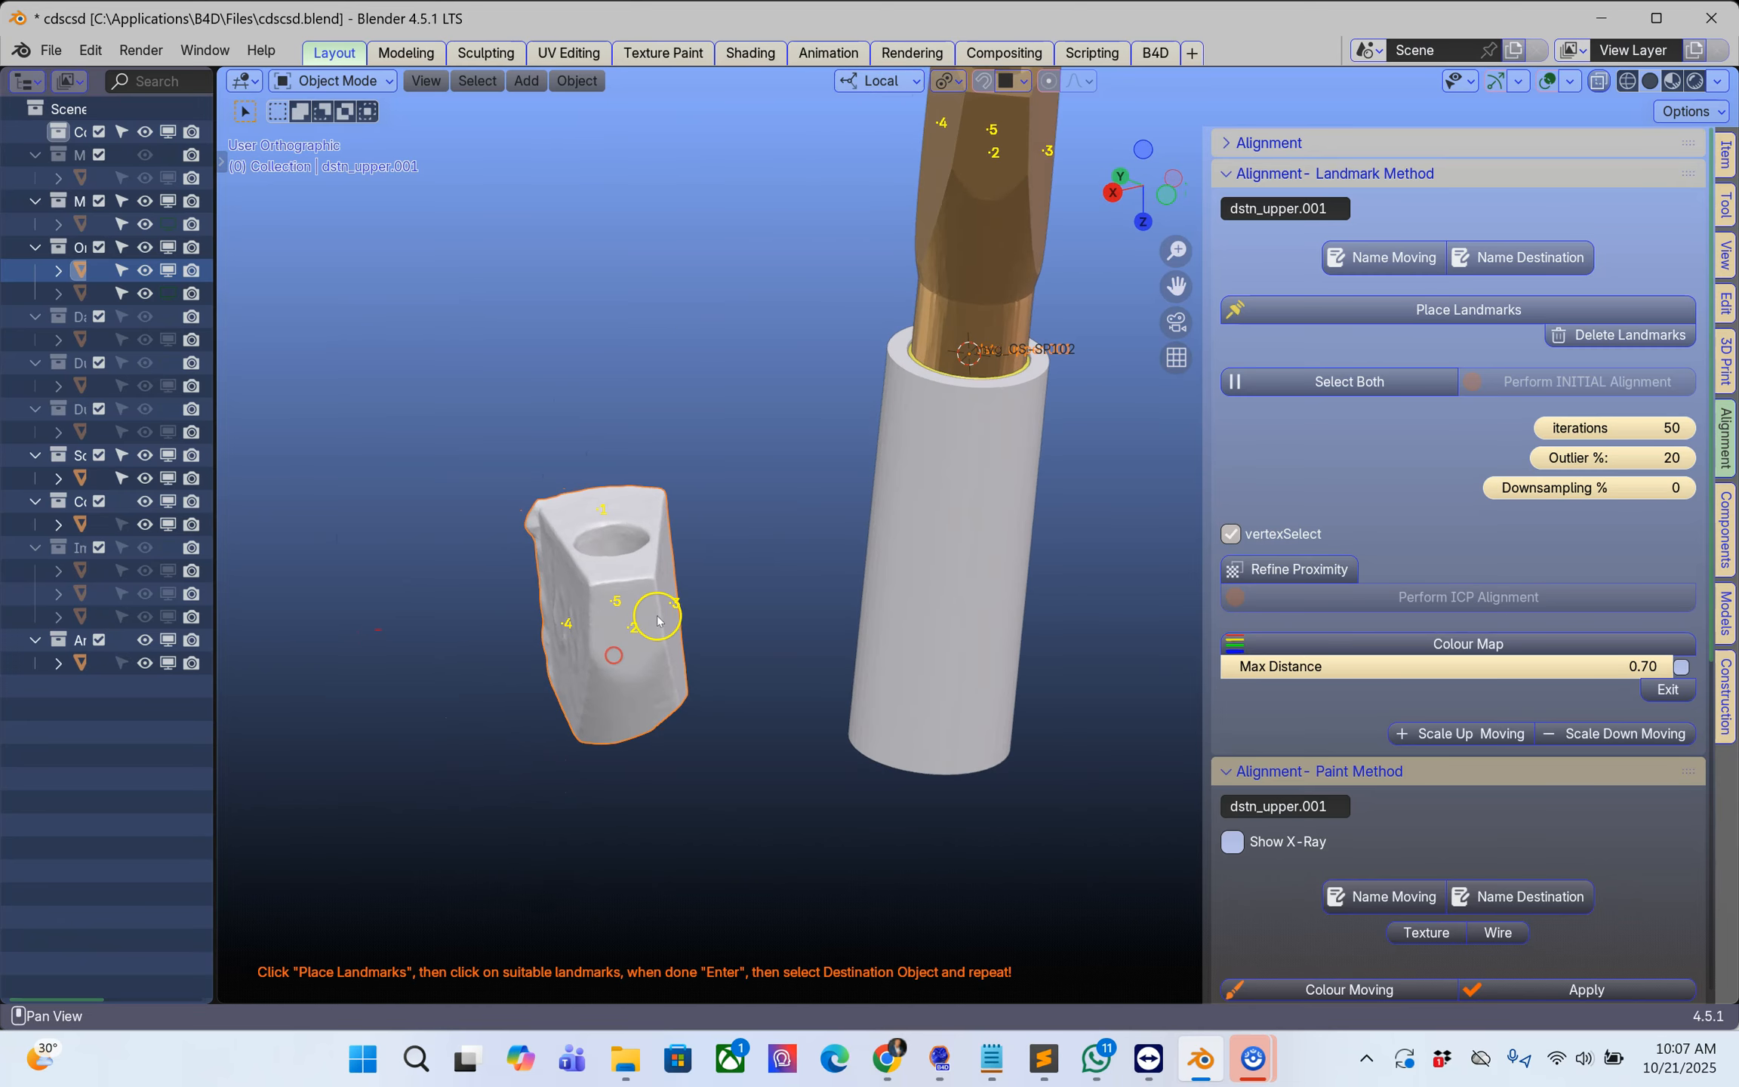
pyautogui.scroll(-1, 743, 647)
pyautogui.moveTo(792, 630); pyautogui.dragTo(723, 696, button='middle')
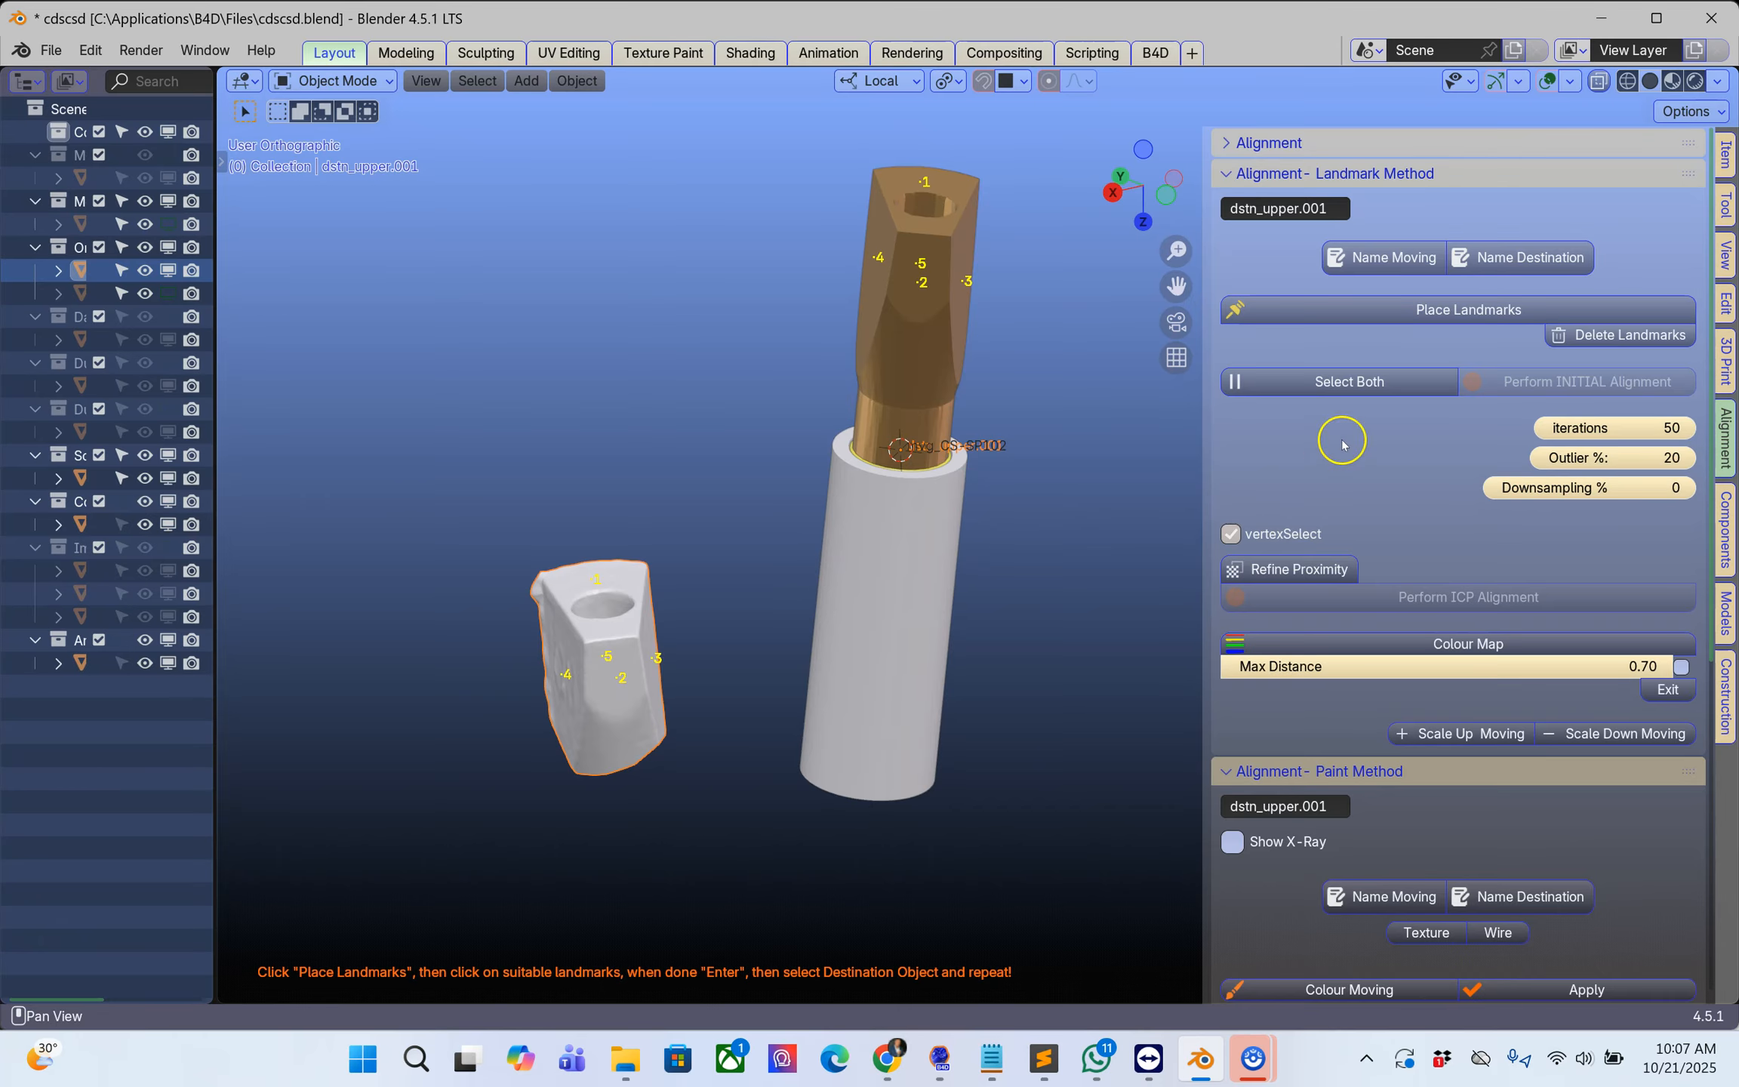
# Step: Finish landmark placement, select both the moving and destination objects, and perform the initial alignment
pyautogui.click(1370, 384)
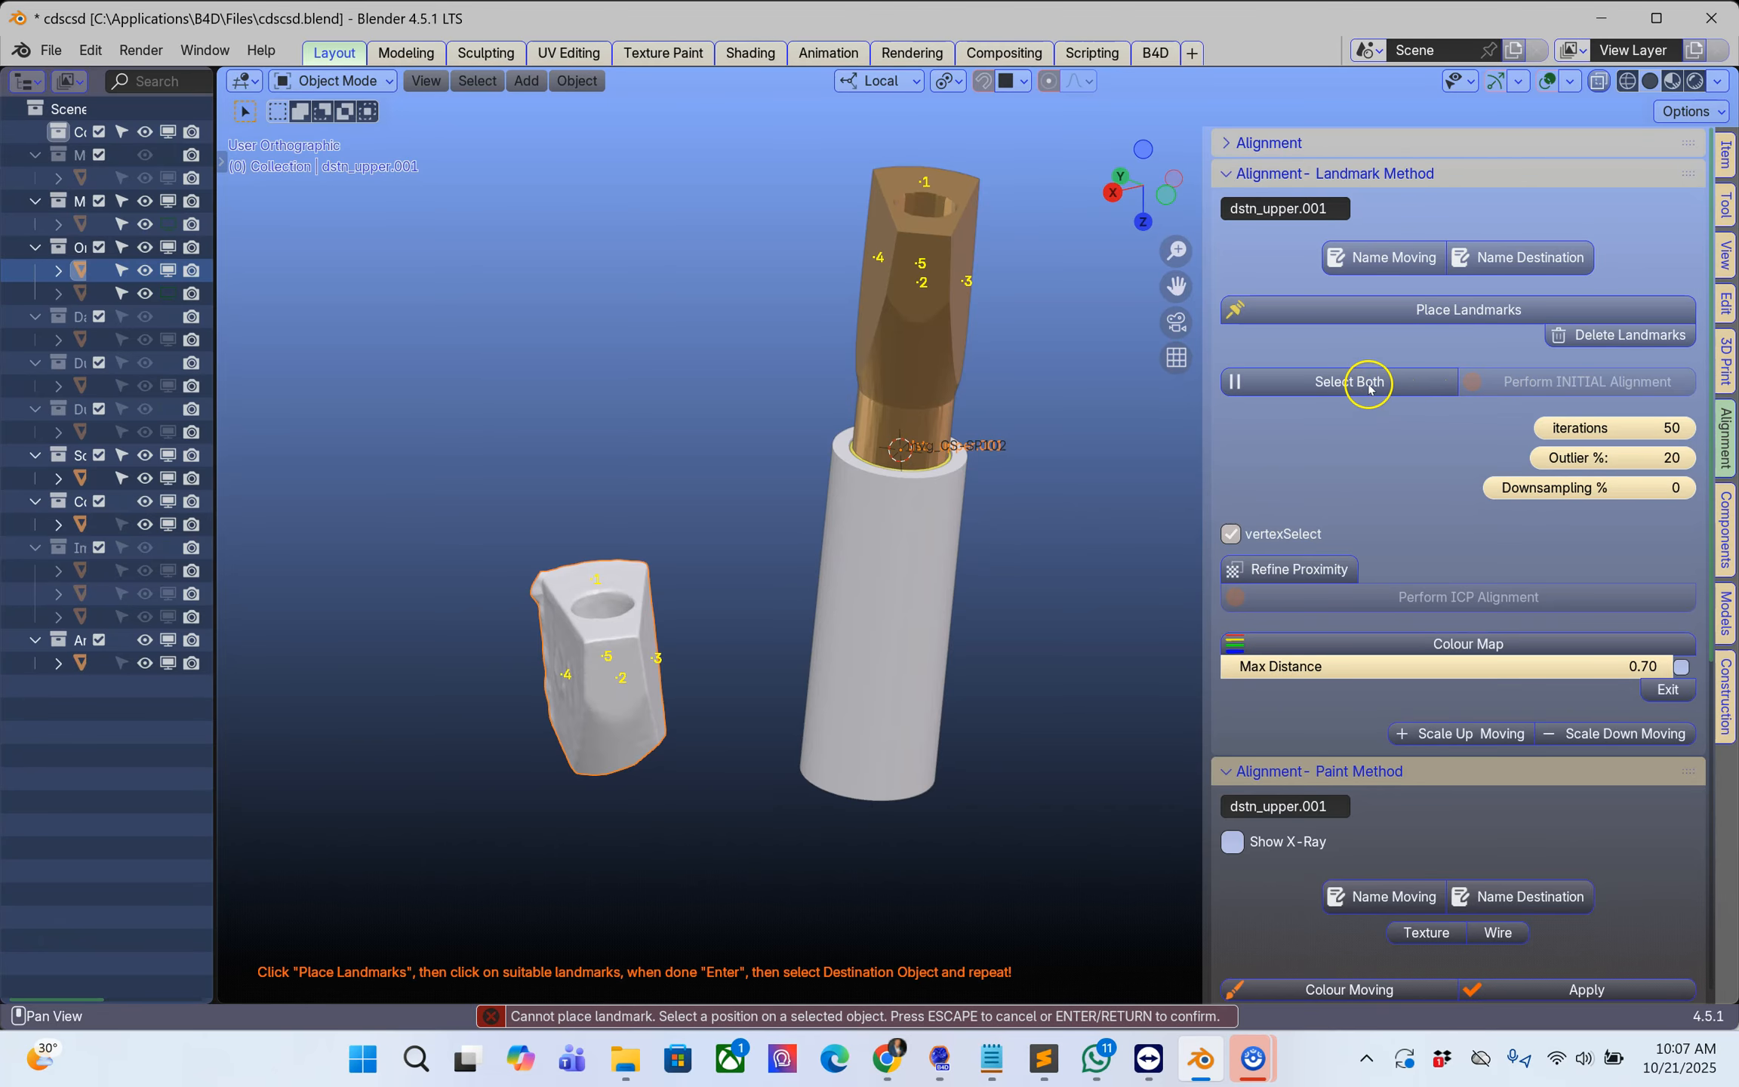
pyautogui.scroll(2, 984, 491)
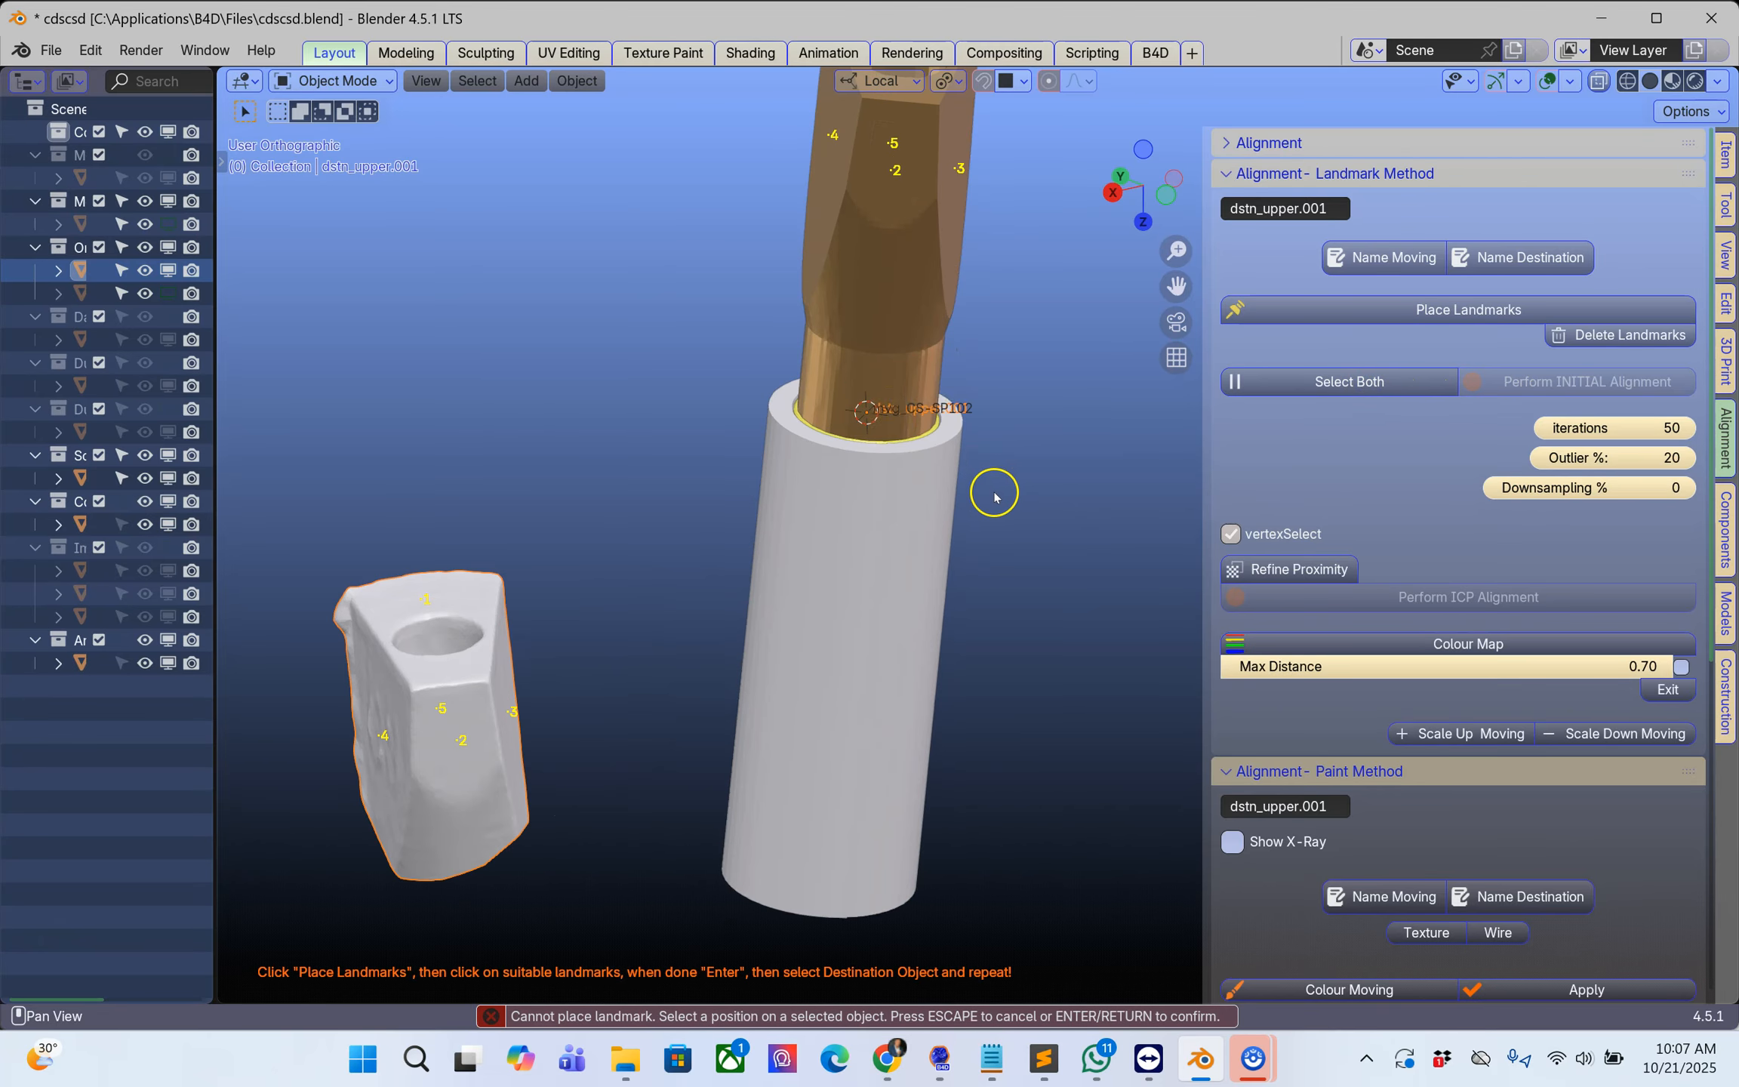
pyautogui.click(1358, 381)
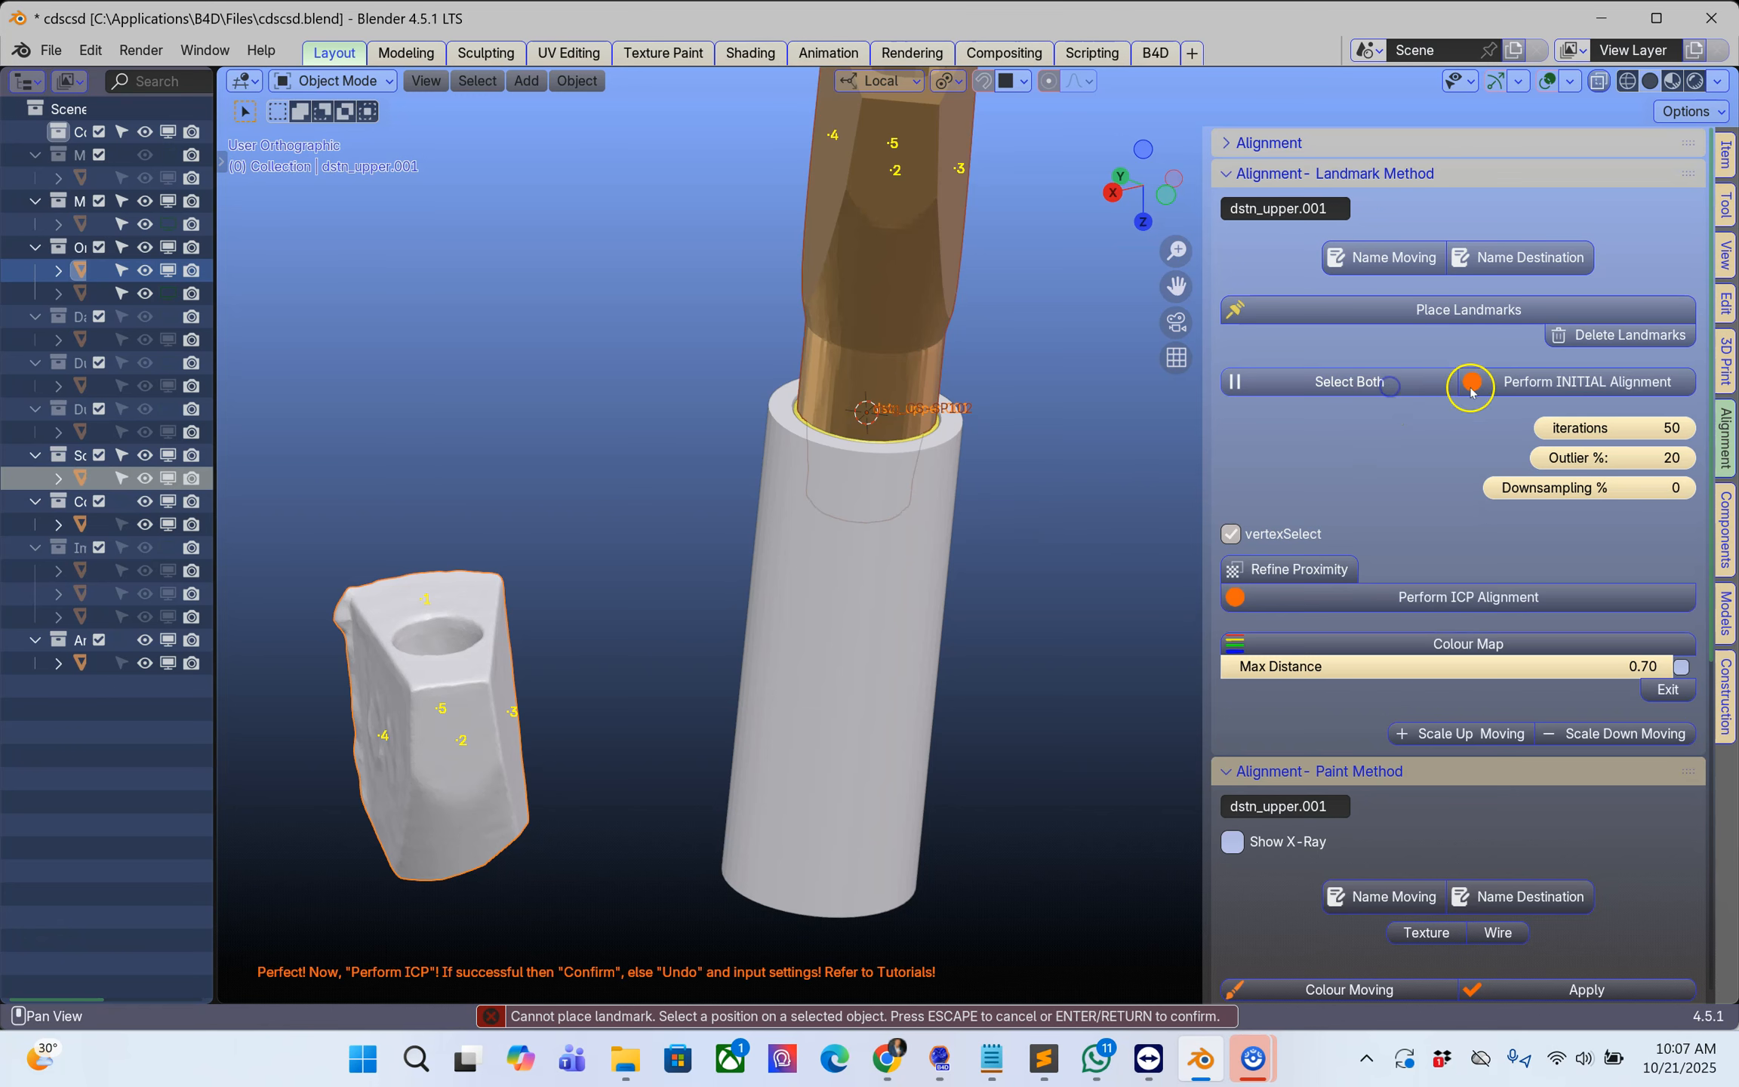
pyautogui.click(1543, 383)
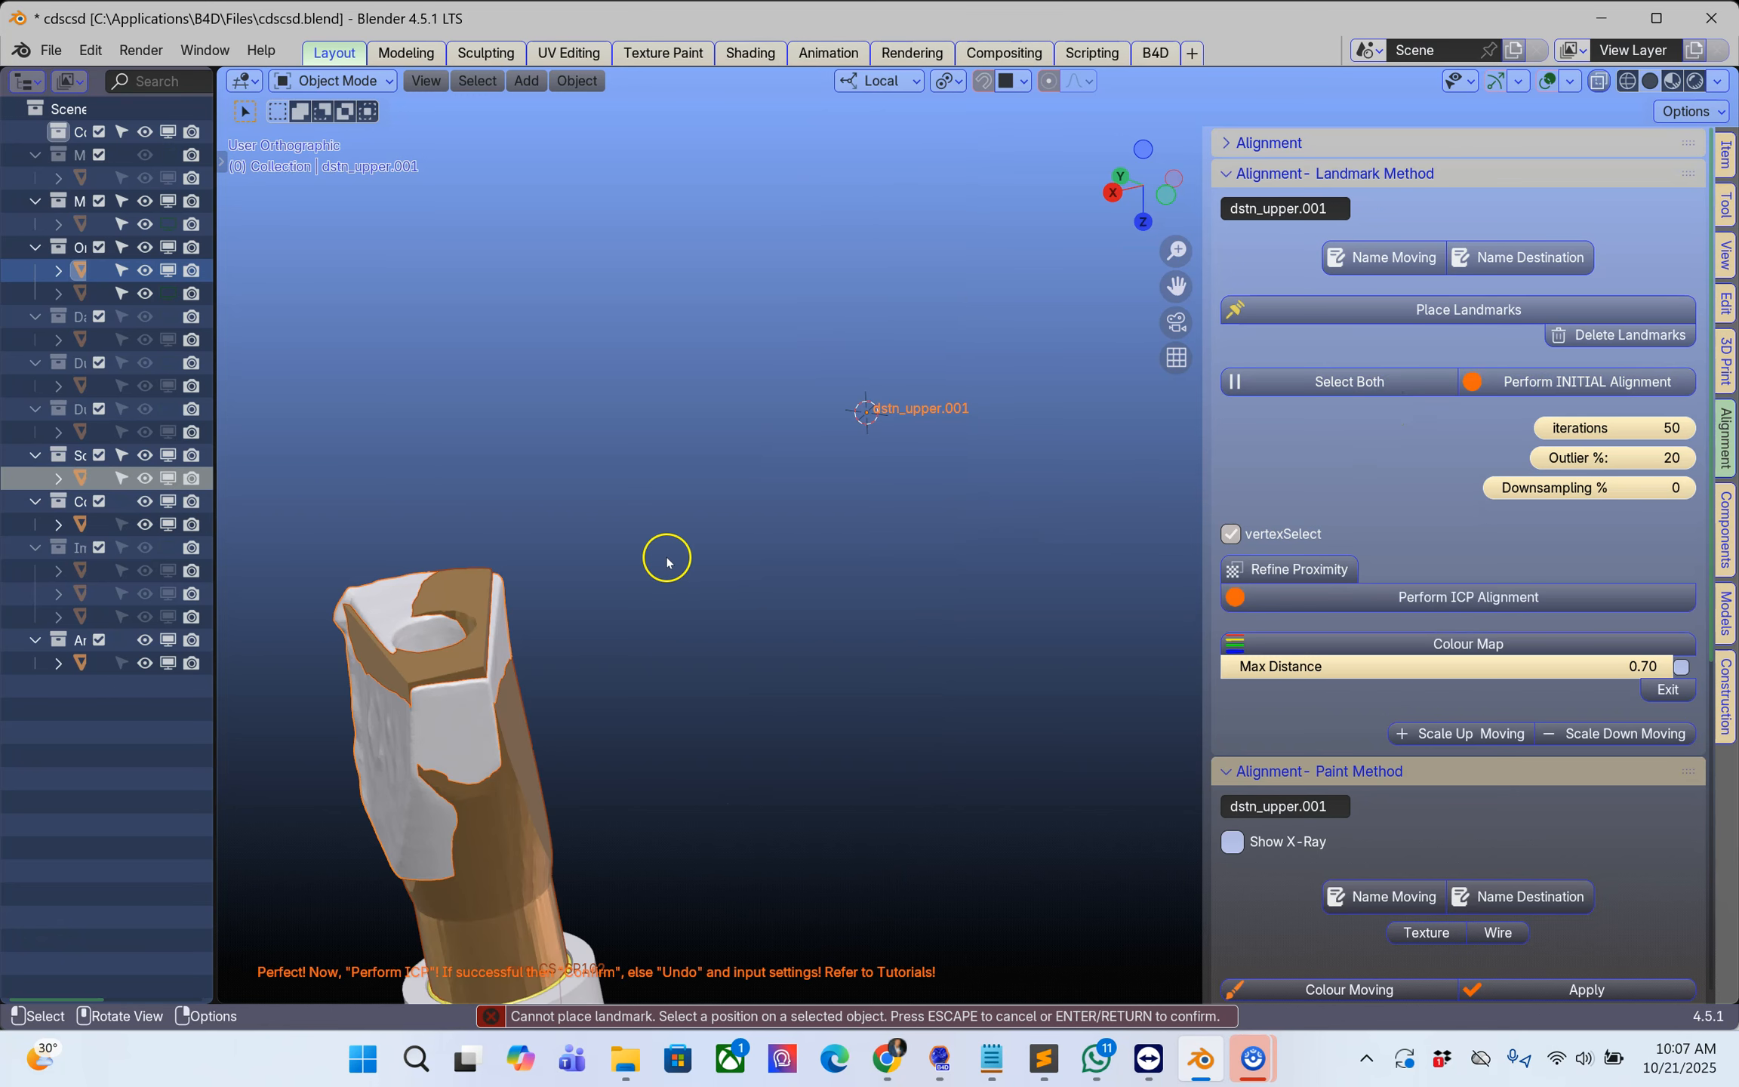
# Step: Perform the ICP alignment of the CS-SP102 scan body to the upper.001 scan piece with 50 iterations and 20% outliers
pyautogui.click(1443, 592)
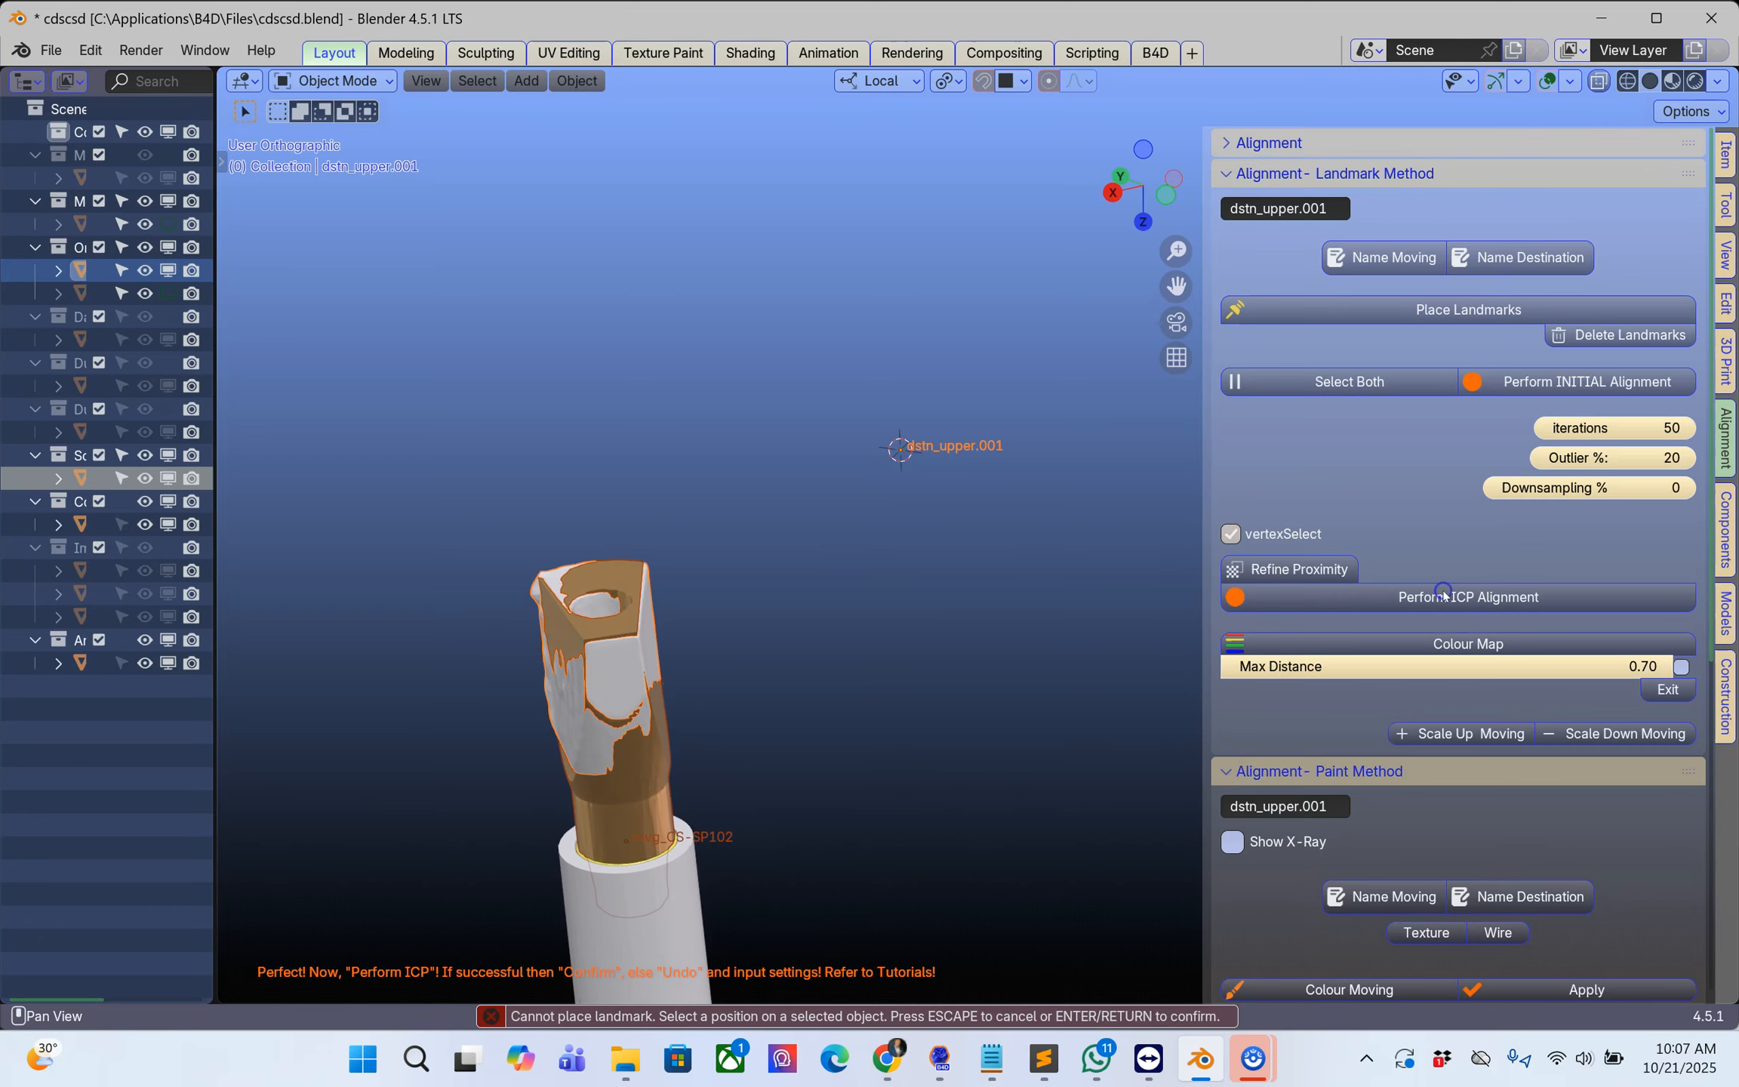
pyautogui.scroll(3, 629, 714)
pyautogui.keyDown('shift'); pyautogui.moveTo(629, 715); pyautogui.dragTo(1112, 521, button='middle'); pyautogui.keyUp('shift')
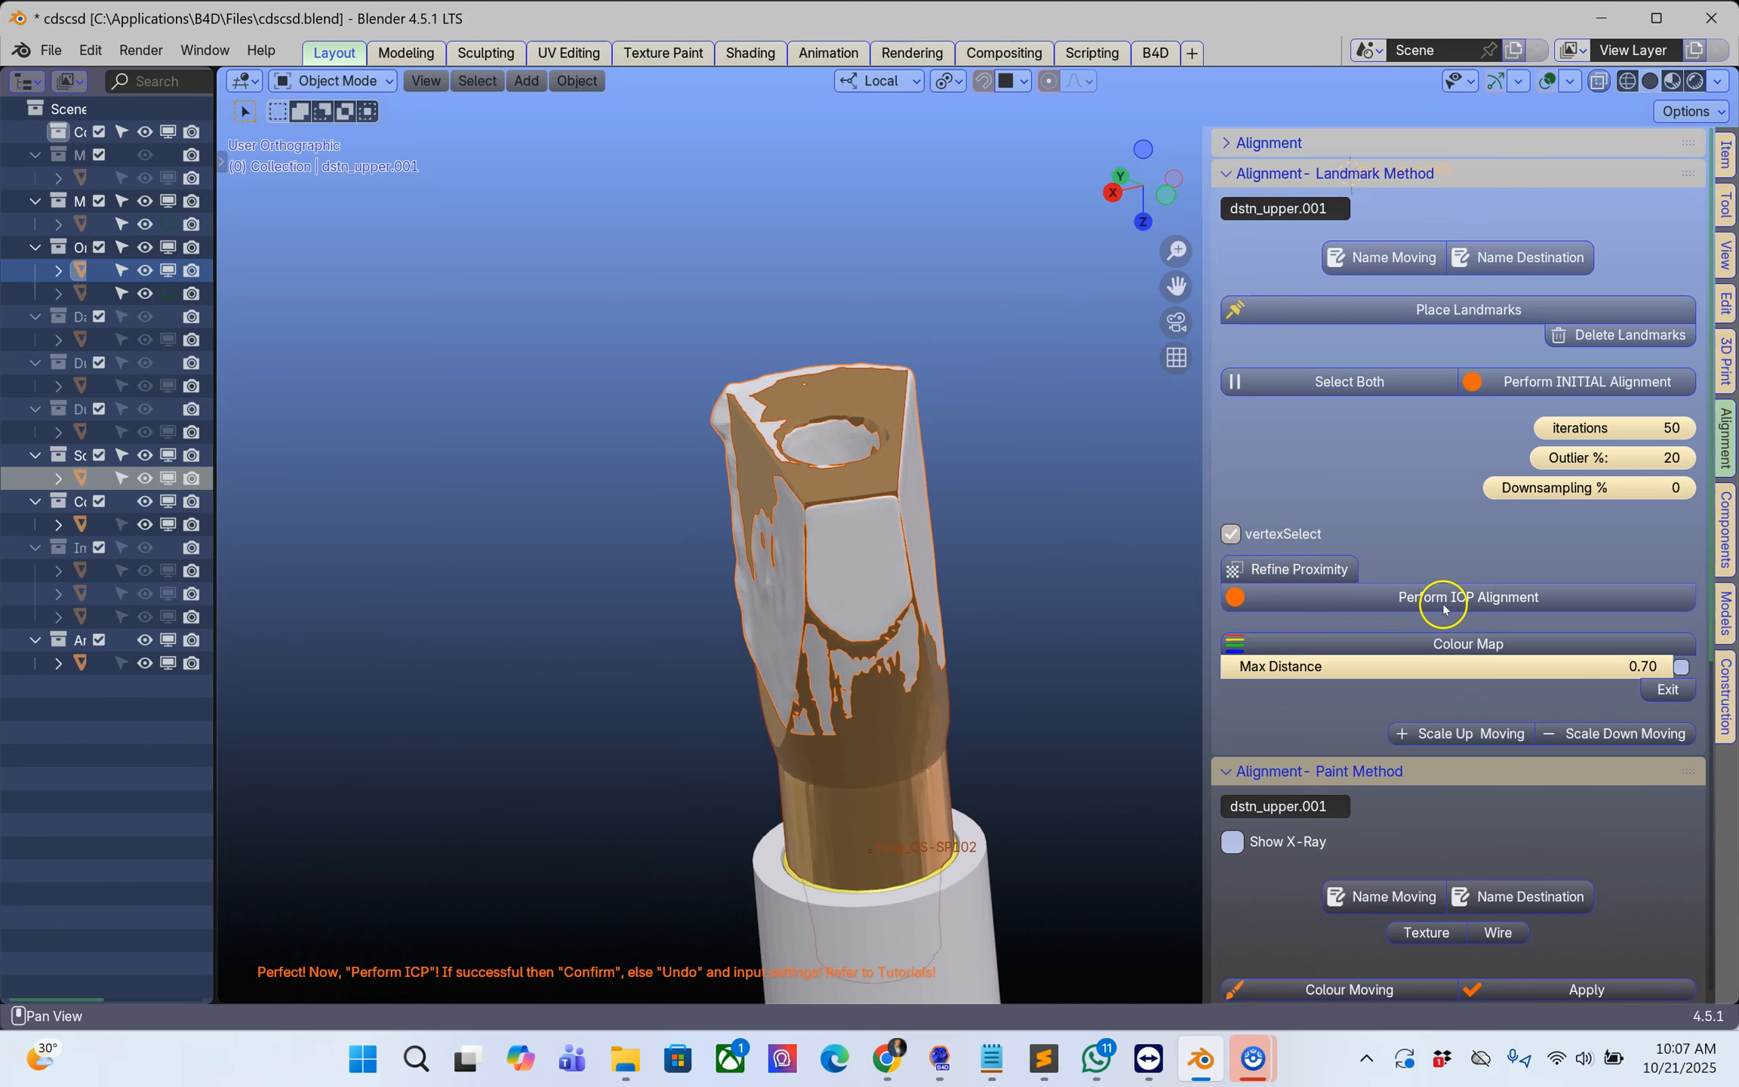
pyautogui.moveTo(943, 596); pyautogui.dragTo(694, 443, button='middle')
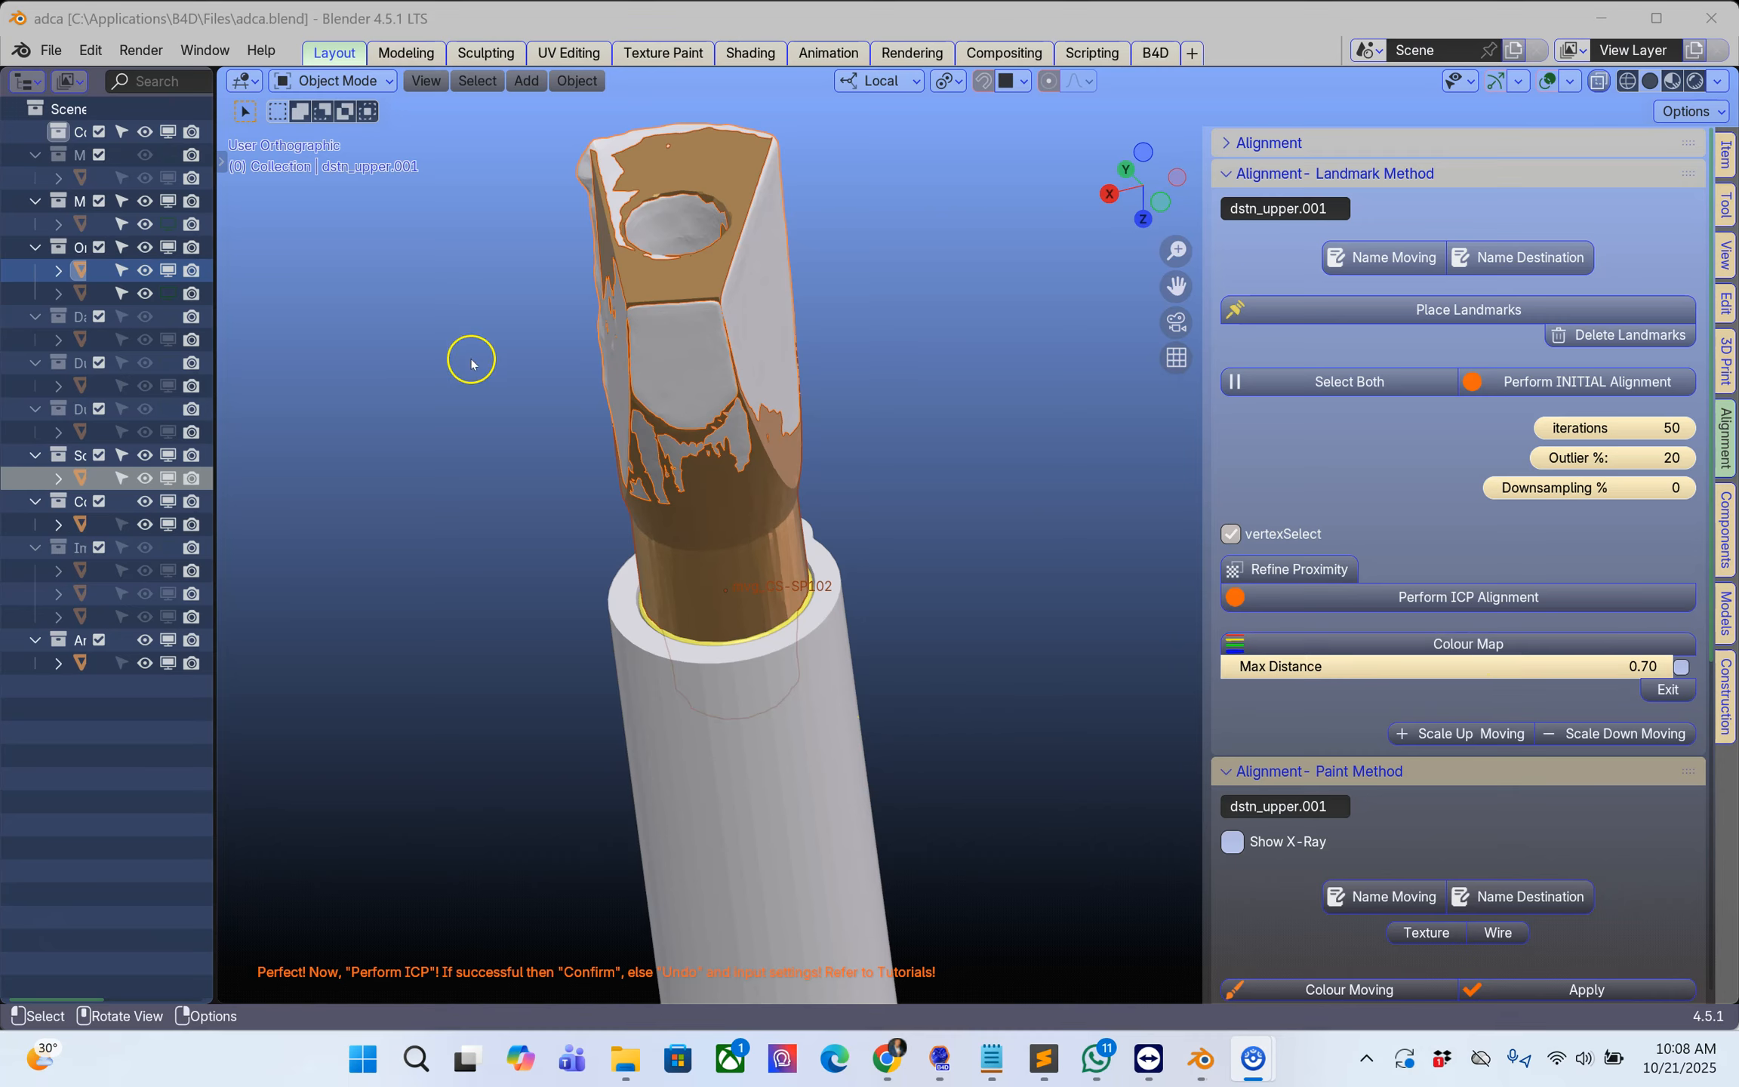
# Step: Generate a colour map comparing the CS-SP102 scan body with the upper.001 scan piece at a 0.70 maximum distance
pyautogui.click(538, 213)
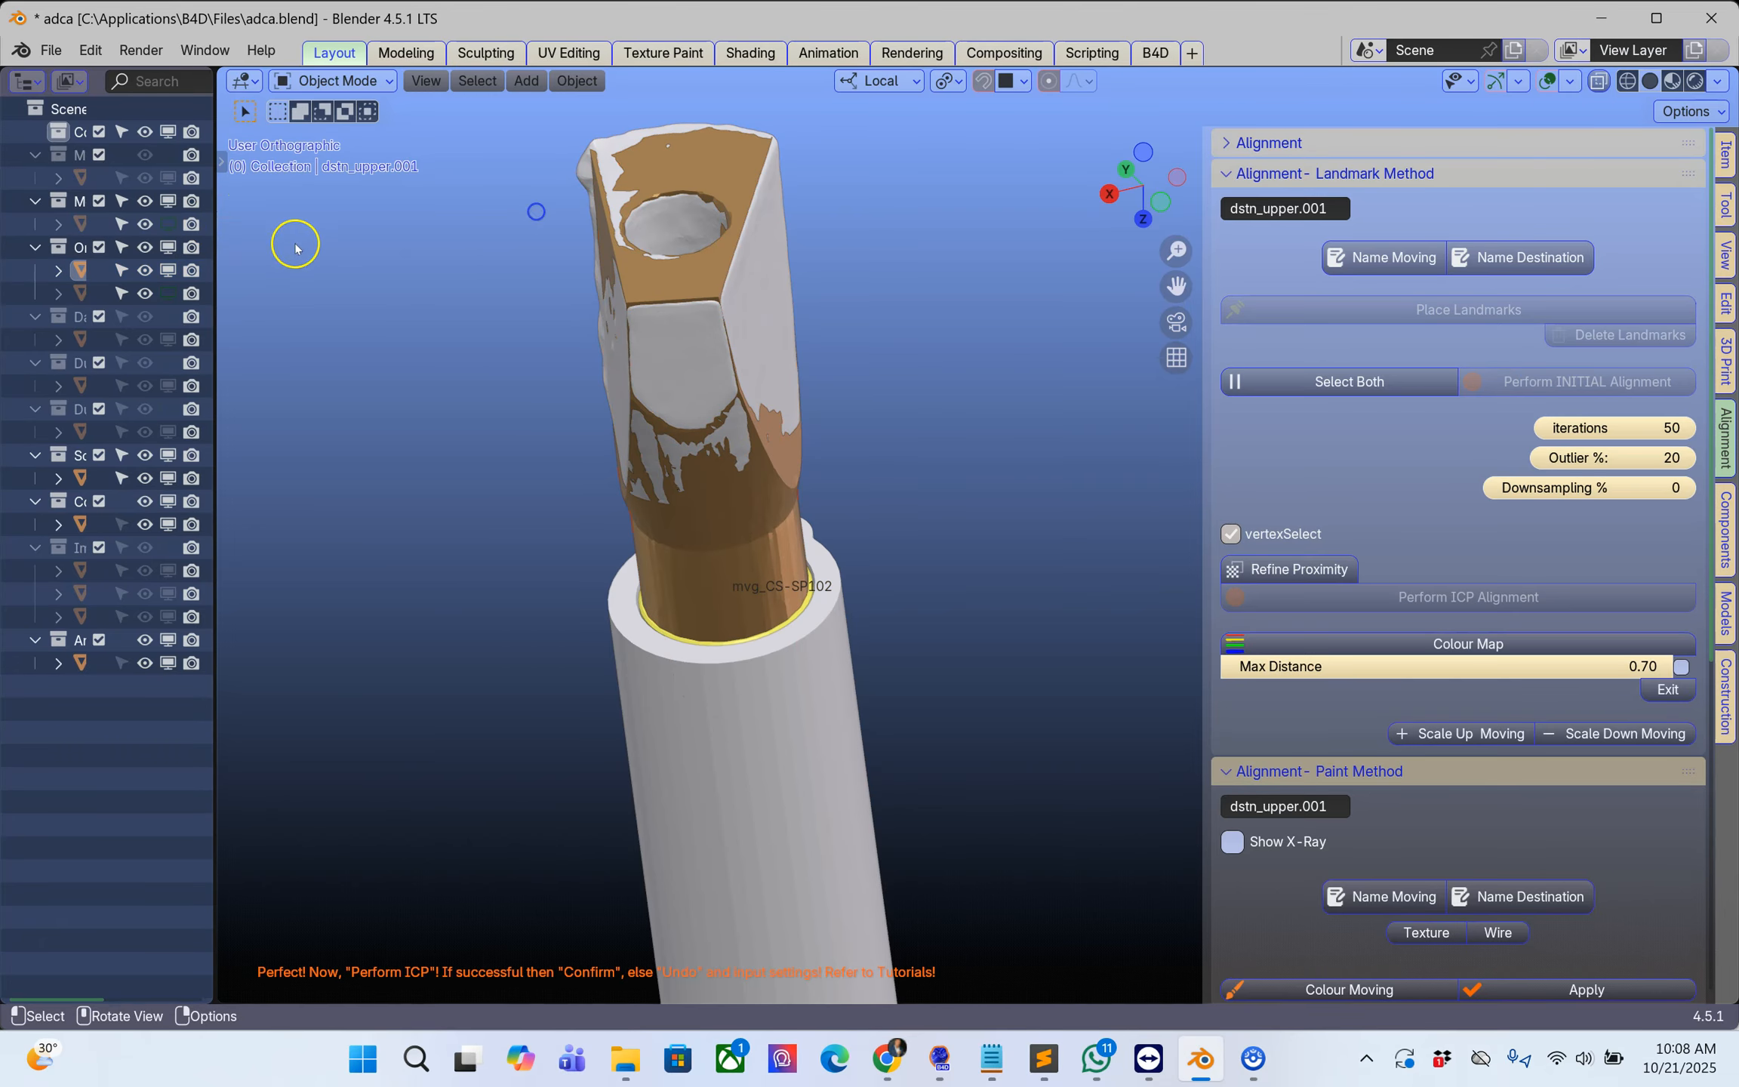
pyautogui.click(710, 238)
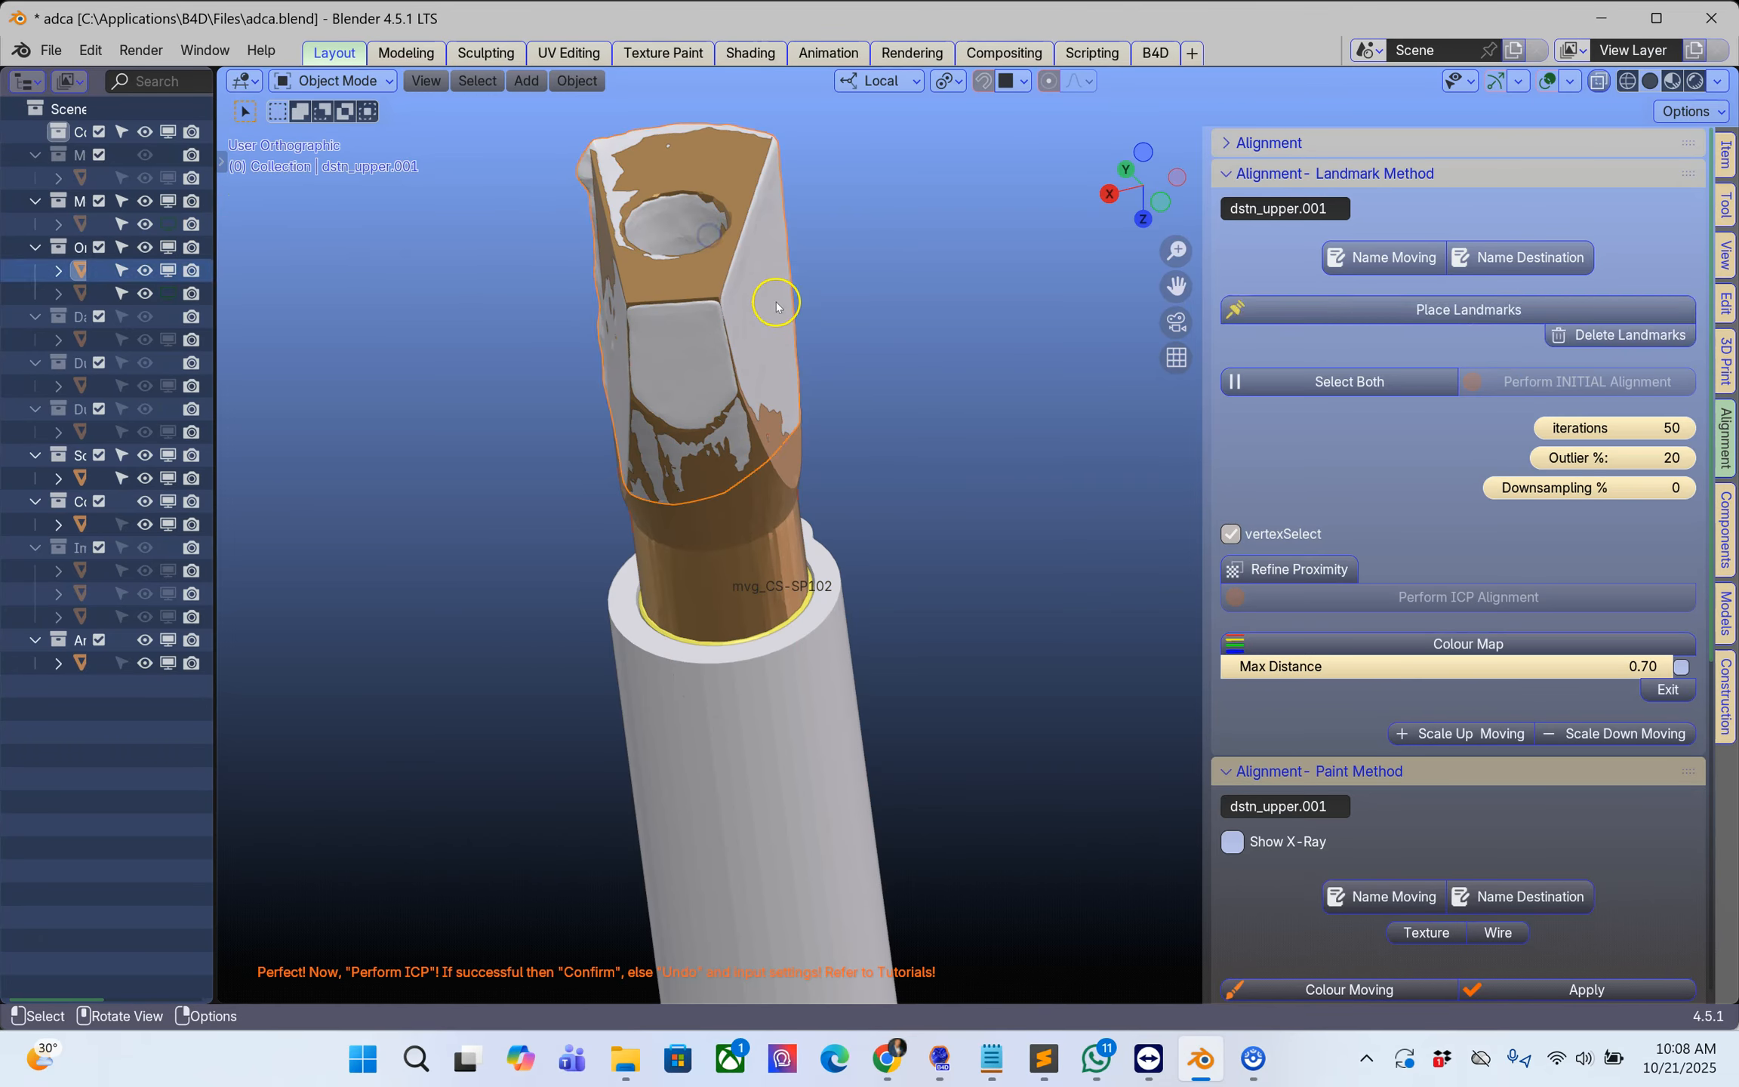
pyautogui.keyDown('shift'); pyautogui.click(761, 327); pyautogui.keyUp('shift')
pyautogui.keyDown('shift'); pyautogui.click(761, 326); pyautogui.keyUp('shift')
pyautogui.keyDown('shift'); pyautogui.click(682, 275); pyautogui.keyUp('shift')
pyautogui.click(1406, 650)
pyautogui.moveTo(849, 536); pyautogui.dragTo(893, 504, button='middle')
pyautogui.moveTo(788, 496); pyautogui.dragTo(991, 587, button='middle')
pyautogui.moveTo(990, 588); pyautogui.dragTo(1308, 597, button='middle')
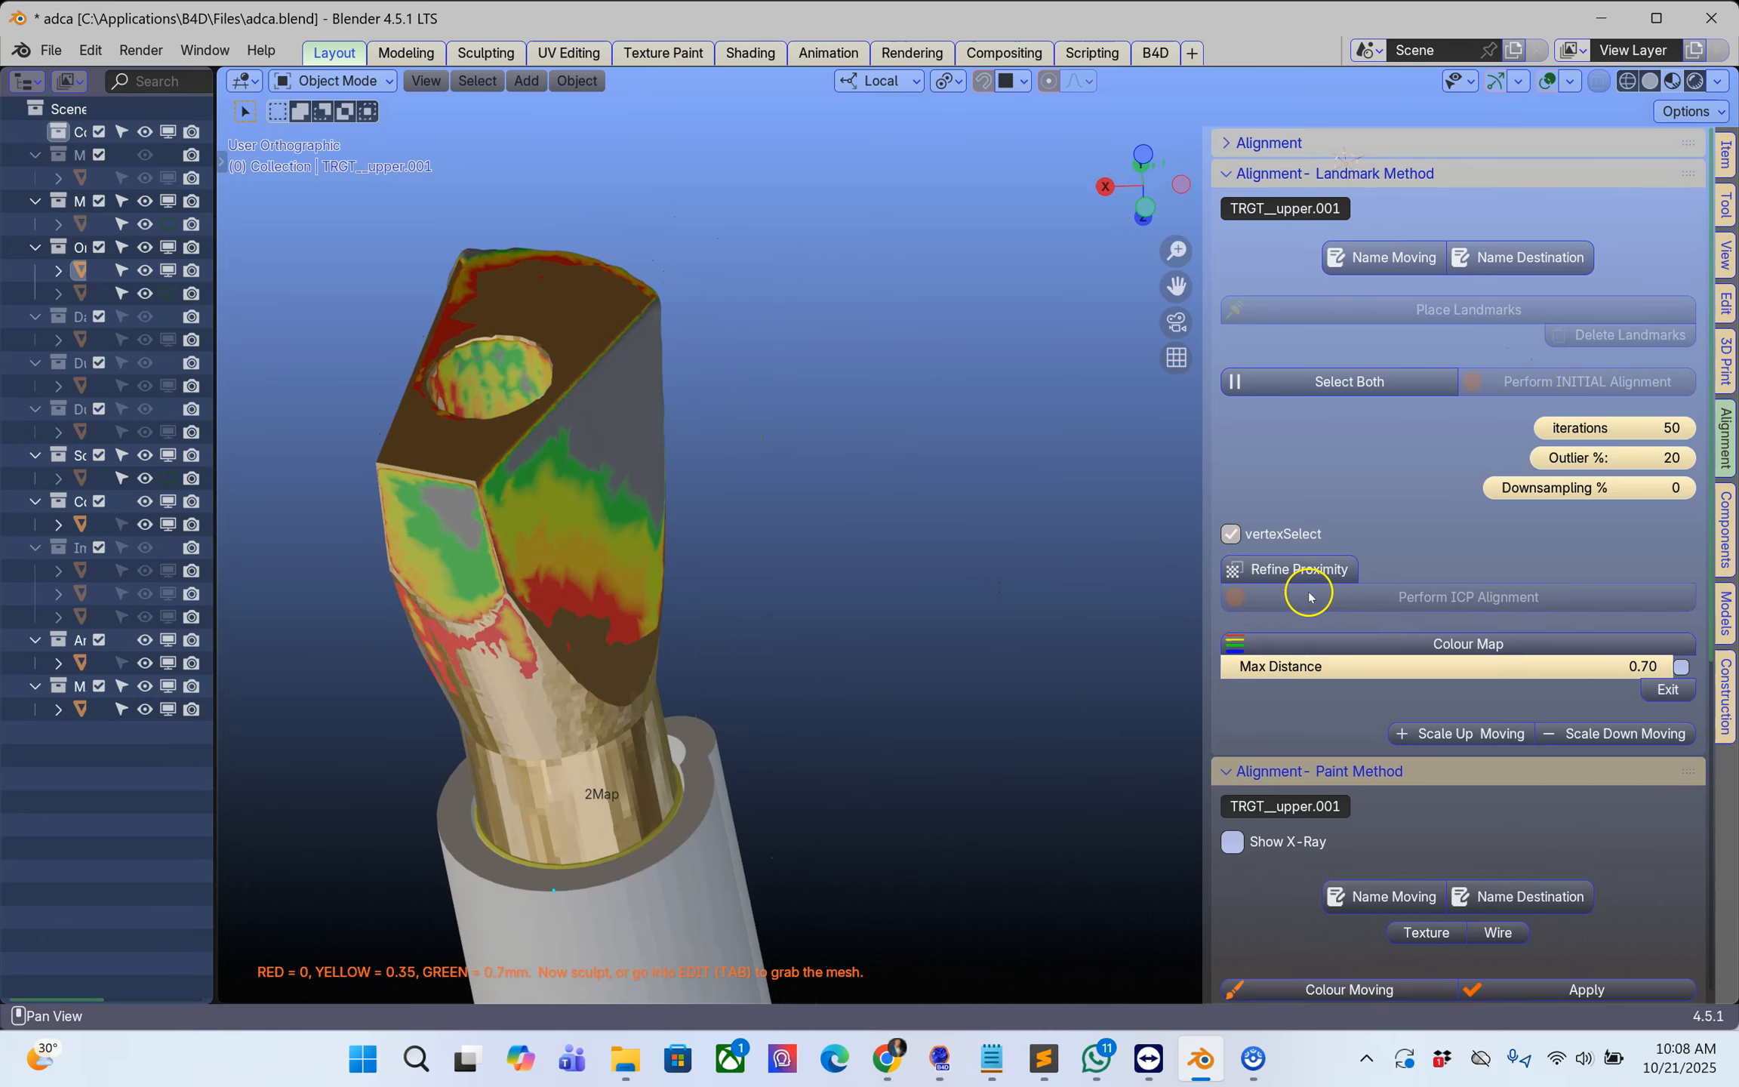
# Step: Show the colour map's distance legend, examine the deviations on the scan body faces, and exit the colour map
pyautogui.click(1680, 667)
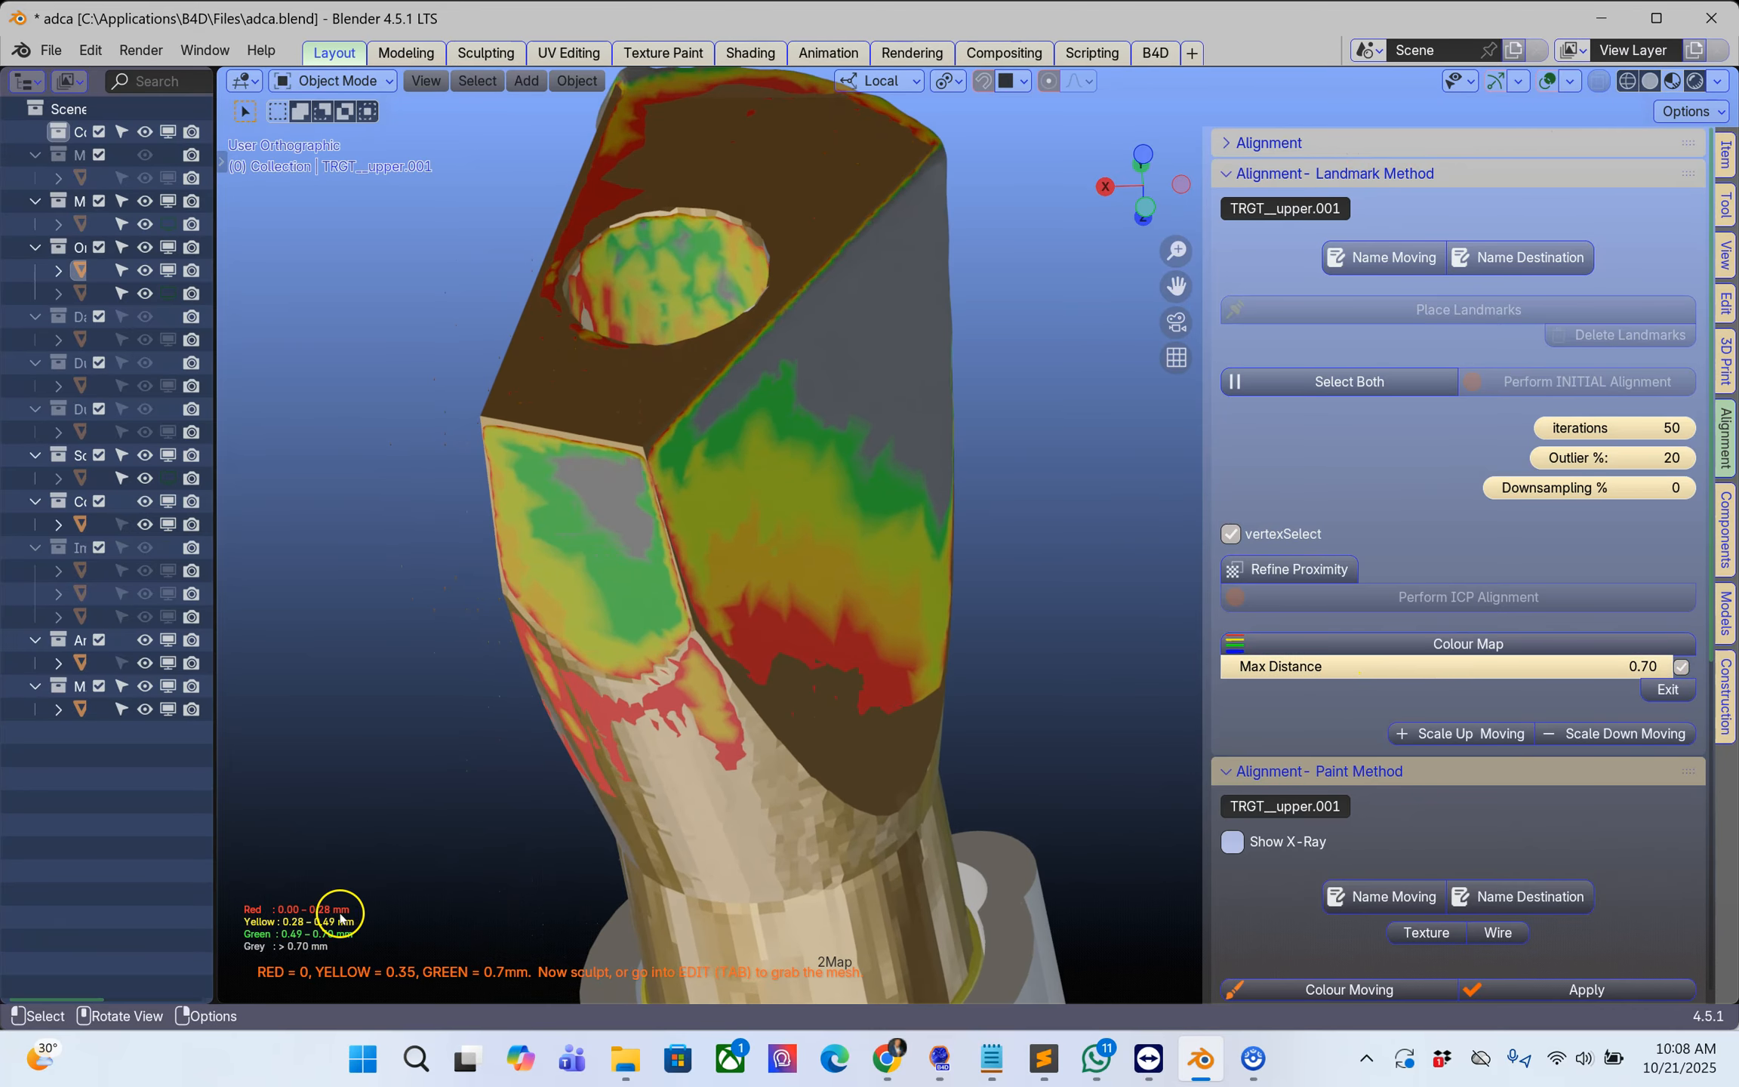
pyautogui.moveTo(325, 939); pyautogui.dragTo(668, 806, button='middle')
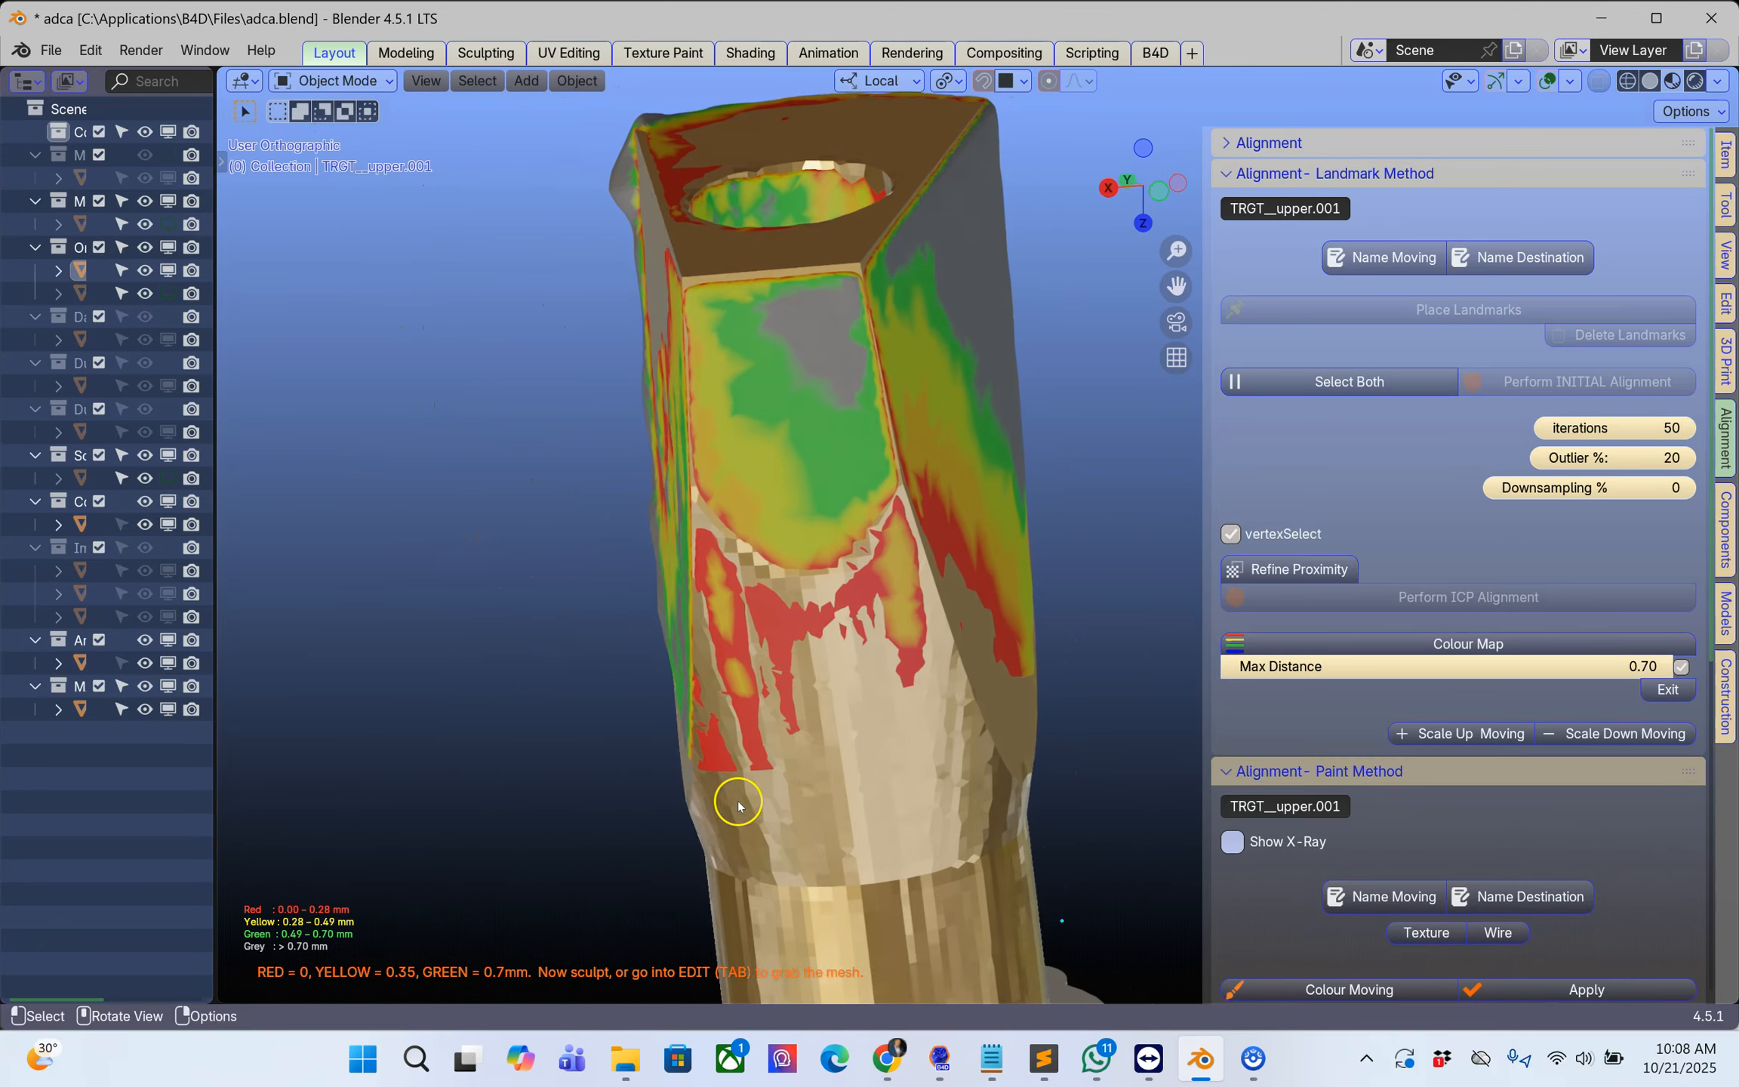
pyautogui.click(1681, 692)
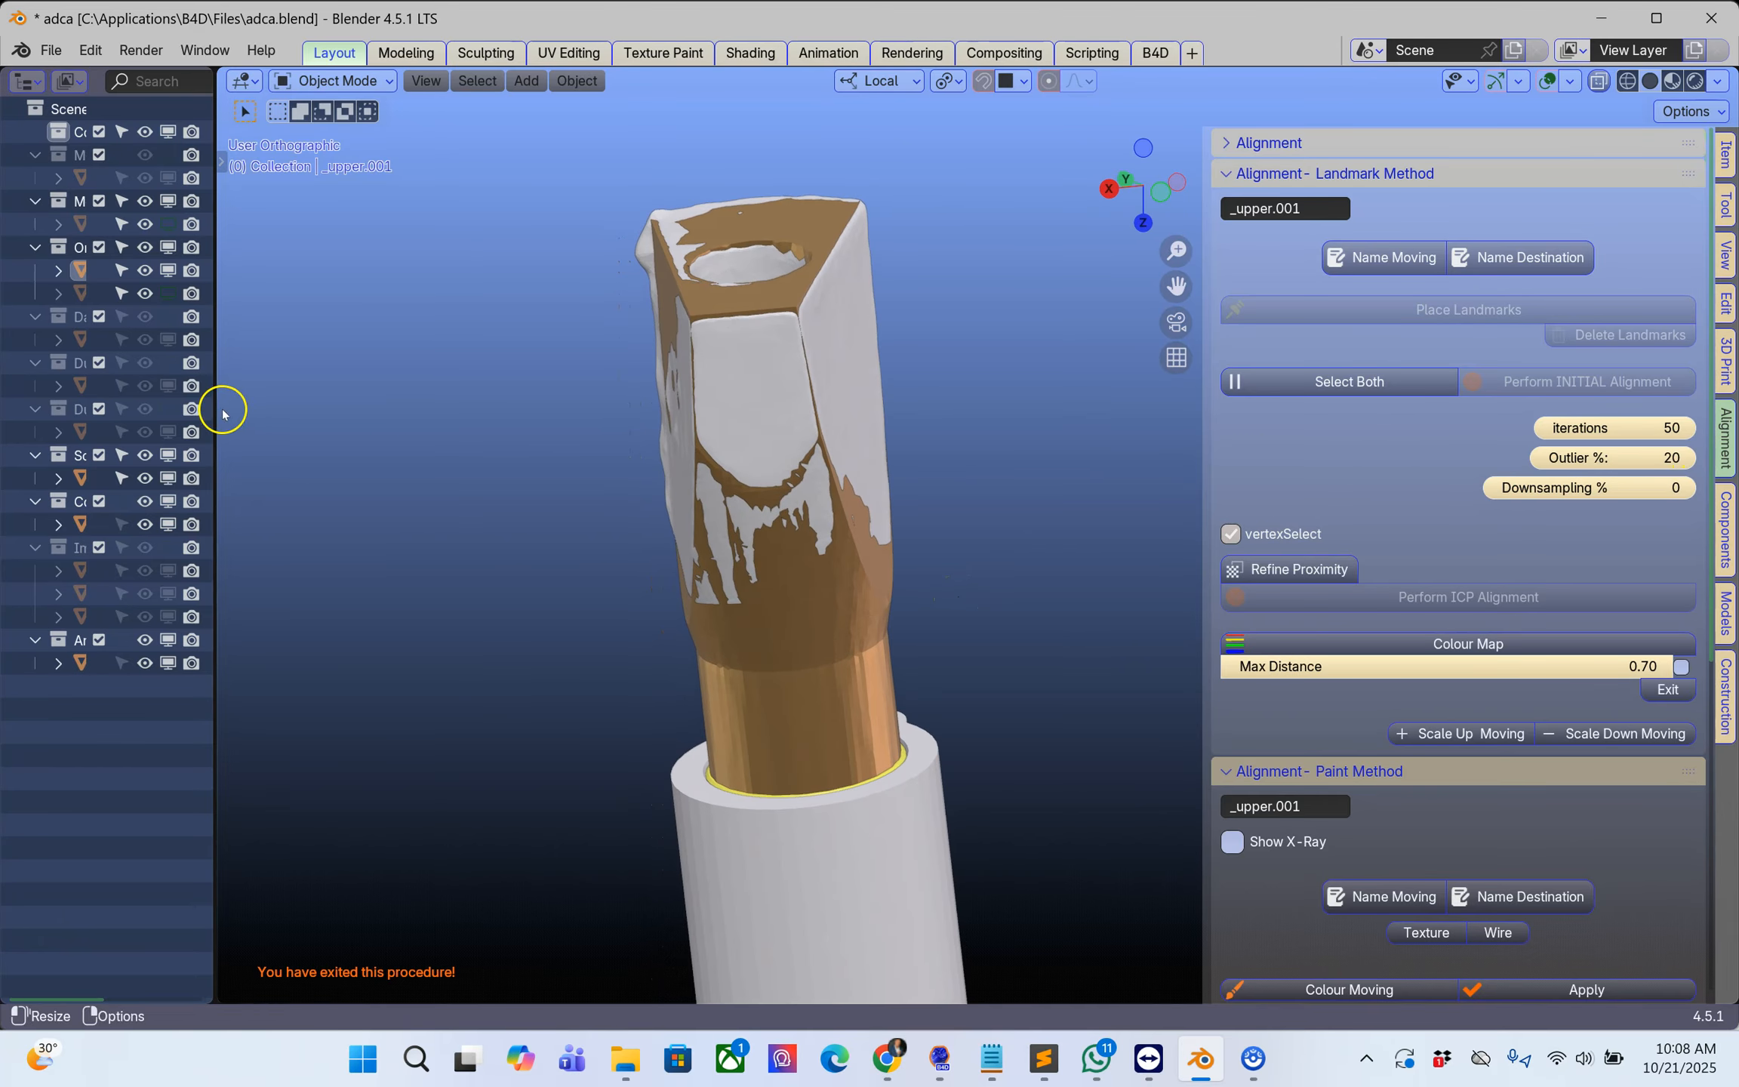
# Step: Make the upper model visible again in the viewport around the aligned scan body
pyautogui.moveTo(221, 417); pyautogui.dragTo(406, 408)
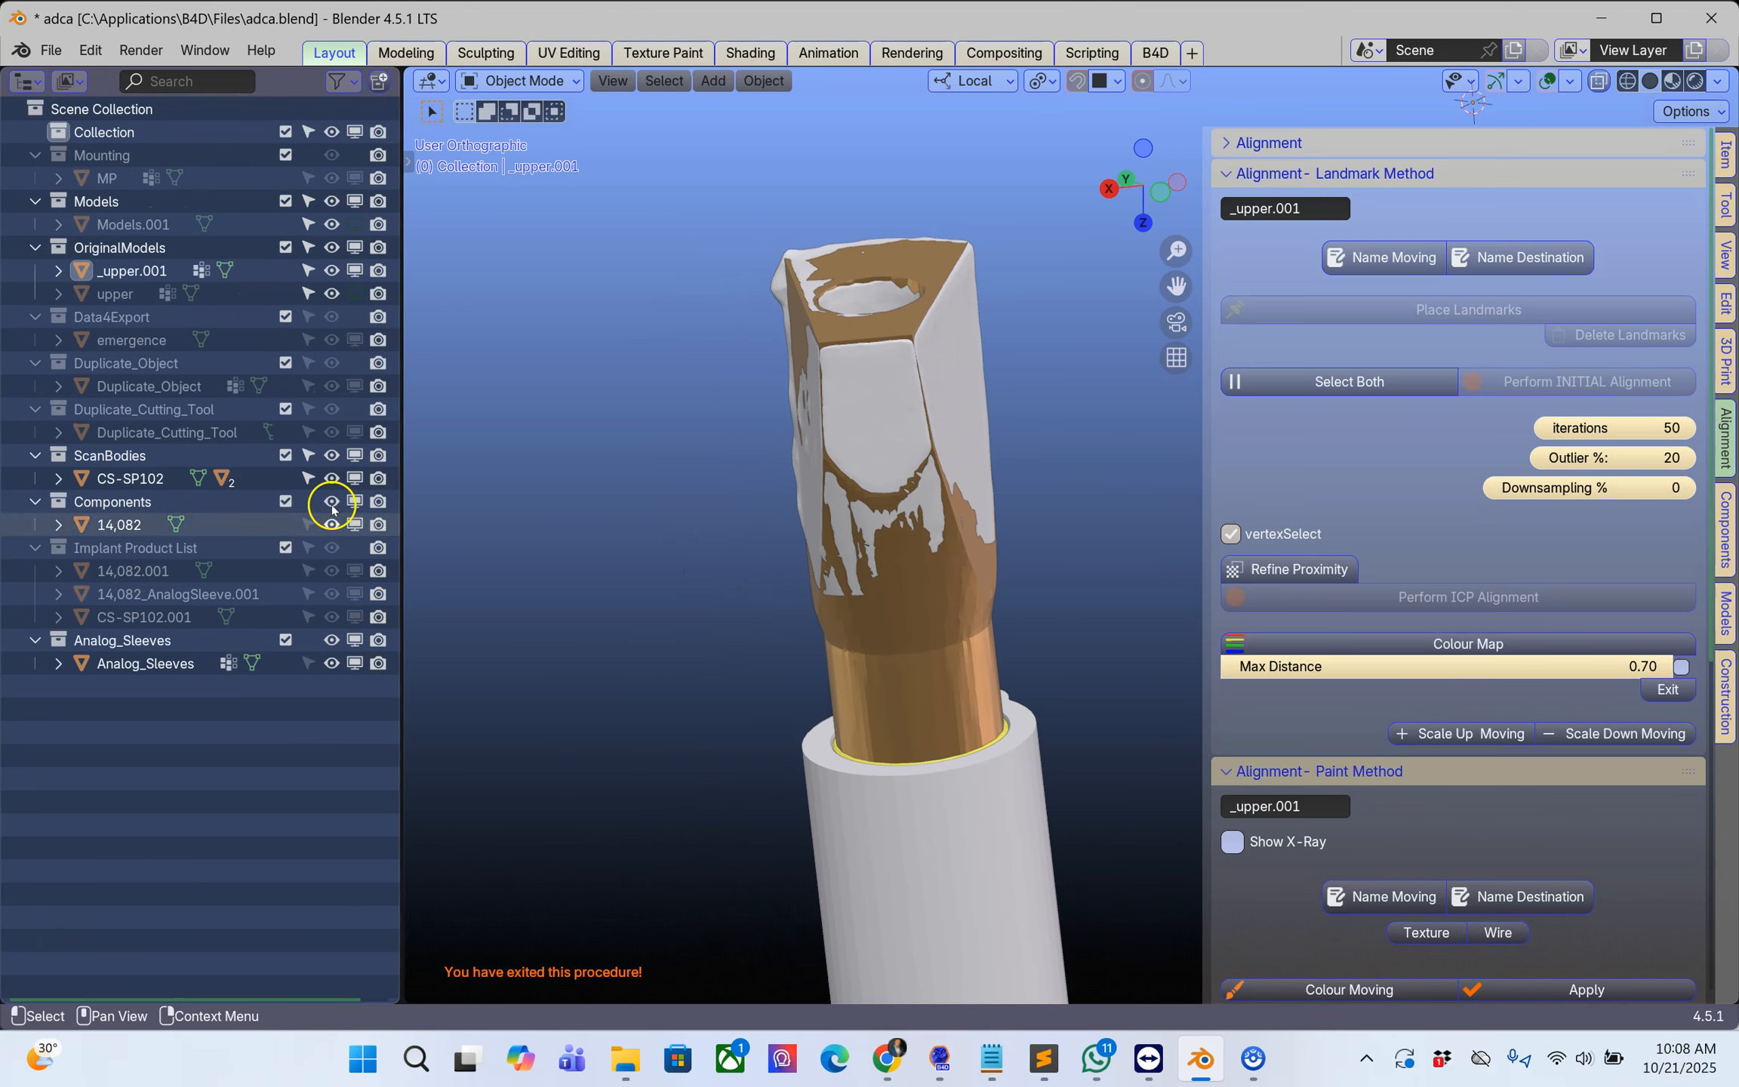
pyautogui.click(353, 294)
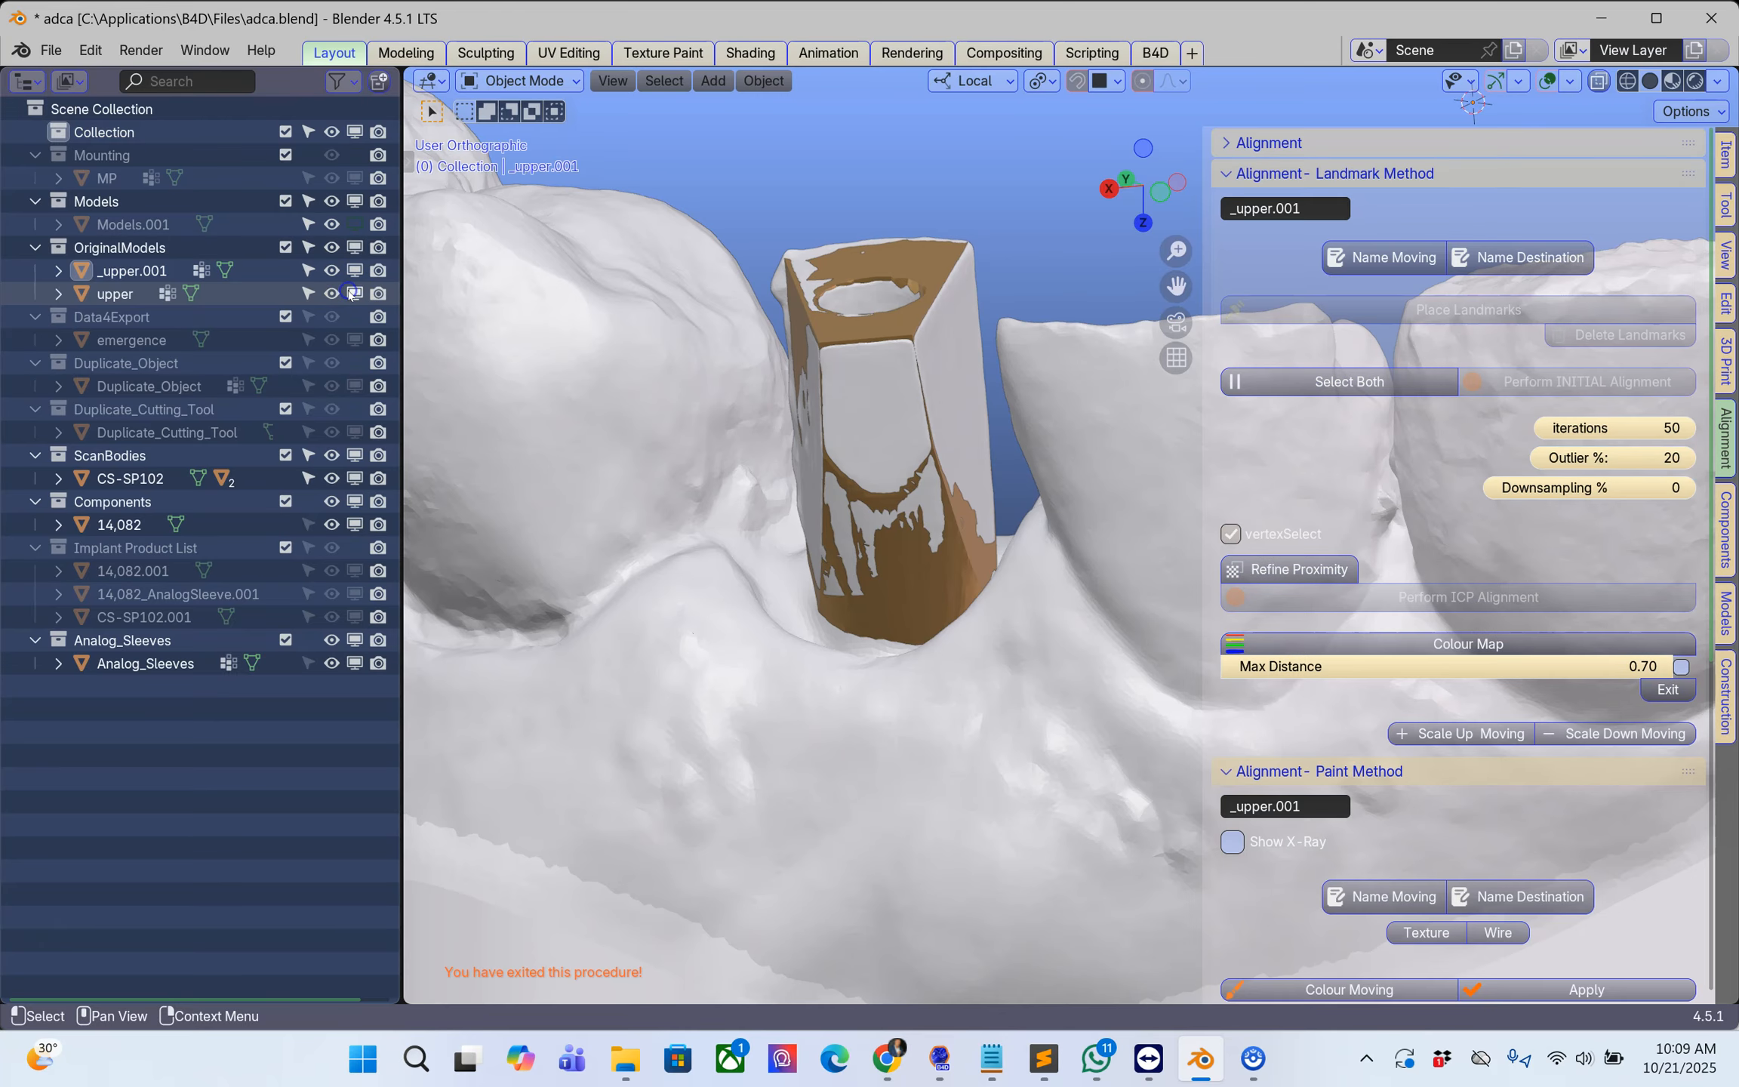
pyautogui.scroll(-3, 981, 588)
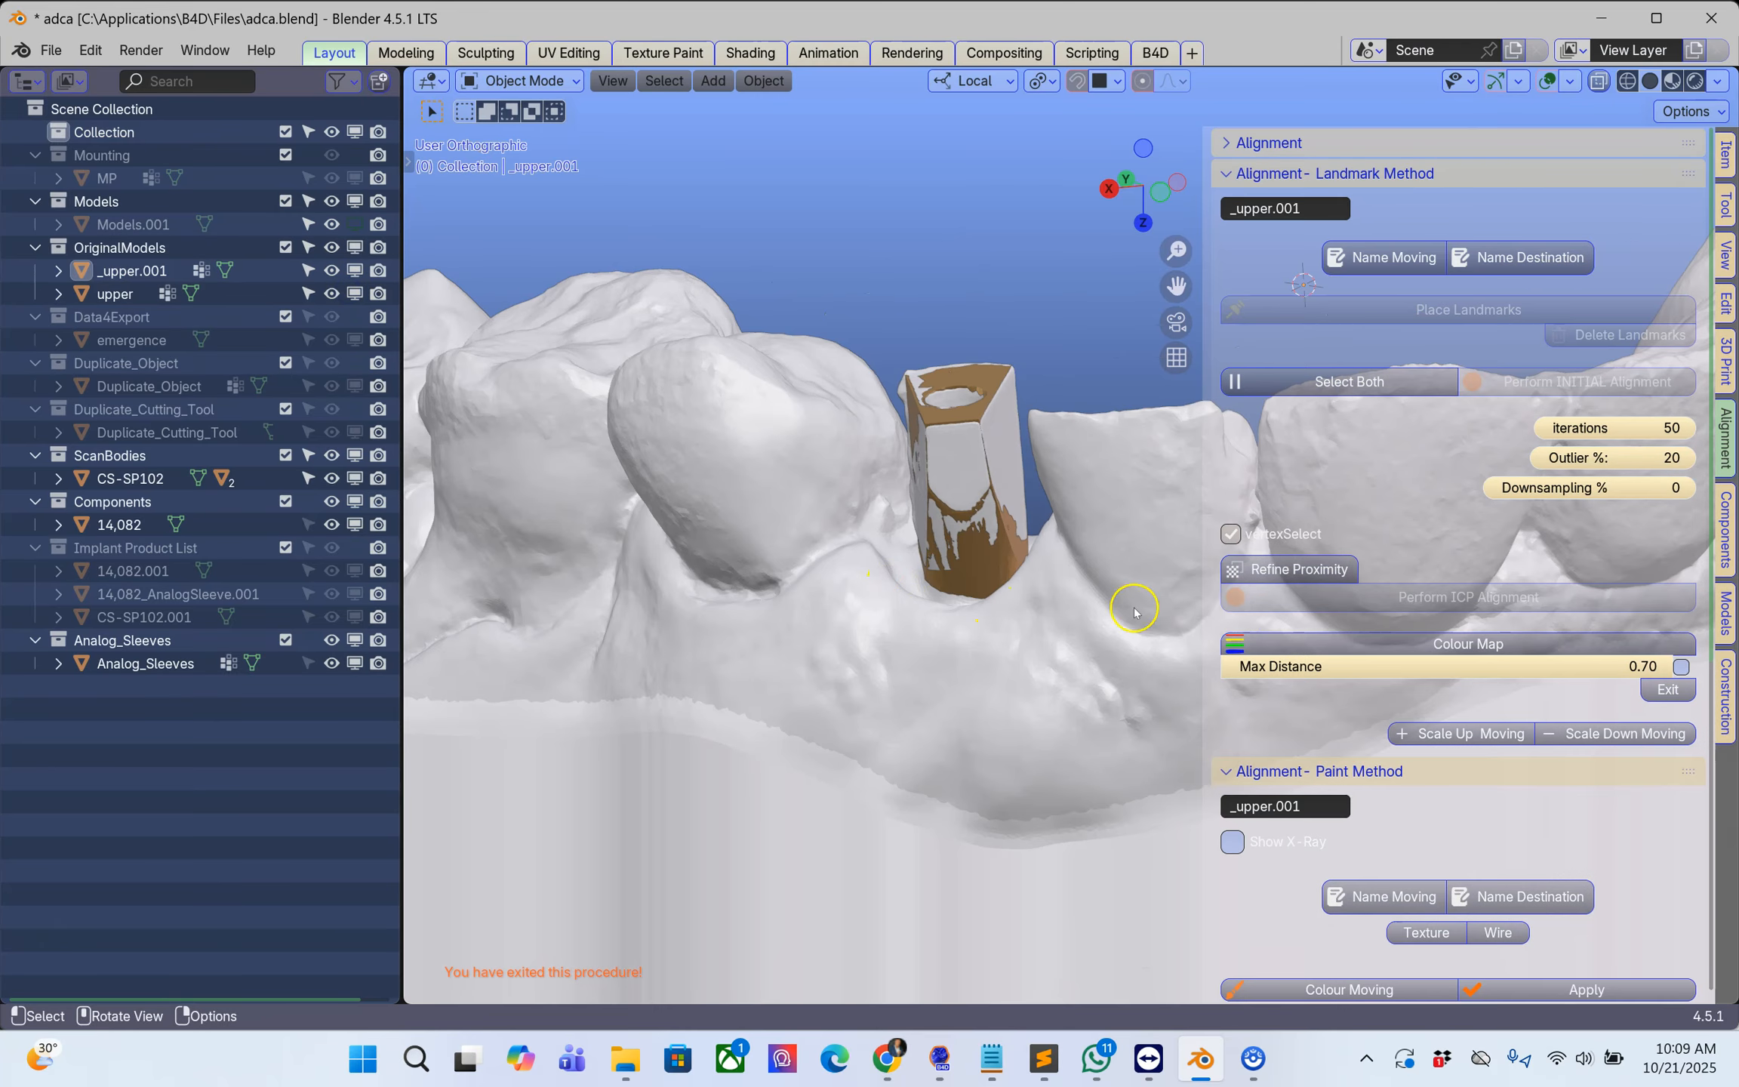
# Step: Open the Component - Analogs tools and select the upper model
pyautogui.click(1725, 528)
pyautogui.scroll(-8, 1456, 641)
pyautogui.scroll(-1, 1433, 670)
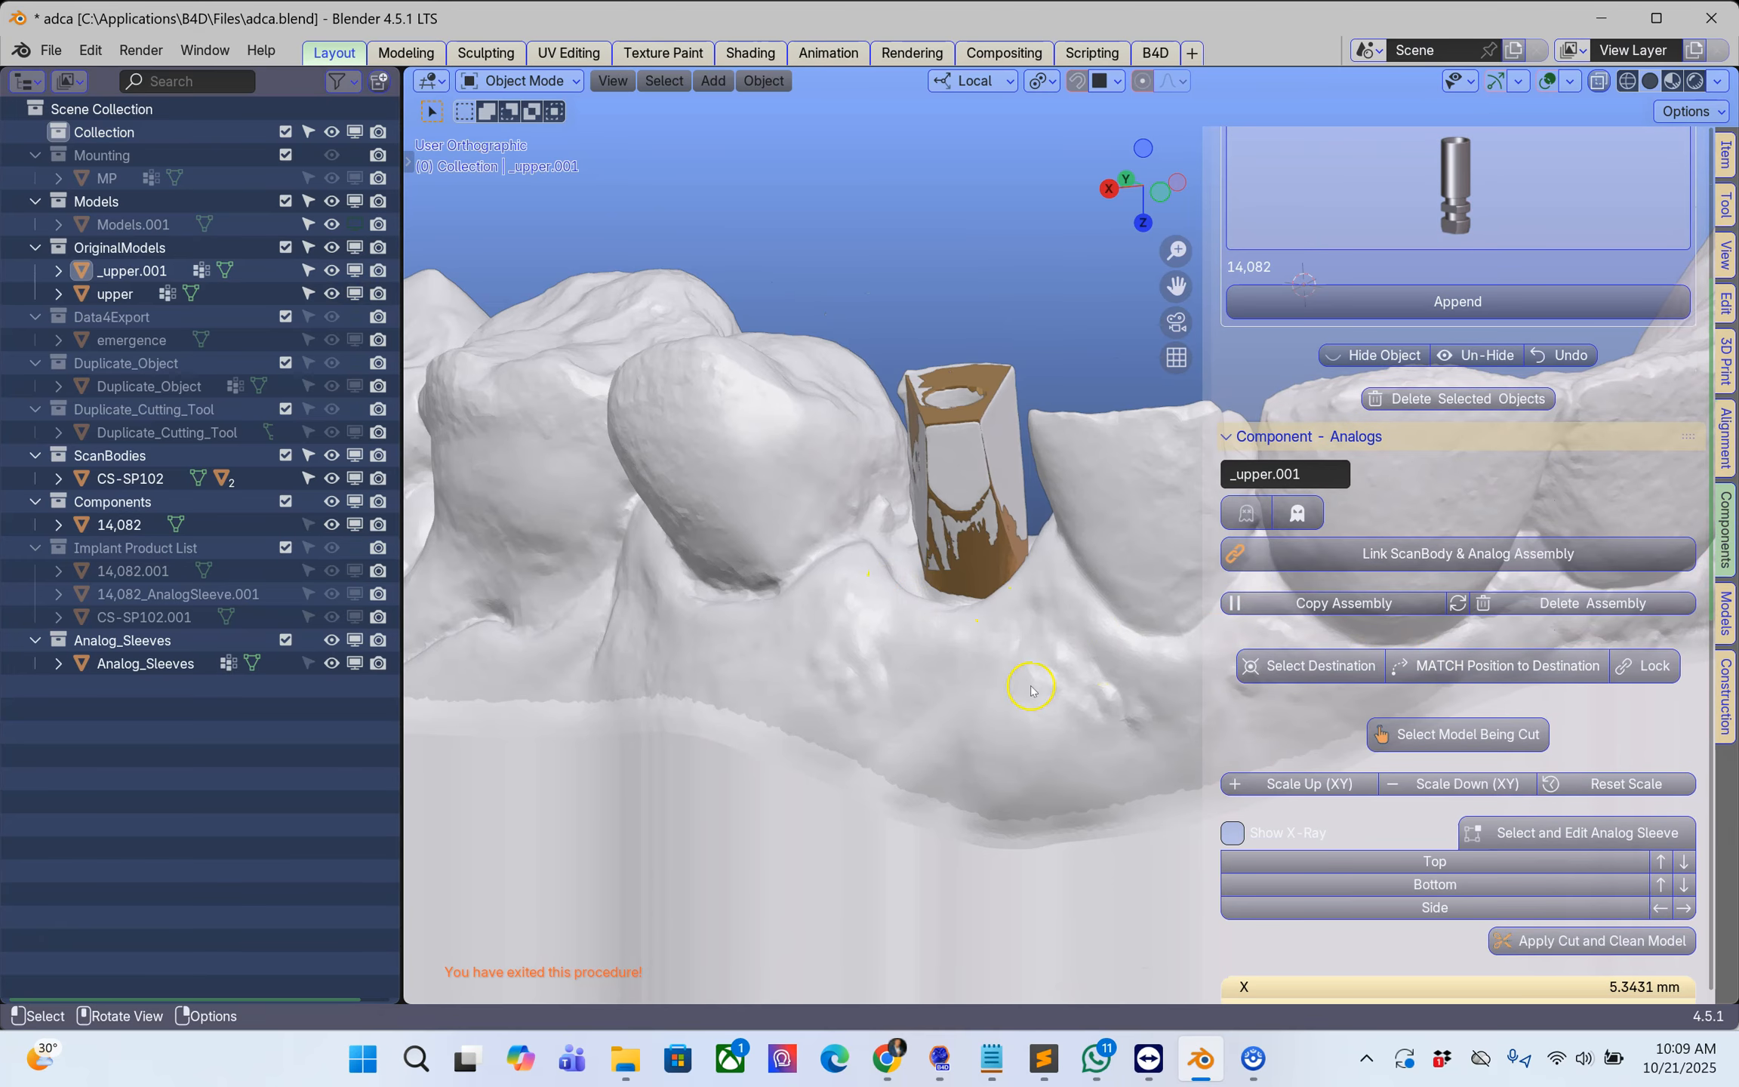
pyautogui.click(804, 738)
pyautogui.scroll(-2, 804, 738)
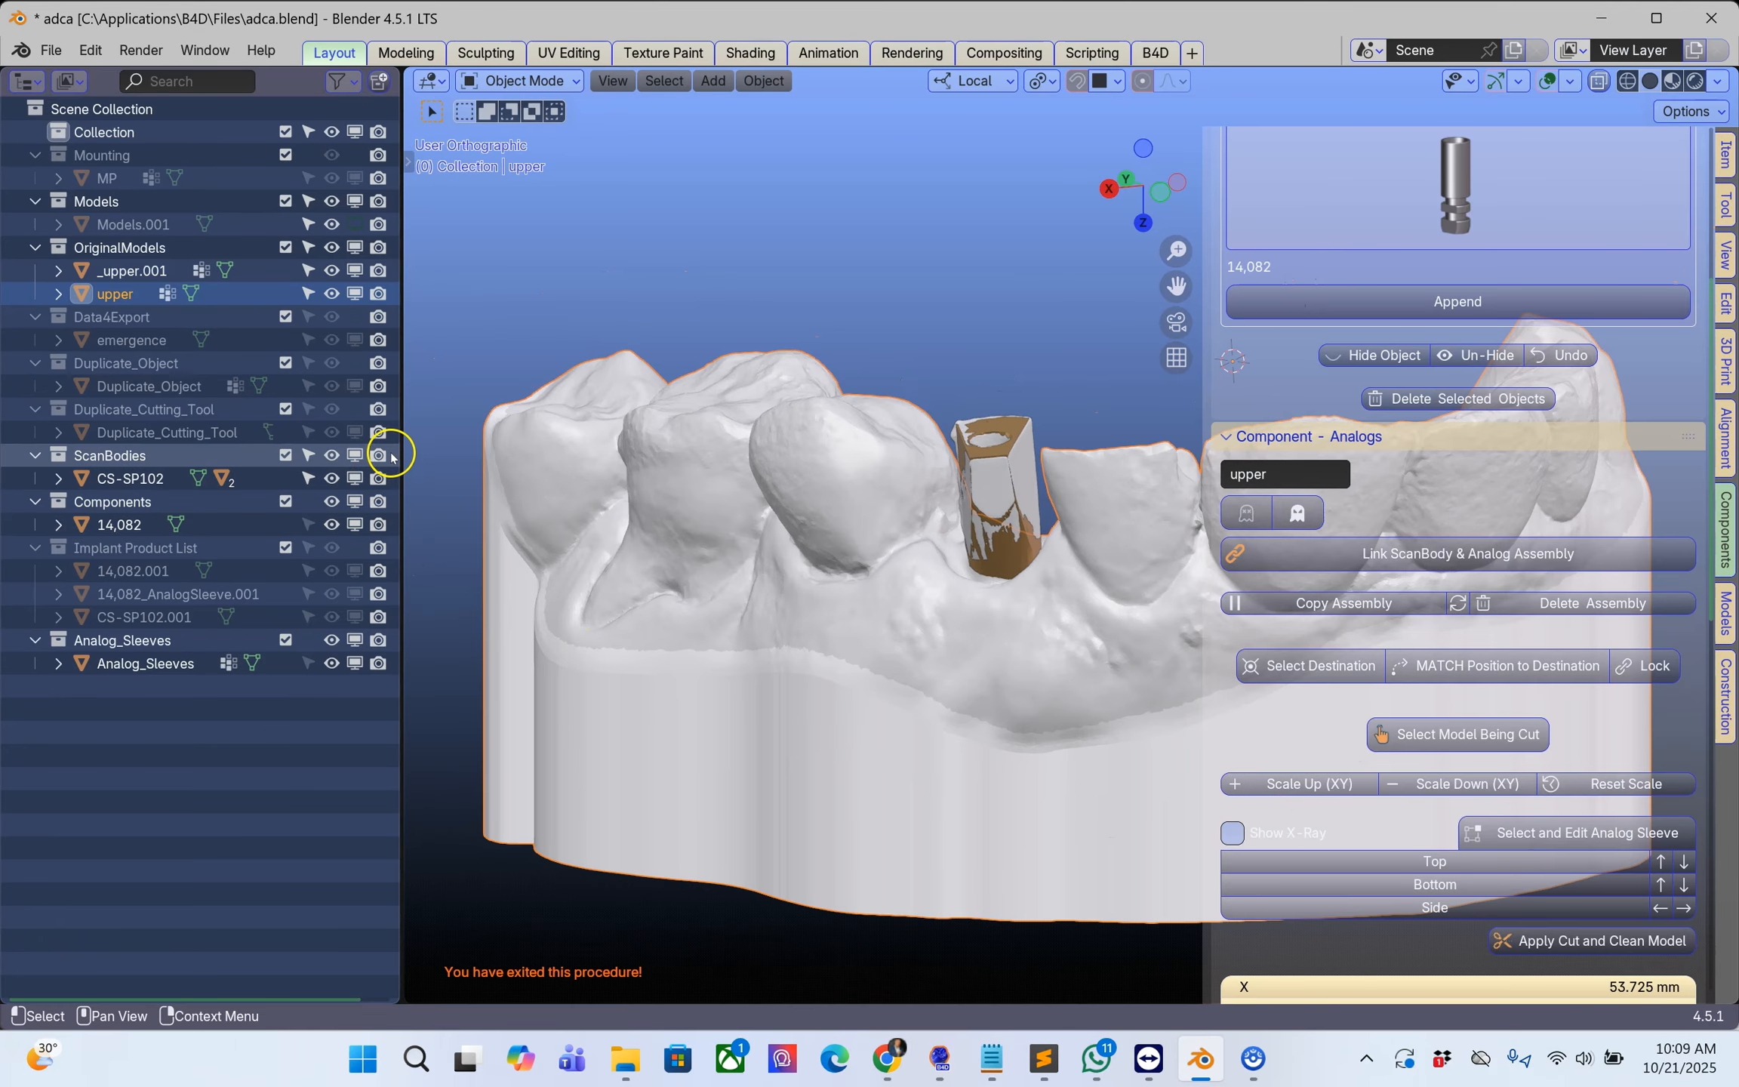
pyautogui.moveTo(400, 453); pyautogui.dragTo(329, 464)
pyautogui.moveTo(888, 687); pyautogui.dragTo(953, 614, button='middle')
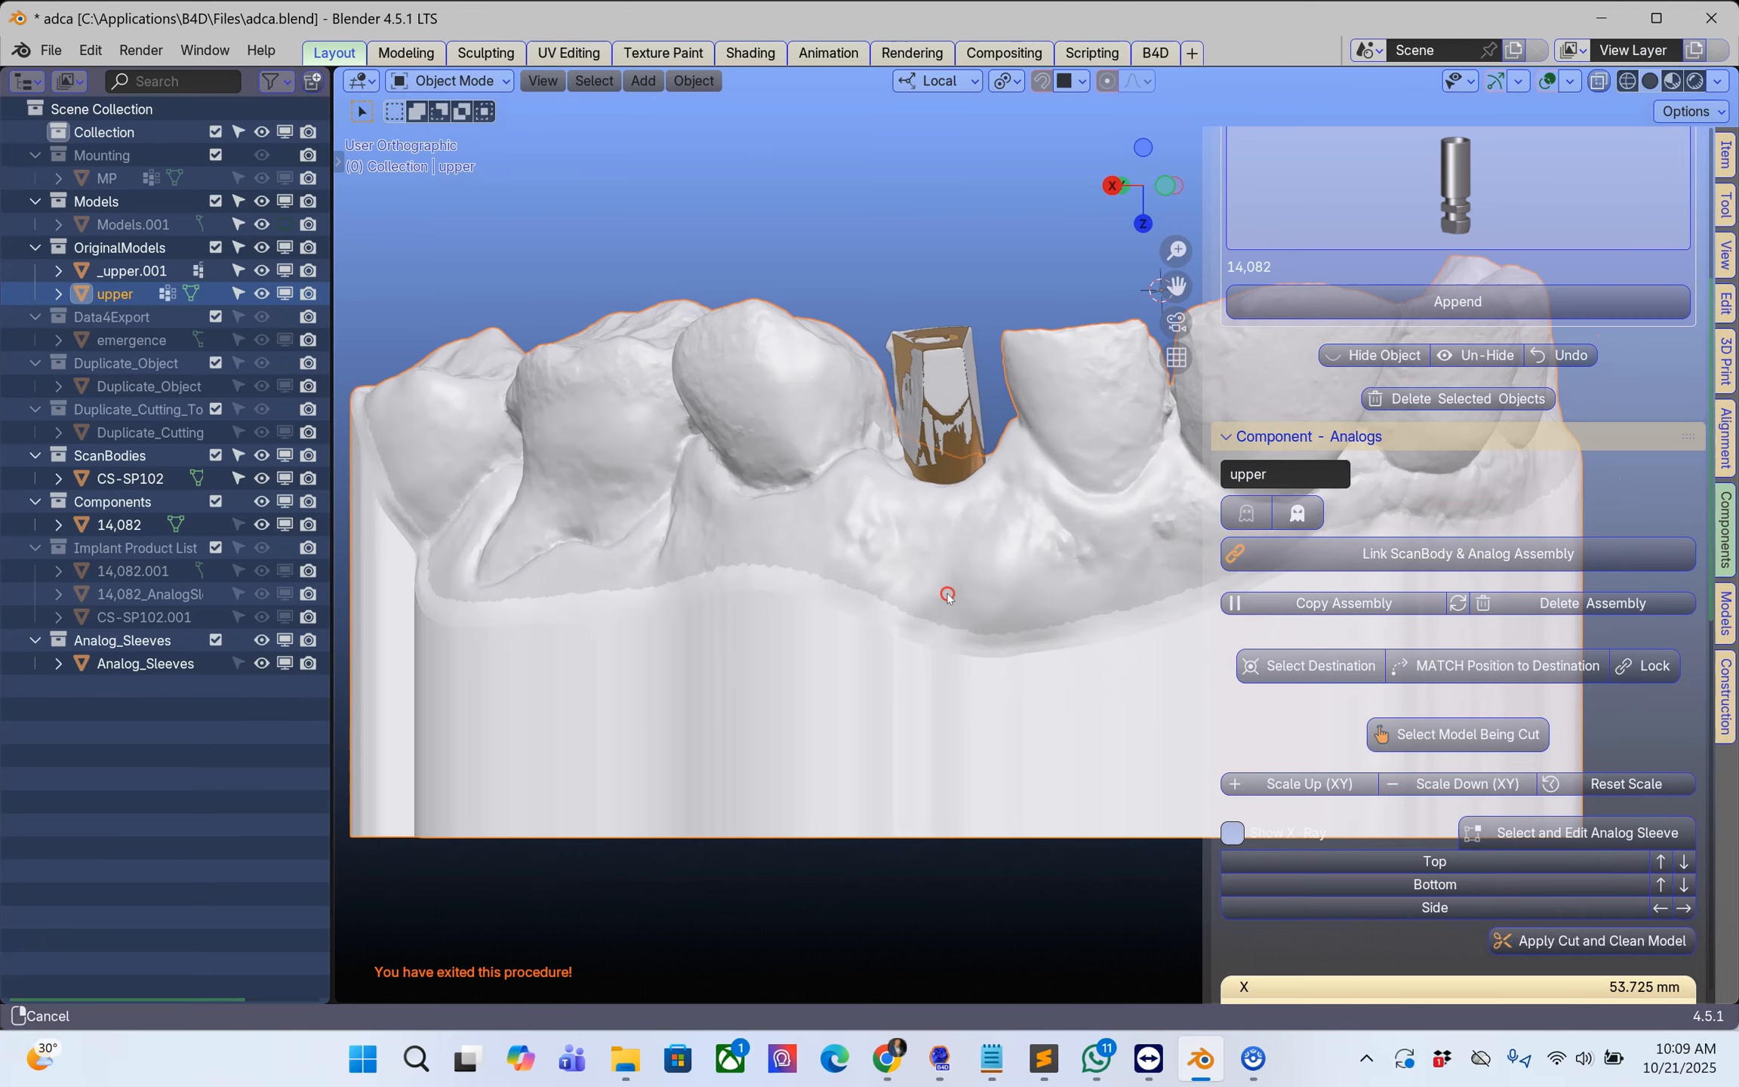
# Step: Turn on X-ray to examine the analog's position inside the upper model, and turn it off again
pyautogui.click(1599, 81)
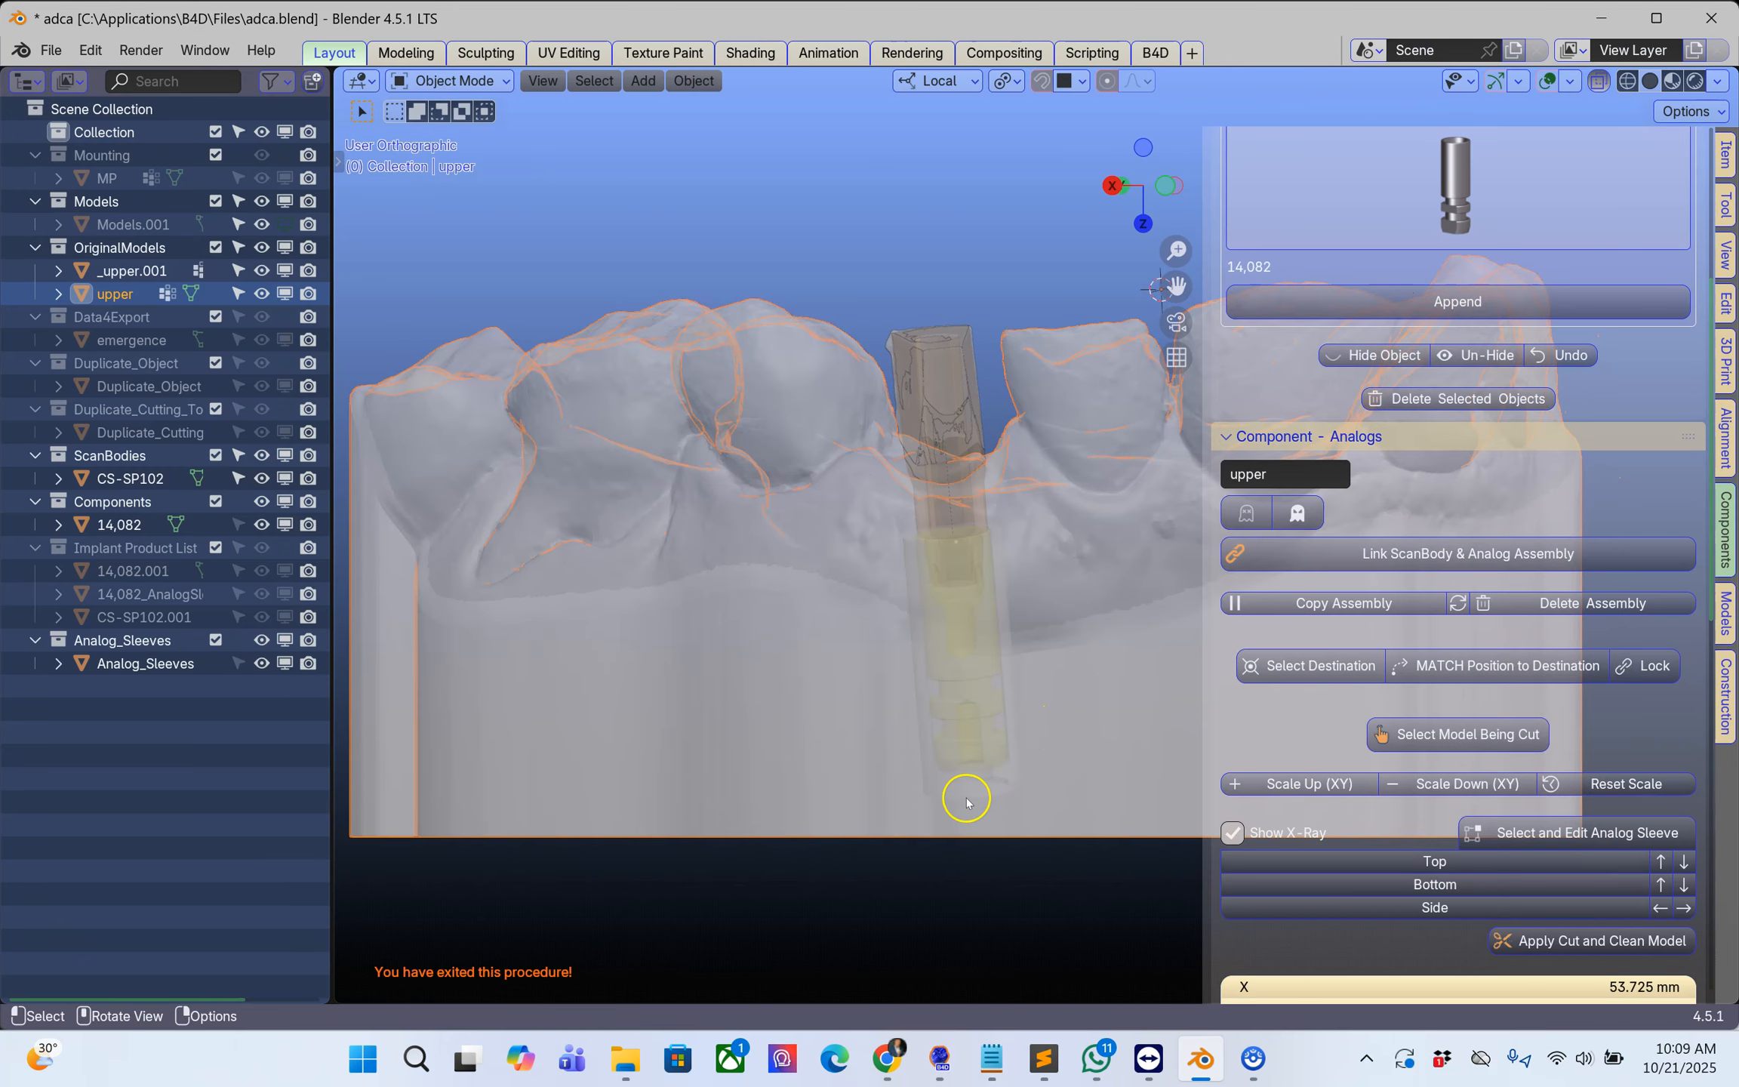
pyautogui.moveTo(966, 802); pyautogui.dragTo(976, 806, button='middle')
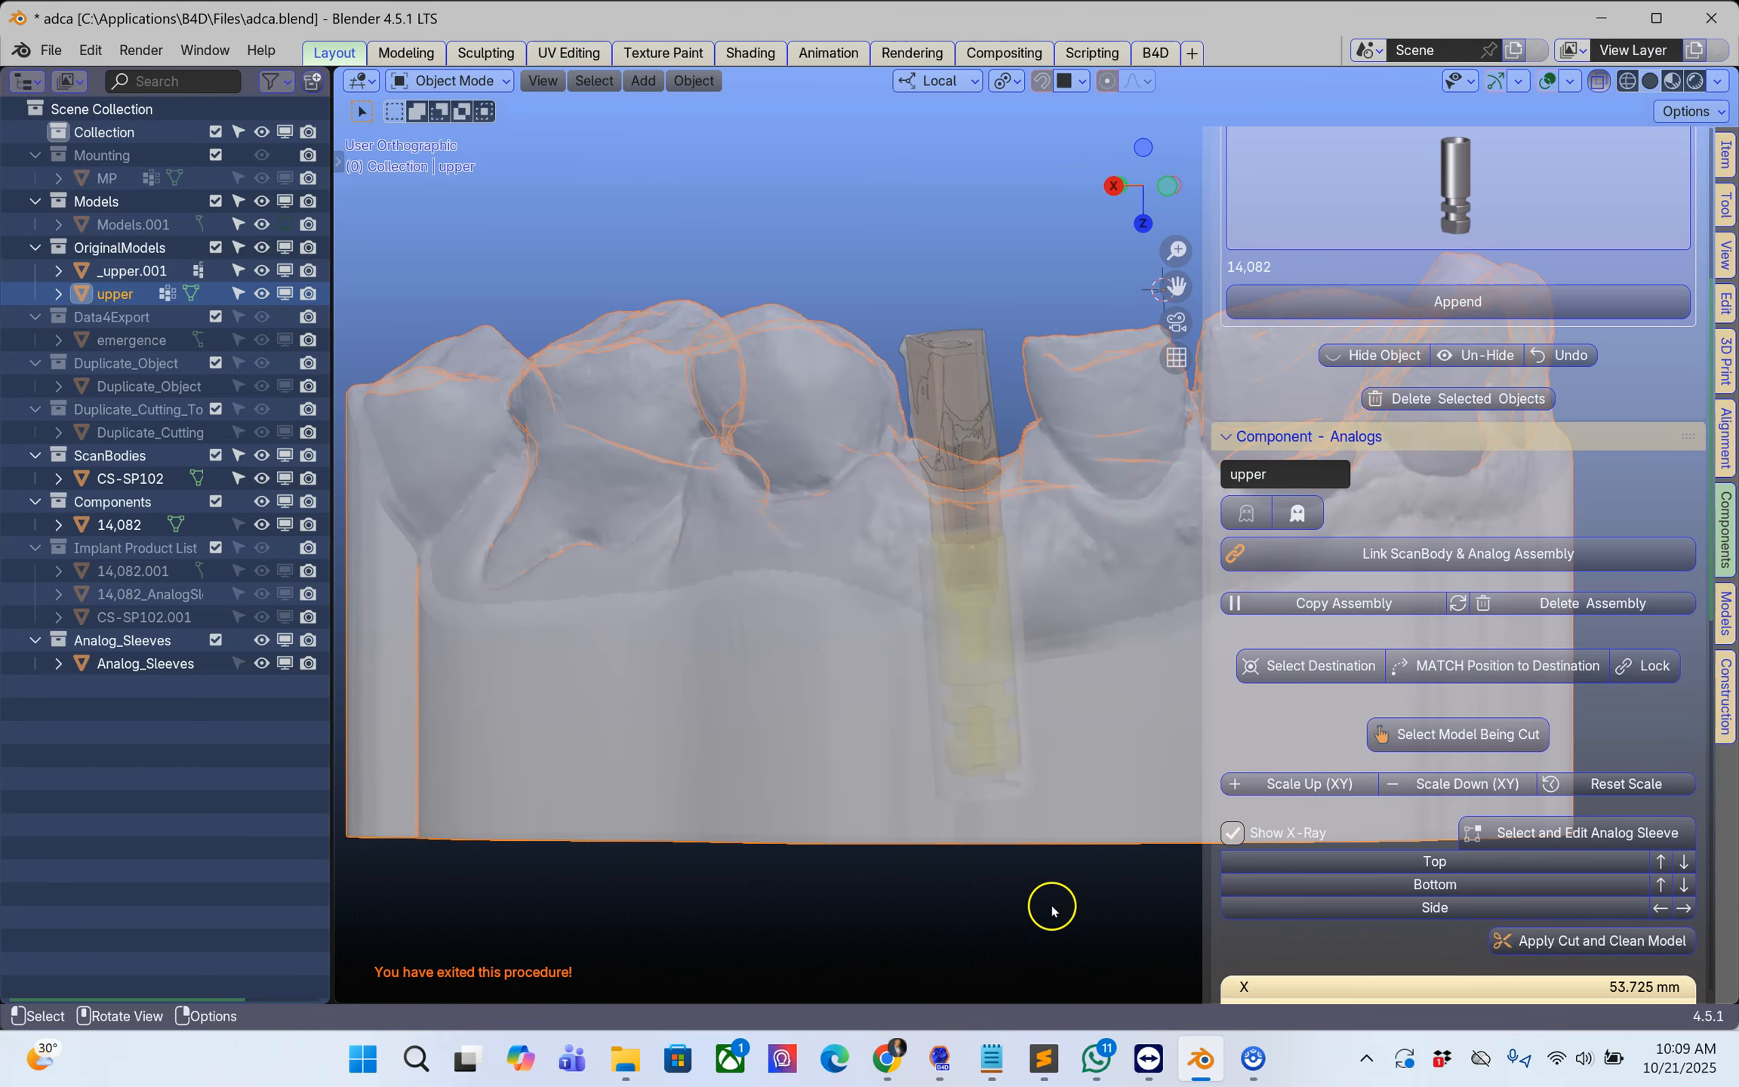
pyautogui.click(1599, 81)
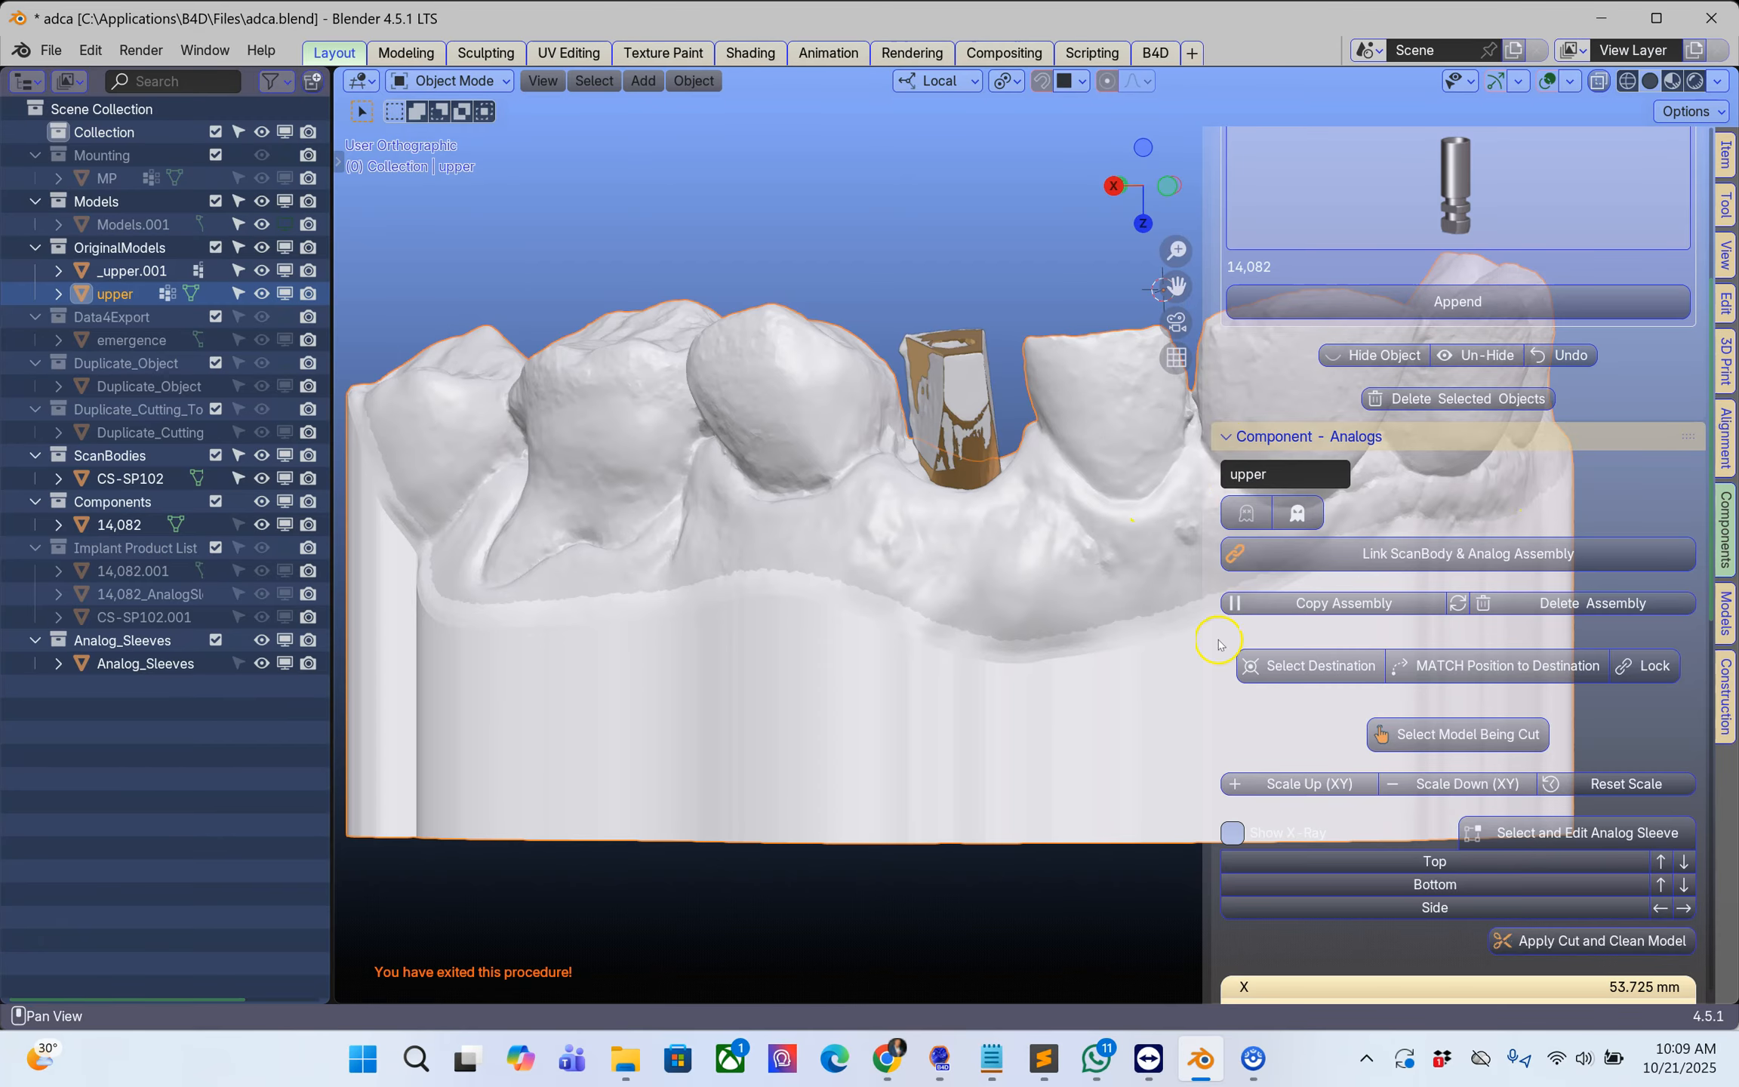
# Step: Designate the upper model as the model being cut and bring the analog sleeve into close view
pyautogui.scroll(-4, 1217, 644)
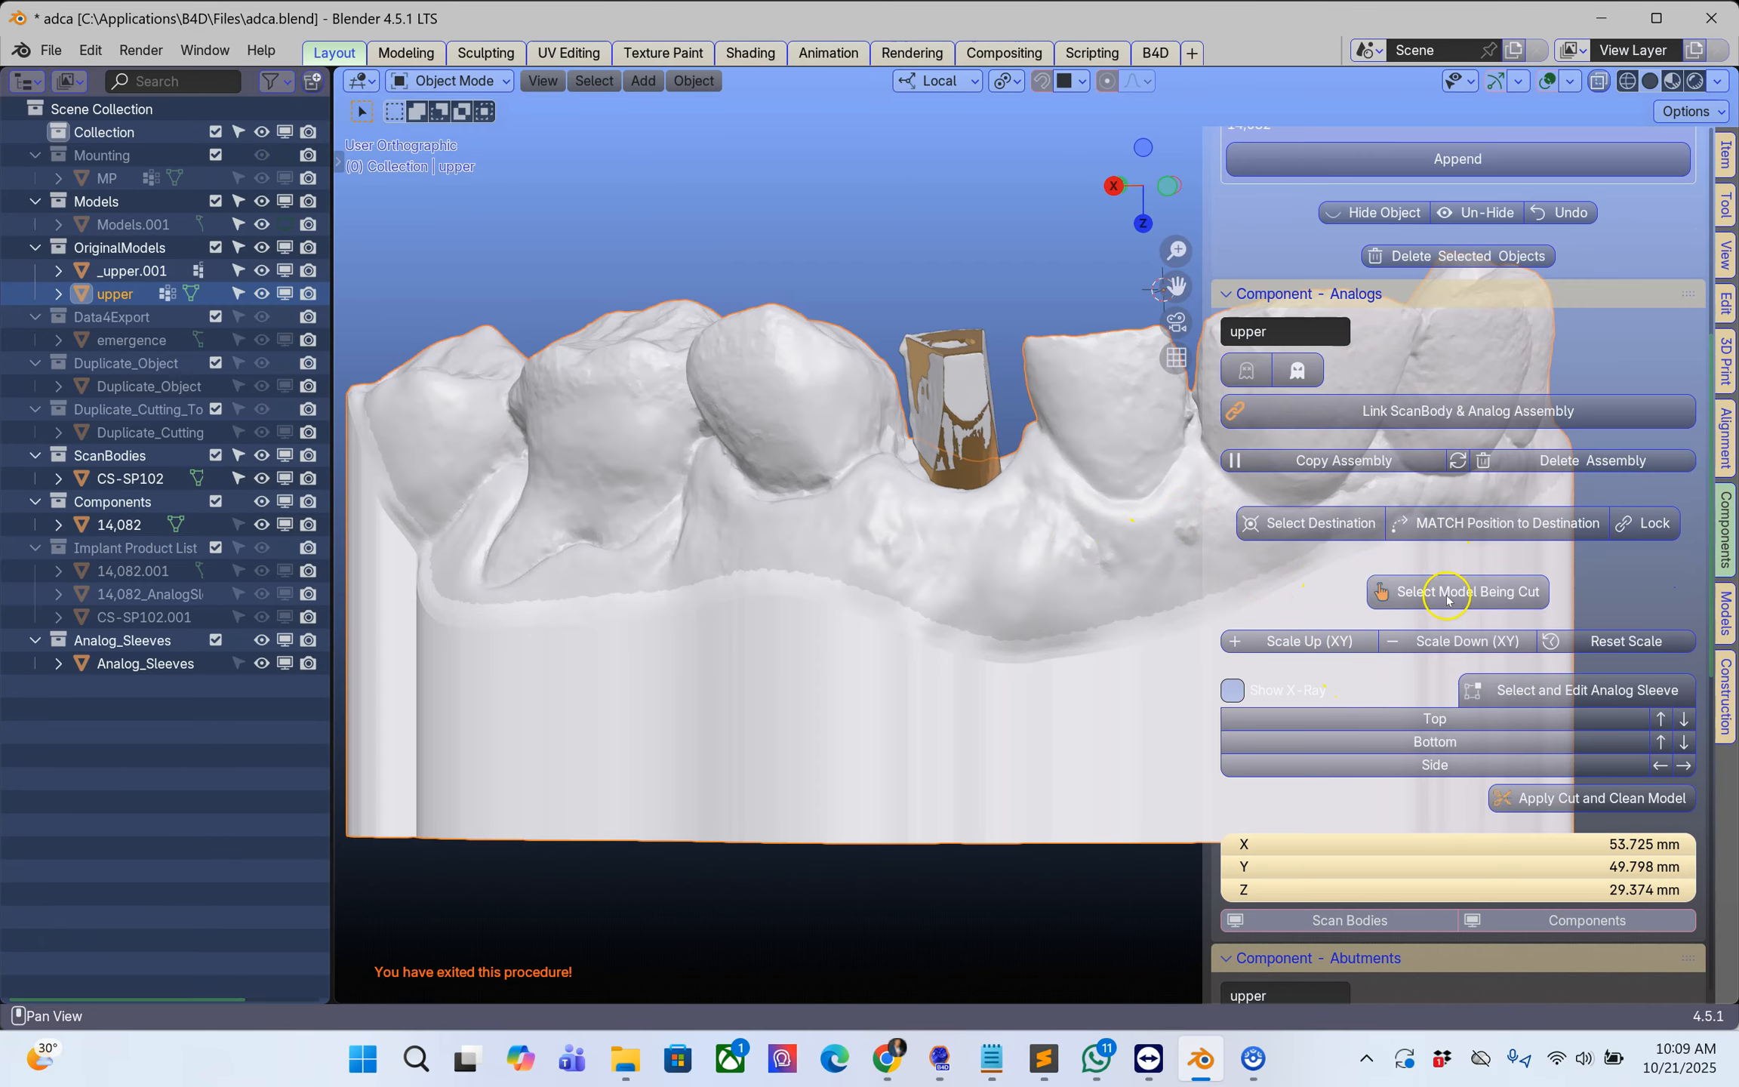
pyautogui.click(1472, 593)
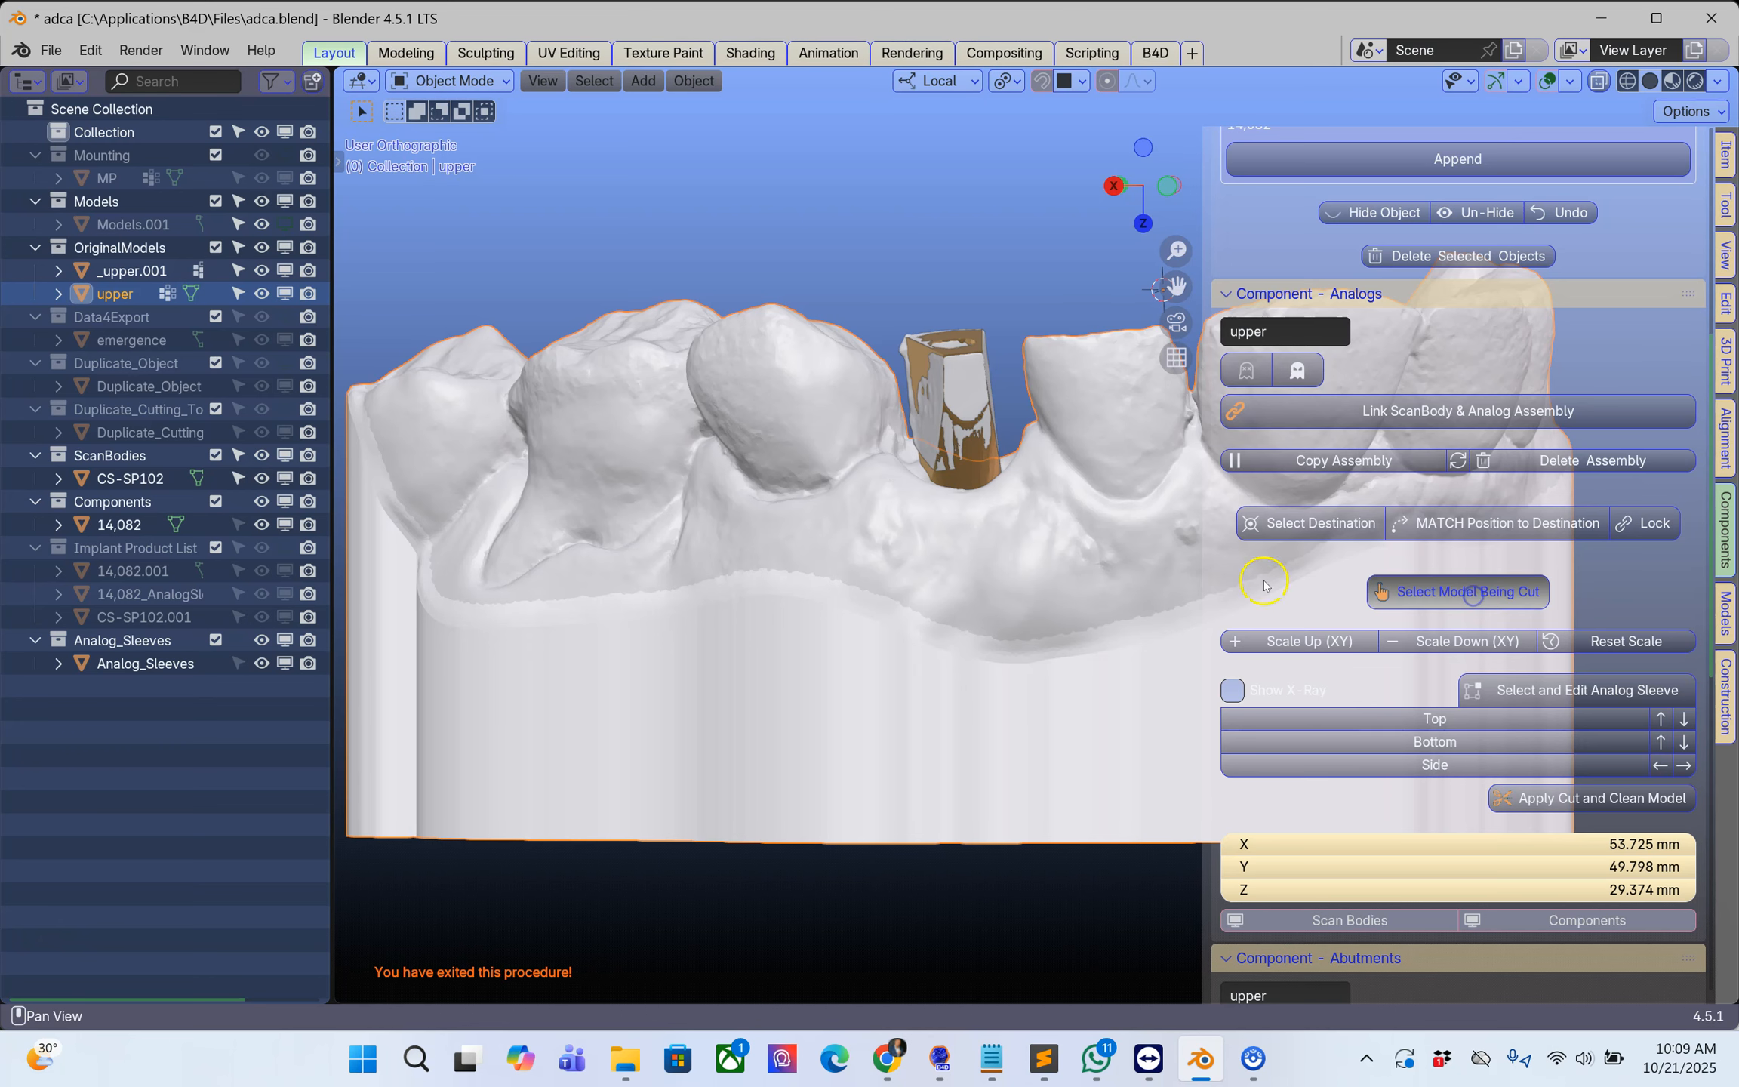
pyautogui.scroll(3, 1040, 580)
pyautogui.keyDown('shift'); pyautogui.moveTo(1040, 580); pyautogui.dragTo(990, 415, button='middle'); pyautogui.keyUp('shift')
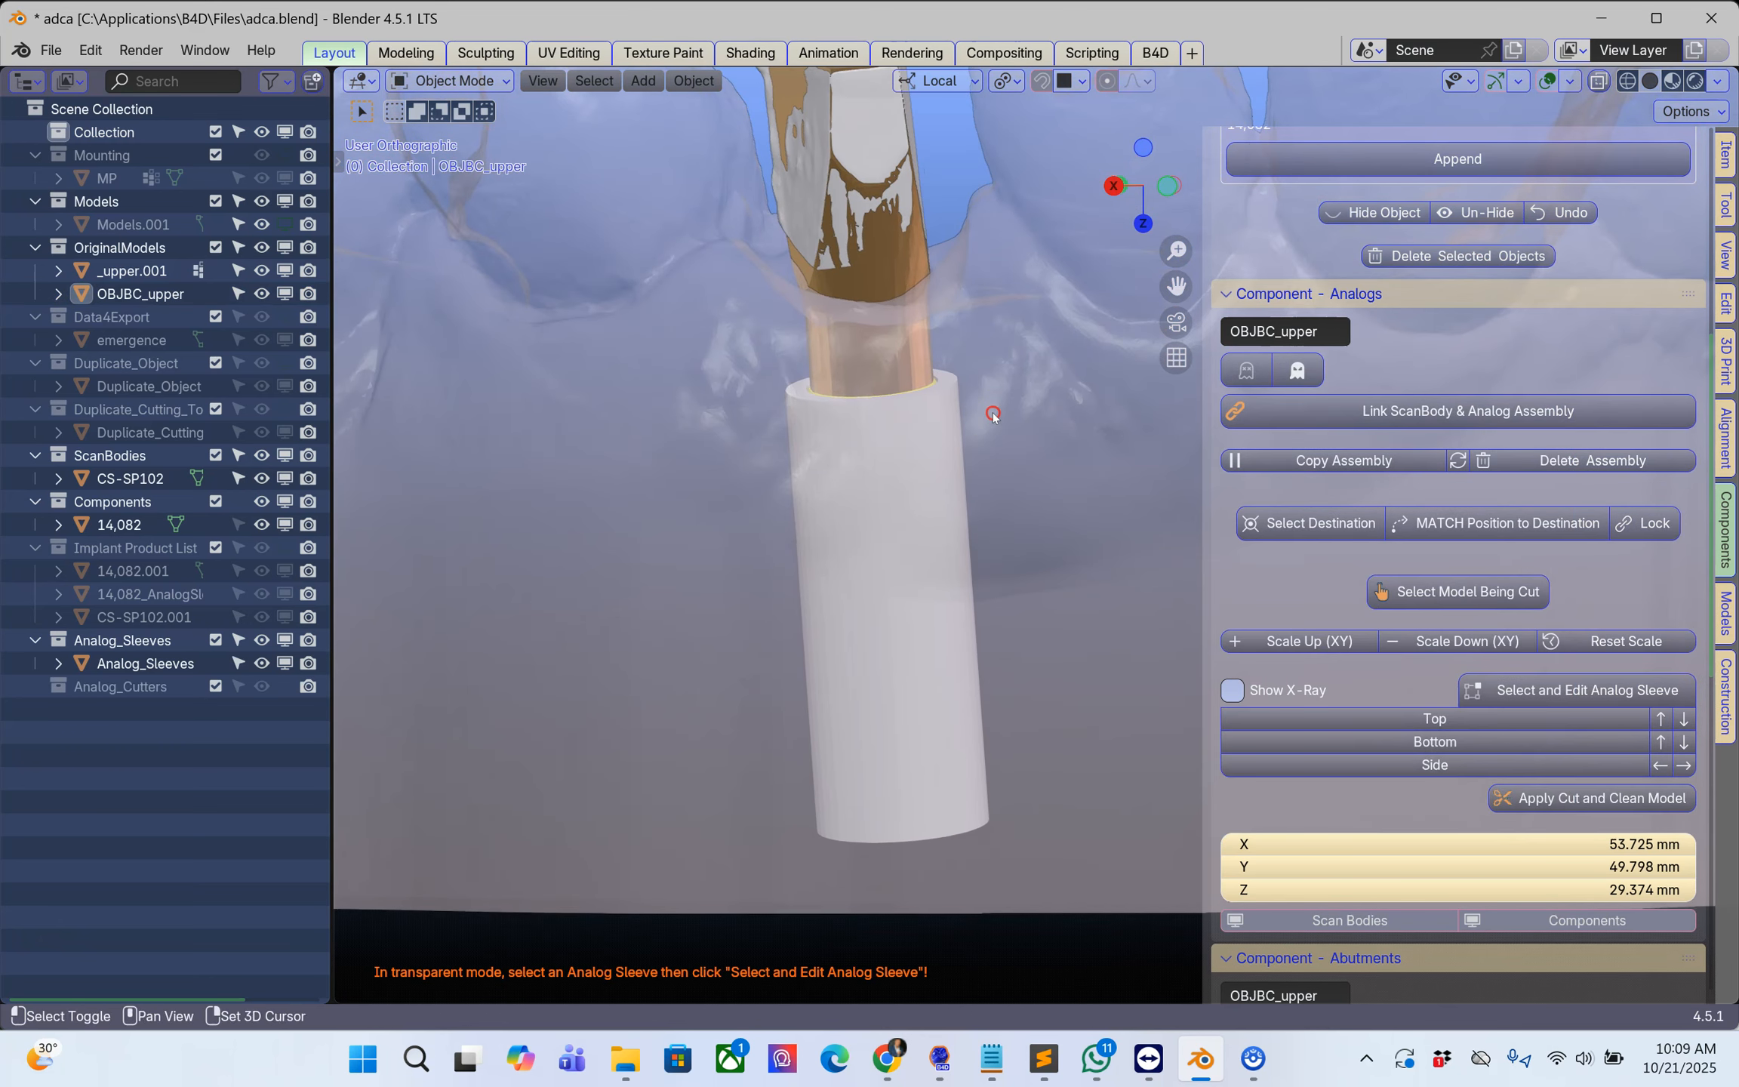
# Step: Select the analog sleeve around the 14,082 analog and put it into editing as the hole cutter
pyautogui.click(928, 474)
pyautogui.click(928, 474)
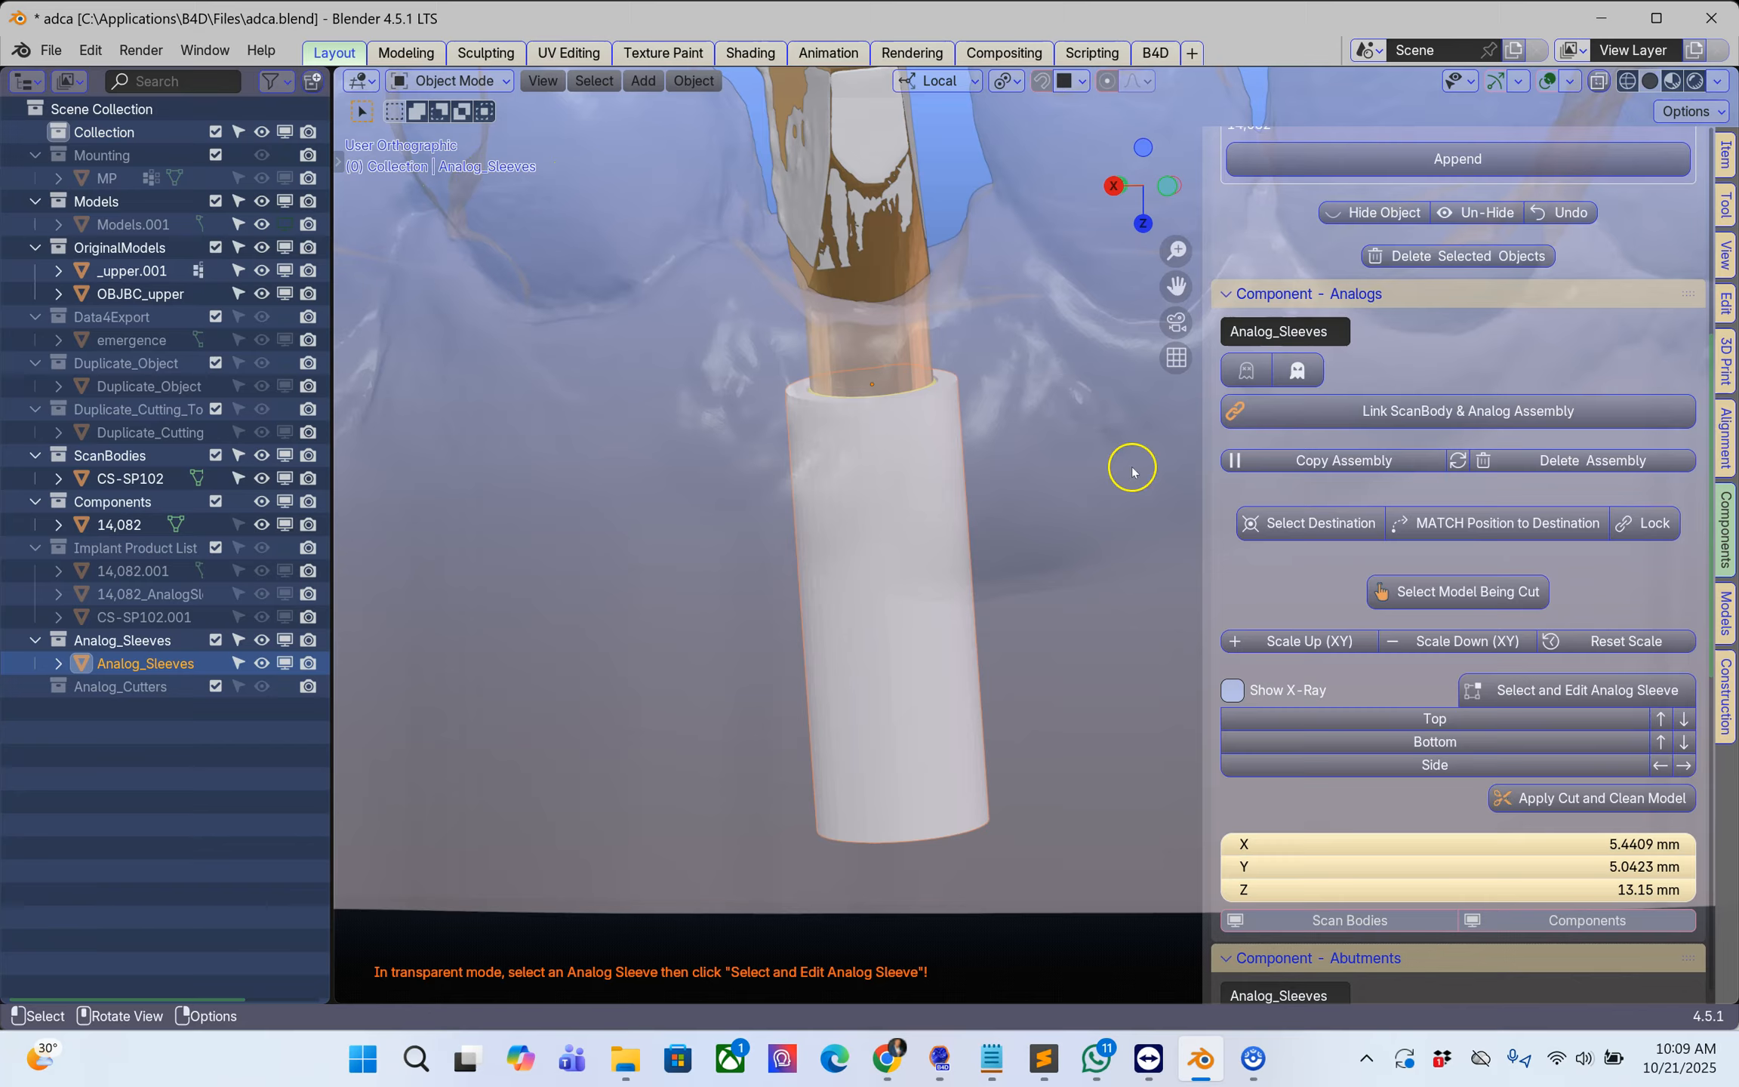
pyautogui.scroll(-4, 1652, 651)
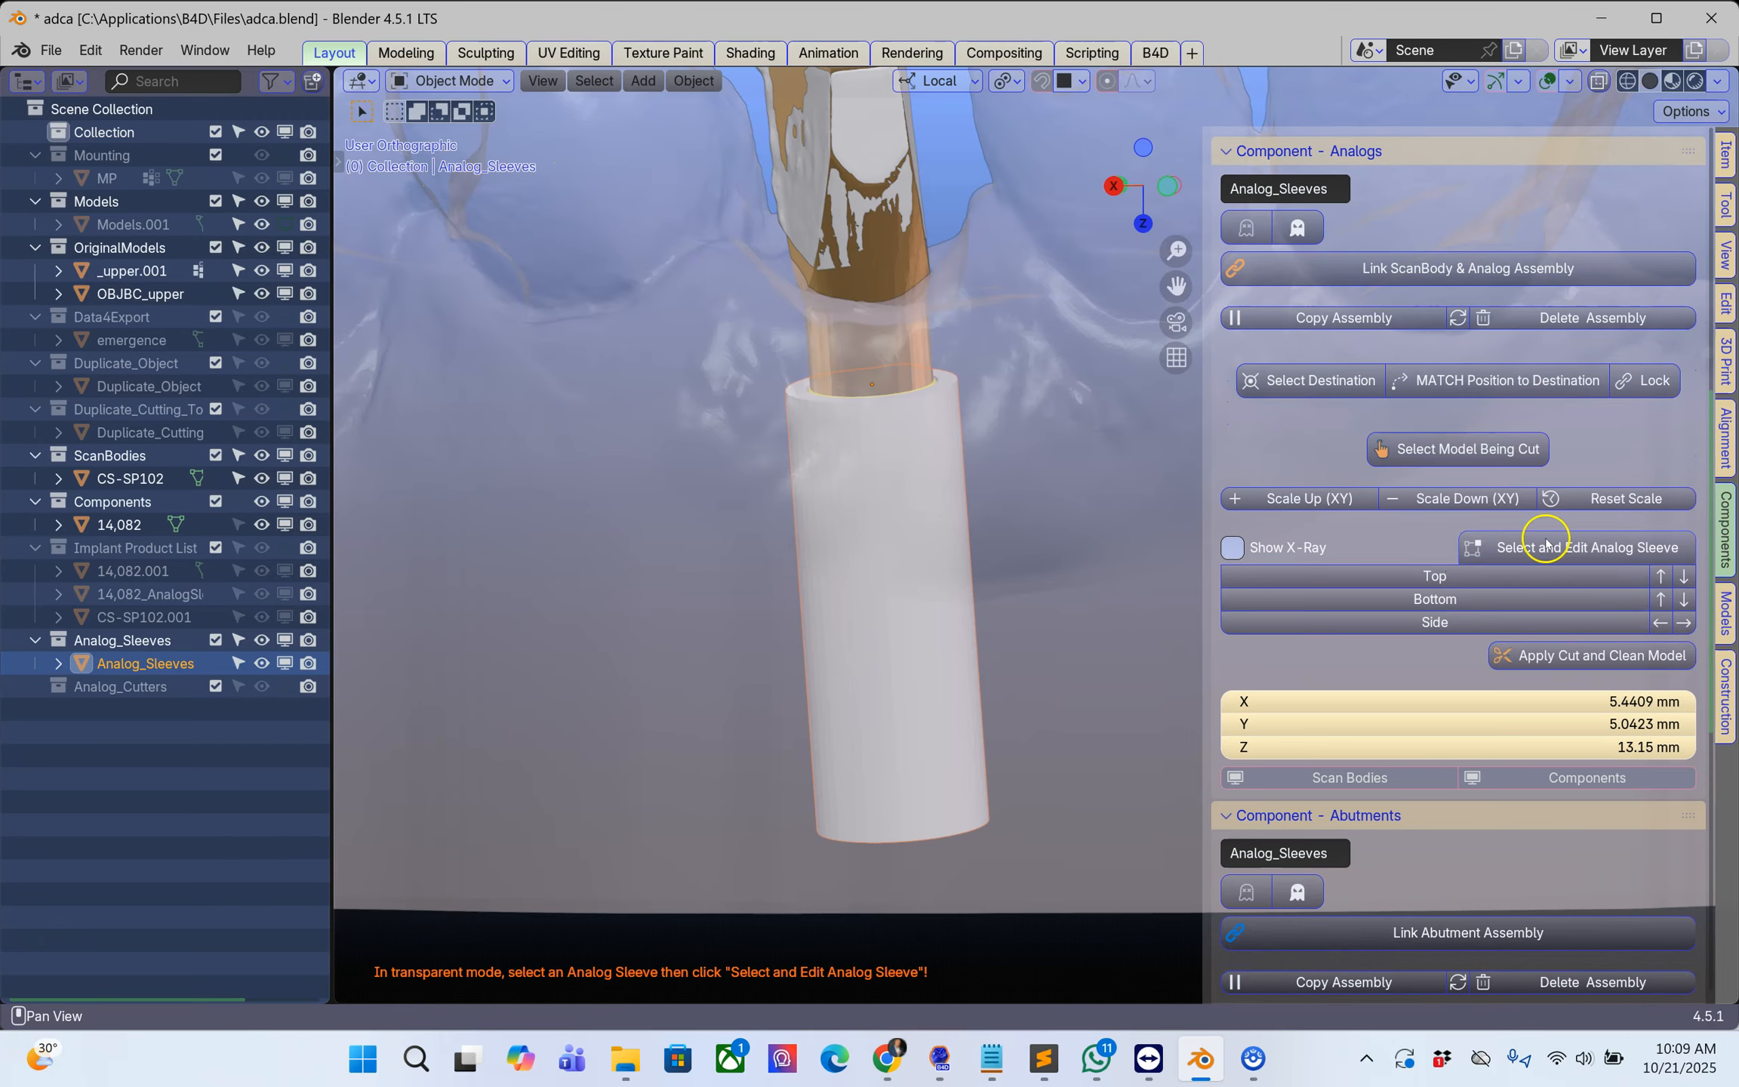
pyautogui.click(1547, 549)
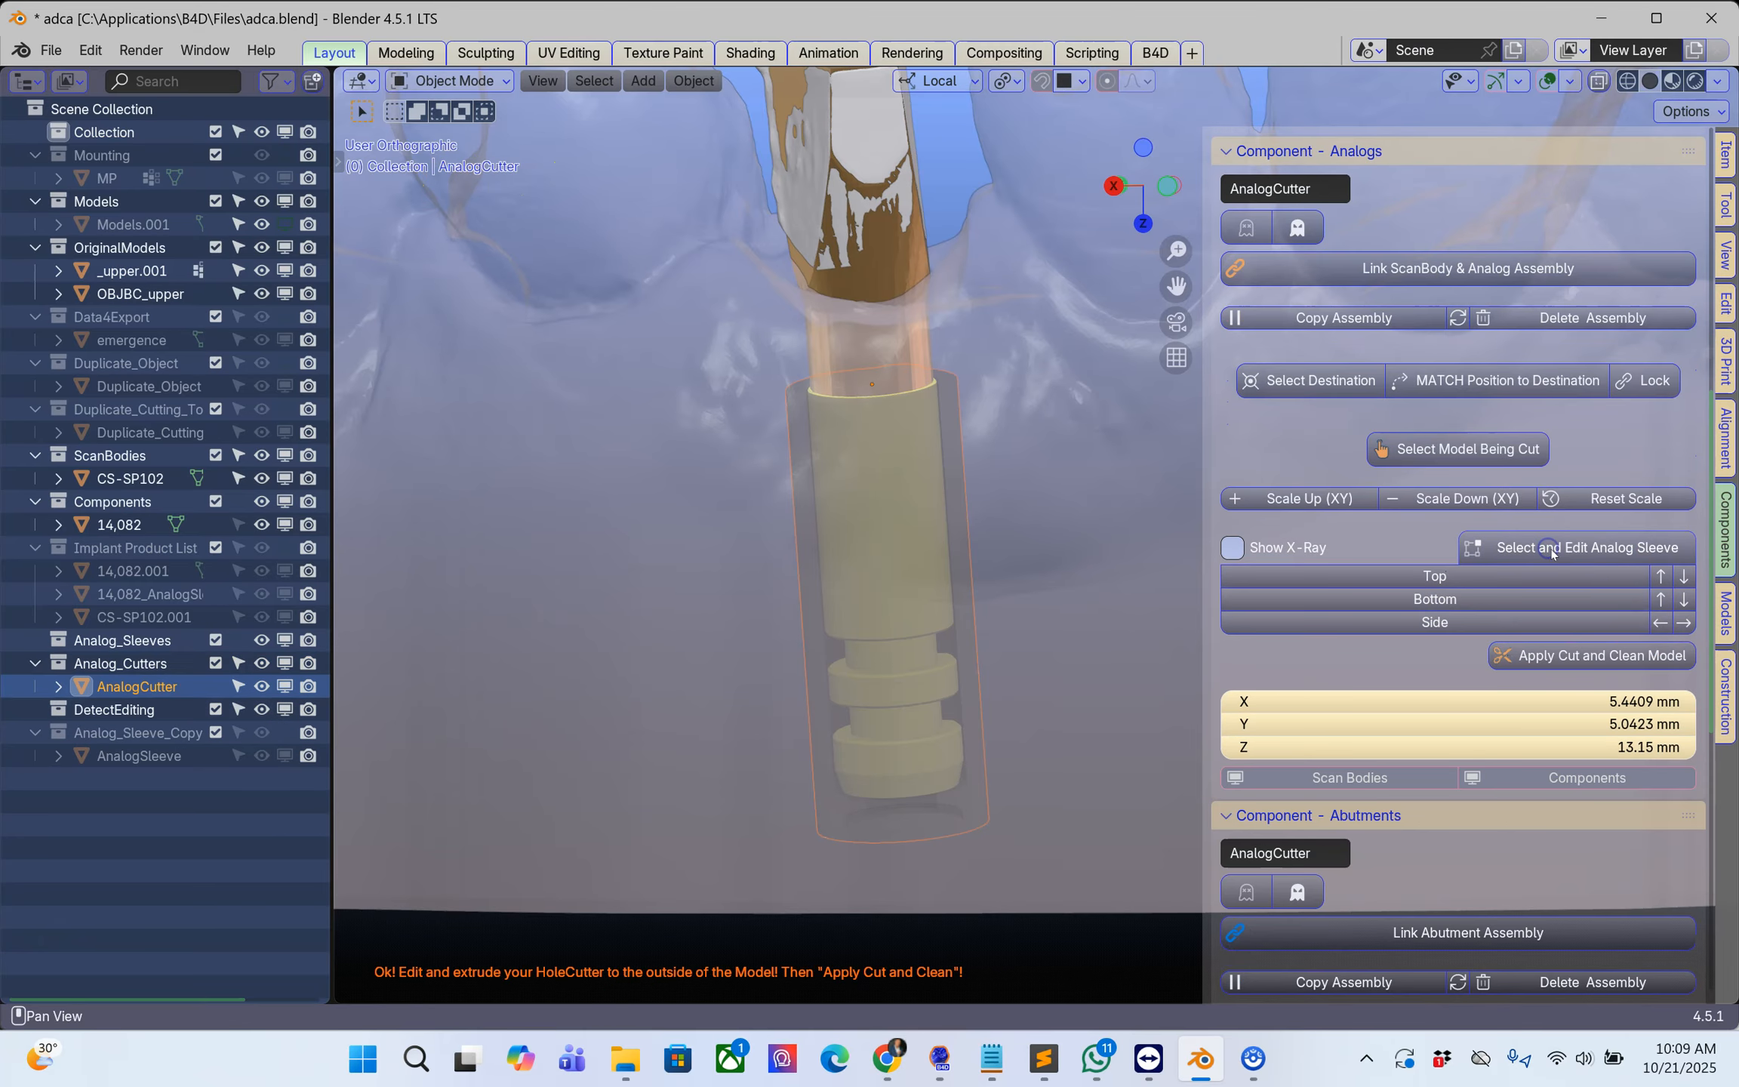
# Step: Extend the analog cutter's upper end out past the gum around the scan body and its lower end through the model base
pyautogui.click(1660, 575)
pyautogui.click(1660, 576)
pyautogui.click(1660, 576)
pyautogui.click(1660, 576)
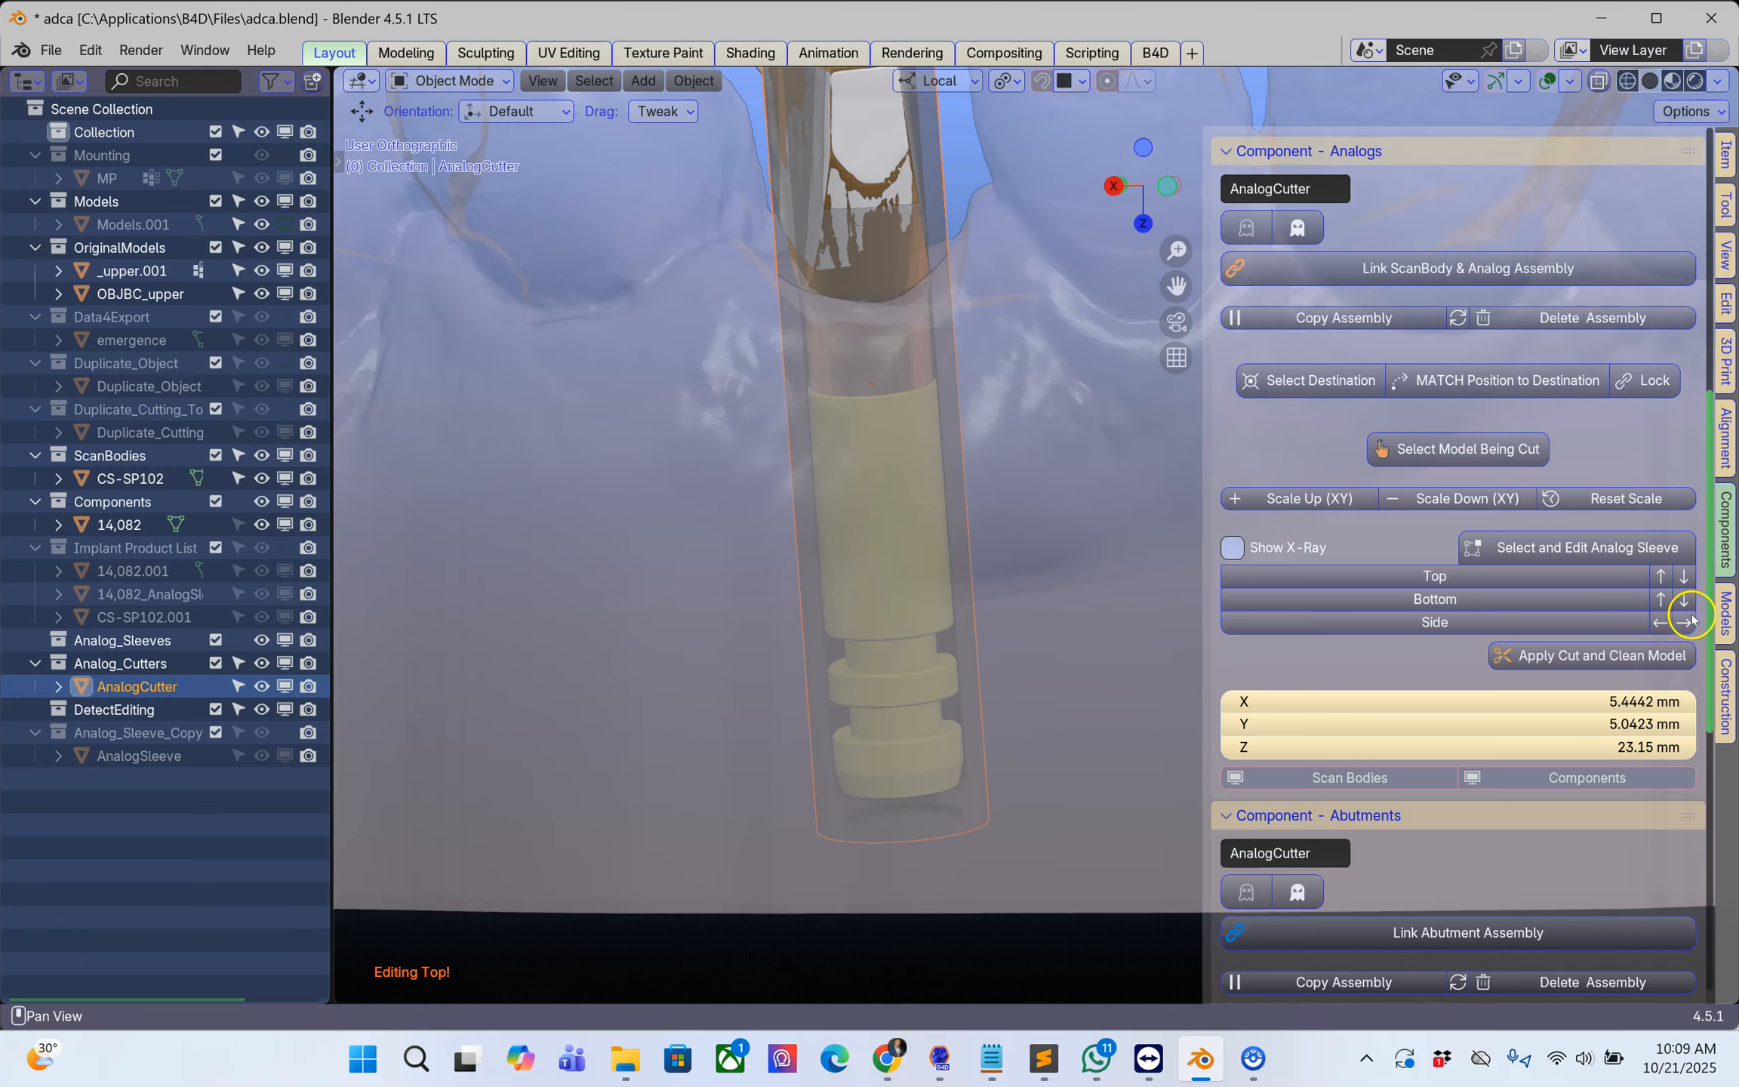
pyautogui.click(1683, 600)
pyautogui.click(1682, 600)
pyautogui.click(1682, 600)
pyautogui.click(1683, 600)
pyautogui.moveTo(909, 553)
pyautogui.mouseDown(button='middle')
pyautogui.moveTo(932, 590)
pyautogui.moveTo(924, 532)
pyautogui.mouseUp(button='middle')
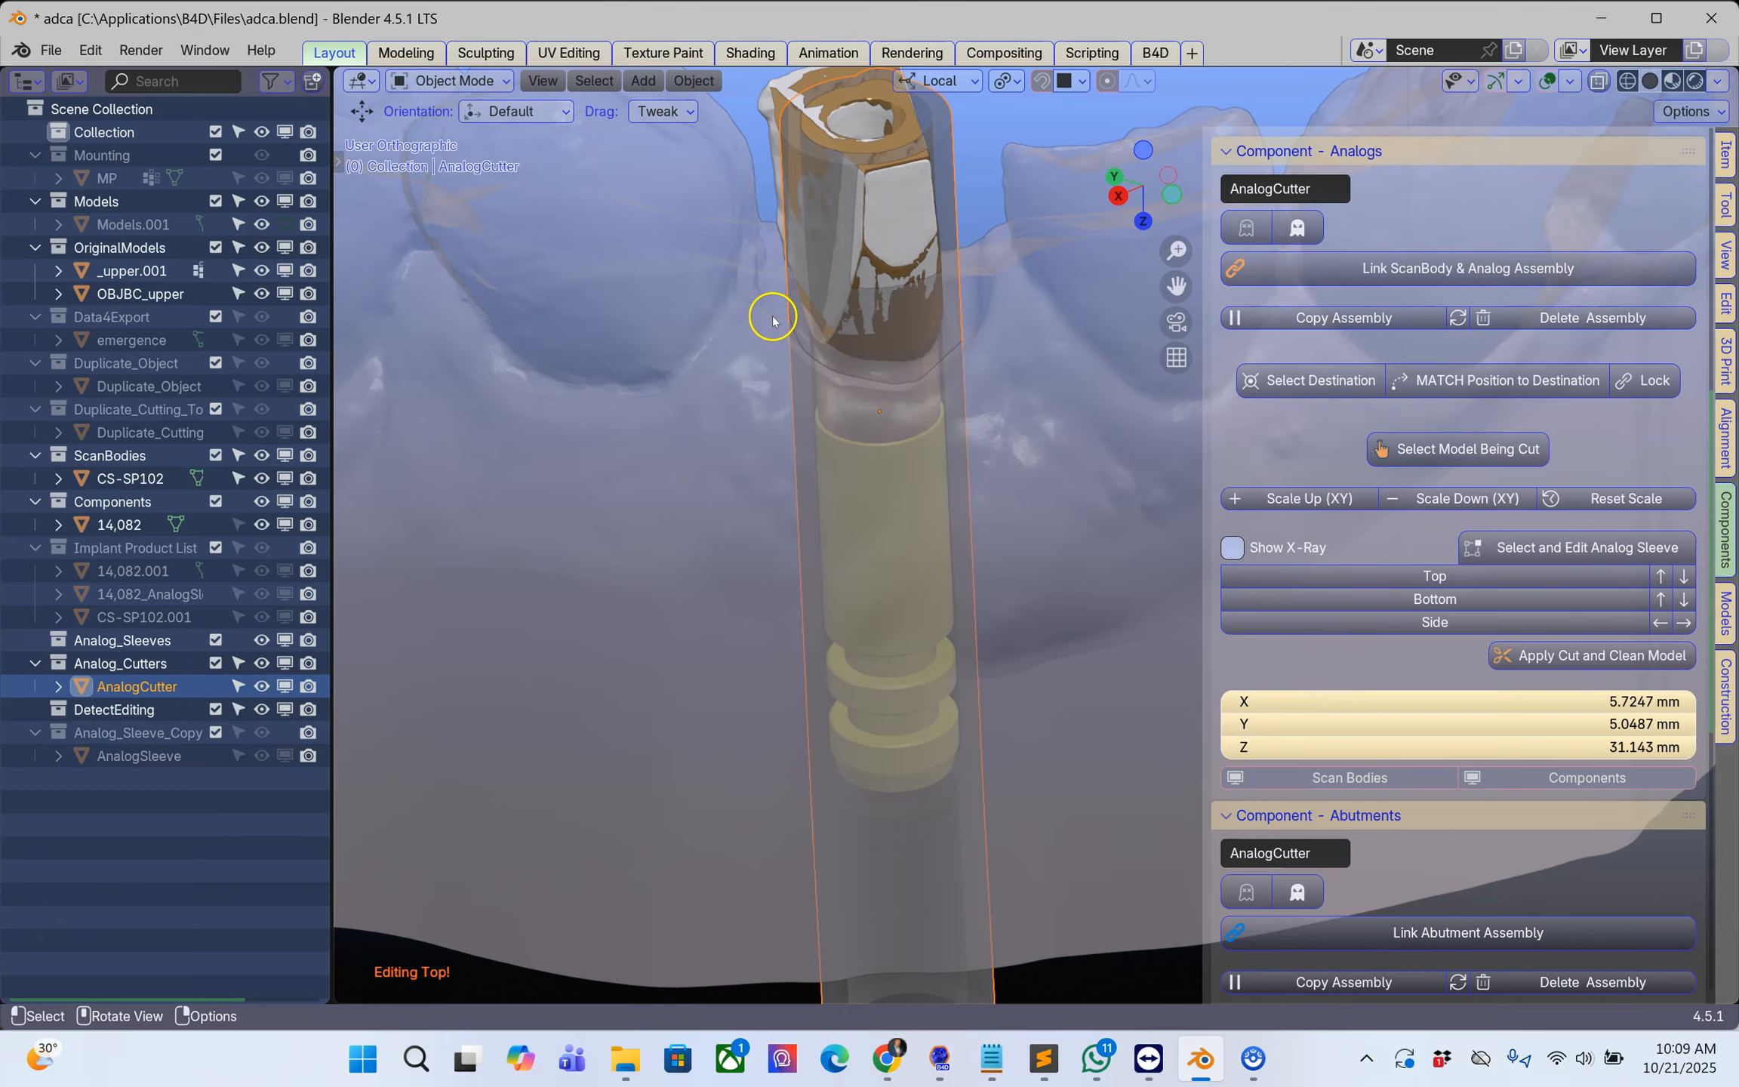
pyautogui.scroll(-2, 920, 372)
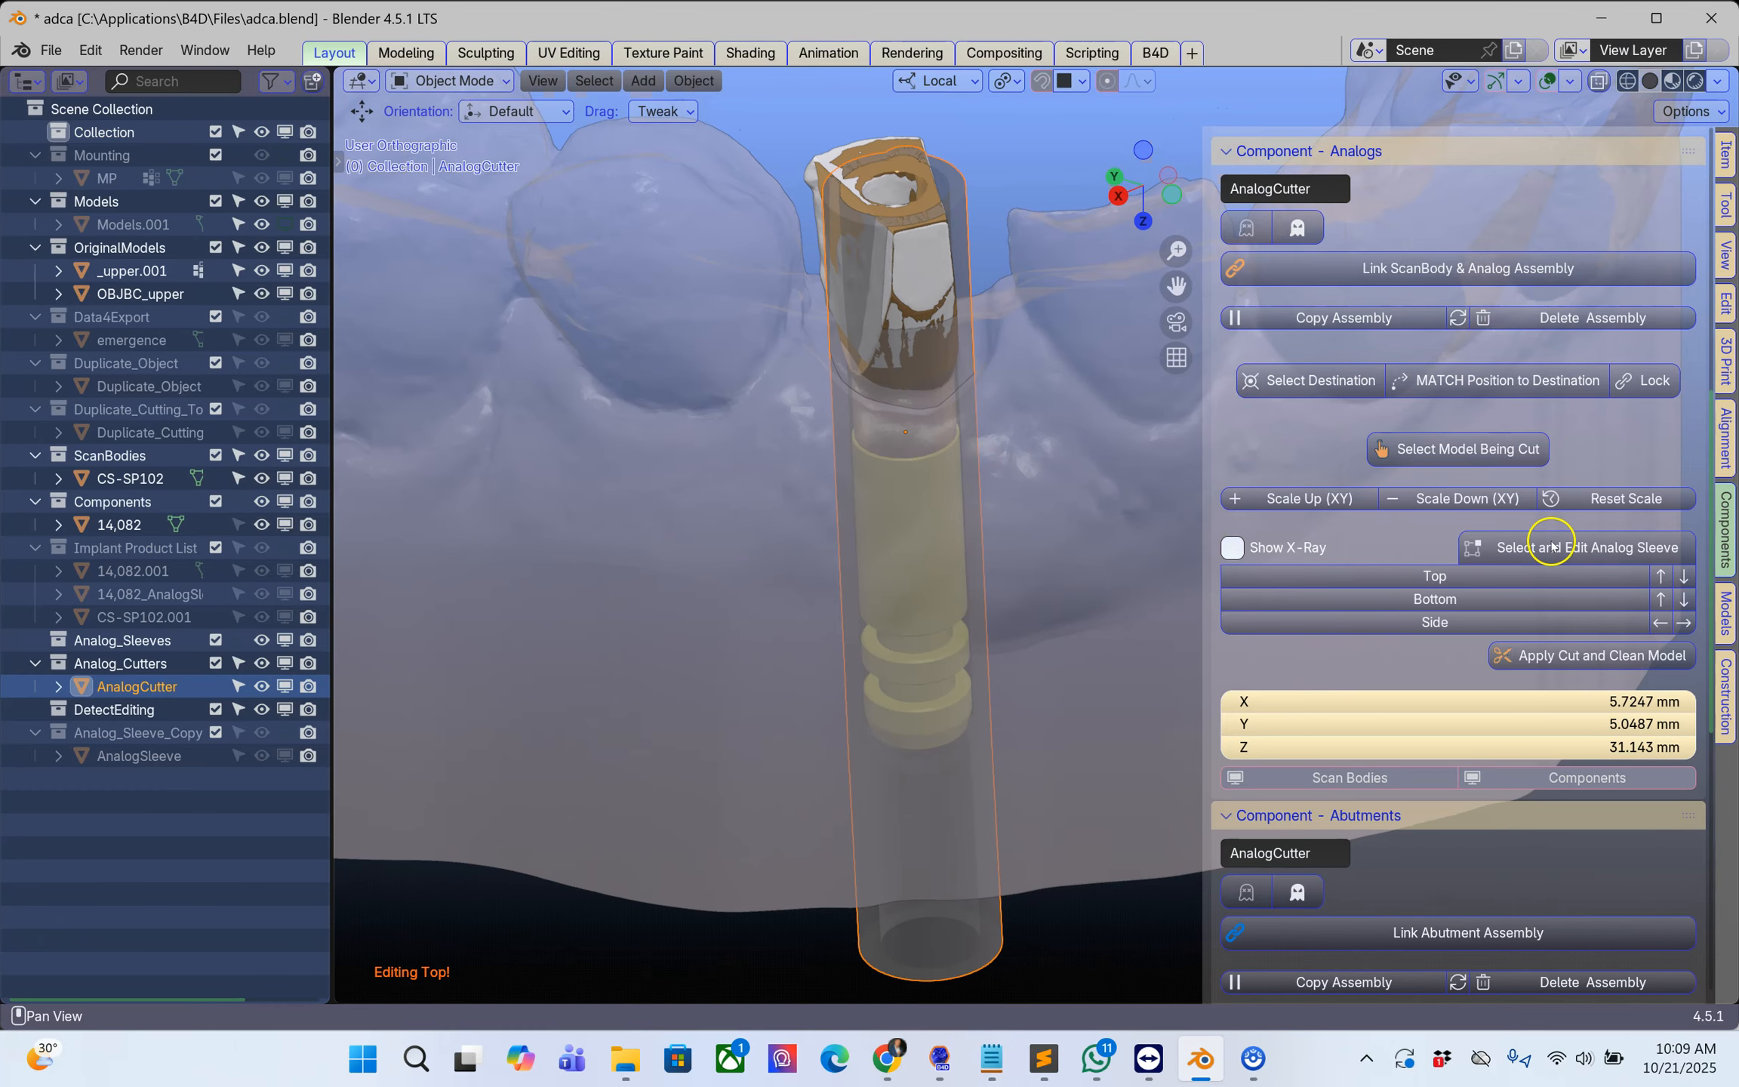
# Step: Apply the cut and clean the upper model, and hide the upper.001 scan piece
pyautogui.click(1580, 657)
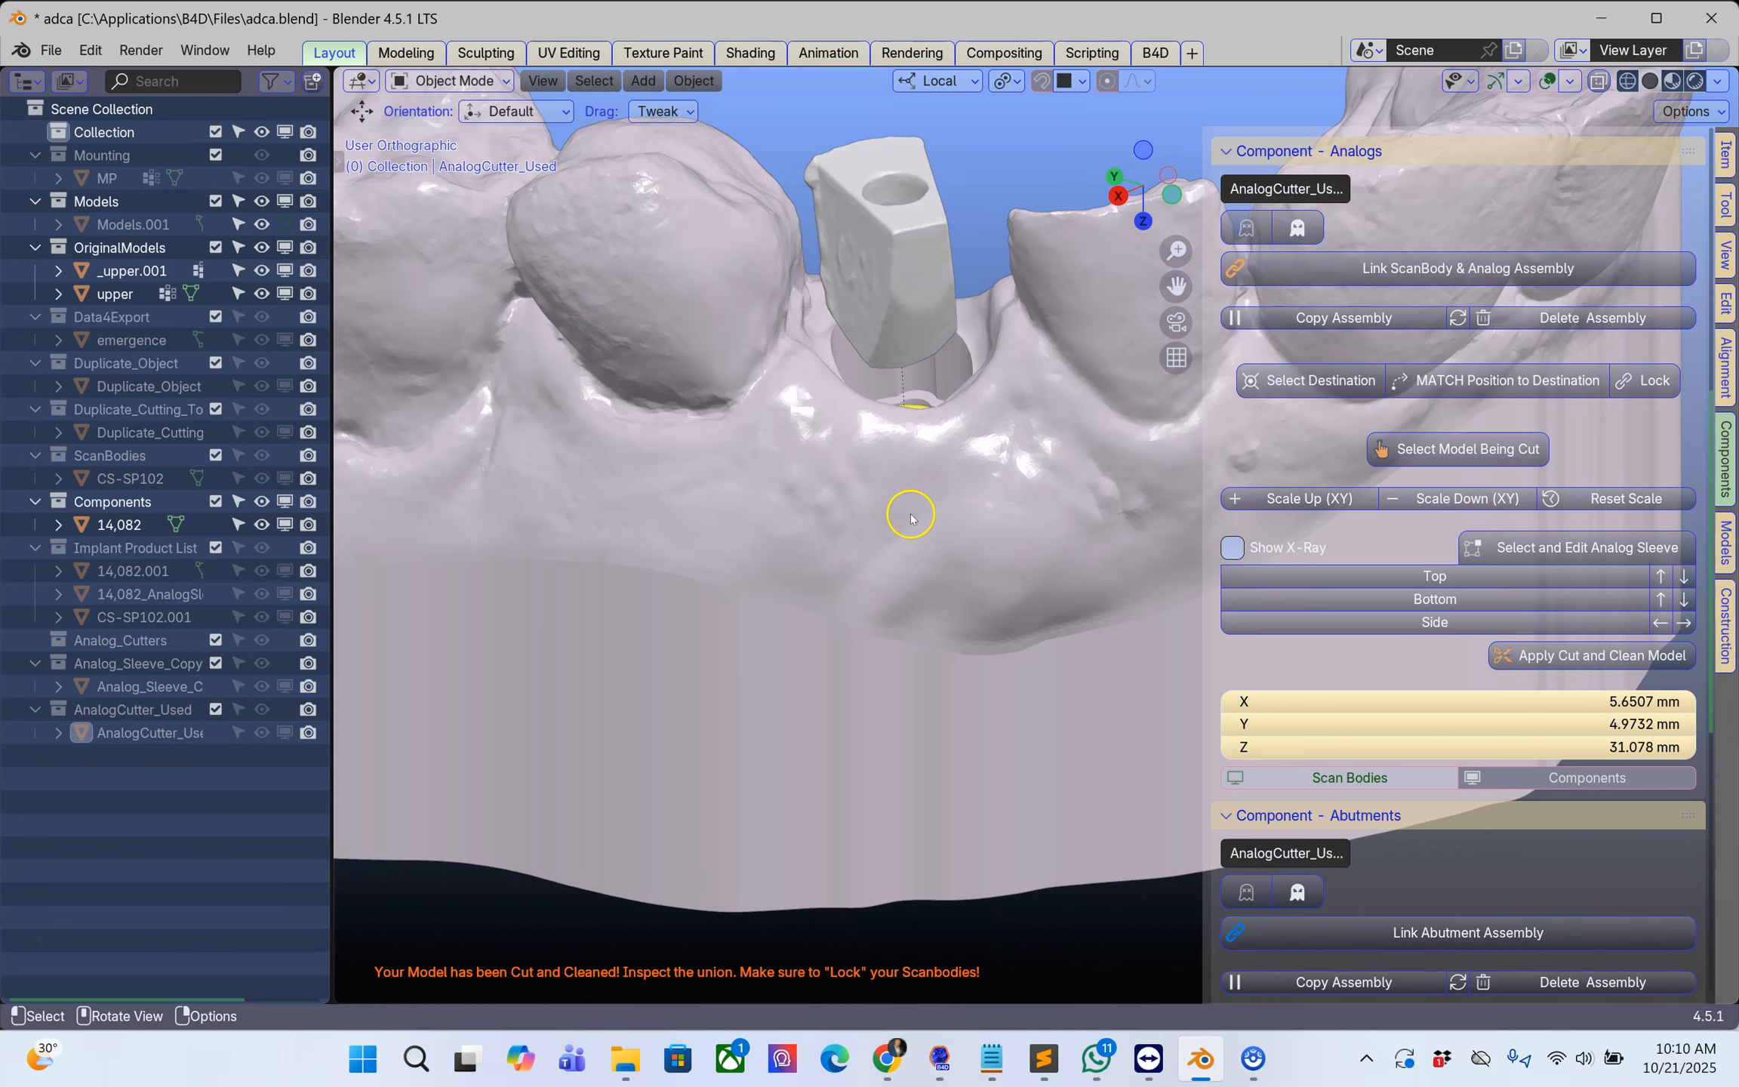
pyautogui.moveTo(908, 513); pyautogui.dragTo(913, 556, button='middle')
pyautogui.click(898, 277)
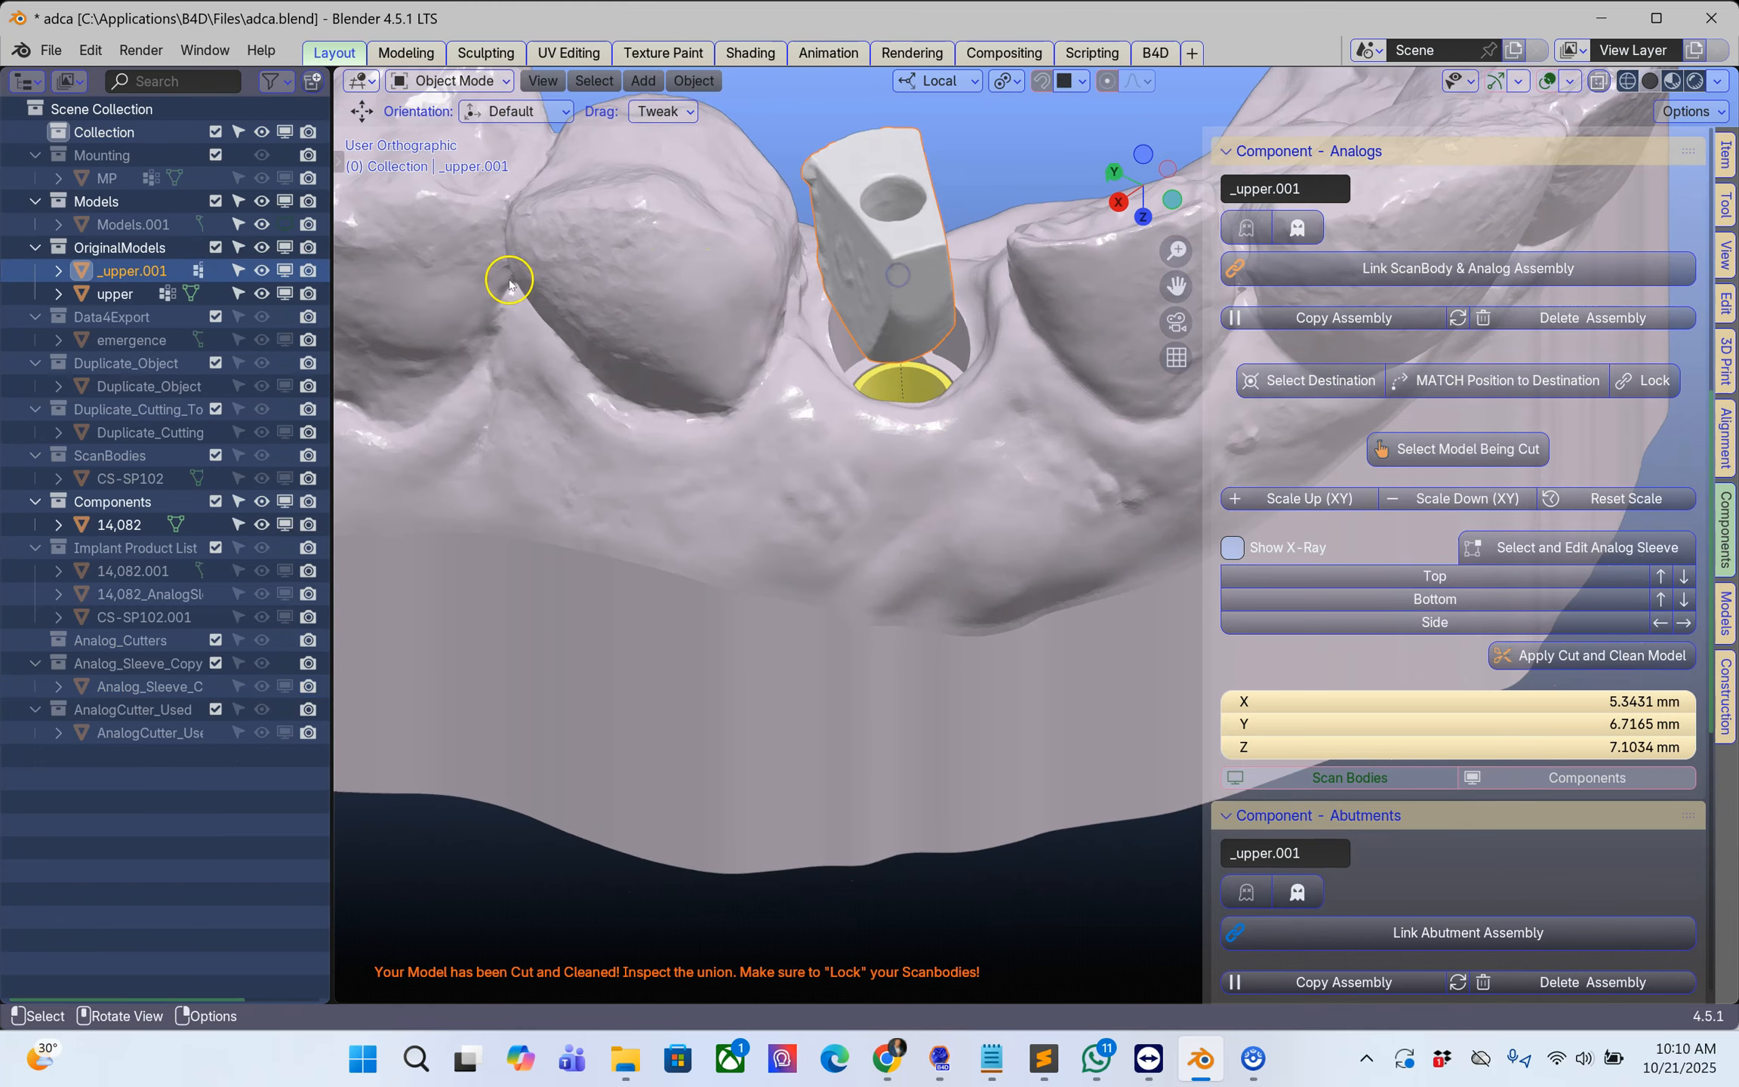
pyautogui.keyDown('shift'); pyautogui.moveTo(878, 260); pyautogui.dragTo(892, 351, button='middle'); pyautogui.keyUp('shift')
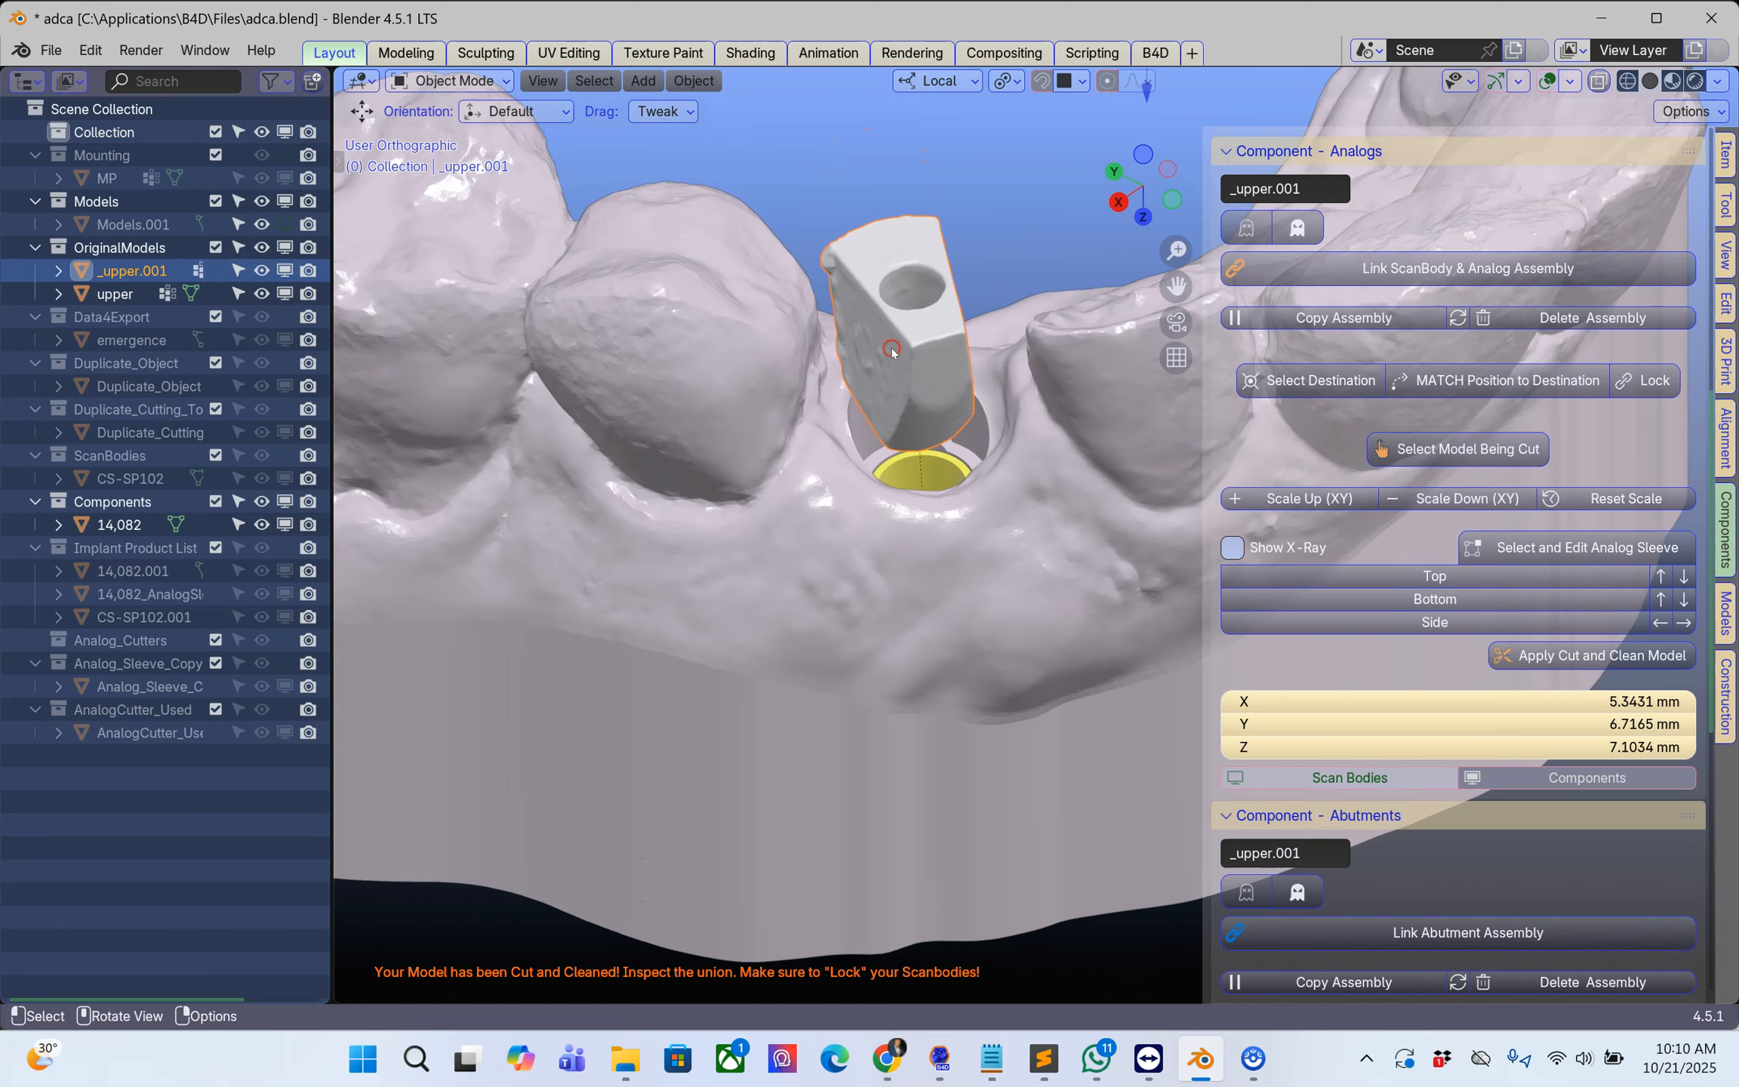
pyautogui.click(285, 270)
pyautogui.moveTo(679, 357); pyautogui.dragTo(763, 428, button='middle')
pyautogui.keyDown('shift'); pyautogui.moveTo(863, 382); pyautogui.dragTo(799, 606, button='middle'); pyautogui.keyUp('shift')
# Step: Examine the cut opening in the upper model and how the 14,082 analog sits in its sleeve
pyautogui.click(877, 504)
pyautogui.moveTo(879, 504); pyautogui.dragTo(849, 355, button='middle')
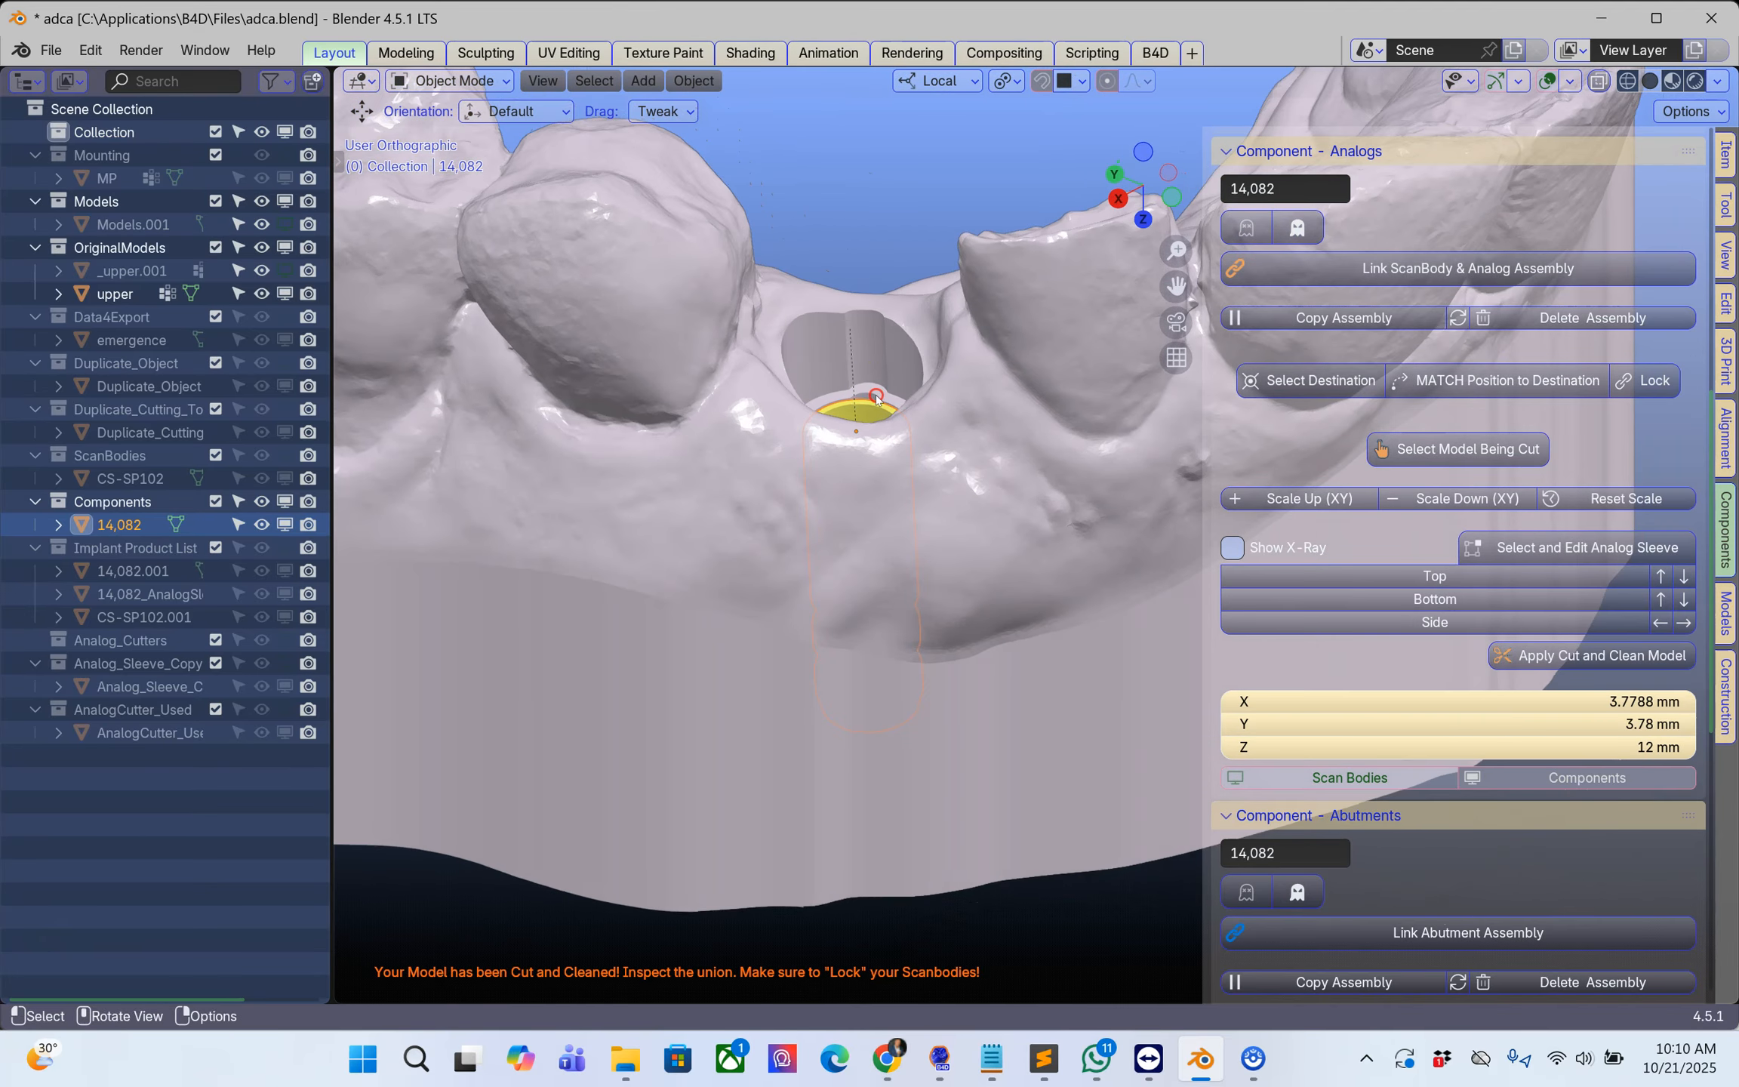
pyautogui.scroll(2, 853, 352)
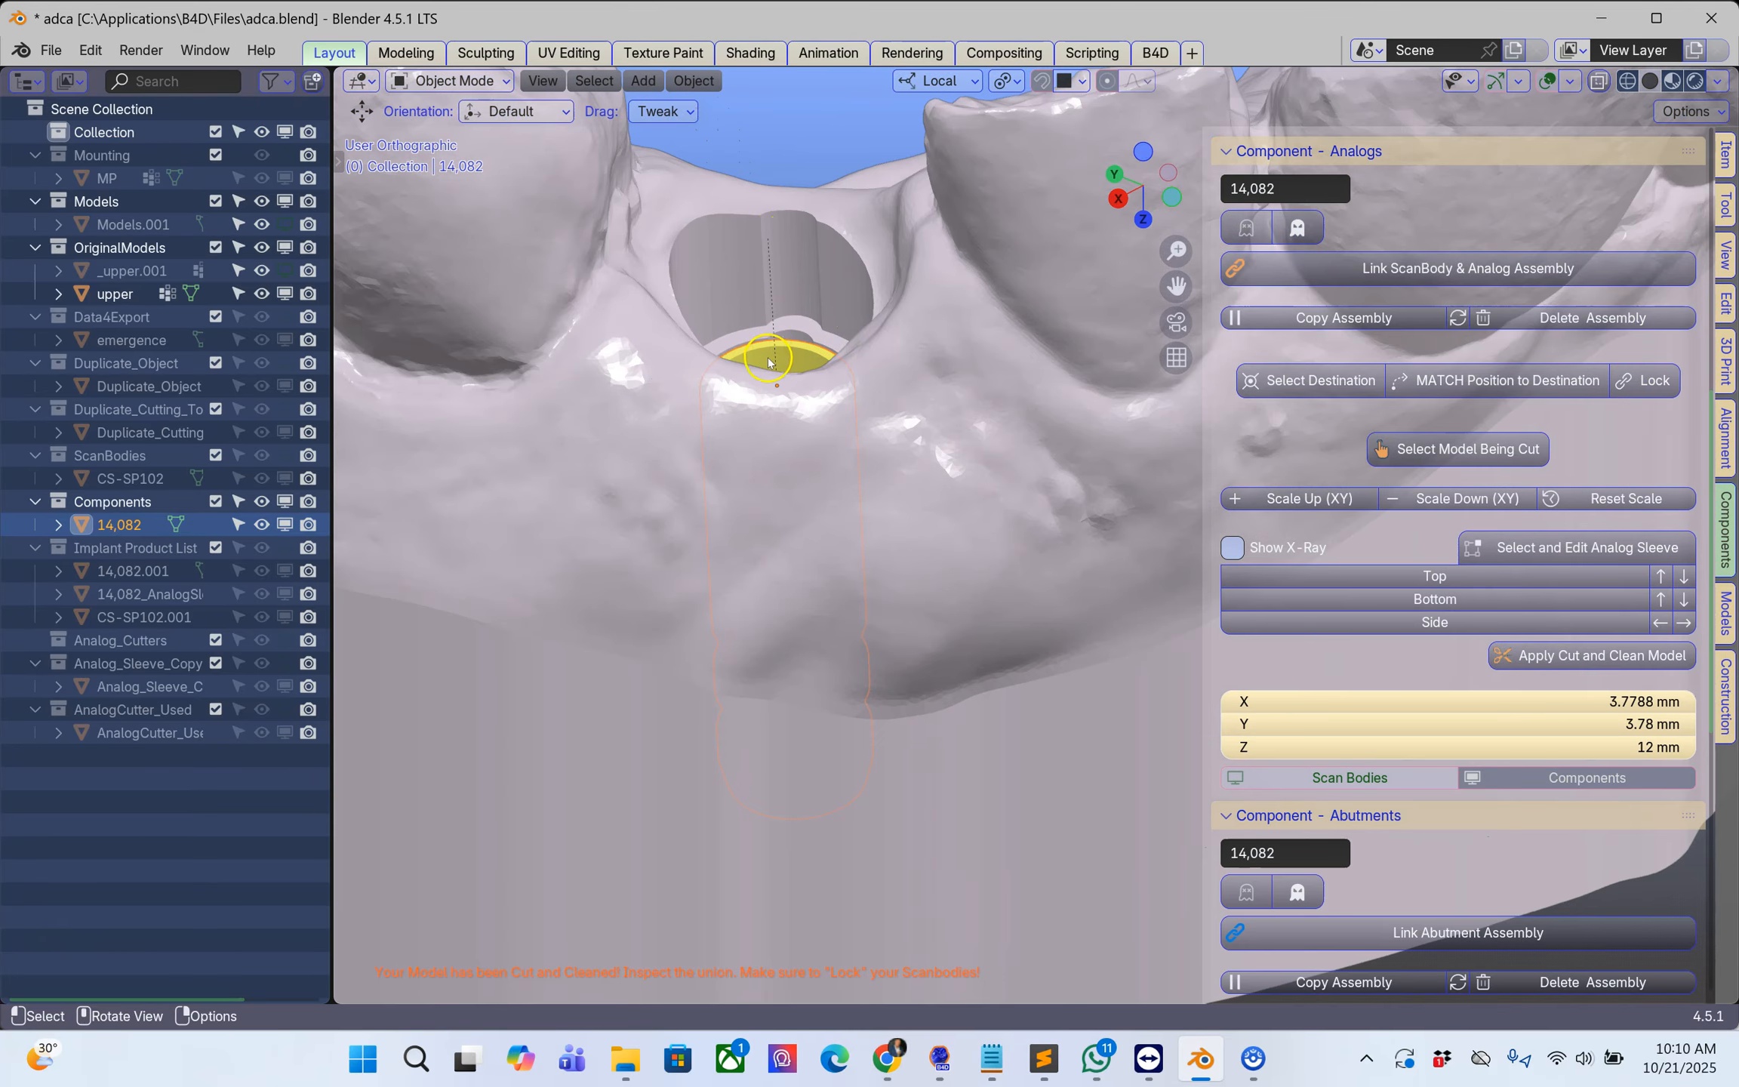
pyautogui.scroll(-3, 792, 366)
pyautogui.moveTo(957, 438); pyautogui.dragTo(950, 473, button='middle')
pyautogui.click(888, 453)
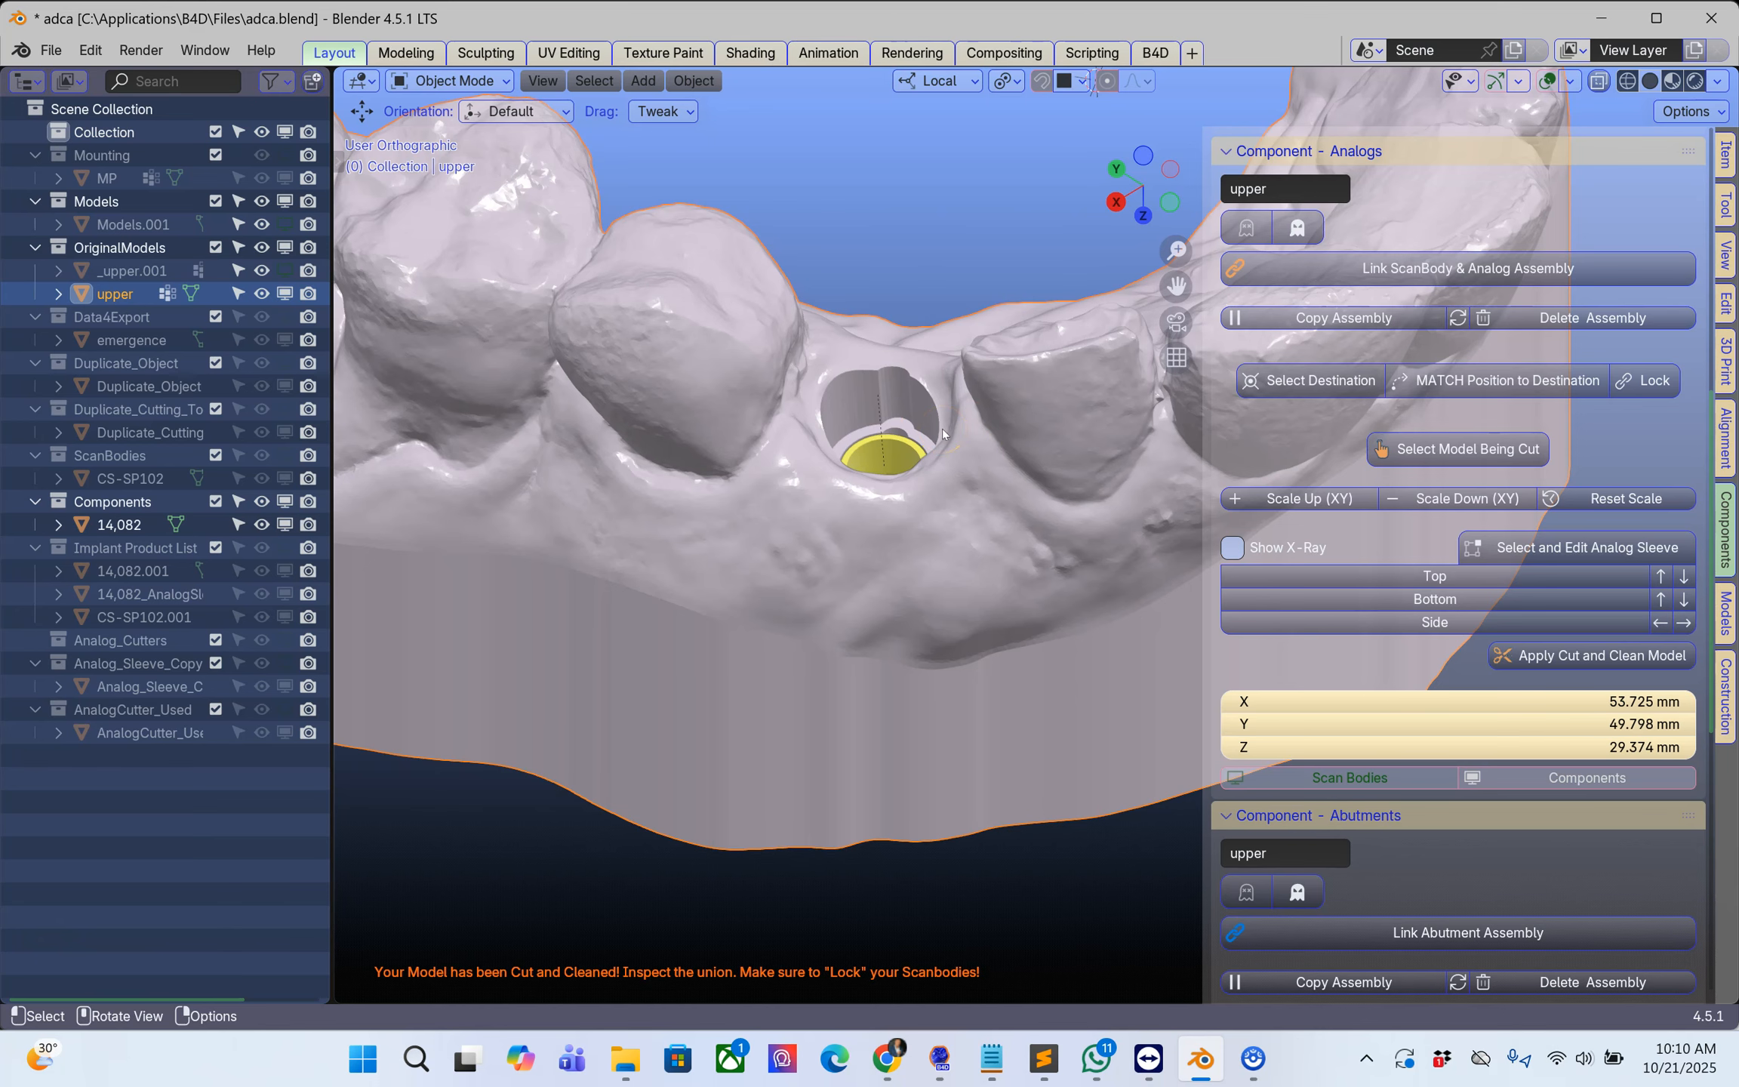
pyautogui.click(919, 276)
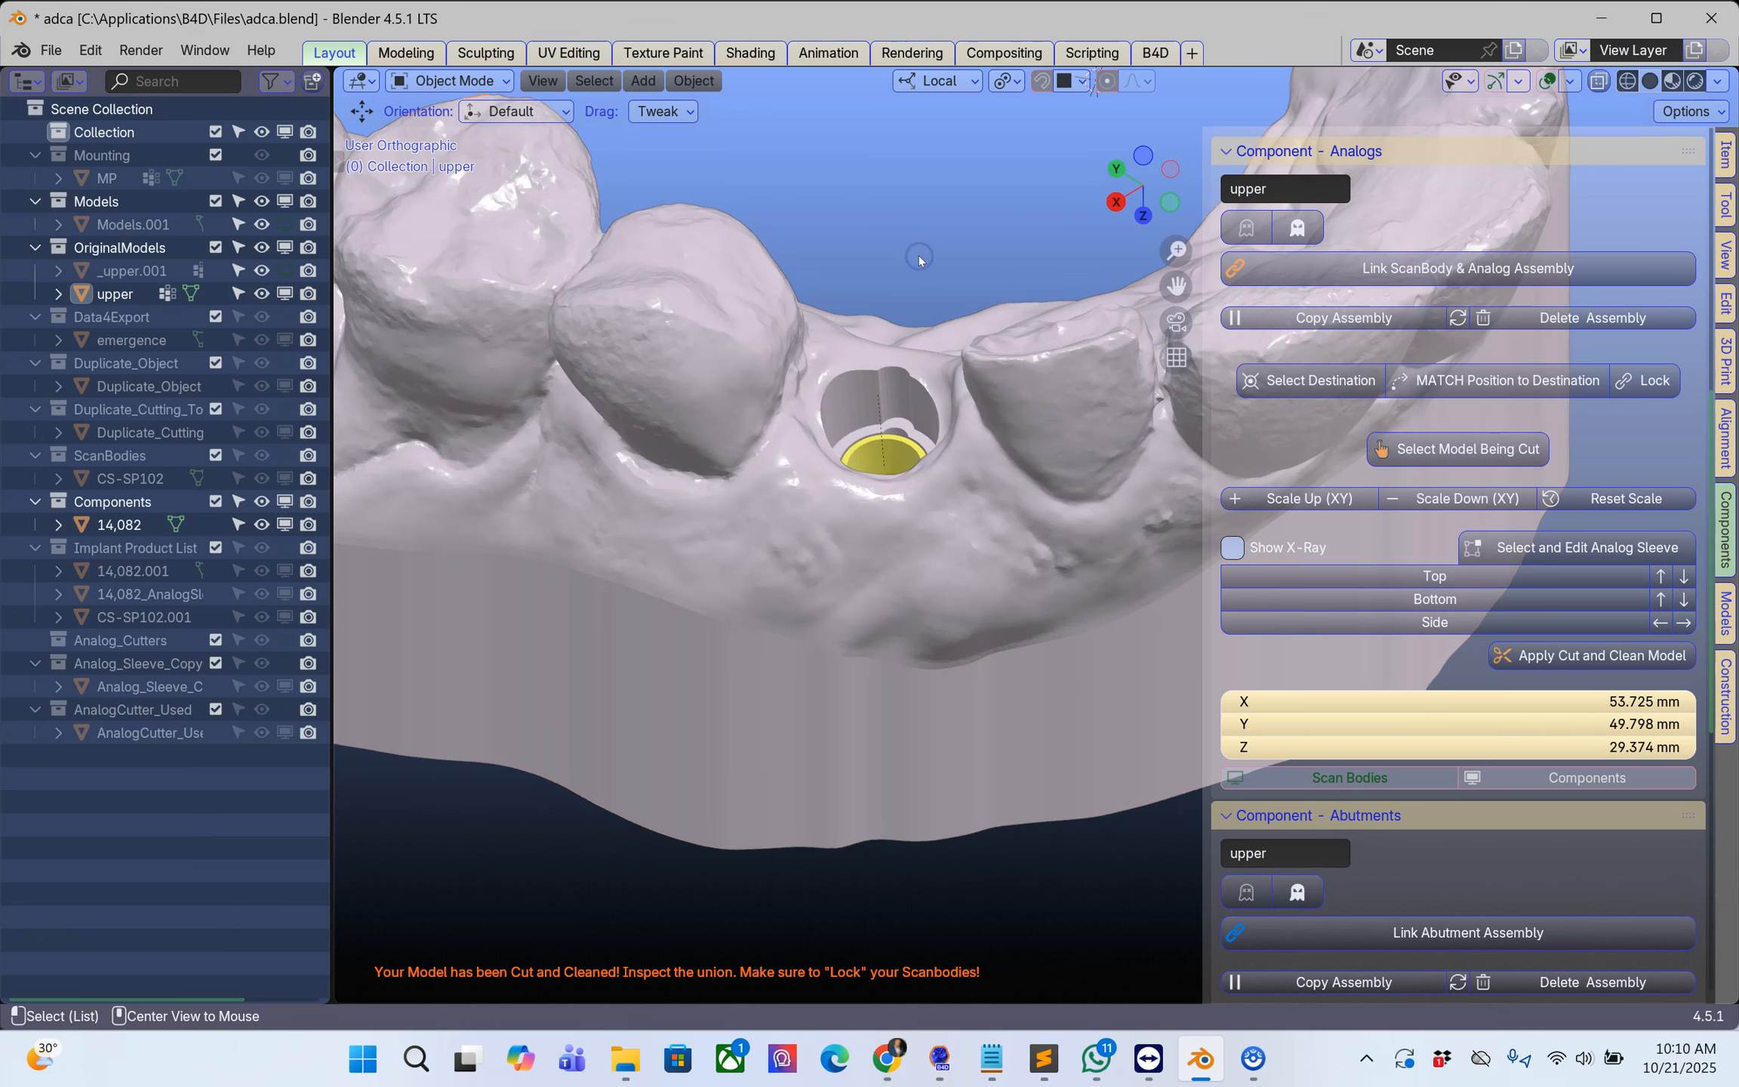
pyautogui.moveTo(932, 391); pyautogui.dragTo(929, 361, button='middle')
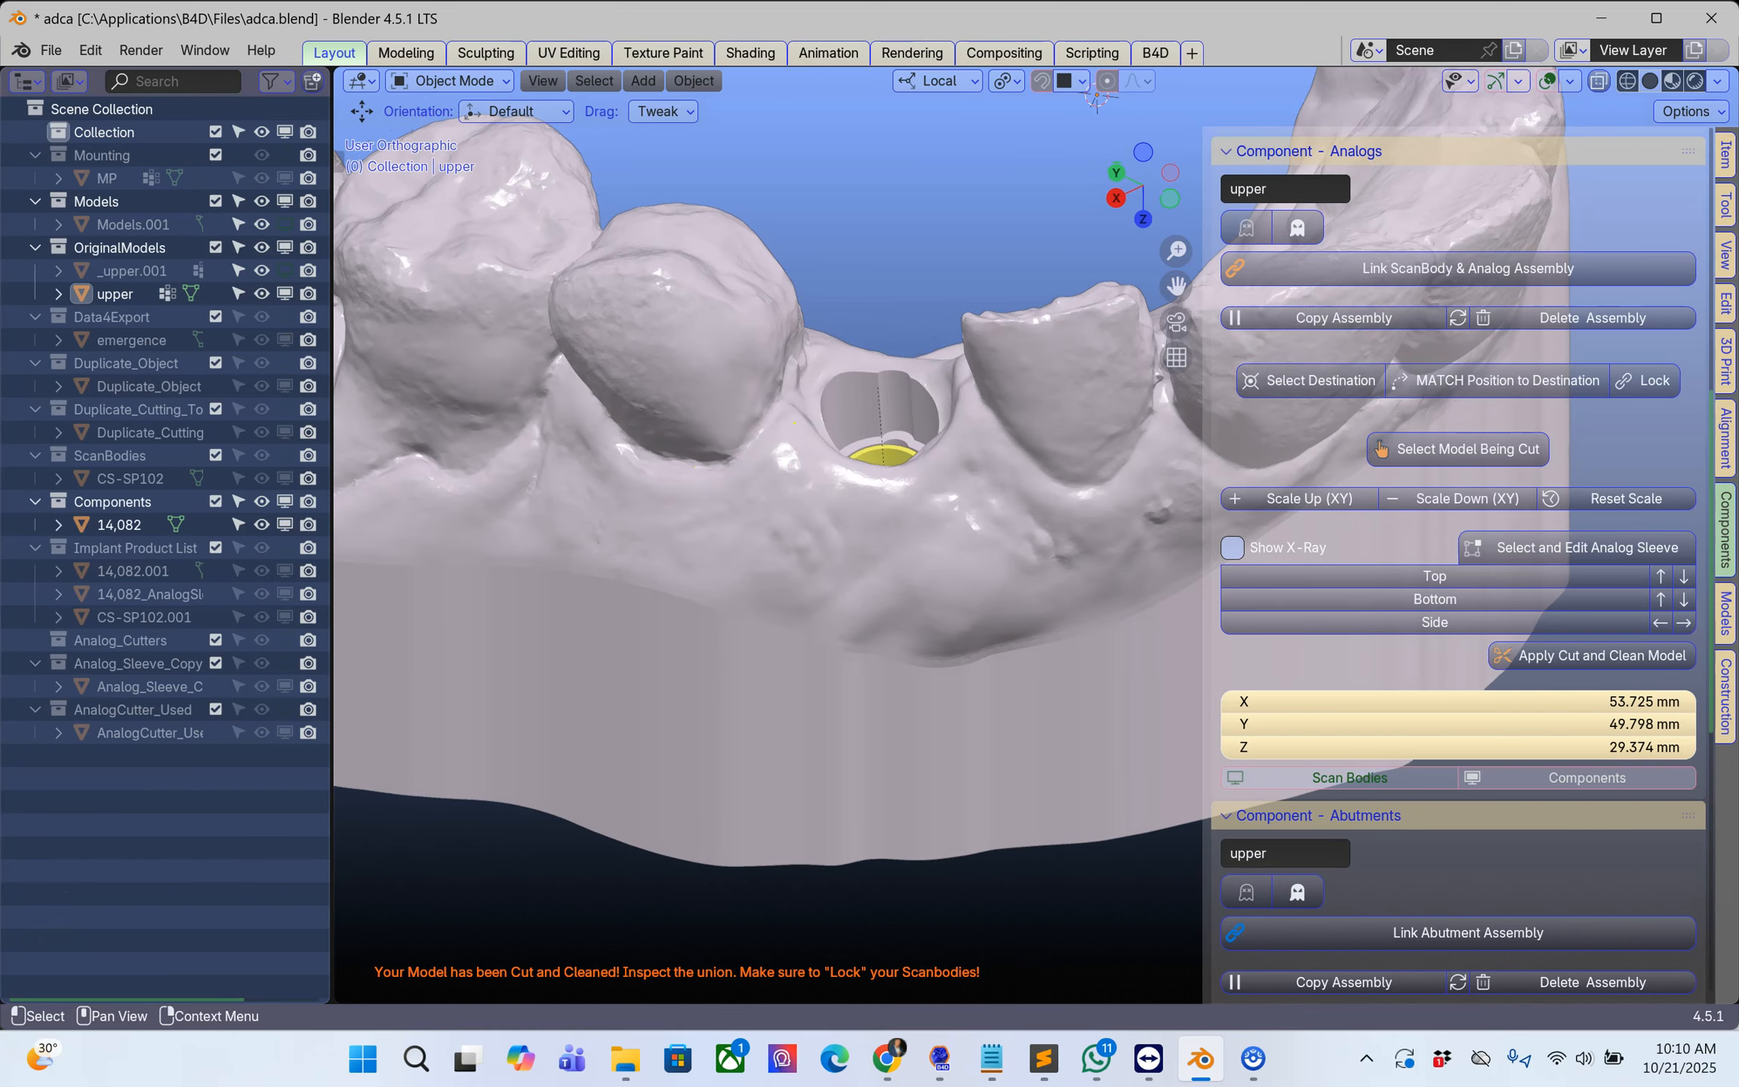
# Step: Select the 14,082 analog and lock the assembly in its position in the upper model
pyautogui.click(890, 492)
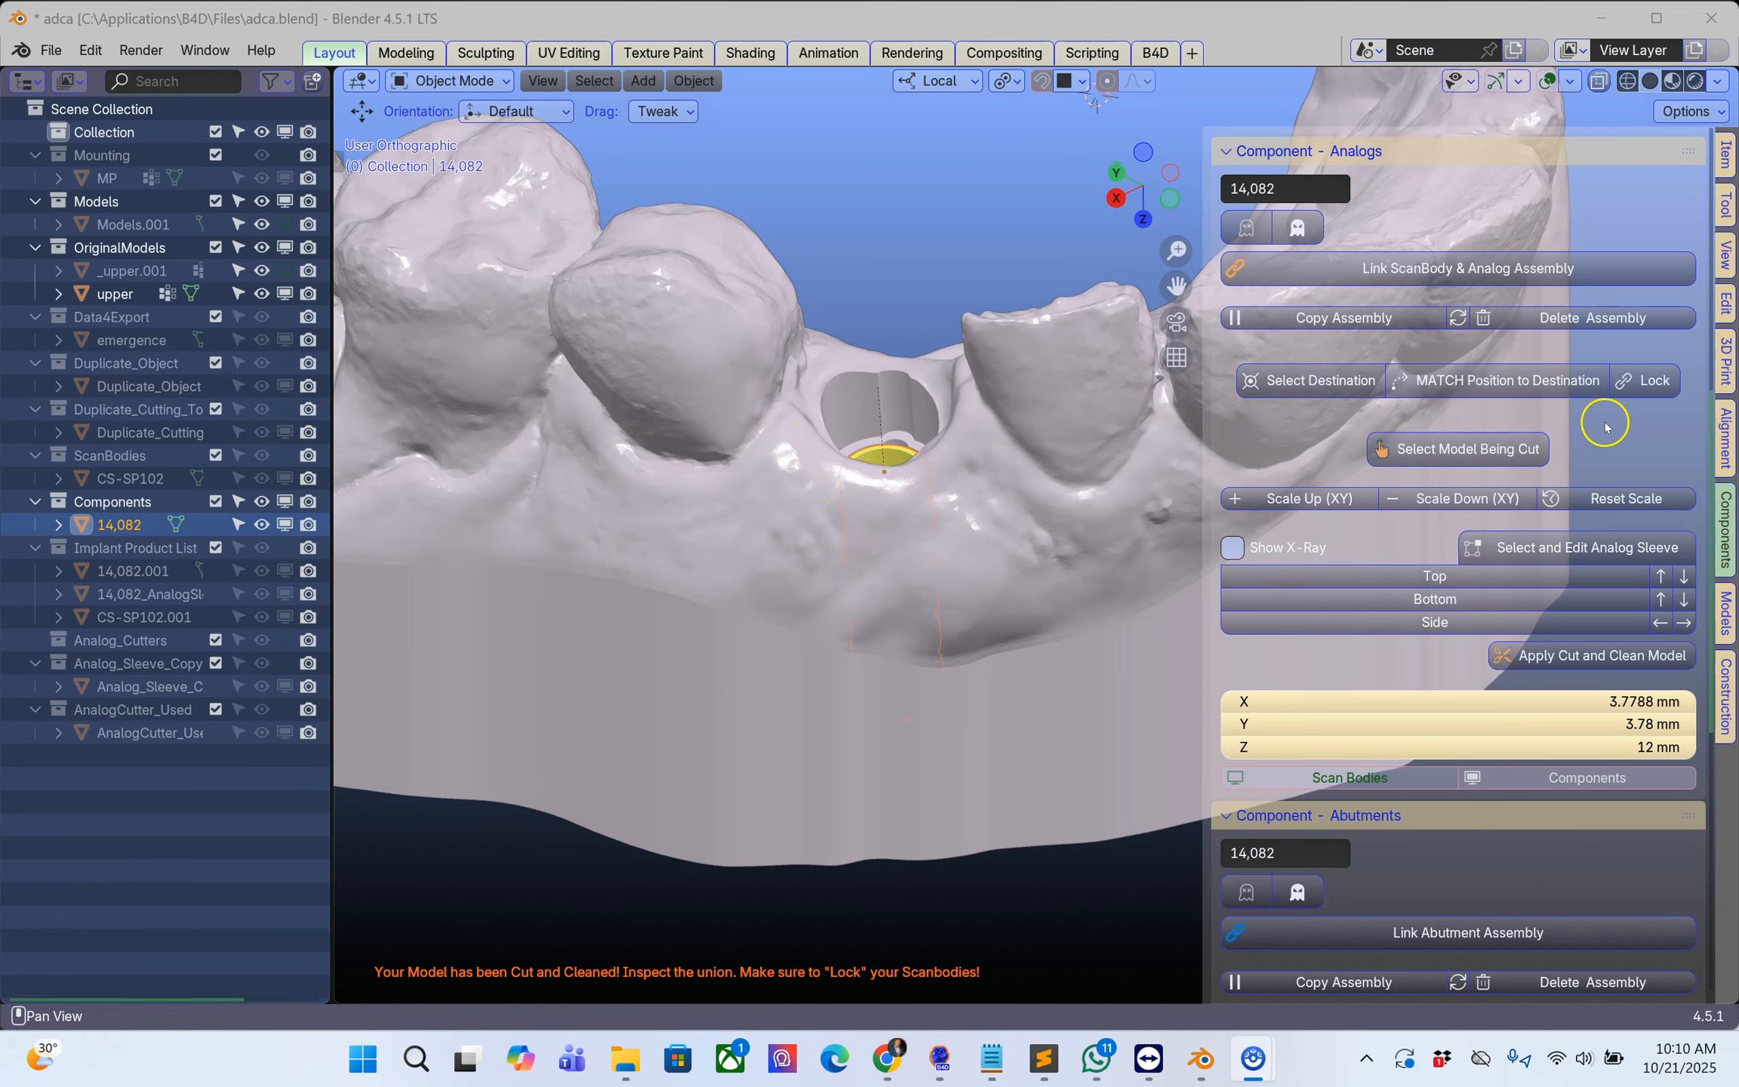
pyautogui.click(1660, 383)
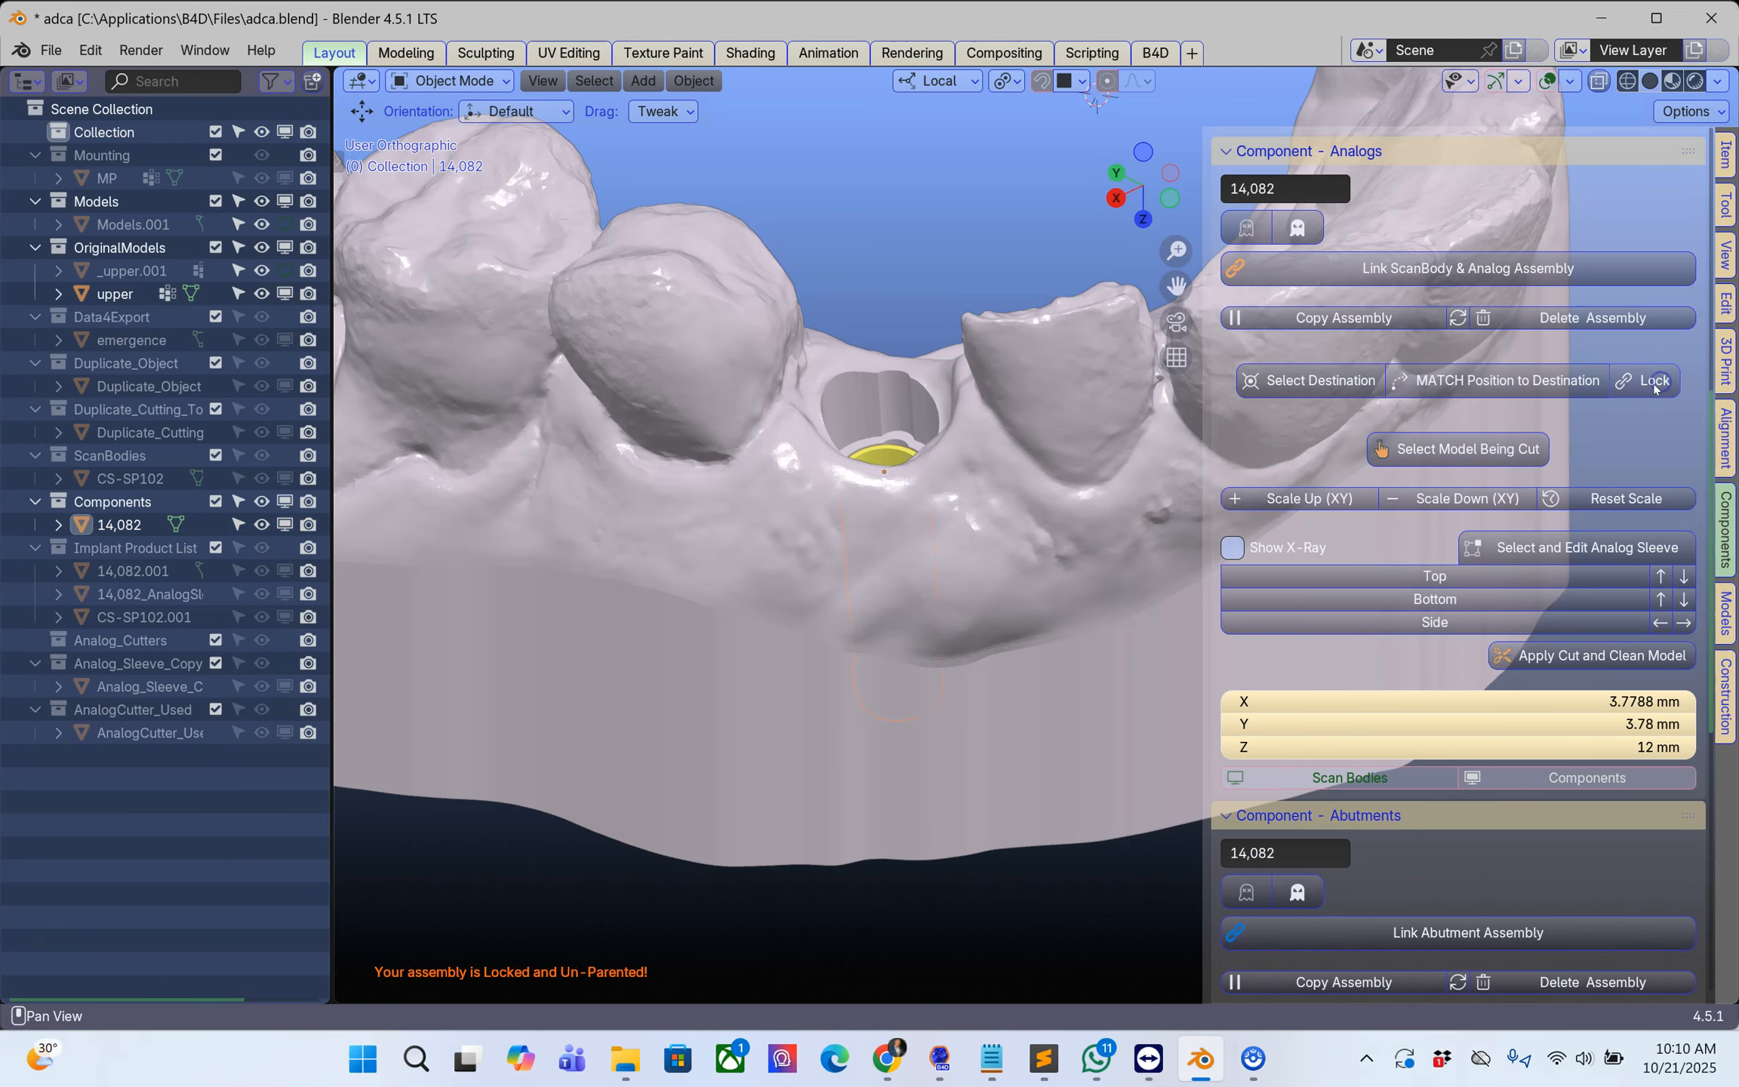
pyautogui.moveTo(332, 381); pyautogui.dragTo(170, 448)
pyautogui.scroll(-1, 811, 473)
pyautogui.moveTo(813, 476); pyautogui.dragTo(769, 508, button='middle')
pyautogui.scroll(-1, 907, 483)
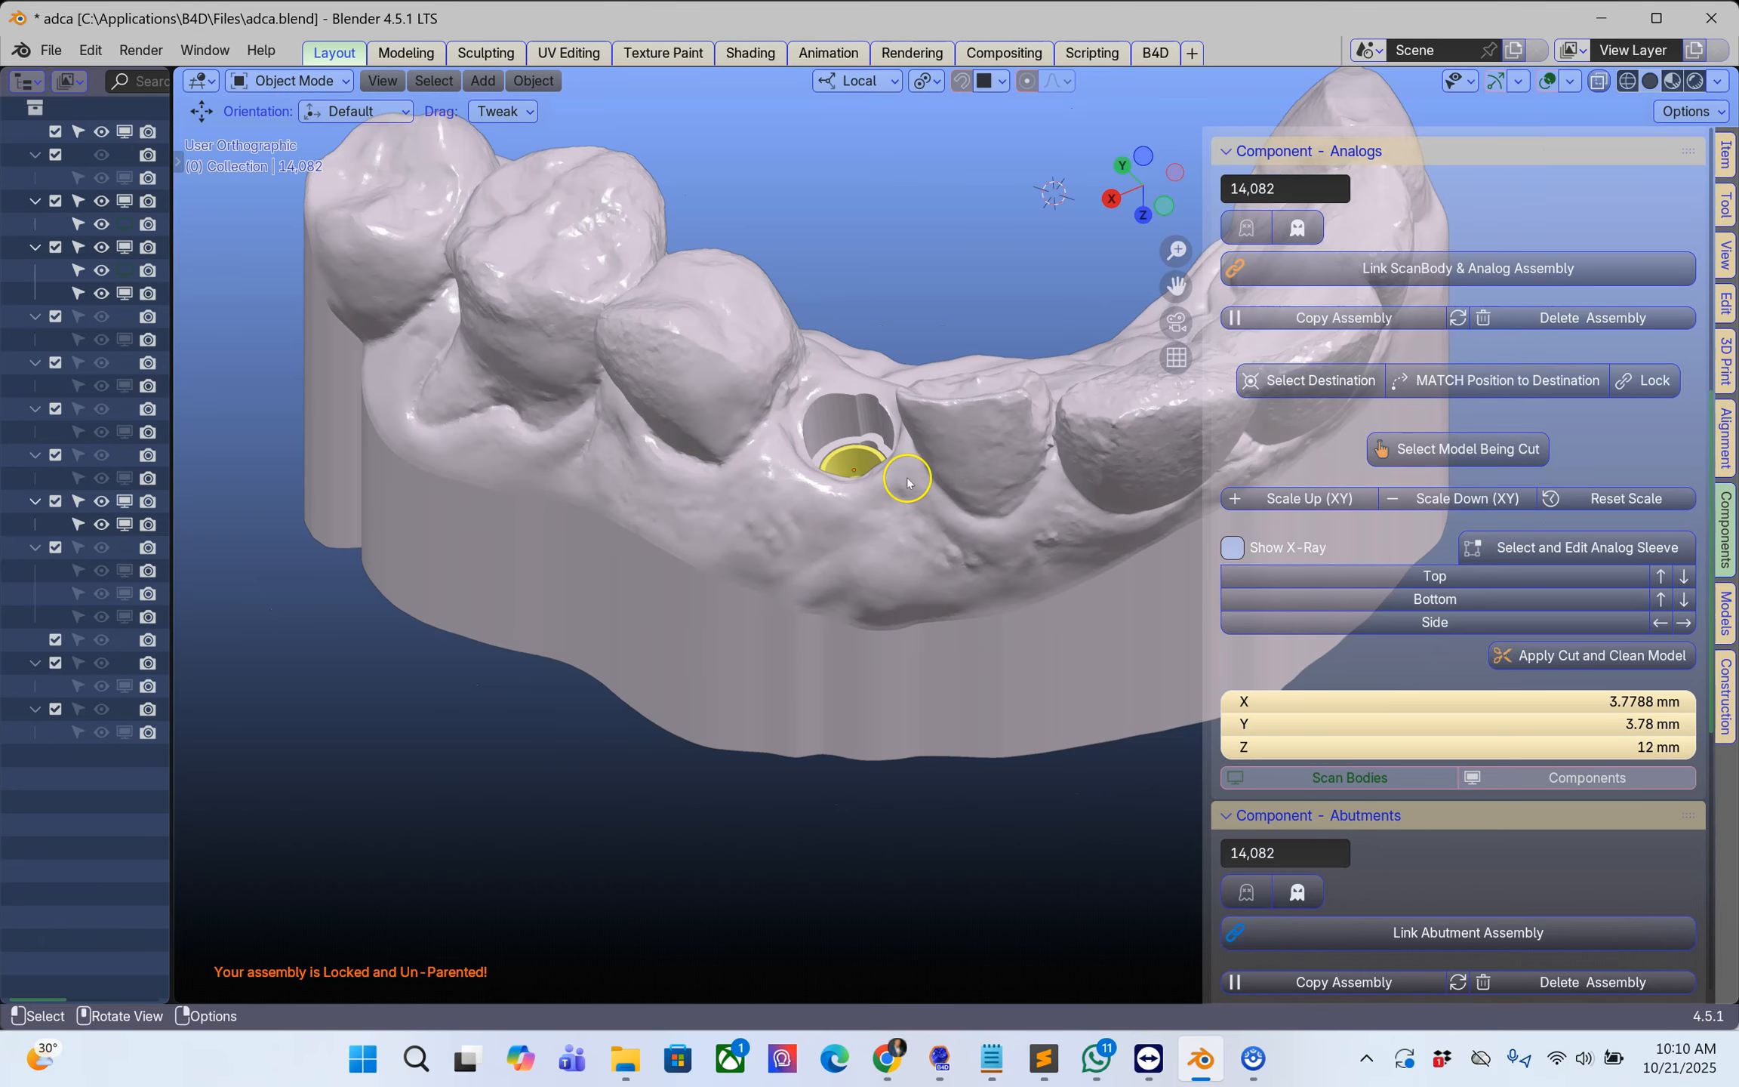
pyautogui.moveTo(944, 485); pyautogui.dragTo(971, 677, button='middle')
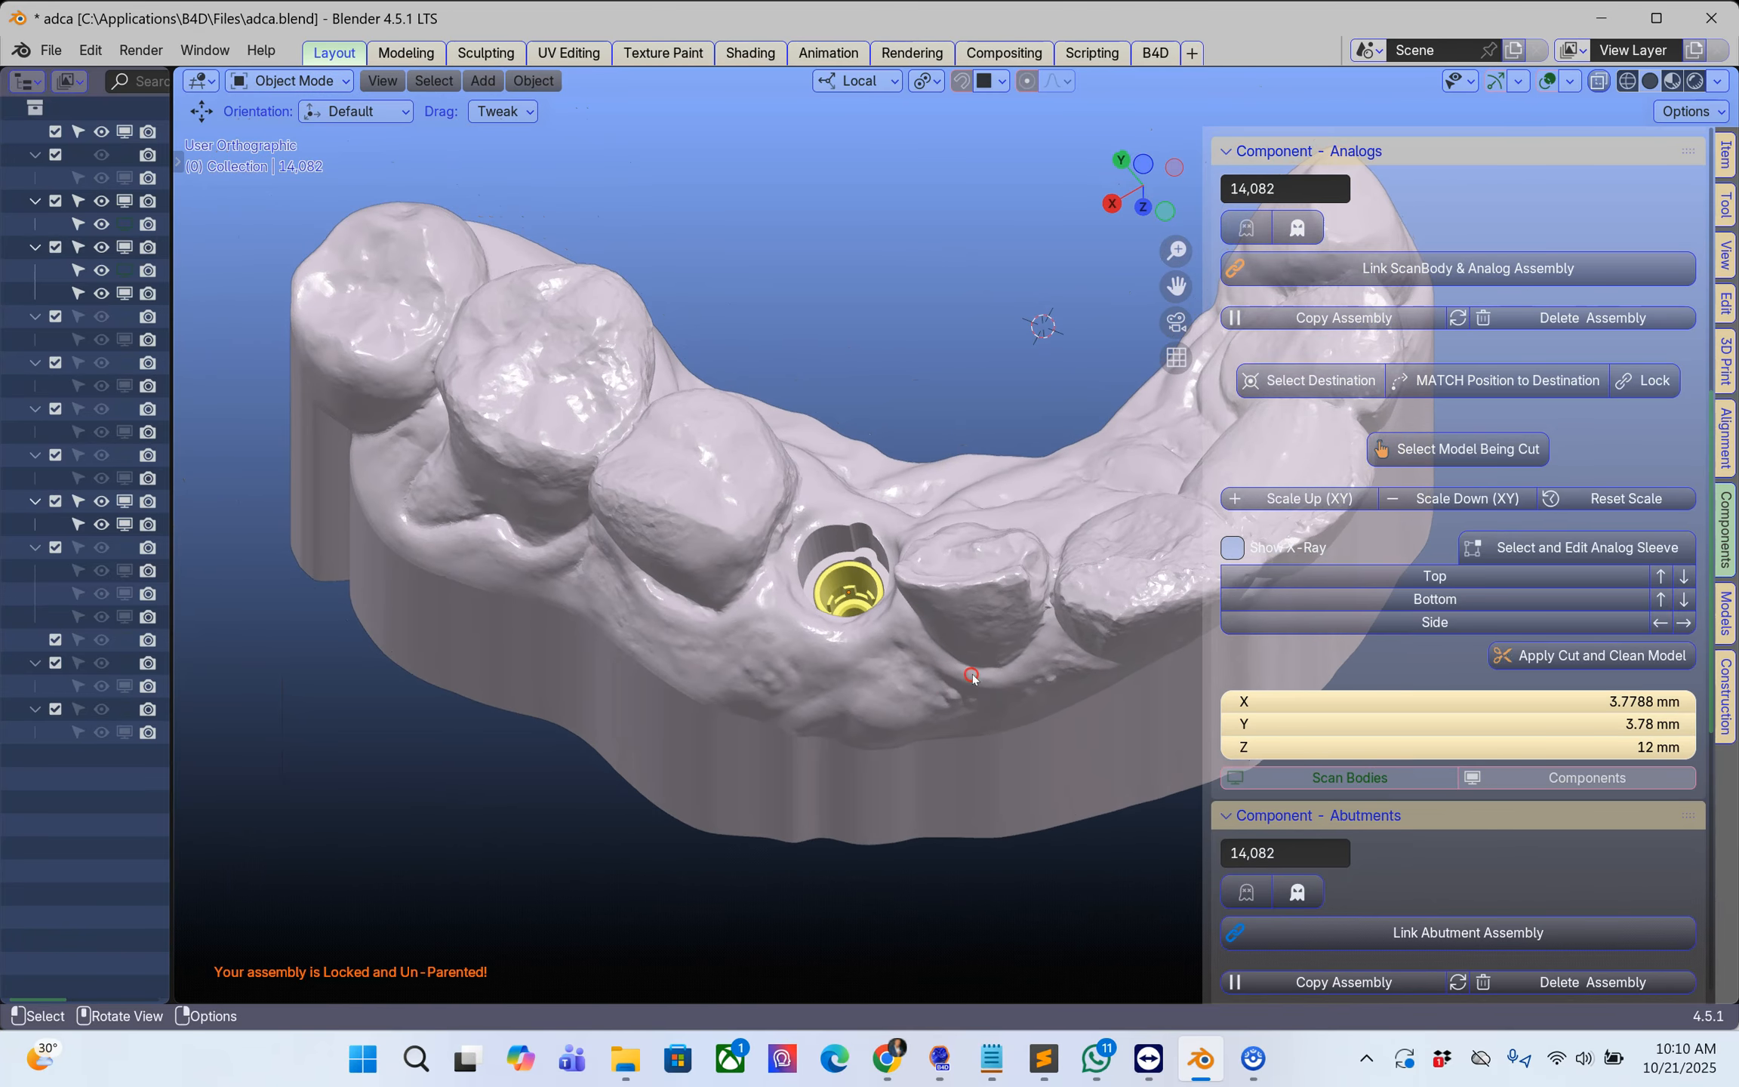